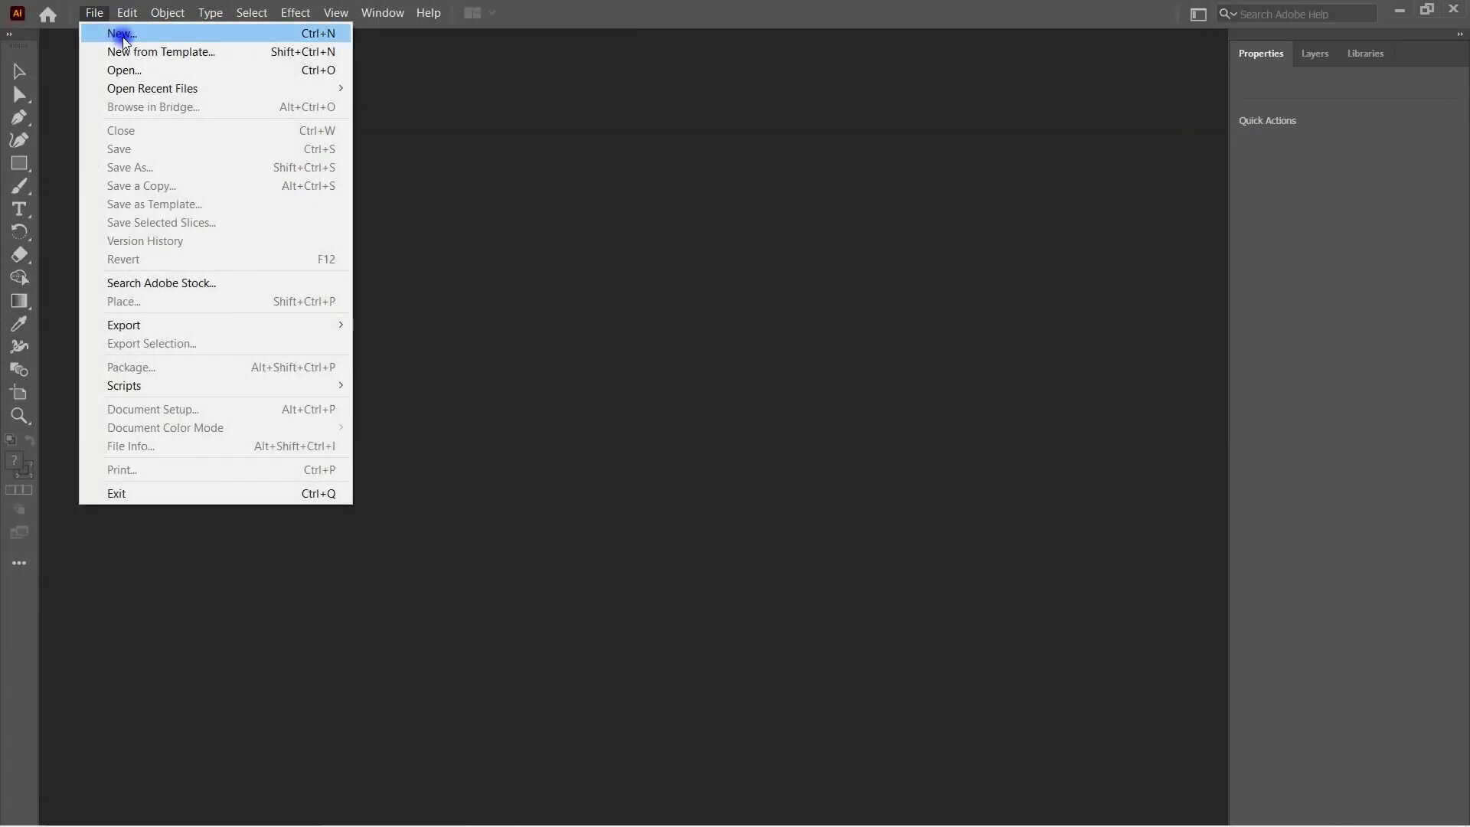
Step: After previewing the finished food flyer, start a new document from the File menu
left_click(119, 34)
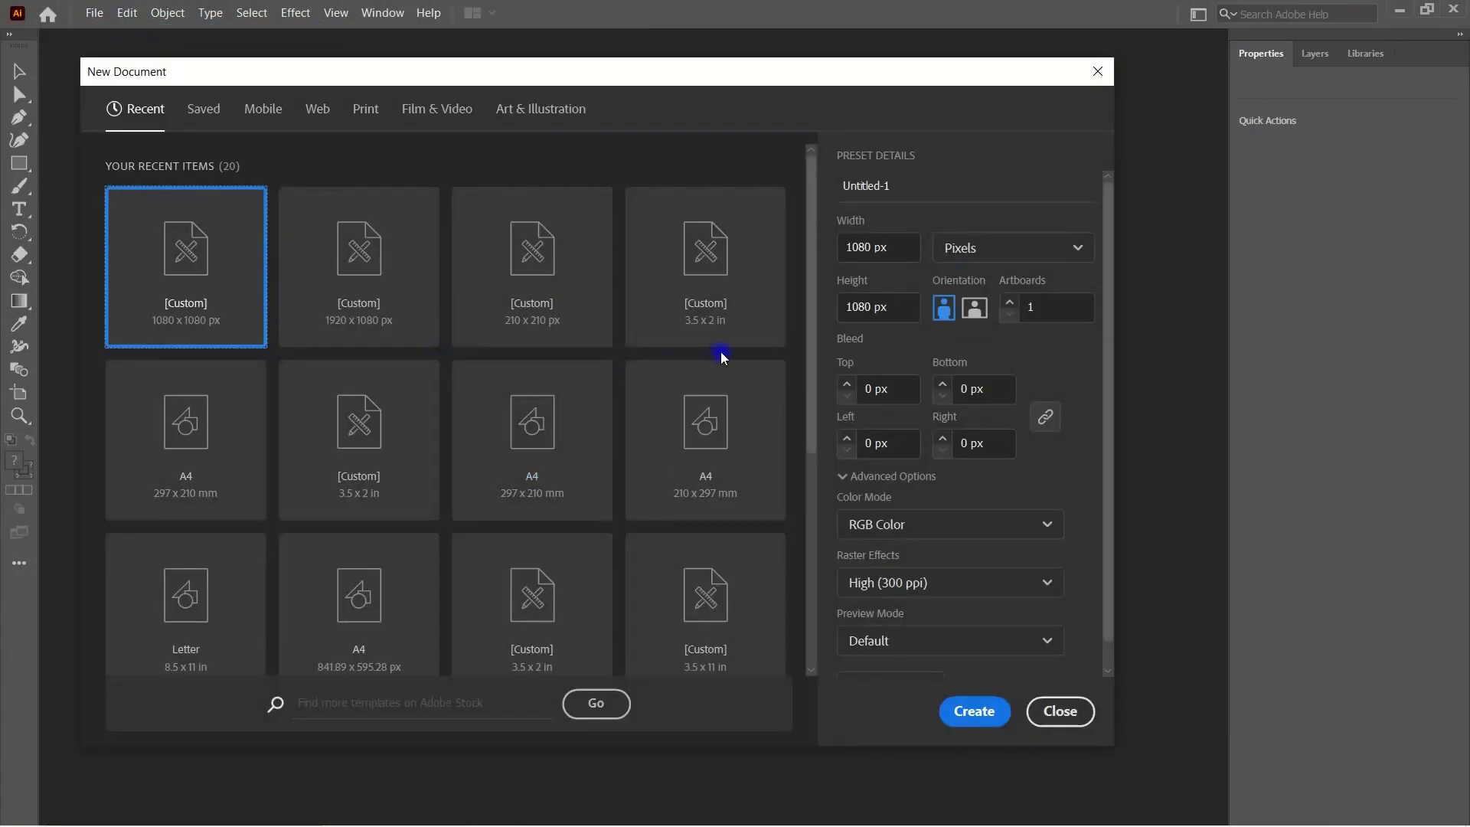
Step: Create a Letter 8.5 x 11 in document with High (300 ppi) raster effects
left_click(210, 640)
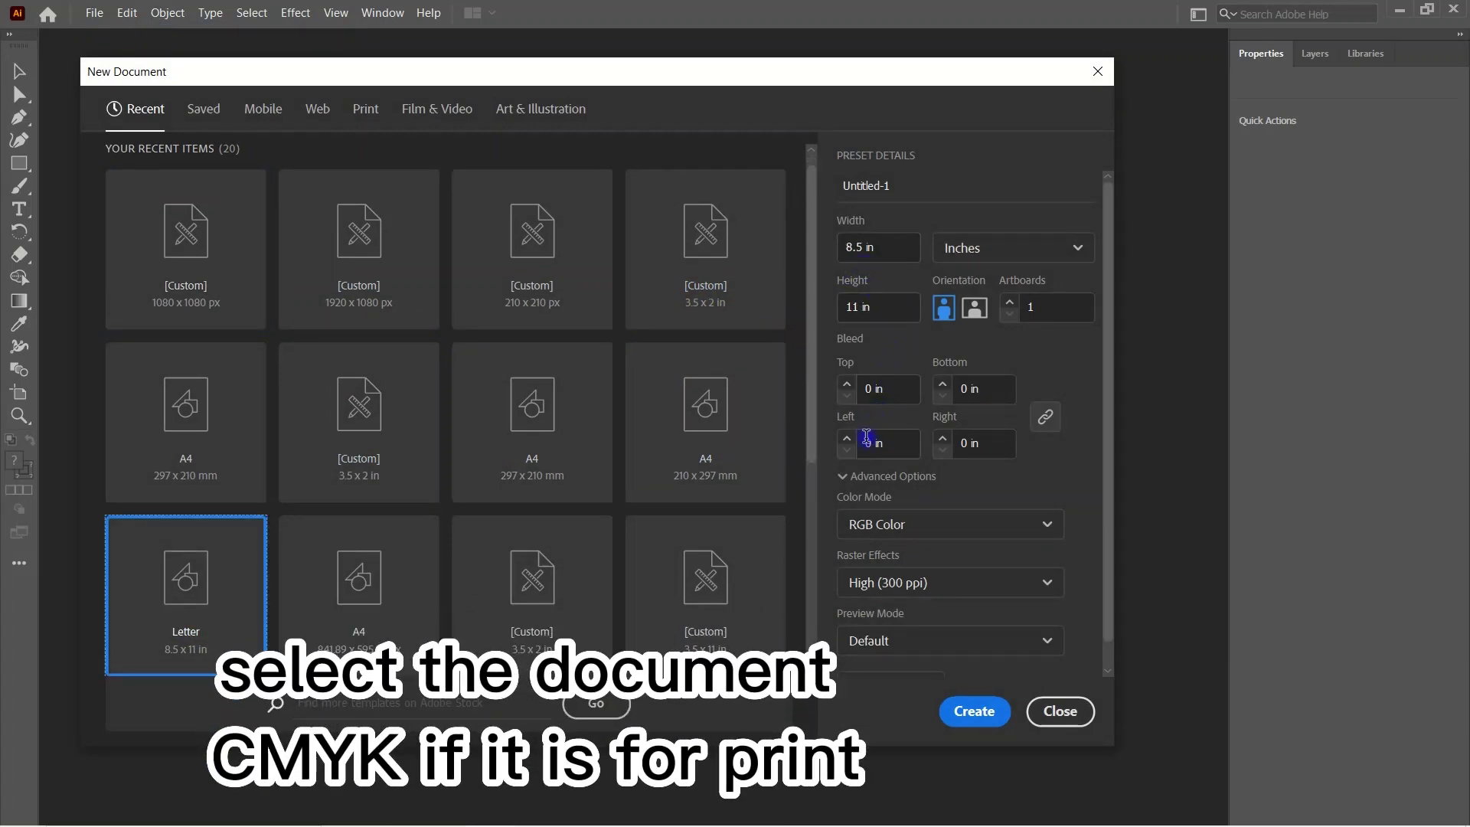
left_click(1043, 584)
left_click(984, 710)
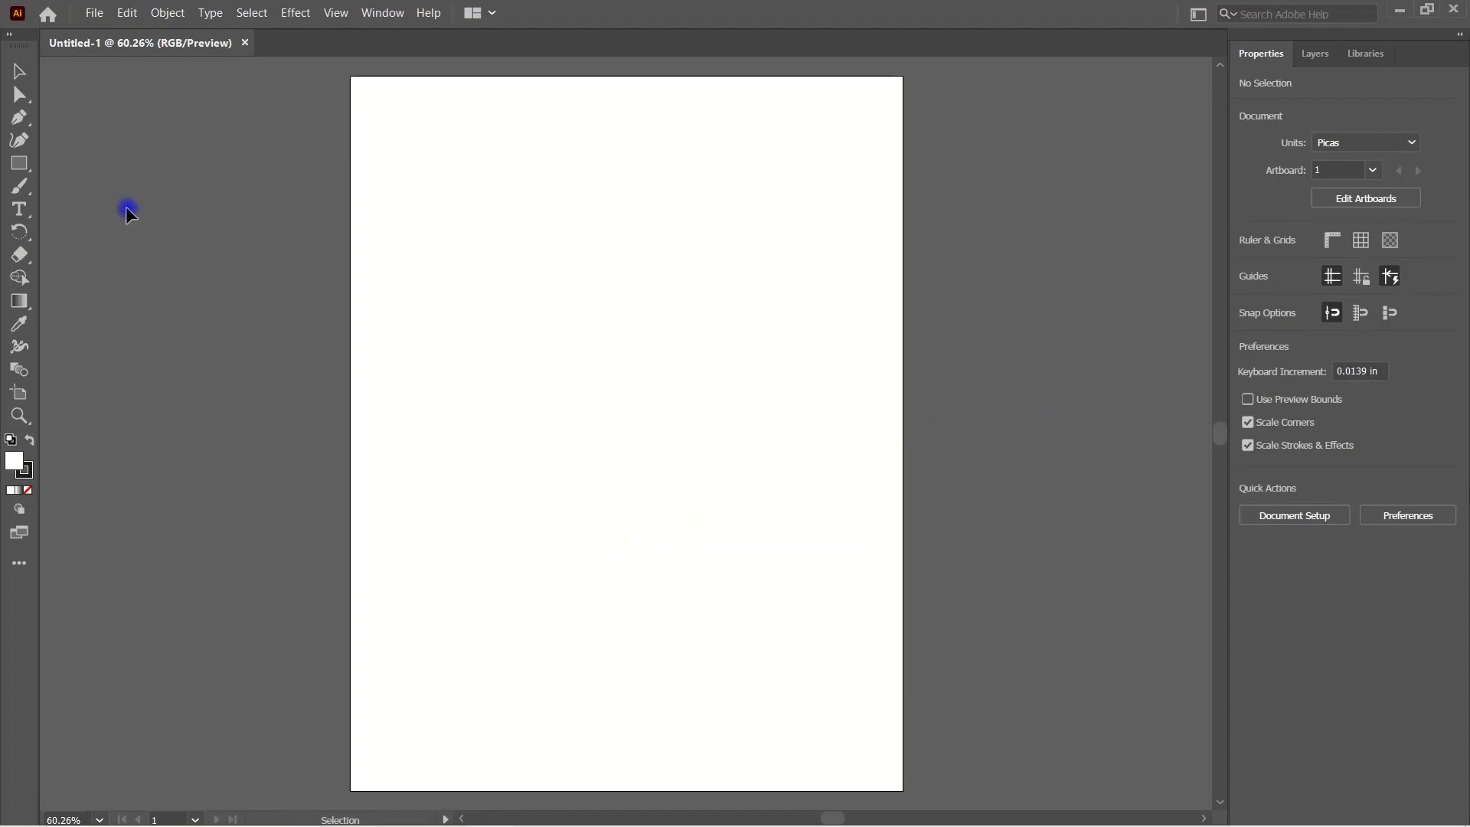
Step: Draw a rectangle covering the whole page with no outline
left_click(27, 162)
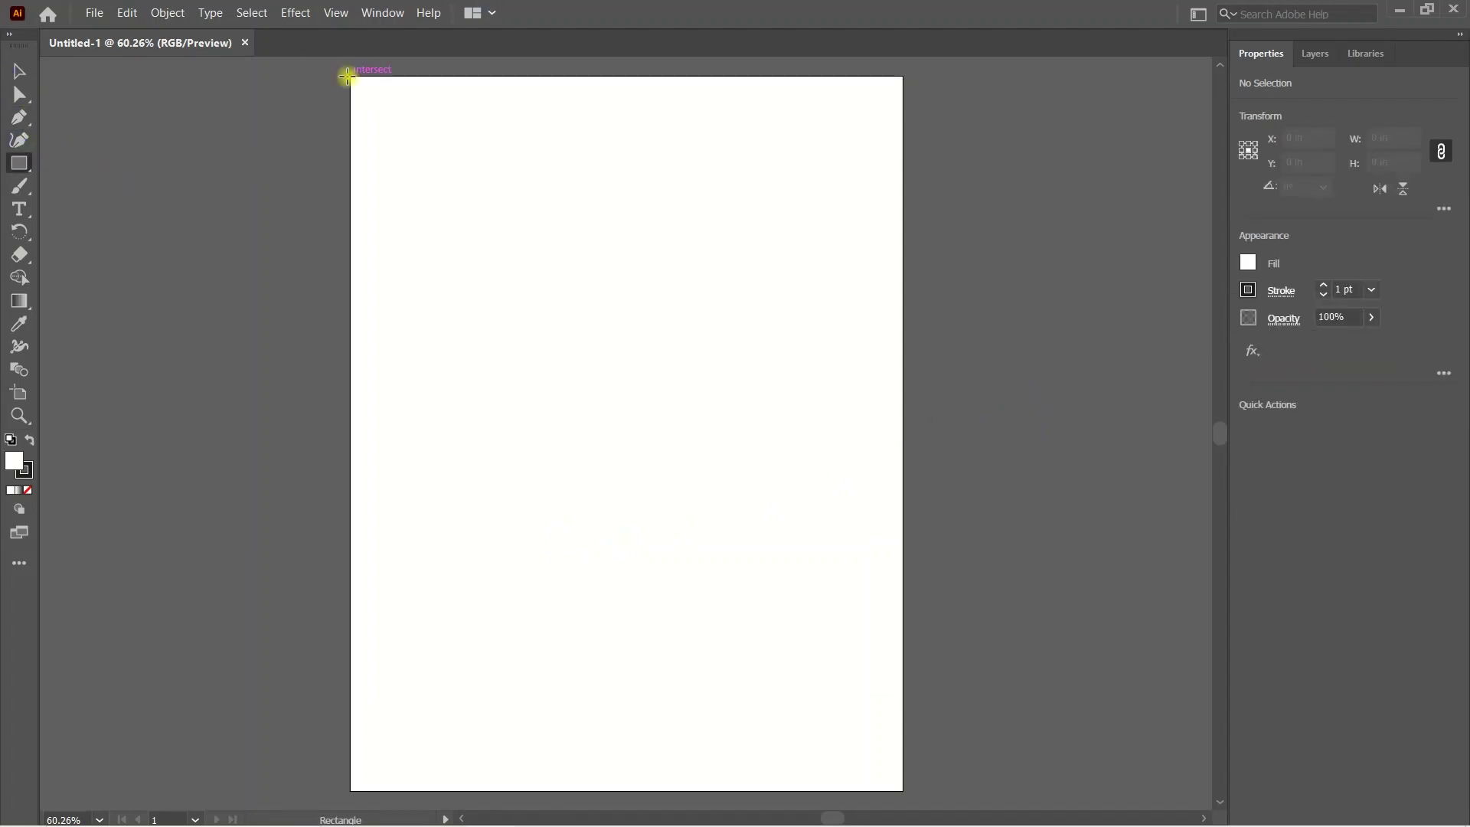
left_click_drag(347, 76, 903, 791)
left_click(1327, 301)
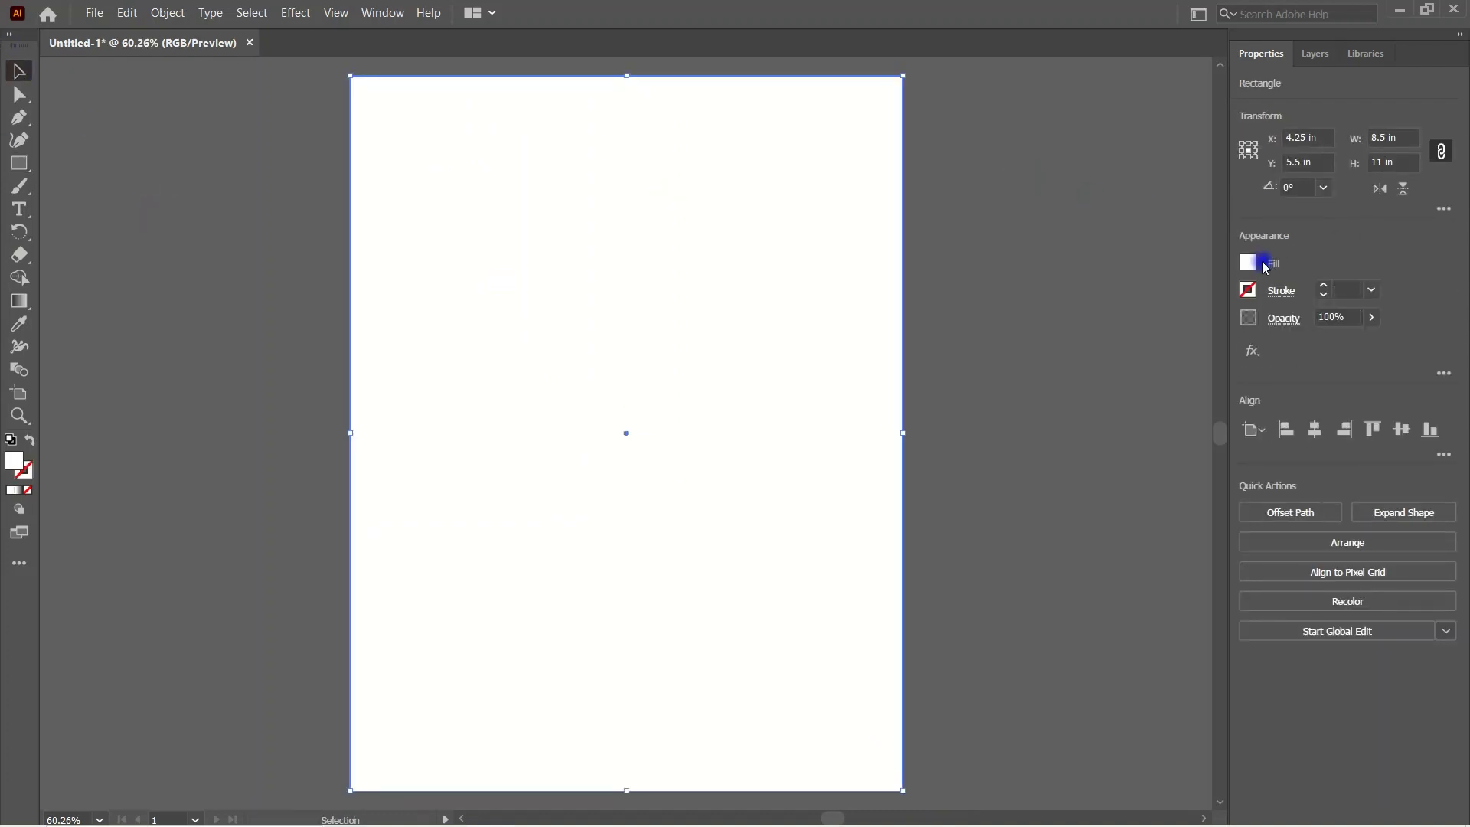
Step: Fill the background rectangle with a light grey
double_click(16, 462)
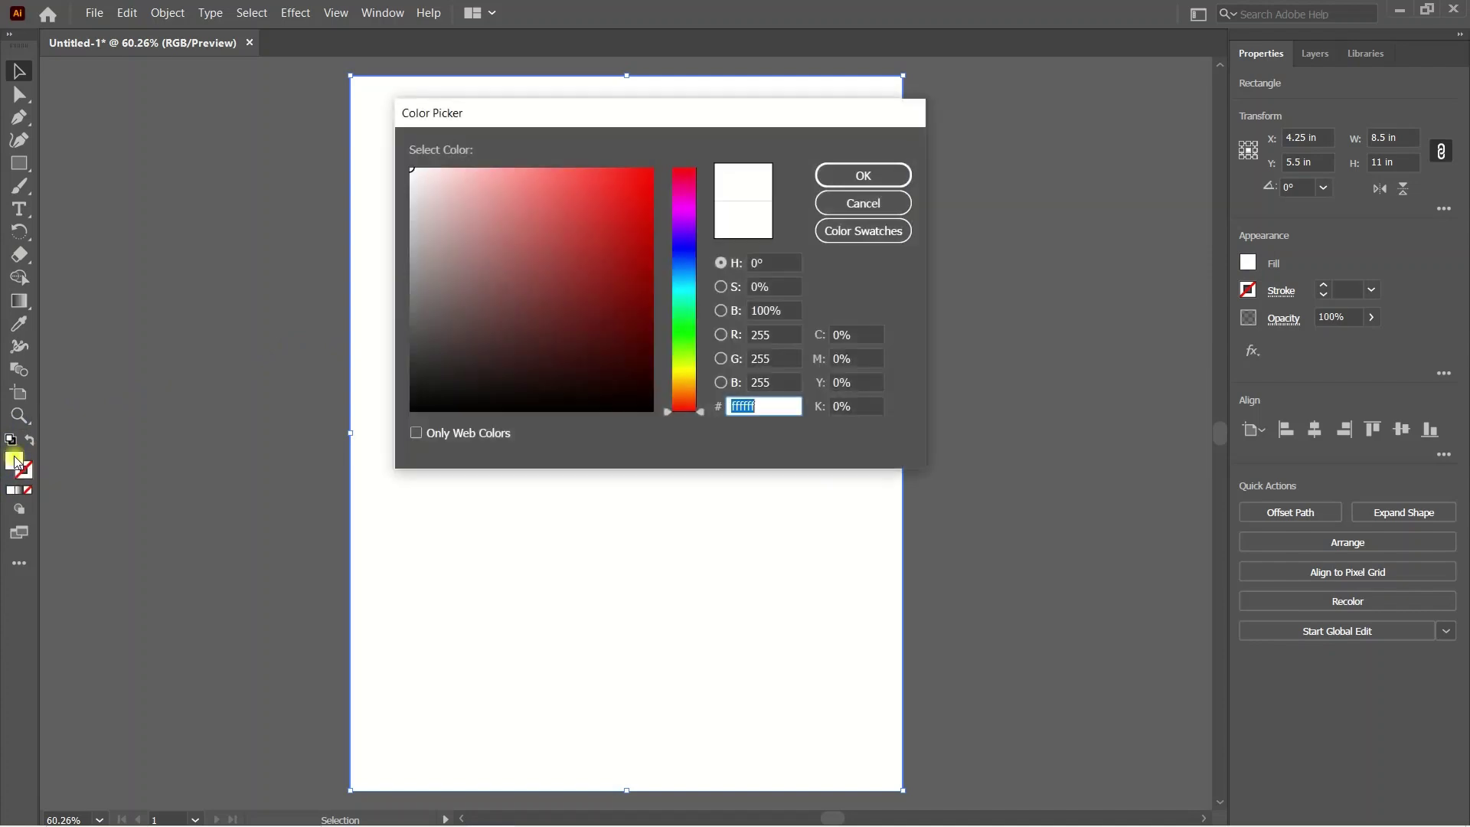
left_click_drag(617, 113, 1094, 97)
left_click(905, 255)
left_click_drag(905, 255, 905, 174)
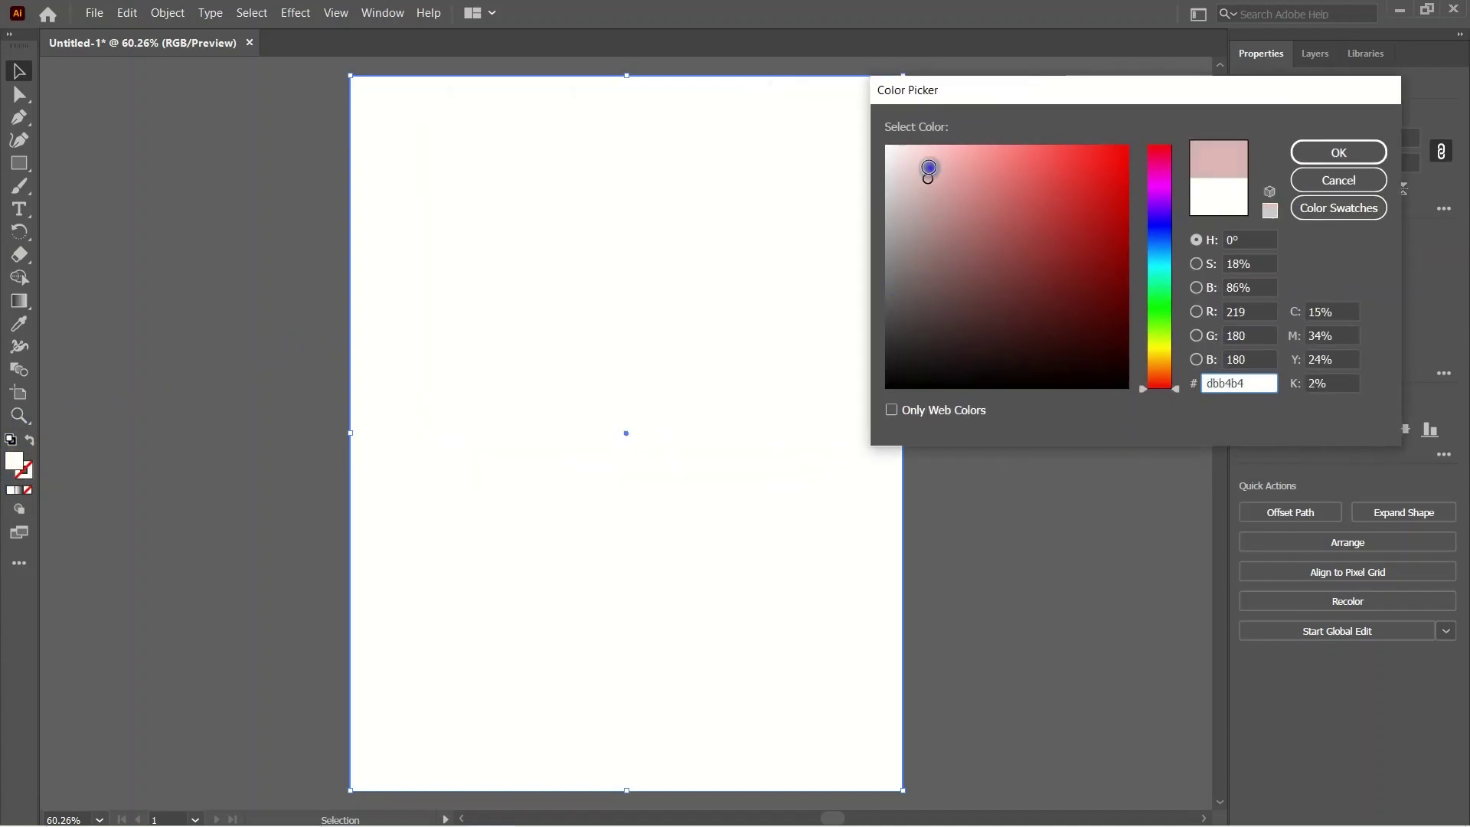
left_click(1301, 151)
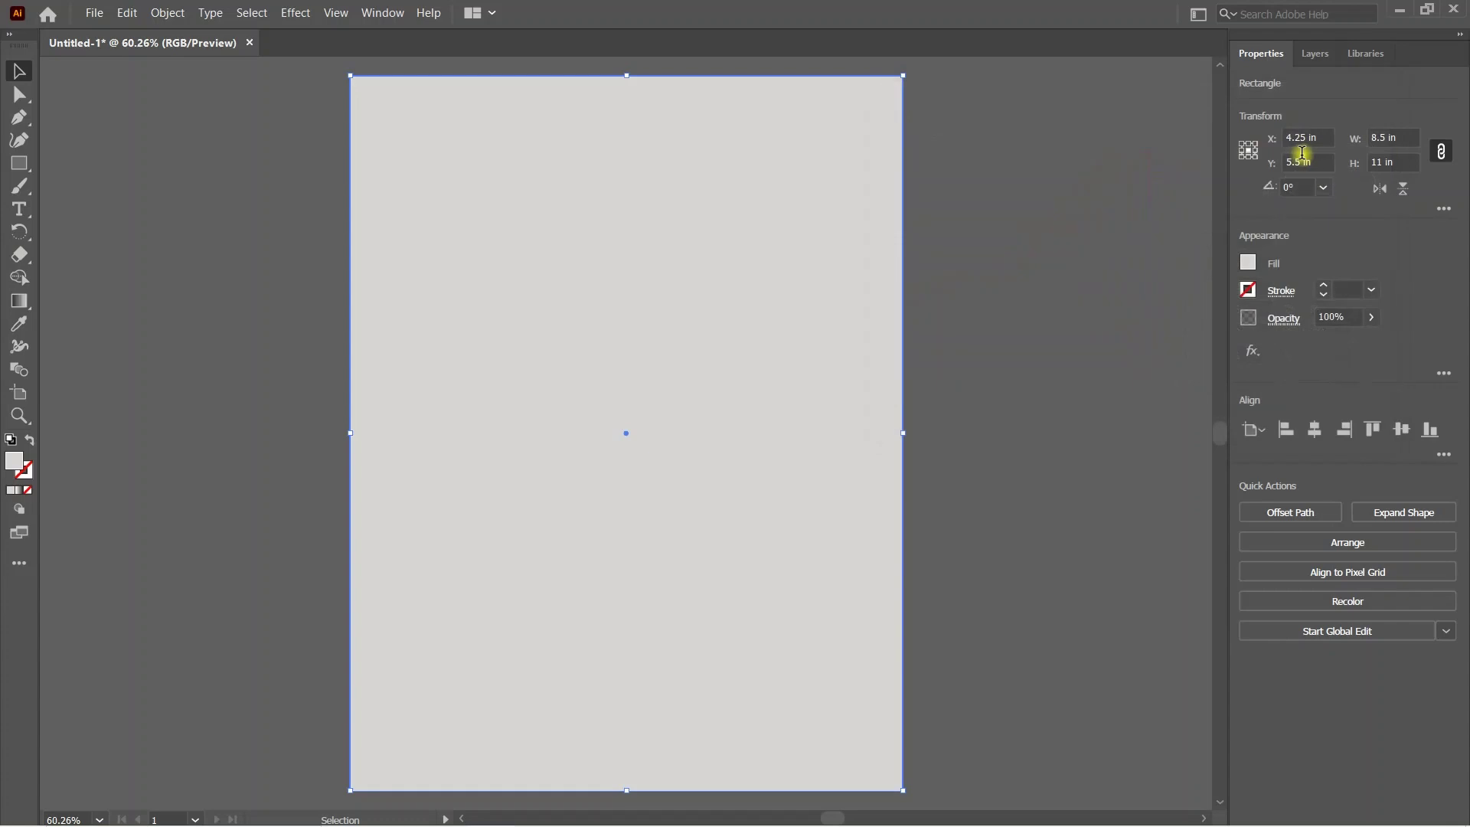
left_click(1249, 262)
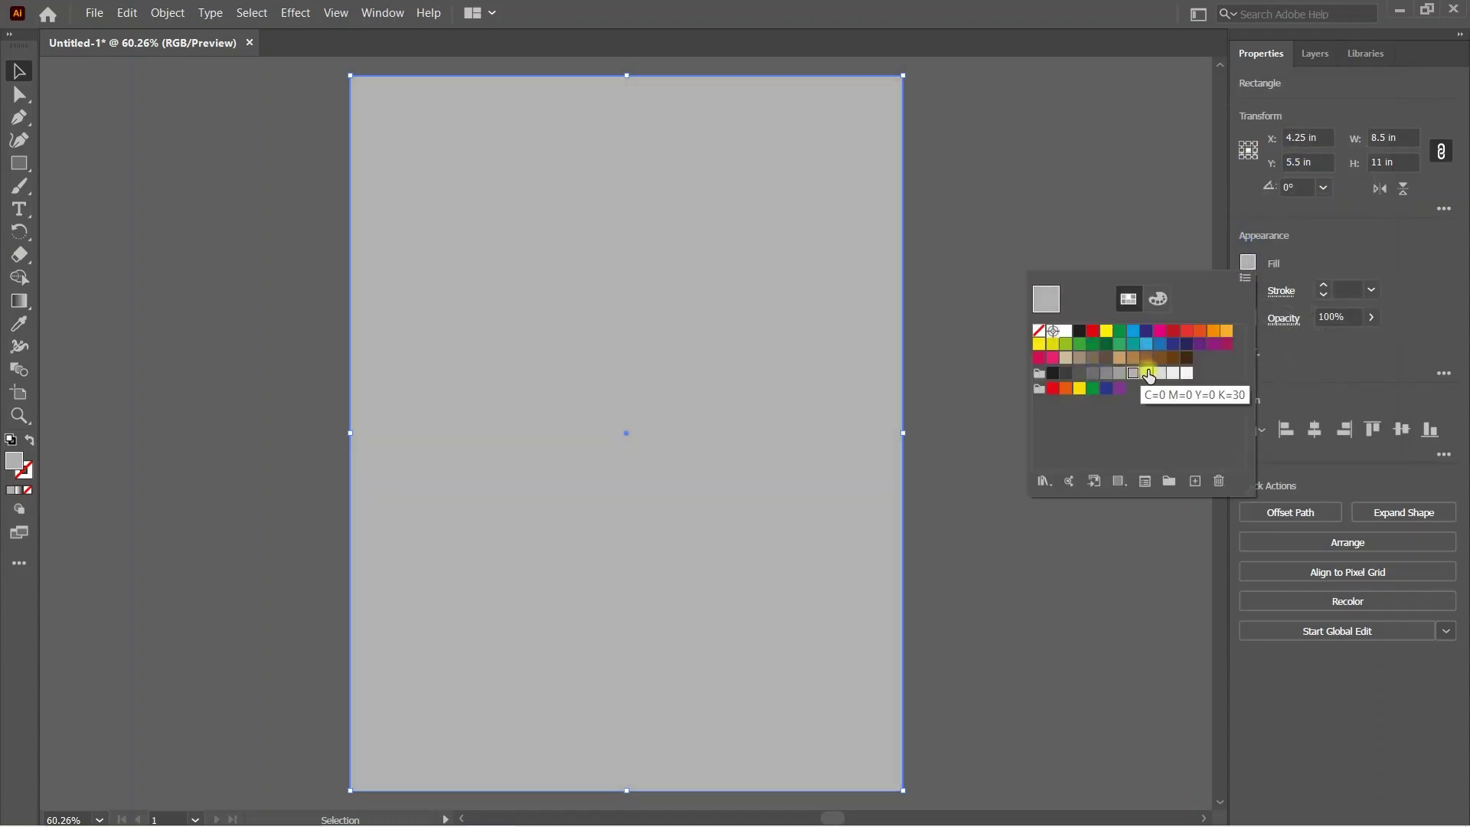
left_click(1158, 374)
left_click(980, 373)
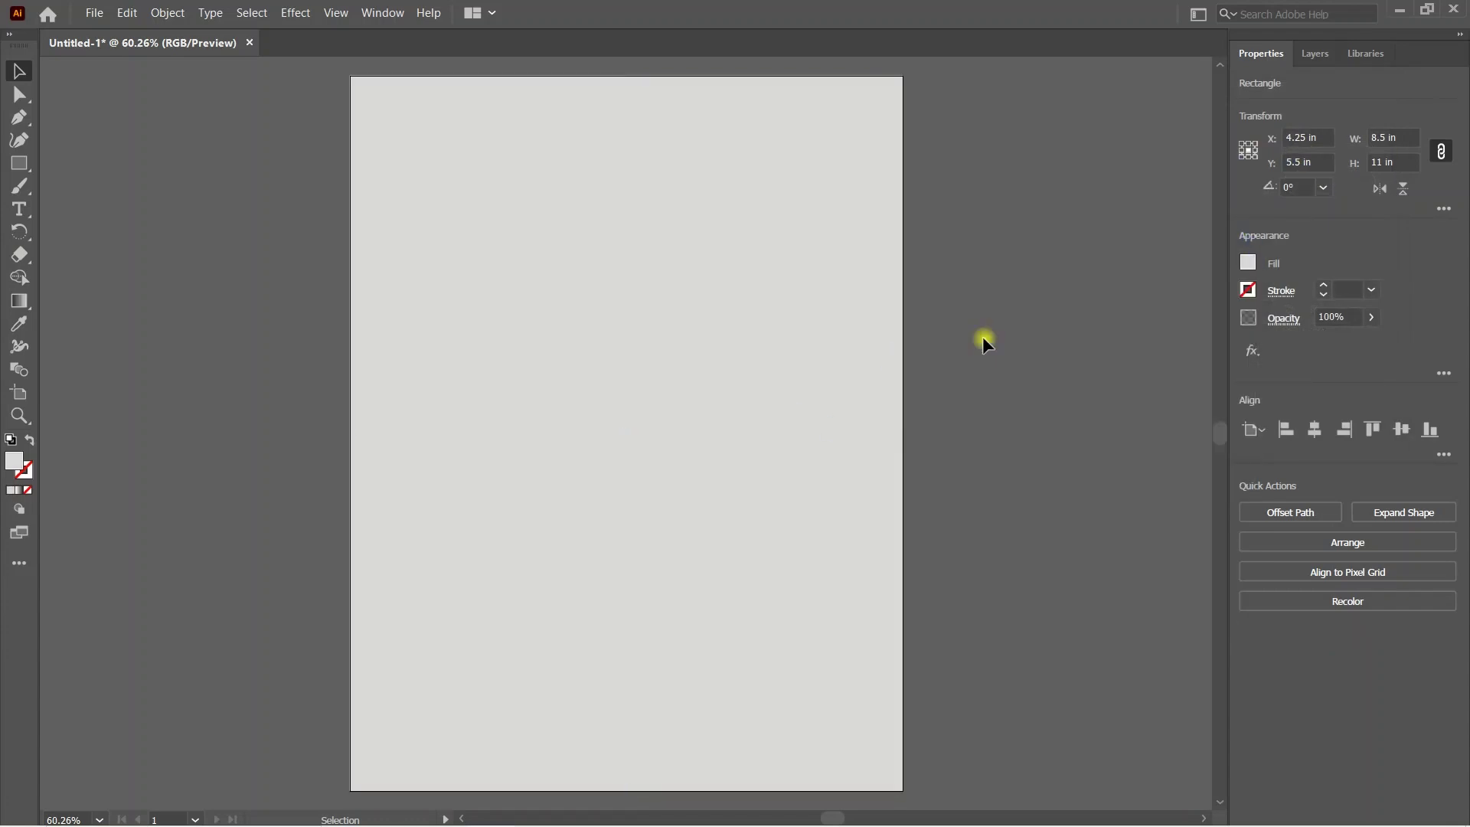
Step: Lock the background rectangle in place with Object > Lock > Selection
left_click(370, 441)
left_click(127, 12)
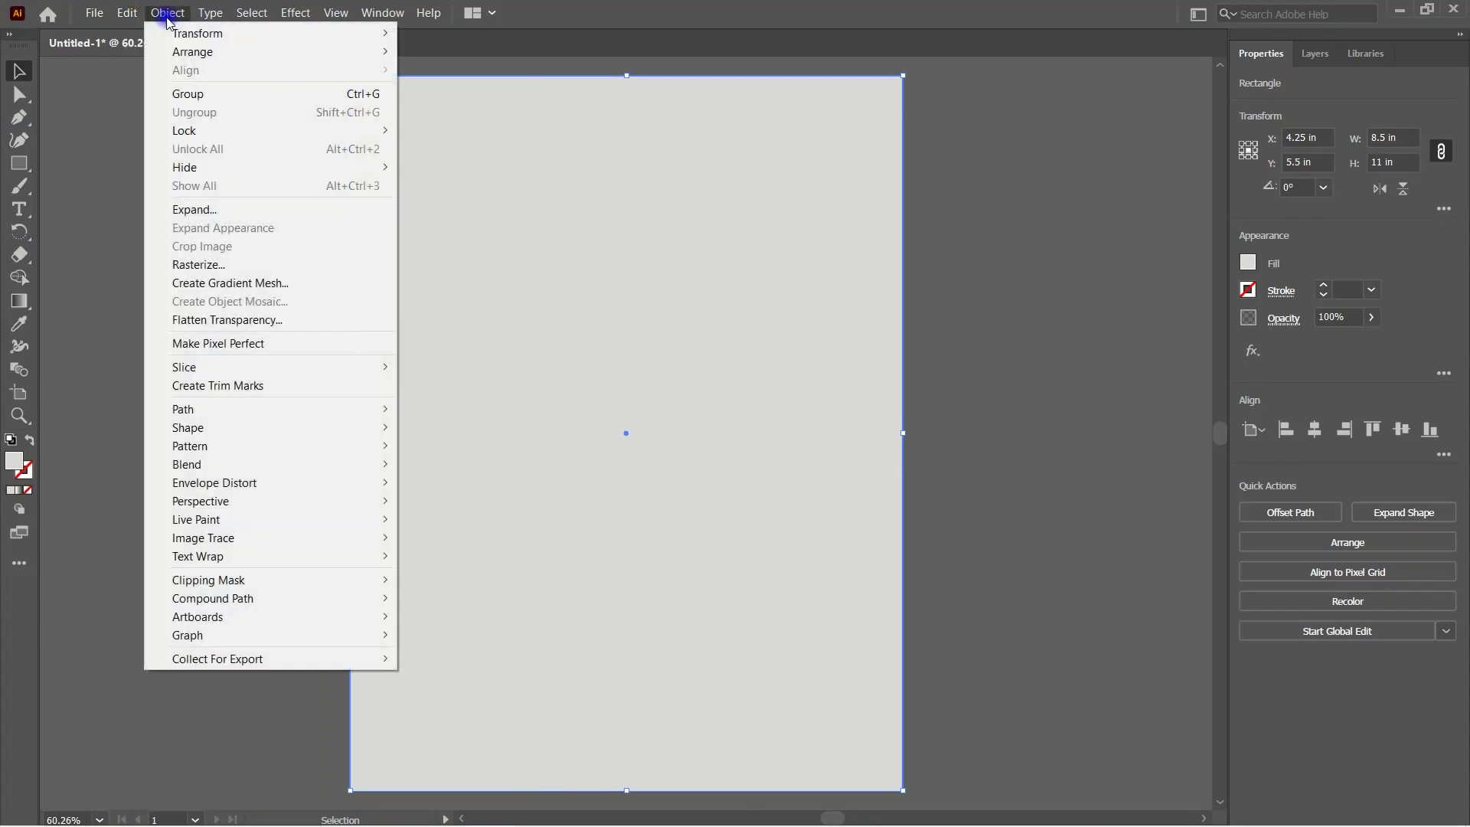
left_click(460, 130)
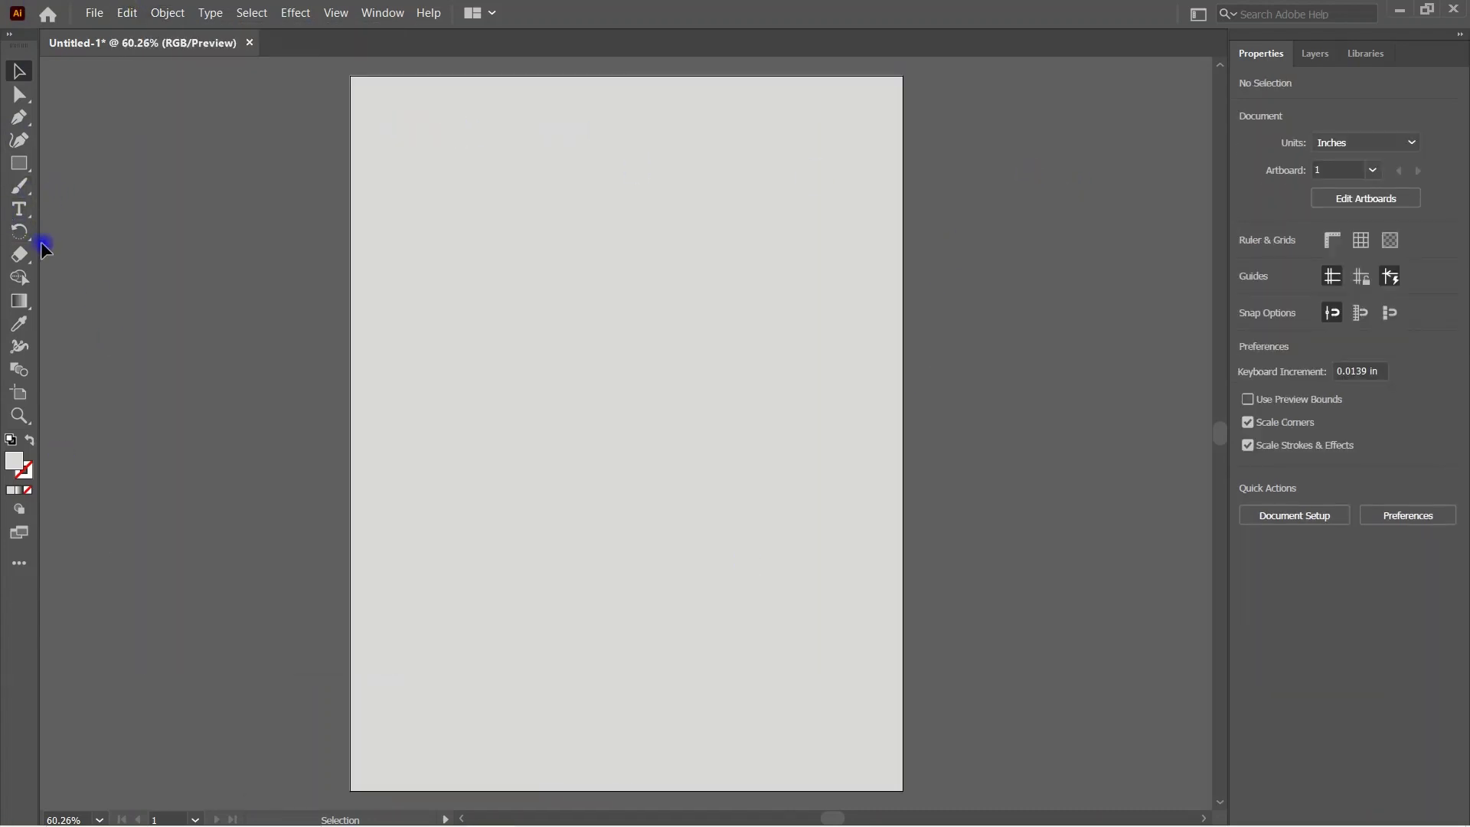
Step: Draw a full-width rectangle across the top of the page filled red
left_click(27, 171)
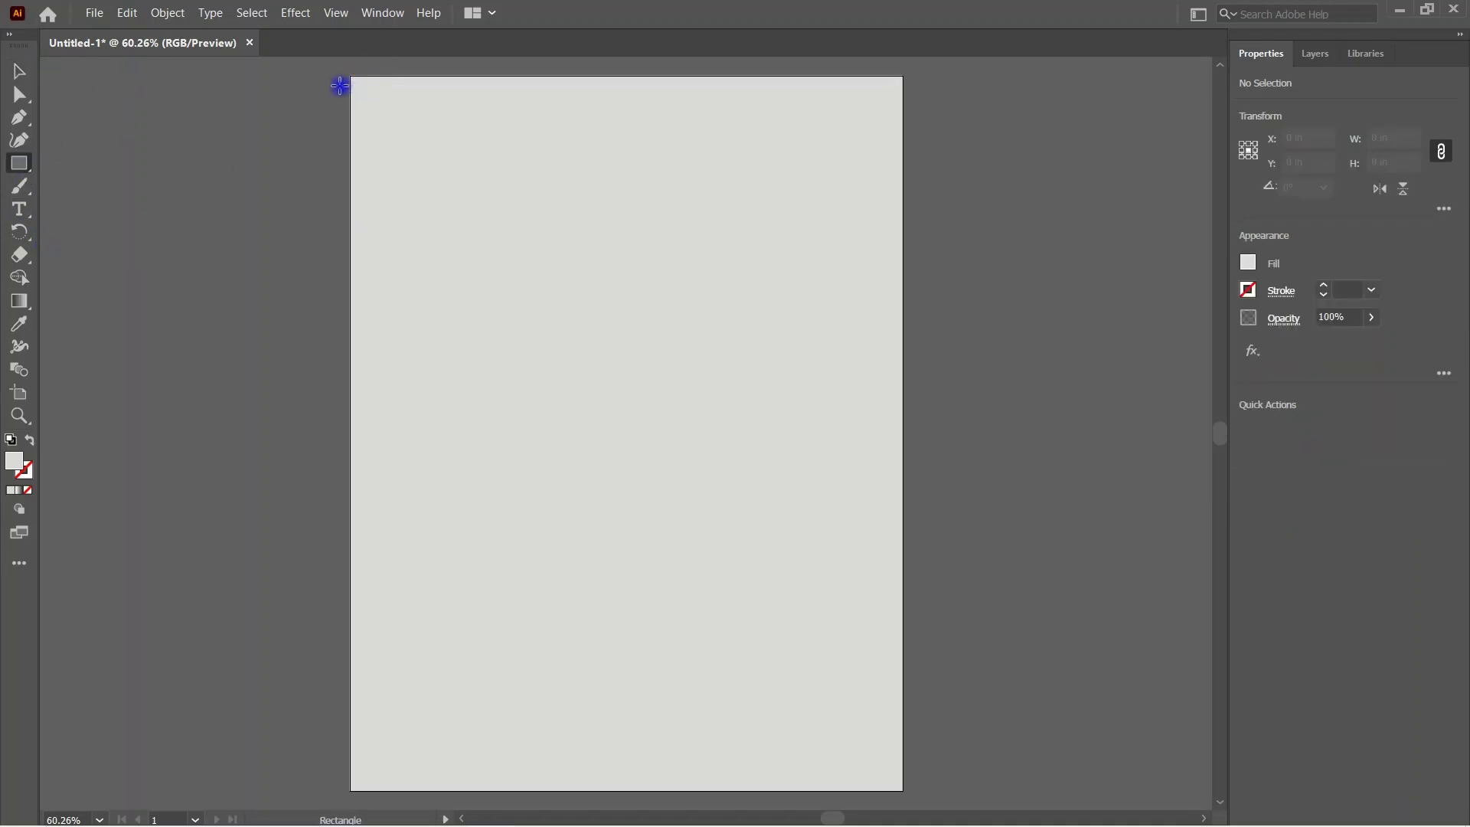
left_click_drag(348, 76, 901, 313)
left_click(1242, 265)
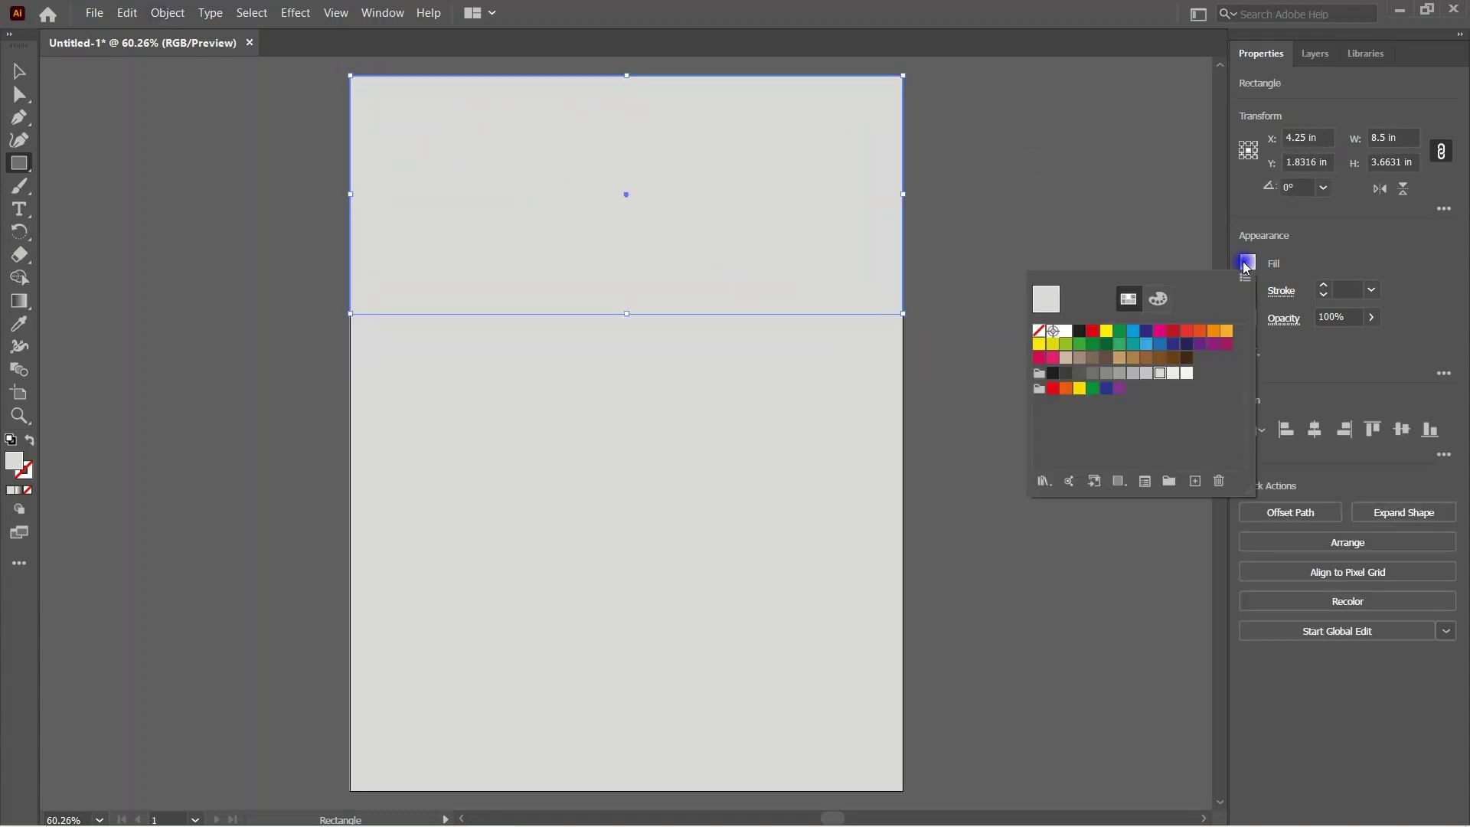
left_click(1089, 337)
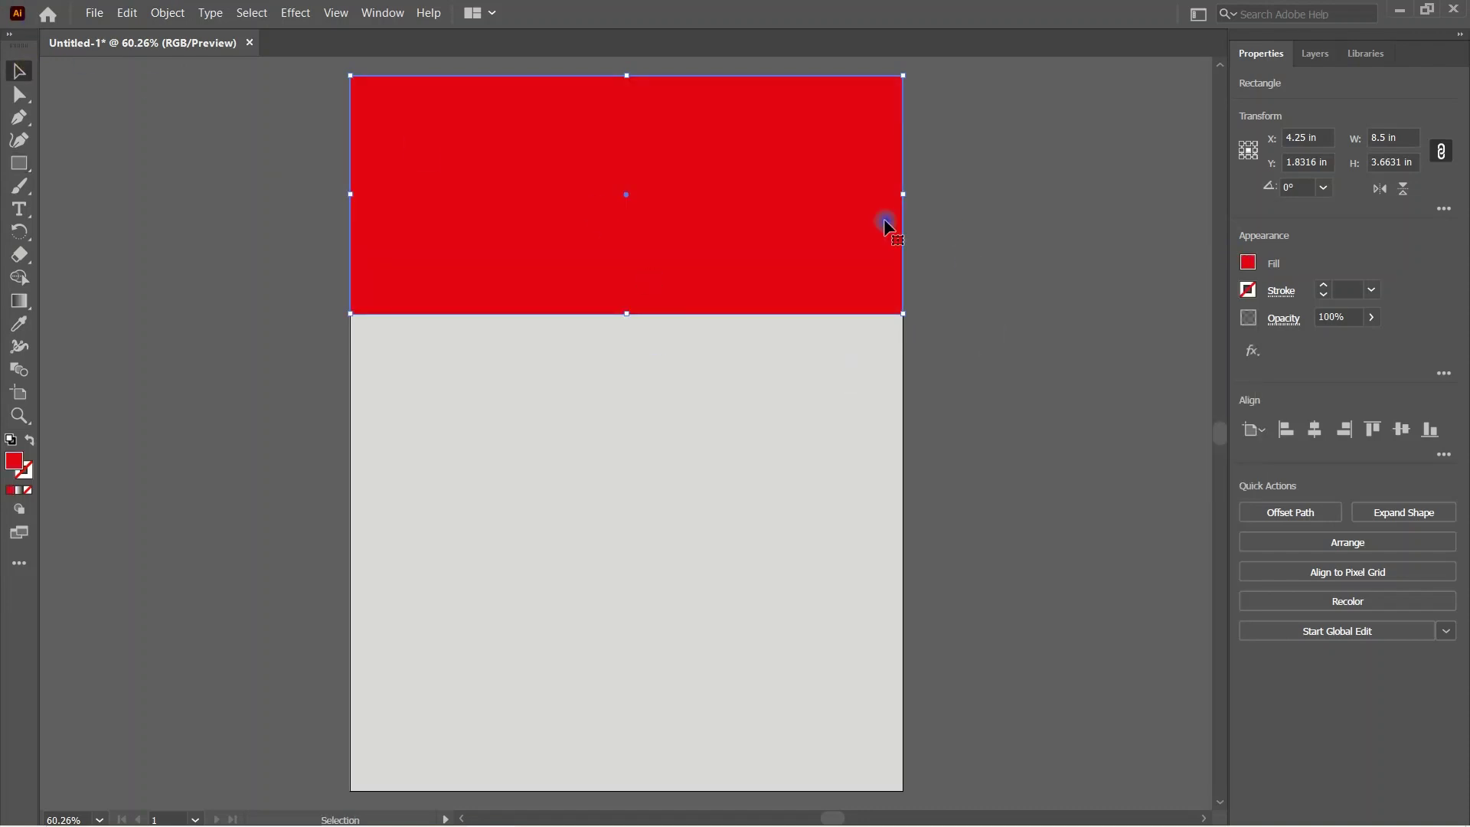
left_click(884, 222, "shift")
left_click(771, 204)
left_click(1048, 421)
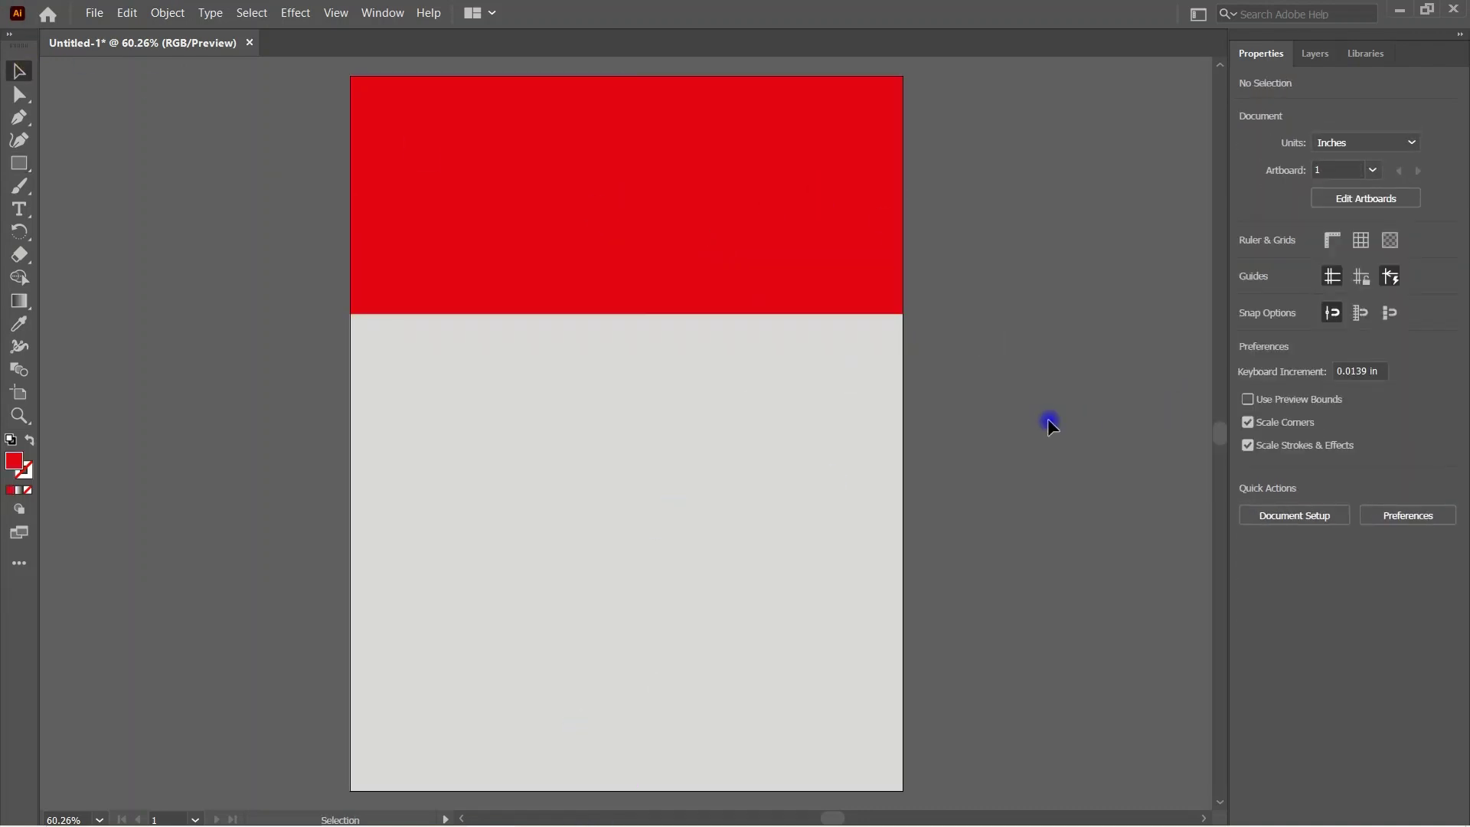
left_click(743, 286)
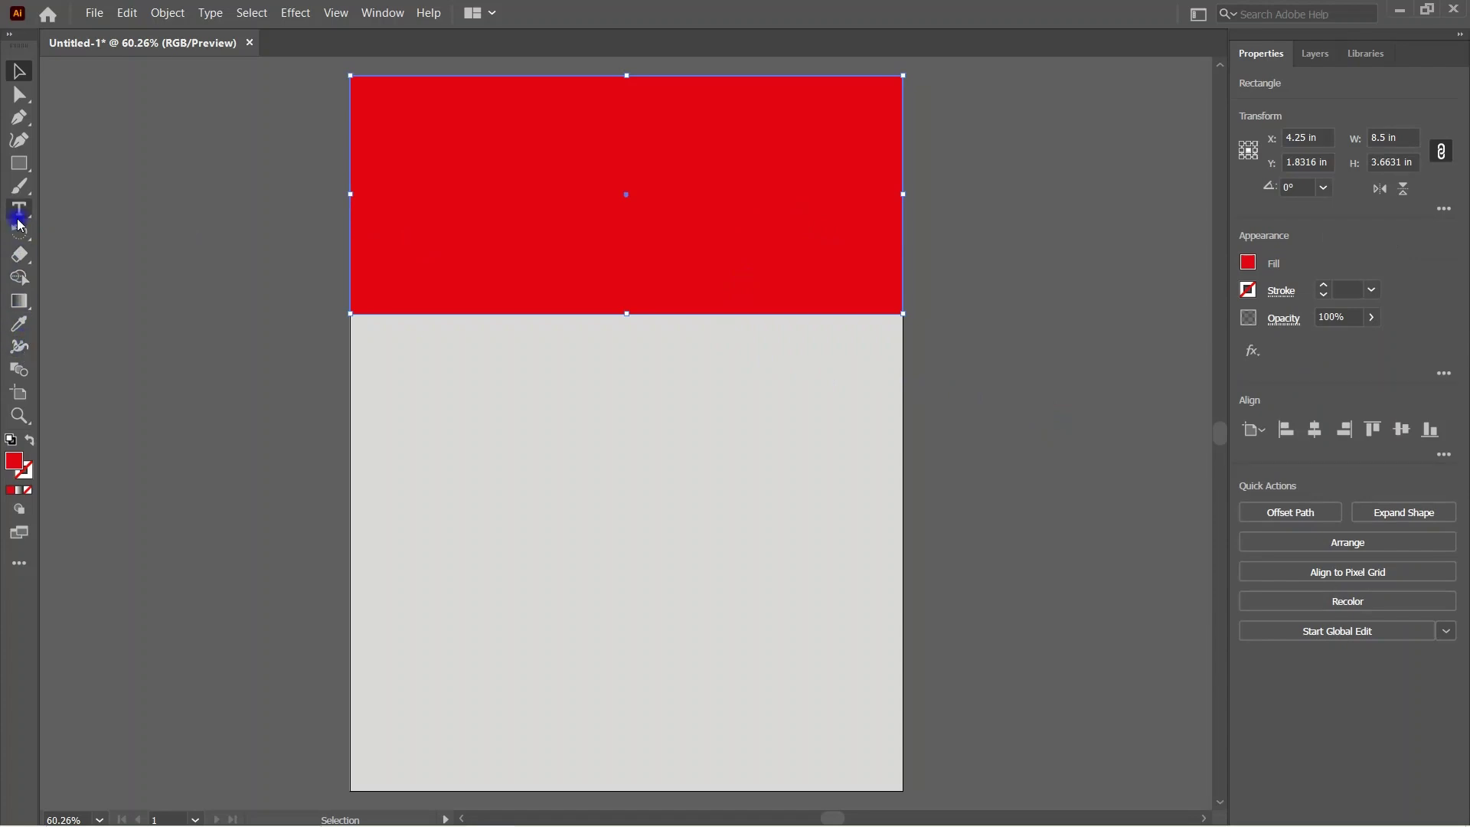
Step: Bend the red band's bottom edge into a sweeping downward curve with the Curvature Tool
left_click(19, 140)
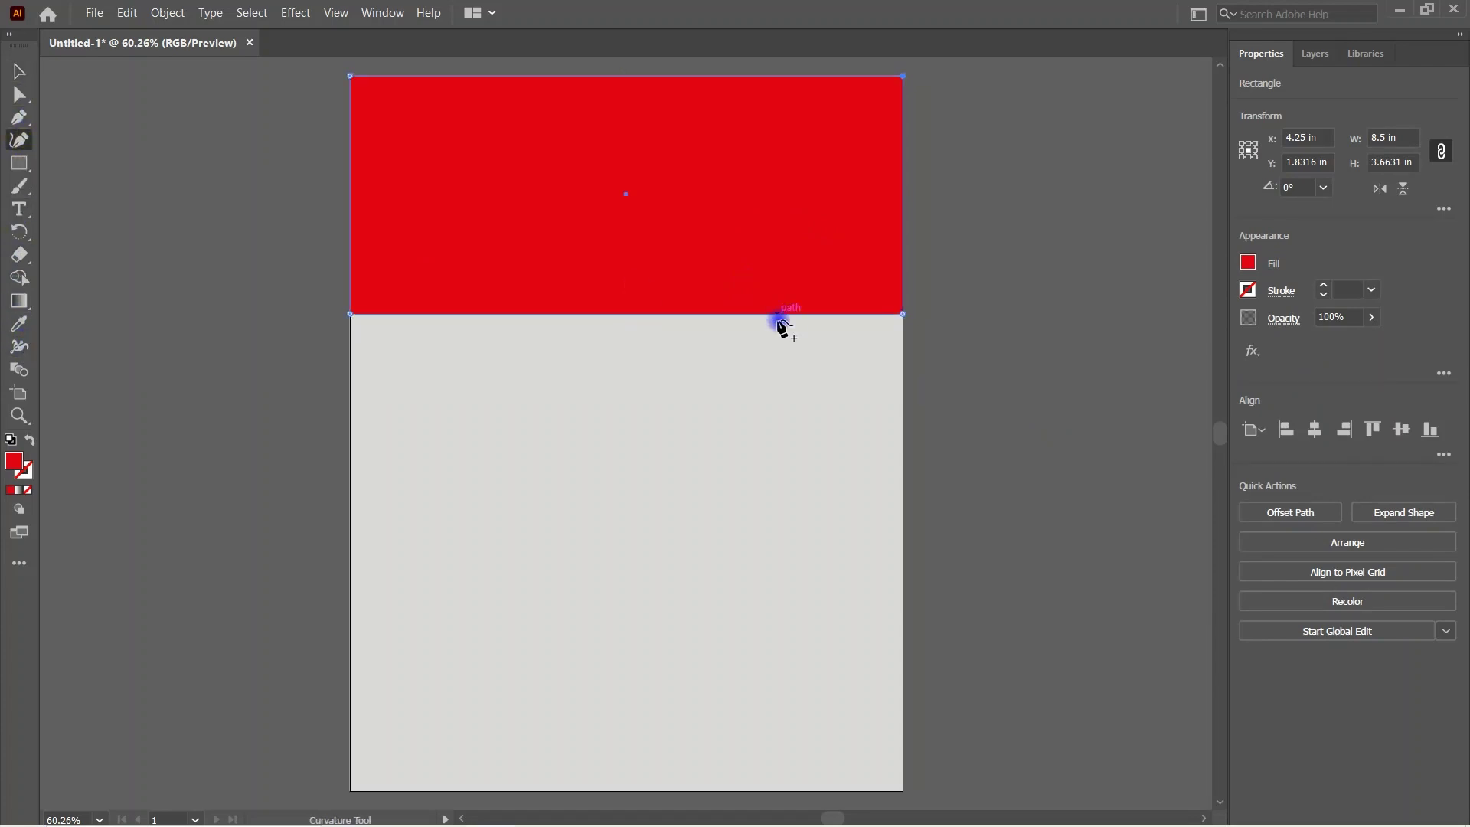
left_click(626, 315)
left_click_drag(350, 314, 350, 230)
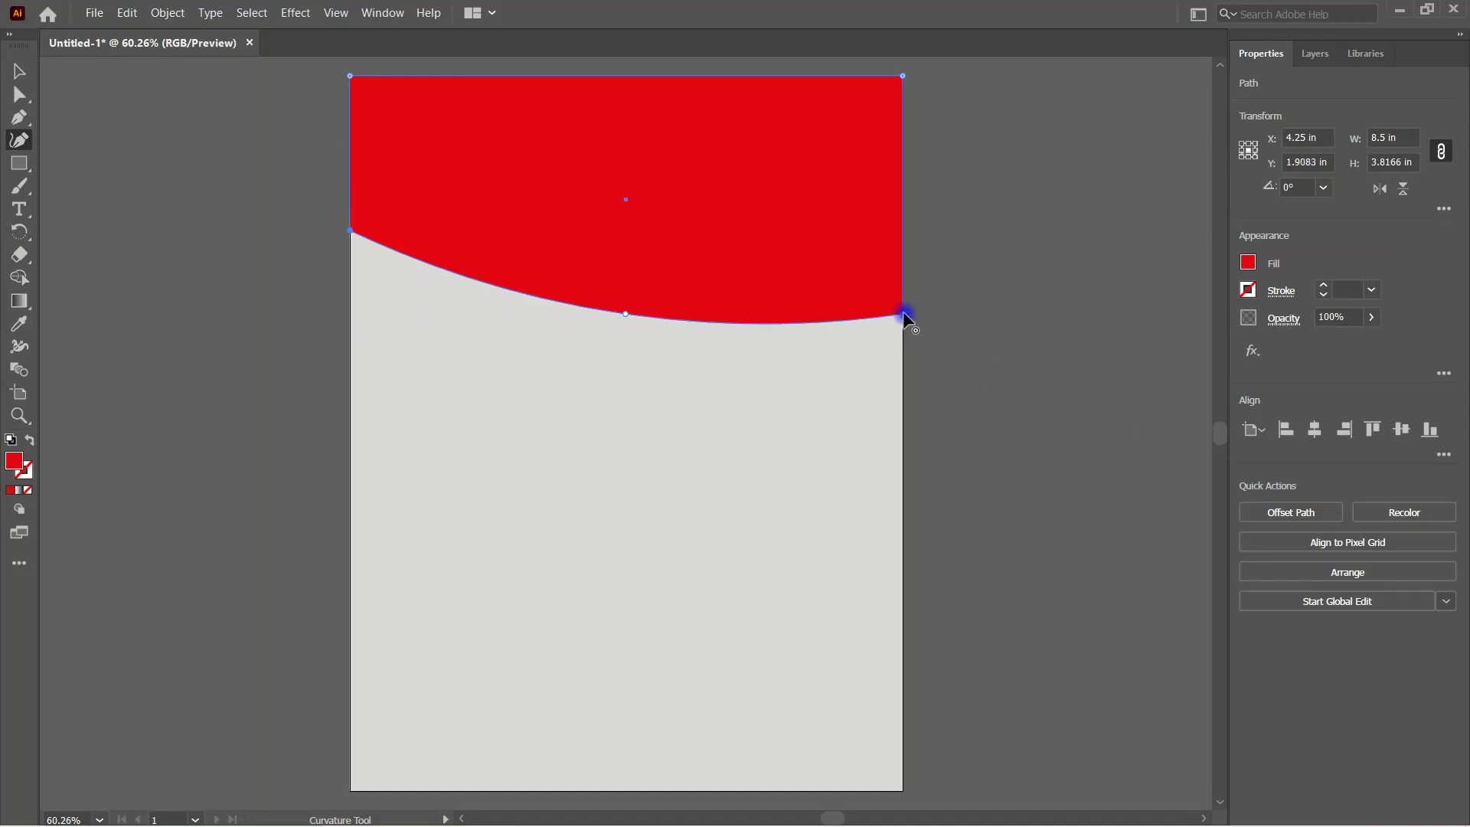
left_click_drag(904, 315, 903, 330)
left_click_drag(625, 316, 619, 351)
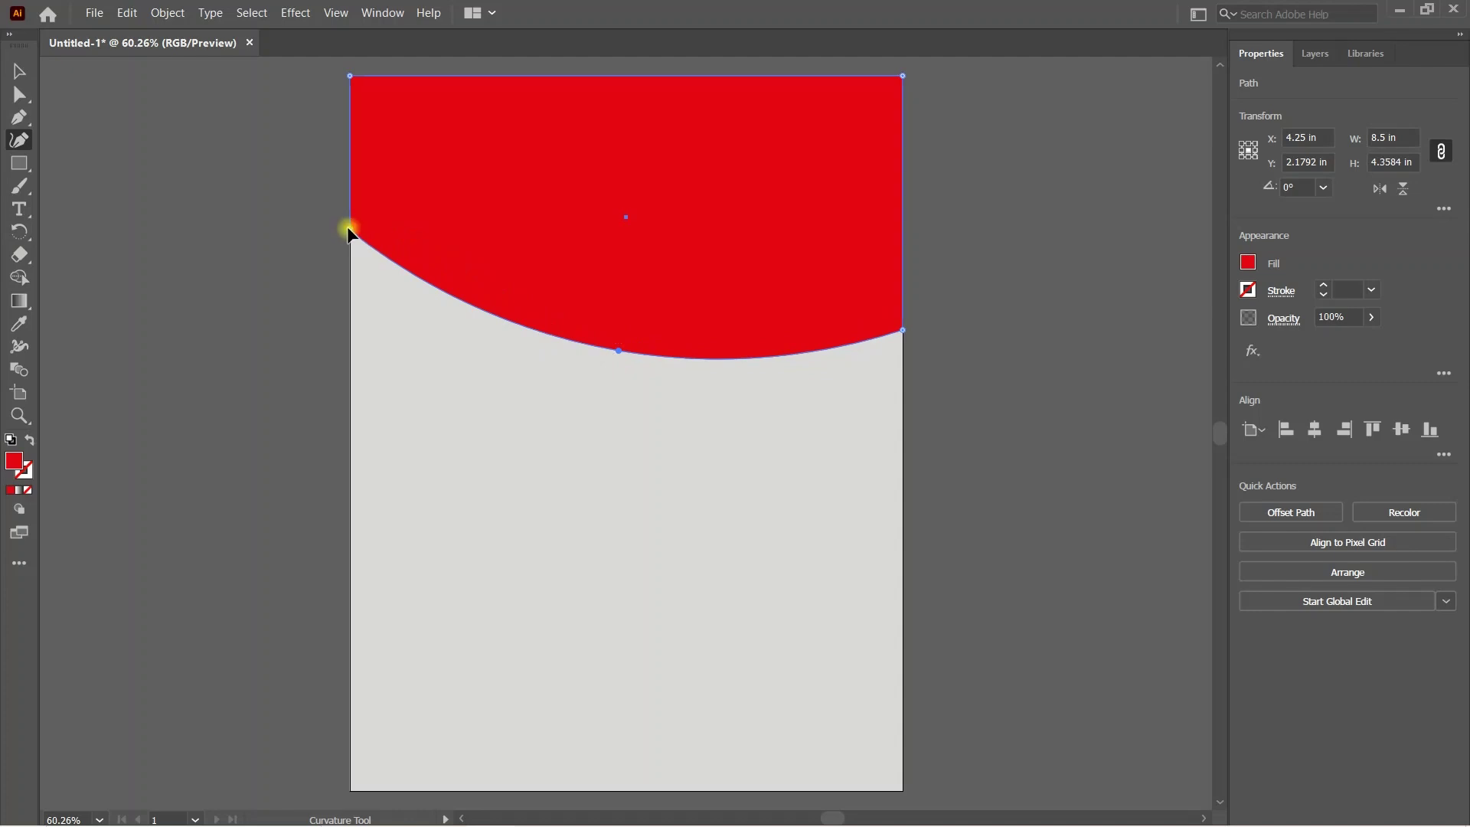
left_click_drag(349, 231, 350, 227)
left_click(14, 73)
left_click(817, 386)
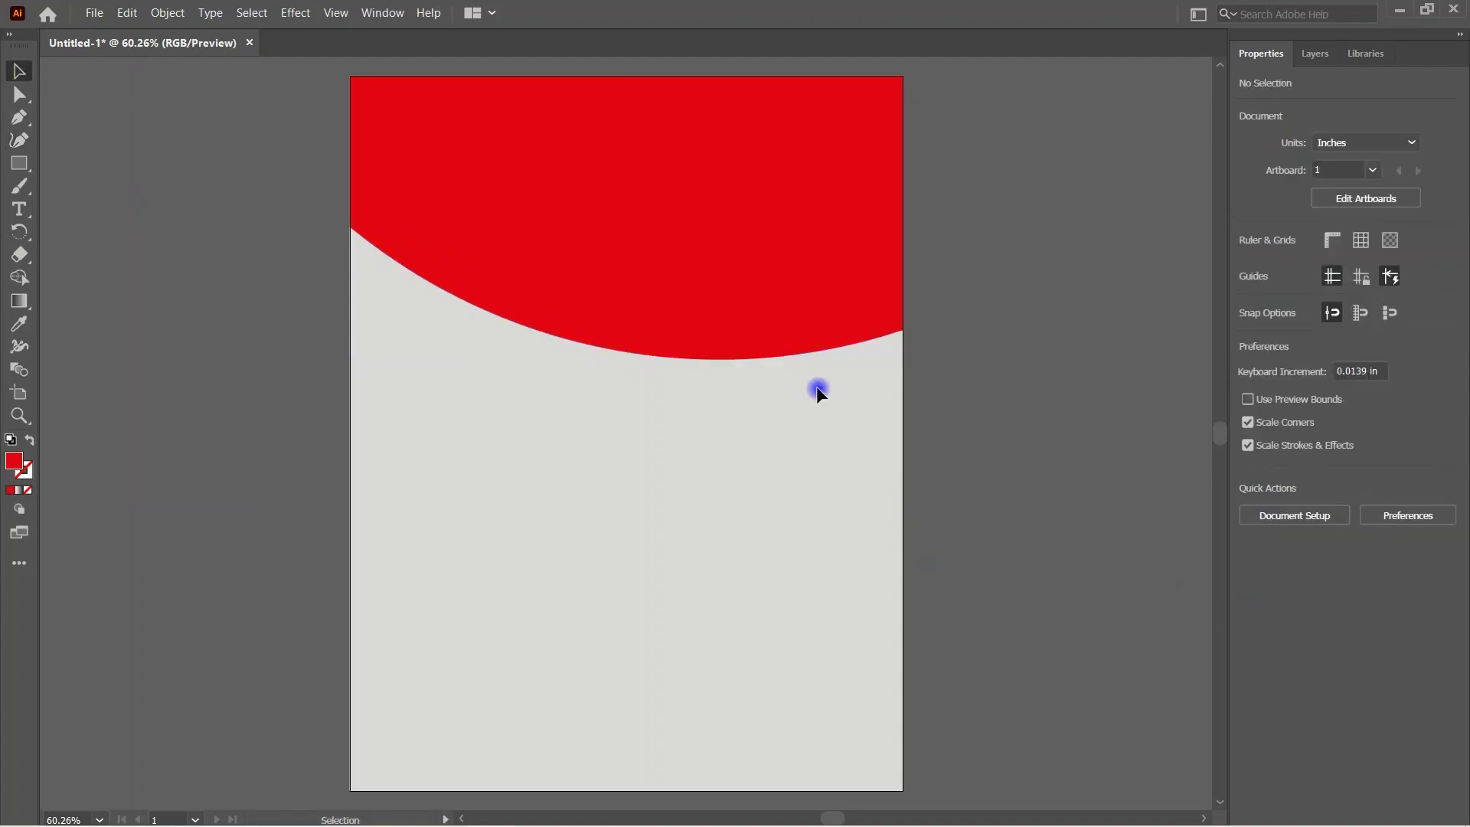
left_click(754, 295)
mouse_move(502, 821)
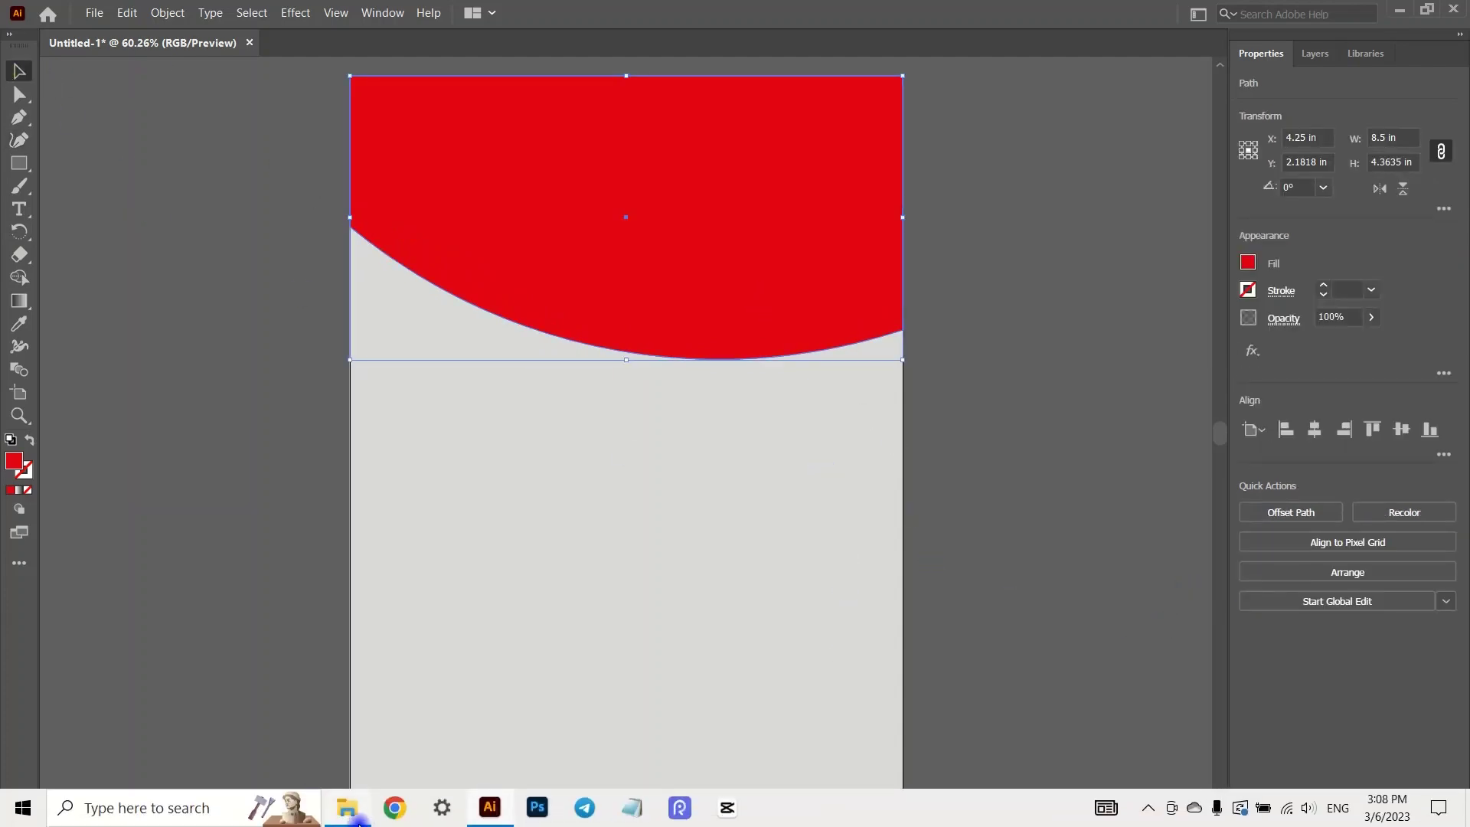
Step: Drag the kebab-and-fries plate PNG from the download file folder onto the artboard
left_click(492, 808)
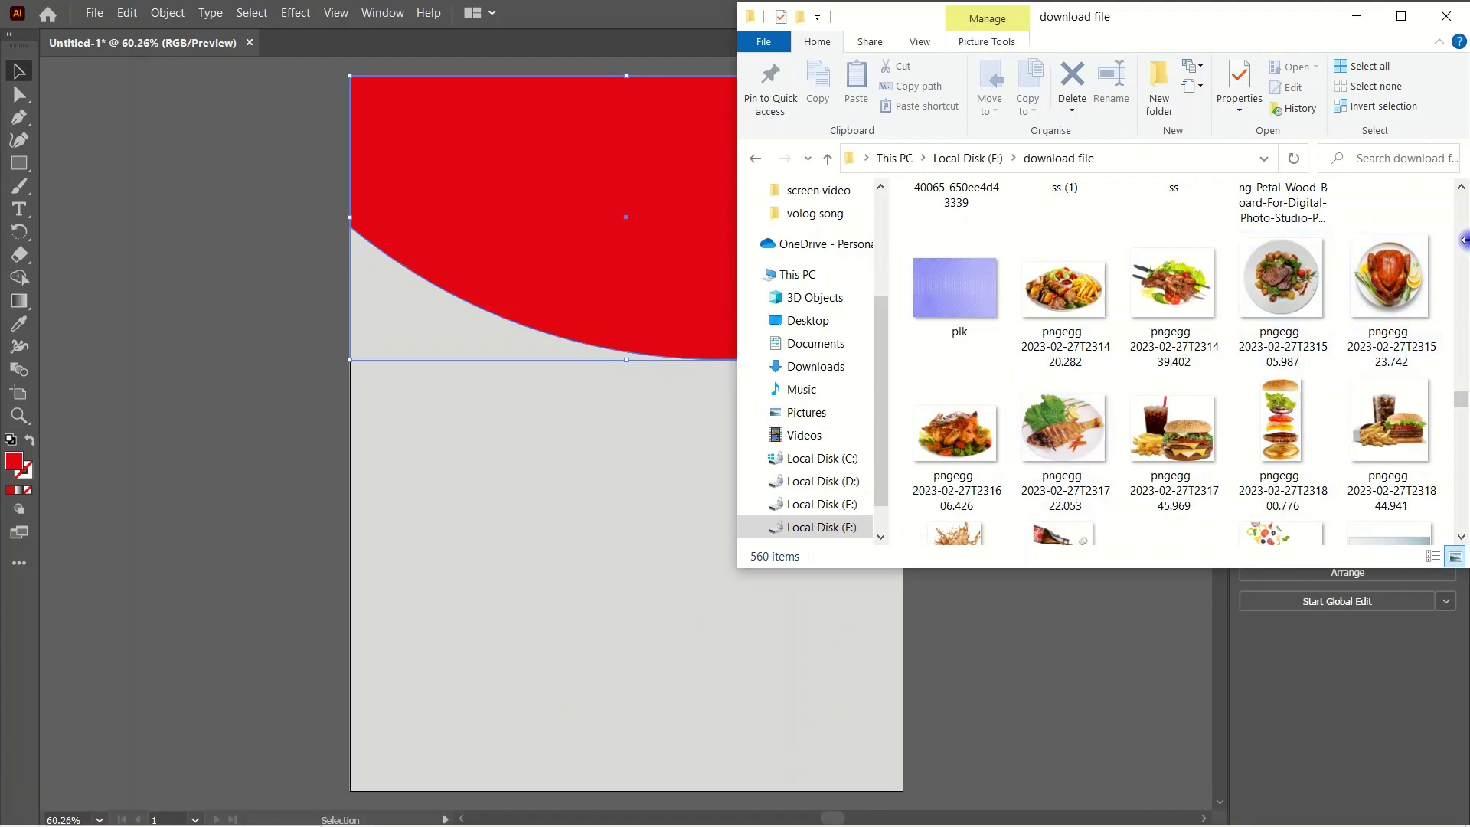
left_click_drag(1461, 400, 1461, 397)
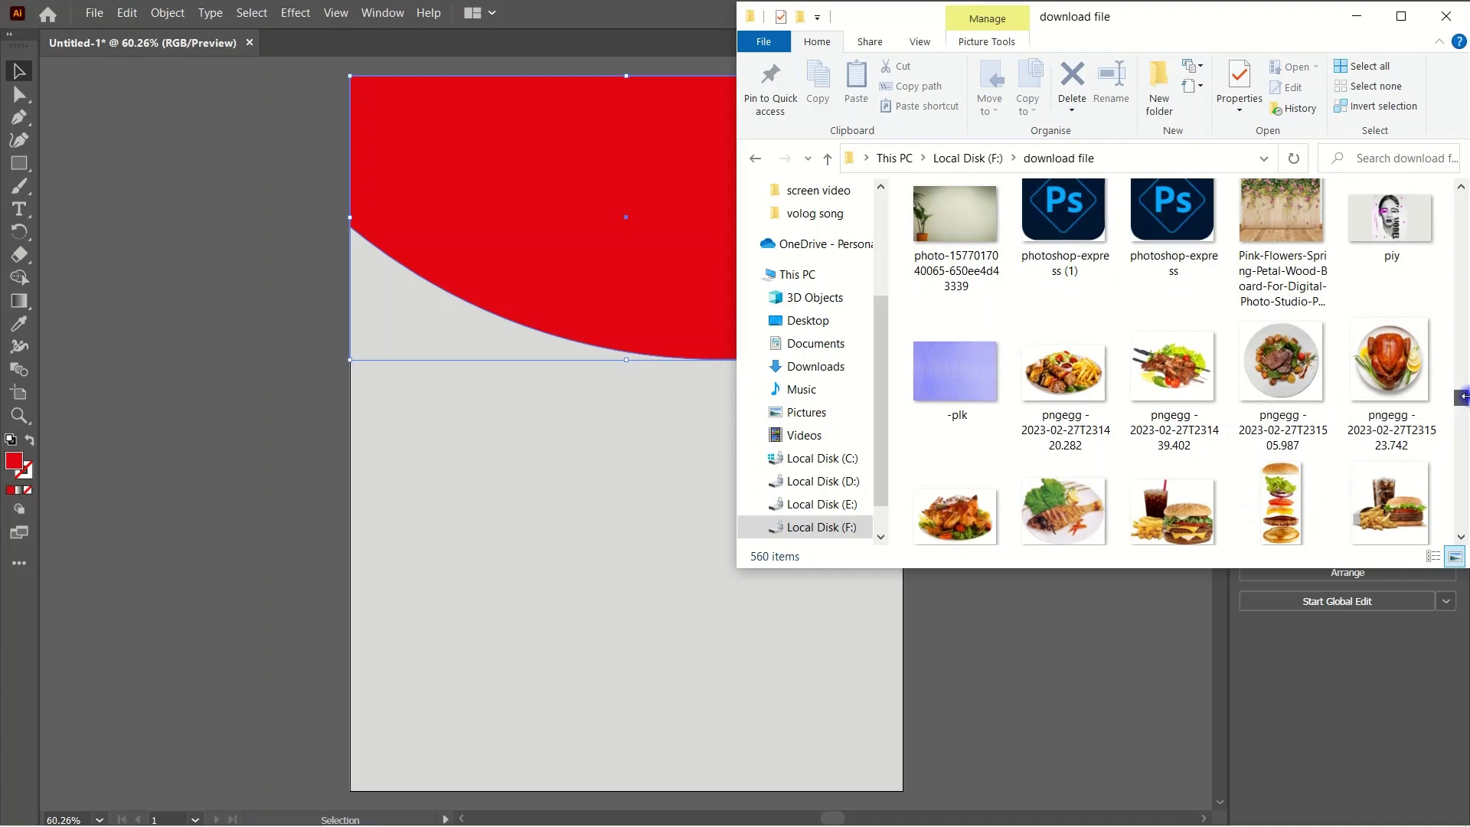
left_click_drag(1065, 375, 607, 213)
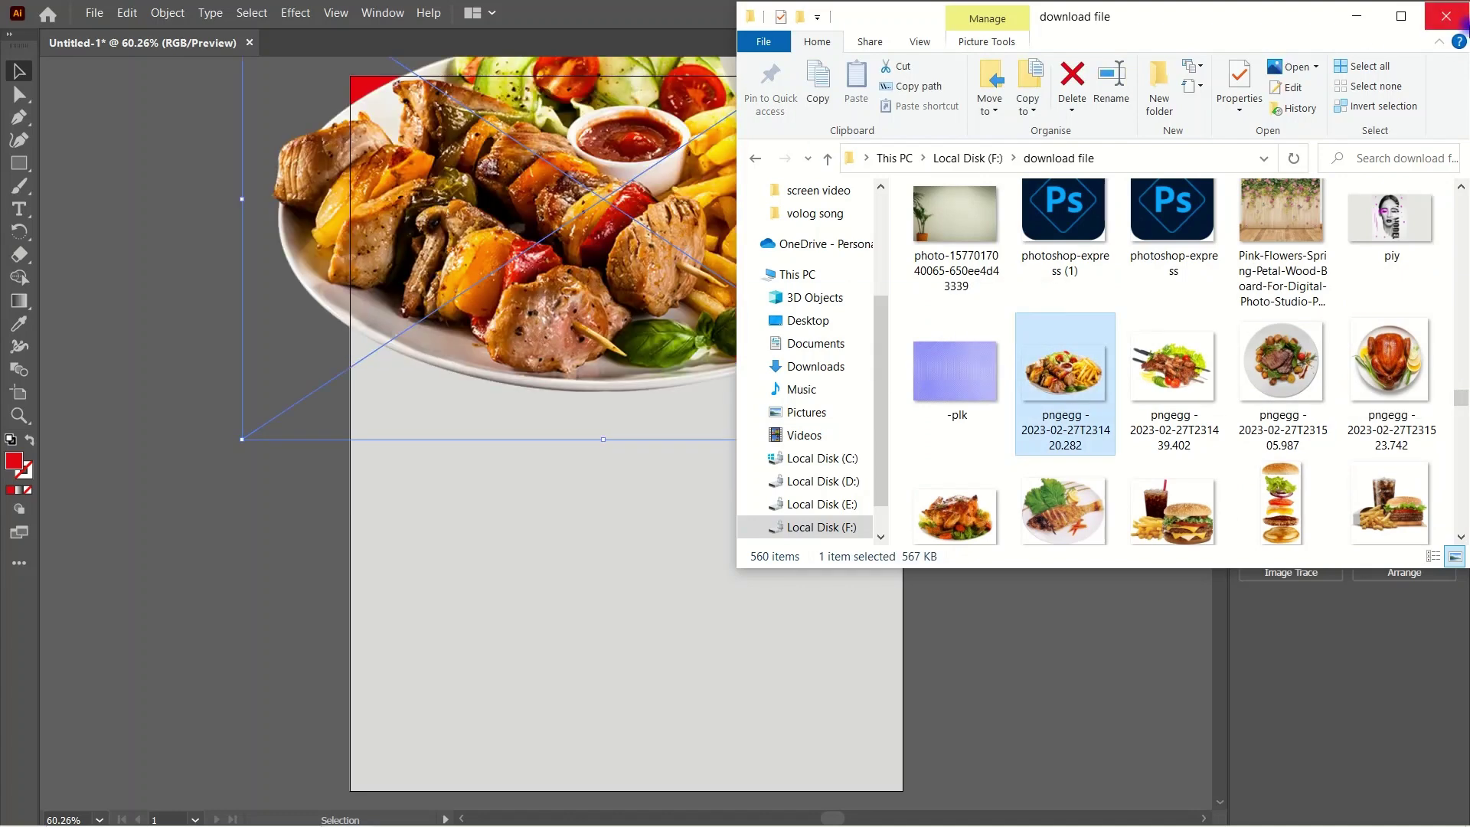
mouse_move(739, 197)
left_mouse_down()
mouse_move(840, 198)
mouse_move(812, 192)
left_mouse_up()
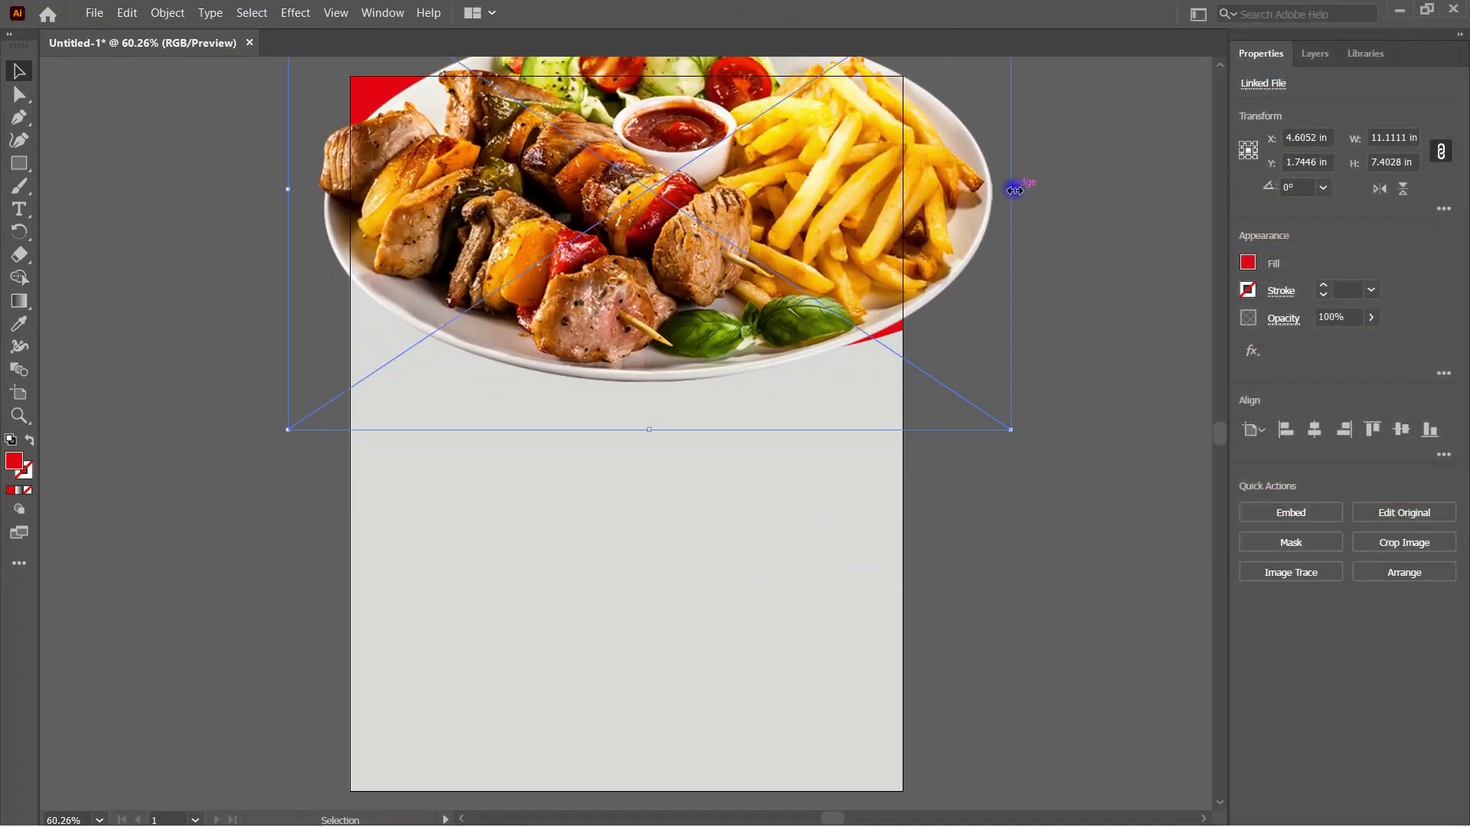
Step: Scale the food photo to about 8.64 x 6.46 in and position it across the page top
left_click_drag(1015, 190, 934, 182)
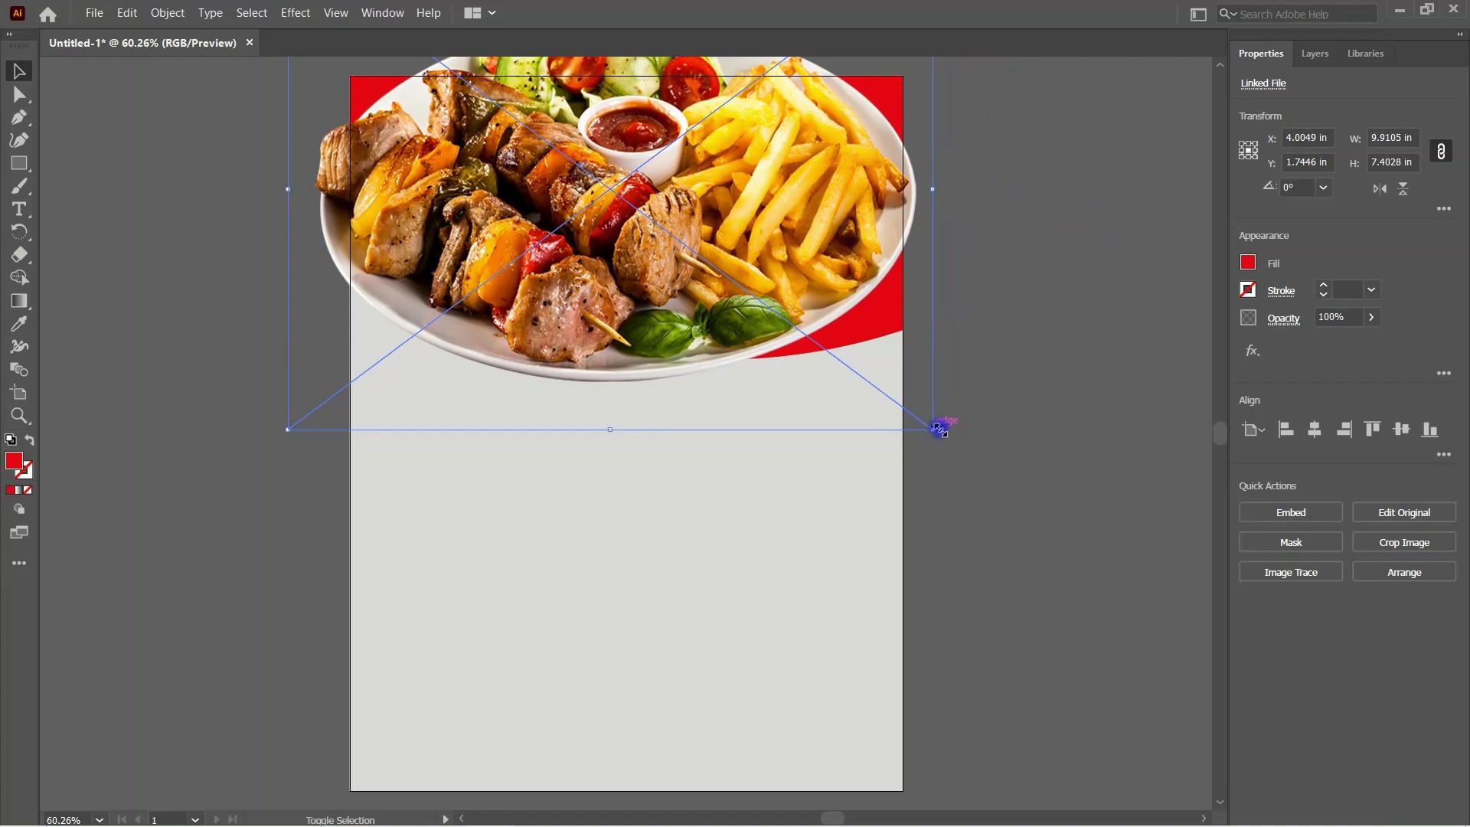
left_click_drag(939, 429, 850, 367)
mouse_move(662, 103)
left_mouse_down()
mouse_move(732, 187)
mouse_move(720, 186)
left_mouse_up()
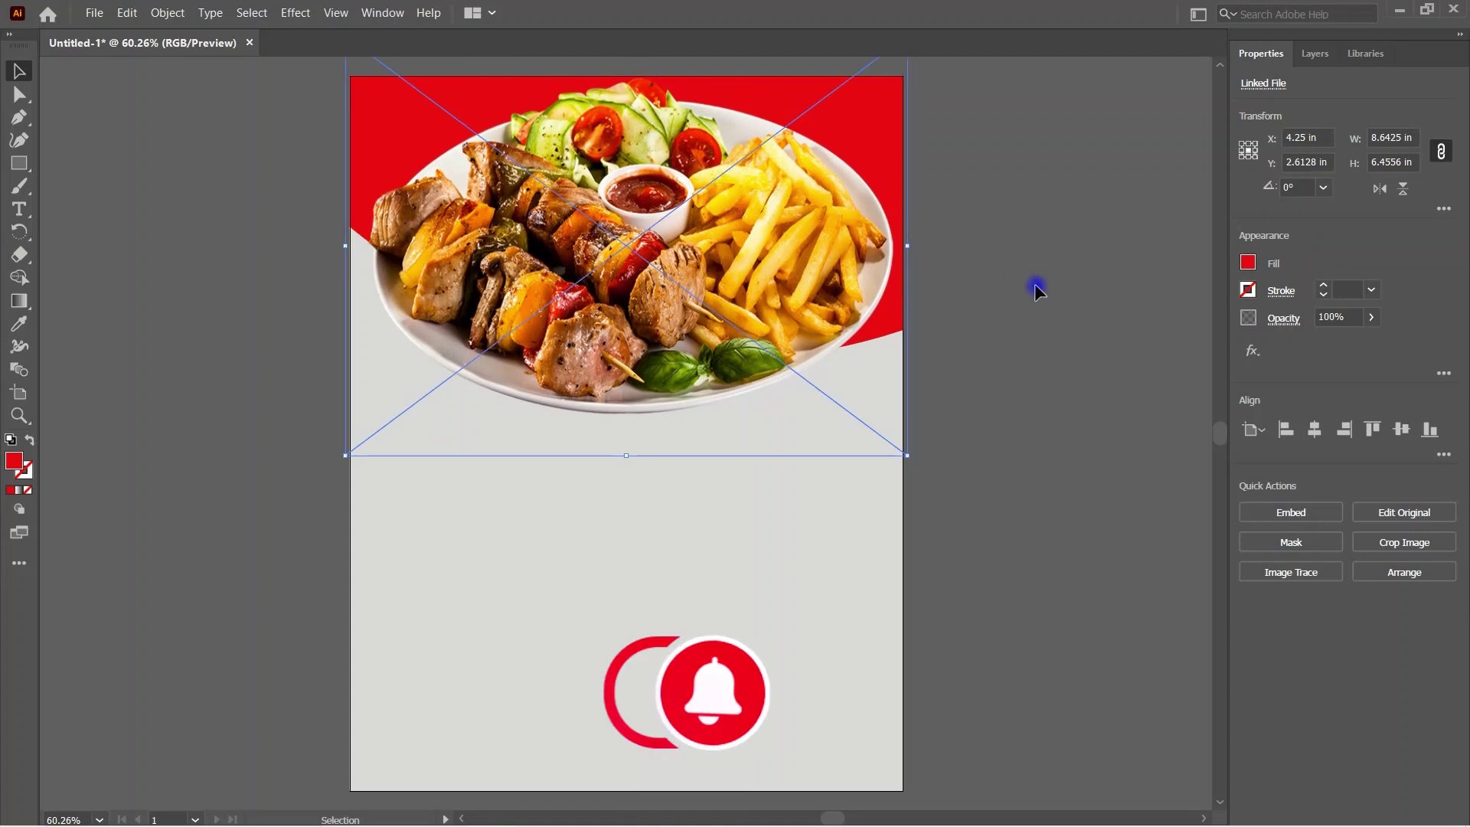
left_click(1038, 291)
left_click(878, 131)
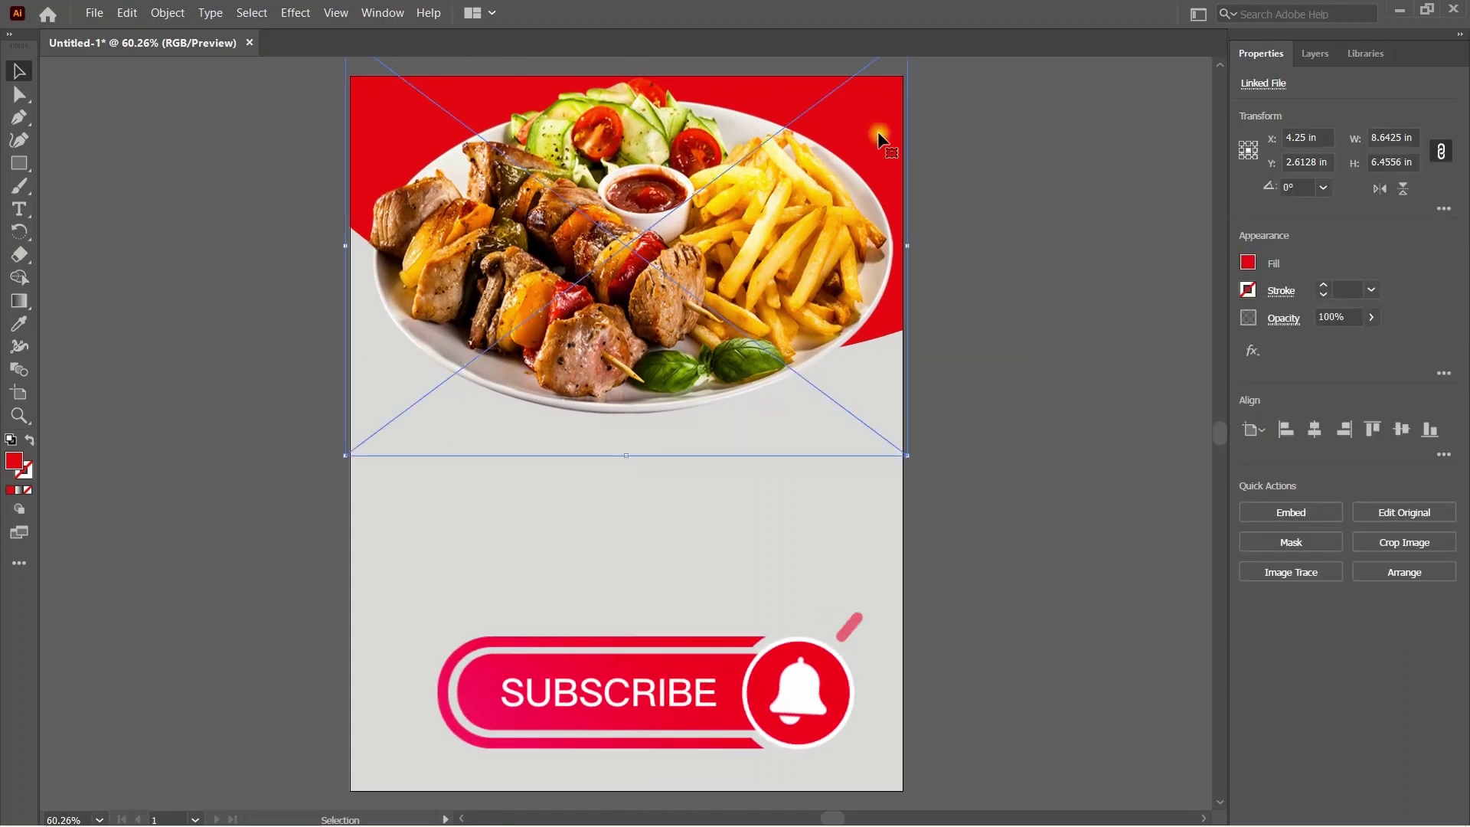
left_click(1249, 265)
left_click(1172, 333)
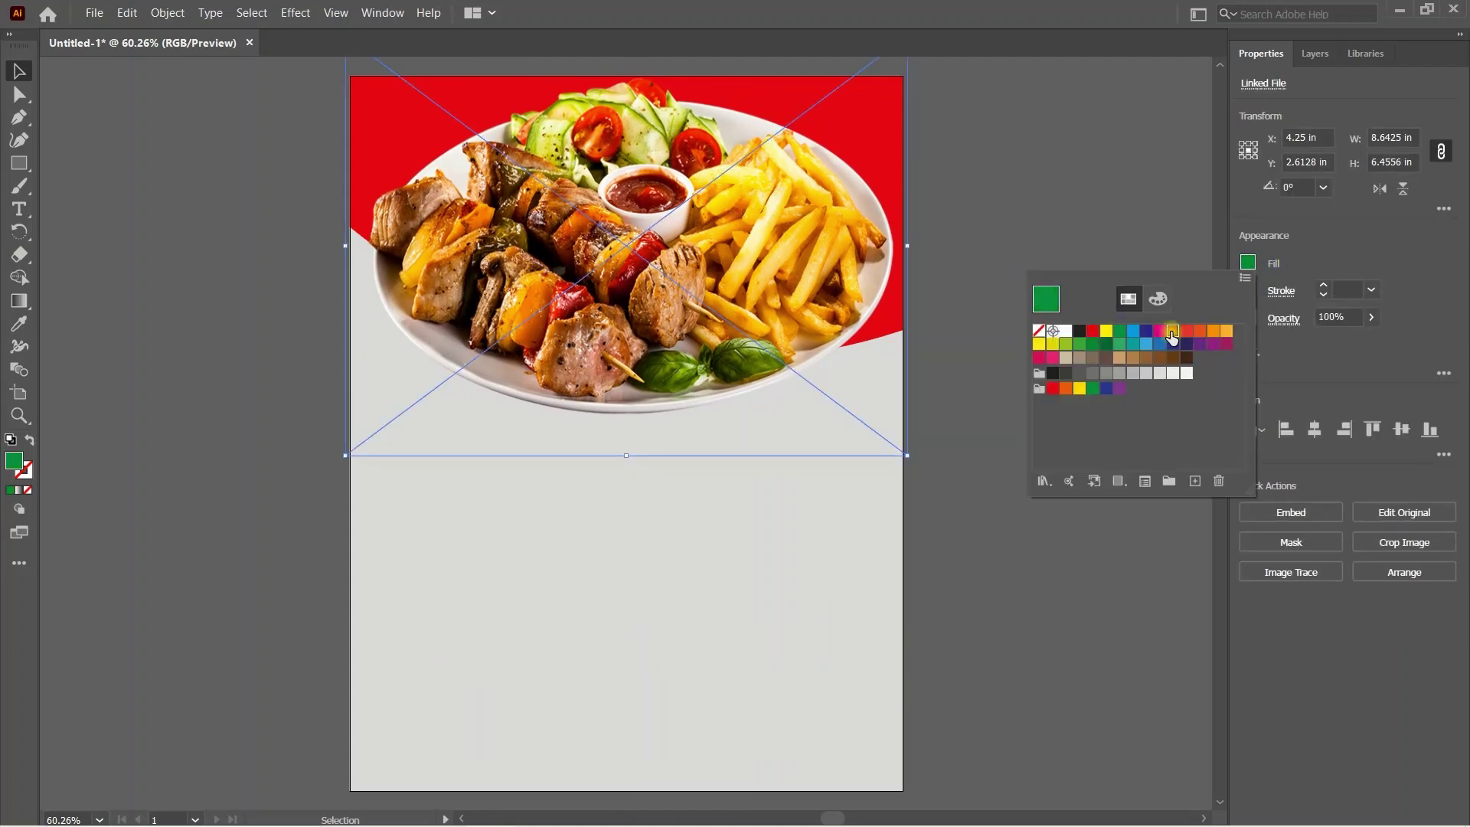
left_click(975, 138)
left_click(1027, 387)
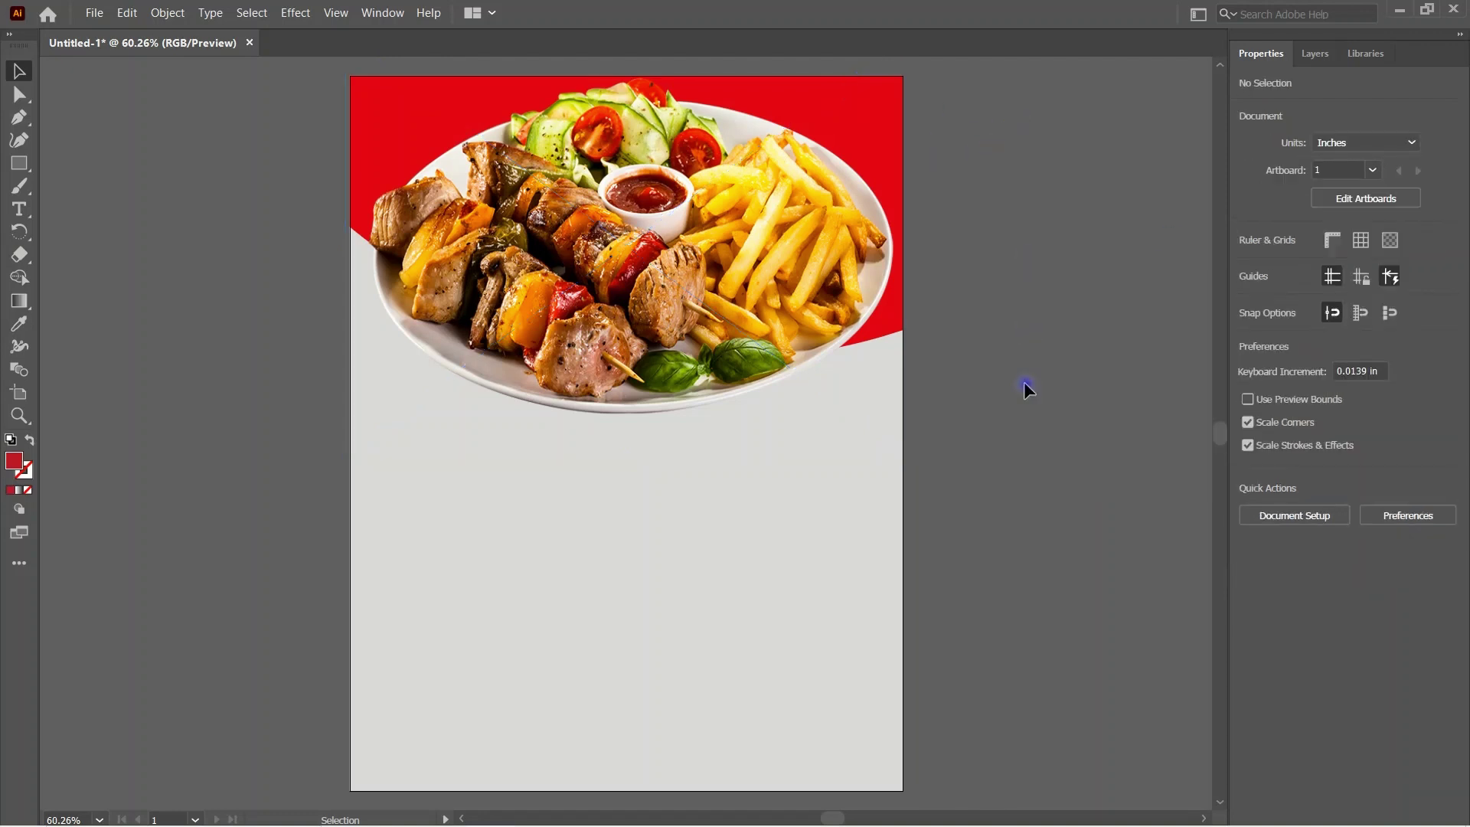
Step: Eyedropper the salad's olive green onto the top wave, then move the photo back over it
left_click_drag(789, 245, 533, 310)
left_click(750, 153)
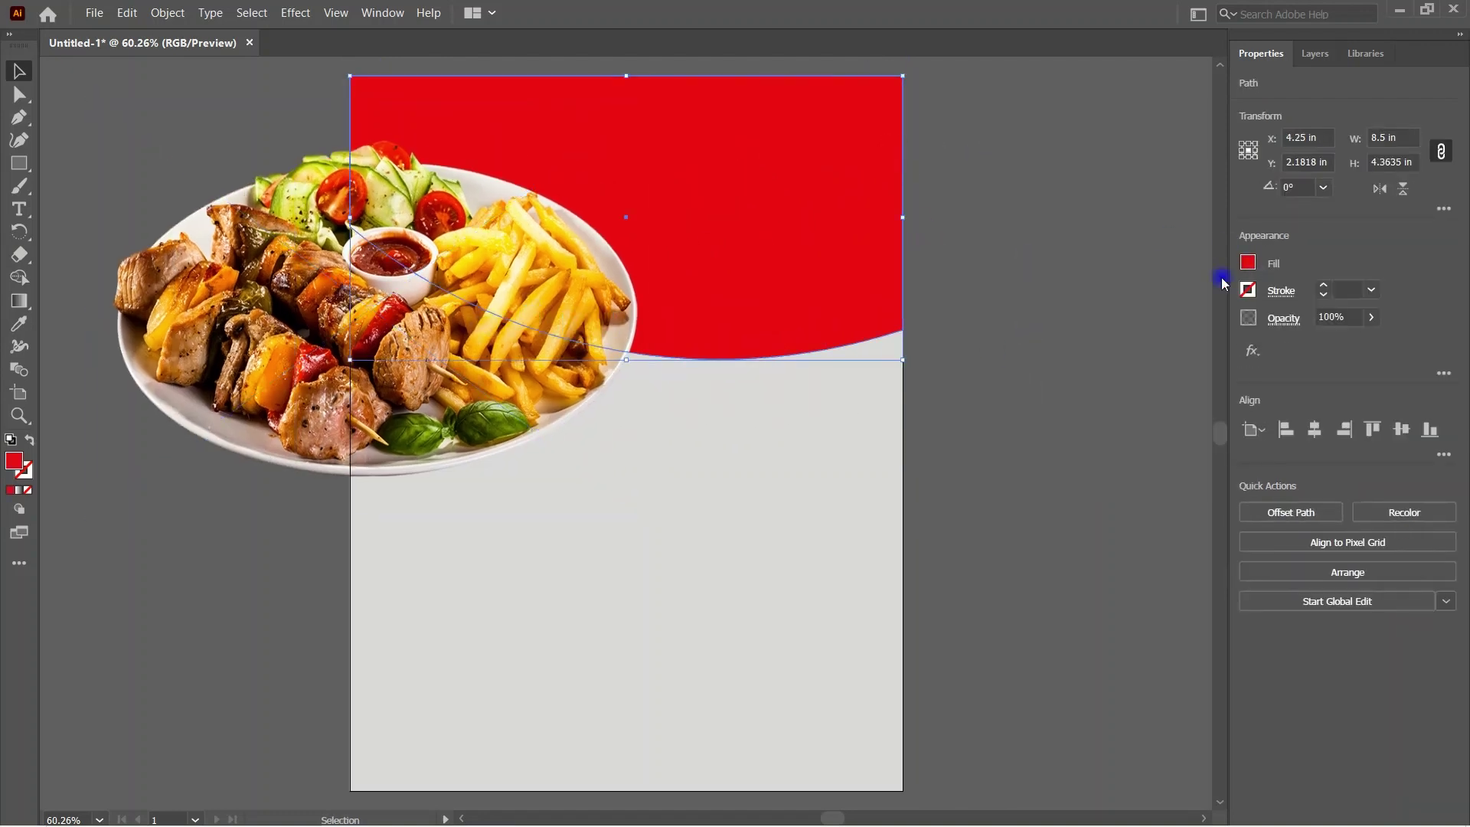
left_click(1249, 262)
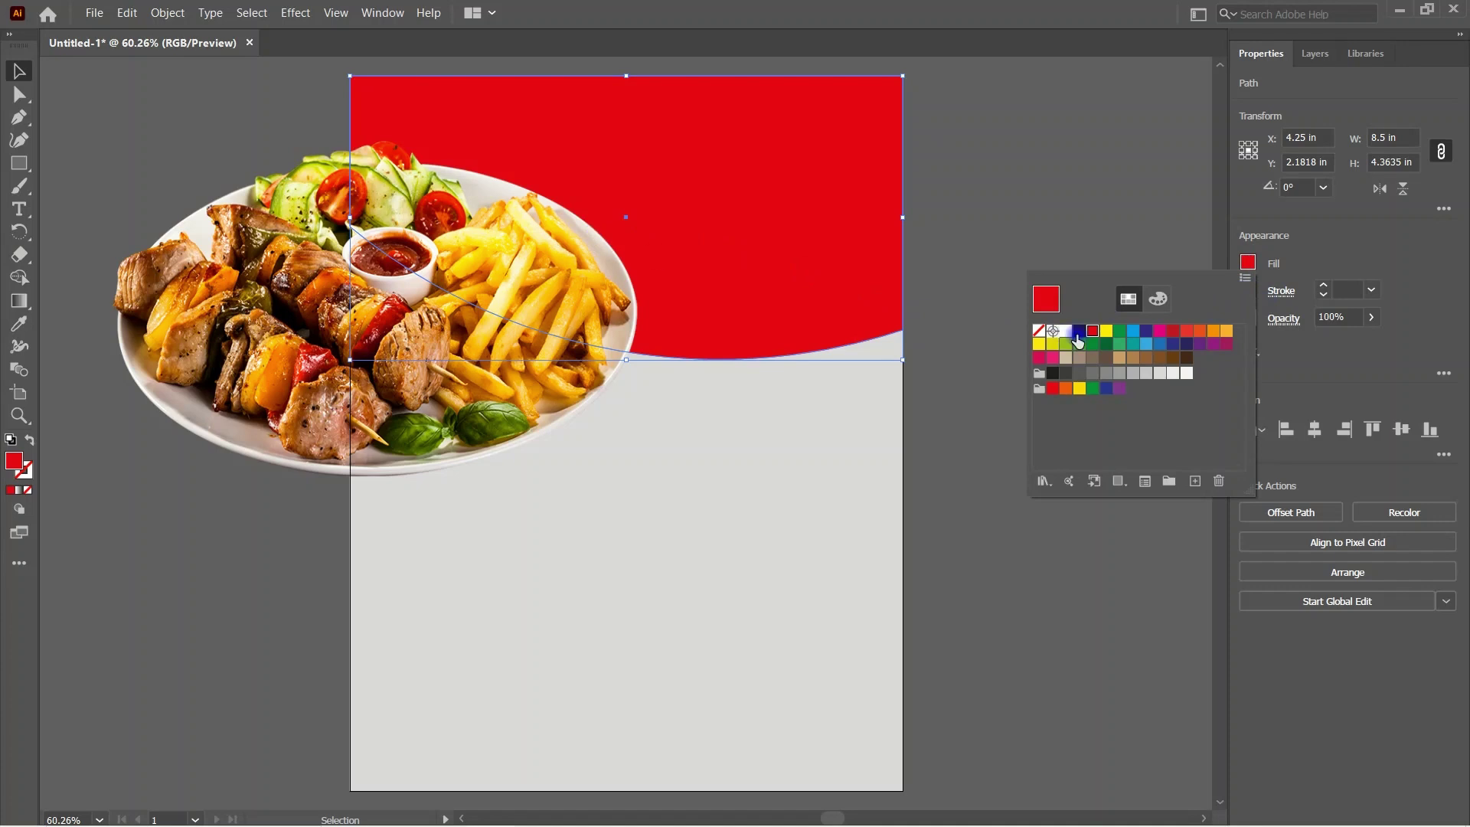
left_click(19, 323)
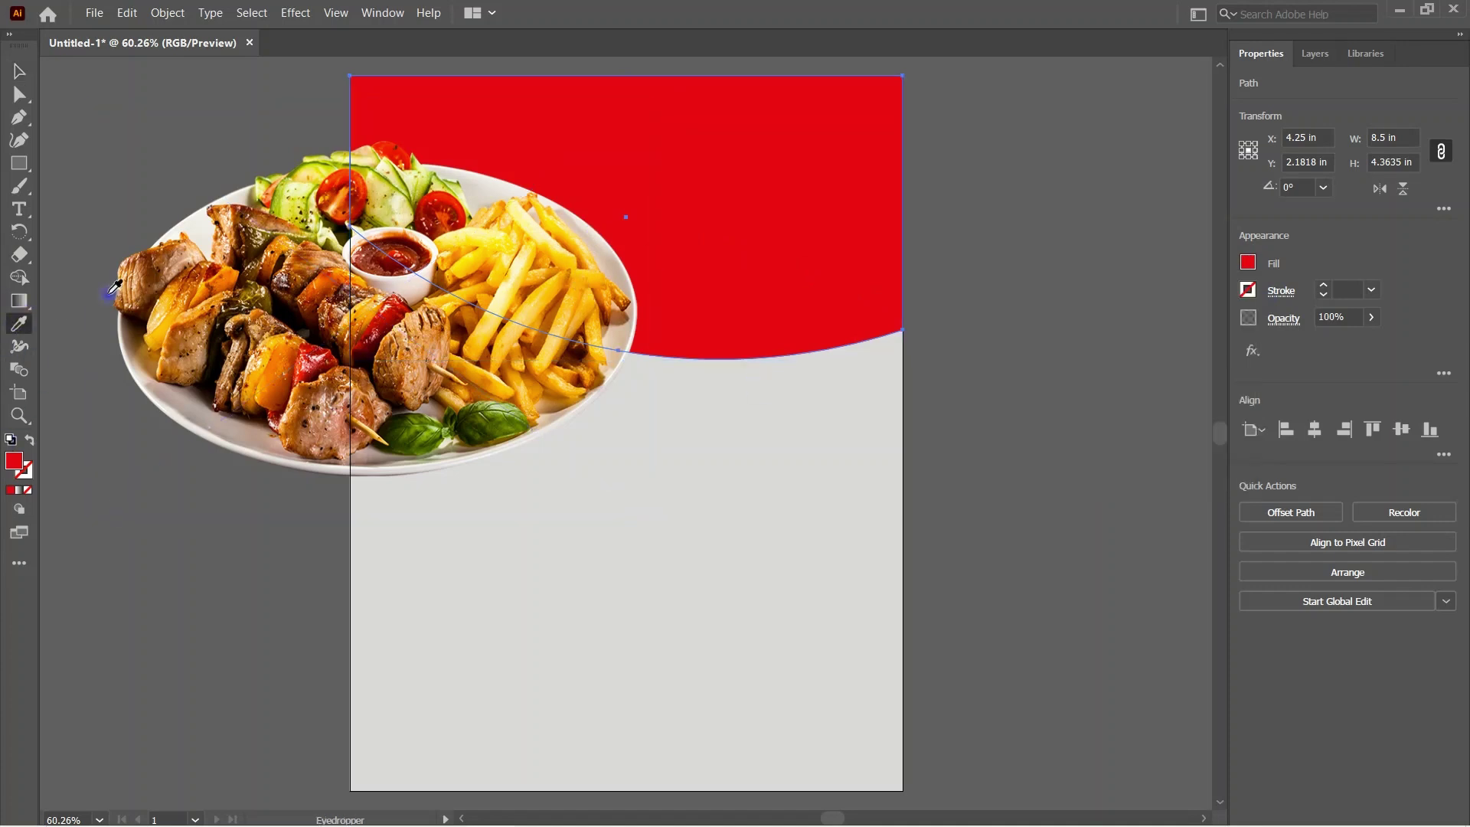
left_click(535, 260)
left_click(397, 185)
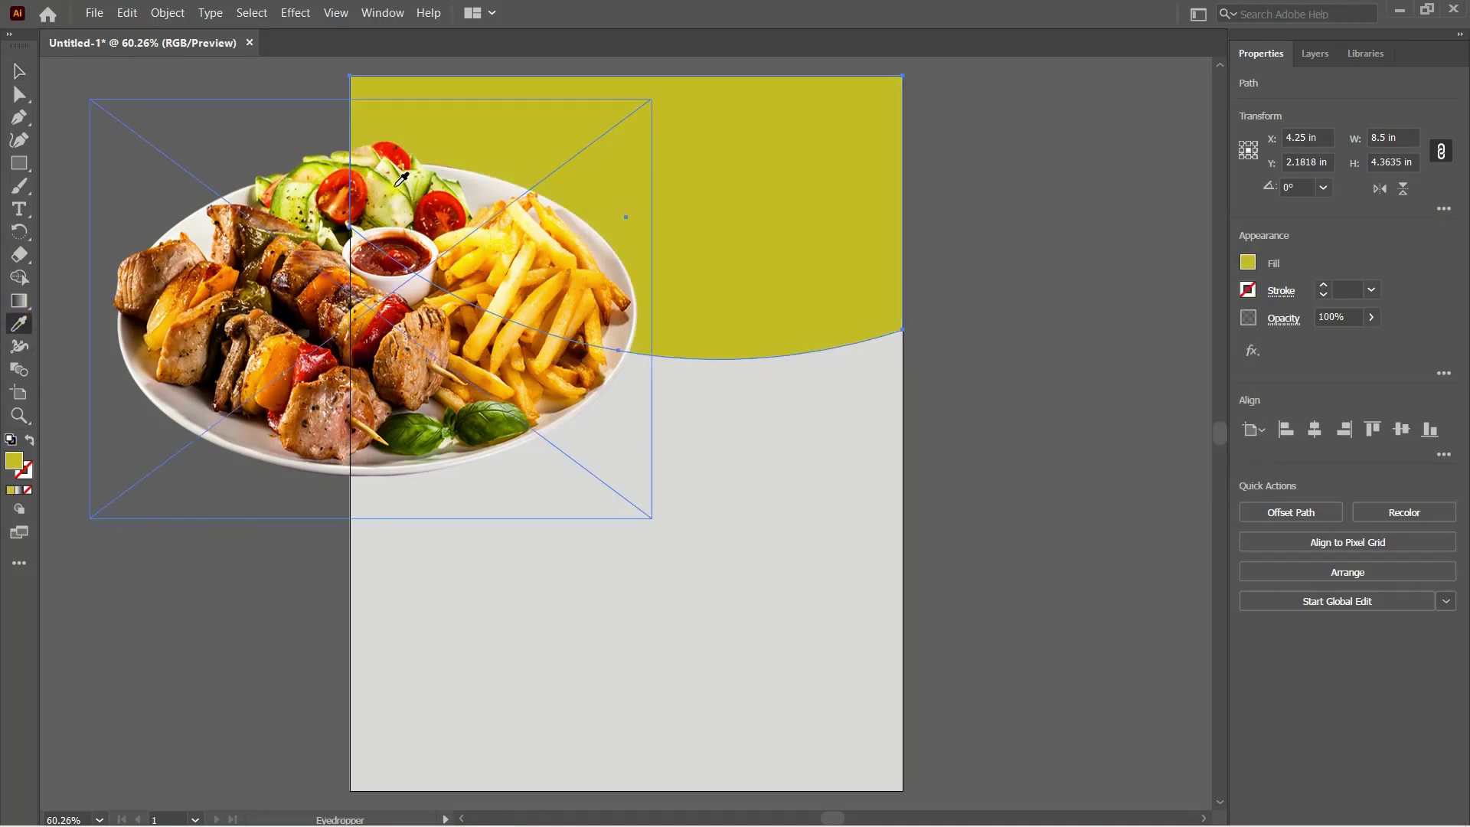
left_click(397, 185)
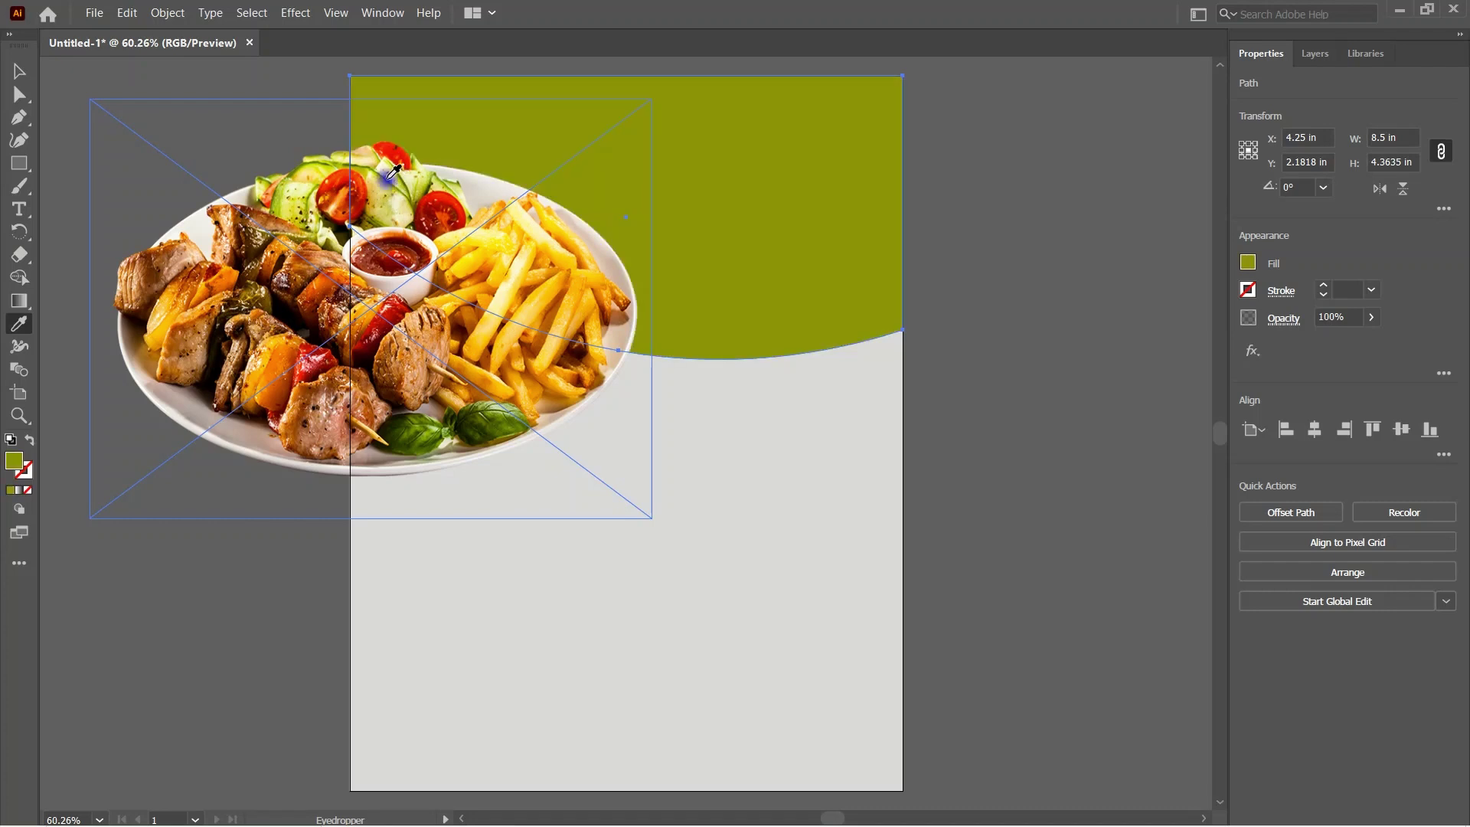
left_click(27, 78)
left_click(1027, 361)
mouse_move(475, 401)
left_mouse_down()
mouse_move(726, 328)
mouse_move(716, 340)
left_mouse_up()
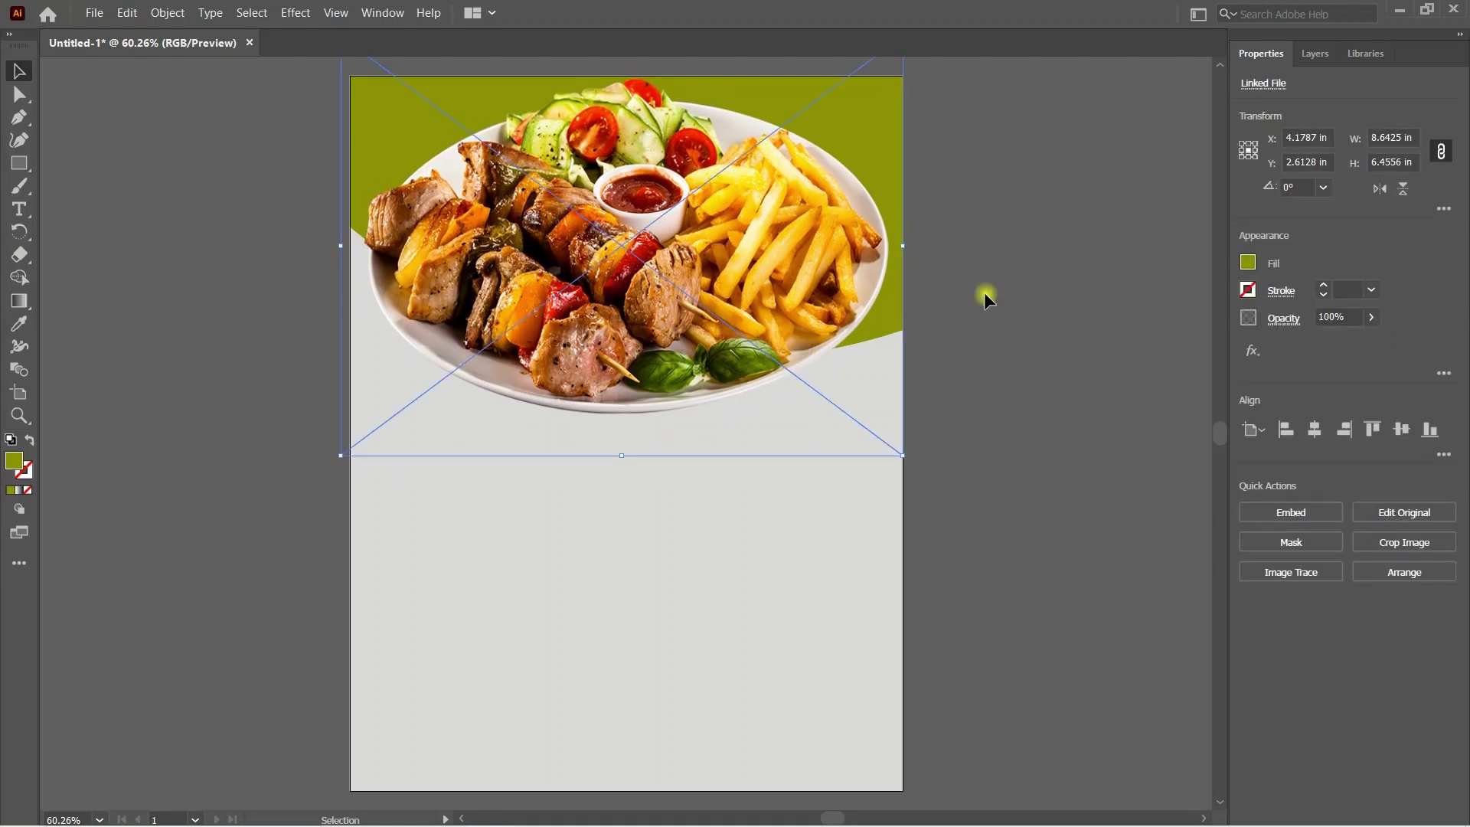
Step: Draw a closed Pen shape over the lower page from the right edge to the bottom corners
left_click(985, 294)
left_click(22, 125)
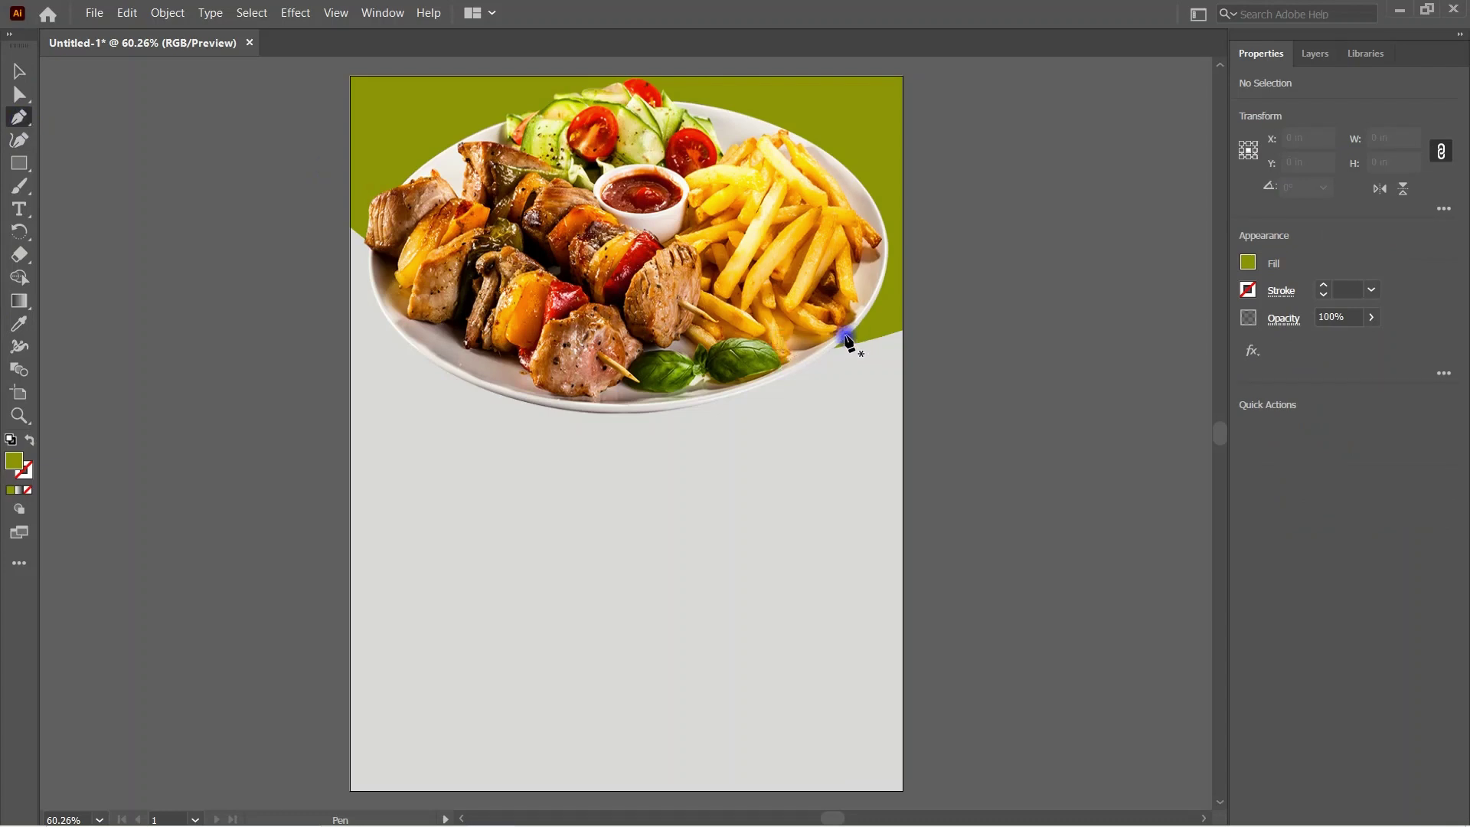
left_click(902, 330)
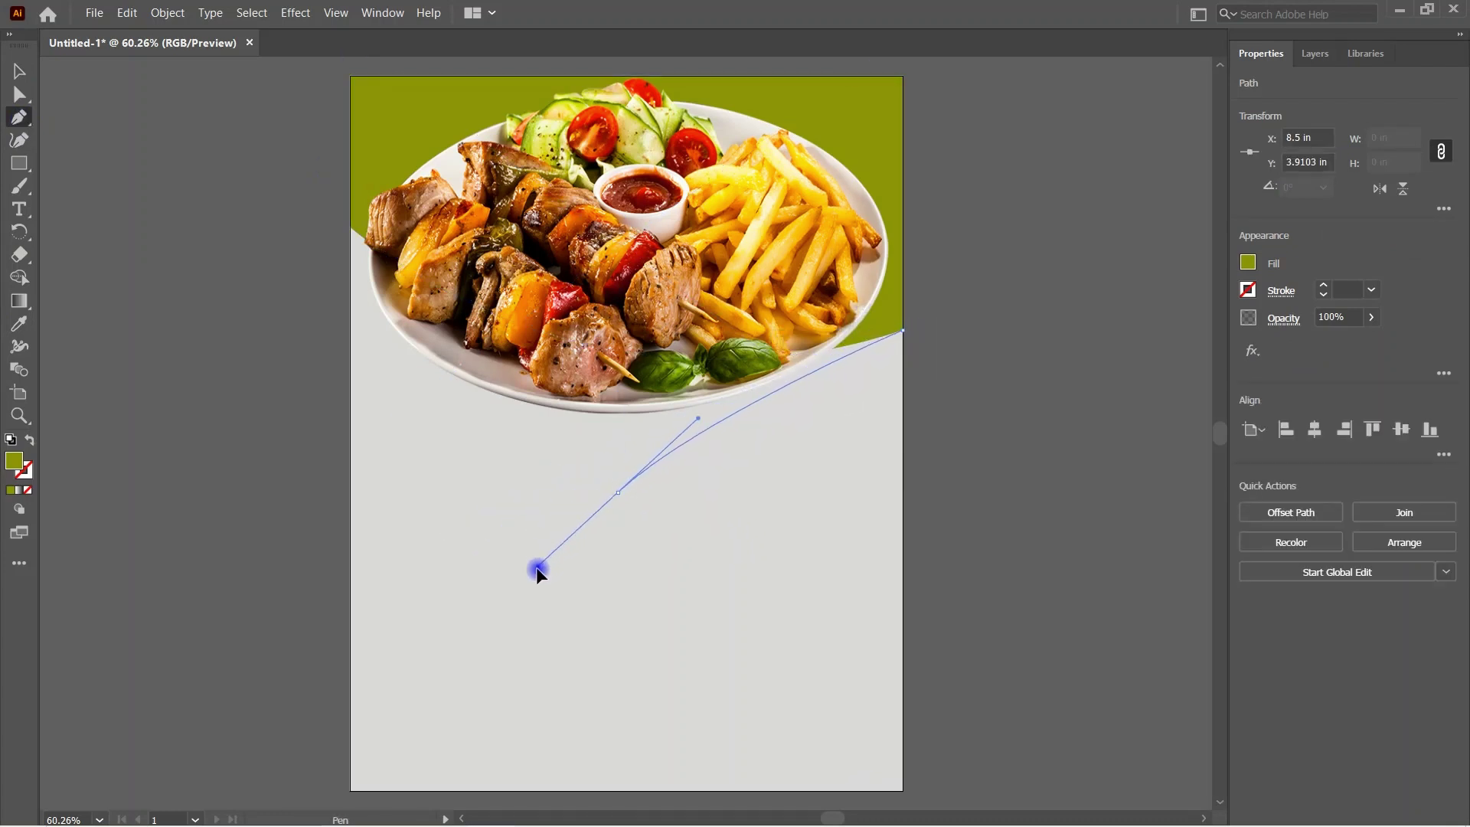
left_click_drag(538, 571, 518, 586)
left_click(622, 495)
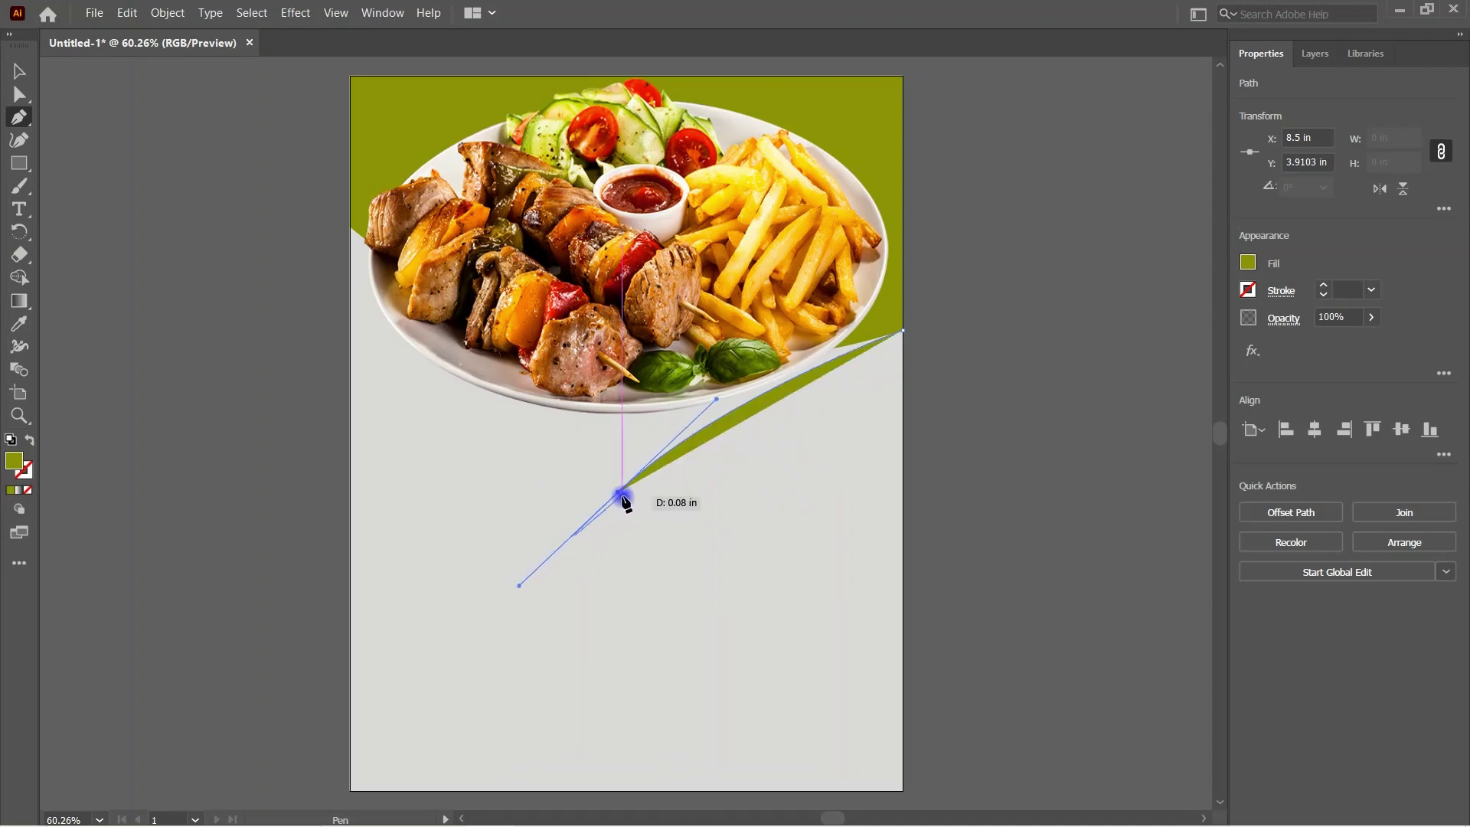
left_click(351, 628)
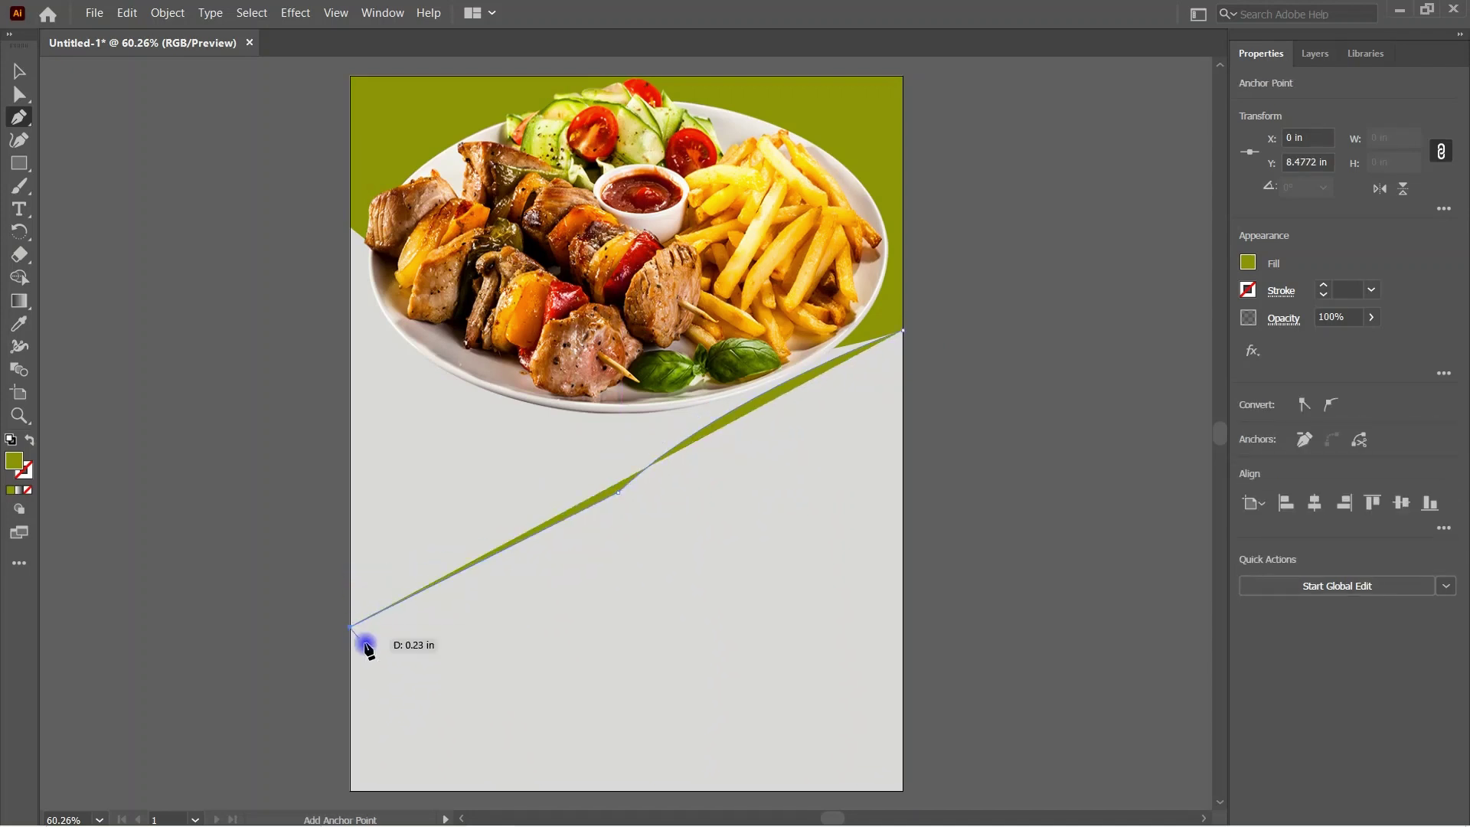
left_click(350, 791)
left_click(903, 790)
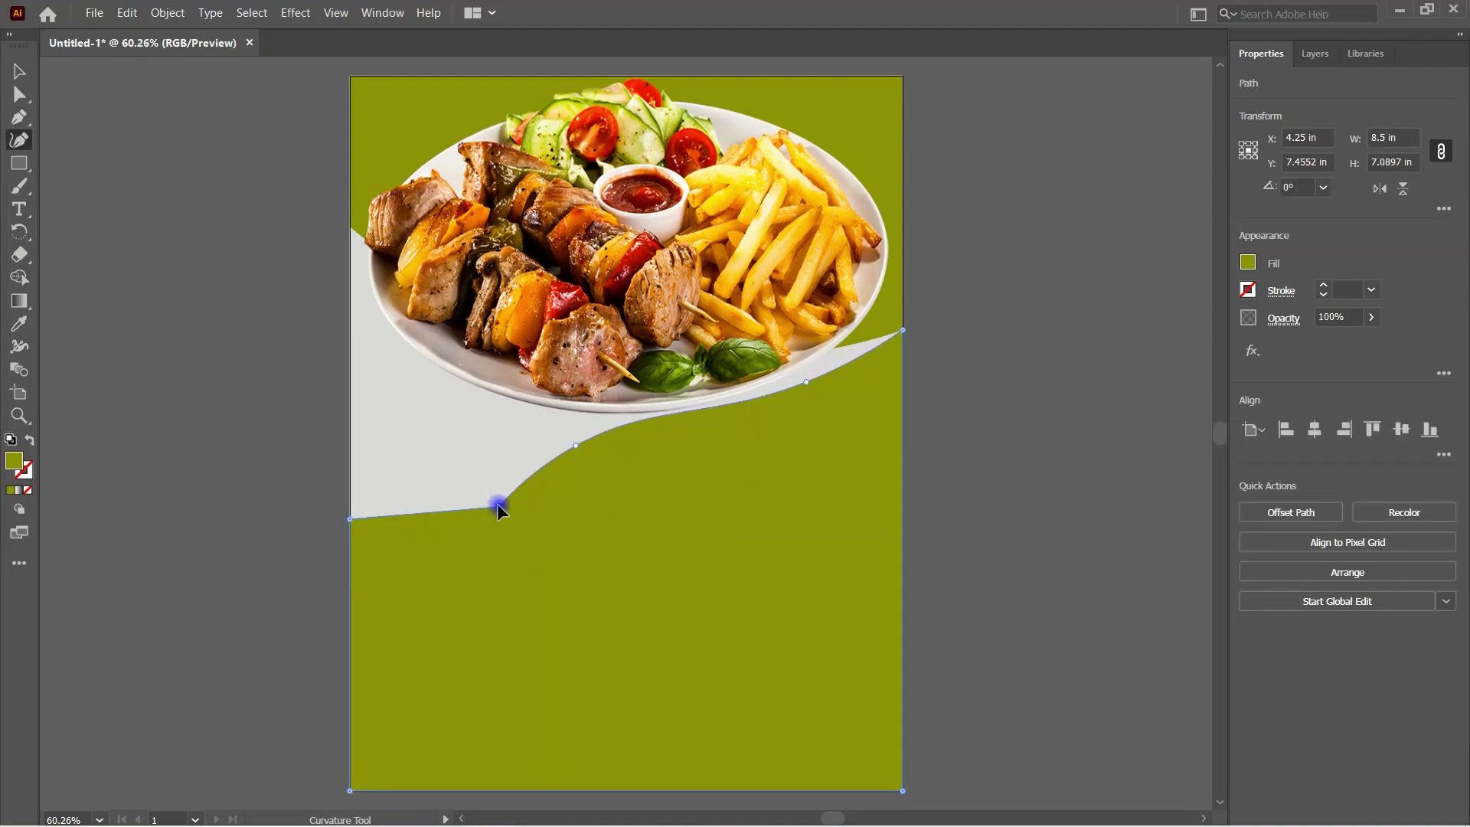
Step: Reshape the new shape's top edge into an S-curve leaving a grey wave band
left_click_drag(498, 508, 528, 520)
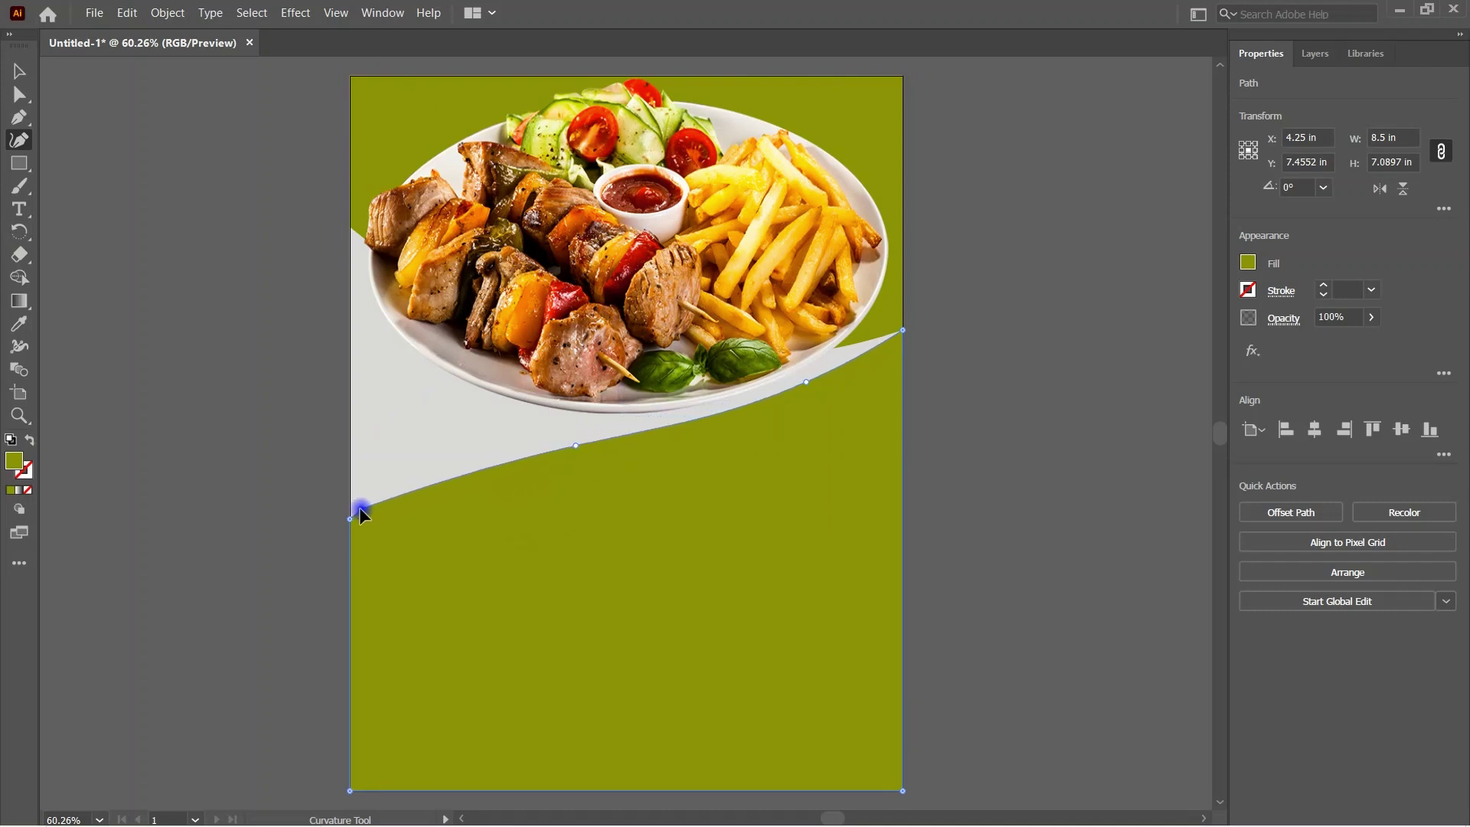
left_click_drag(528, 520, 350, 516)
left_click_drag(576, 450, 513, 442)
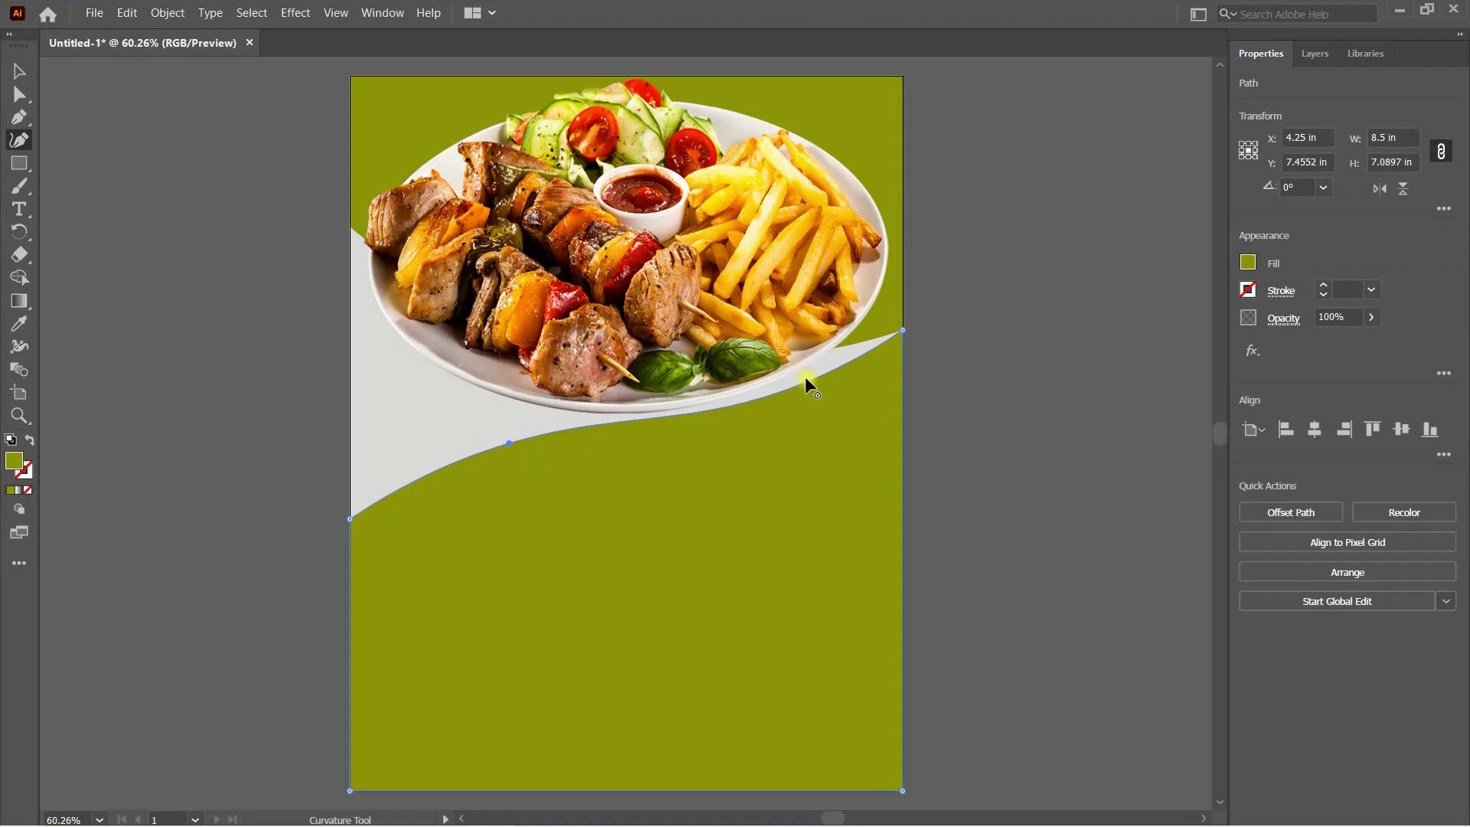
left_click_drag(806, 382, 809, 387)
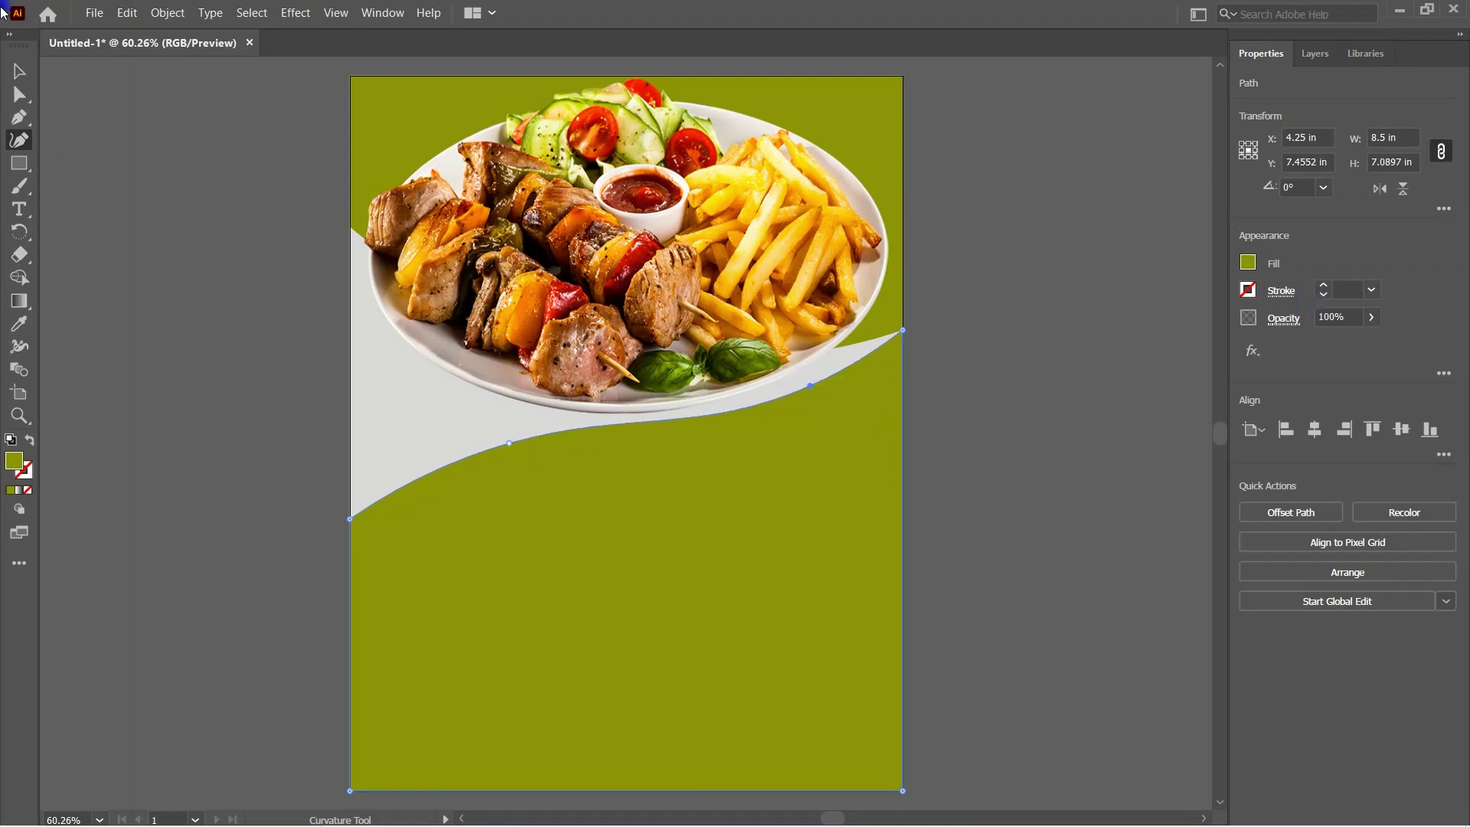
key("v")
left_click(536, 253)
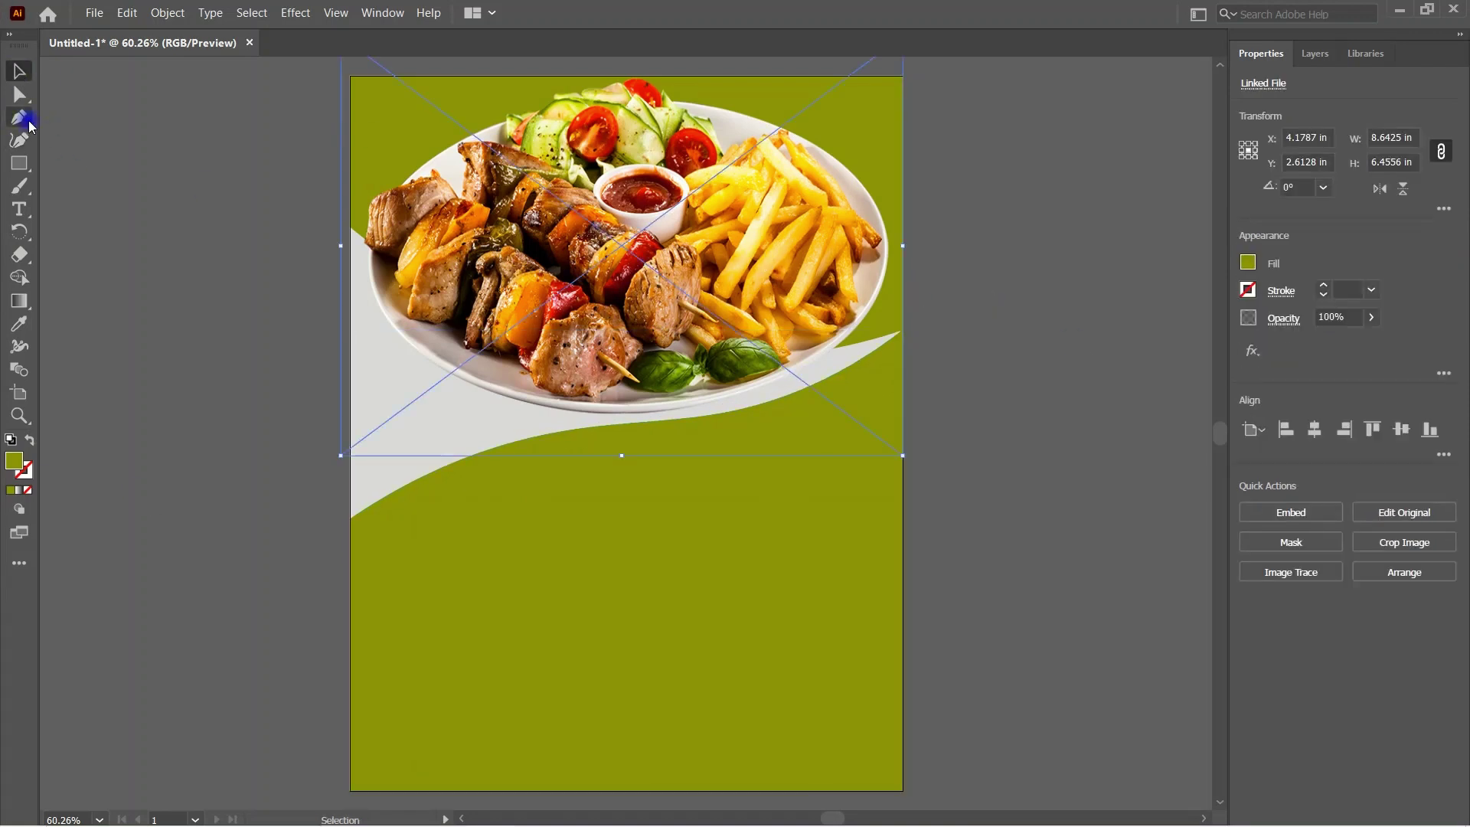
key("ctrl+z")
key("ctrl+z")
key("ctrl+z")
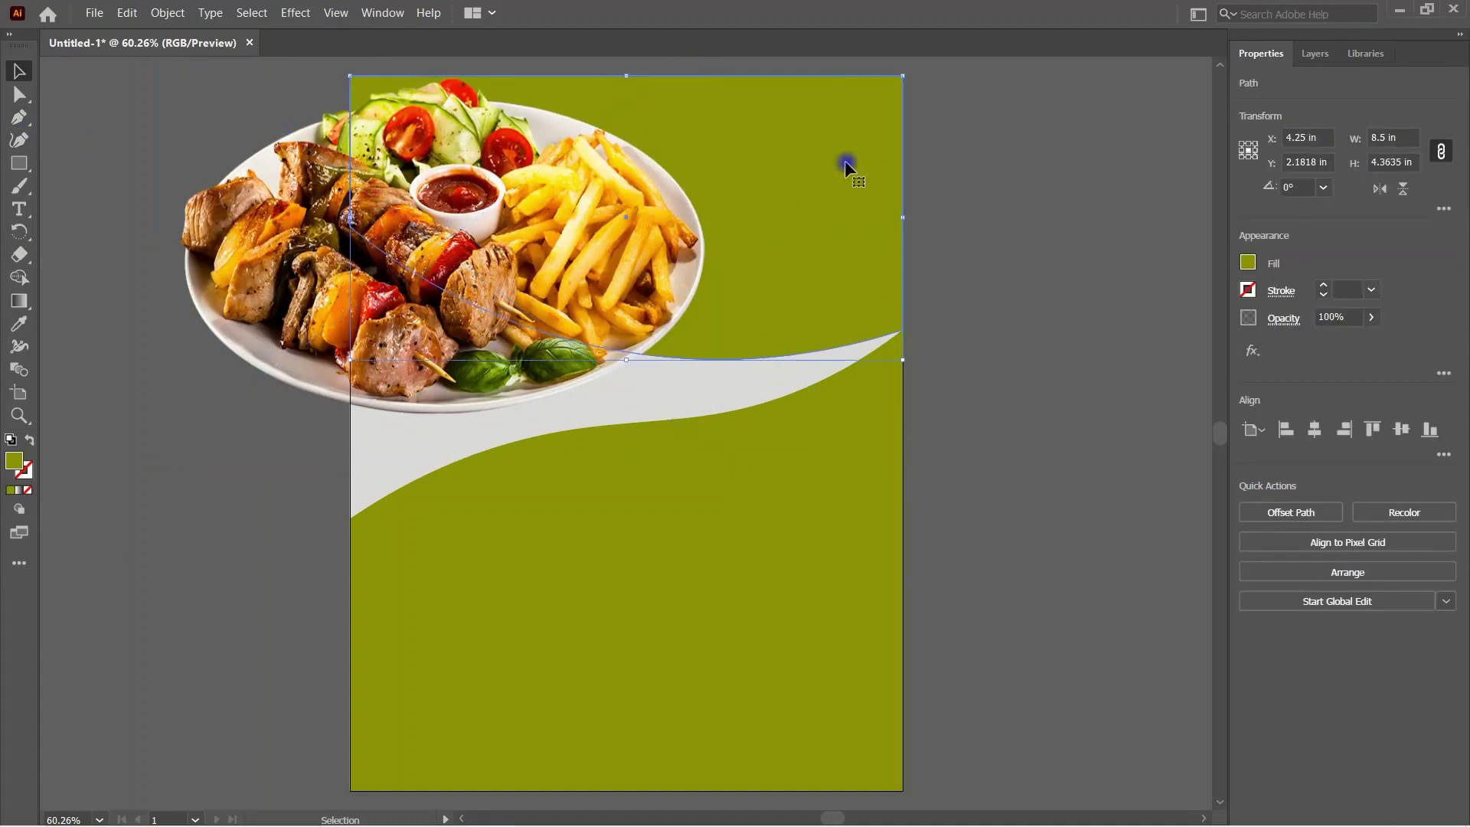
Step: Bring the top wave shape in front of the photo and return it to the page top
left_click_drag(842, 165, 1161, 475)
left_click_drag(501, 248, 678, 244)
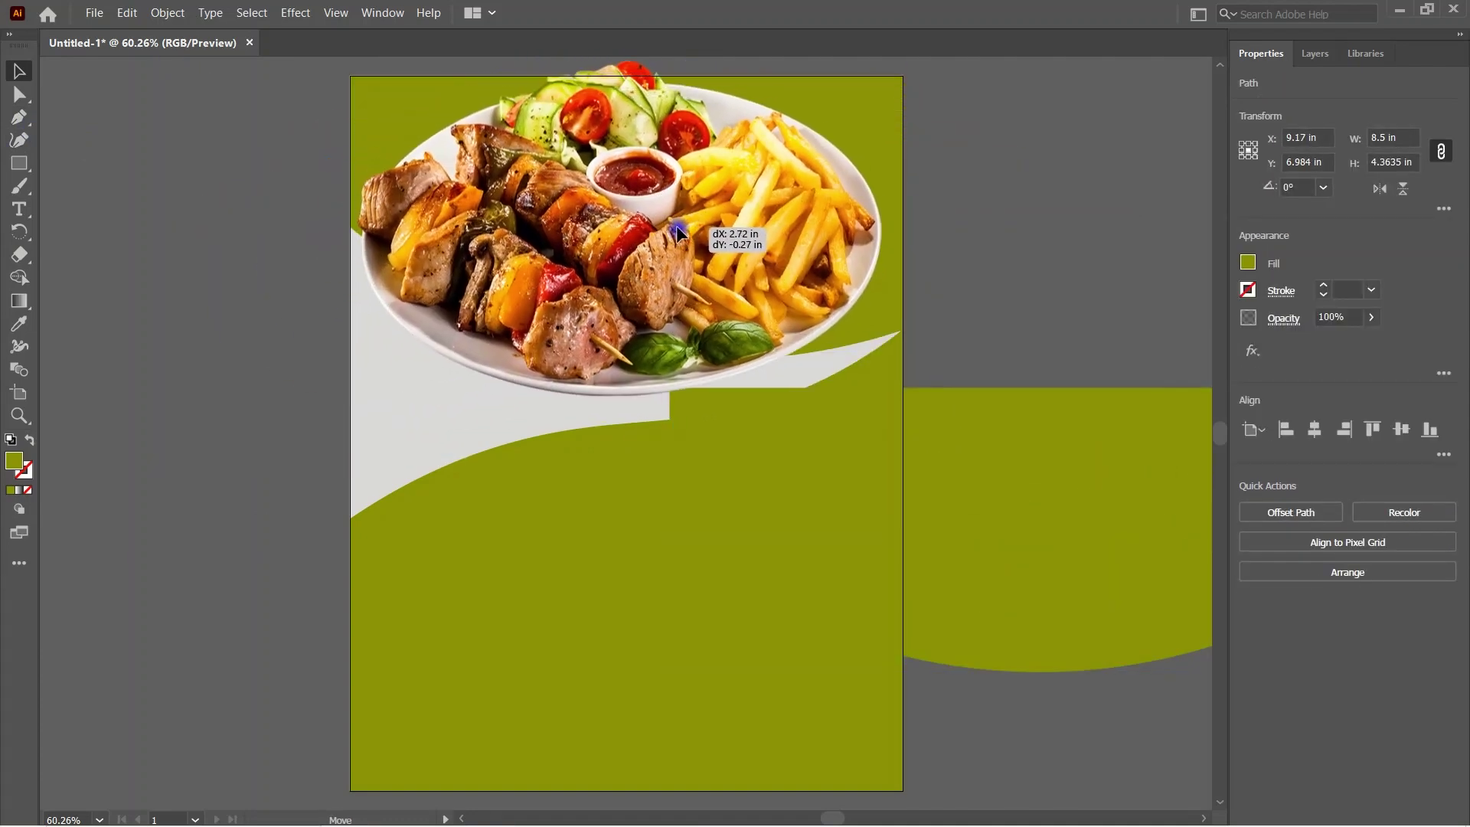
left_click_drag(1142, 542, 1094, 450)
right_click(1093, 450)
mouse_move(1135, 366)
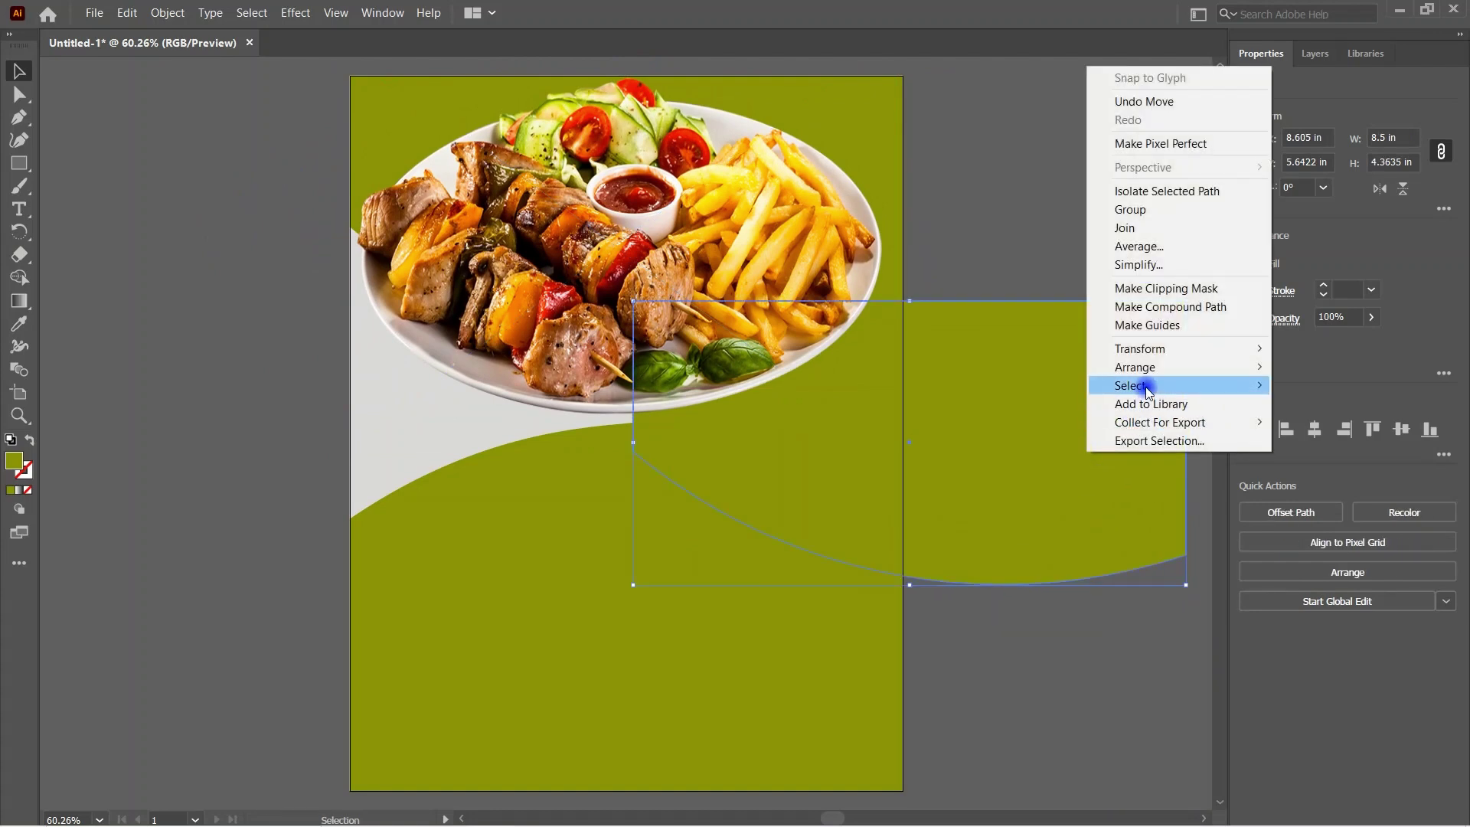
left_click(910, 368)
mouse_move(909, 348)
left_mouse_down()
mouse_move(686, 196)
mouse_move(687, 164)
left_mouse_up()
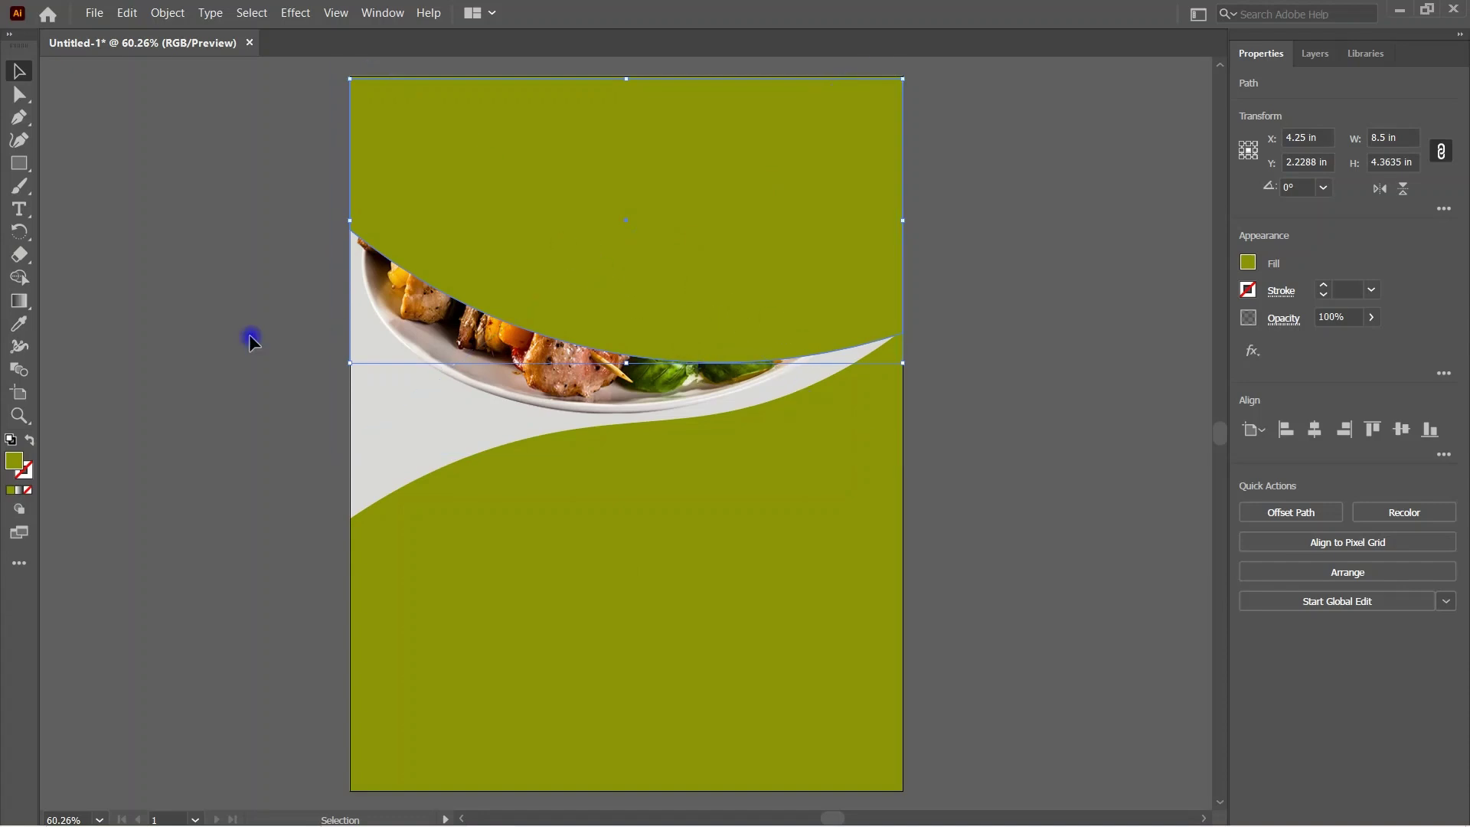
Step: Select the photo with the wave and make a clipping mask with Ctrl+7
left_click(429, 325, "shift")
key("ctrl+7")
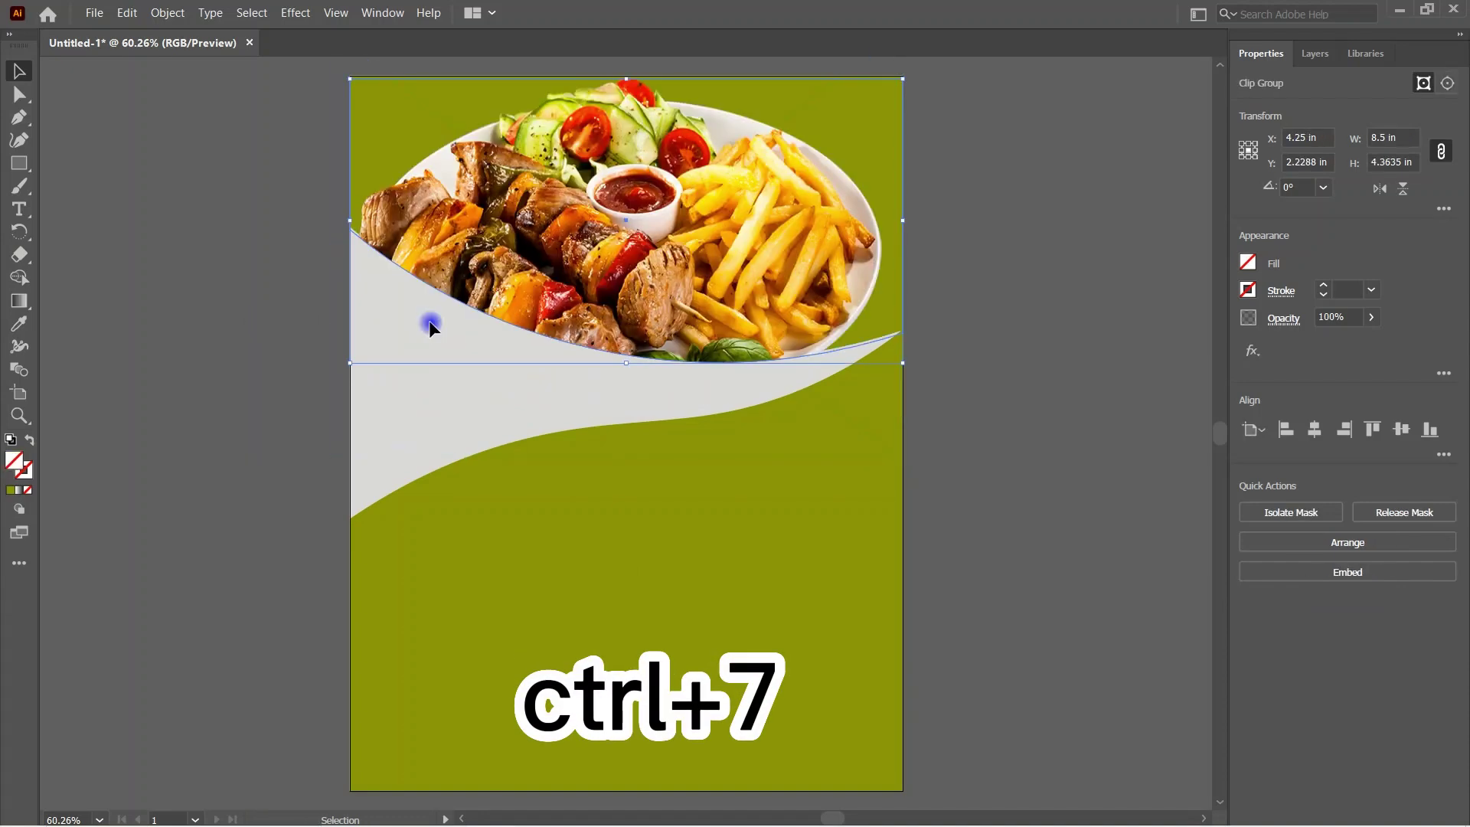
left_click(1003, 170)
left_click_drag(650, 252, 649, 248)
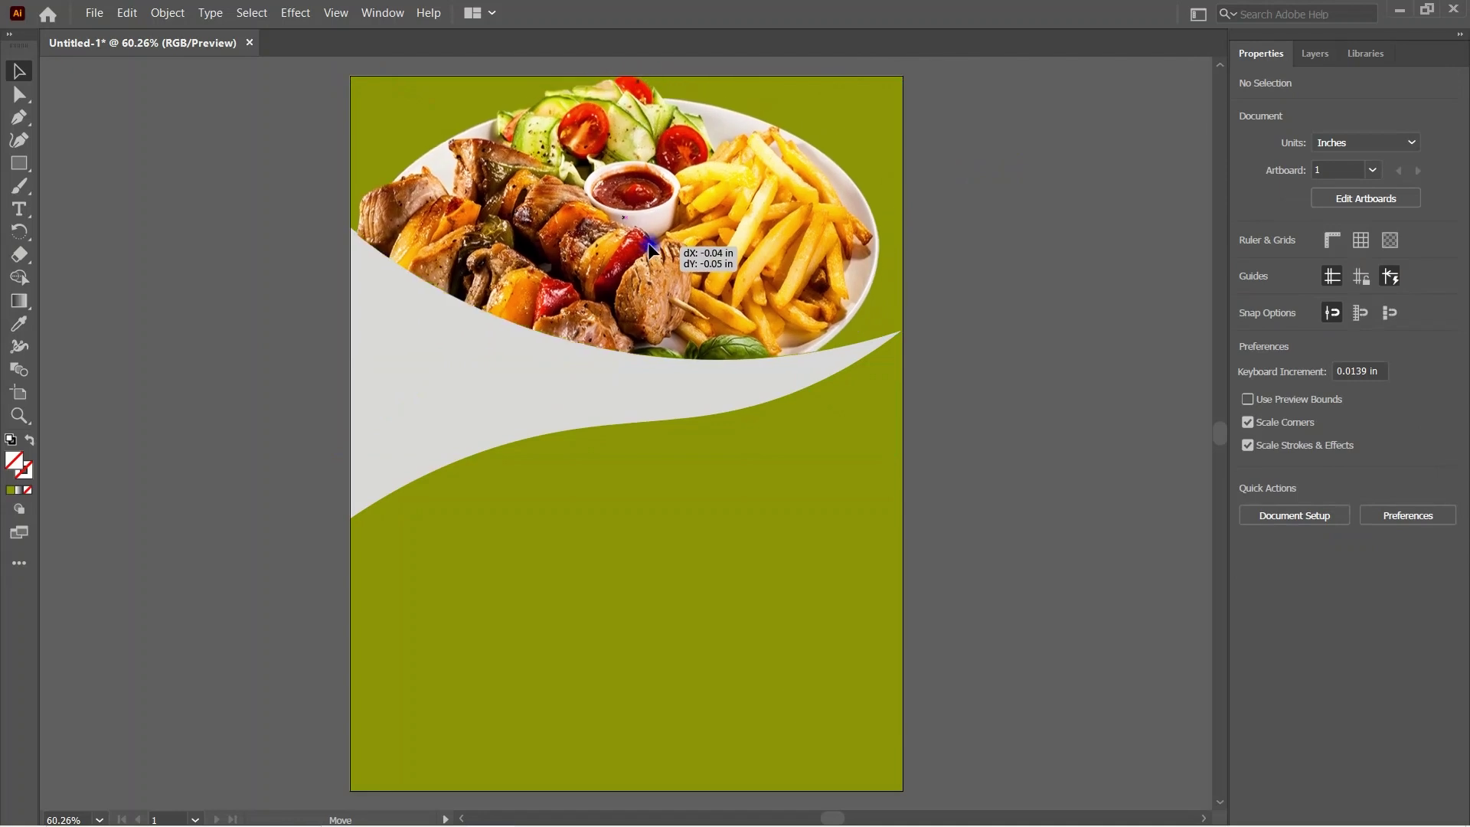
Step: Inside the clip group, enlarge and reposition the food photo within the wave
left_click(1092, 210)
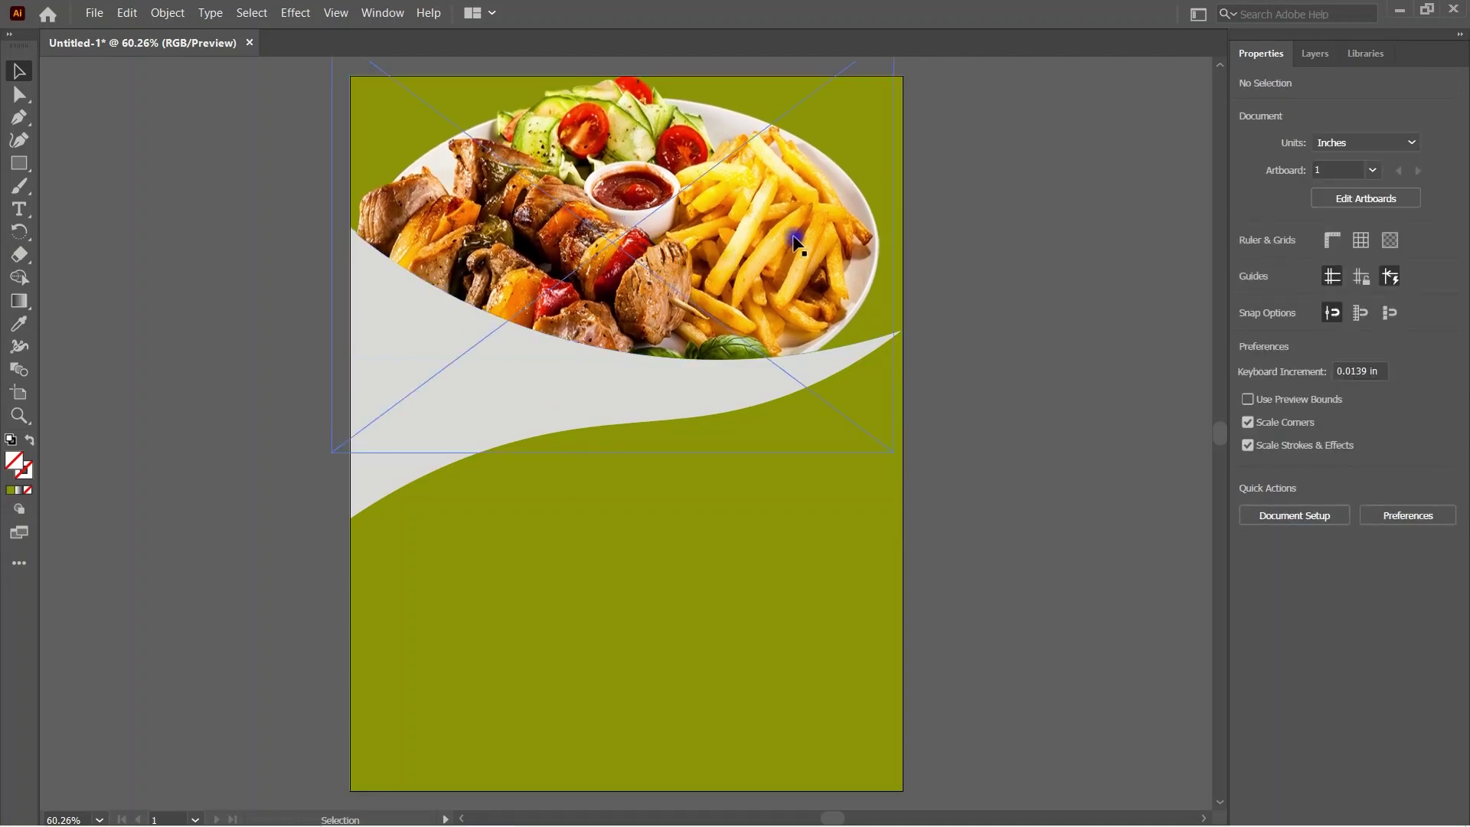
double_click(686, 218)
left_click_drag(686, 218, 628, 201)
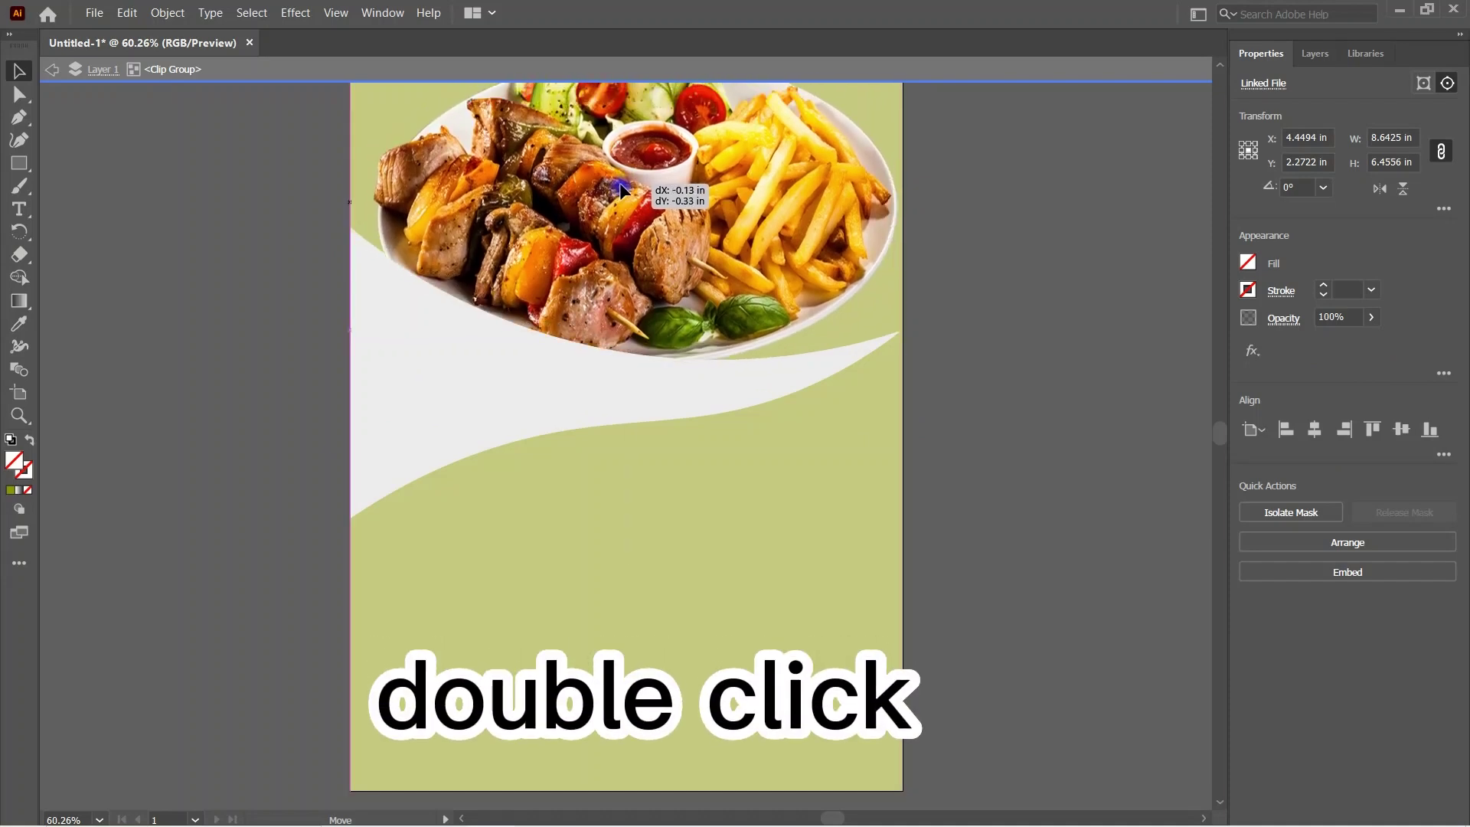
left_click_drag(628, 201, 719, 175)
mouse_move(912, 203)
left_mouse_down()
mouse_move(1007, 206)
mouse_move(869, 223)
mouse_move(953, 205)
left_mouse_up()
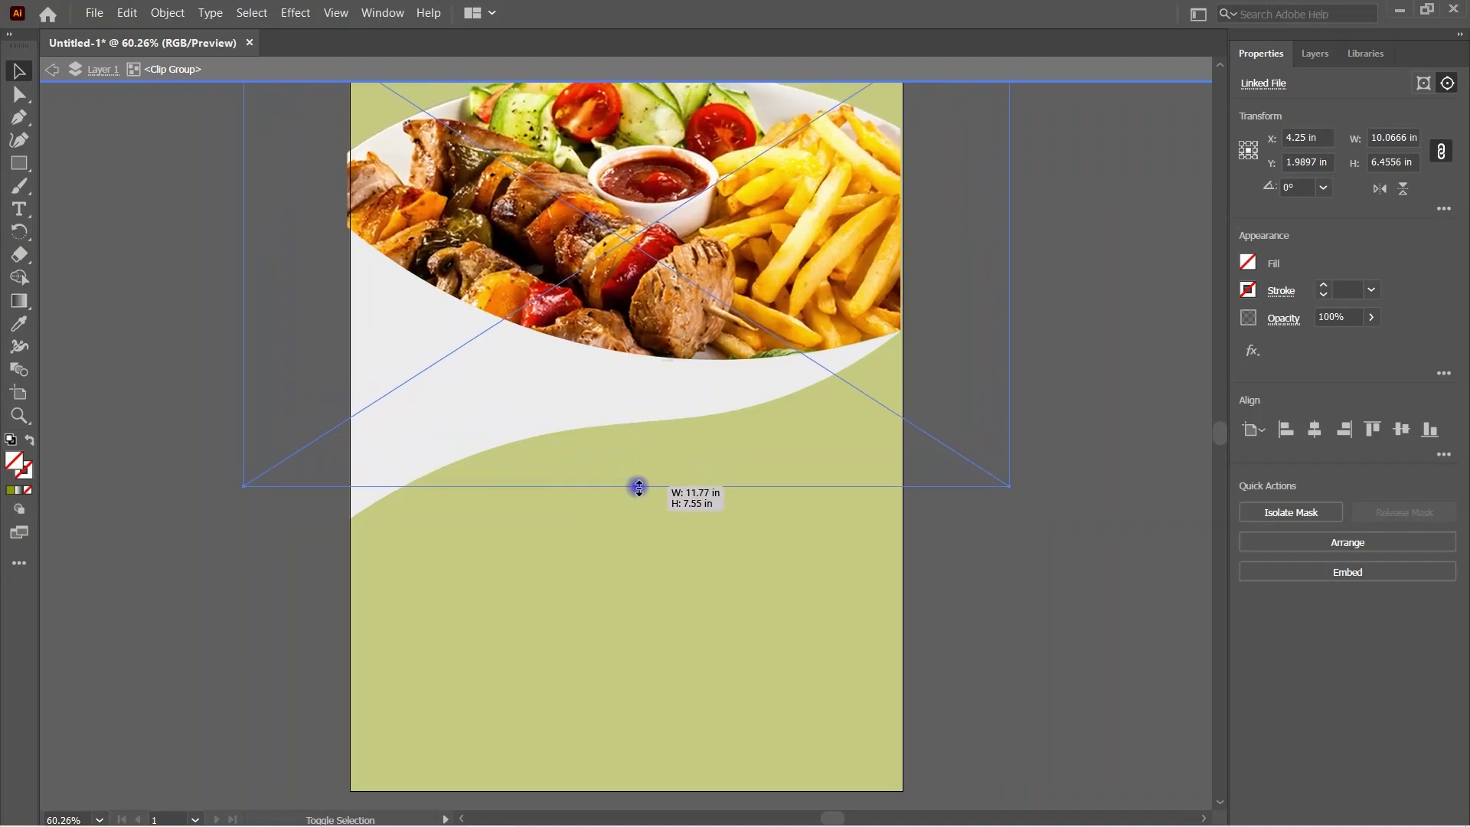
left_click_drag(631, 416, 633, 462)
mouse_move(706, 257)
left_mouse_down()
mouse_move(629, 205)
mouse_move(820, 222)
mouse_move(766, 228)
mouse_move(497, 134)
left_mouse_up()
Step: Widen the photo further so the food fills the curved area, then leave the group
key("ctrl+shift+a")
scroll(972, 233, "up", 1)
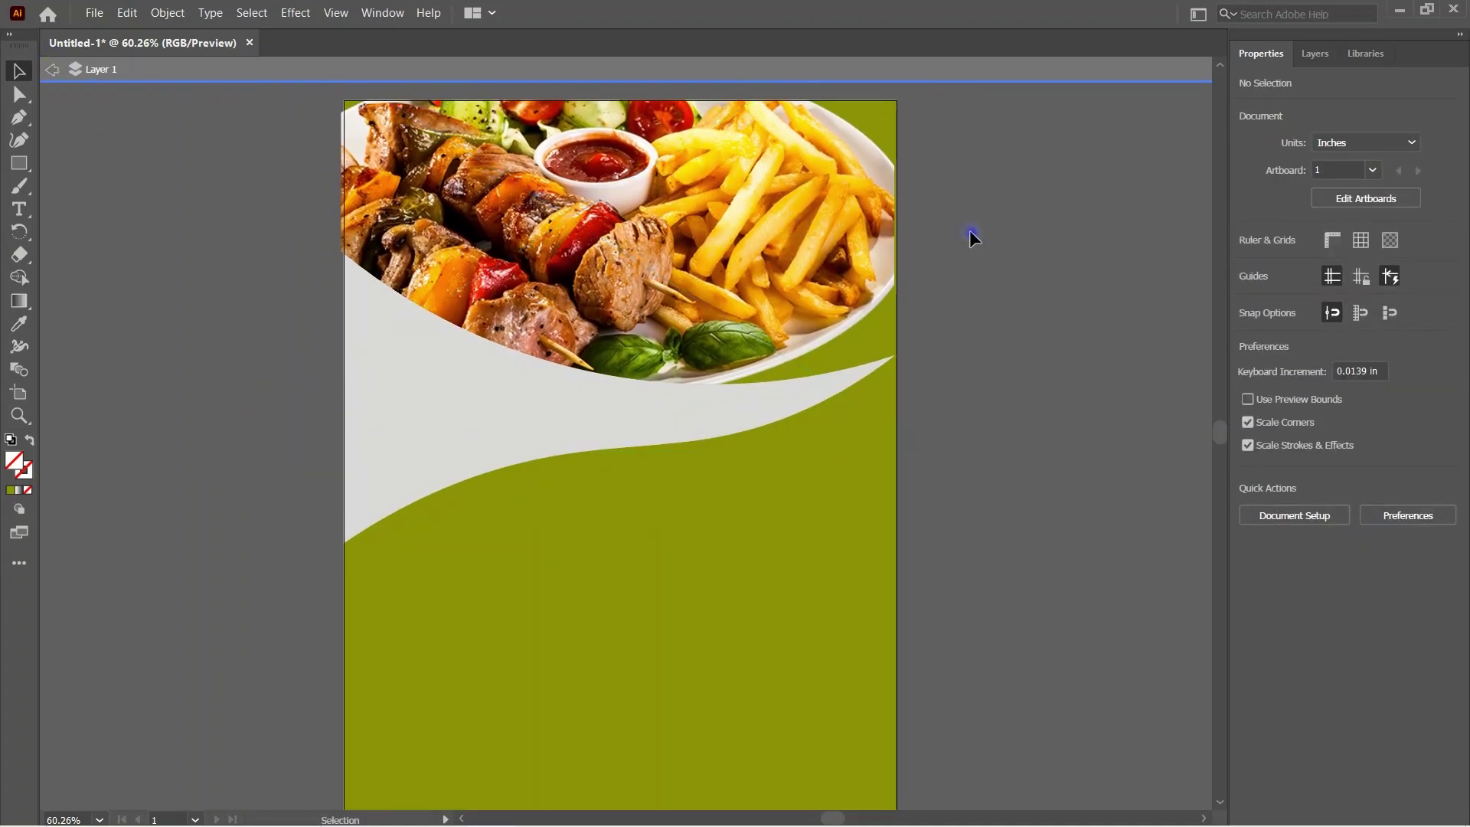
left_click(502, 205)
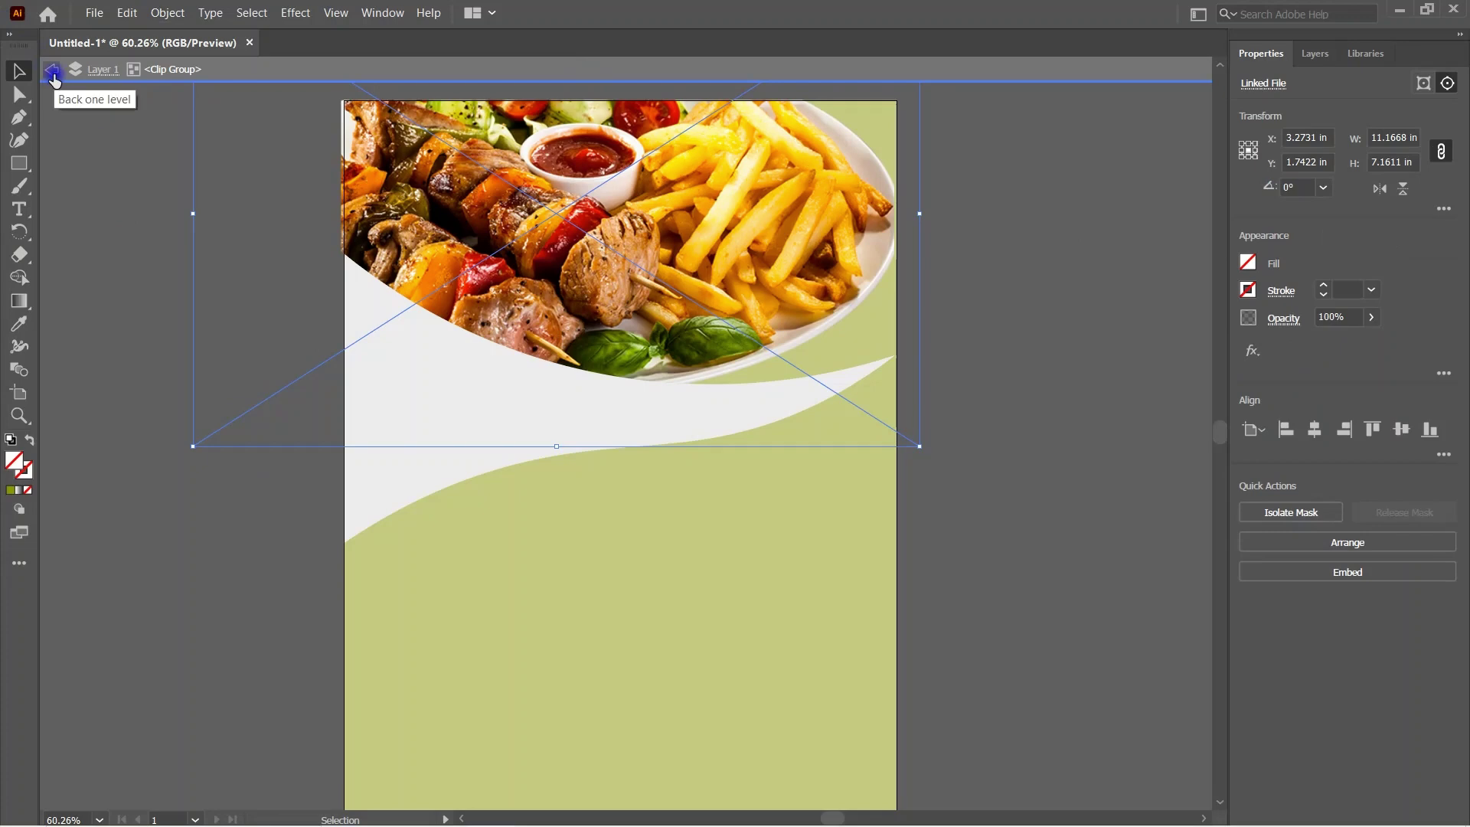
mouse_move(934, 267)
left_mouse_down()
mouse_move(946, 222)
mouse_move(903, 240)
left_mouse_up()
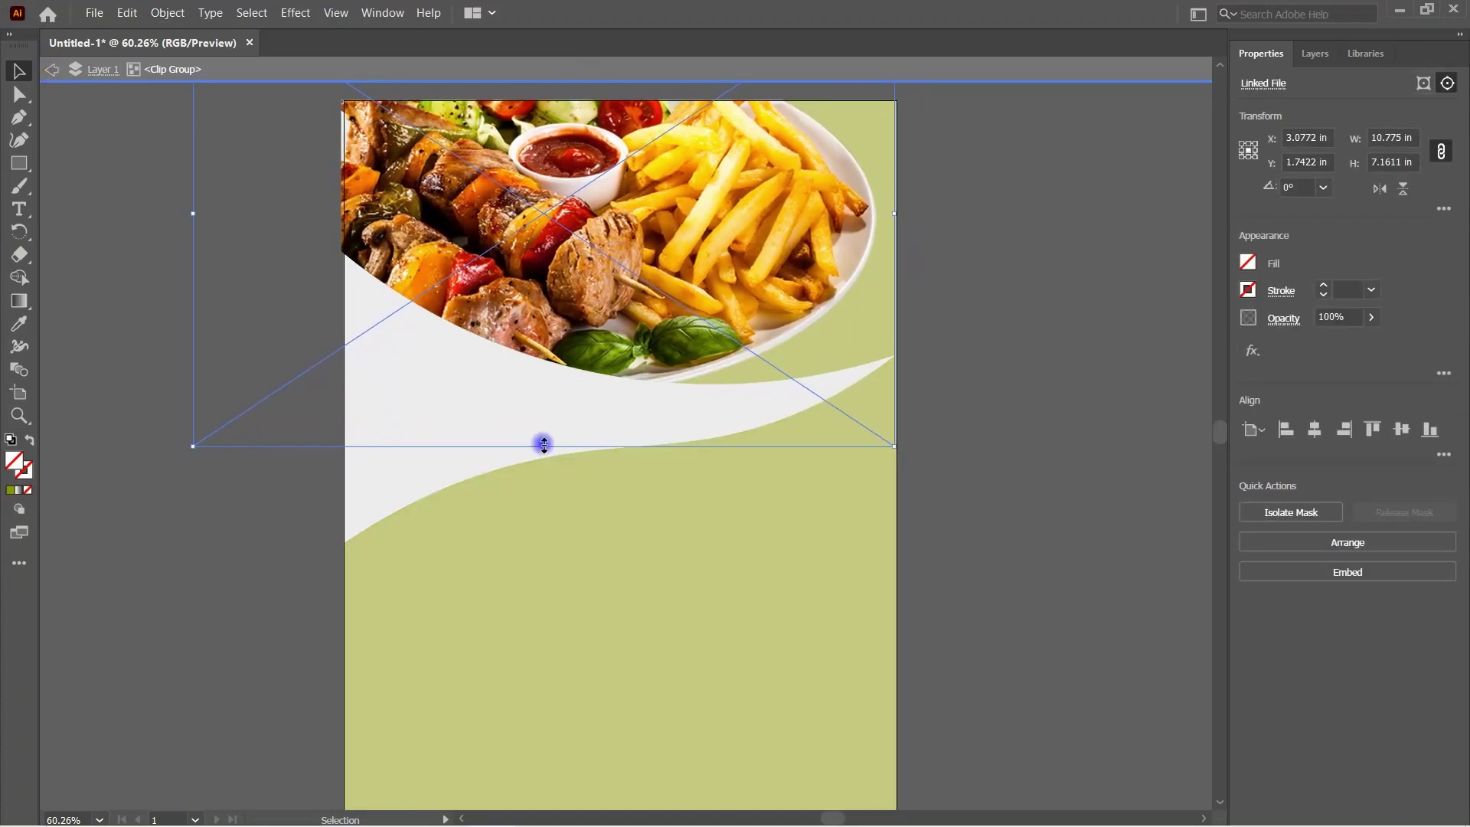
left_click_drag(541, 443, 541, 457)
left_click_drag(758, 145, 792, 123)
left_click(1055, 267)
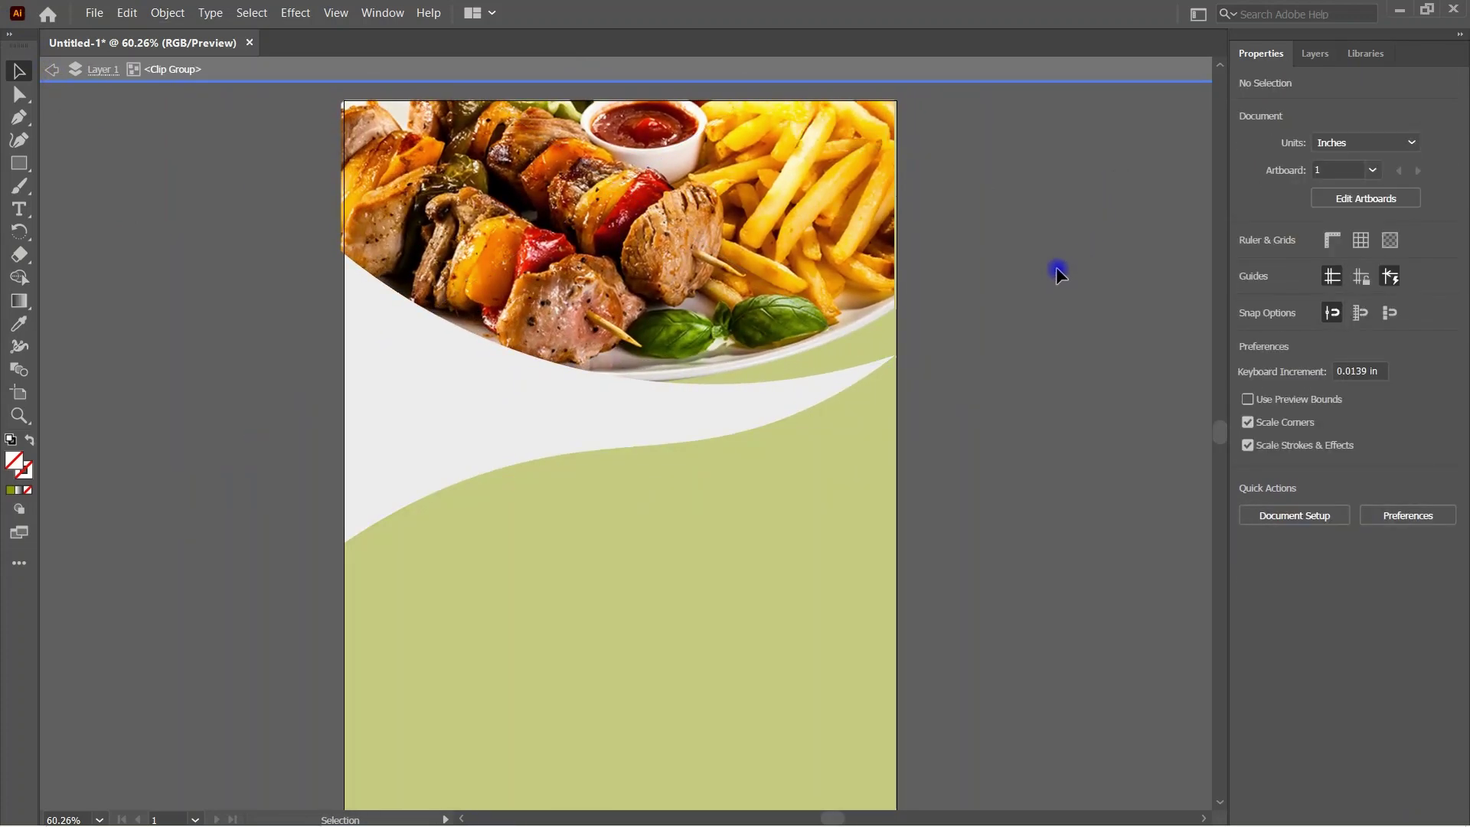
key("Escape")
Step: Stretch the clipped photo's right edge to the page edge, undoing an accidental image change
left_click_drag(373, 170, 378, 230)
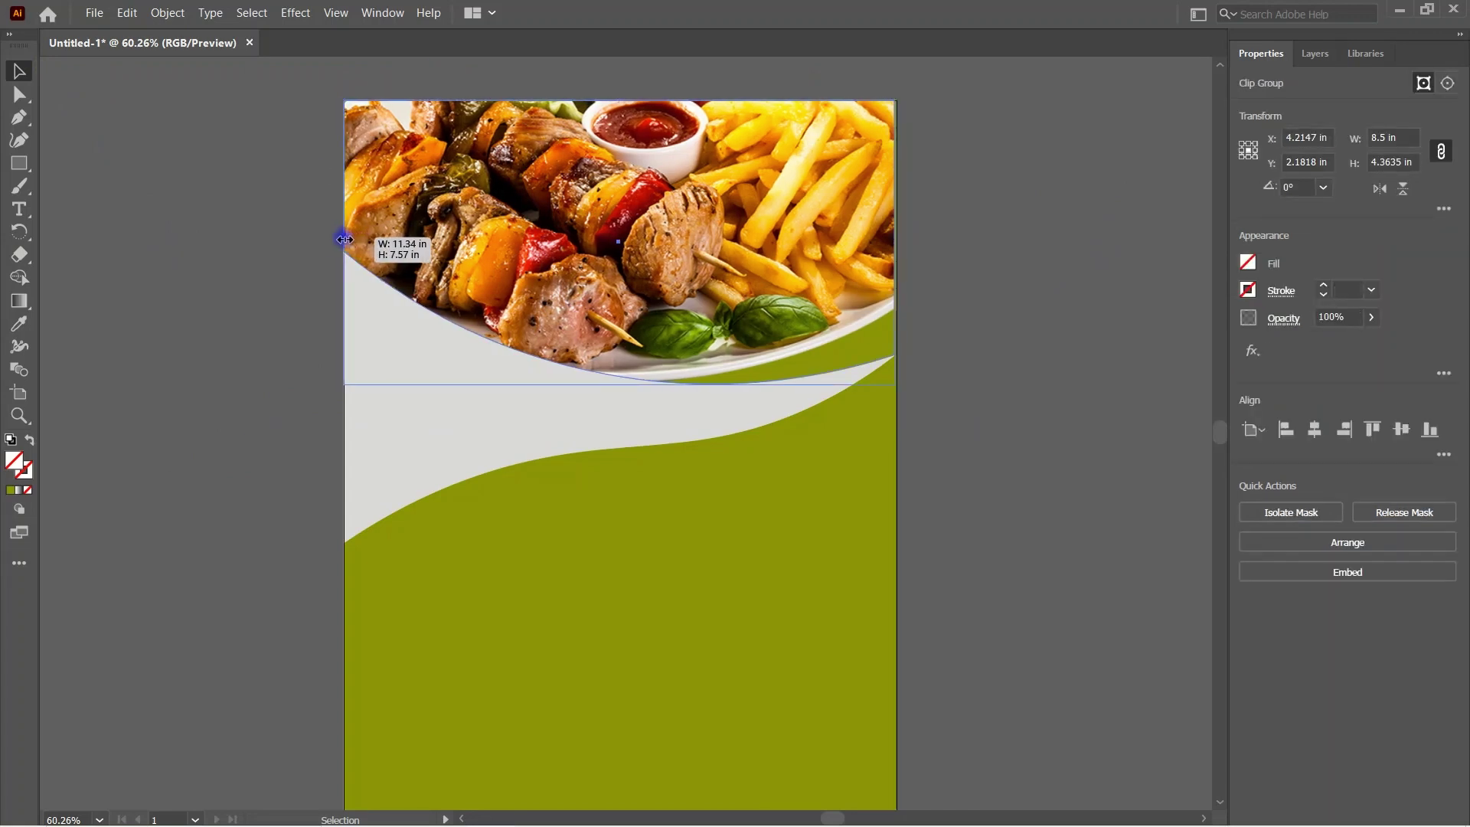
key("ctrl+z")
left_click(901, 236)
left_click_drag(902, 236, 904, 237)
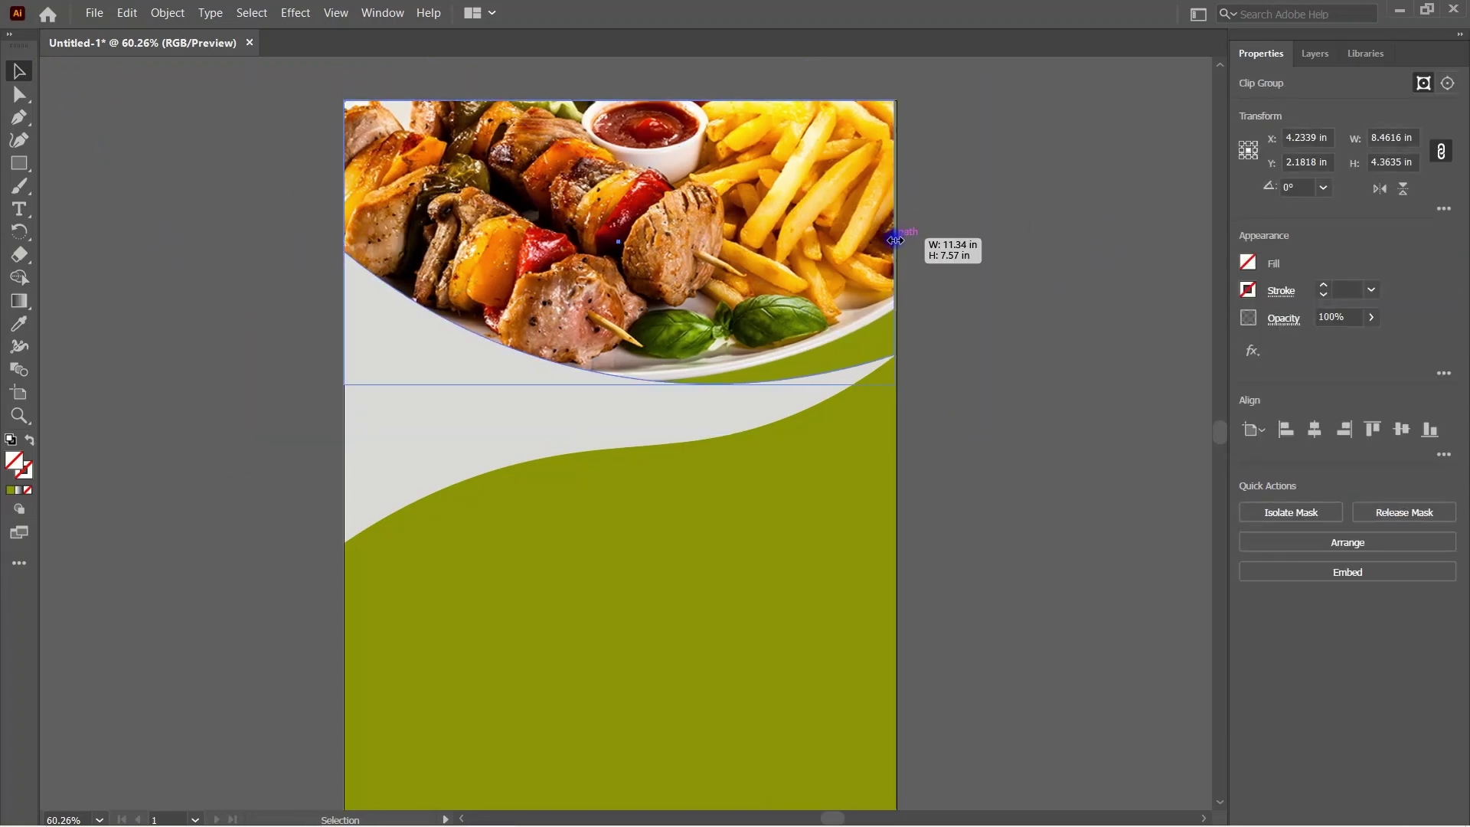
left_click(1009, 175)
double_click(876, 346)
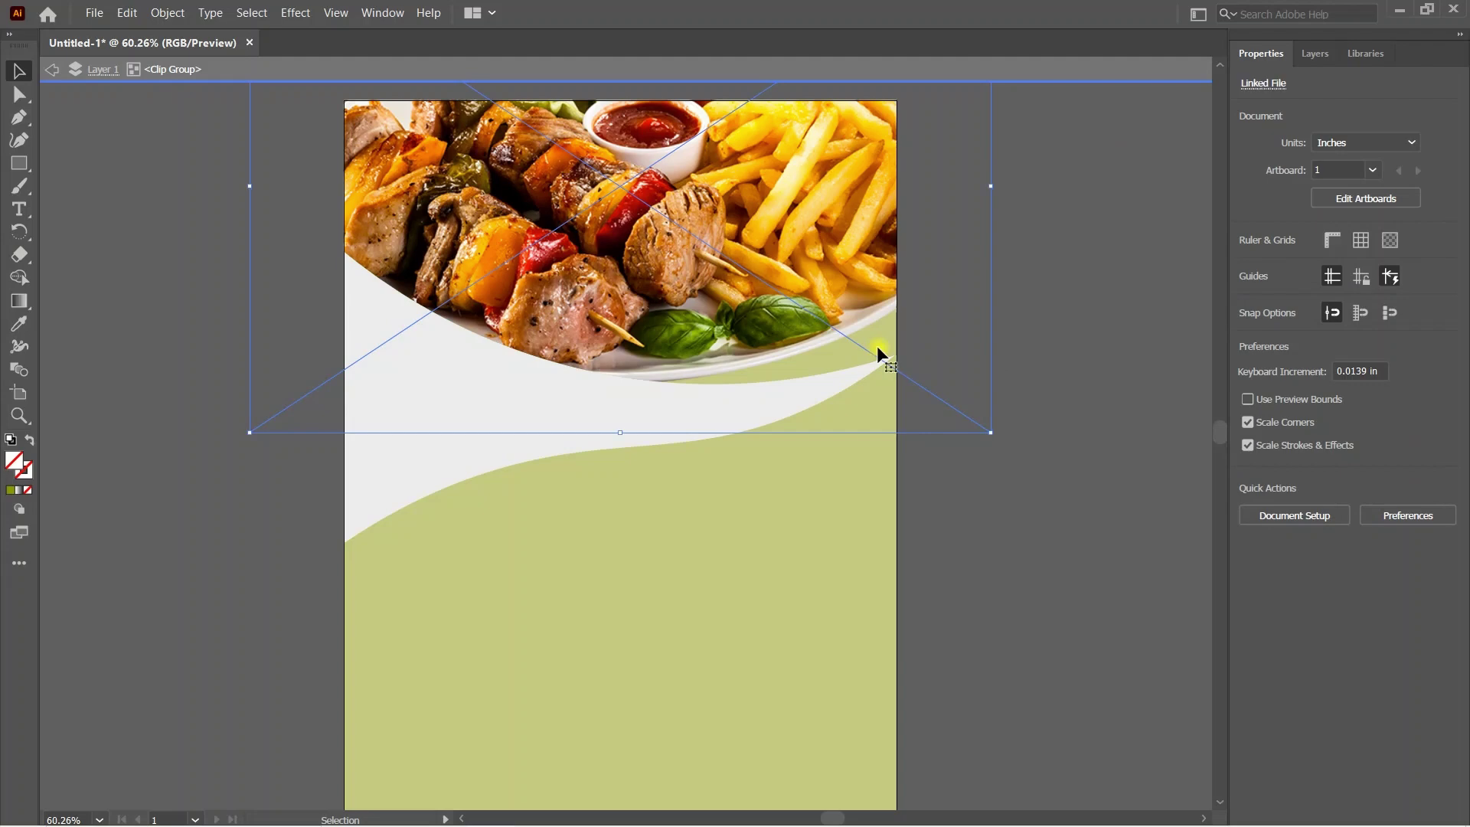
left_click(1034, 329)
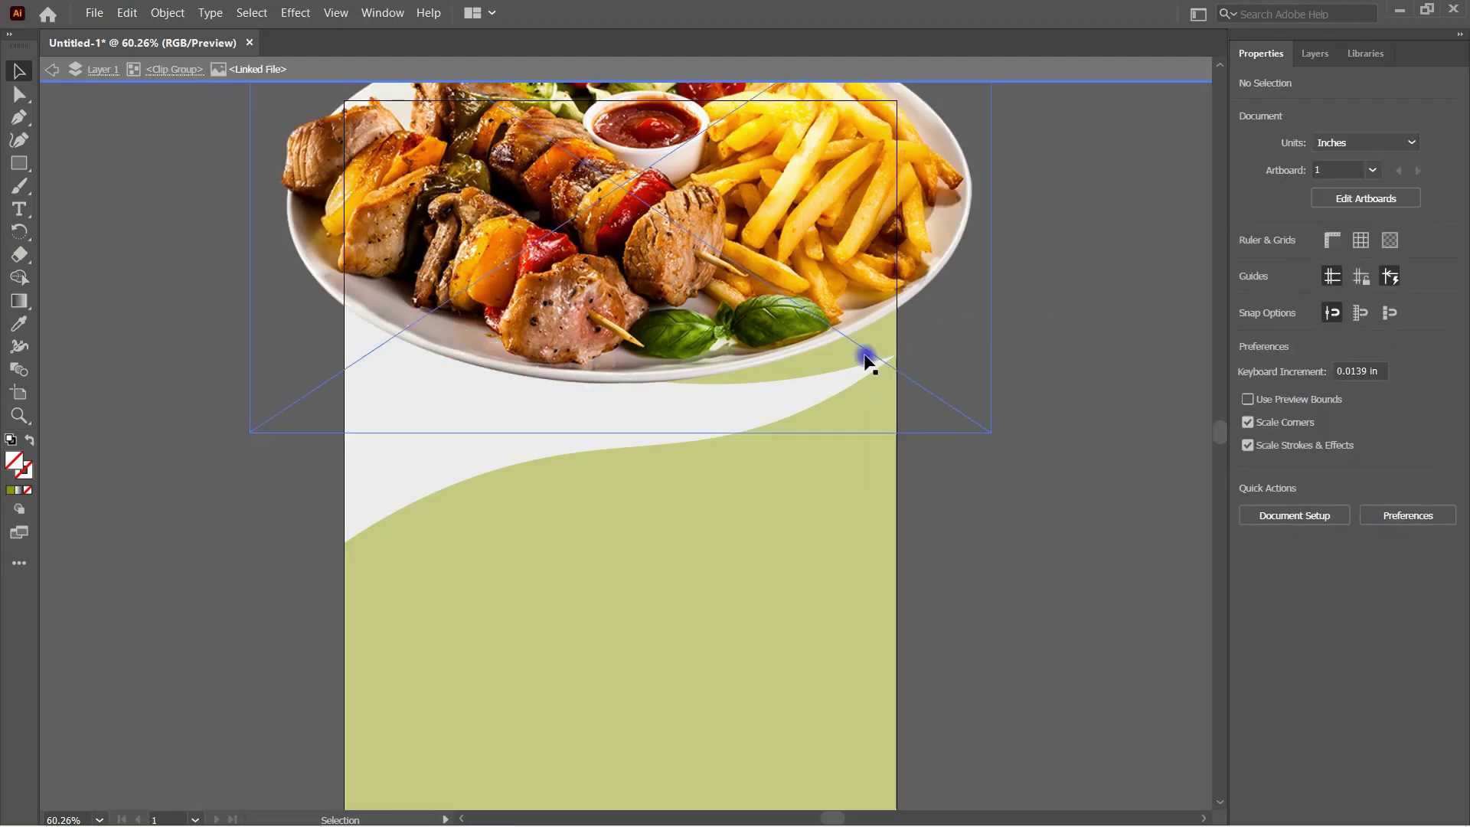
left_click(127, 13)
key("Escape")
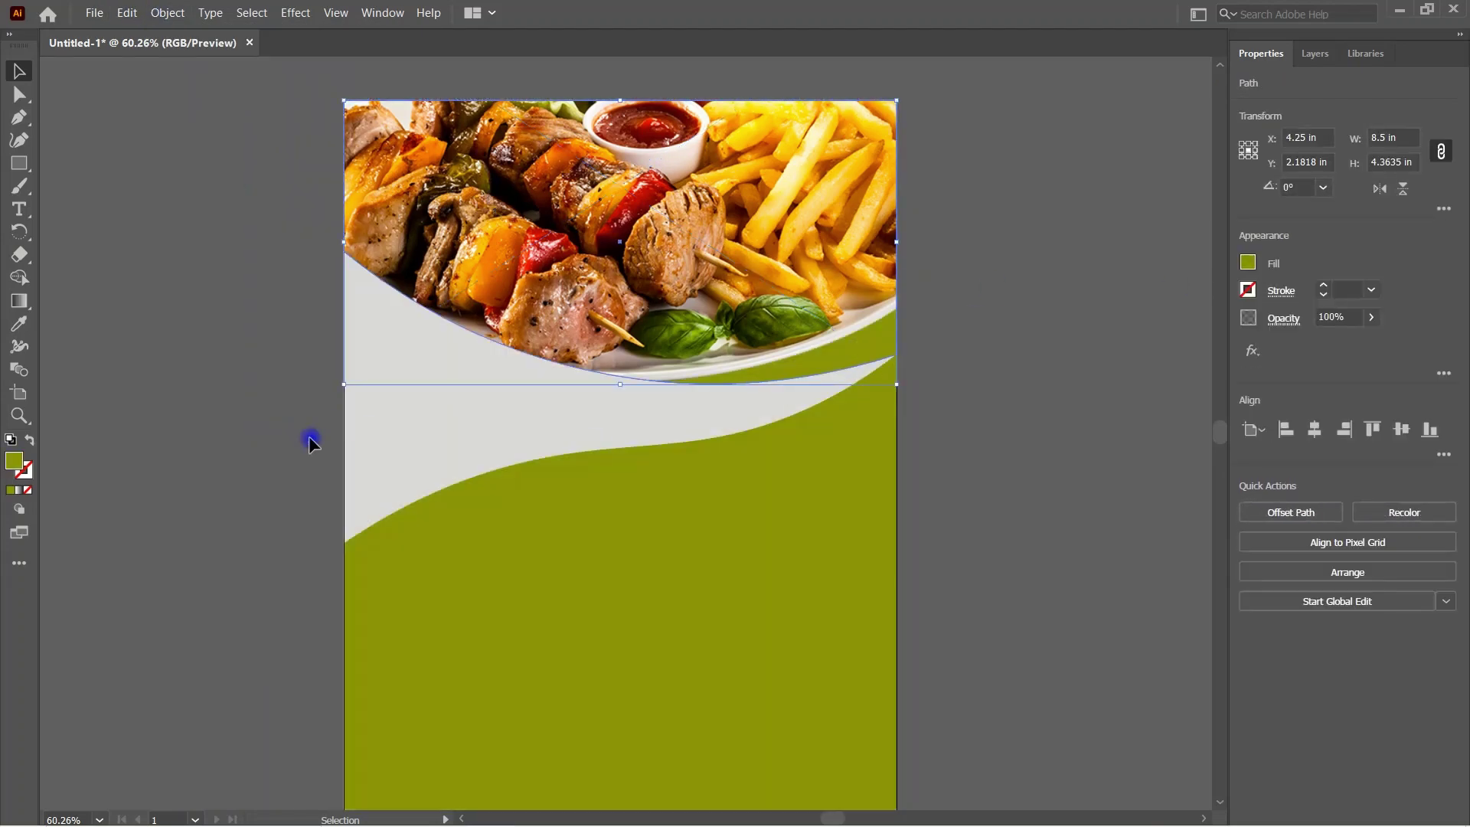
Step: Try maroon, olive and light grey fills on the curved strip under the photo
left_click(1249, 263)
left_click(1182, 377)
left_click(1158, 298)
left_click_drag(1116, 463, 1258, 481)
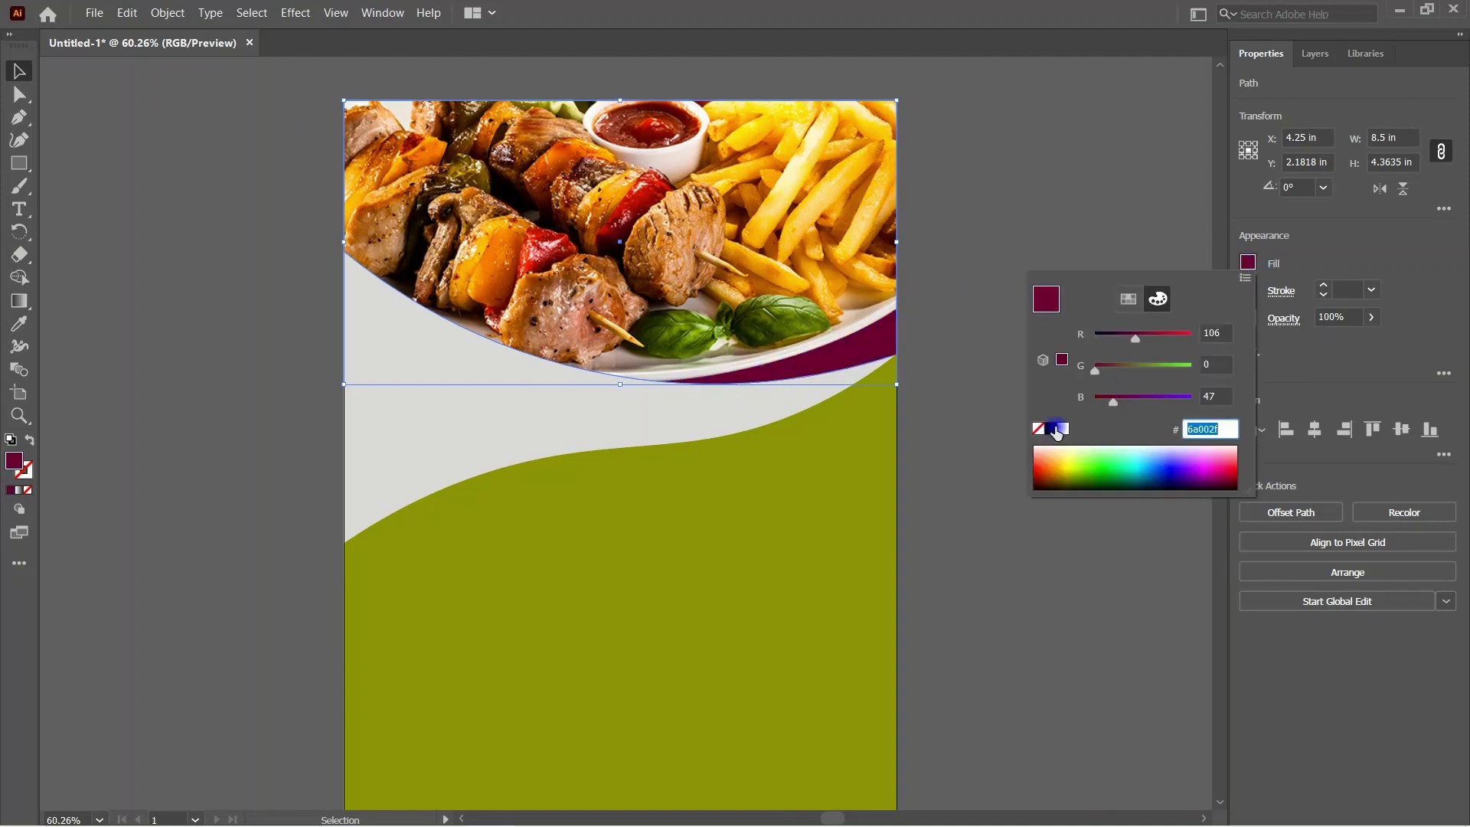
left_click(1128, 299)
left_click(1141, 336)
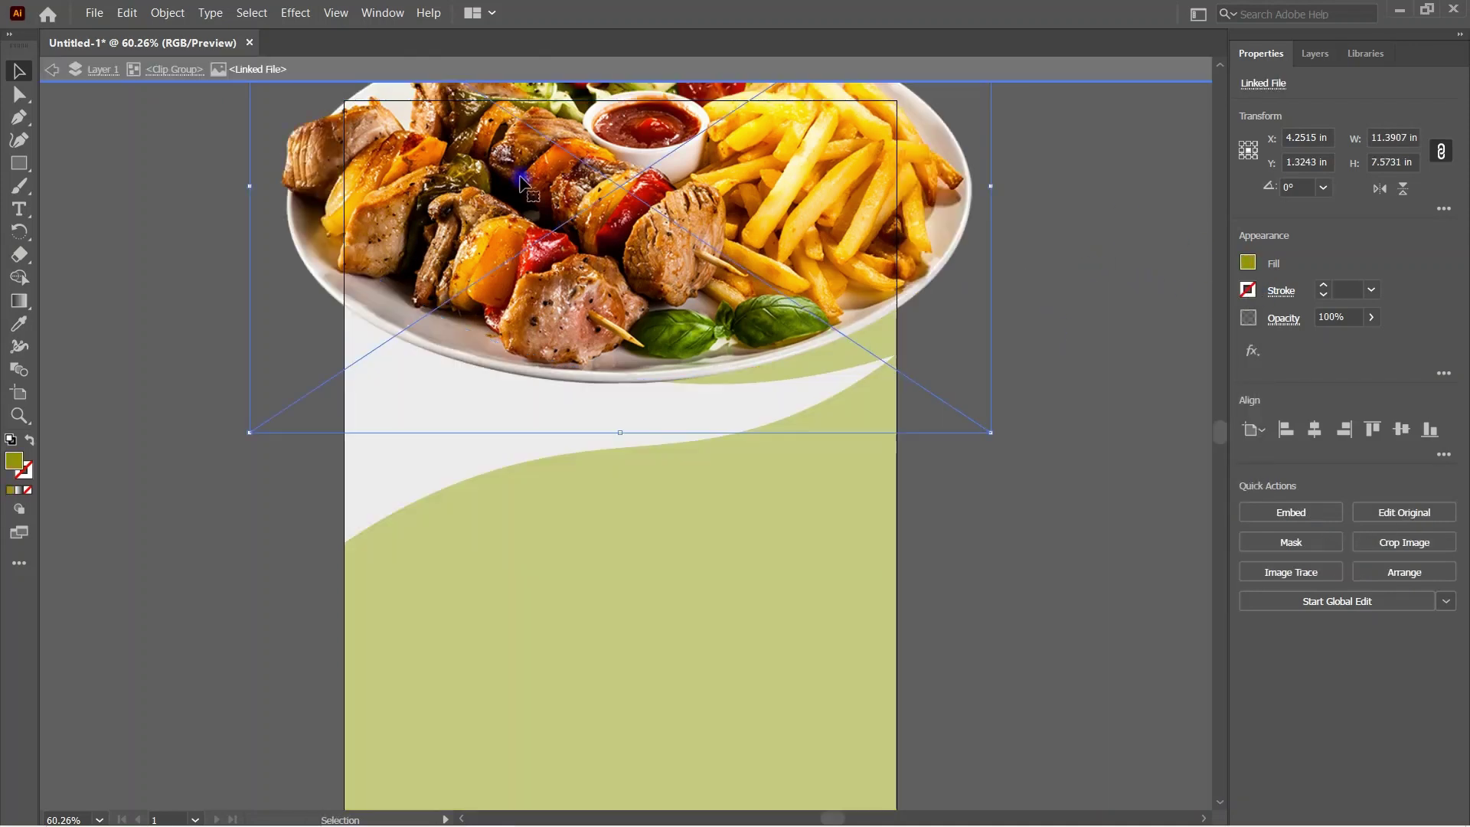
left_click(863, 361)
left_click(1249, 263)
left_click(1146, 373)
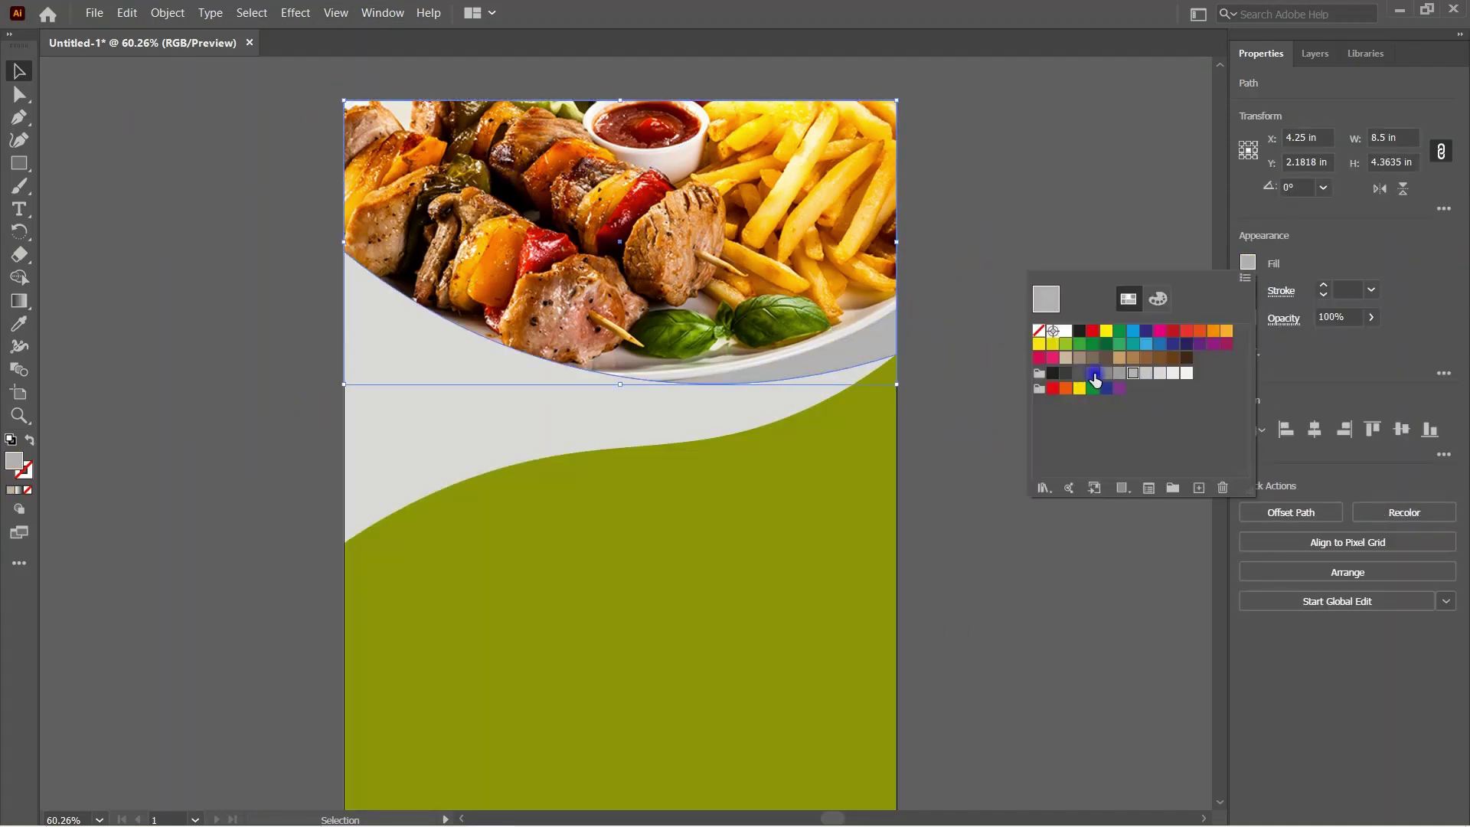
Step: Eyedropper a bright orange from the peppers in the photo onto the strip
key("Escape")
key("i")
left_click(777, 213)
left_click(701, 218)
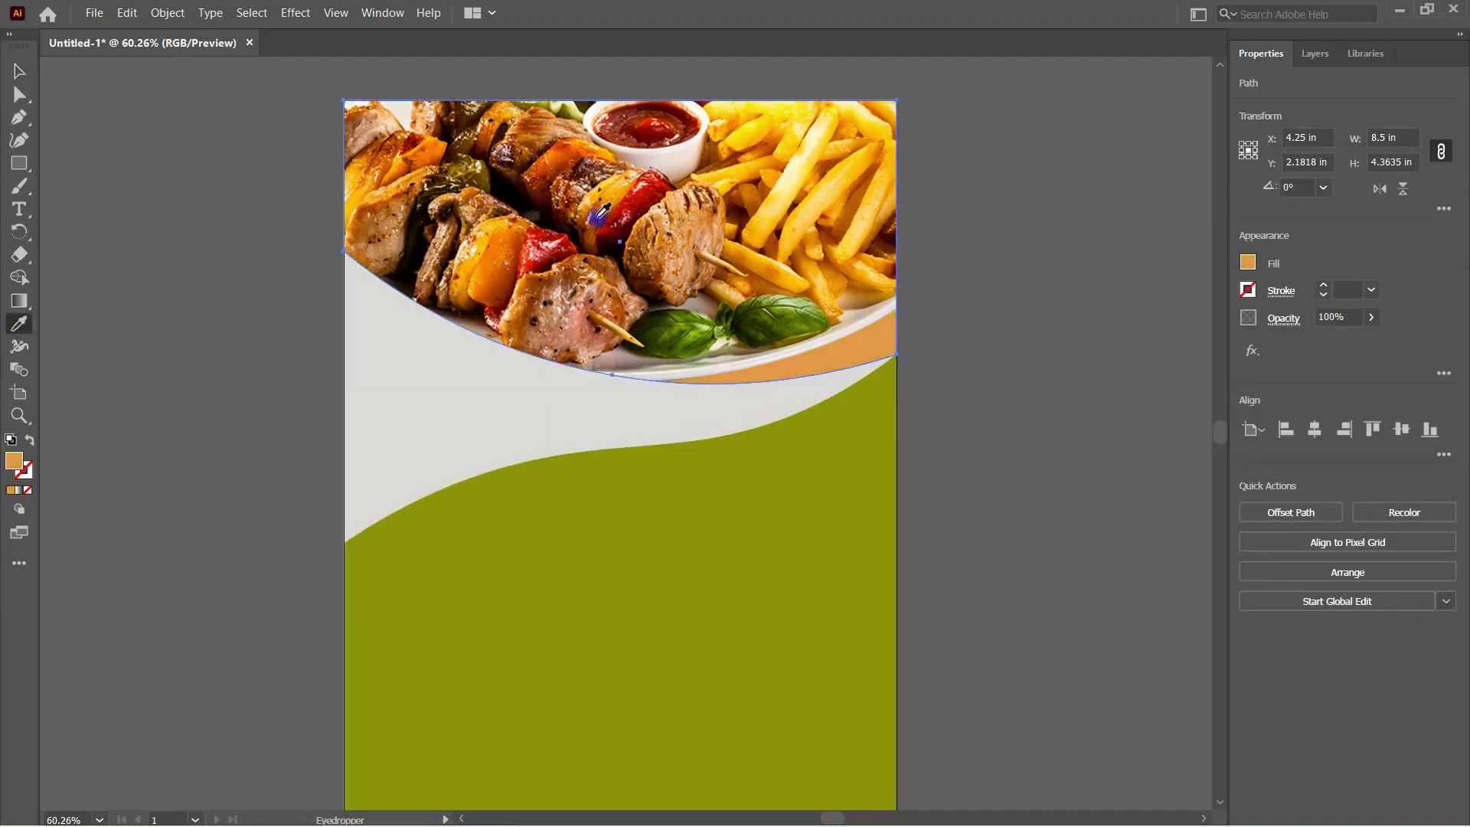
left_click(599, 216)
left_click(554, 152)
left_click(506, 245)
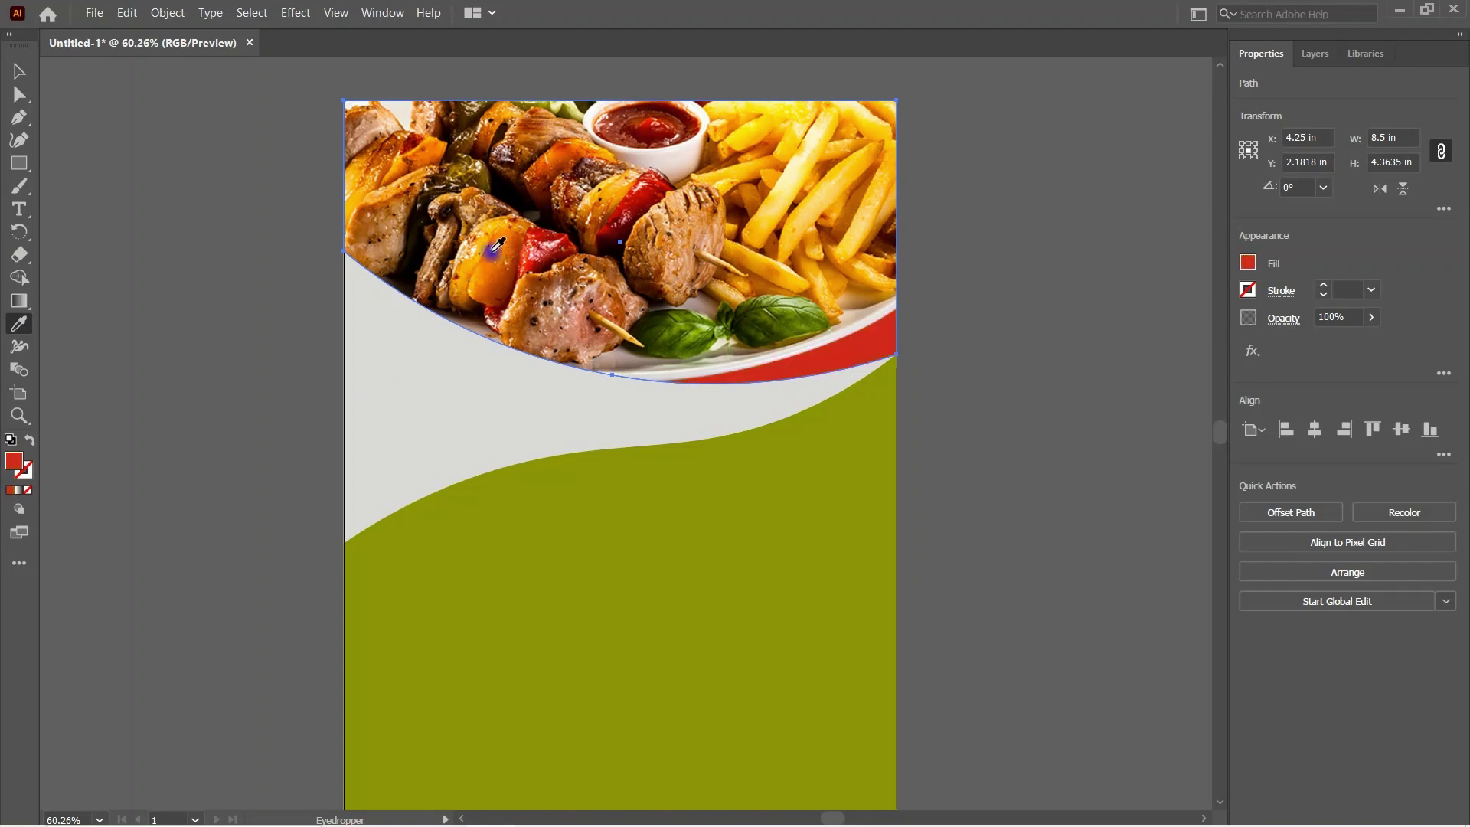
left_click(494, 247)
left_click(507, 259)
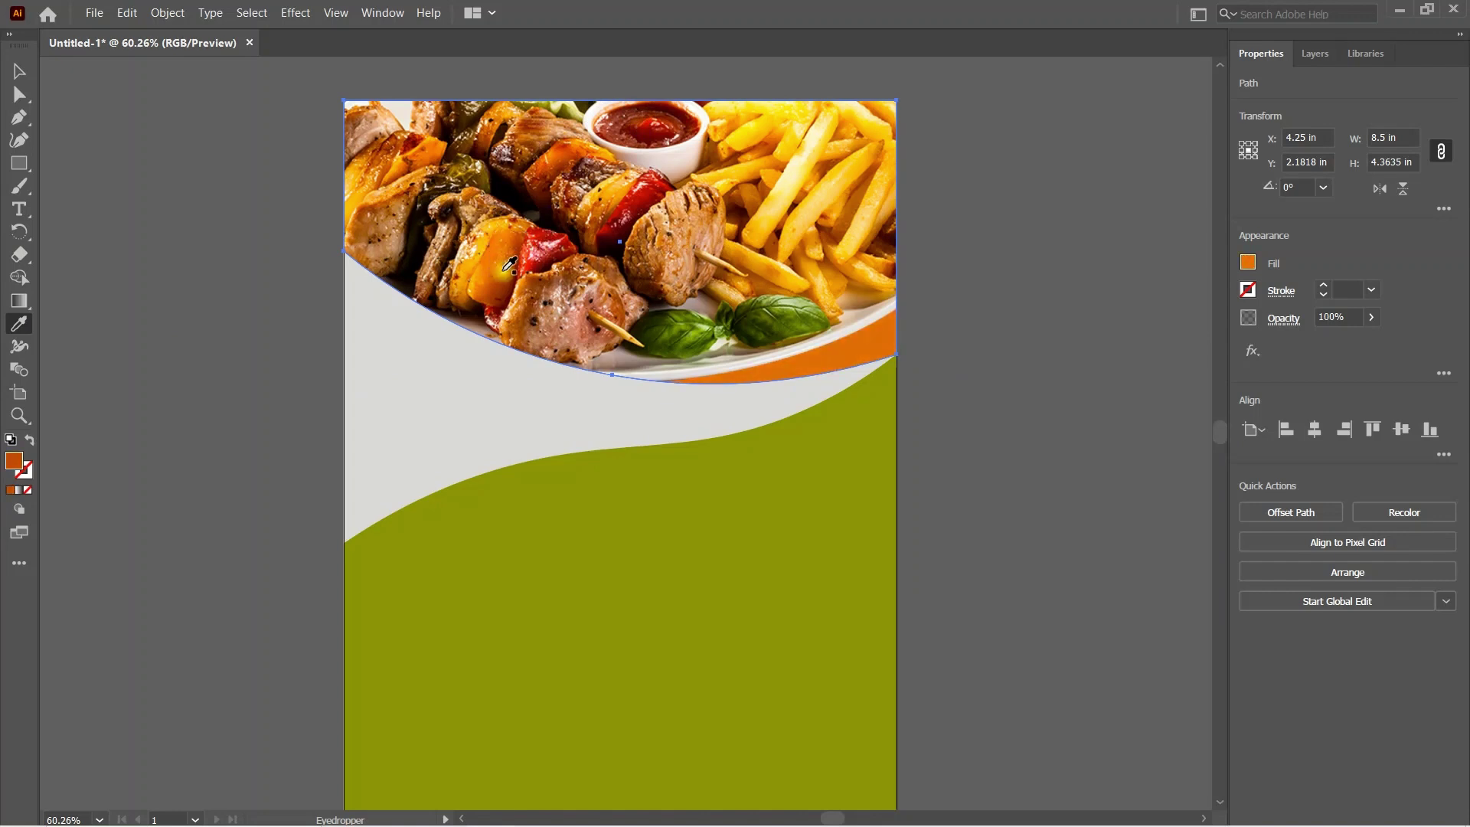
left_click(506, 260)
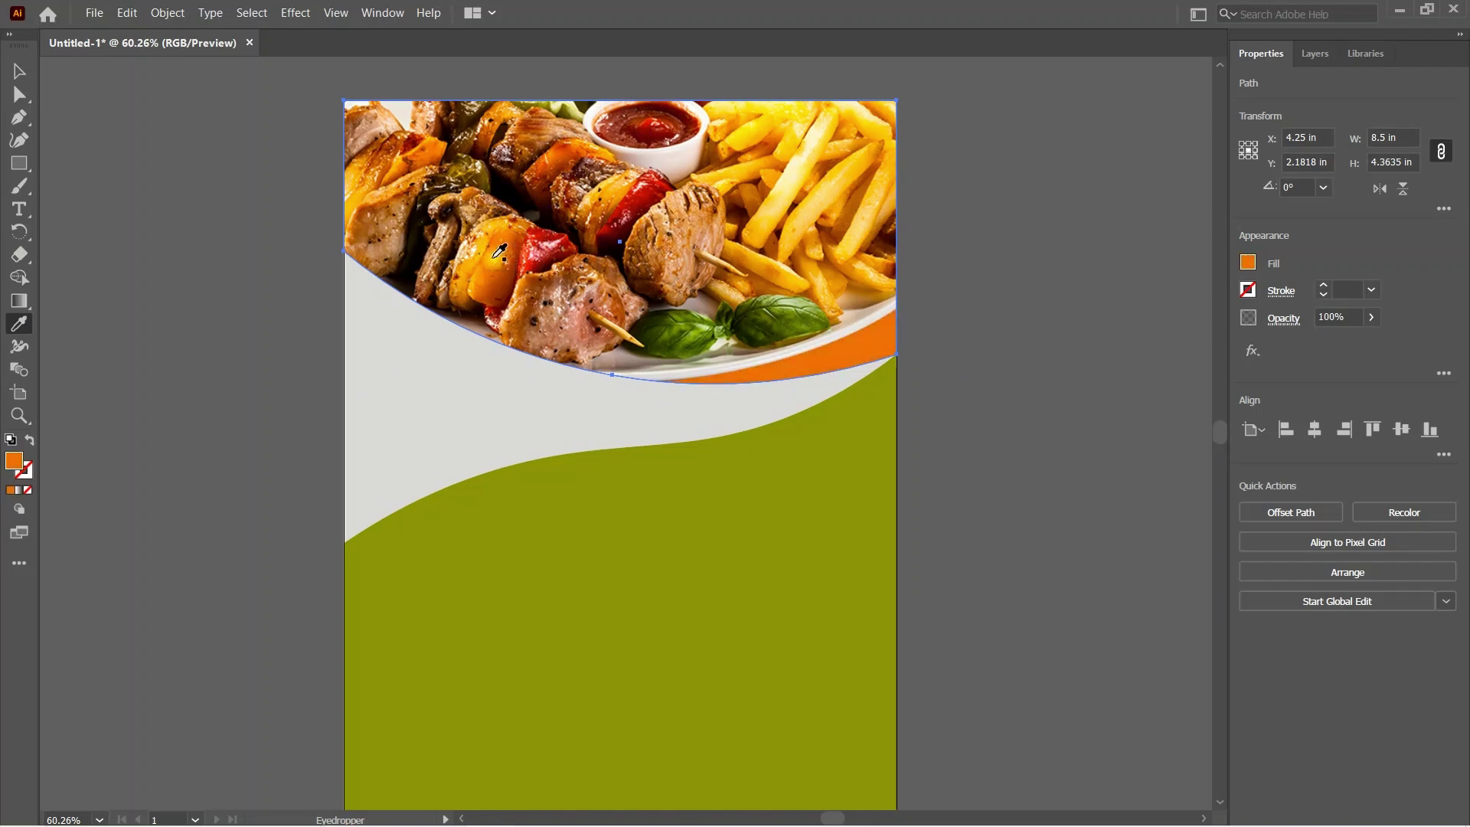
left_click(19, 71)
left_click(195, 243)
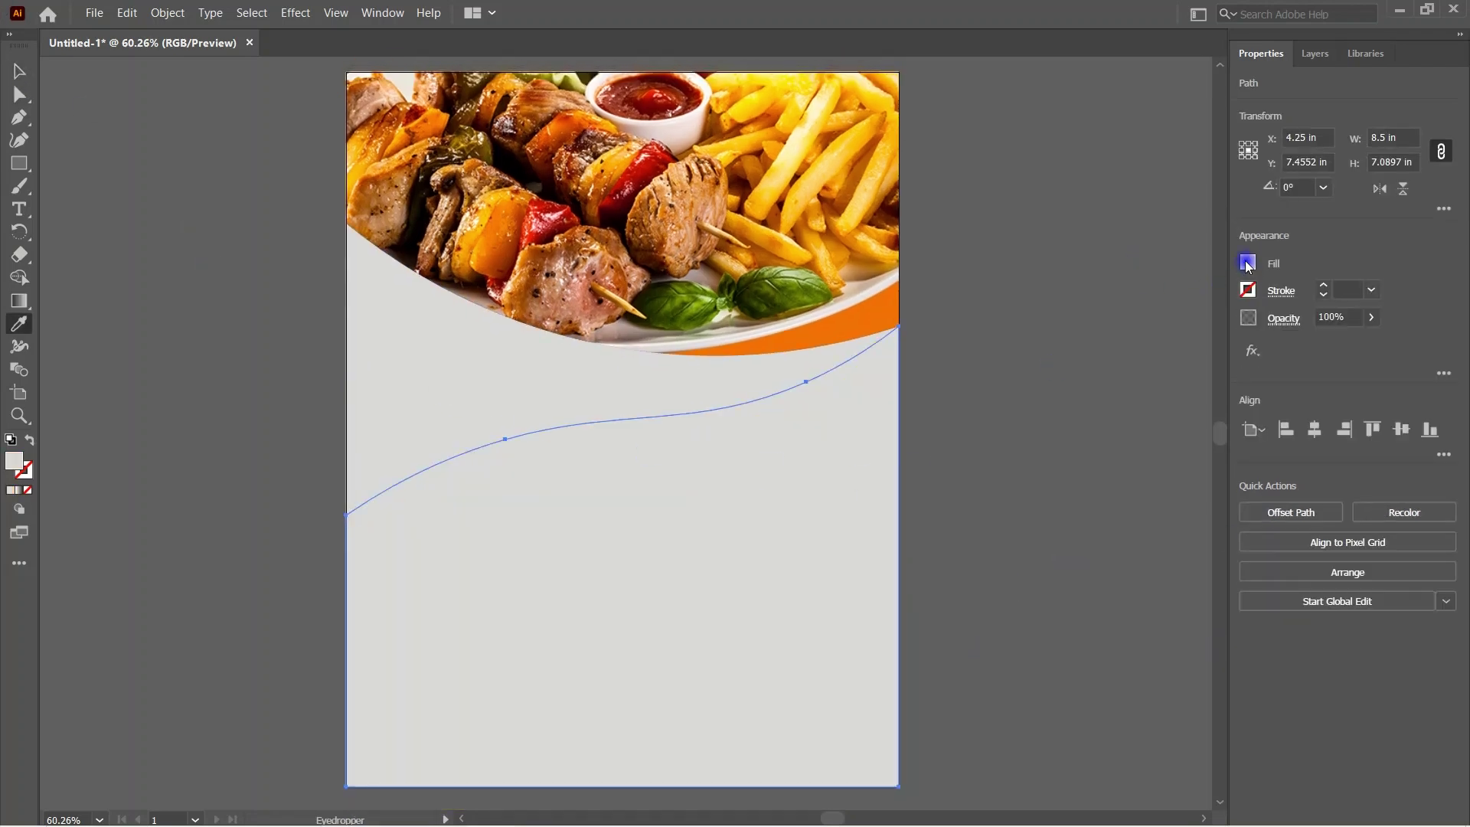
Step: Fill the large lower wave shape with a grey swatch instead of olive
left_click(1249, 264)
left_click(1133, 373)
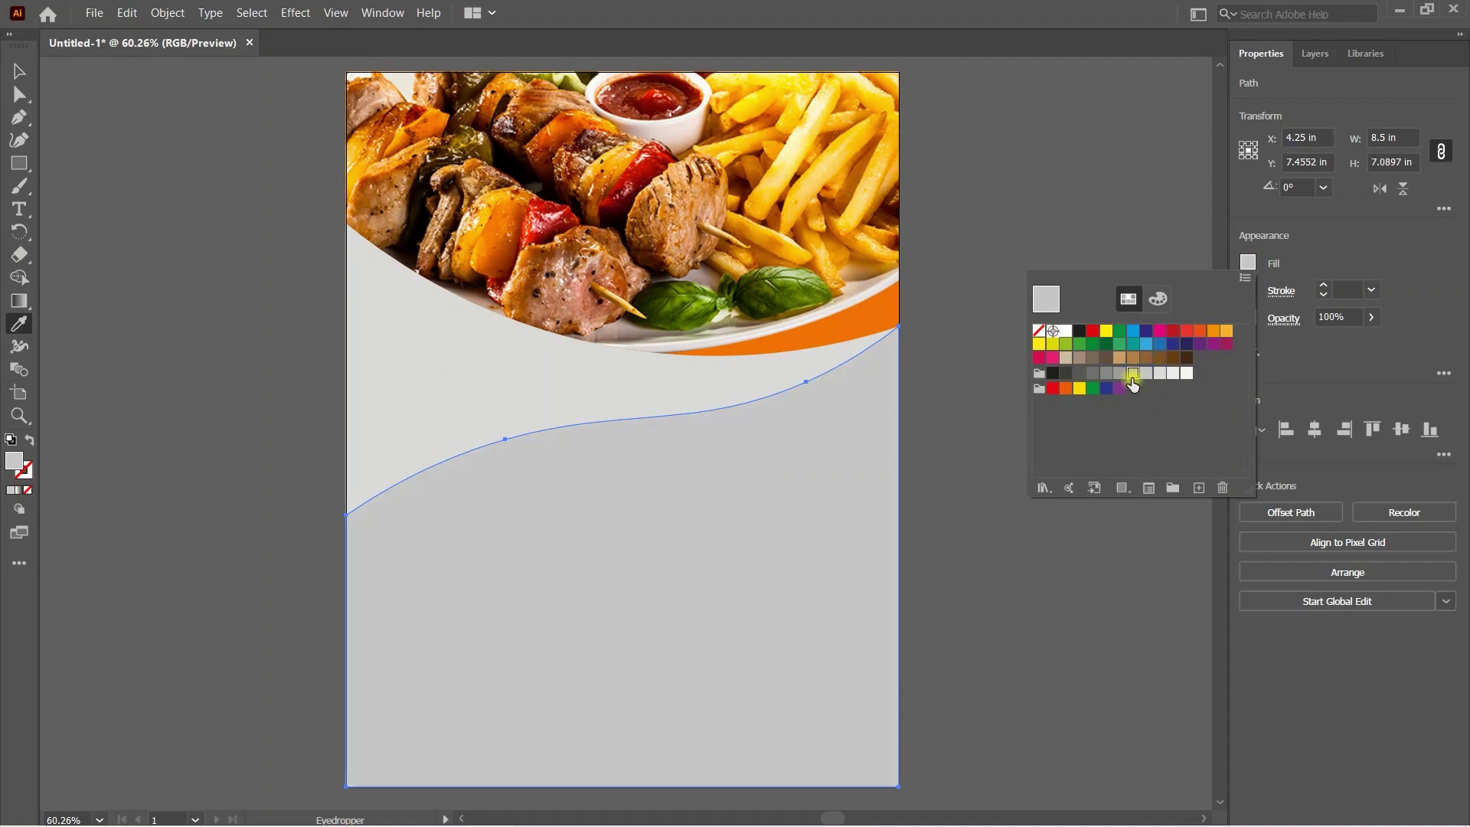
left_click(213, 283)
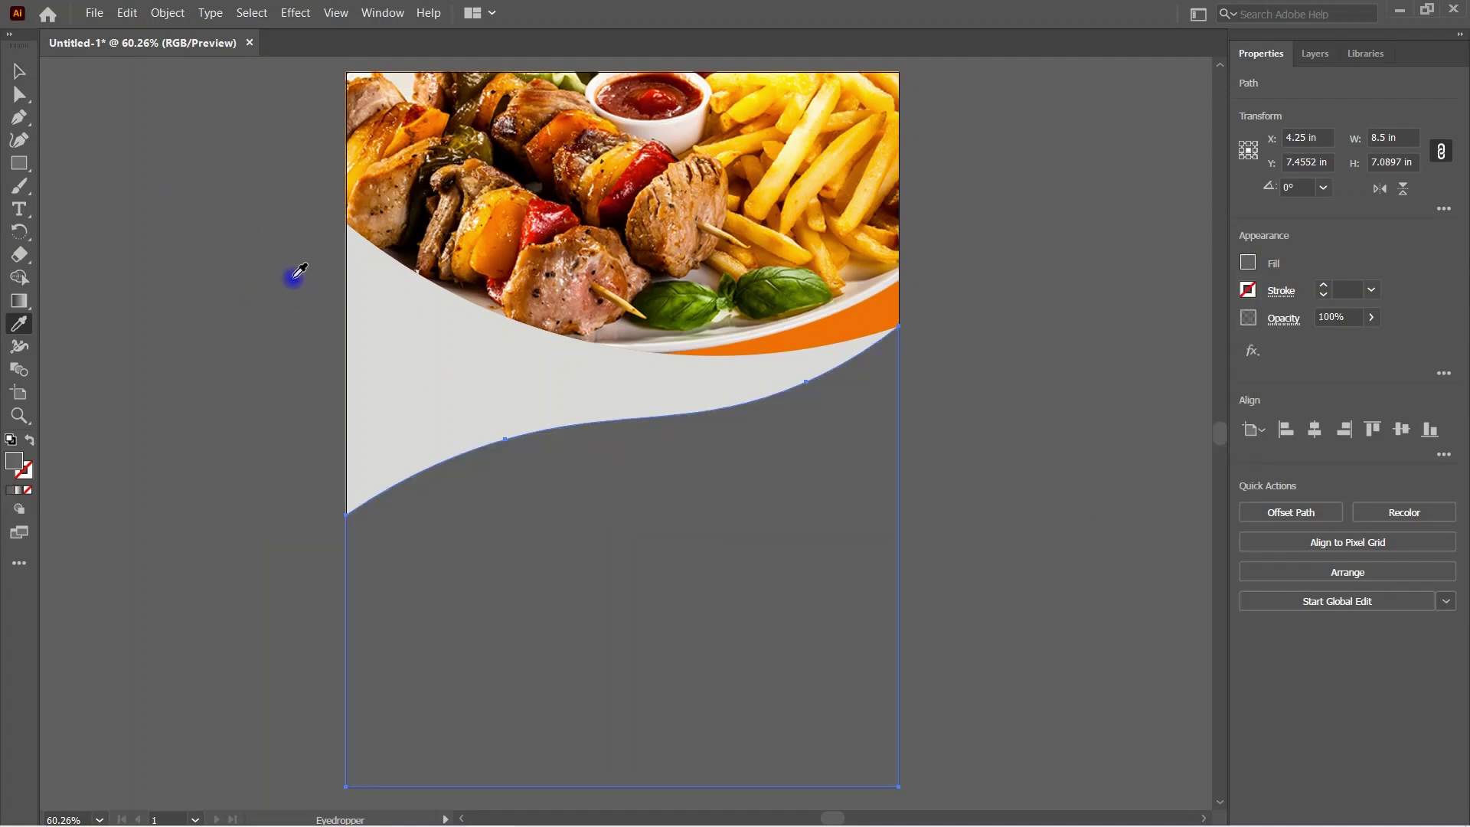
key("ctrl+z")
key("v")
left_click(295, 538)
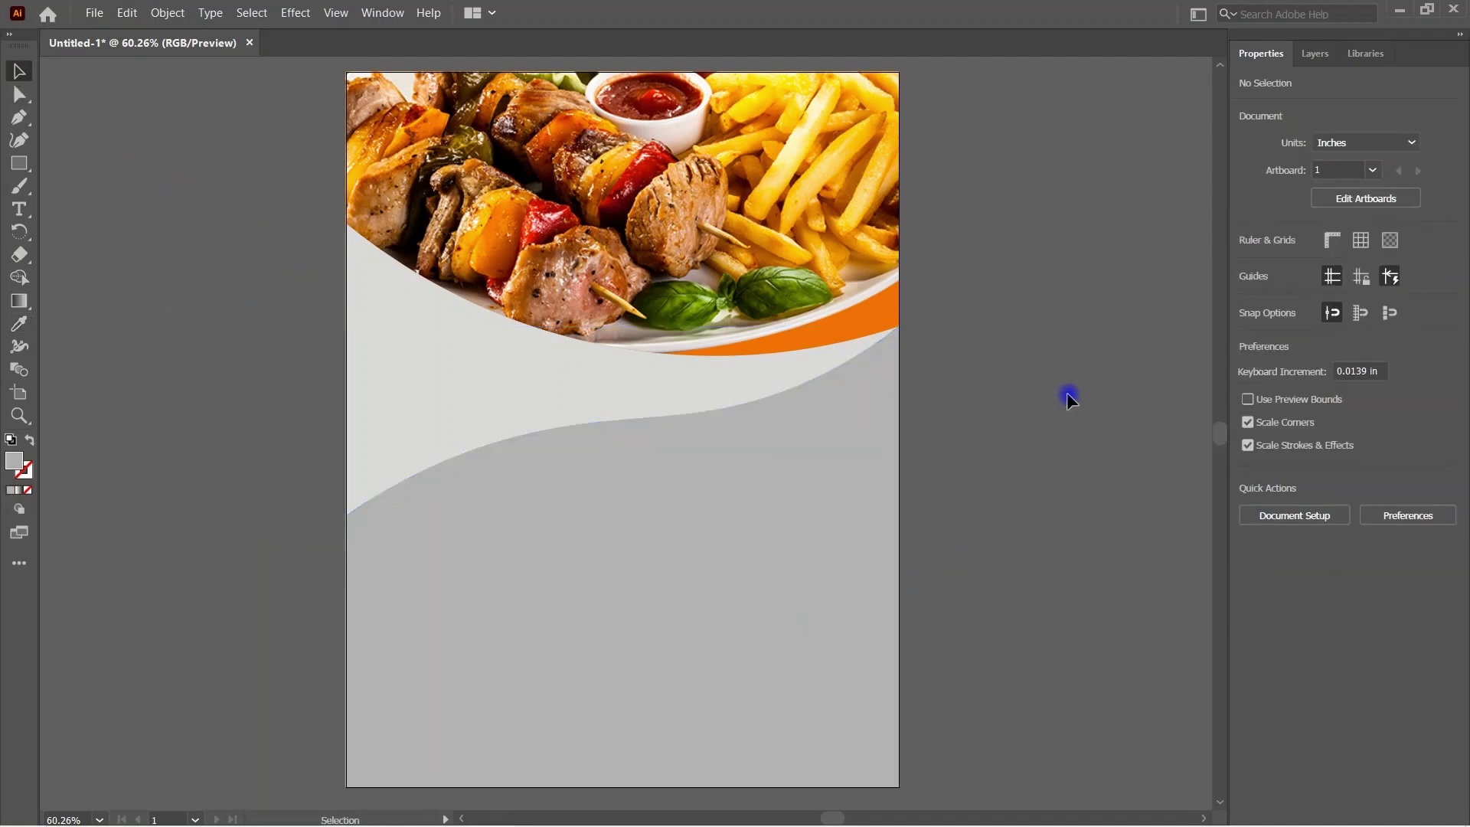
Step: Alt-drag a copy of the grey lower wave and offset it upward
key("alt")
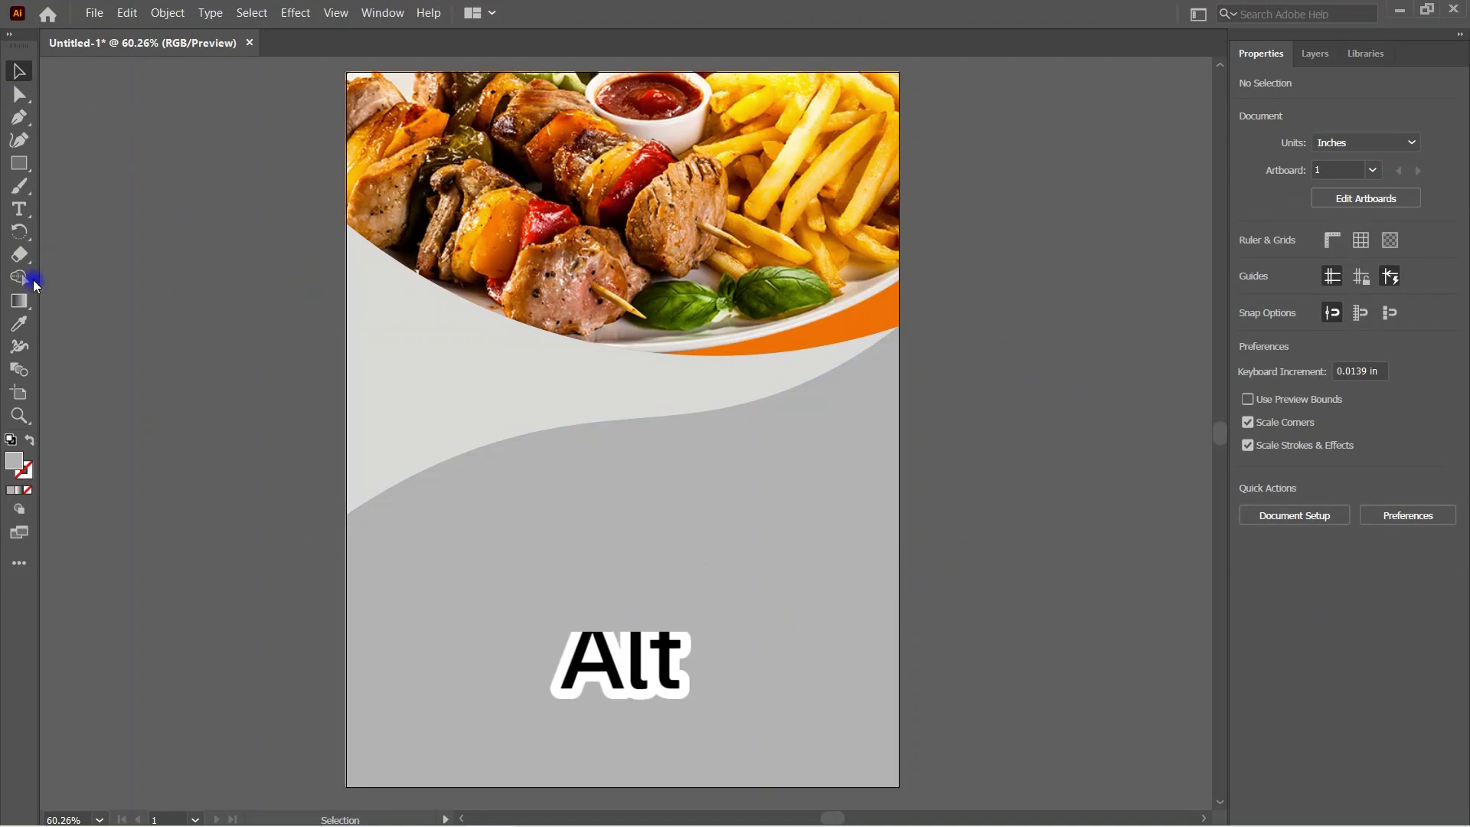
left_click(762, 601, "alt")
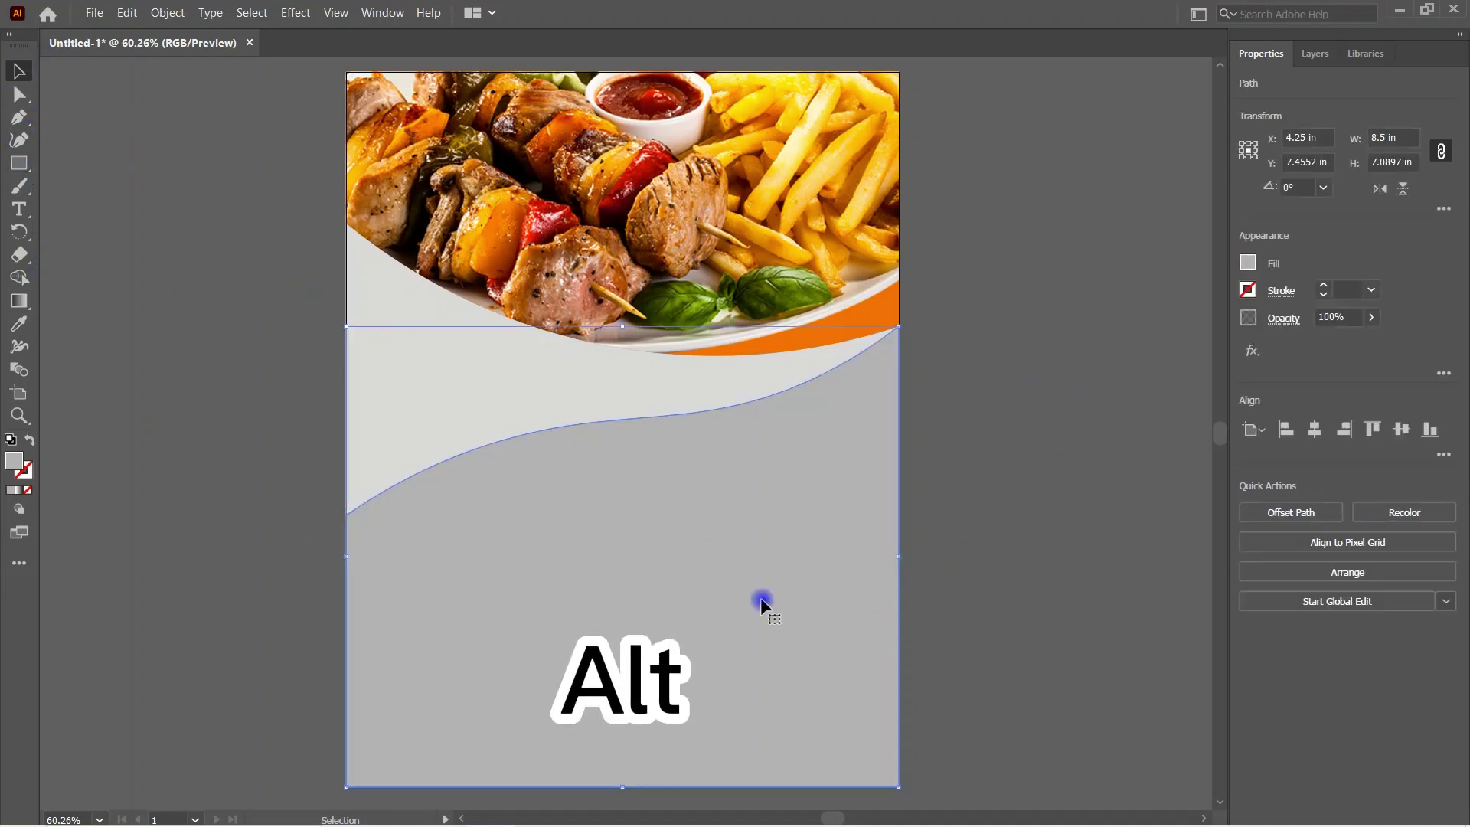
left_click_drag(744, 571, 745, 596)
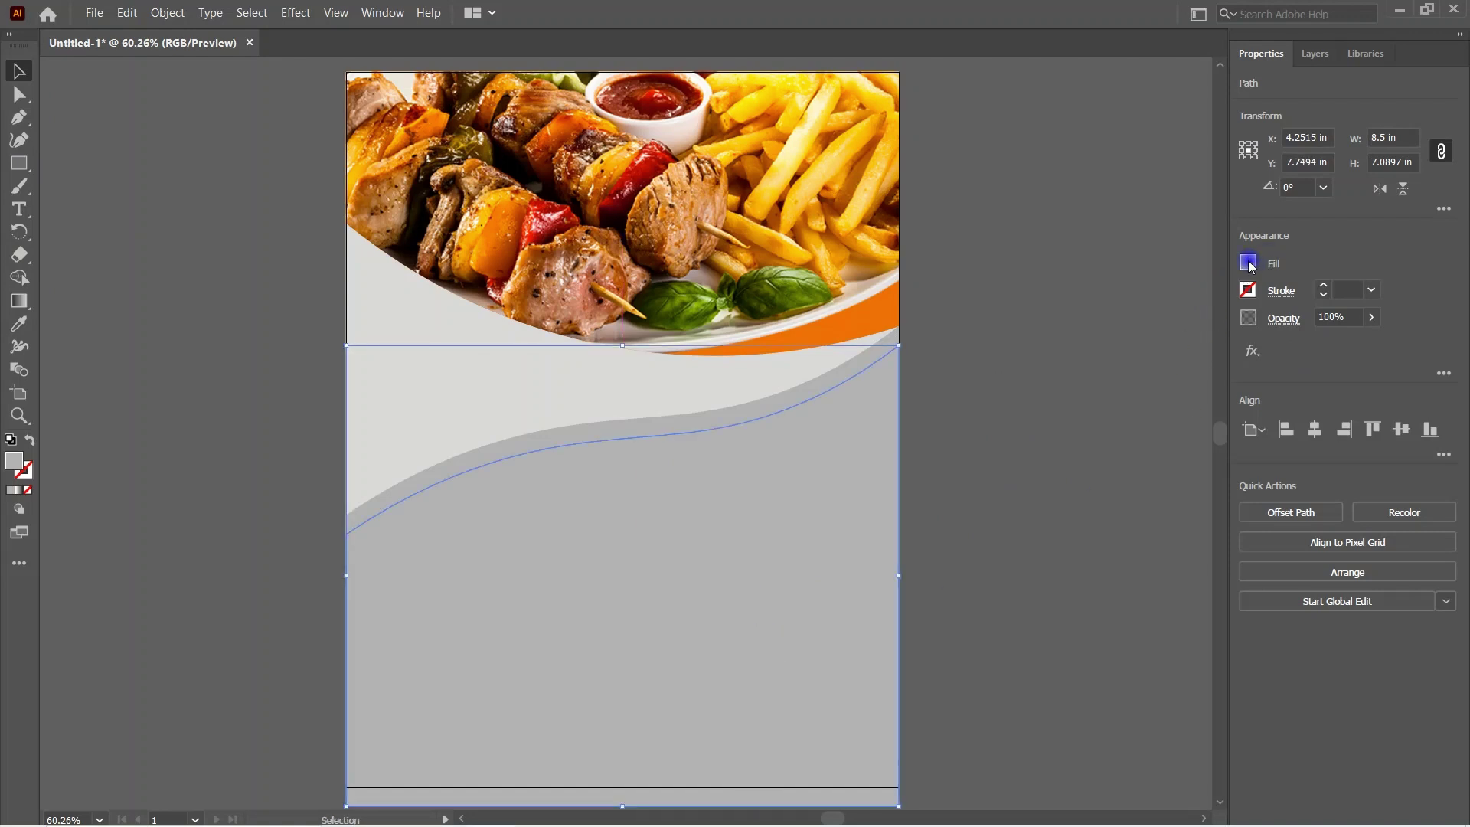
left_click_drag(740, 428, 744, 409)
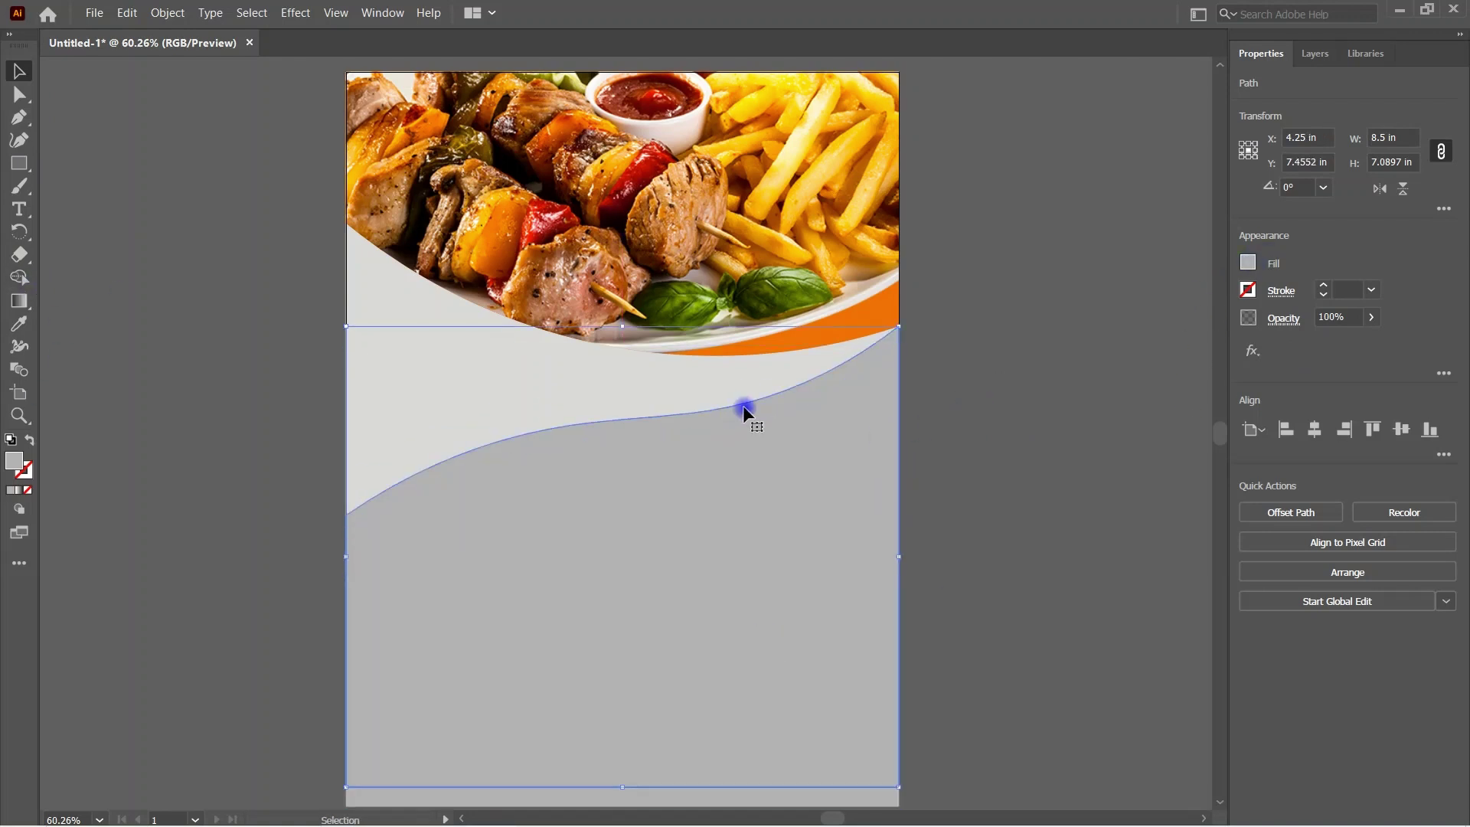
Step: Undo a trial orange fill and extend the grey wave's bottom to the page edge
left_click(19, 324)
left_click(823, 341)
left_click(11, 71)
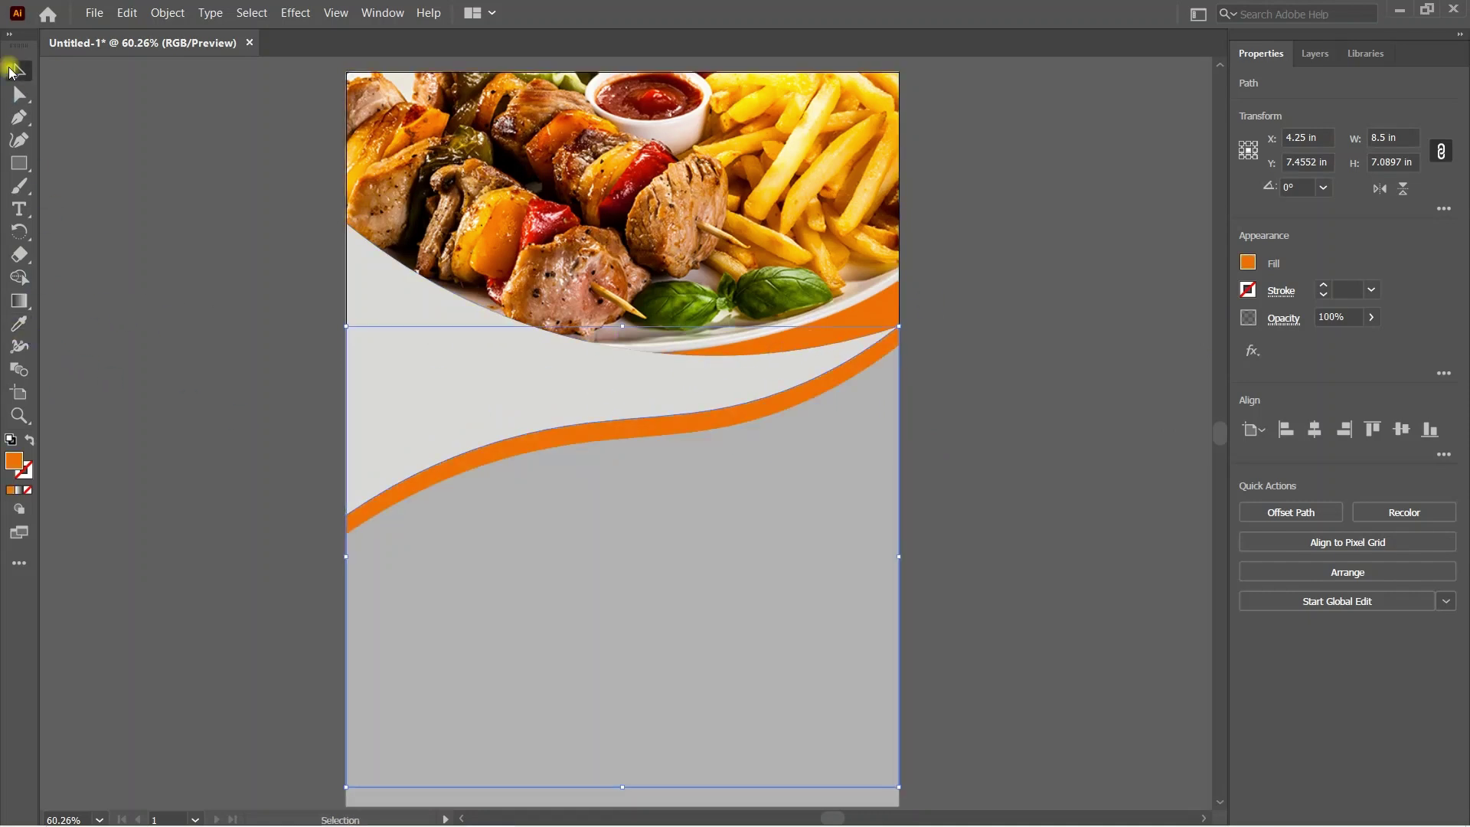
key("ctrl+z")
key("ctrl+z")
left_click(1139, 787)
left_click(692, 669)
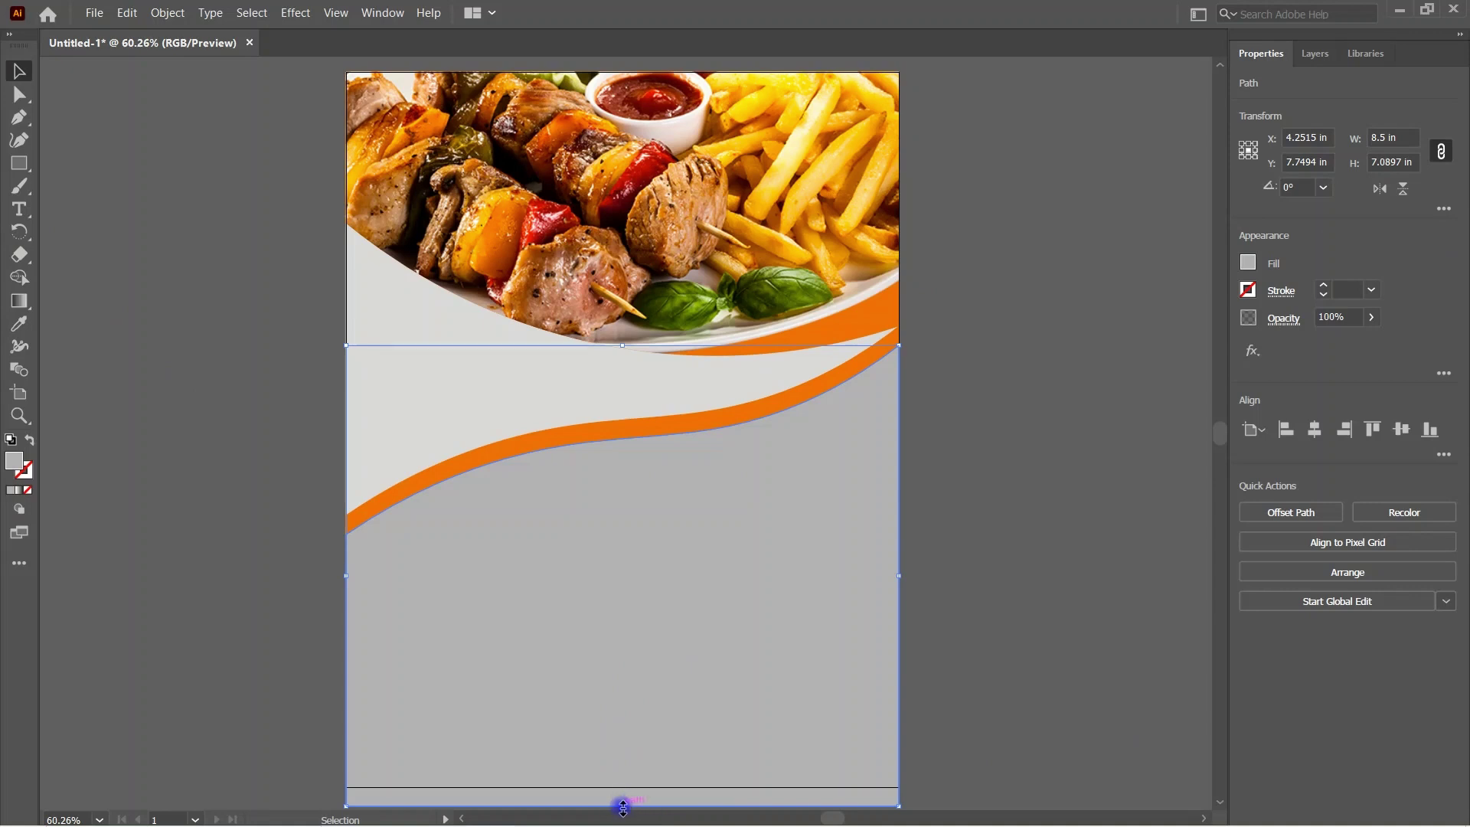
left_click_drag(623, 807, 623, 787)
left_click(965, 671)
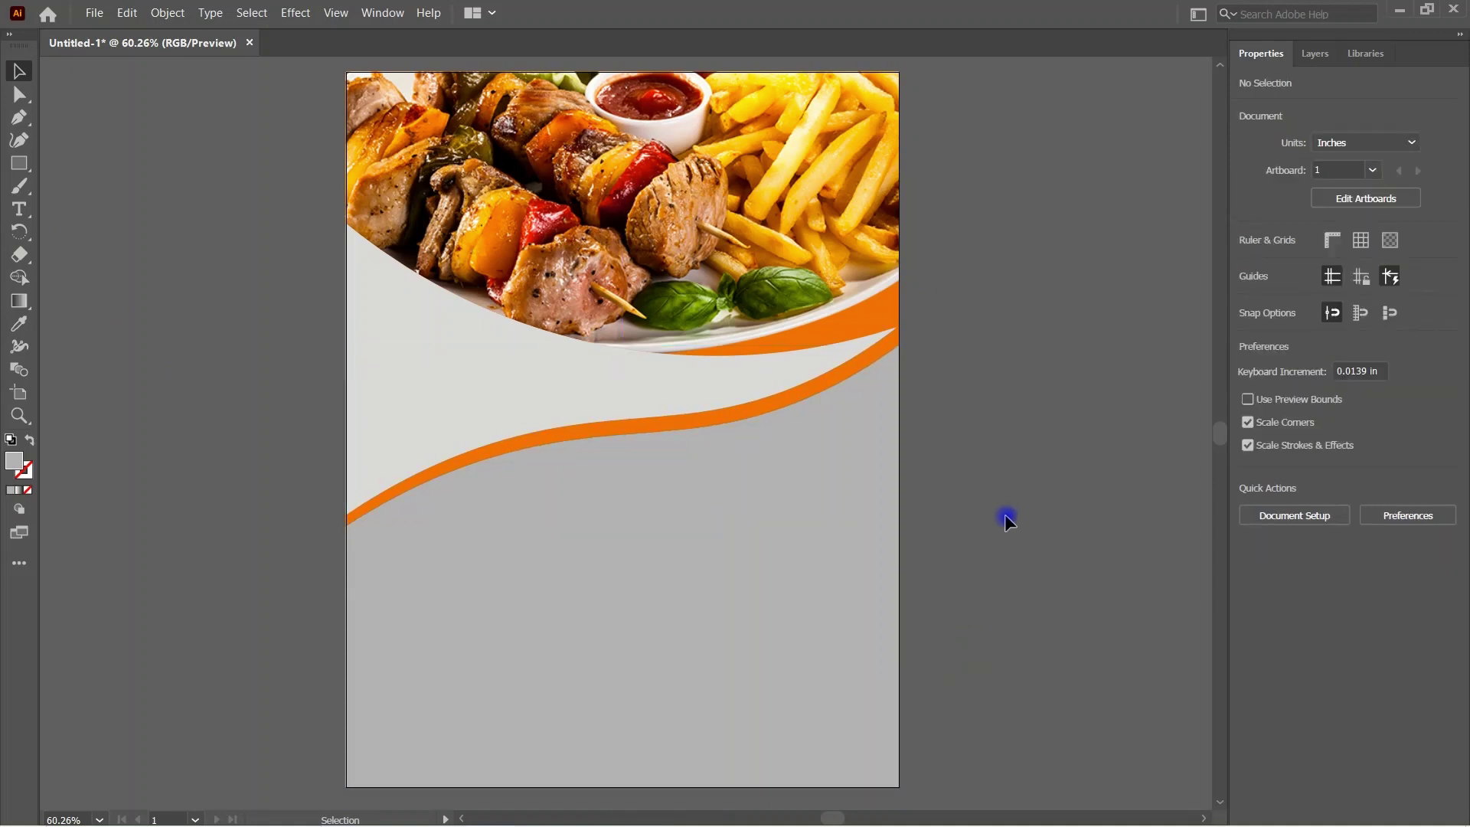
Step: Fill the exposed wave band with dark green sampled from the basil leaf
left_click(761, 410)
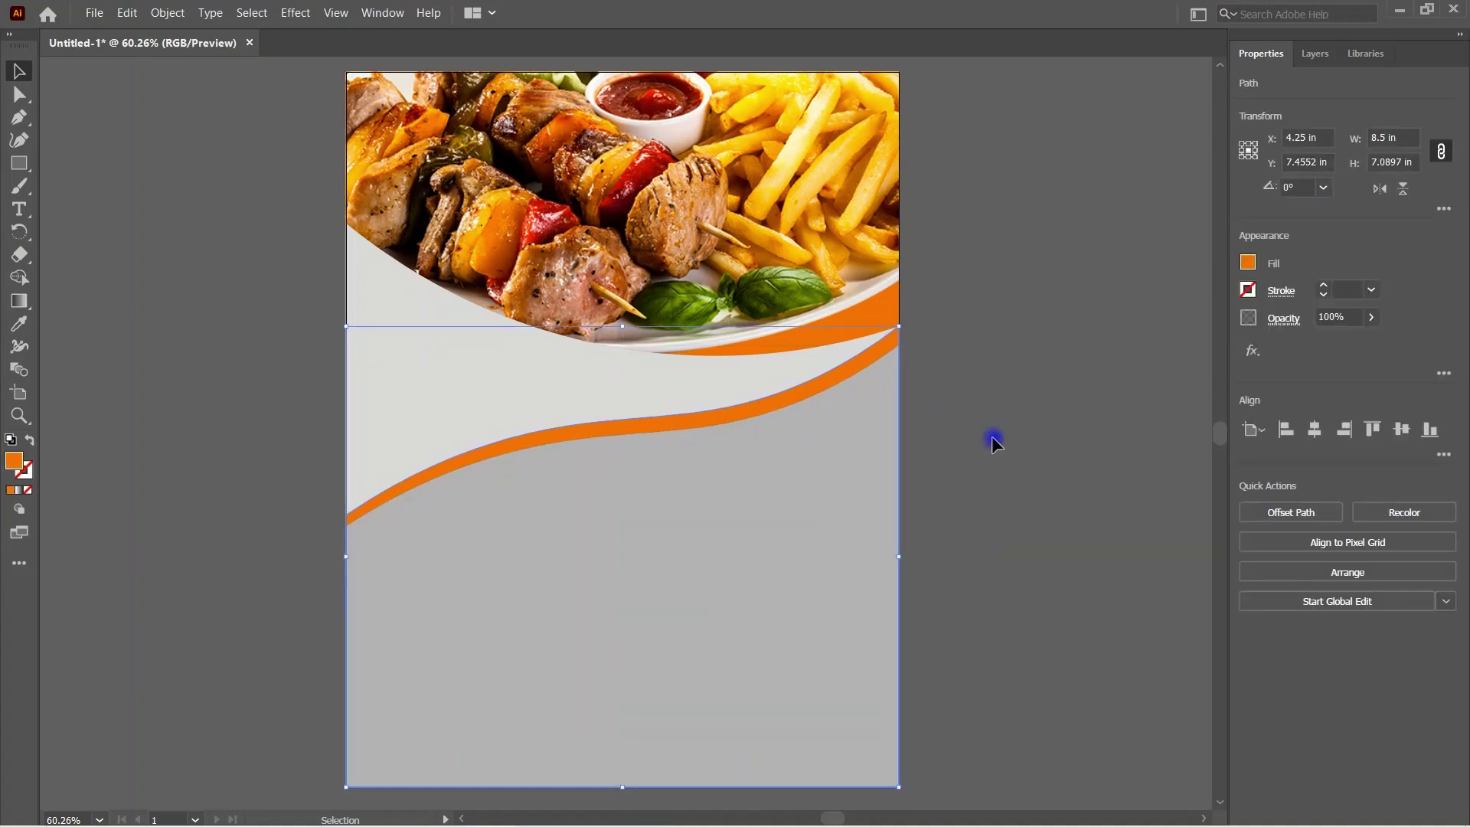
left_click(19, 324)
left_click(789, 283)
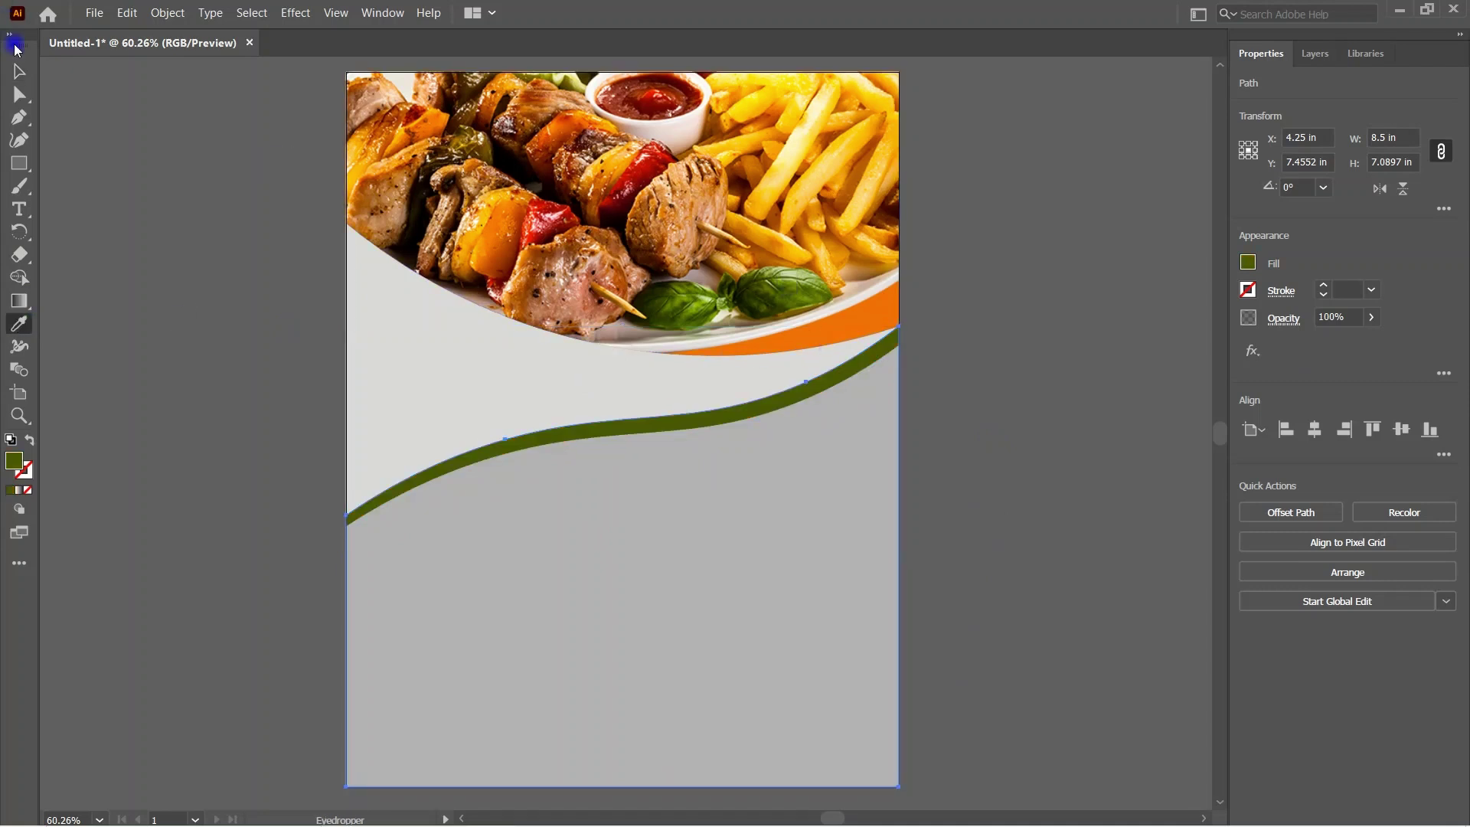
left_click(19, 71)
left_click(1114, 394)
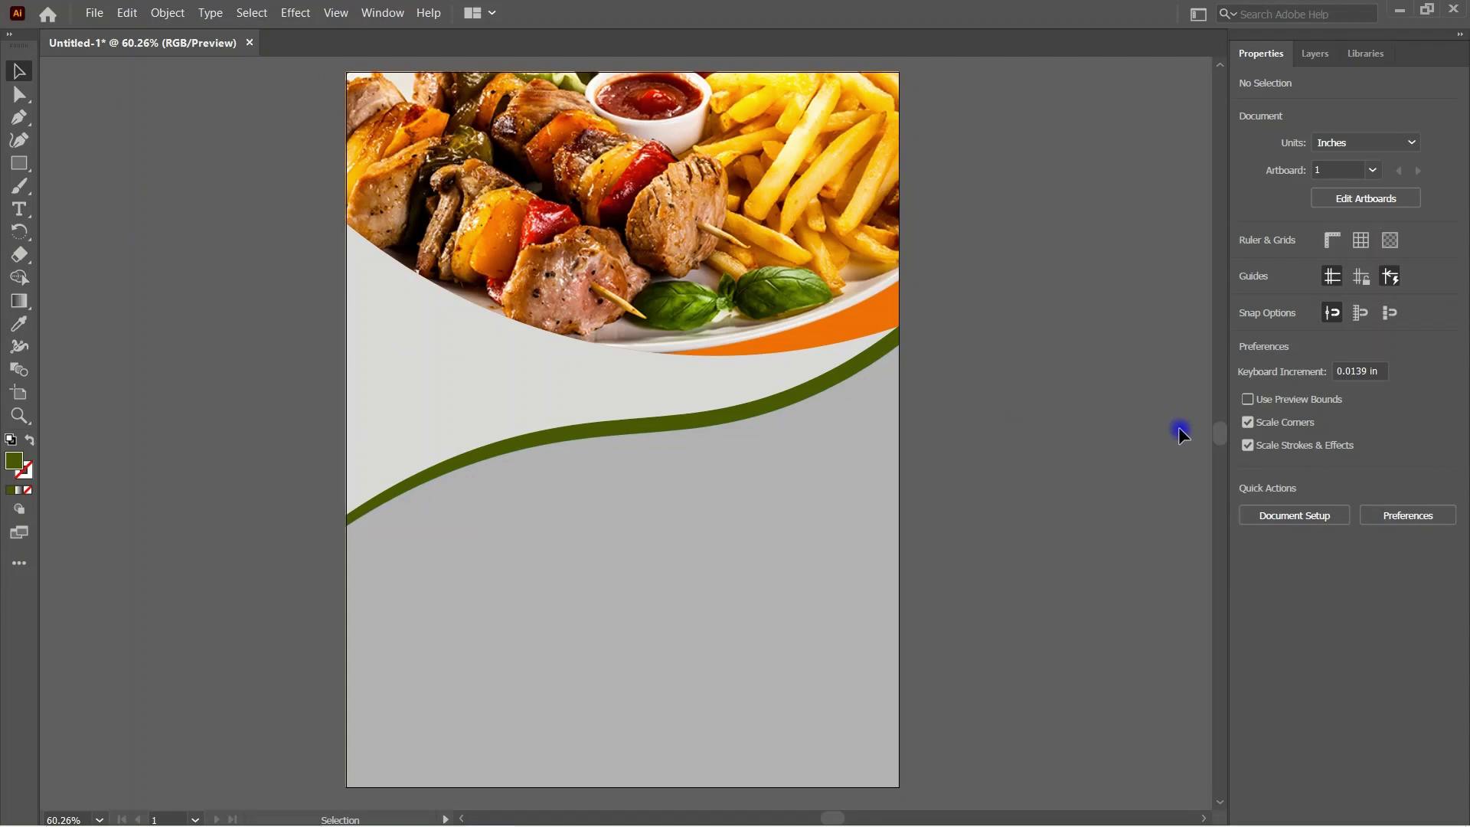
Step: Select the full-page background rectangle and try sampled orange, cream and grey fills
left_click(666, 614)
left_click(1072, 399)
left_click_drag(153, 153, 376, 444)
left_click(19, 324)
left_click(784, 337)
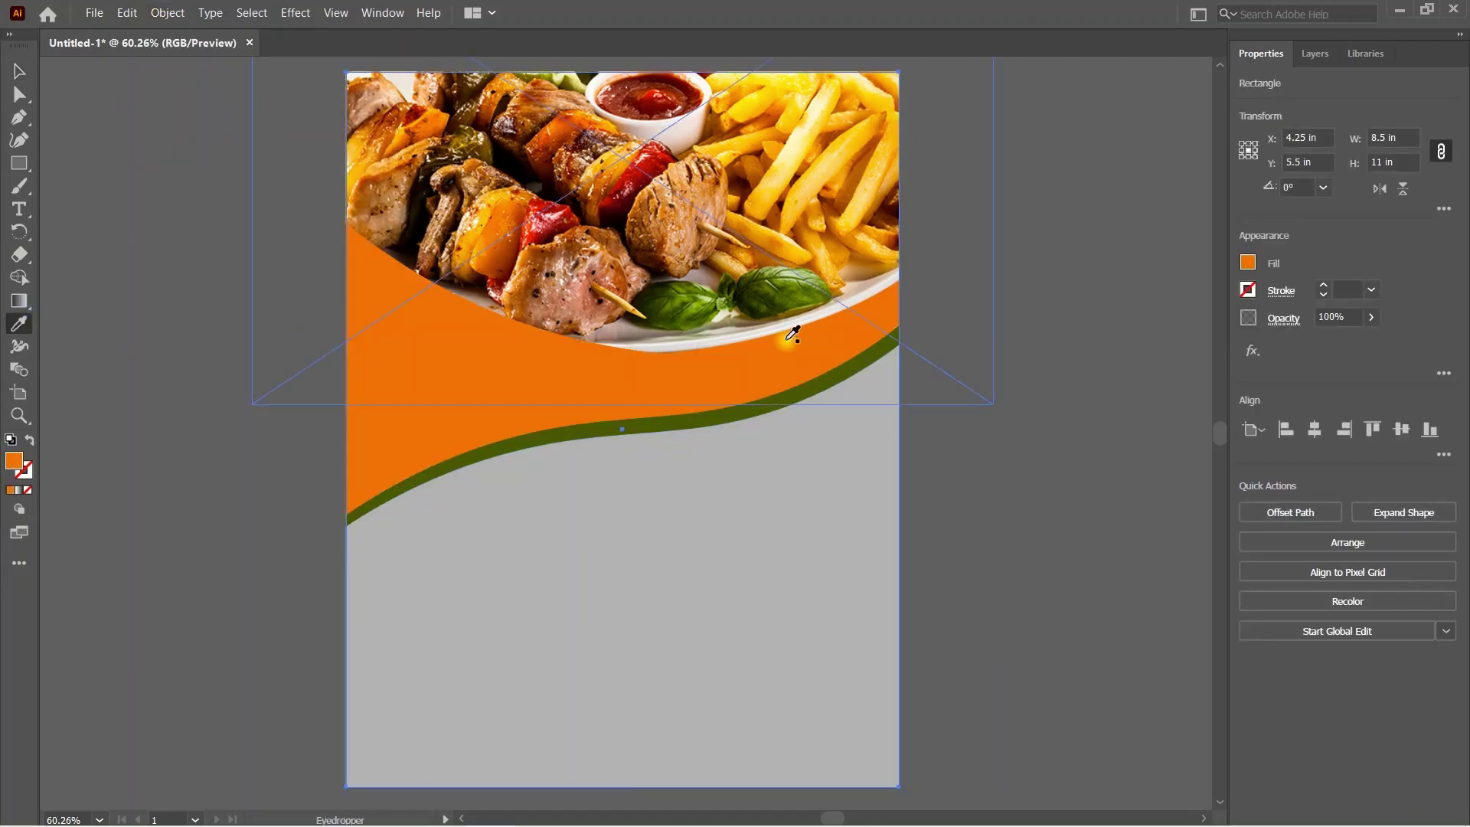
left_click(793, 161)
left_click(782, 502)
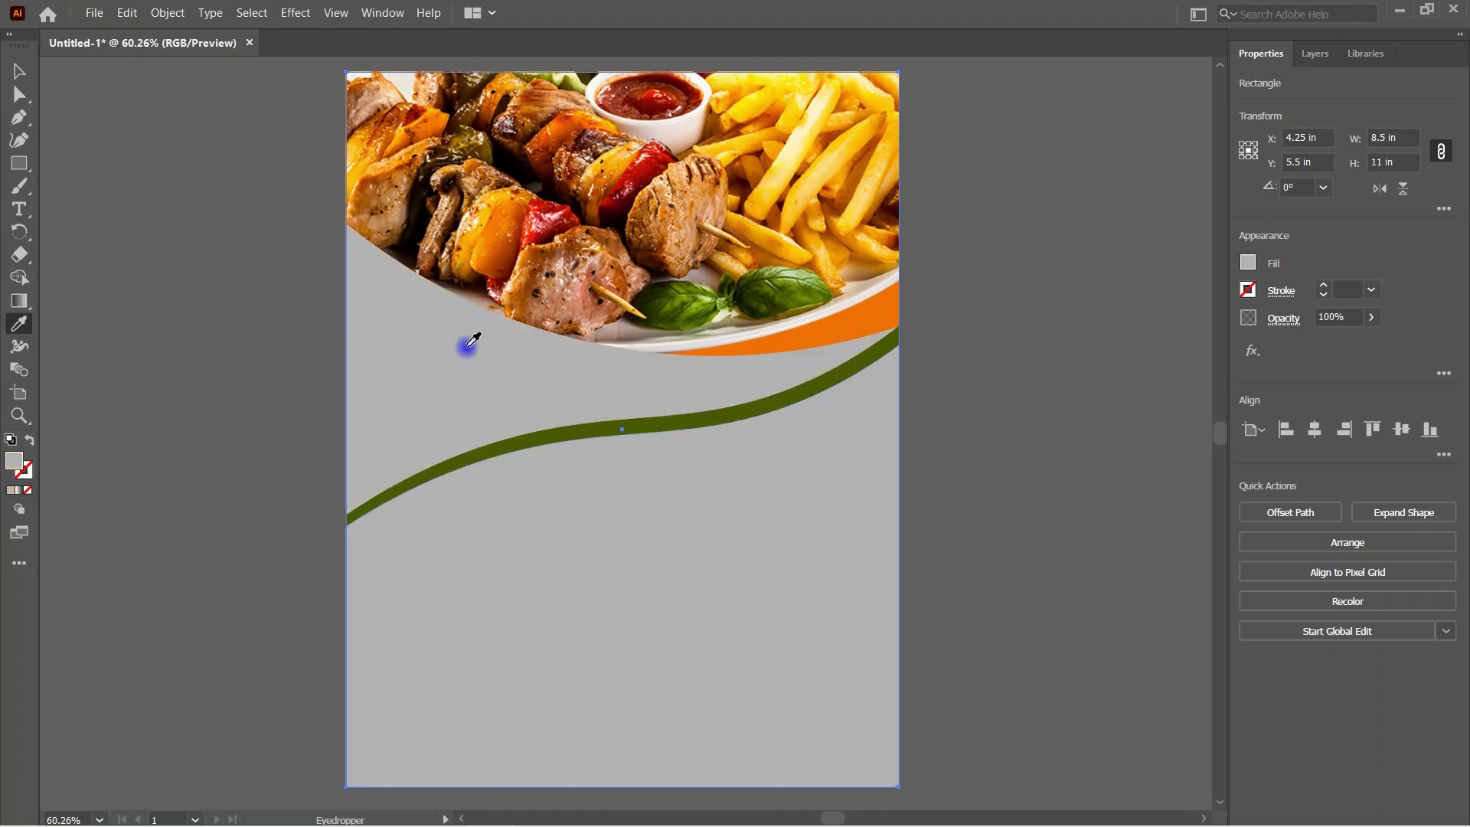
Step: Give the background a near-white swatch fill and undo the dark grey
left_click(1250, 264)
left_click(1173, 373)
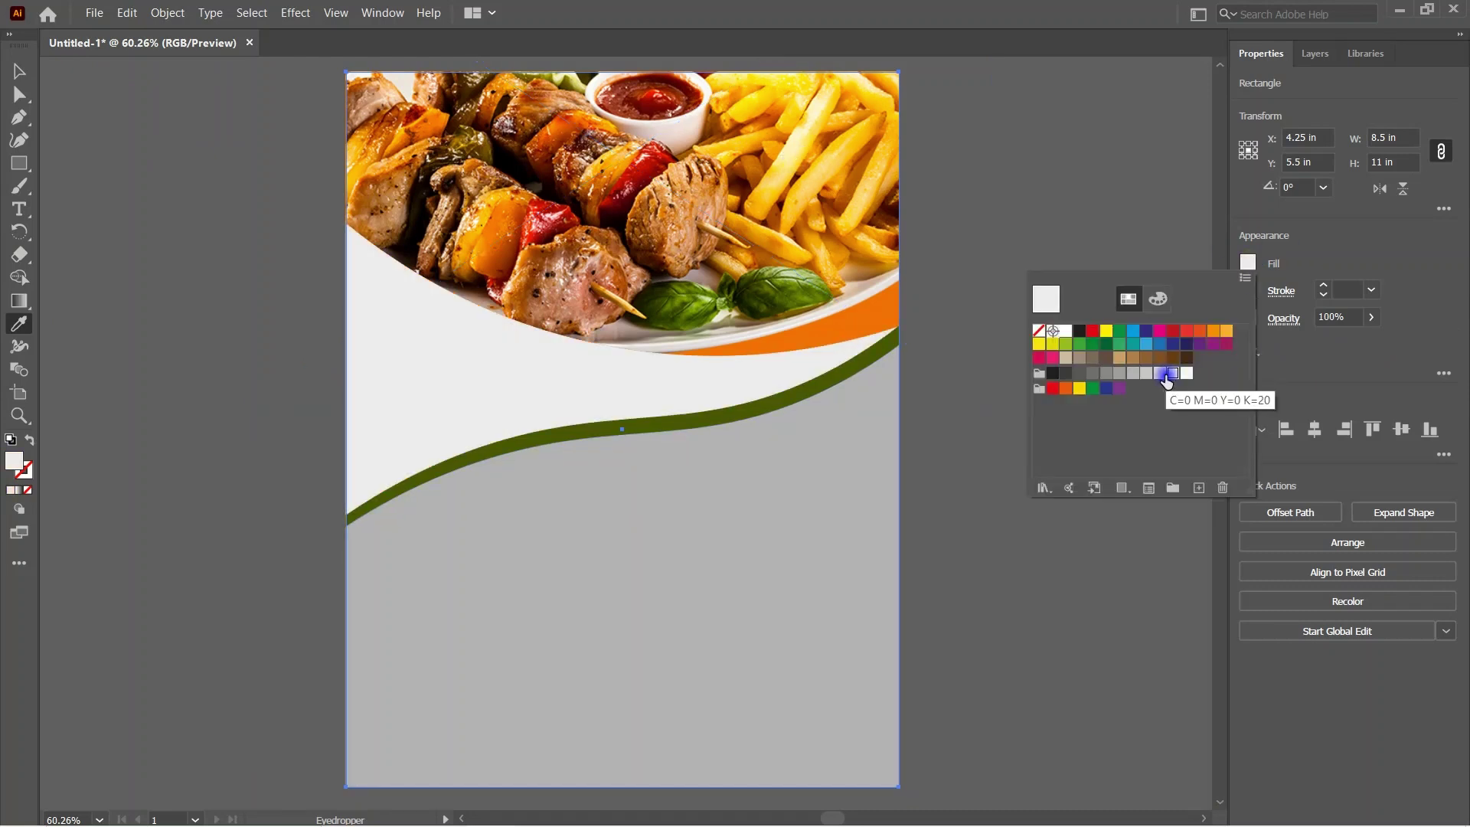
left_click(1161, 375)
left_click(1183, 375)
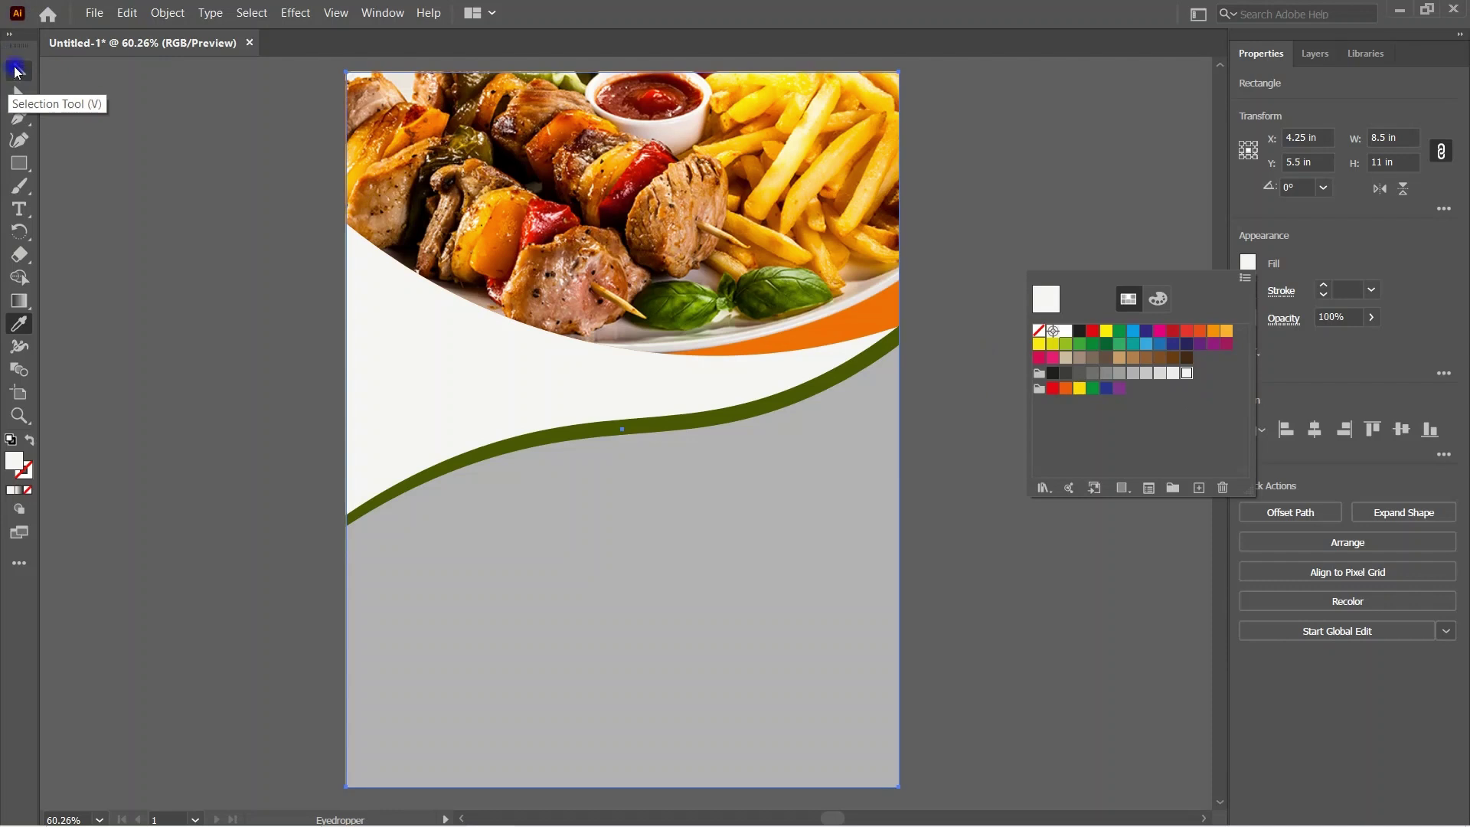
left_click(219, 317)
key("ctrl+z")
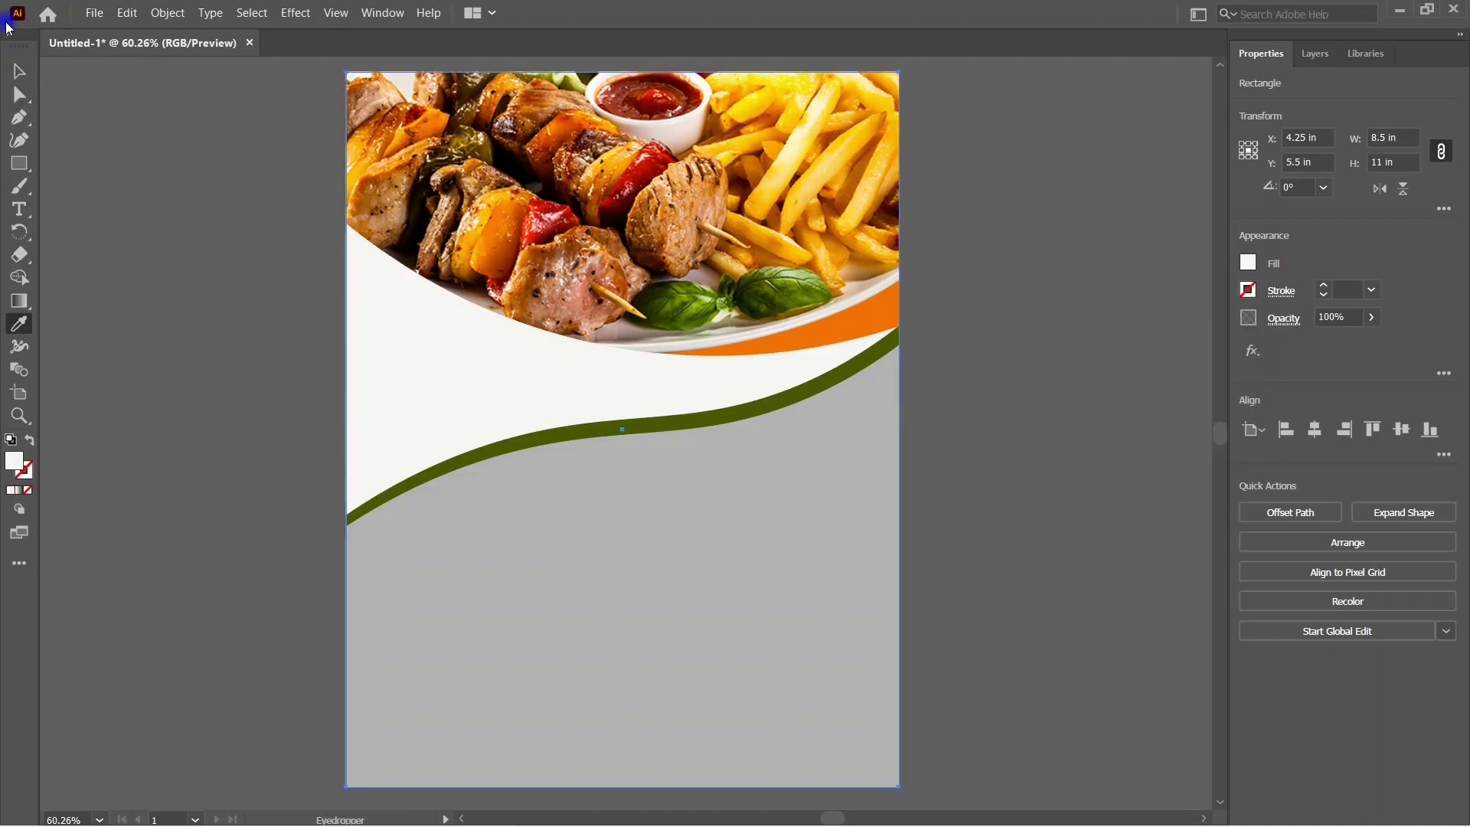
left_click(19, 70)
left_click(154, 262)
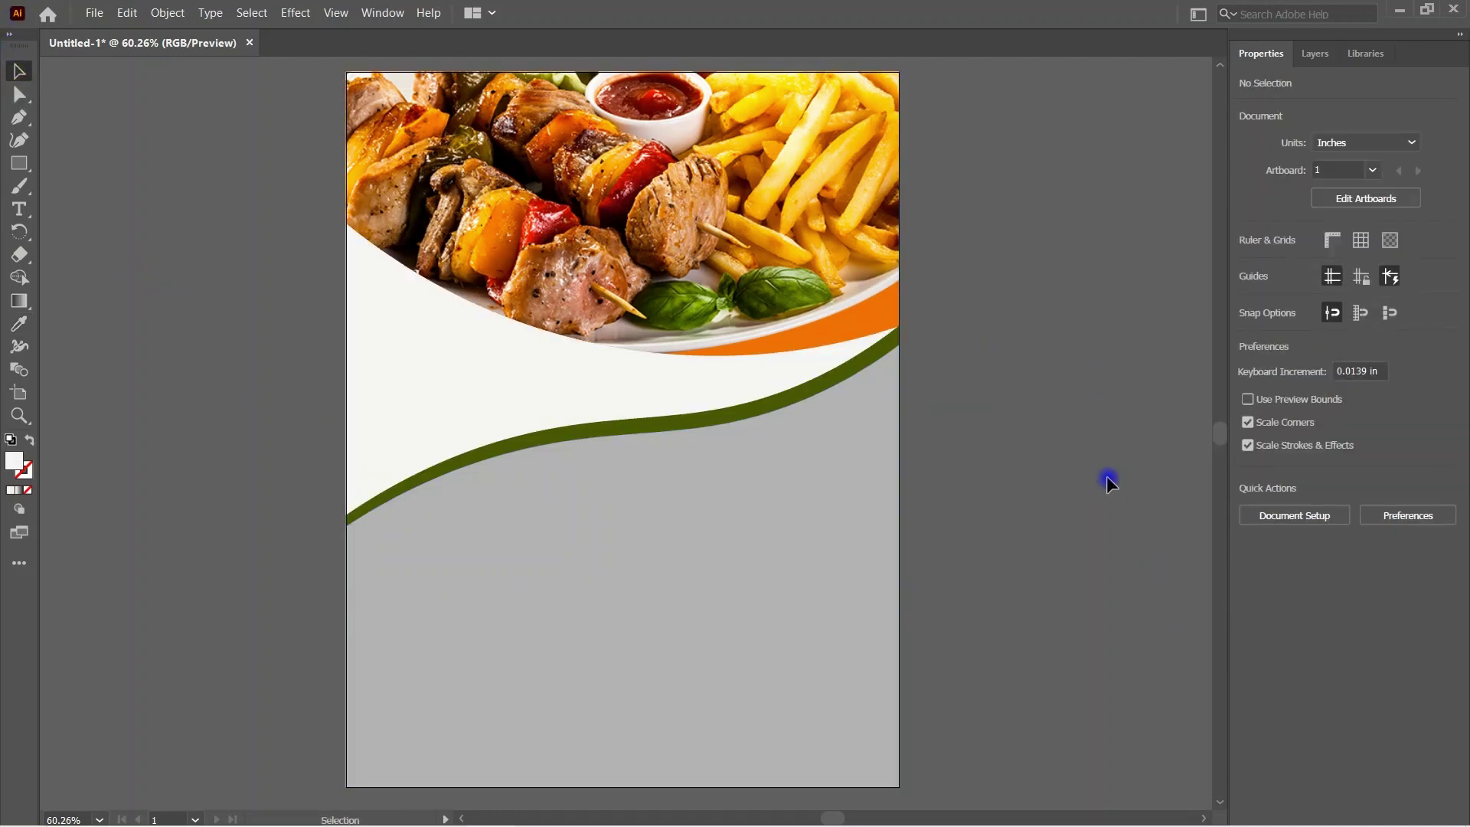
Step: Curvature-tool the green wave and grey shape's top edge into a thinner, even S-curve
left_click(636, 426)
left_click(29, 136)
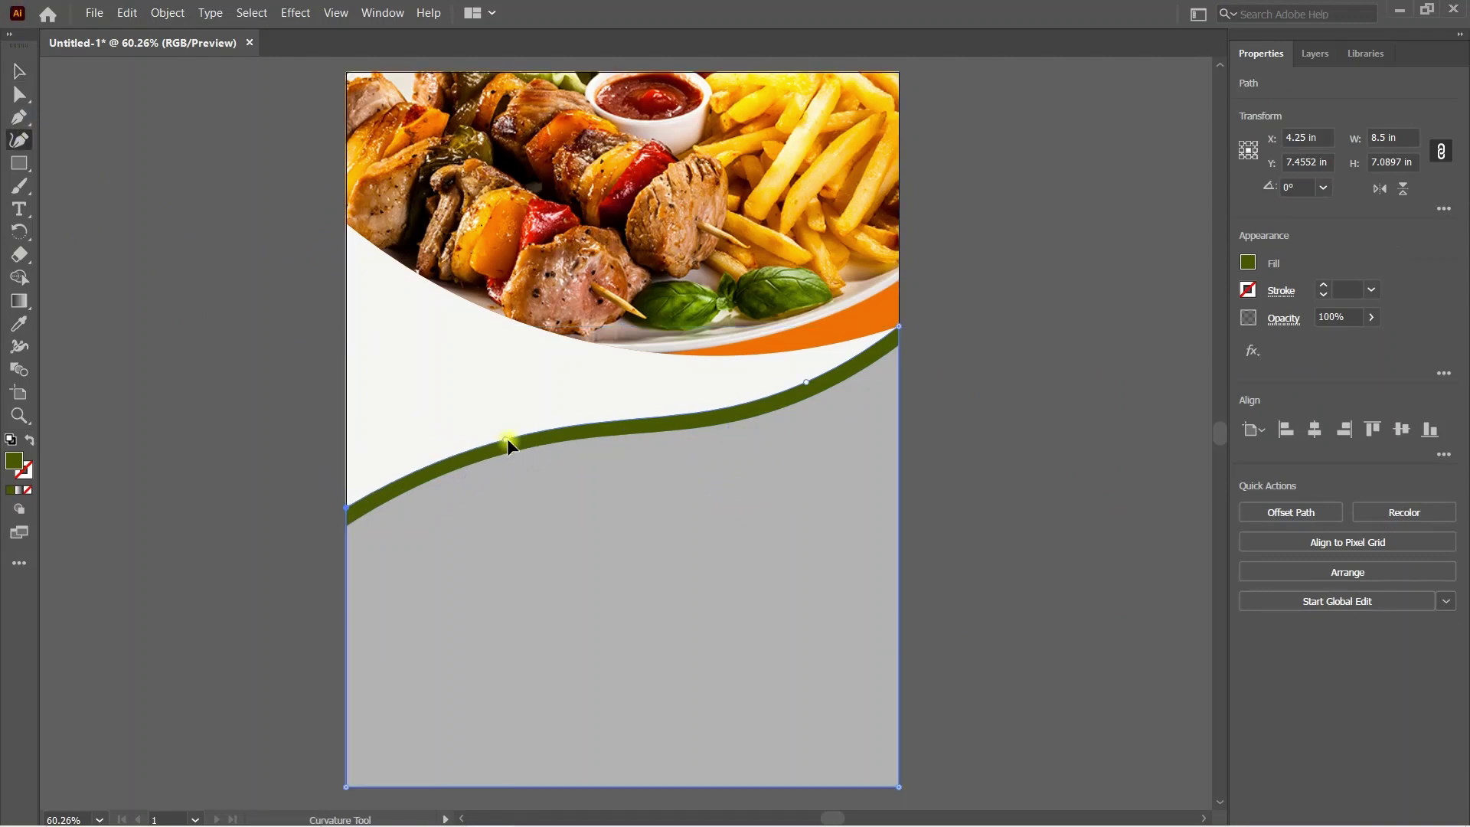
mouse_move(509, 439)
left_mouse_down()
mouse_move(437, 408)
mouse_move(452, 427)
left_mouse_up()
left_click(811, 390)
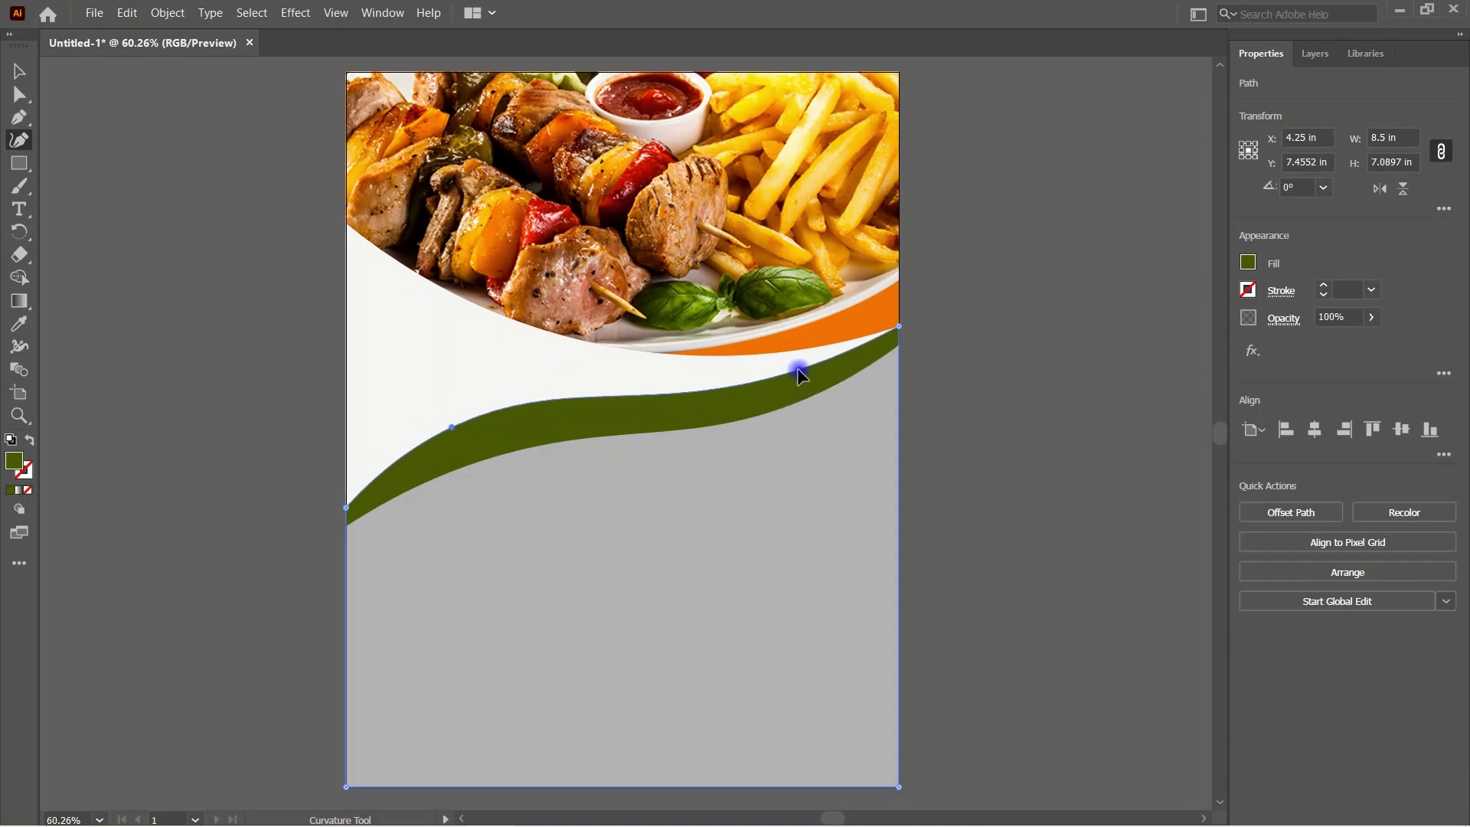
left_click_drag(808, 385, 797, 385)
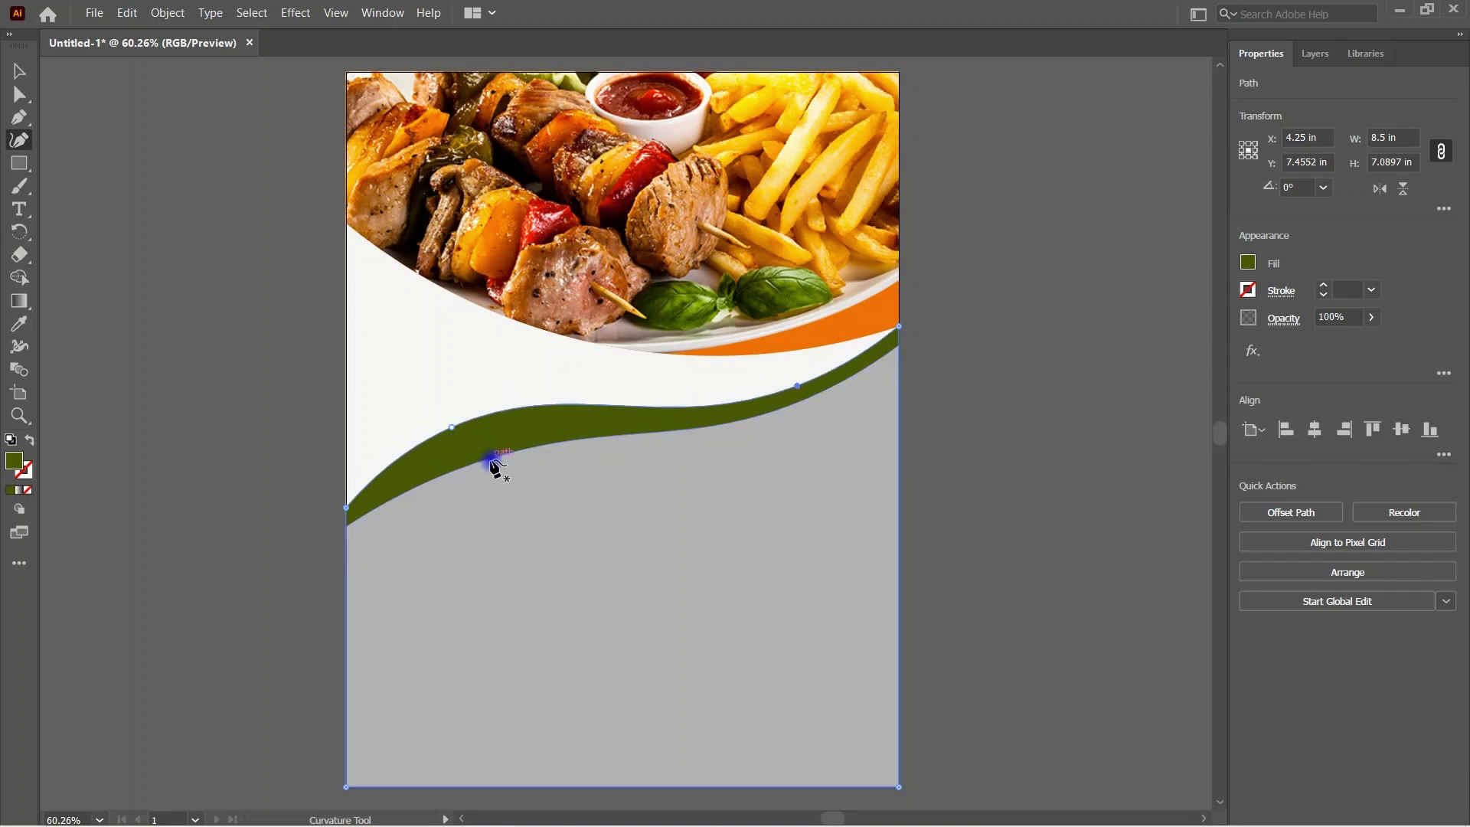
left_click(492, 457)
left_click(550, 441)
left_click_drag(503, 448, 464, 443)
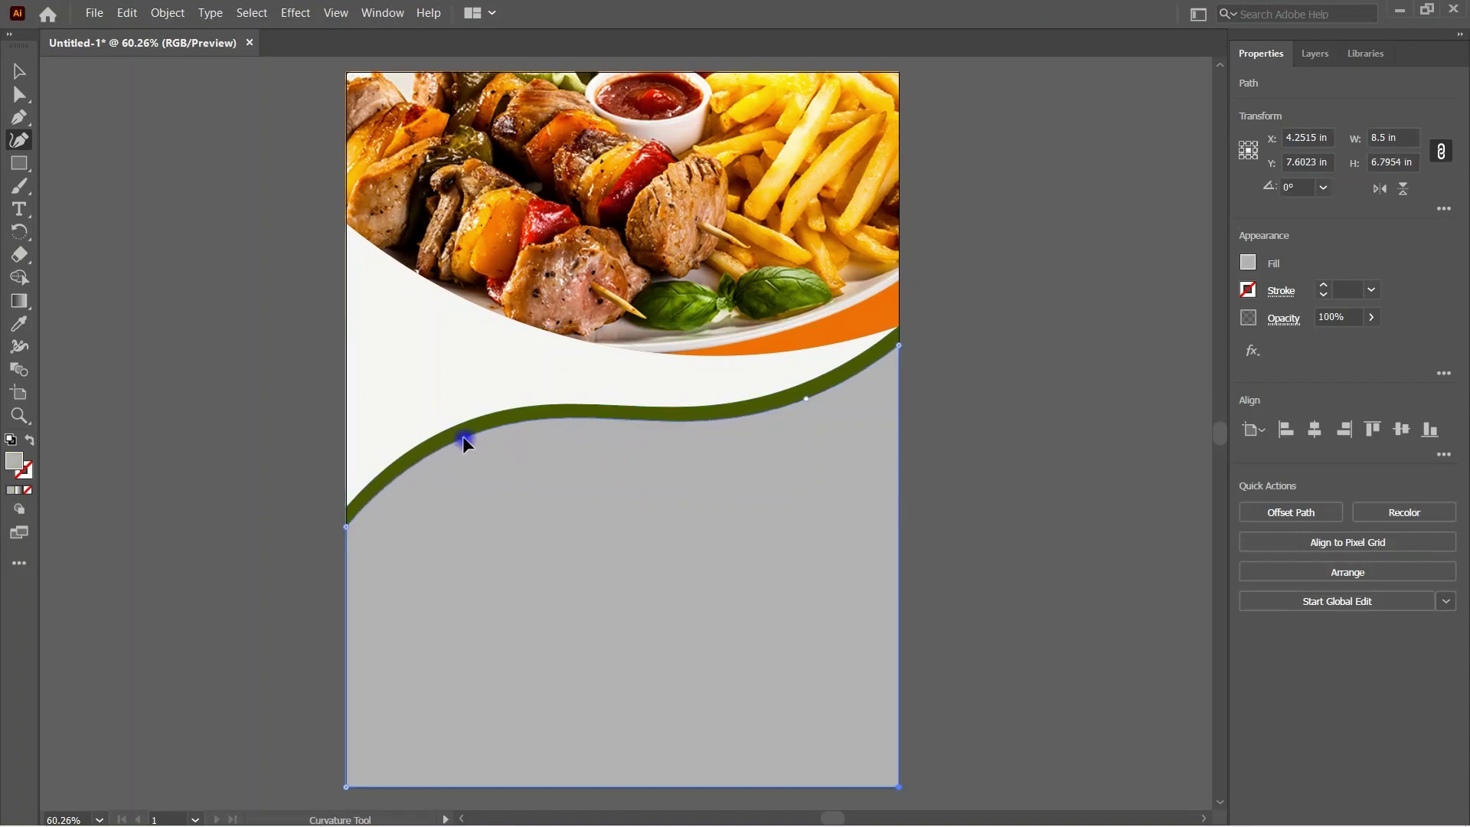
left_click(19, 71)
left_click(136, 215)
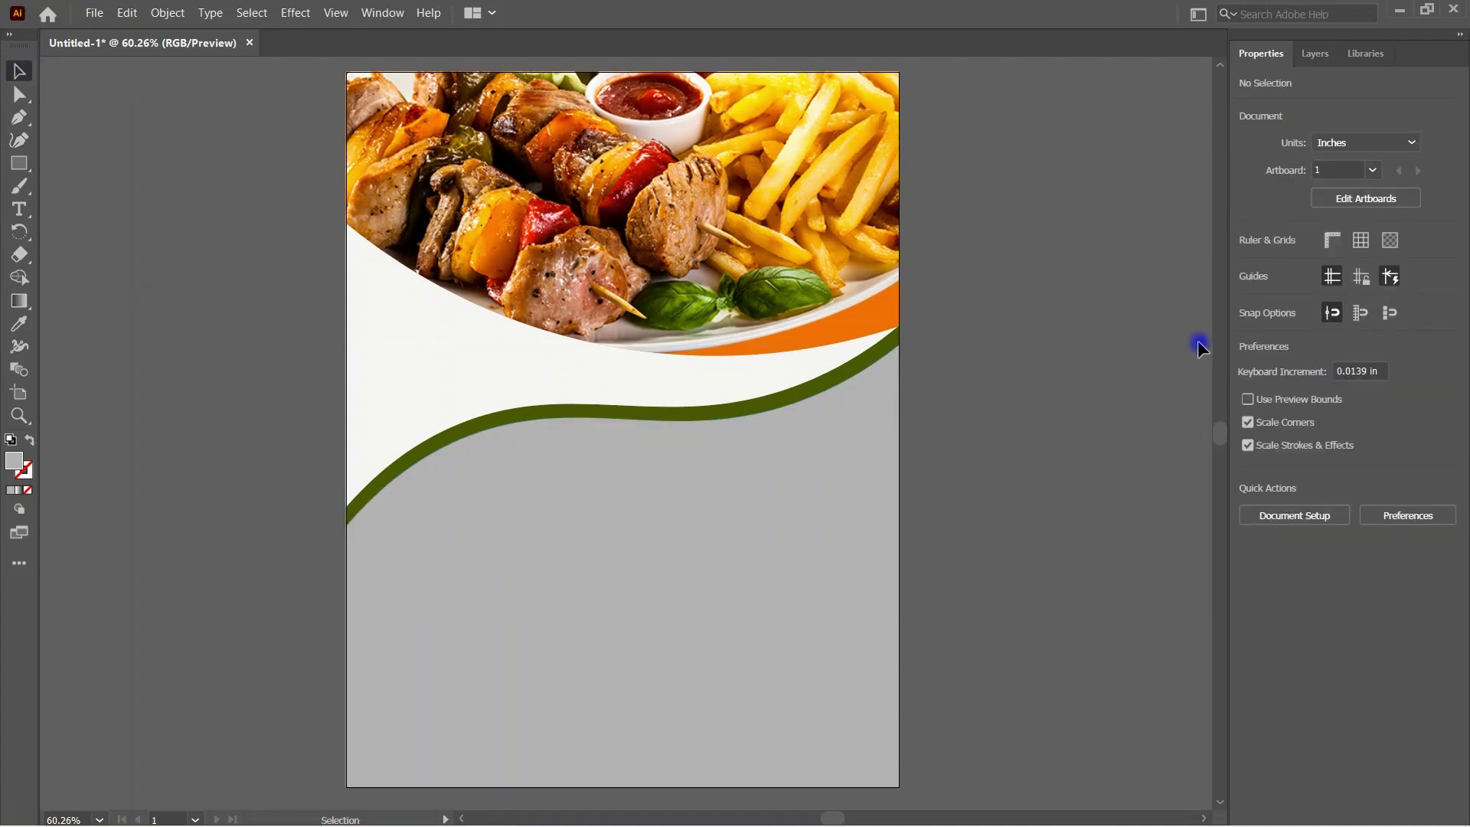
Step: Eyedropper the band's orange onto the grey lower shape, then open the downloaded food images folder
left_click(686, 550)
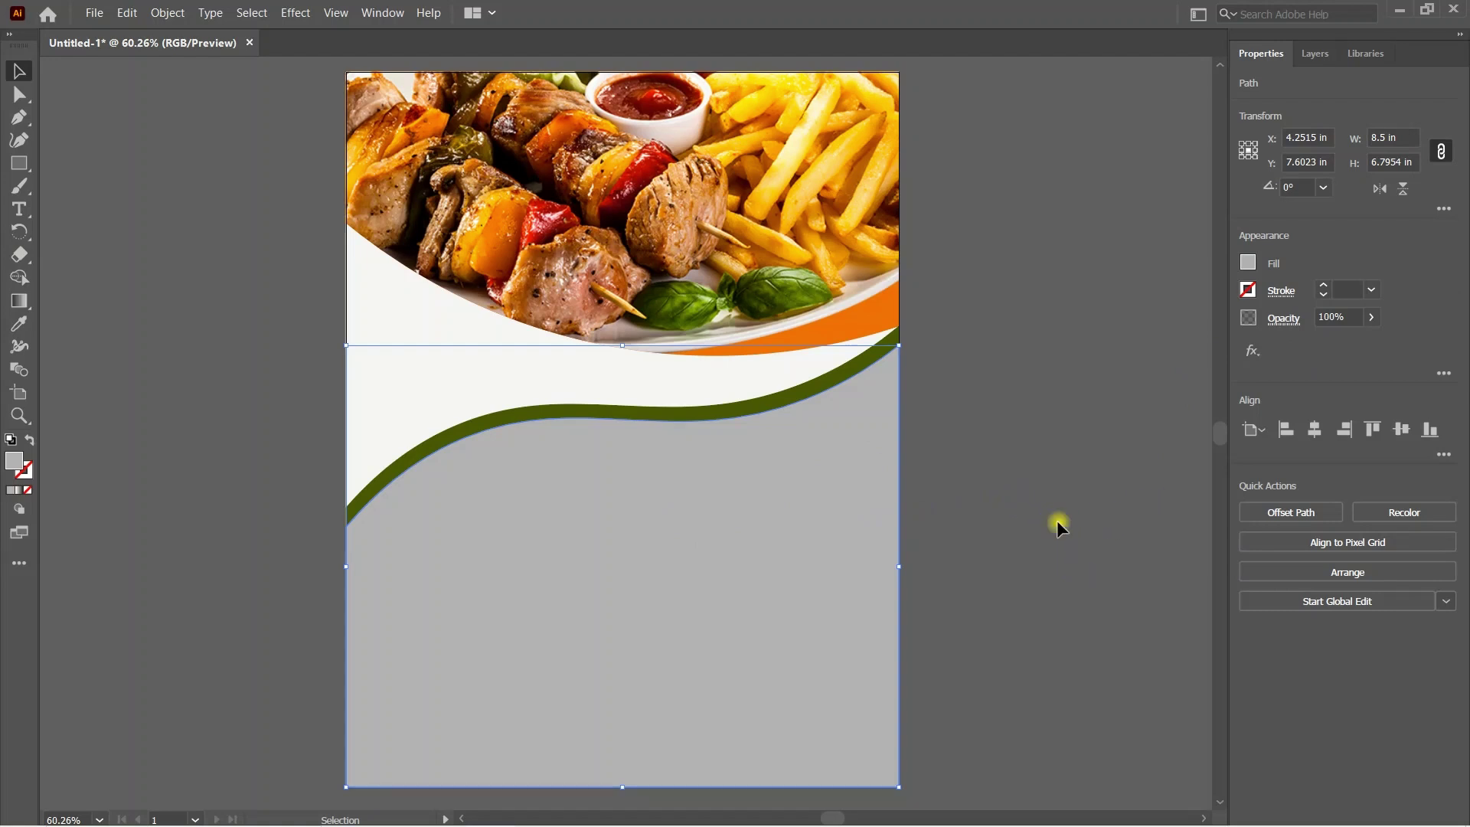
left_click(1058, 524)
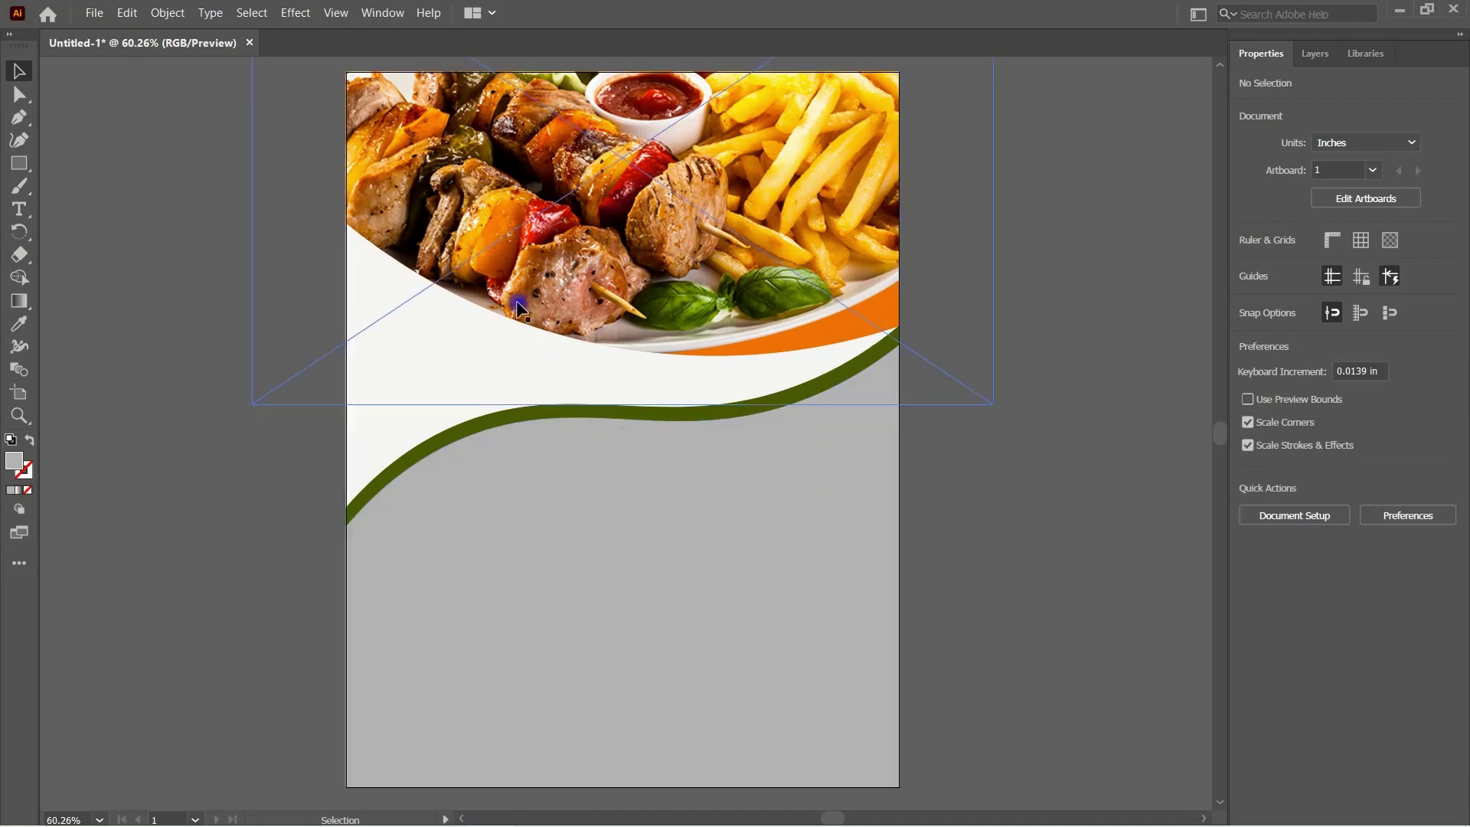
left_click(592, 582)
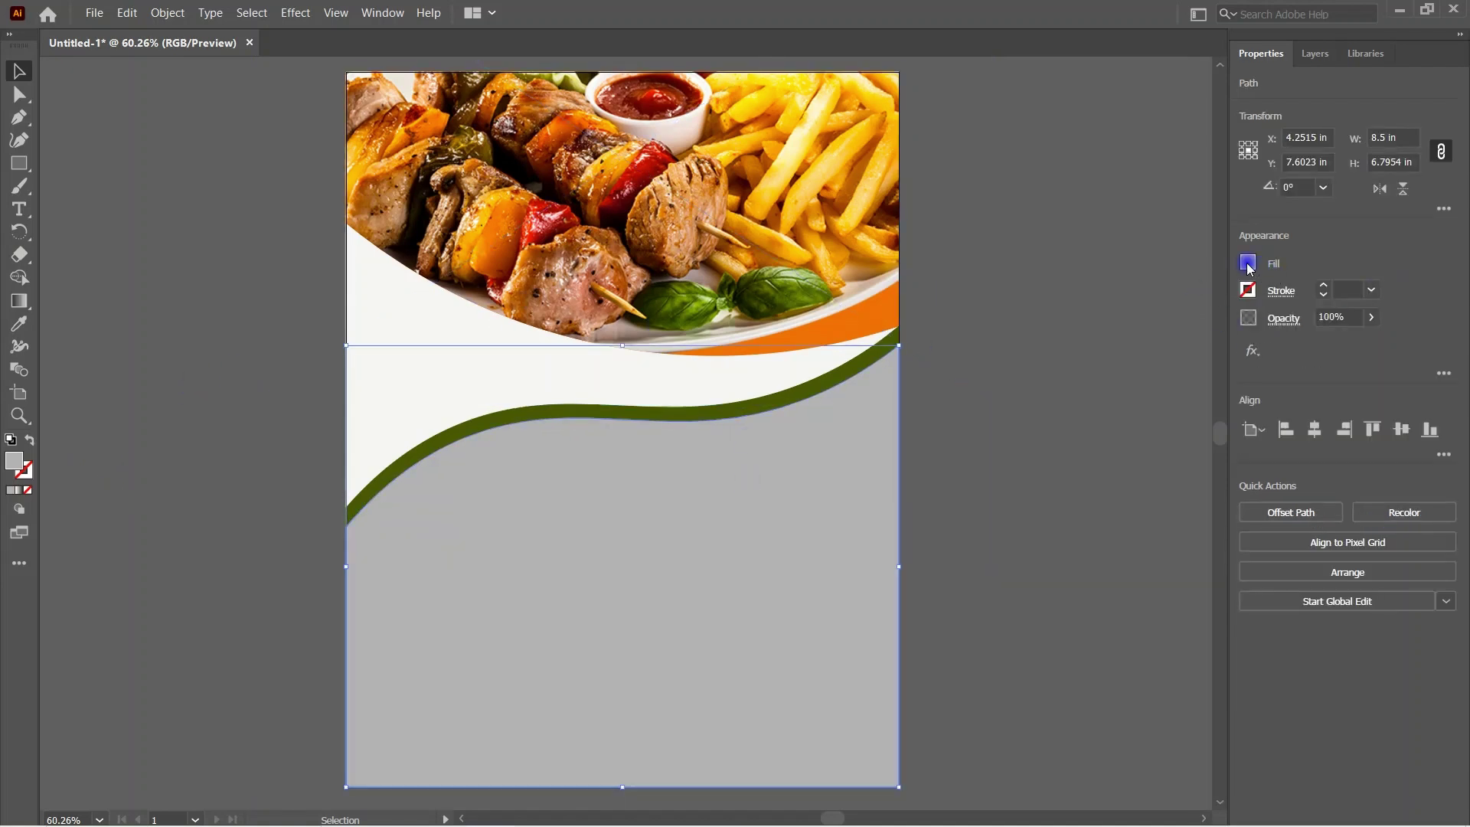
left_click(19, 323)
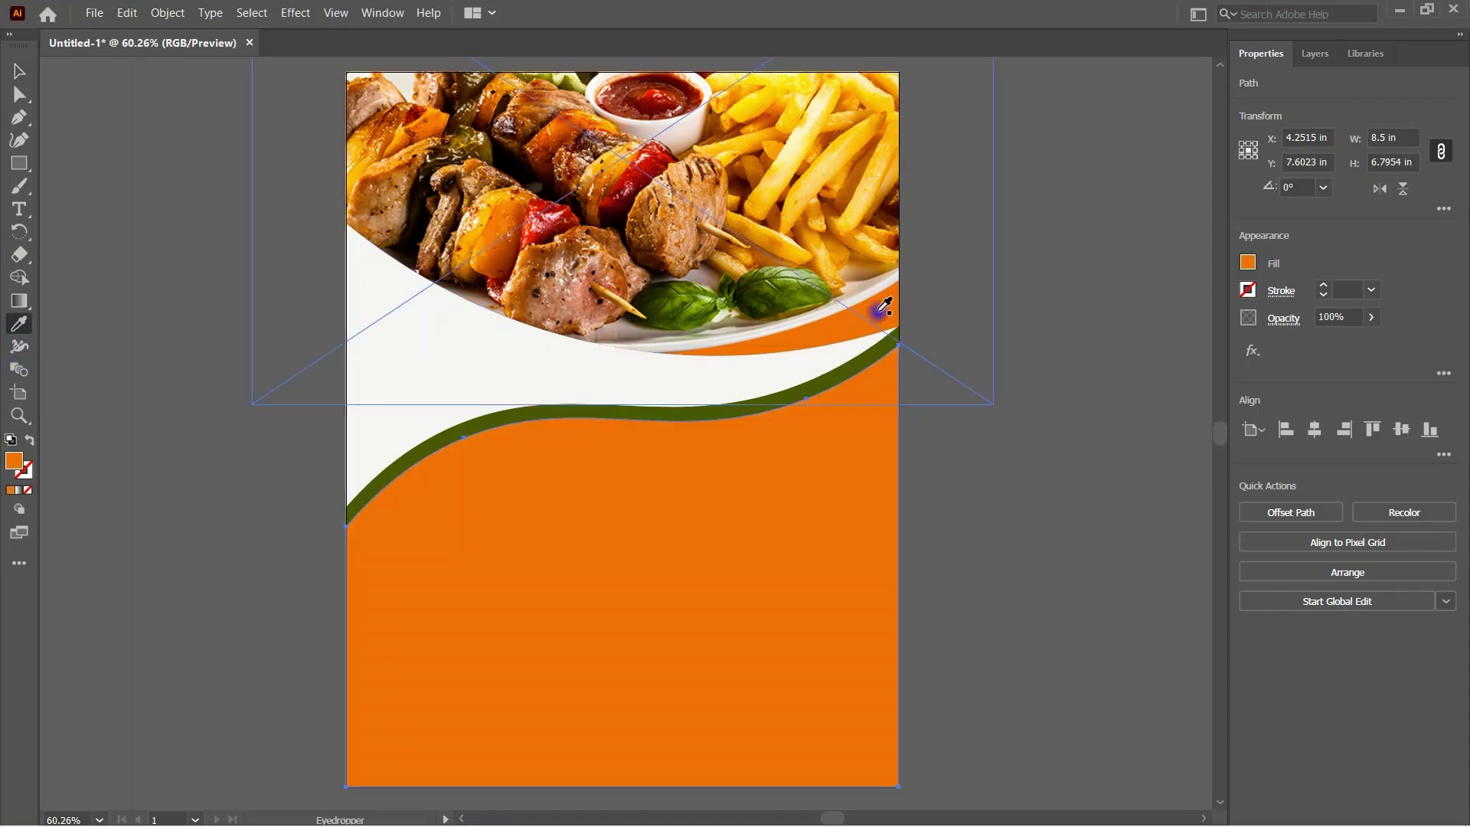
left_click(869, 320)
left_click(14, 76)
left_click(1174, 361)
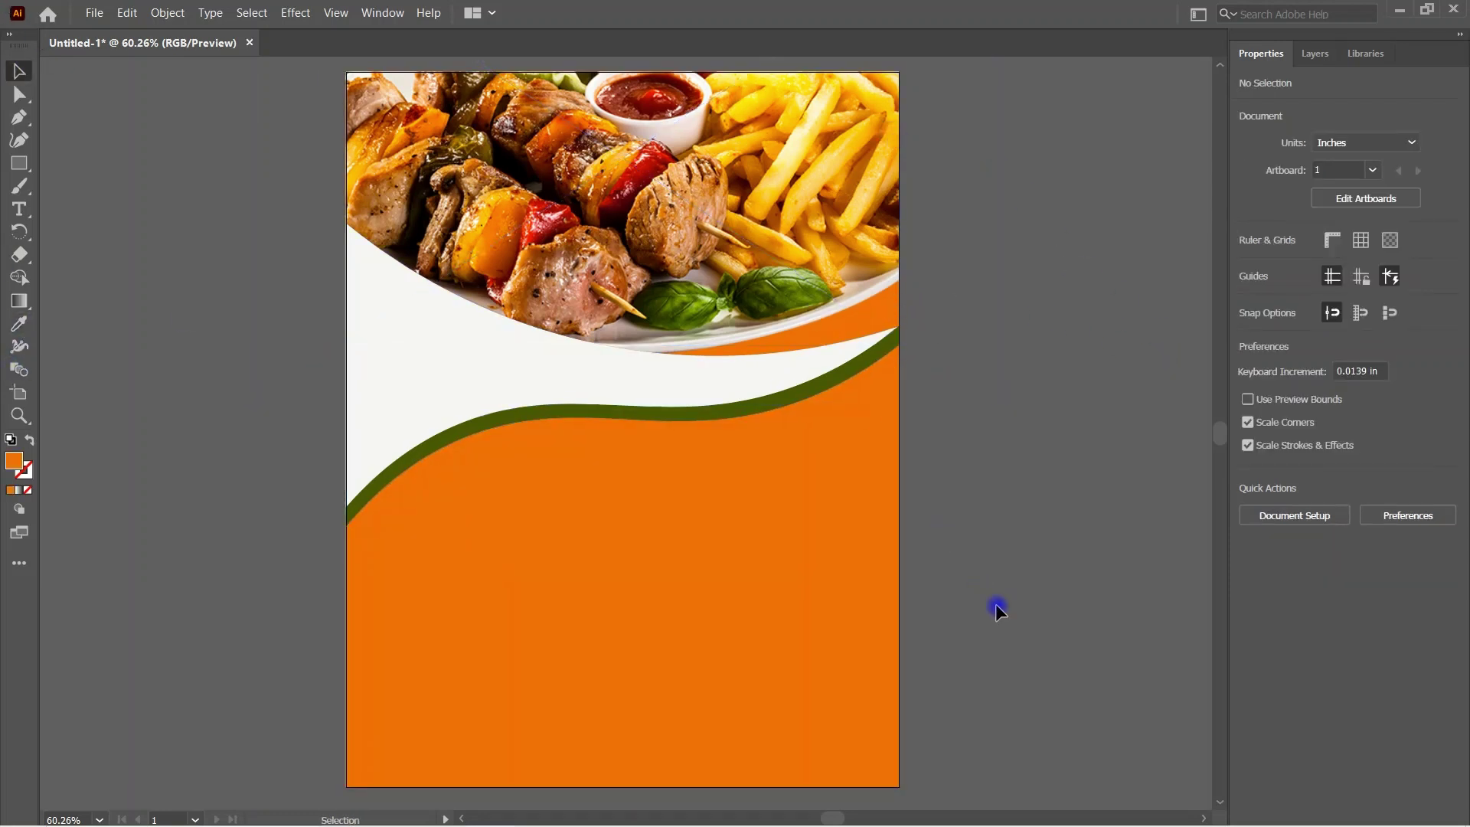
key("l")
left_click(347, 808)
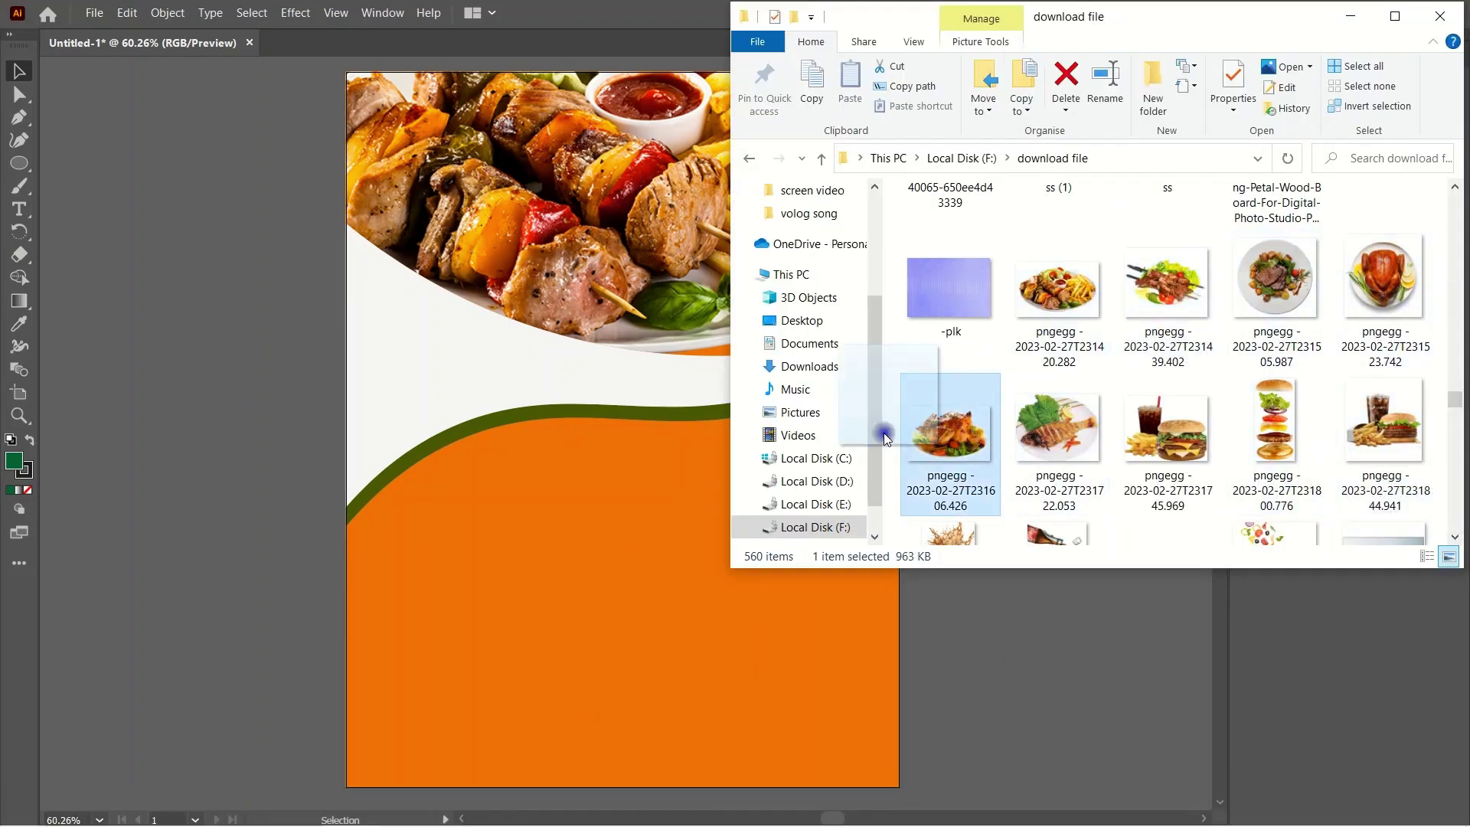
Step: Place the roast chicken PNG, scaled to about 4.70 x 3.13 in, on the orange lower right
left_click_drag(949, 429, 717, 580)
left_click(1351, 15)
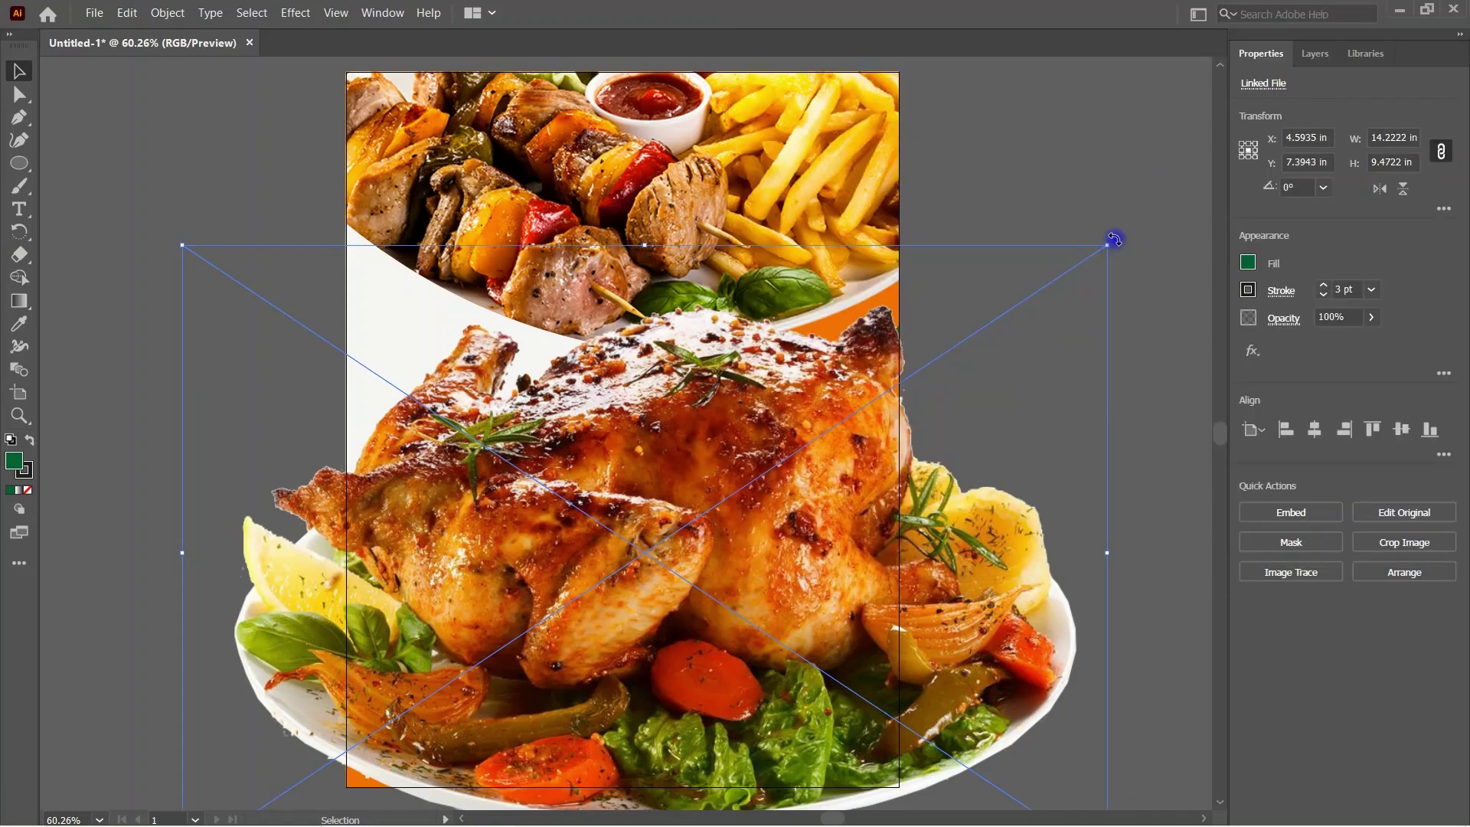
mouse_move(1107, 245)
left_mouse_down()
mouse_move(810, 352)
mouse_move(781, 433)
left_mouse_up()
left_click_drag(605, 483, 706, 498)
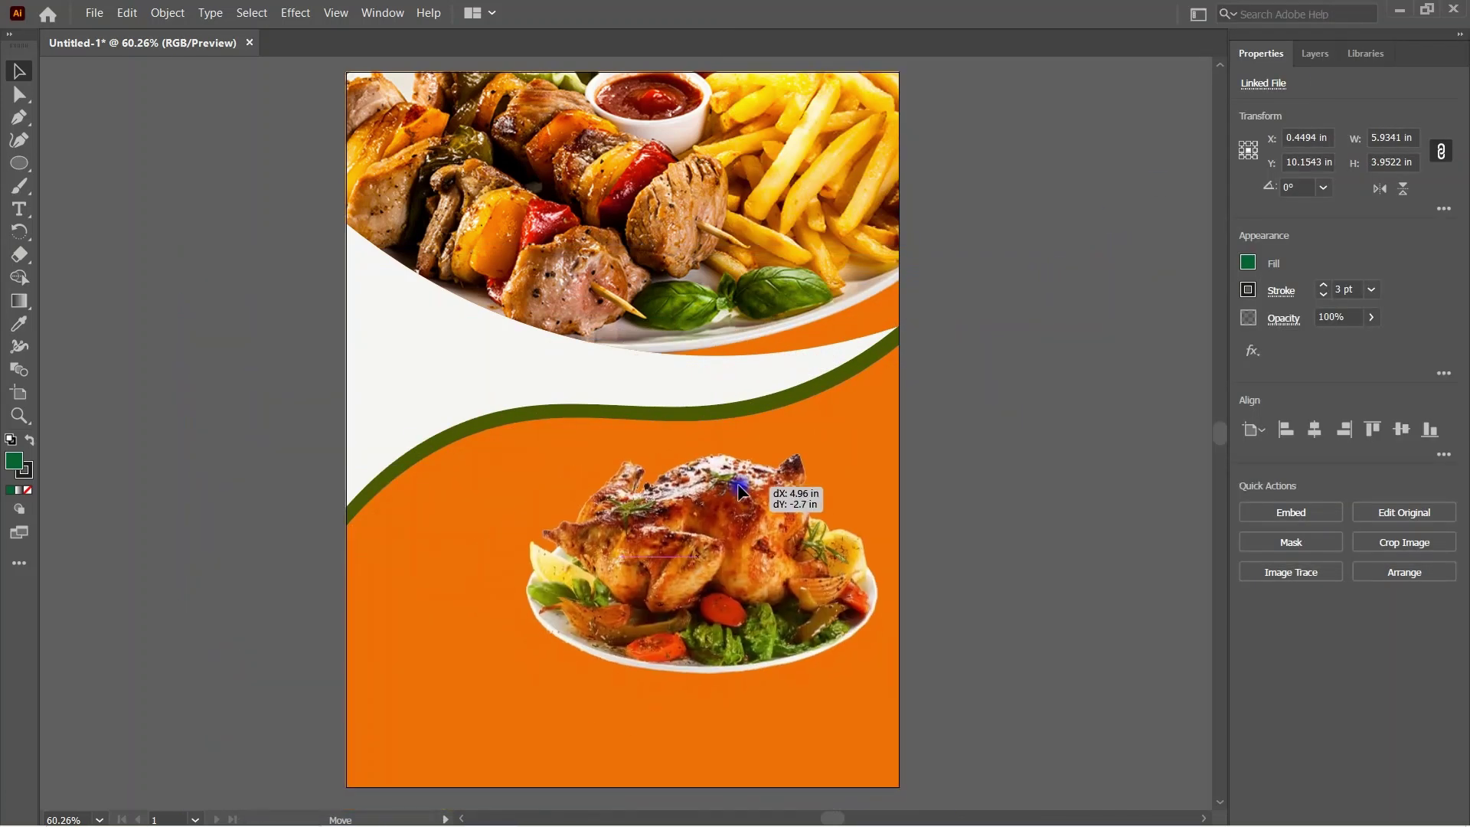
left_click_drag(701, 428, 700, 481)
left_click_drag(712, 574, 724, 593)
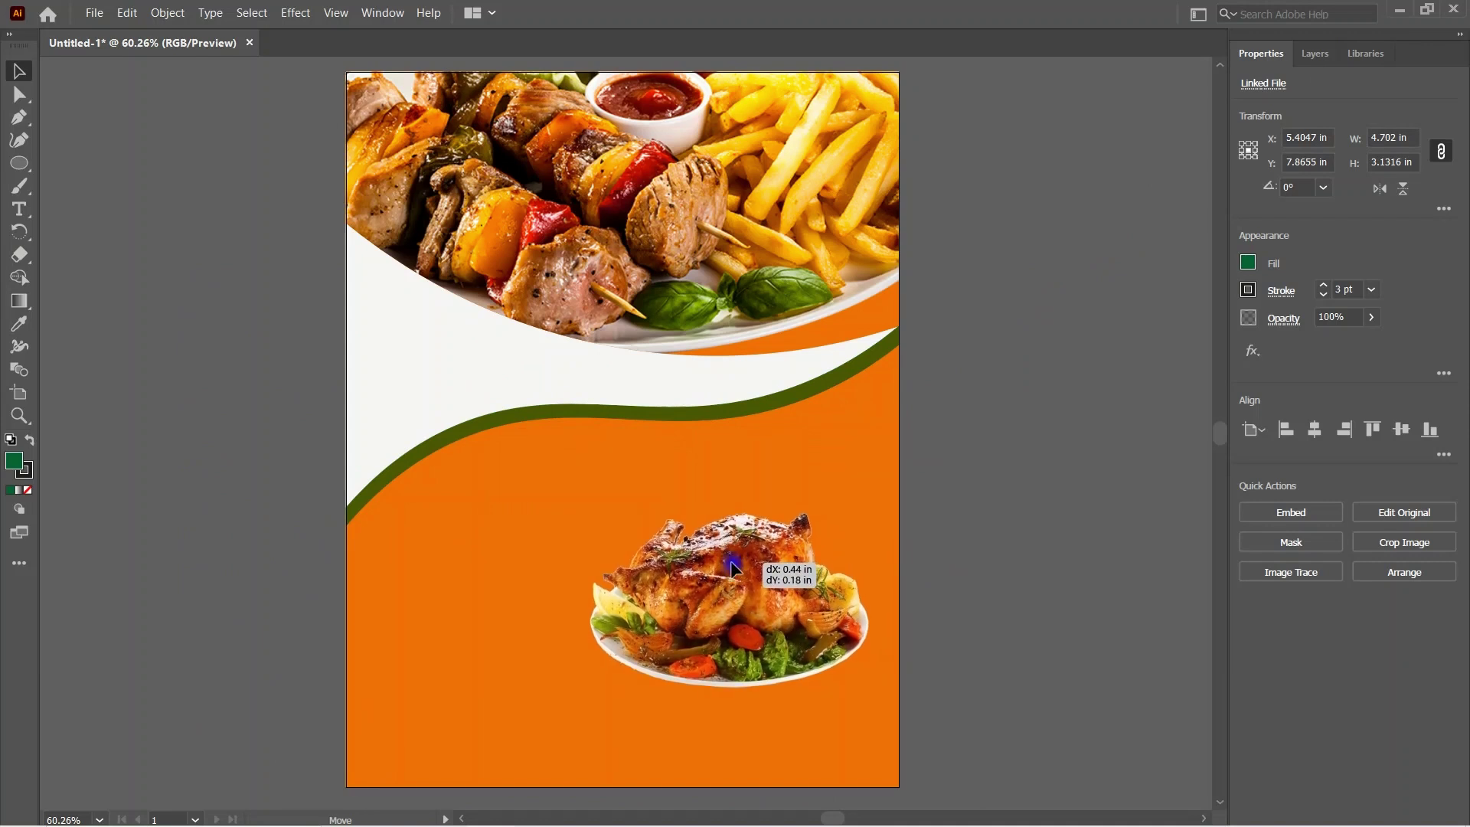
left_click(295, 12)
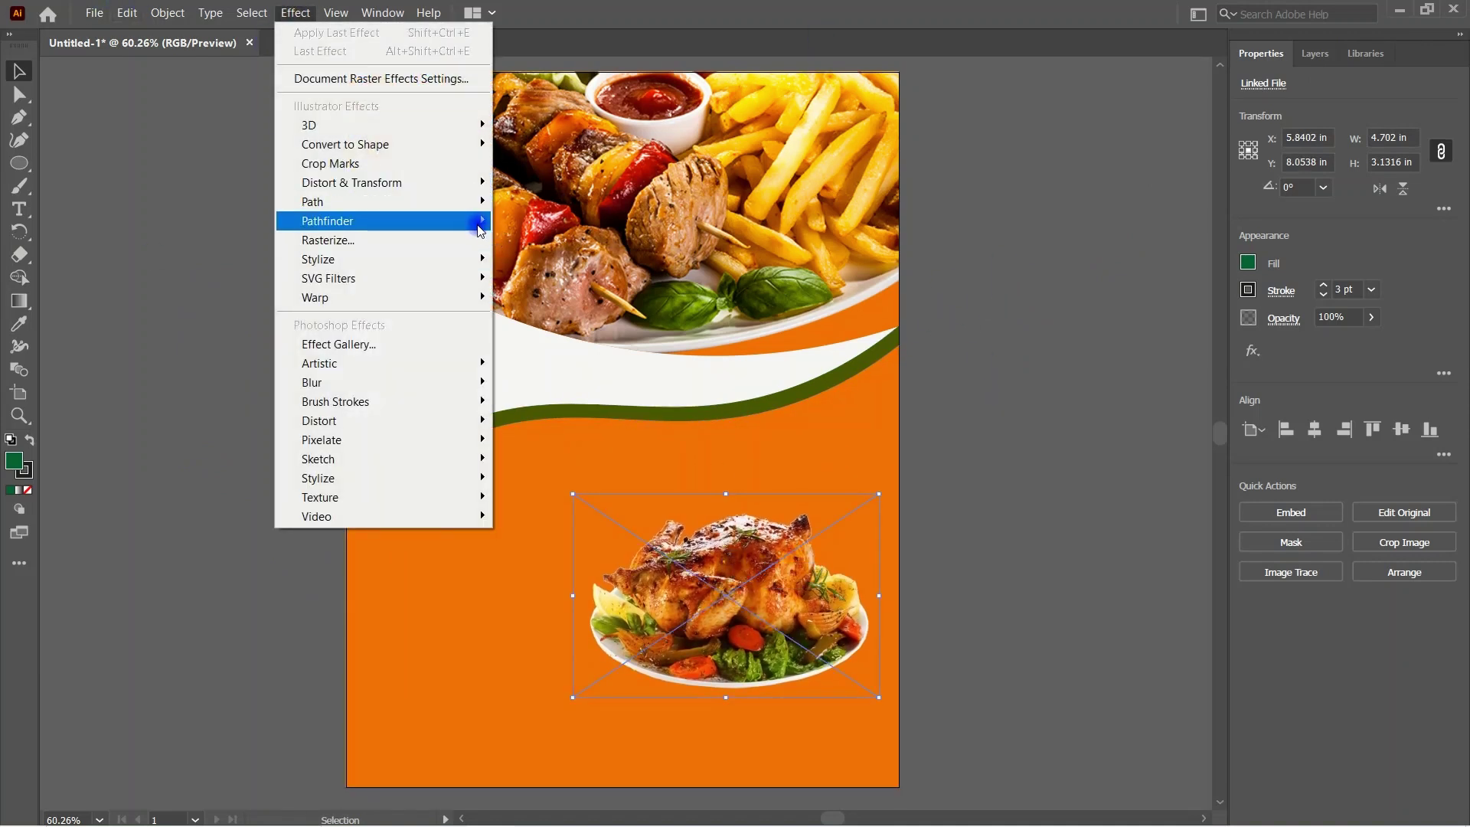
Step: Add a Multiply drop shadow: X 0, Y 0.375 in, blur 0.125 in, 42% opacity
mouse_move(319, 259)
left_click(536, 259)
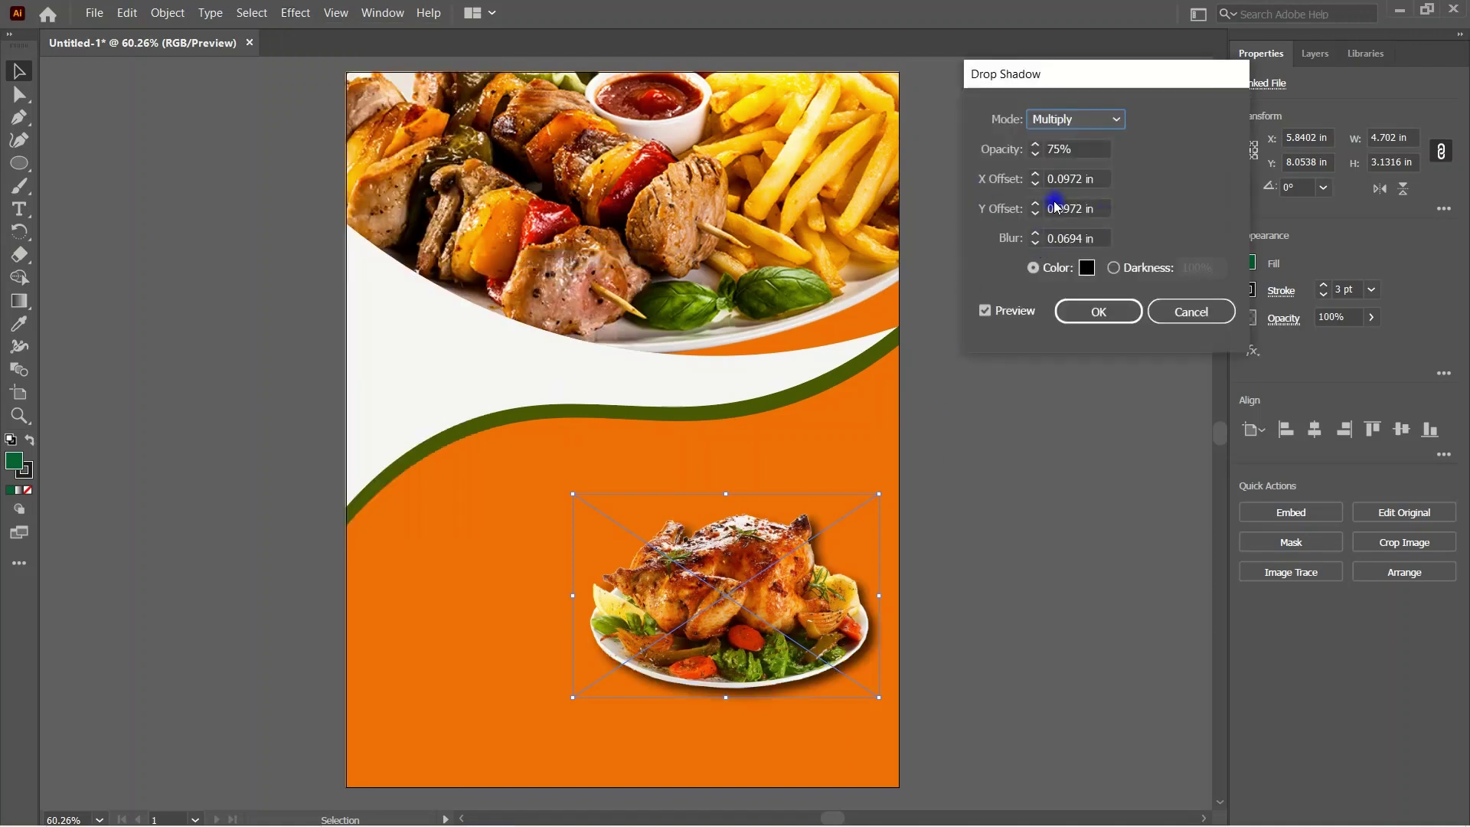
left_click(1035, 234)
left_click(1035, 204)
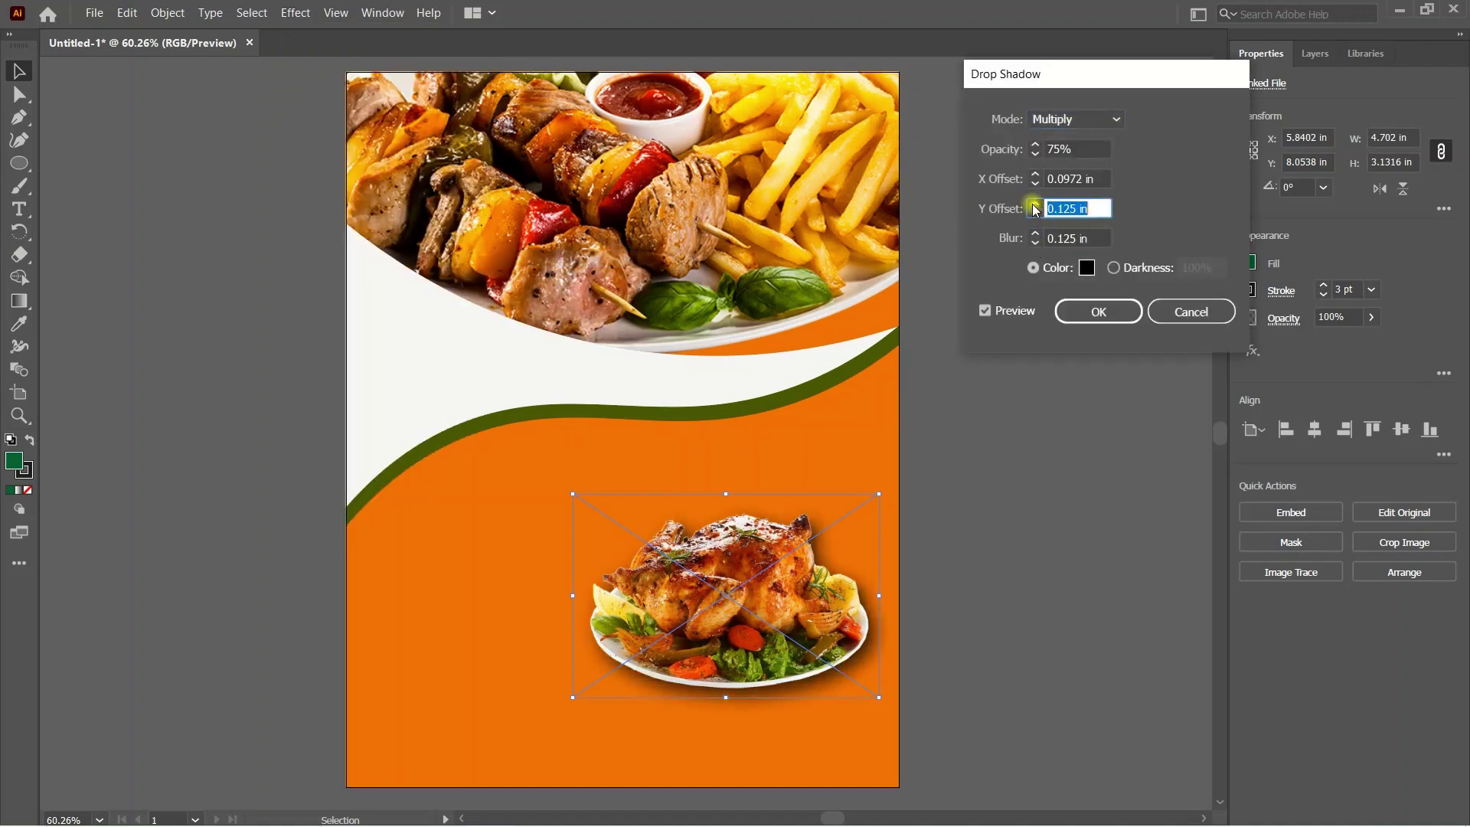
left_click(1035, 205)
left_click(1035, 185)
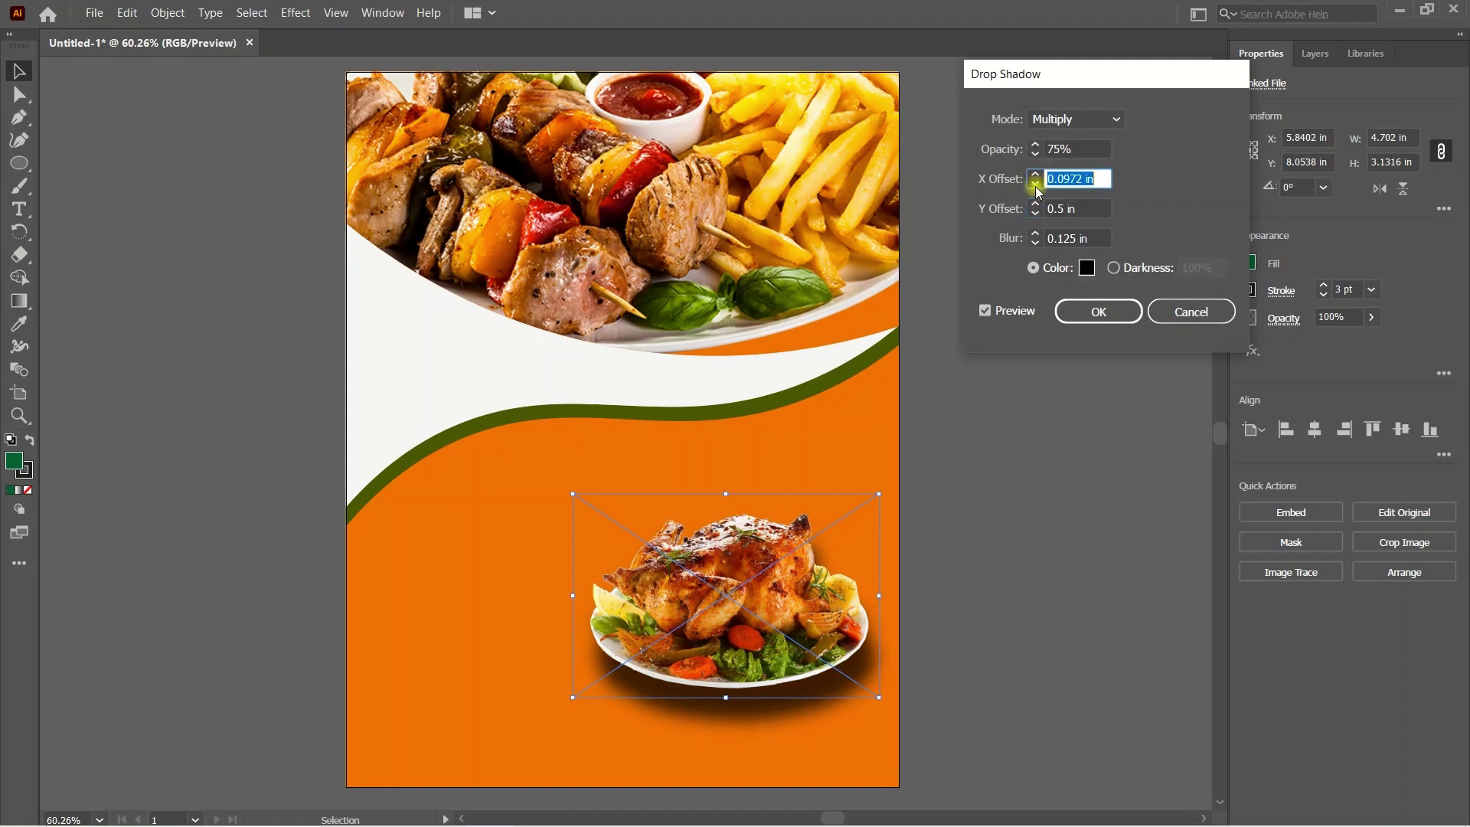
type("0")
left_click(1035, 148)
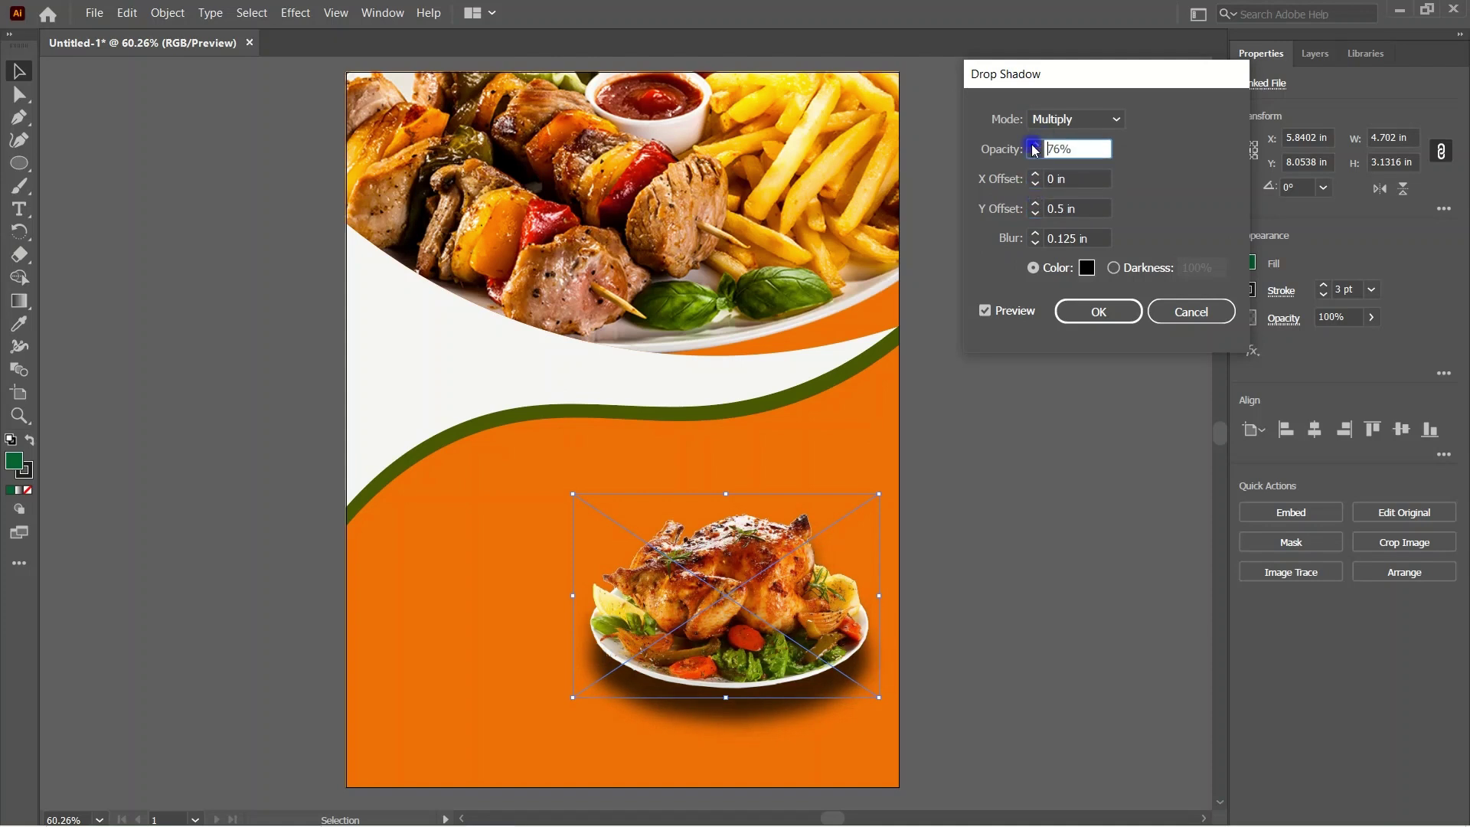
left_click(1035, 149)
left_click(1036, 213)
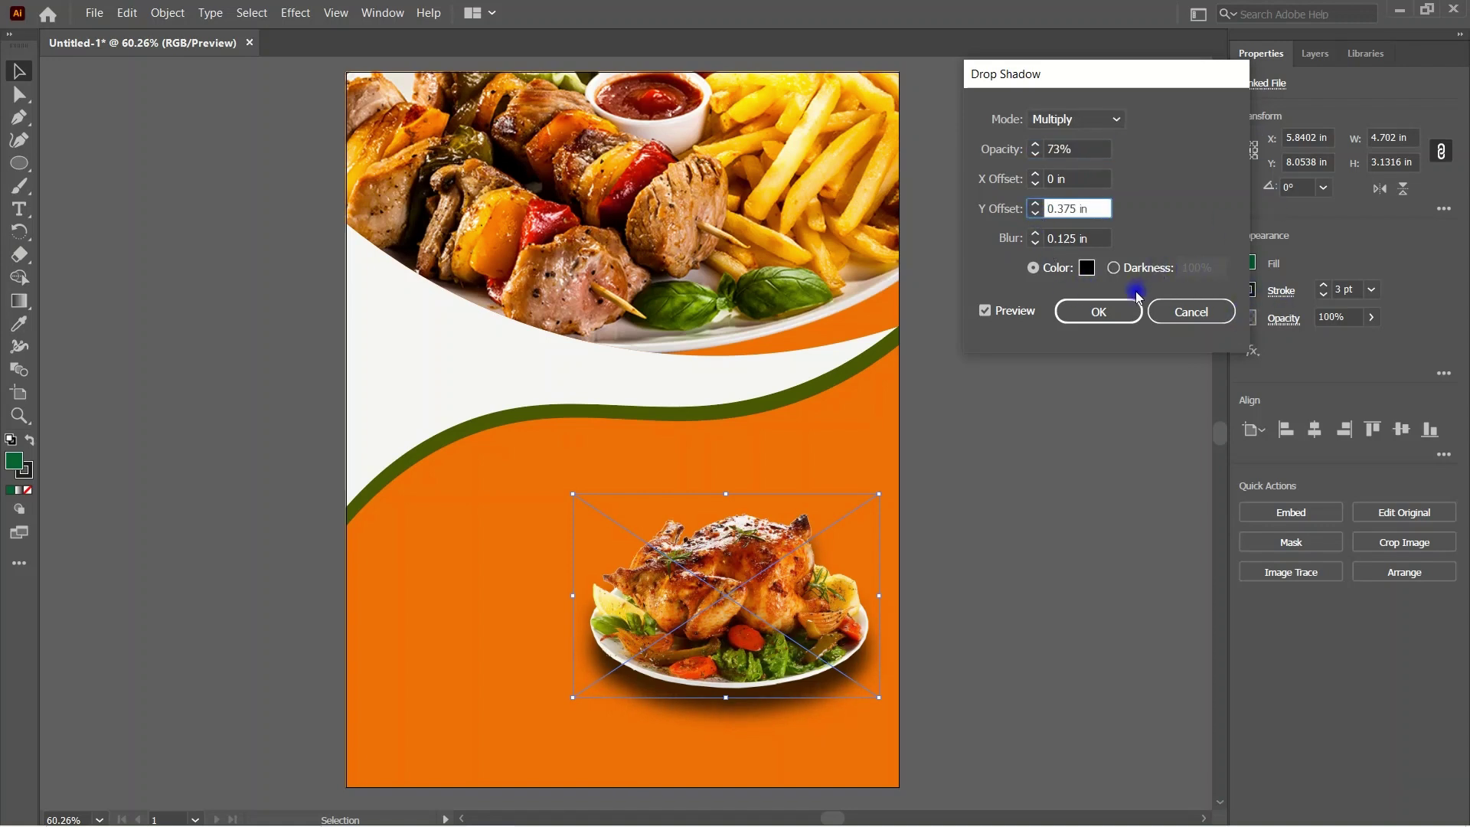
left_click(1116, 120)
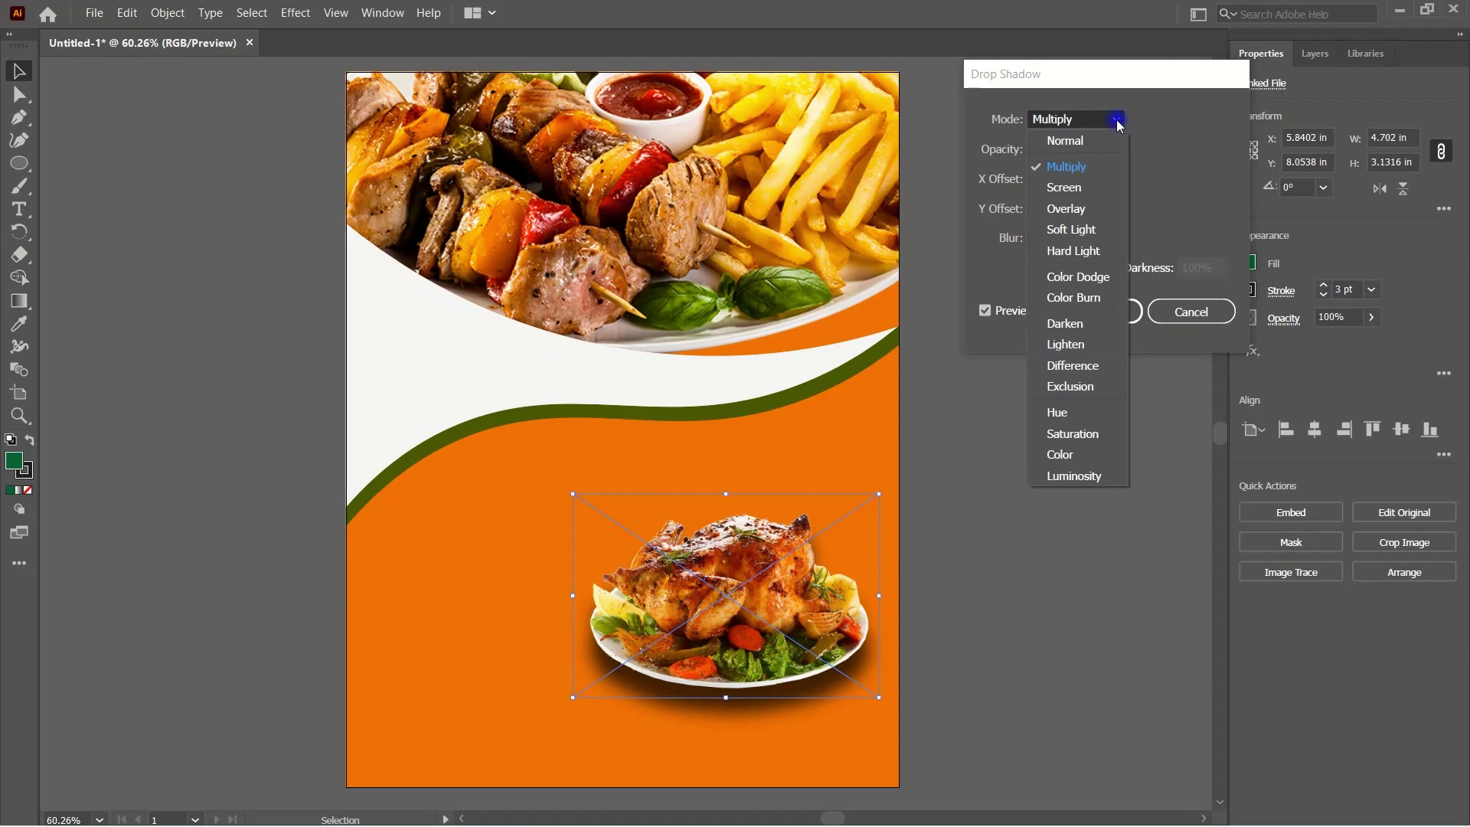
left_click(1115, 123)
left_click(1035, 154)
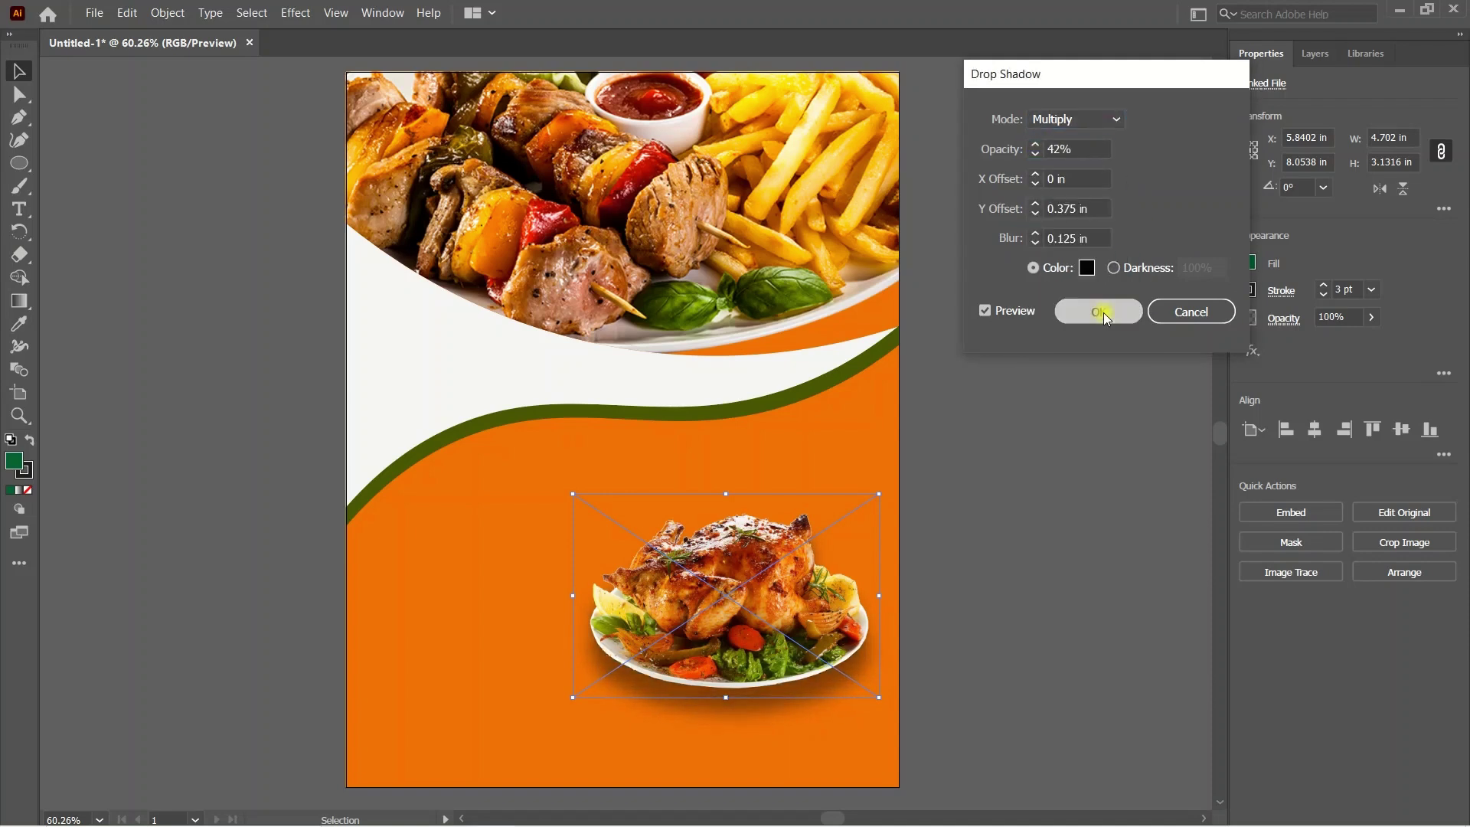
left_click(1099, 311)
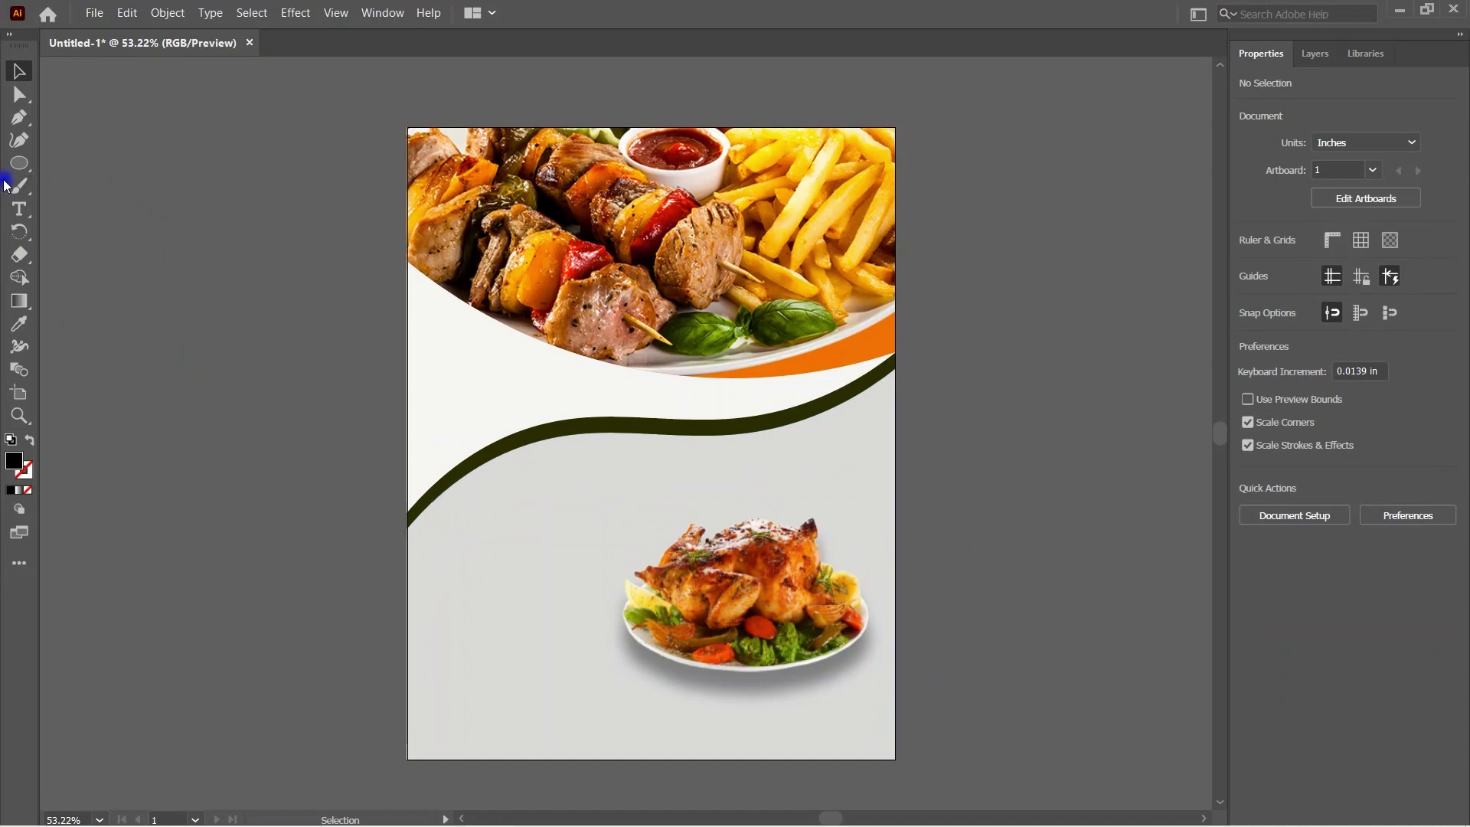
Step: Add the text 'FOOD' in the lower area and fill it green
key("t")
left_click(501, 483)
key("BackSpace")
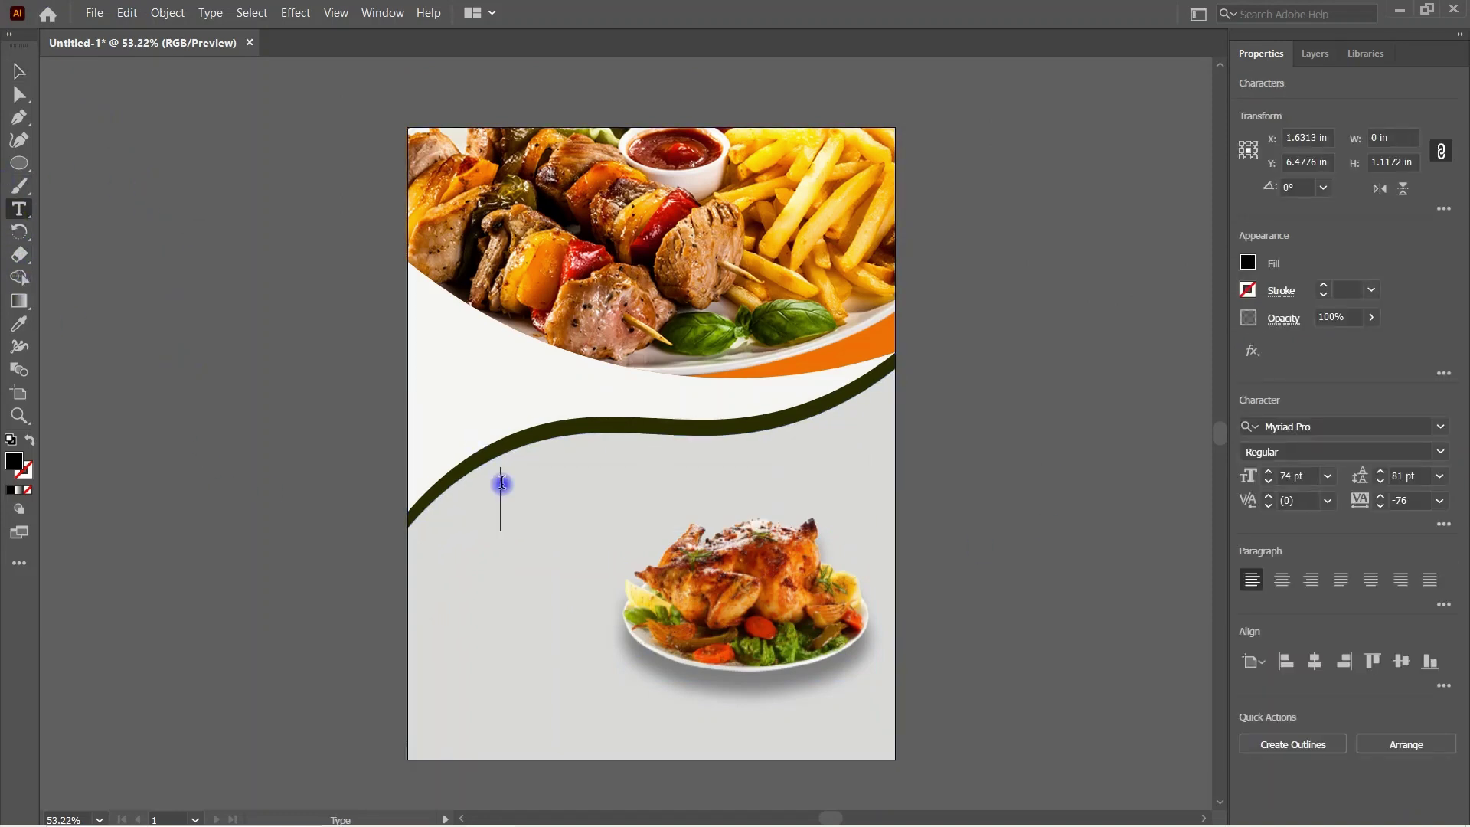
type("FOOD")
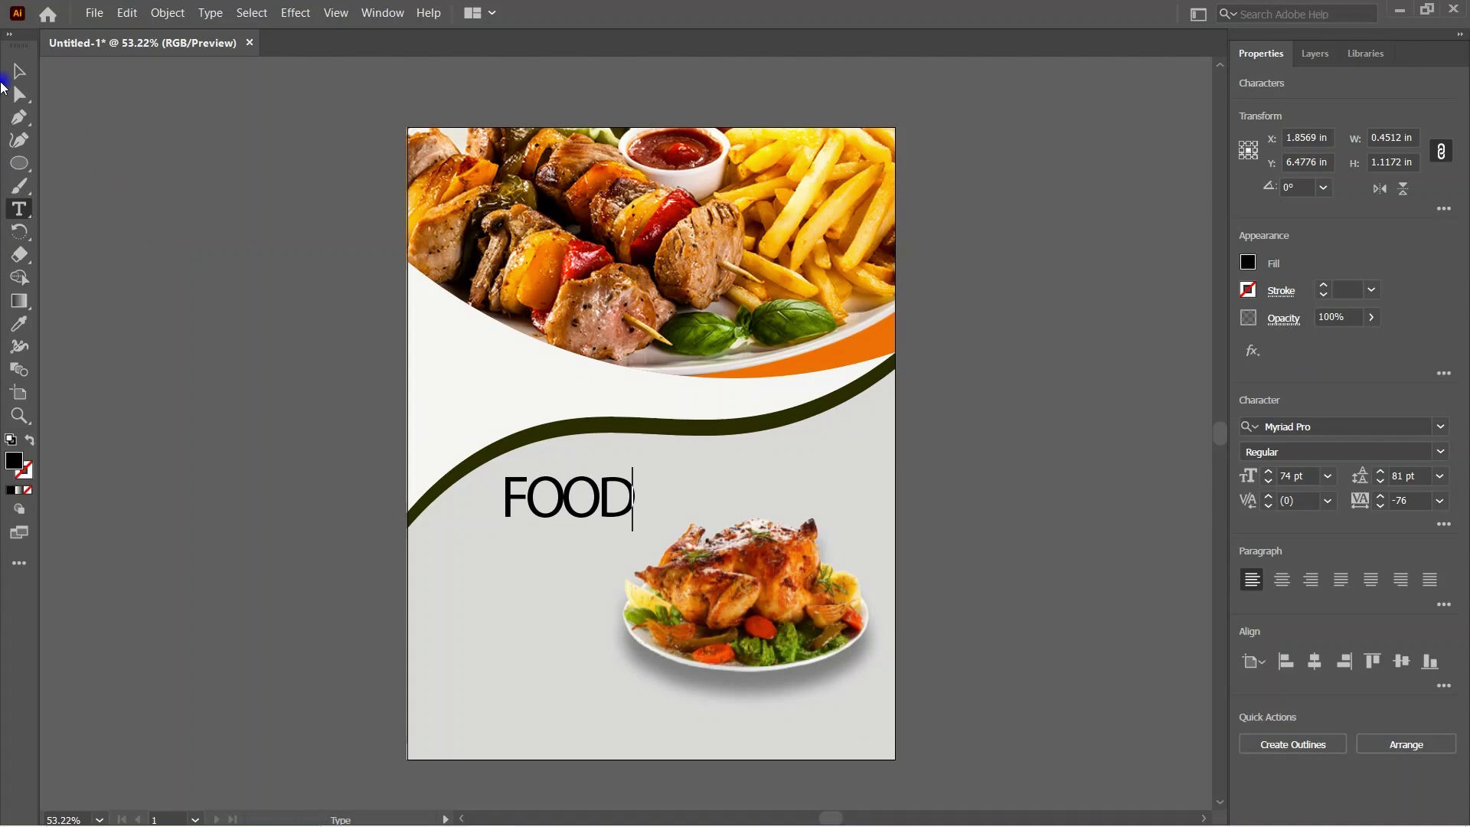
key("Escape")
left_click(105, 250)
left_click(605, 498)
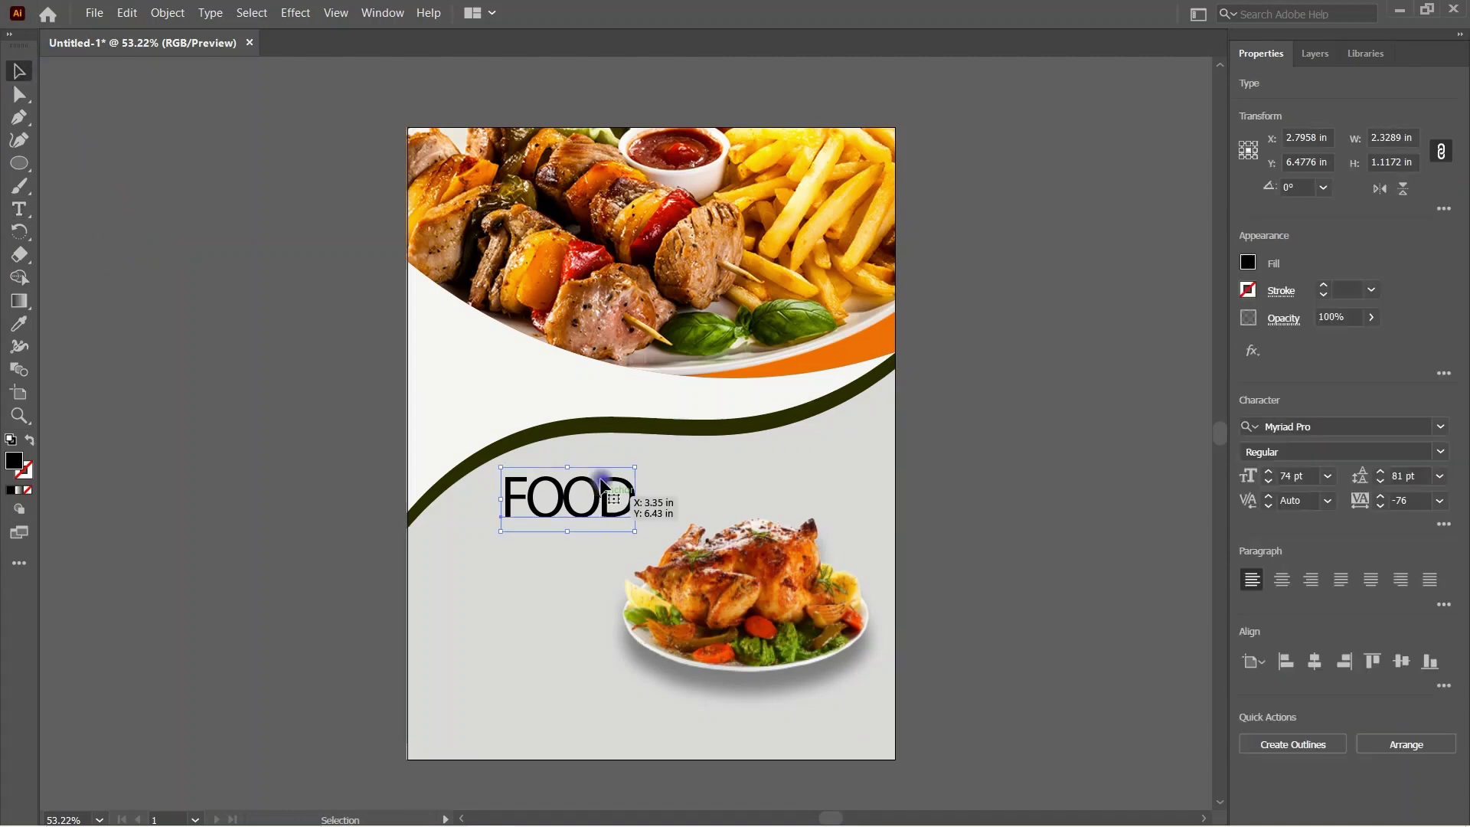
left_click(1249, 262)
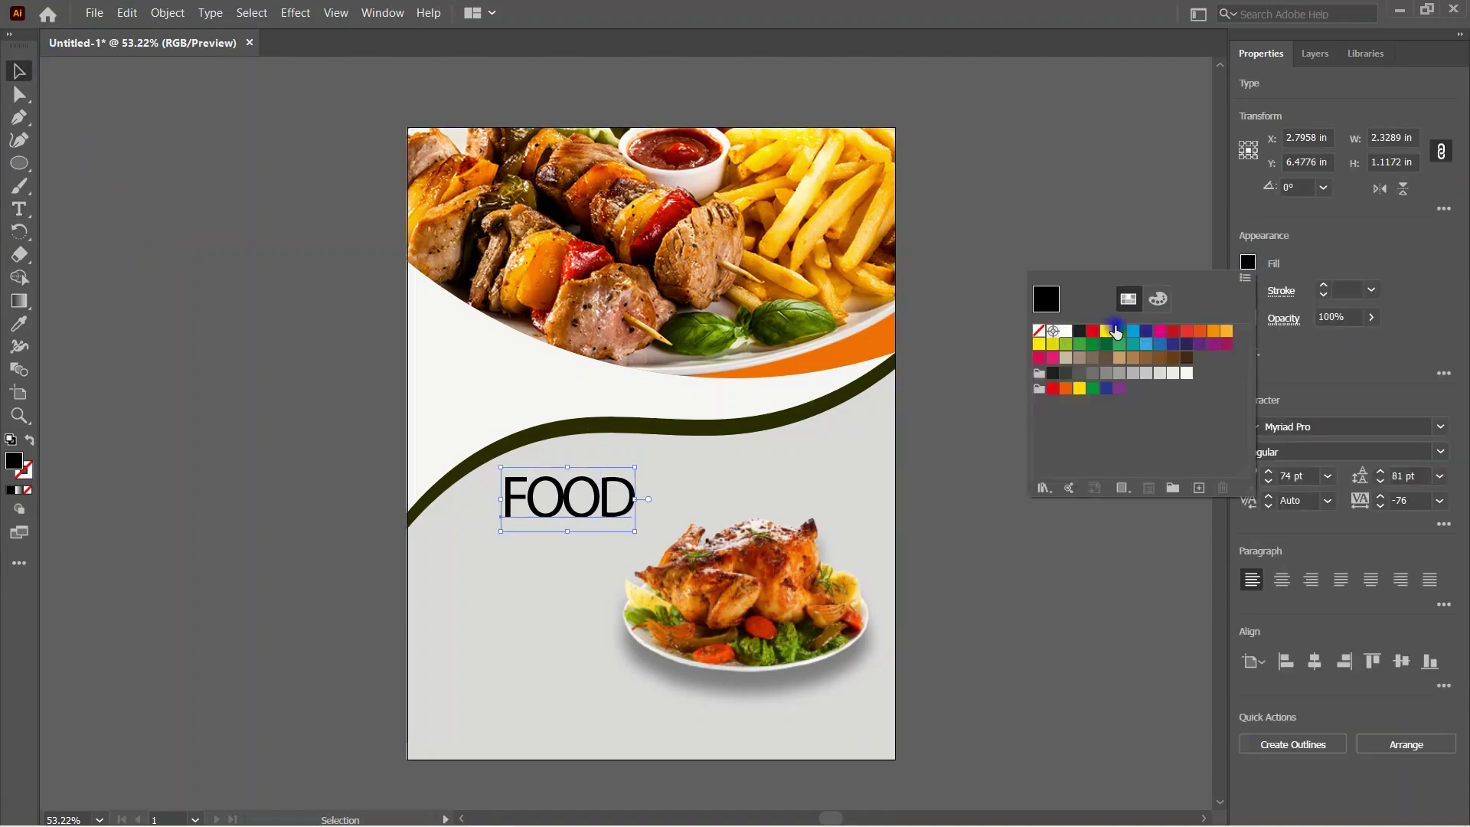
left_click(1118, 332)
Step: Recolour the wave curve with FOOD's green using the Eyedropper
left_click(19, 323)
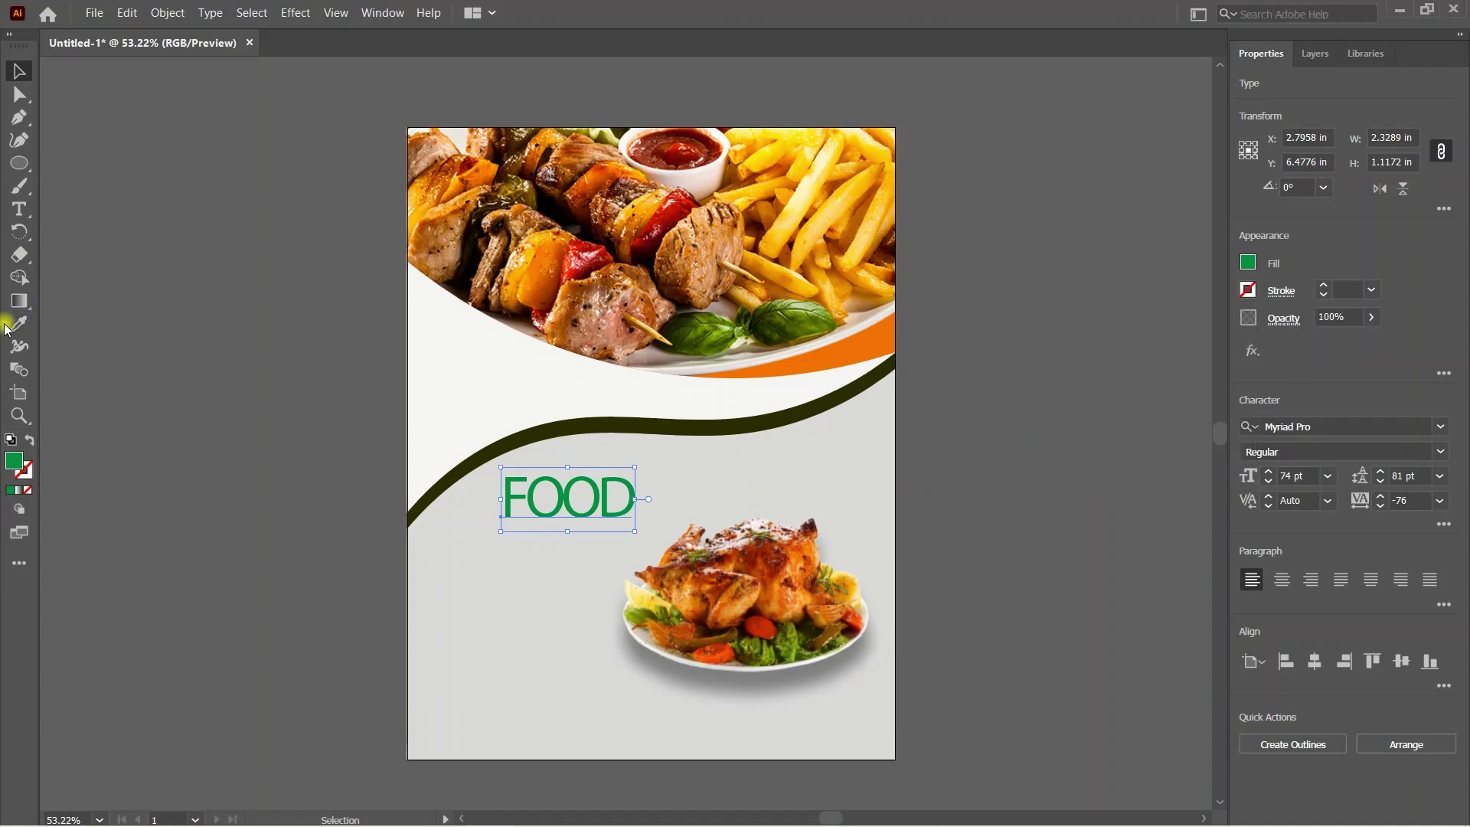
left_click(590, 423)
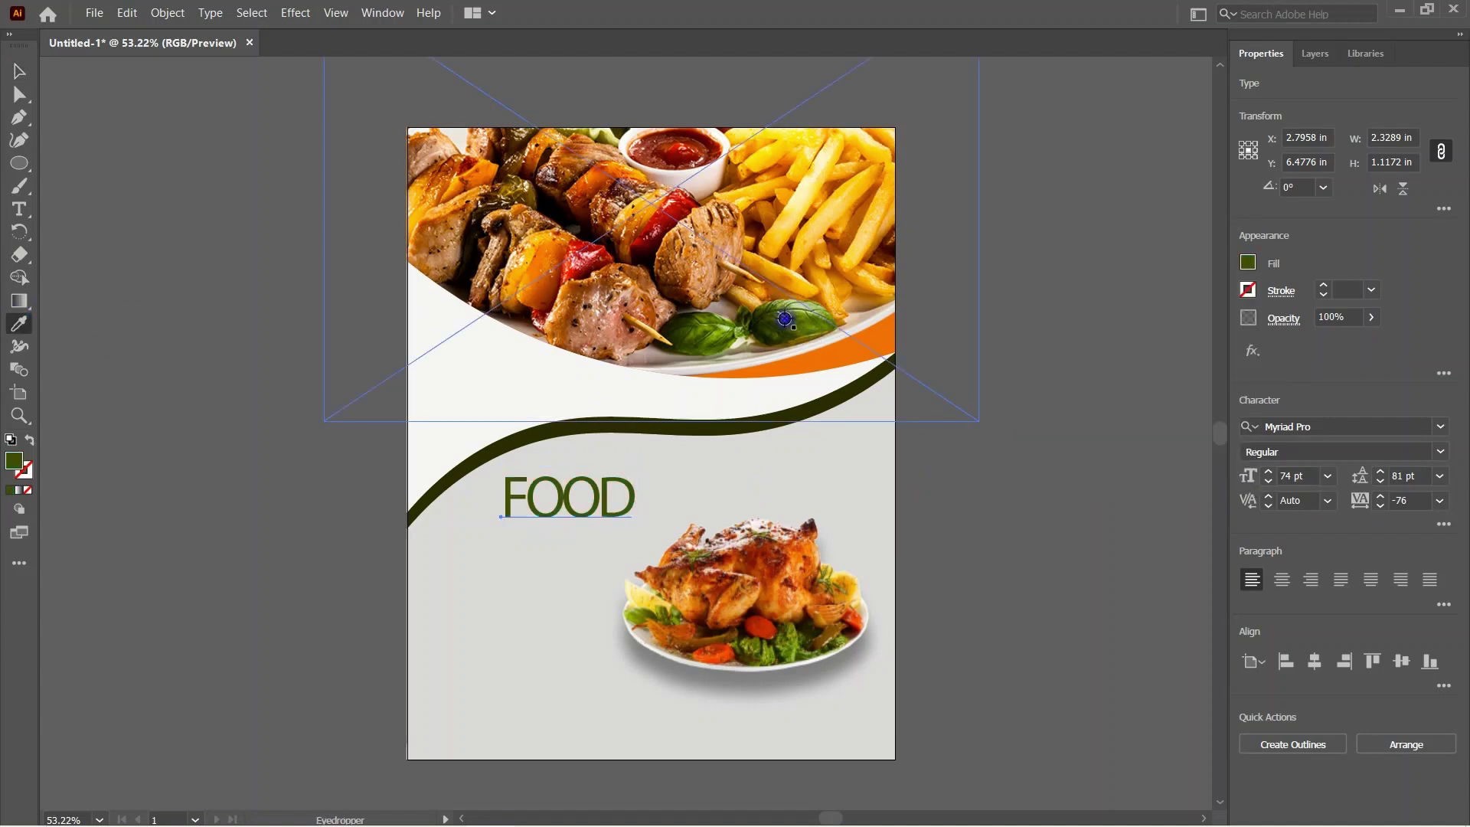
key("v")
left_click(591, 419)
left_click(19, 323)
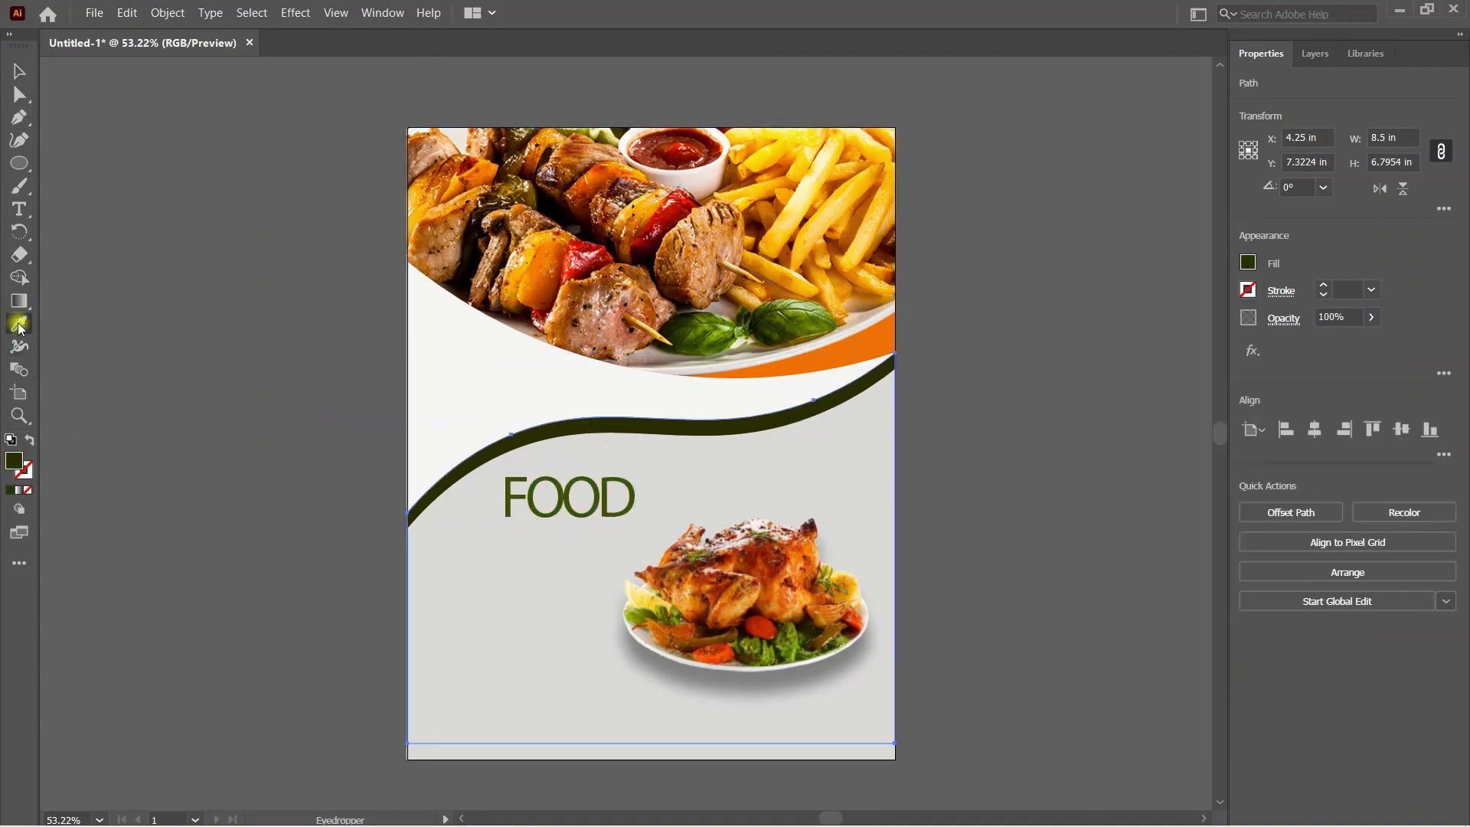
left_click(600, 479)
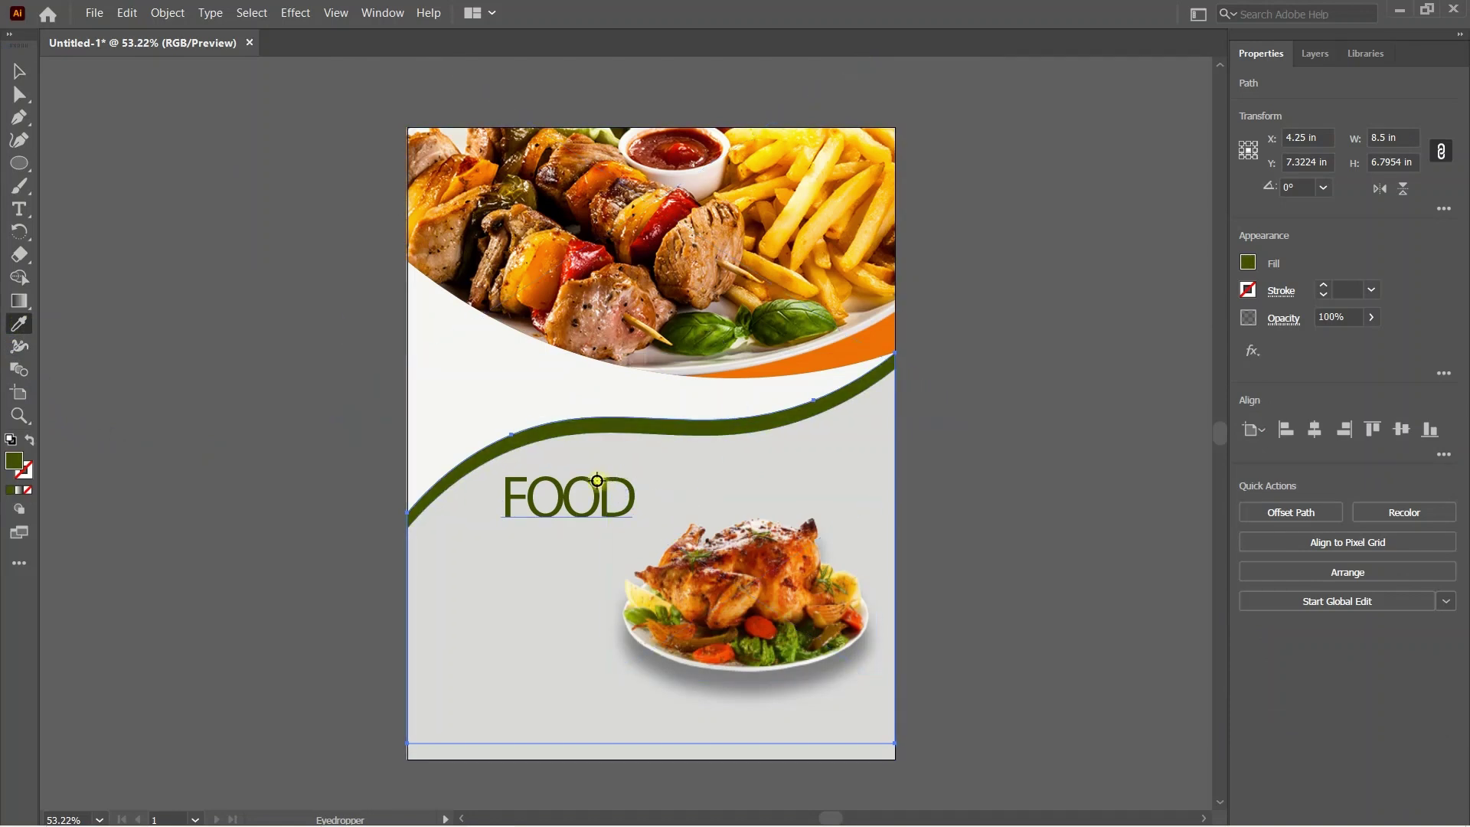
left_click(19, 70)
left_click(246, 317)
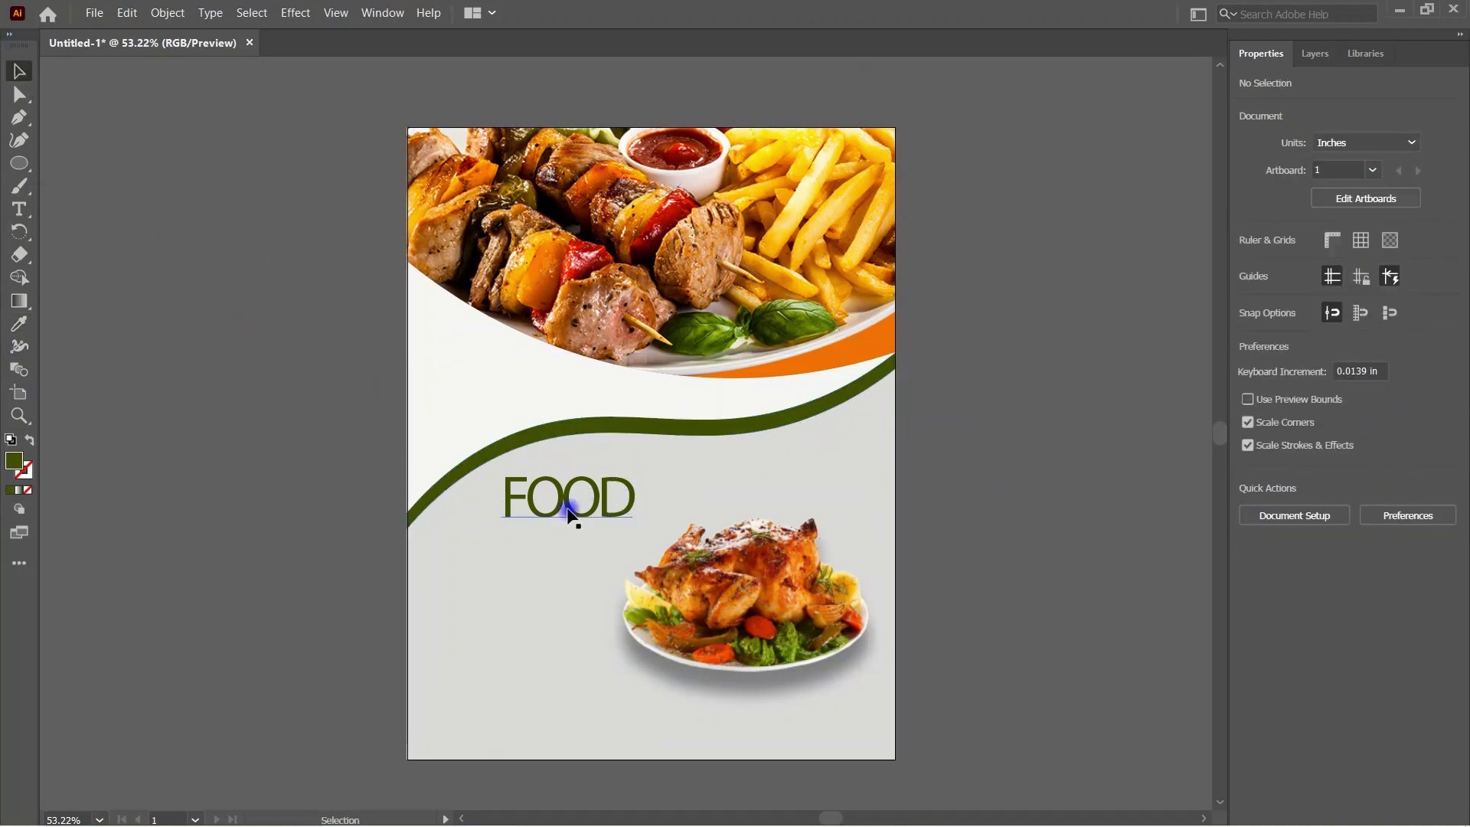
Step: Reposition FOOD and the chicken photo so they sit side by side
mouse_move(595, 511)
left_mouse_down()
mouse_move(576, 528)
mouse_move(597, 497)
left_mouse_up()
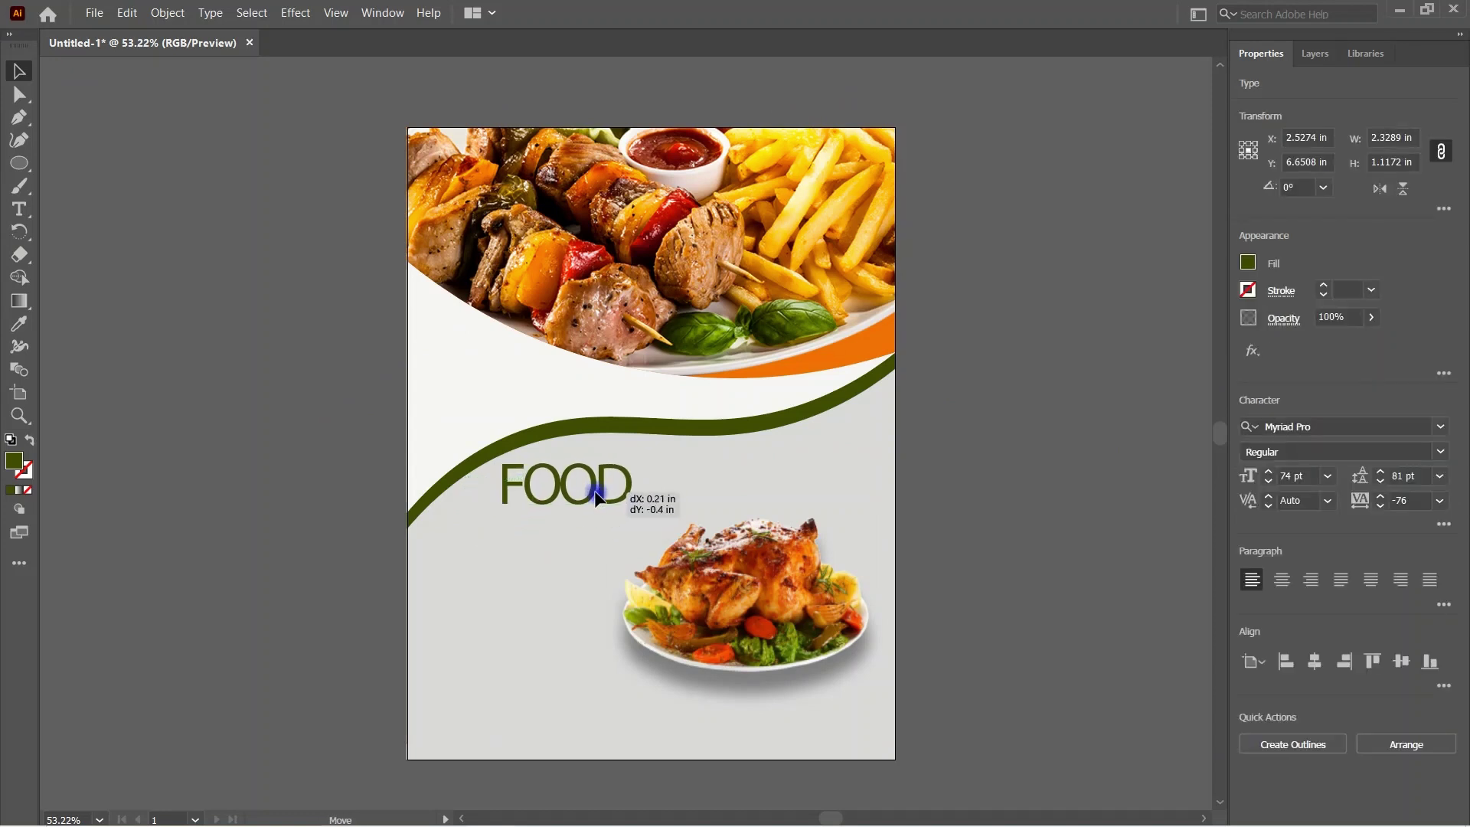
left_click_drag(596, 496, 597, 496)
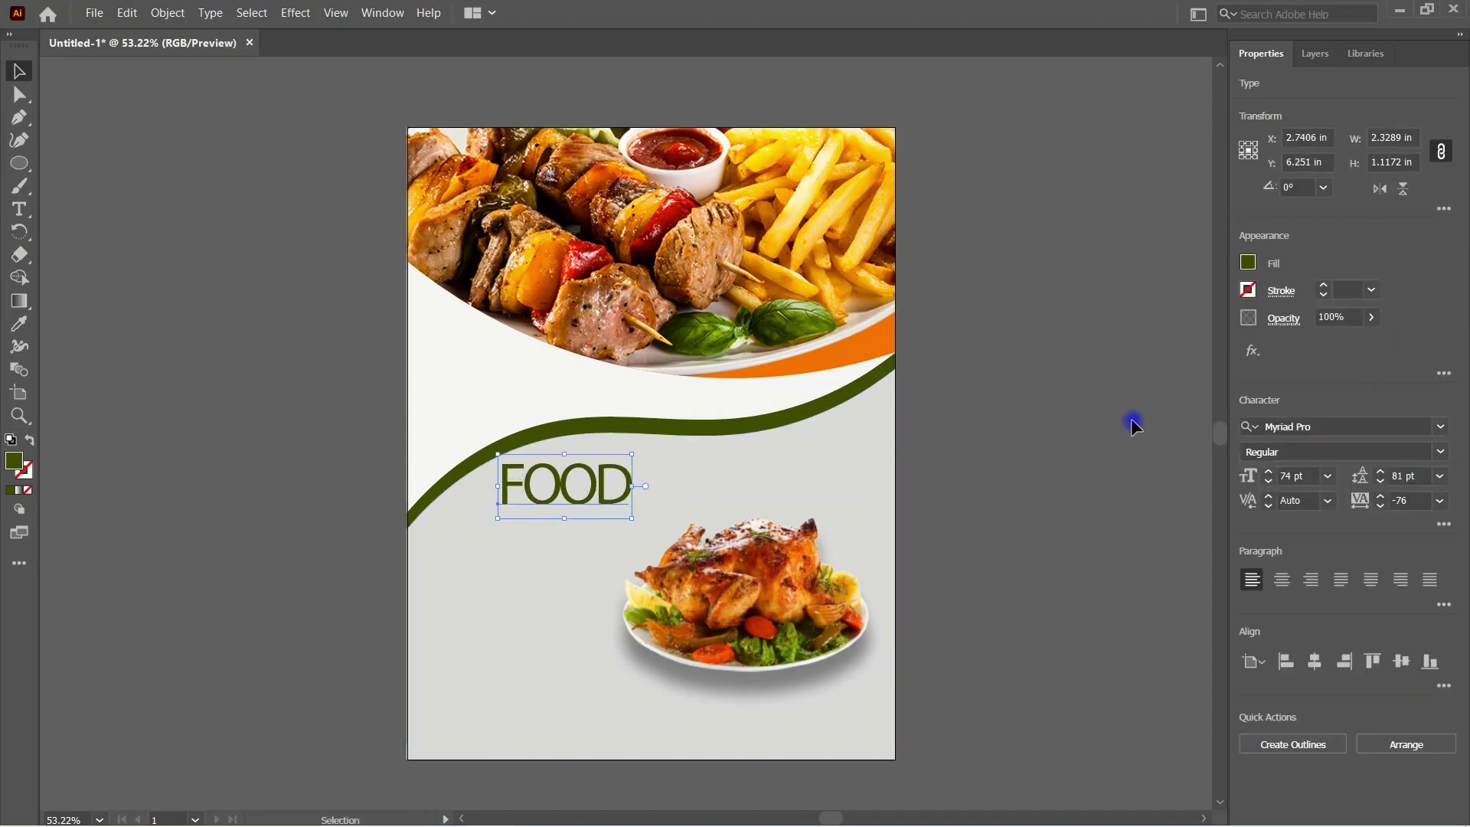
left_click(1027, 447)
mouse_move(814, 599)
left_mouse_down()
mouse_move(603, 345)
mouse_move(830, 515)
mouse_move(833, 656)
mouse_move(829, 534)
left_mouse_up()
left_click(998, 532)
left_click_drag(559, 493, 544, 516)
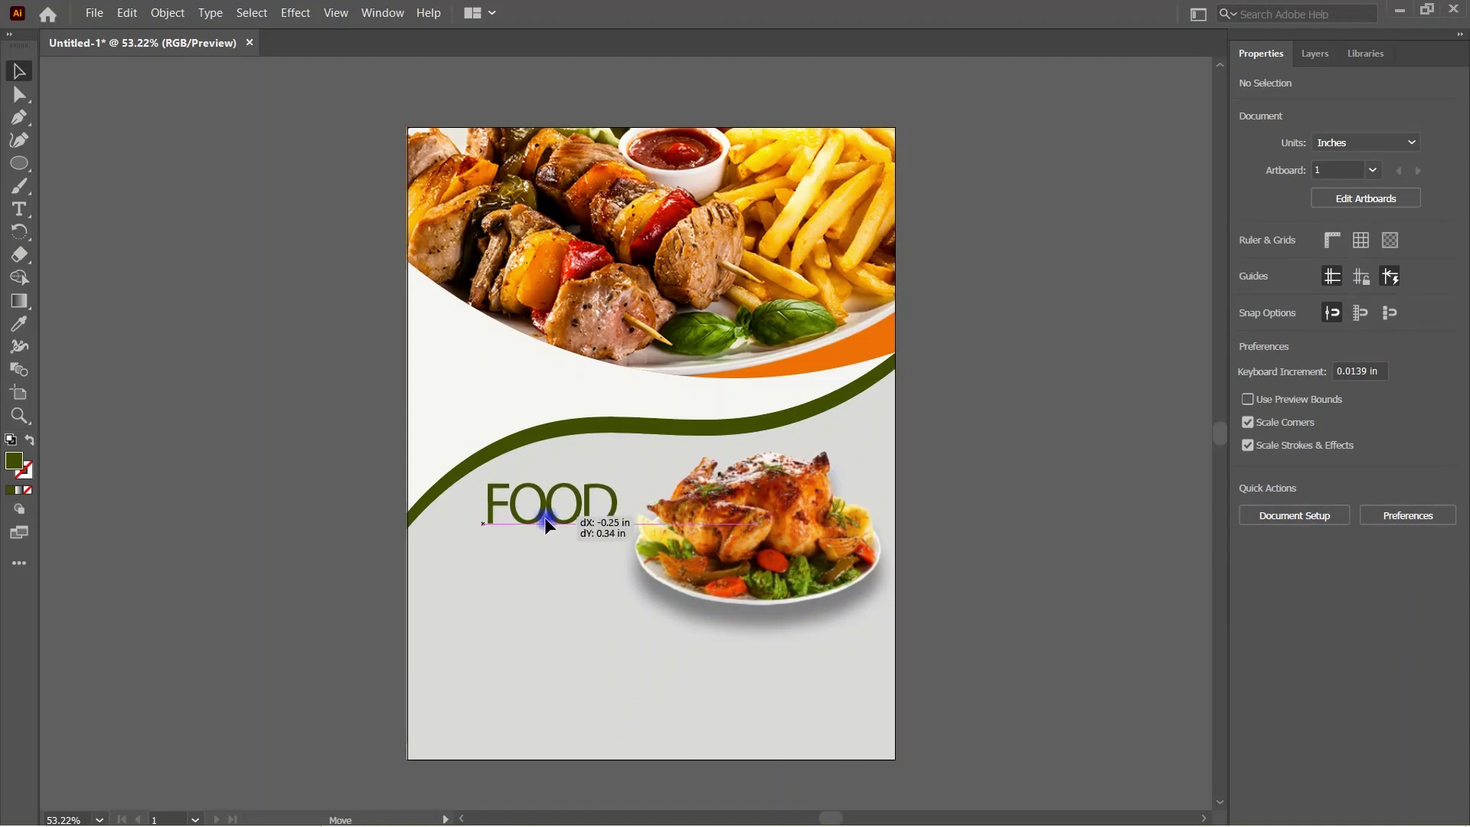
Step: Type 'RESTAURANT' on a new line below FOOD, correcting the missing A
left_click(1033, 487)
left_click(32, 214)
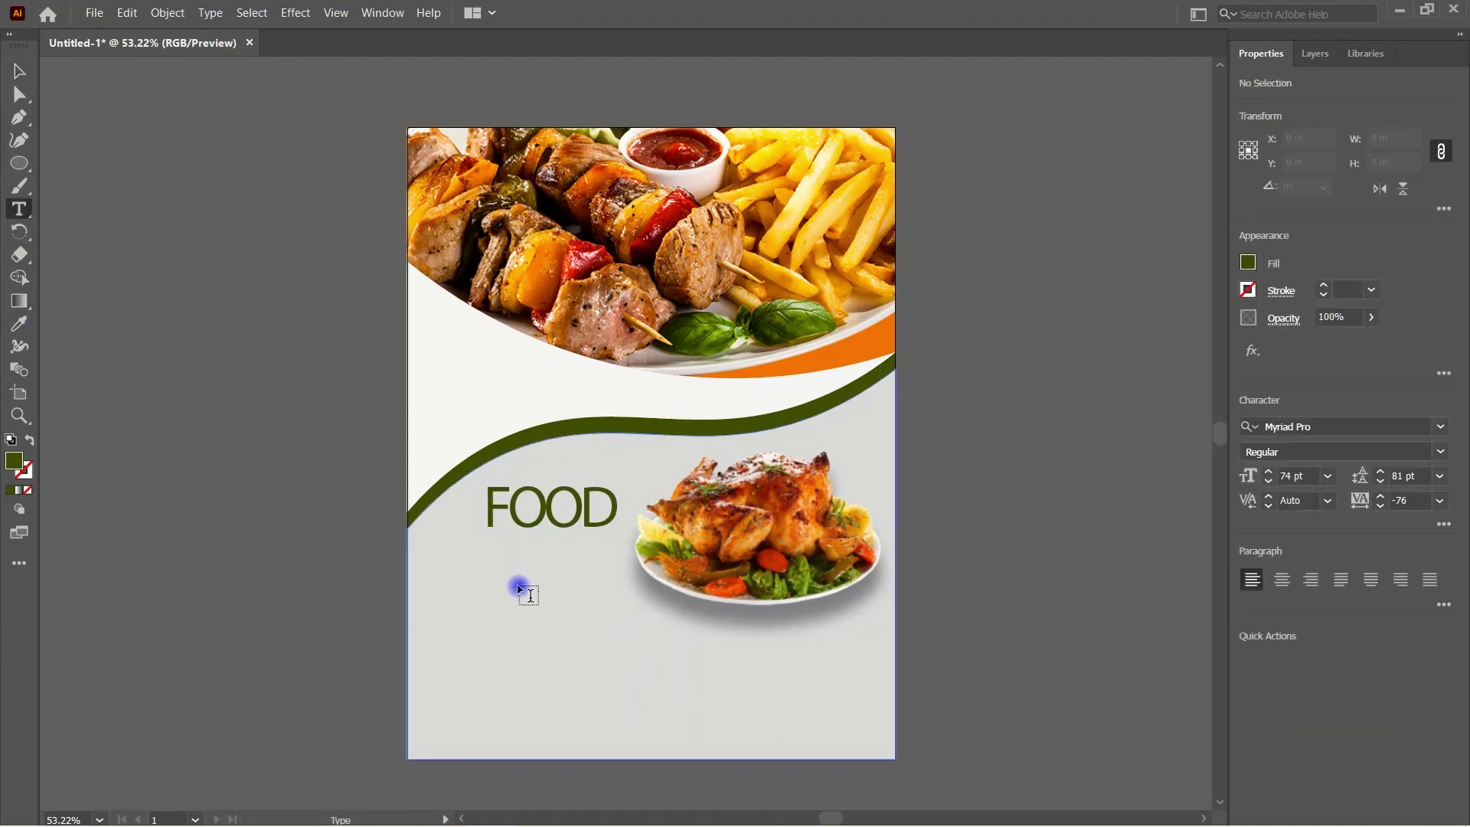
left_click(518, 589)
type("REST")
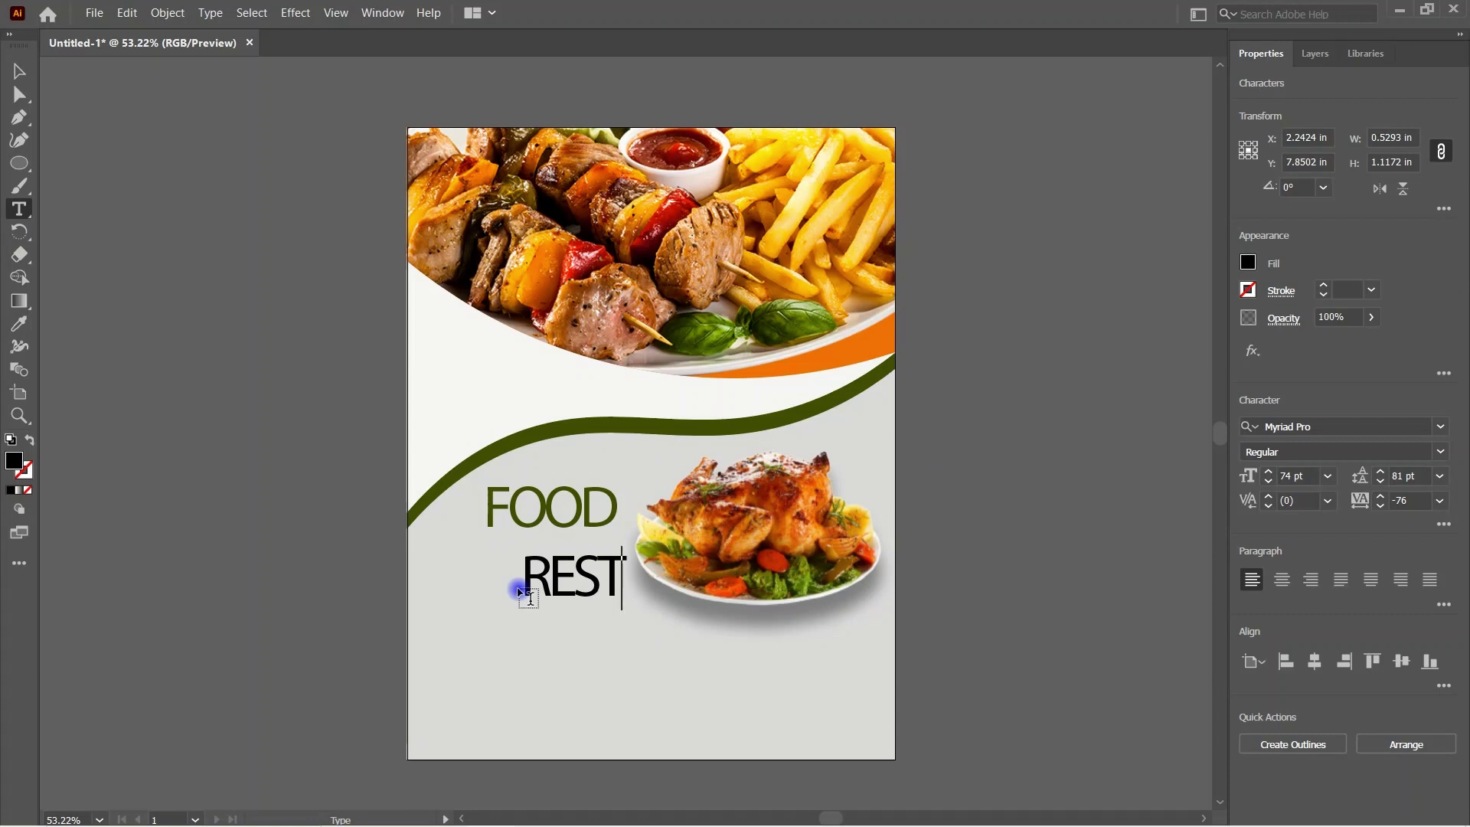
type("URA")
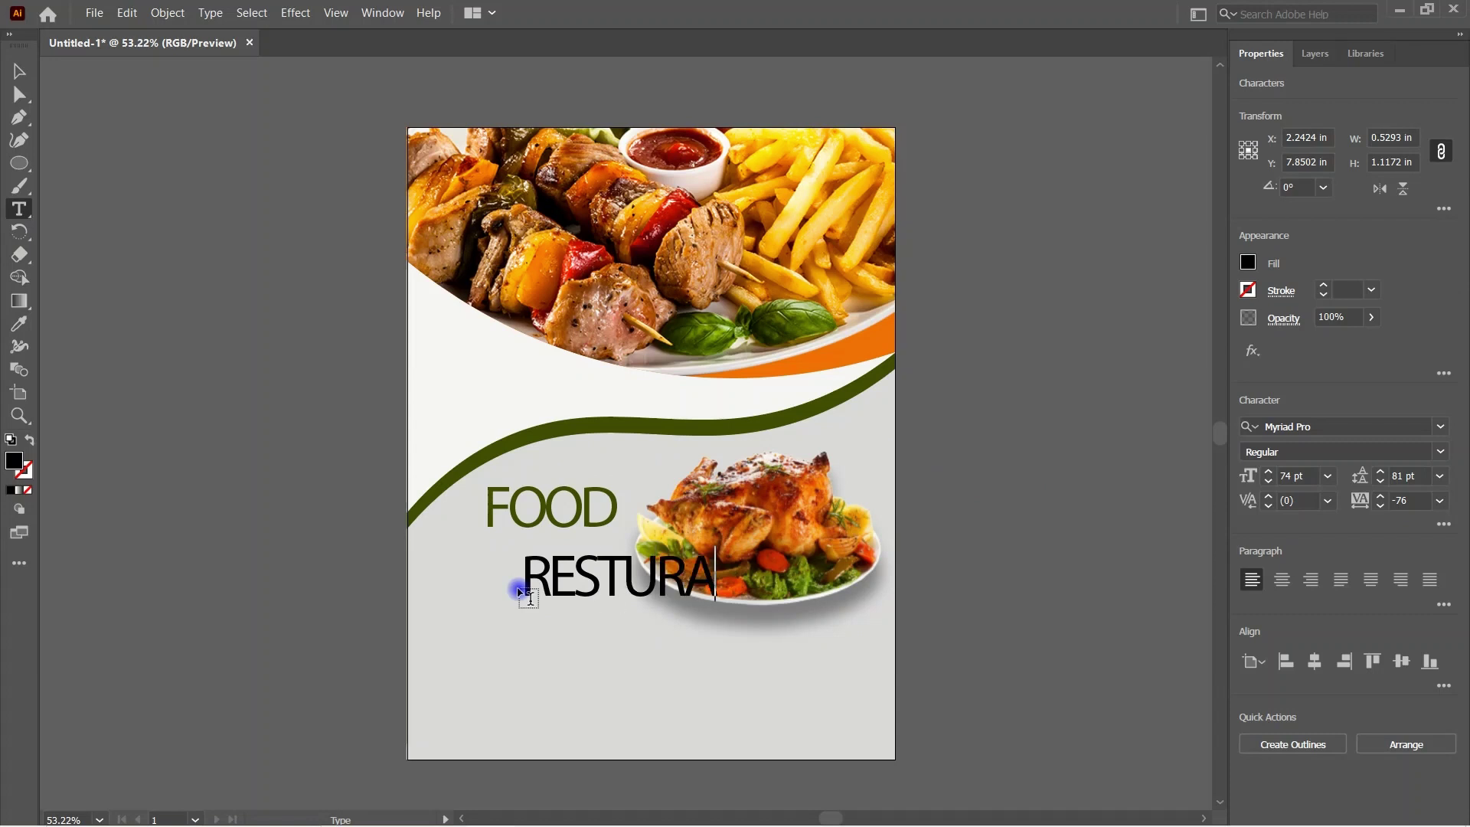
type("NT")
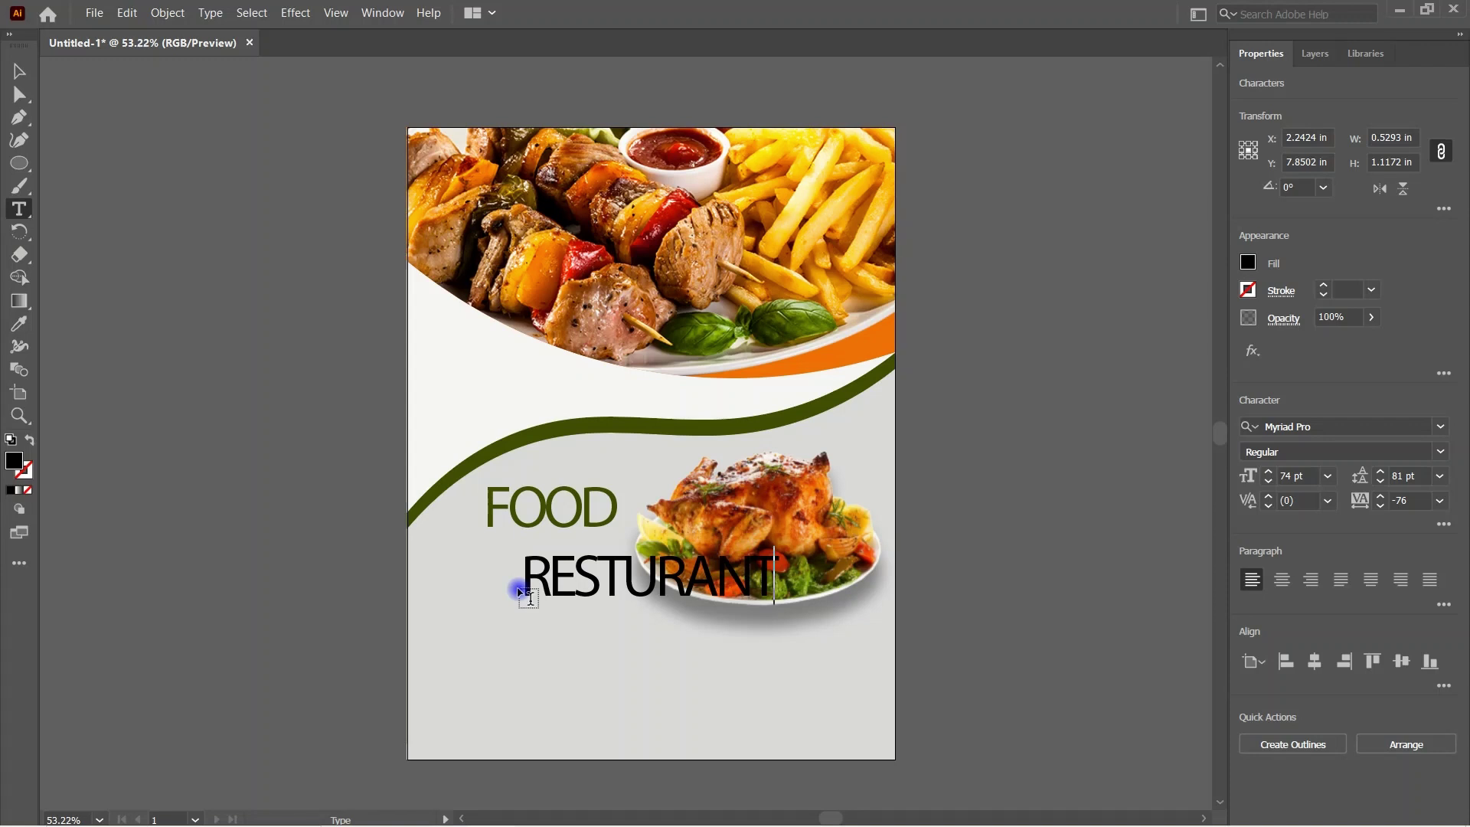
left_click(629, 568)
type("A")
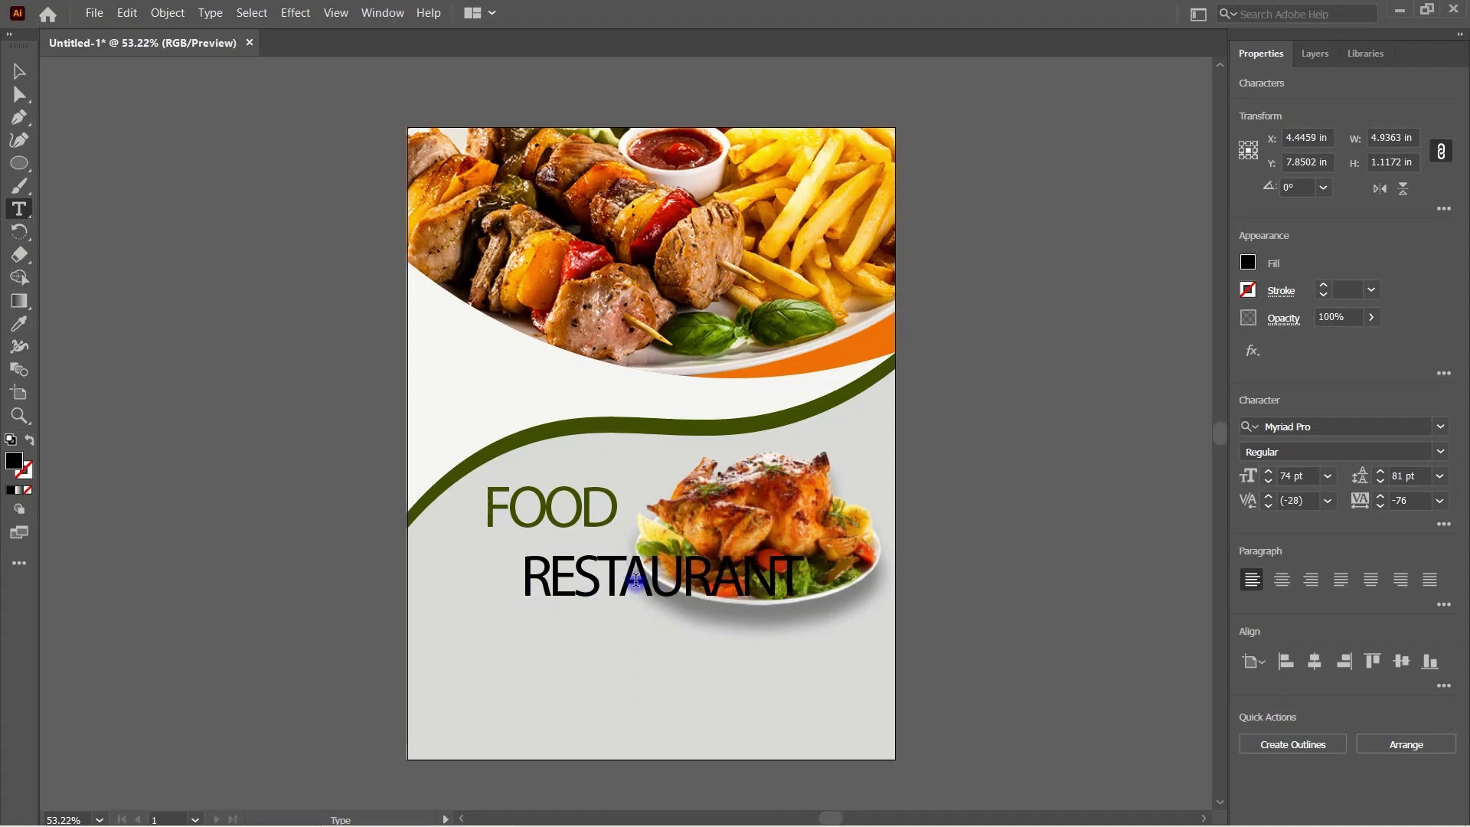
key("Escape")
Step: Give RESTAURANT a white fill via the eyedropper, then scale and align it under FOOD
key("i")
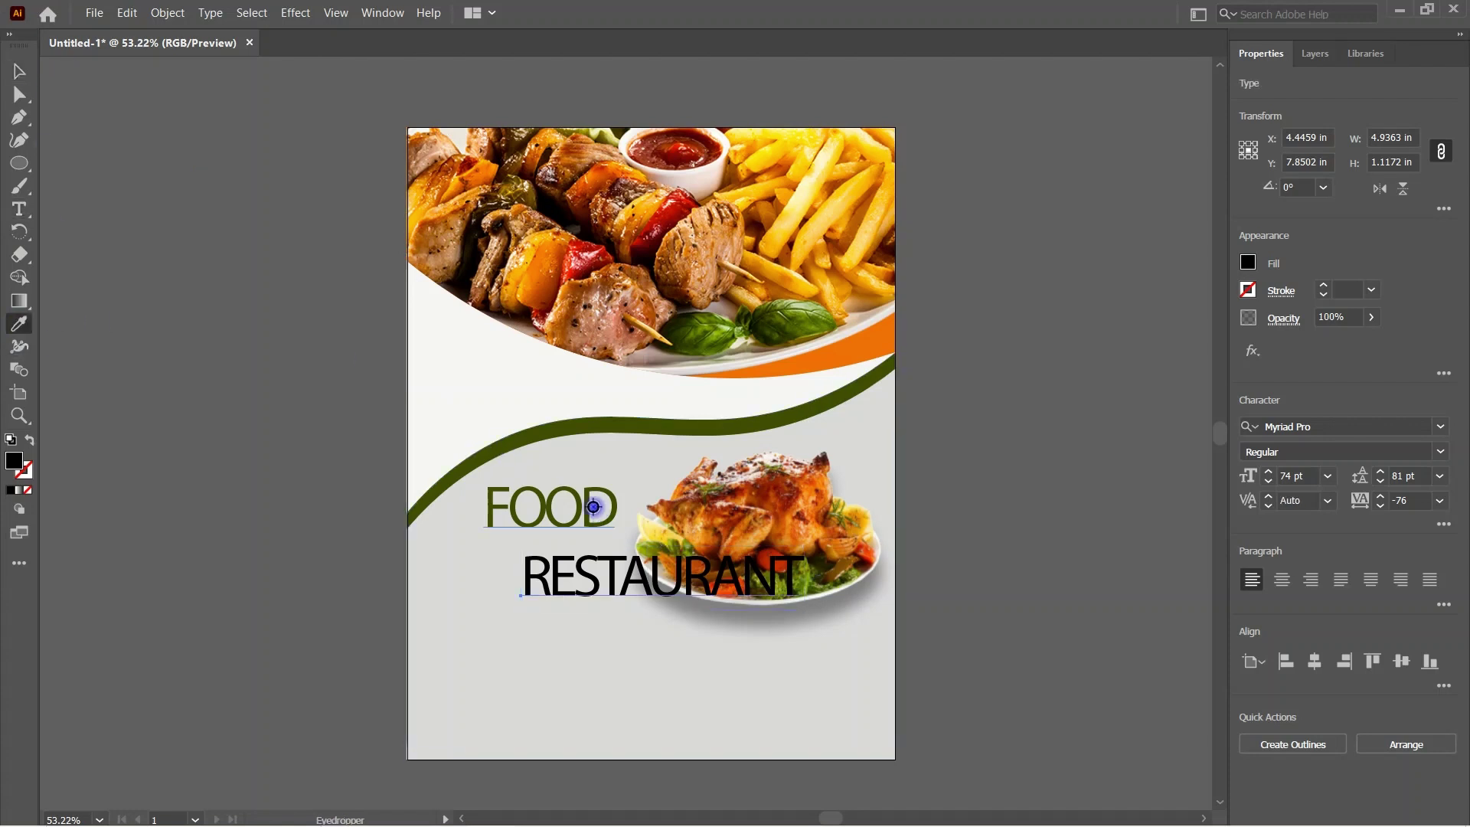
left_click(528, 399)
key("v")
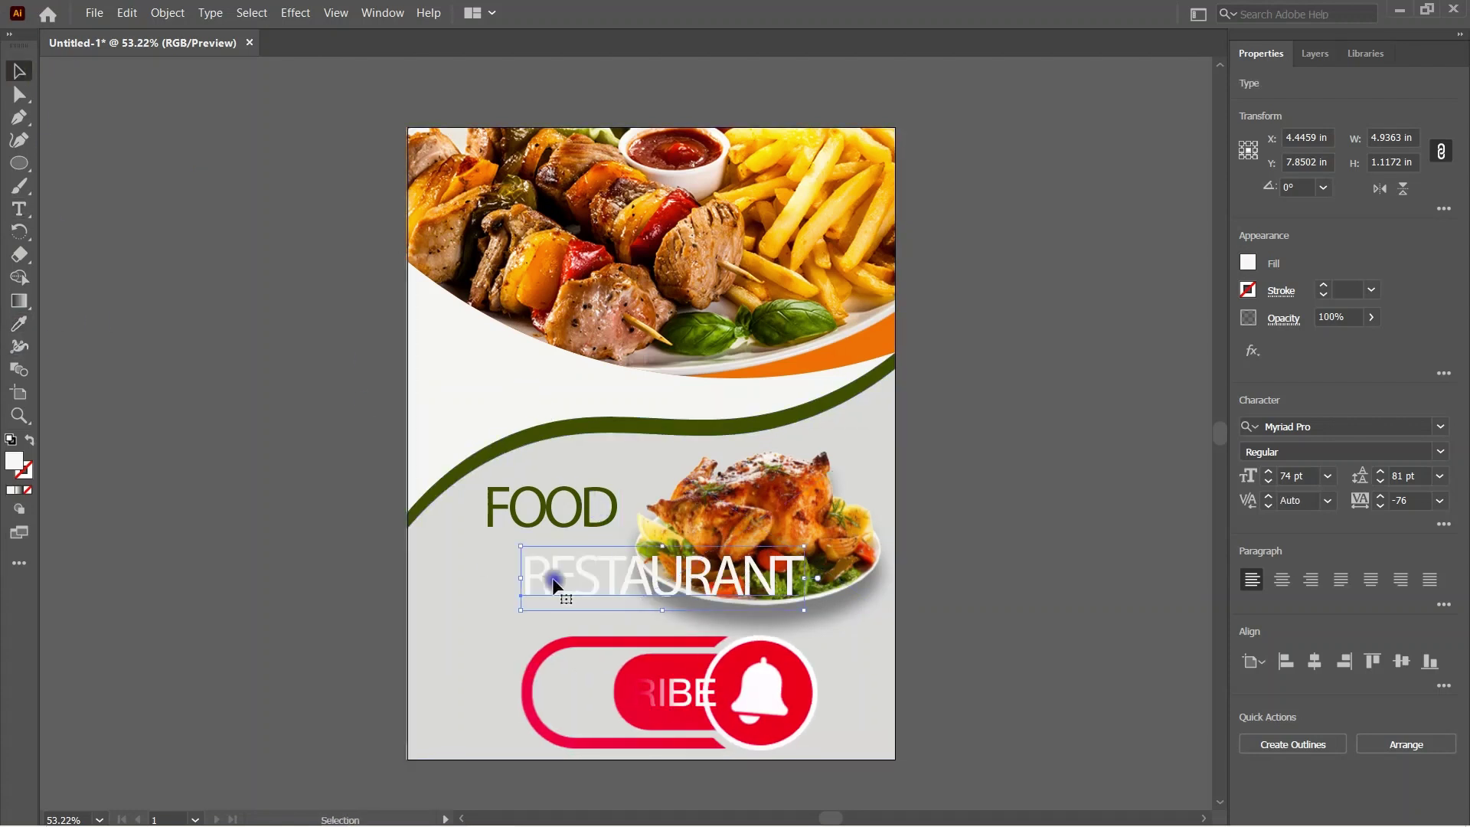
left_click_drag(554, 585, 467, 586)
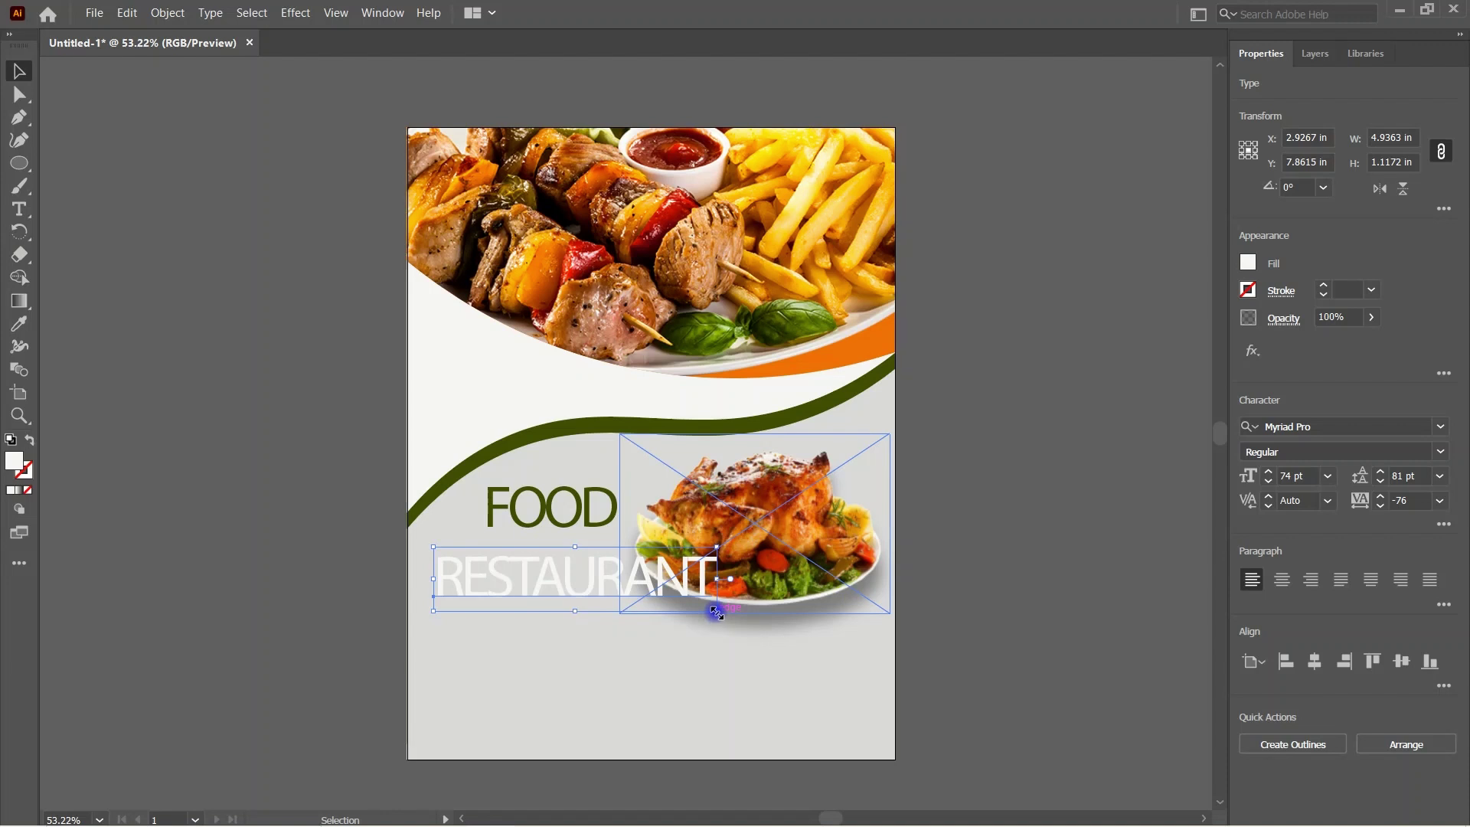
mouse_move(716, 612)
left_mouse_down()
mouse_move(625, 589)
mouse_move(561, 523)
mouse_move(573, 529)
left_mouse_up()
left_click(437, 594)
left_click(650, 633)
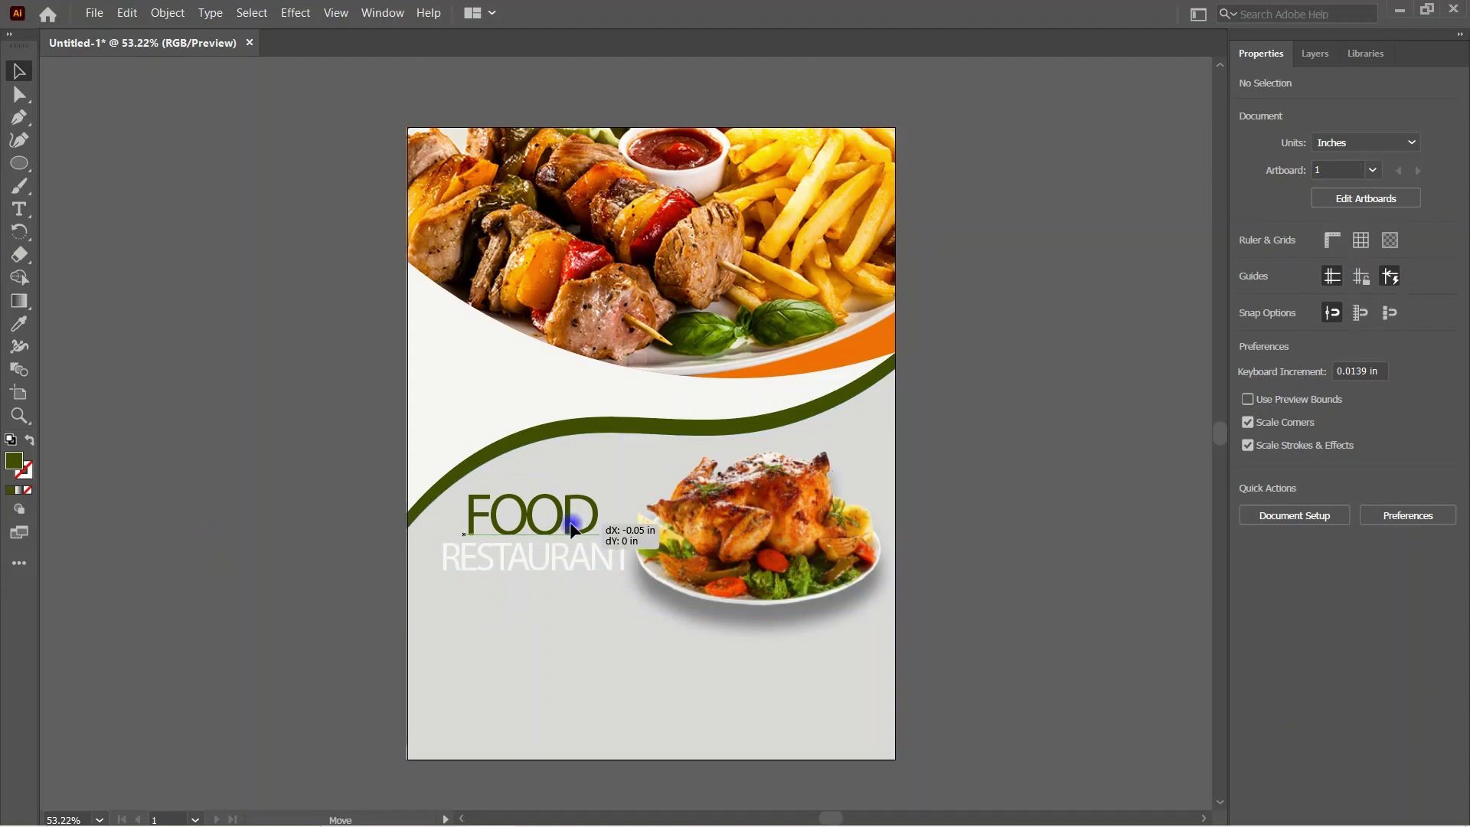
Step: Try several green outlines on RESTAURANT, then undo the stroke
left_click(571, 563)
left_click(1262, 297)
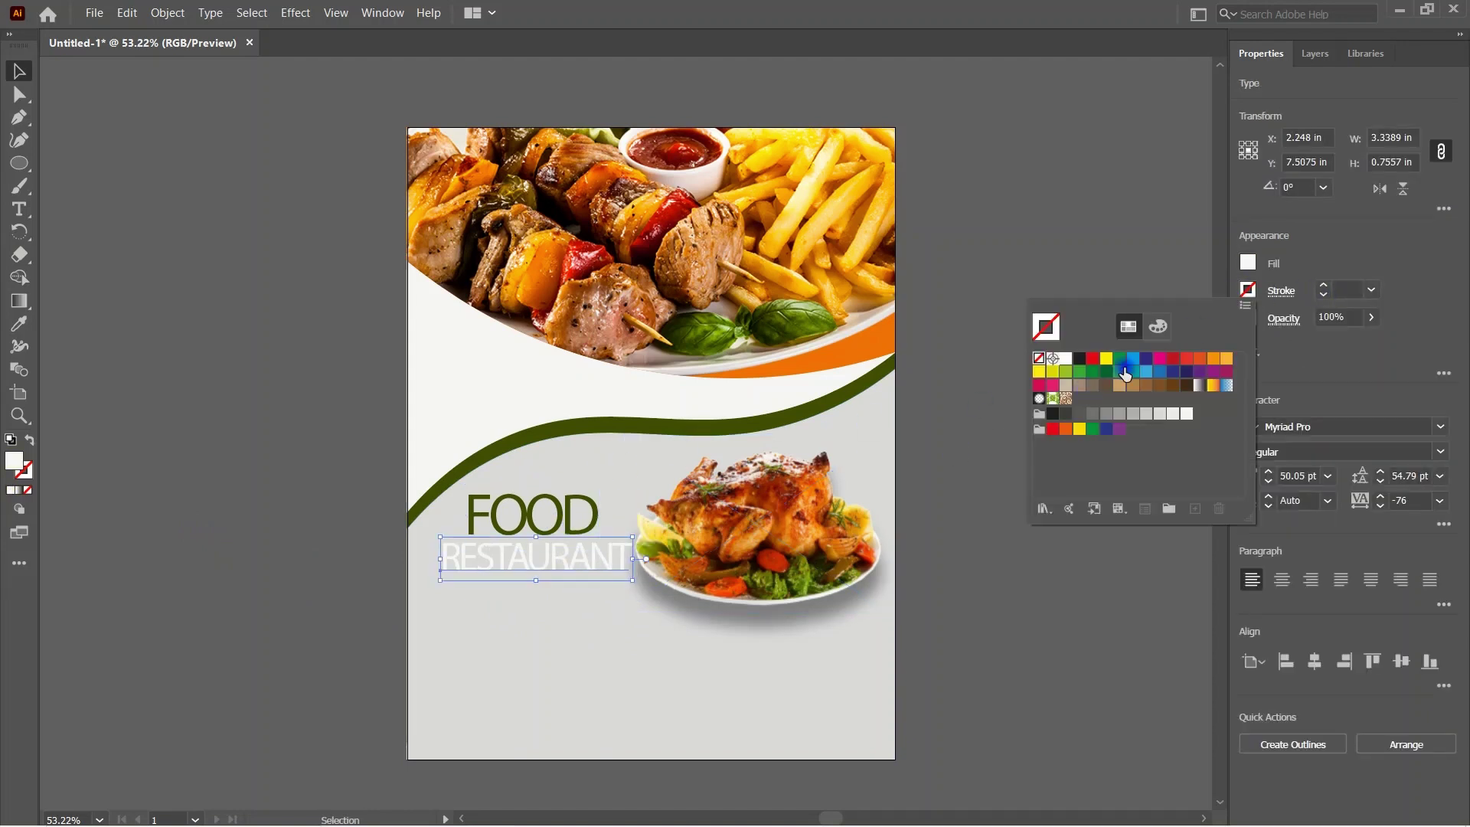
left_click(1108, 371)
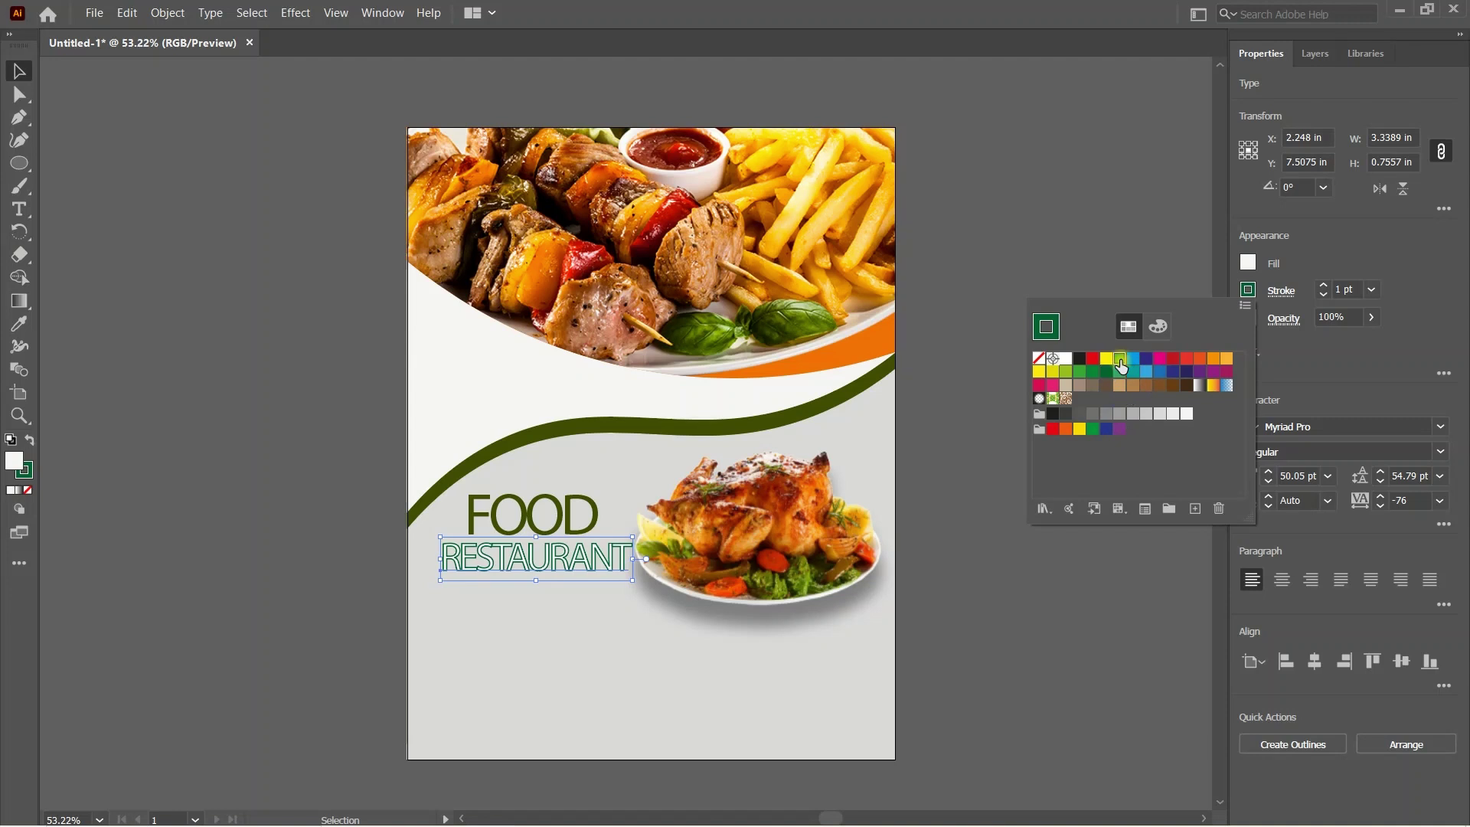
left_click(1120, 360)
left_click(1119, 373)
left_click(959, 428)
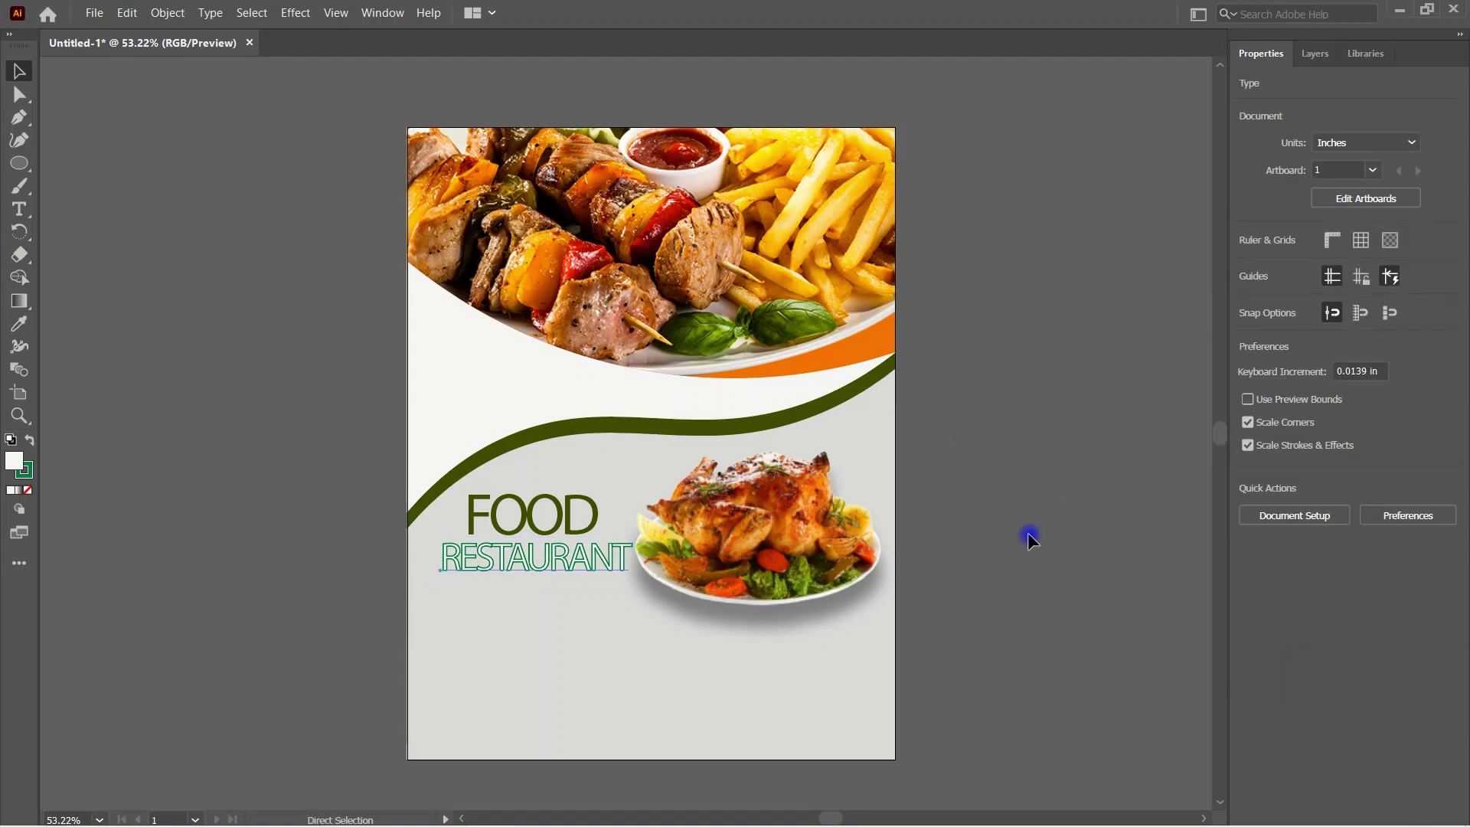
key("ctrl+z")
key("ctrl+z")
Step: Open the 'flyer' text file in Notepad
left_click(977, 539)
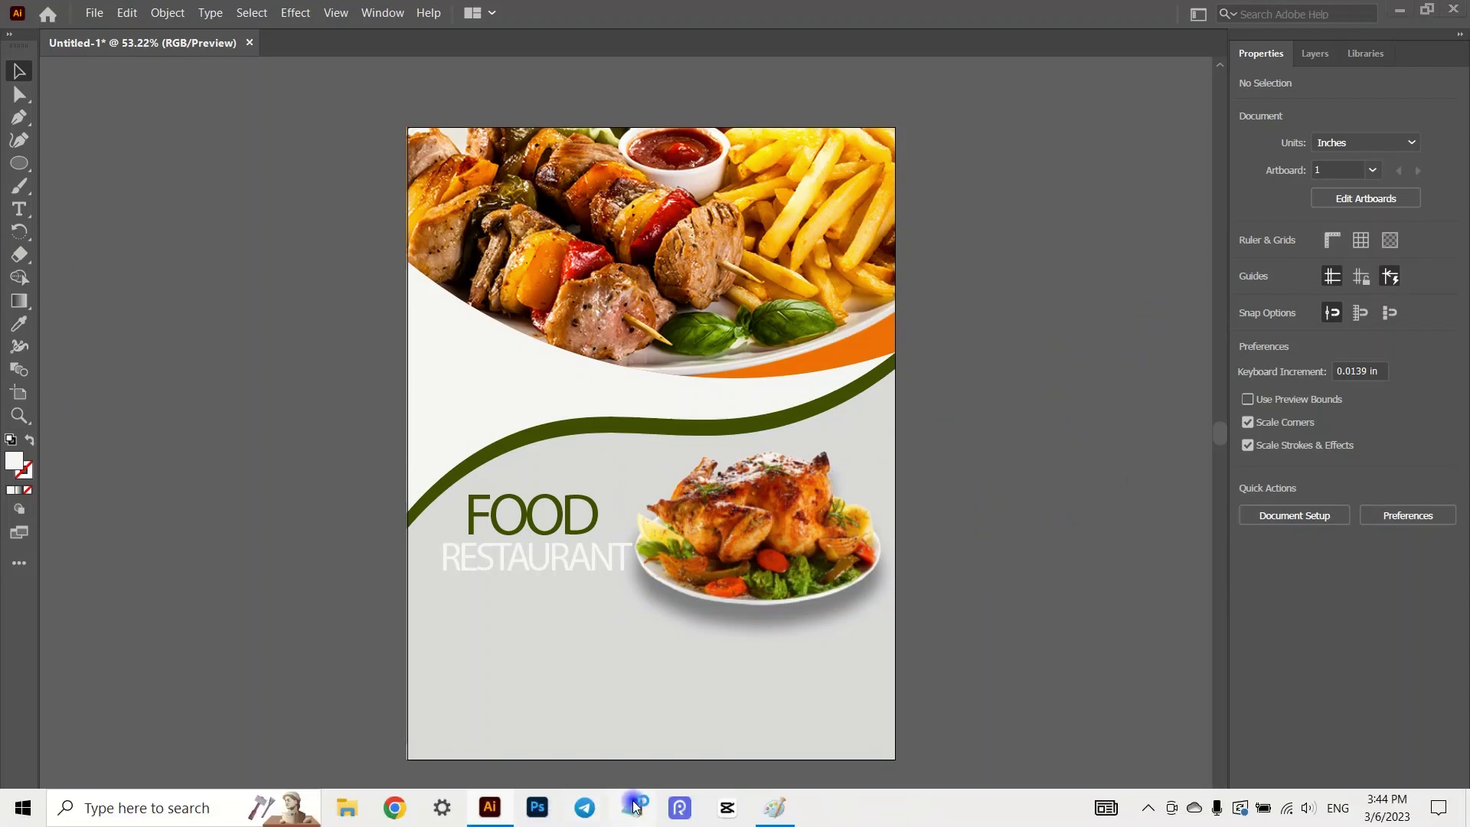
left_click(633, 805)
left_click(924, 260)
left_click(971, 316)
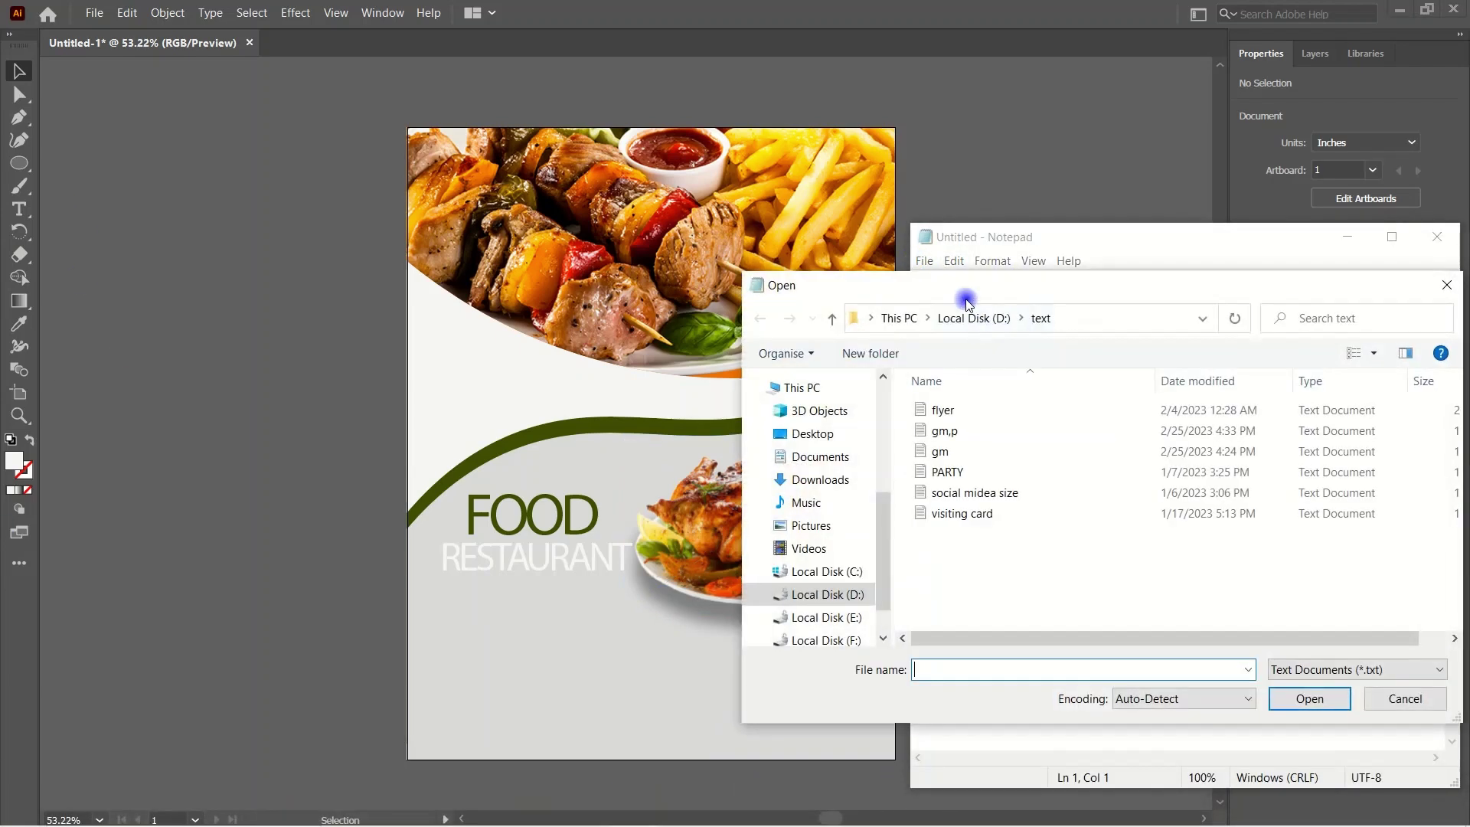
left_click(1009, 412)
left_click(1321, 701)
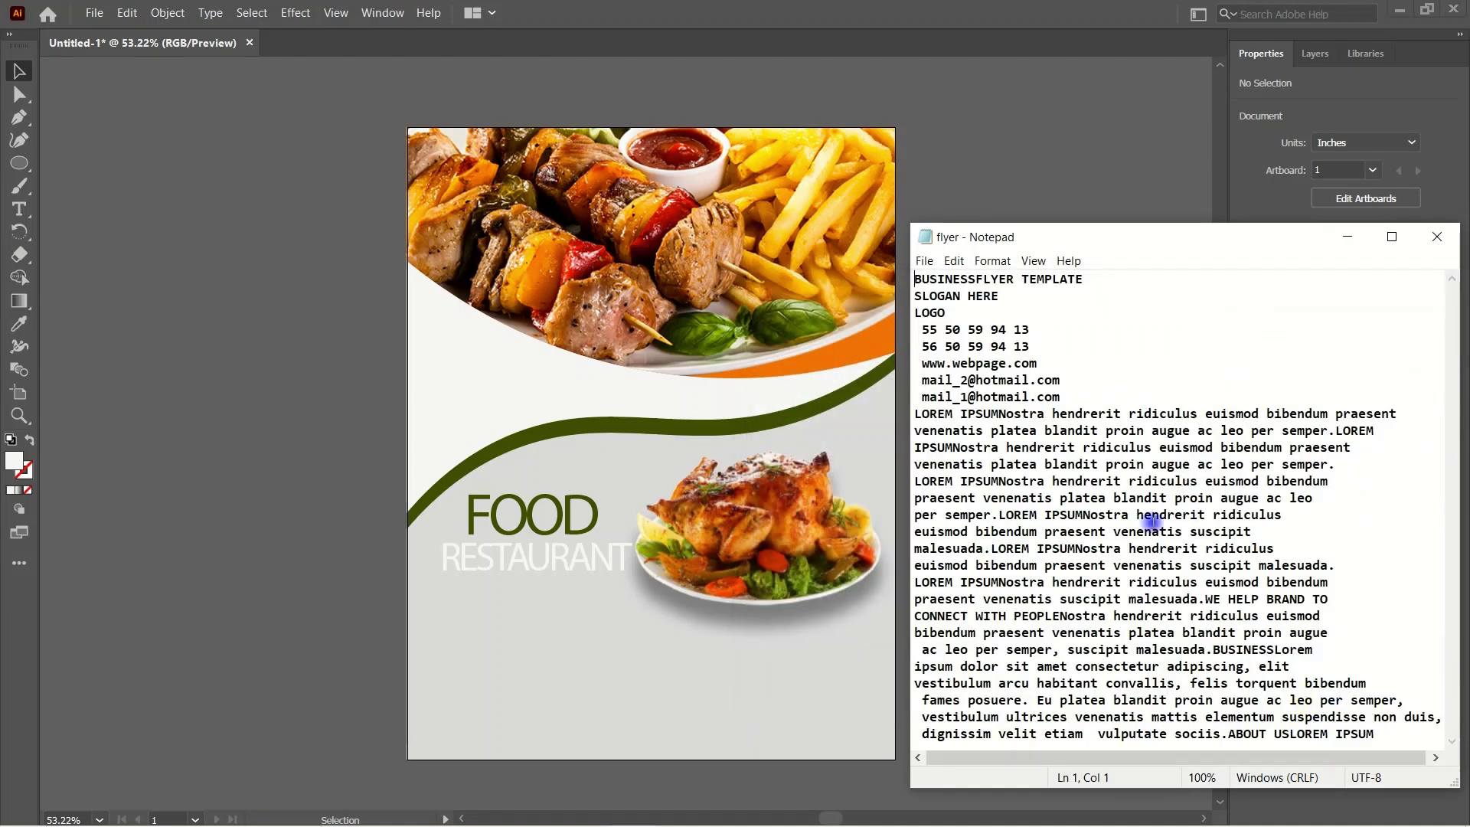
Step: Copy the first lorem ipsum paragraph and return to Illustrator's Edit menu
left_click_drag(1378, 463, 881, 411)
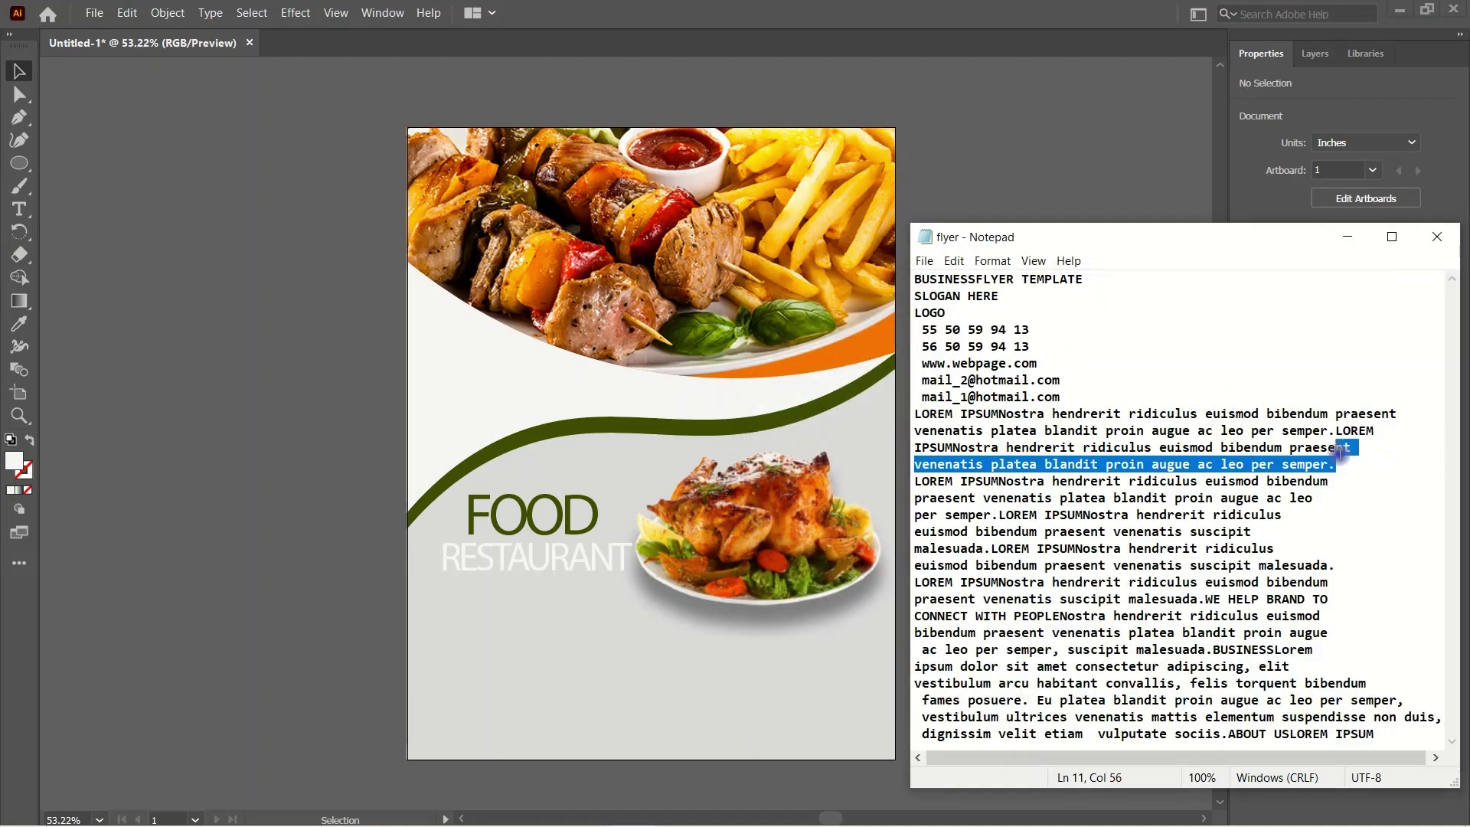
right_click(947, 427)
left_click(1003, 479)
left_click(1034, 177)
left_click(124, 12)
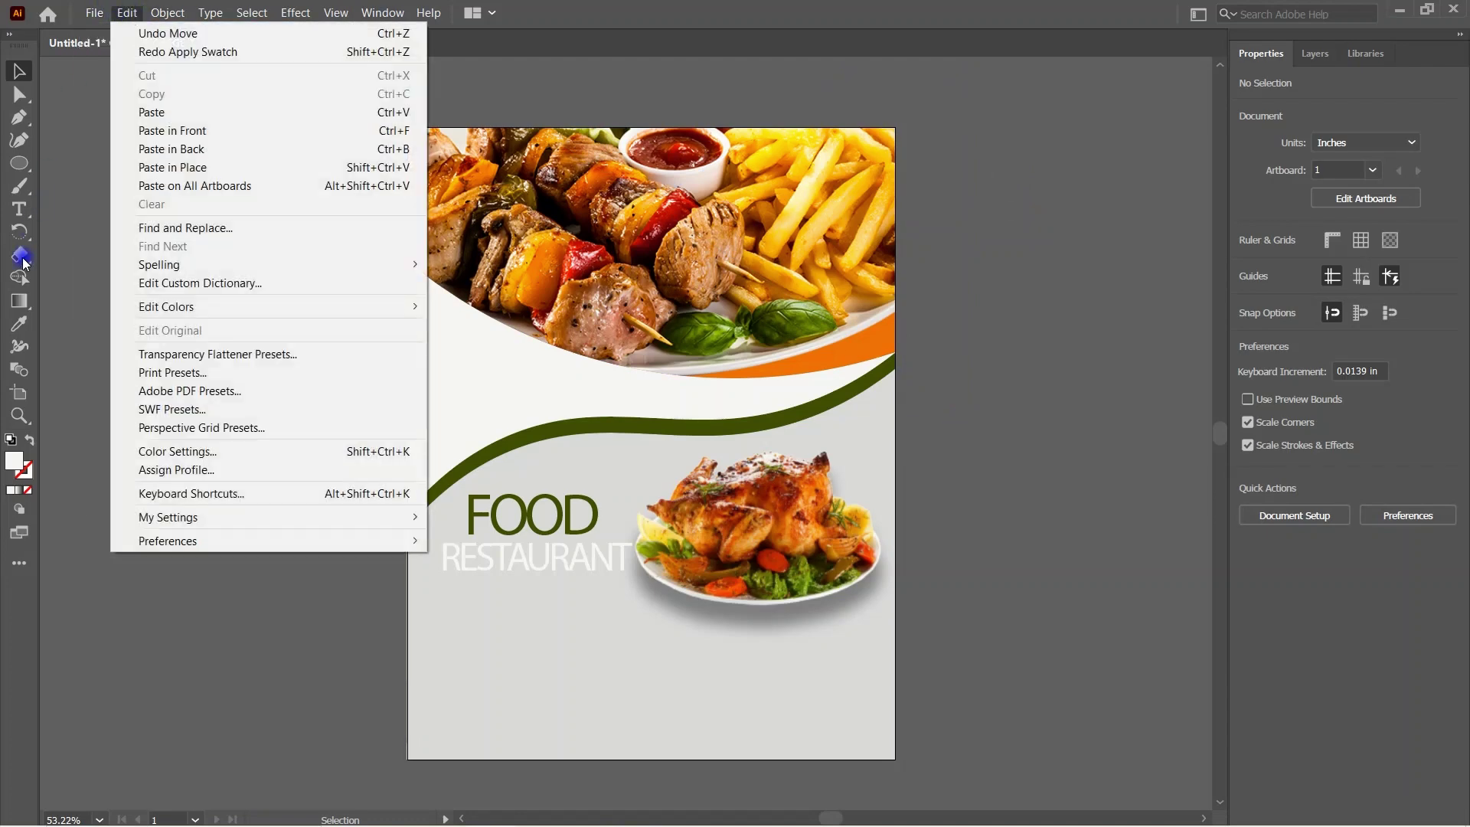
Step: Paste the copied lorem ipsum paragraph as a new text area on the flyer
left_click(20, 209)
left_click(469, 379)
key("BackSpace")
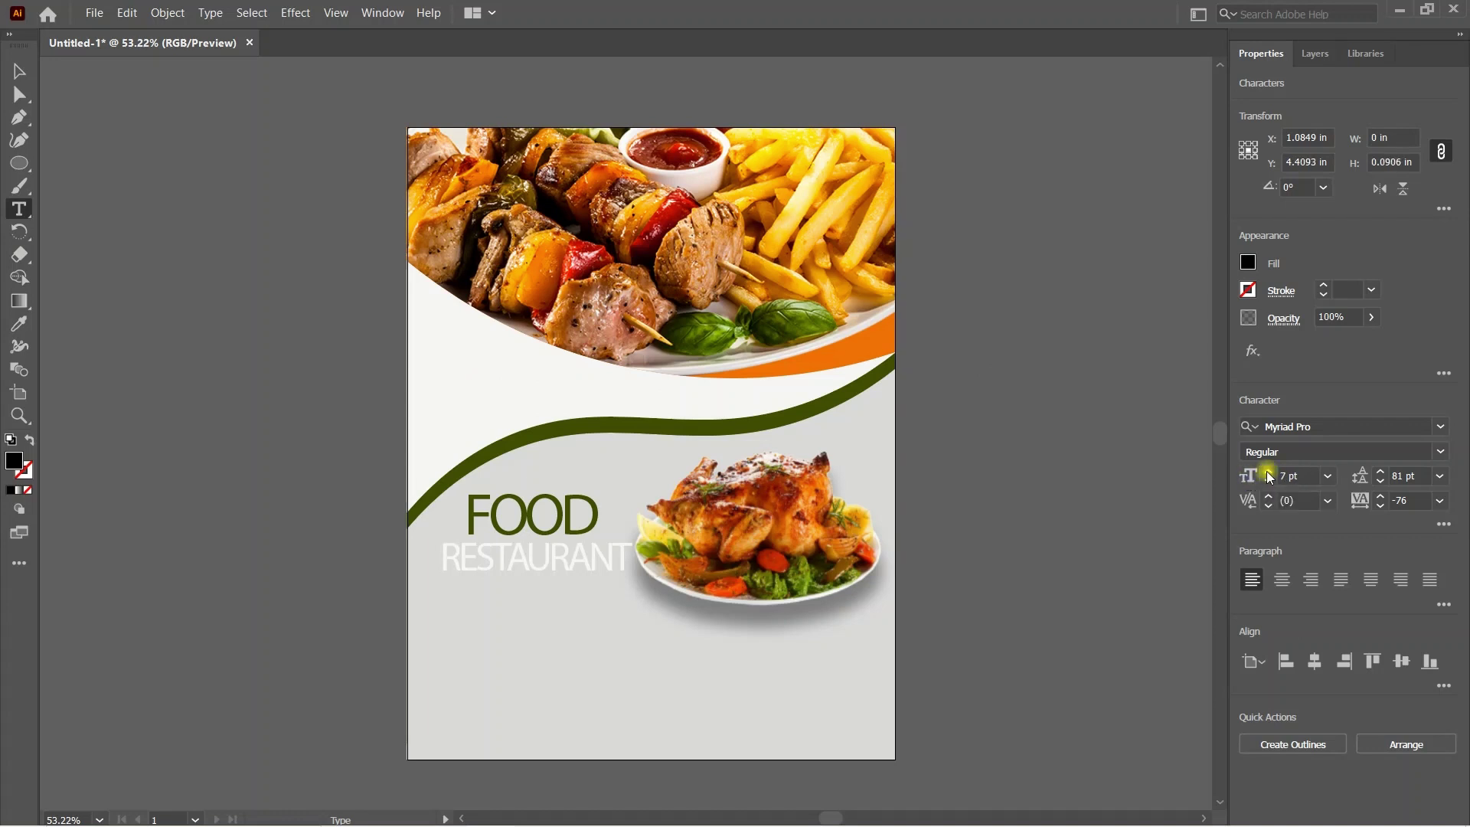
key("ctrl+z")
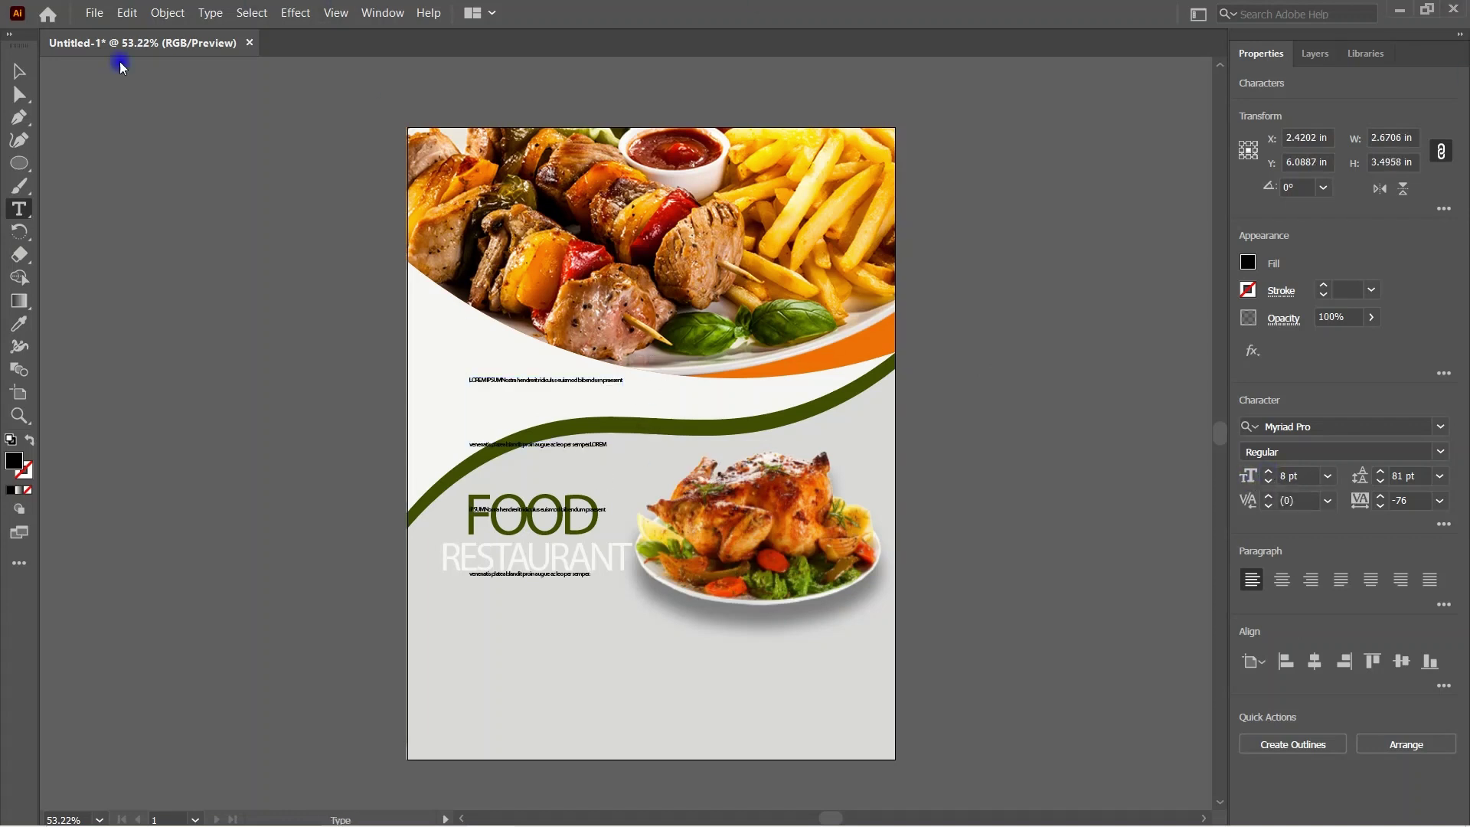
key("Escape")
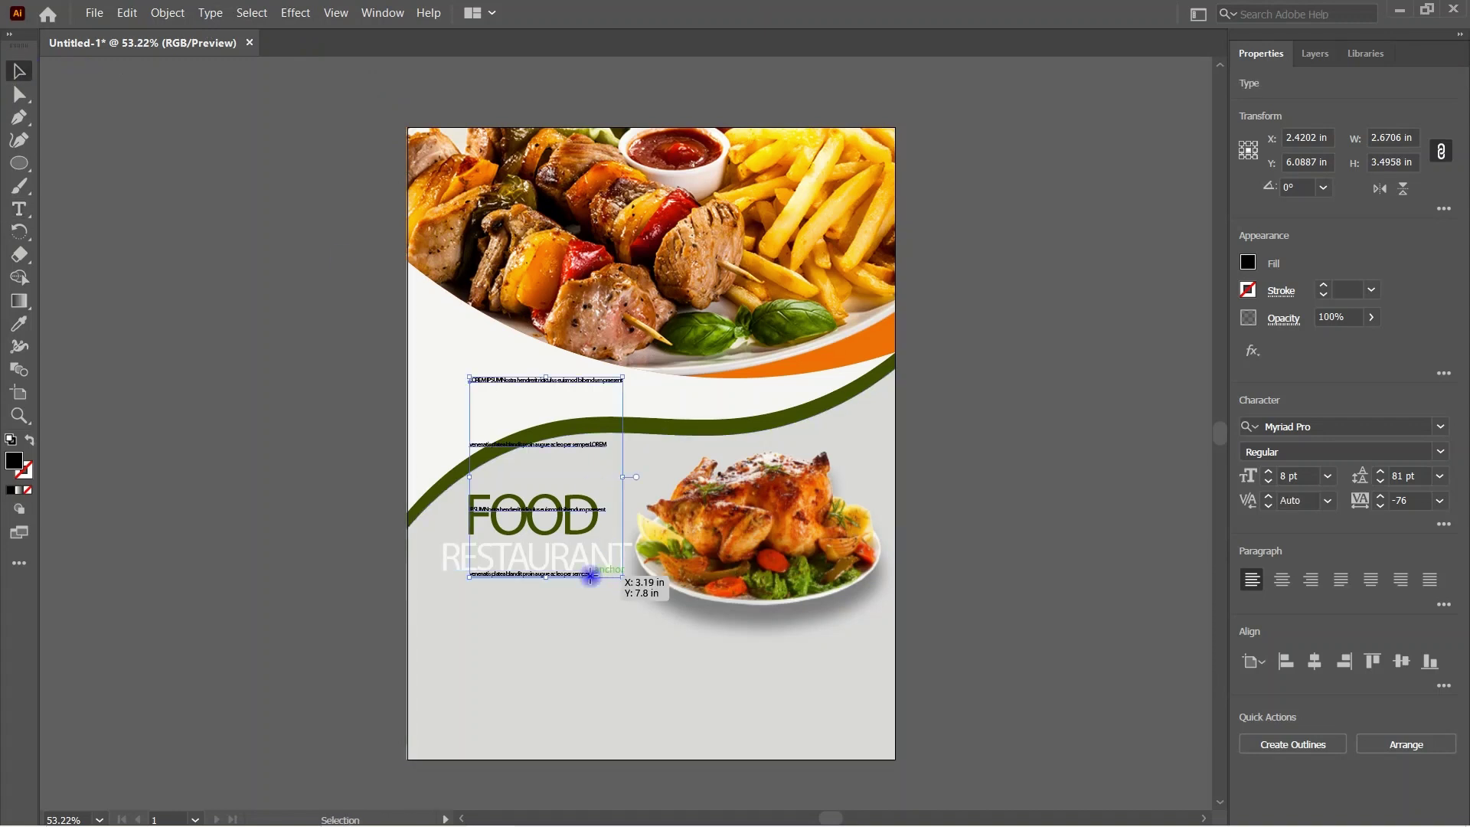
Step: Tighten the paragraph's line spacing to 8 pt
double_click(589, 576)
left_click_drag(589, 574, 459, 385)
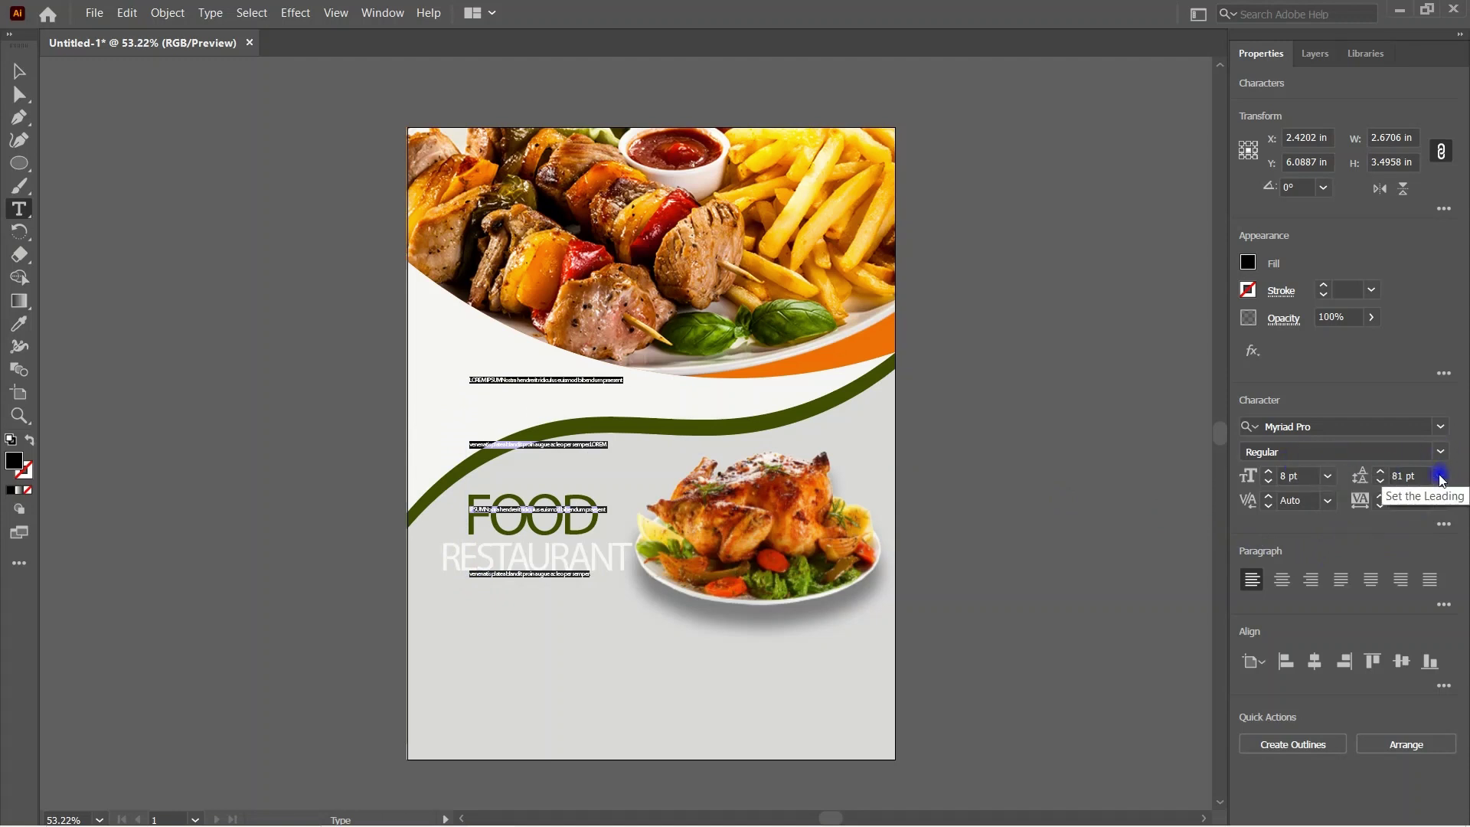
left_click(1381, 472)
left_click(1383, 483)
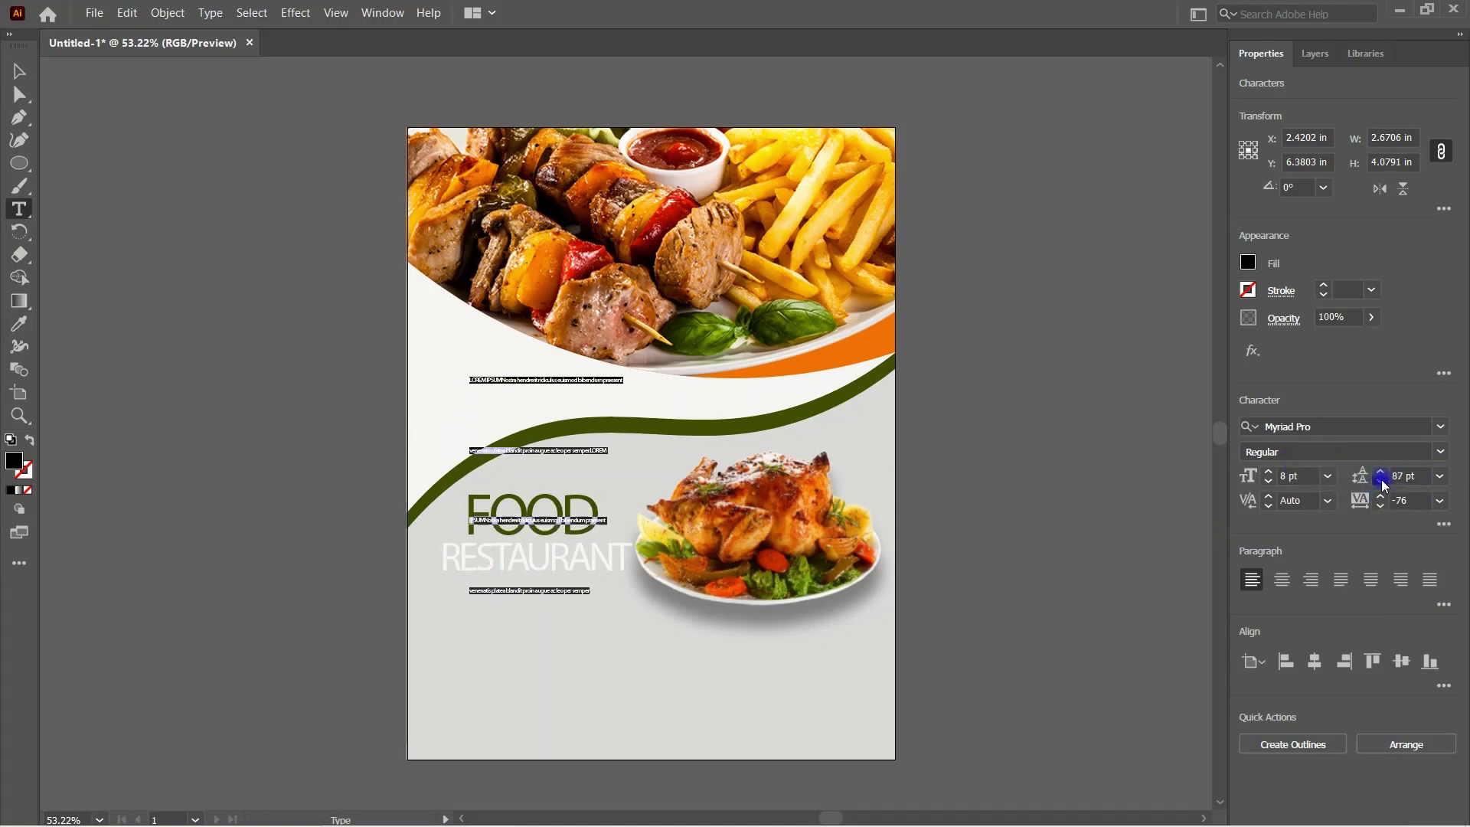
left_click(1382, 484)
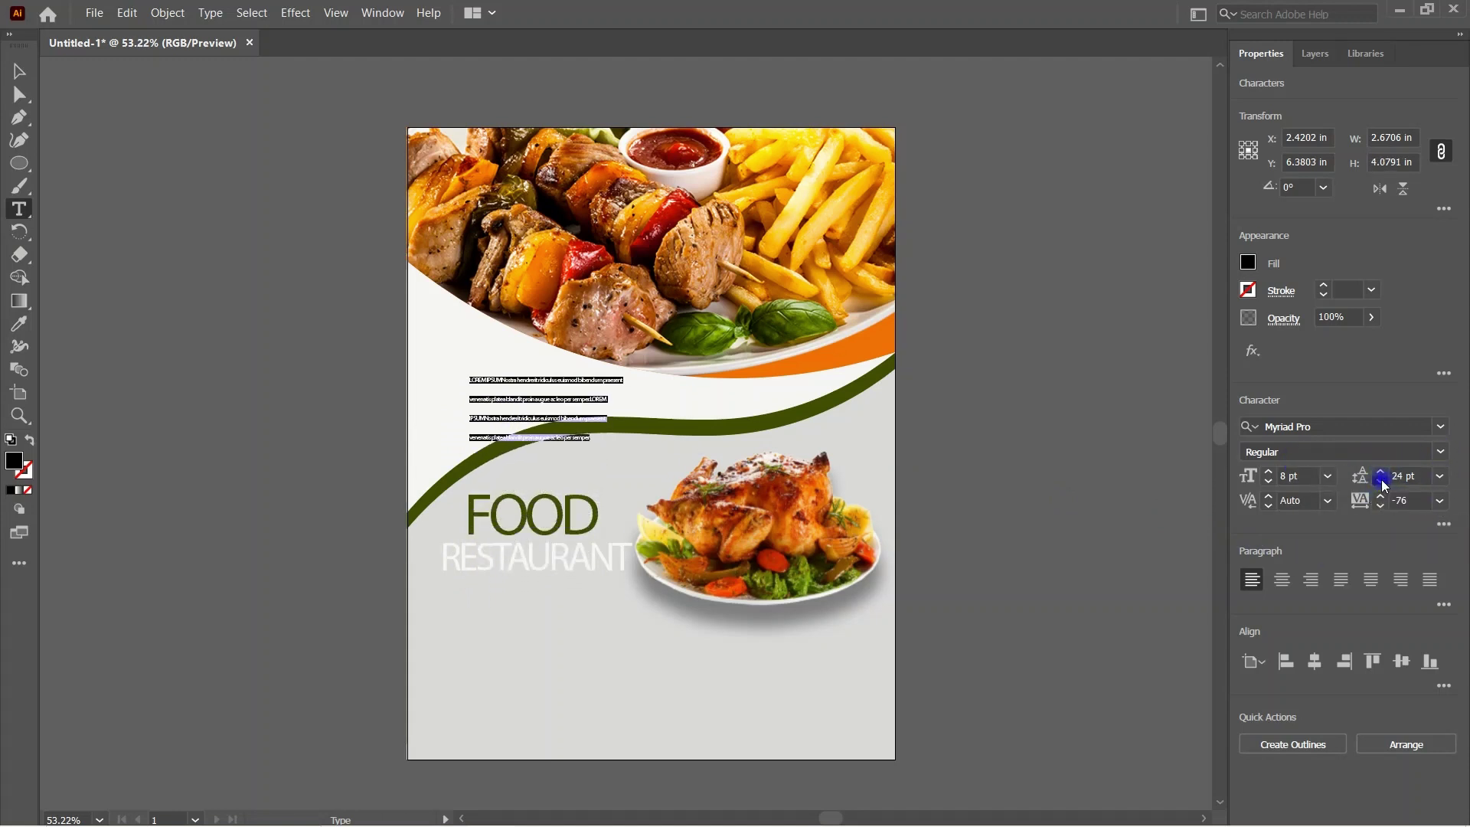
left_click(1382, 483)
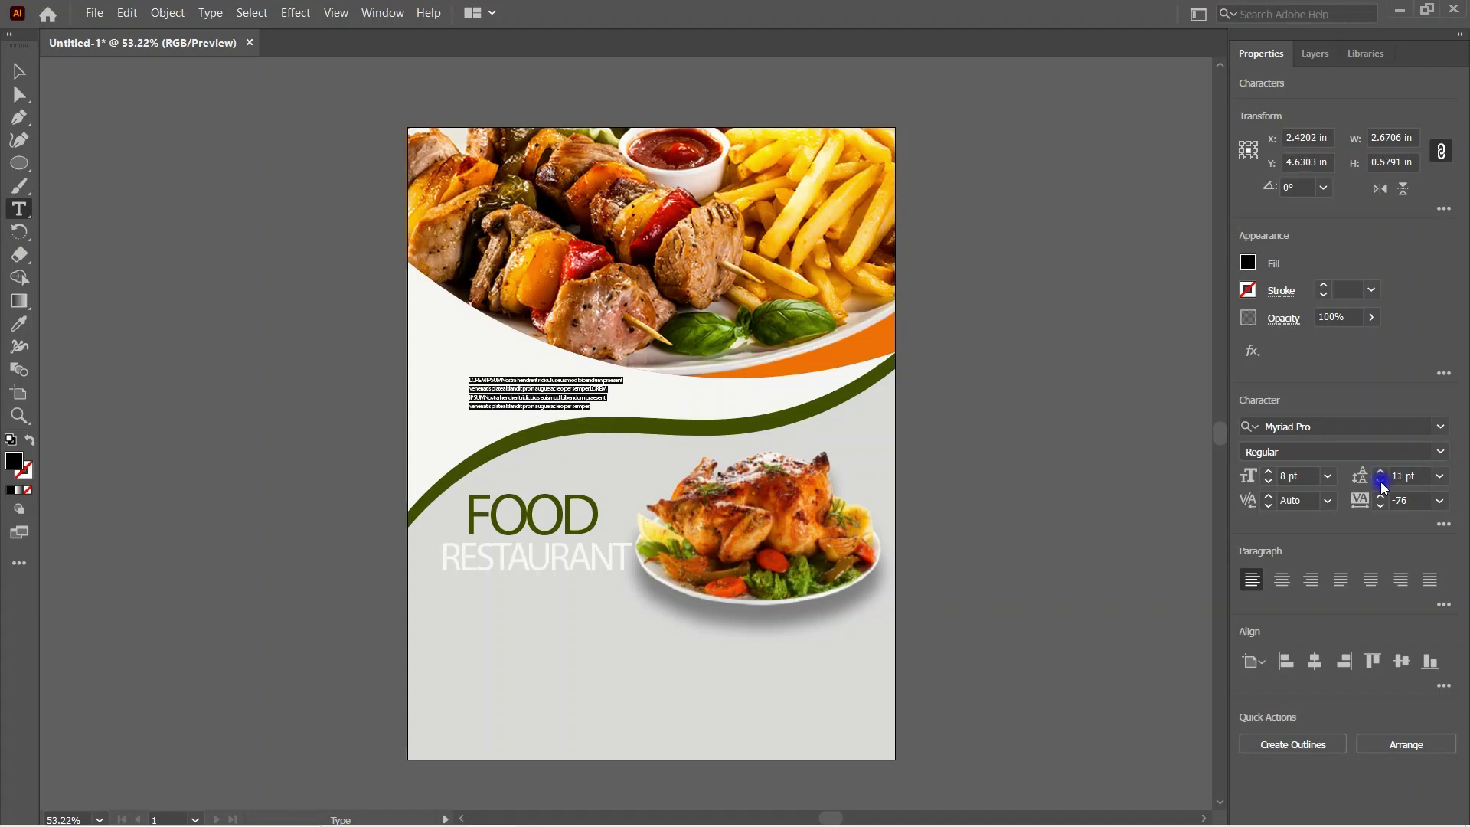
left_click(1382, 483)
left_click(1382, 472)
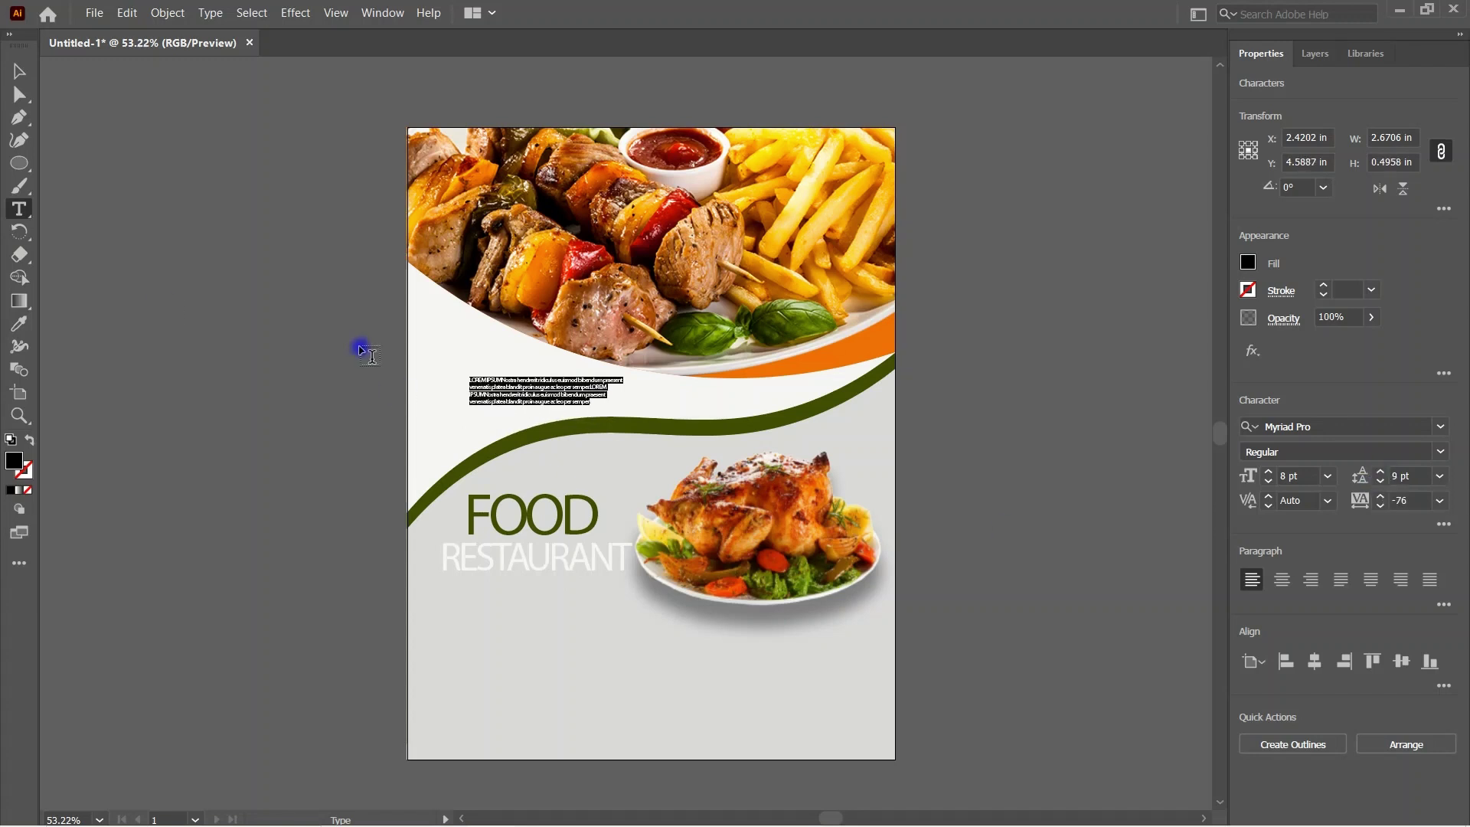
key("Escape")
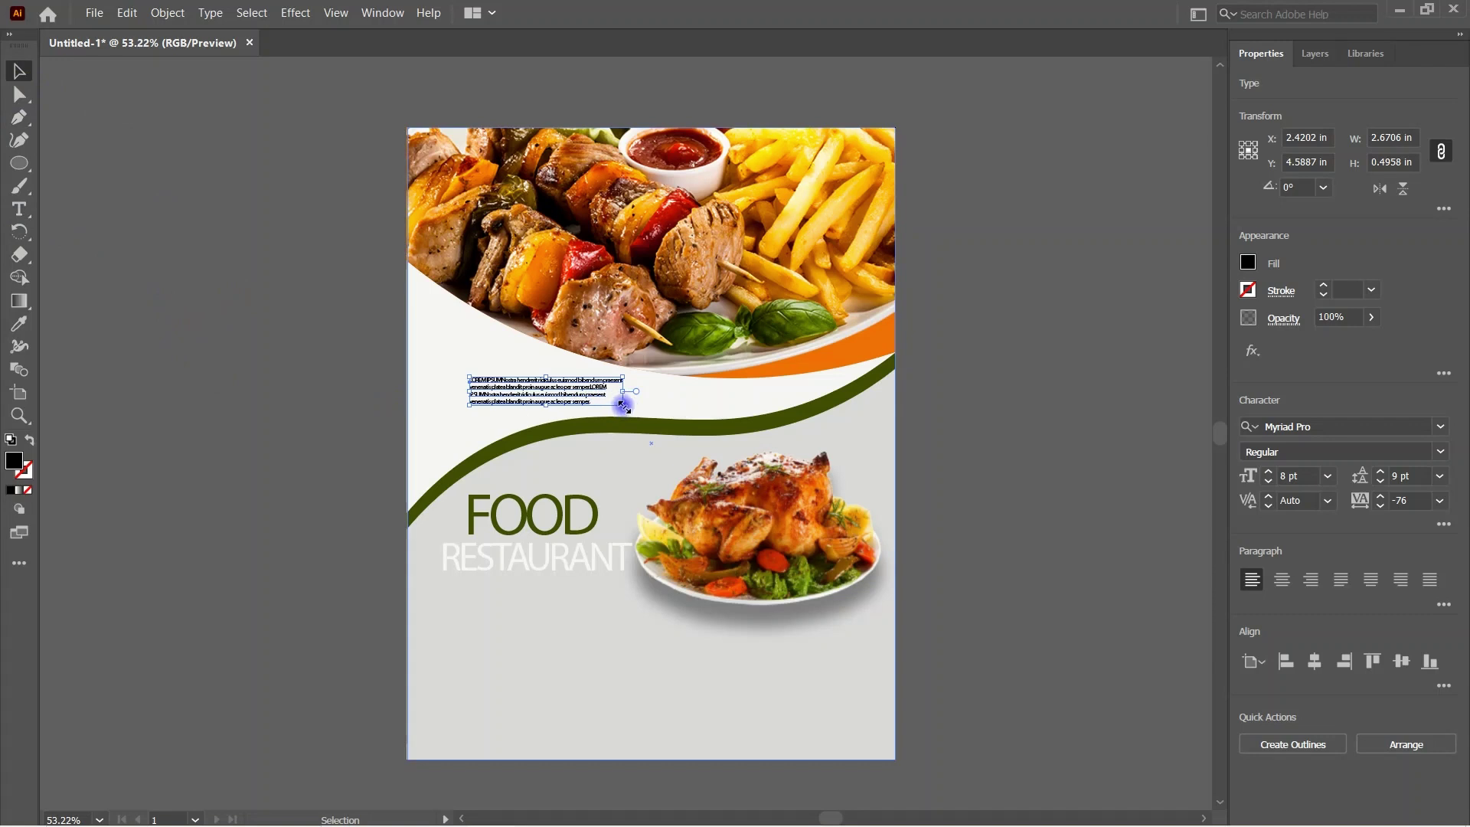
Step: Fit the paragraph below RESTAURANT beside the chicken and colour it the wave's dark green
mouse_move(624, 407)
left_mouse_down()
mouse_move(719, 423)
mouse_move(686, 618)
left_mouse_up()
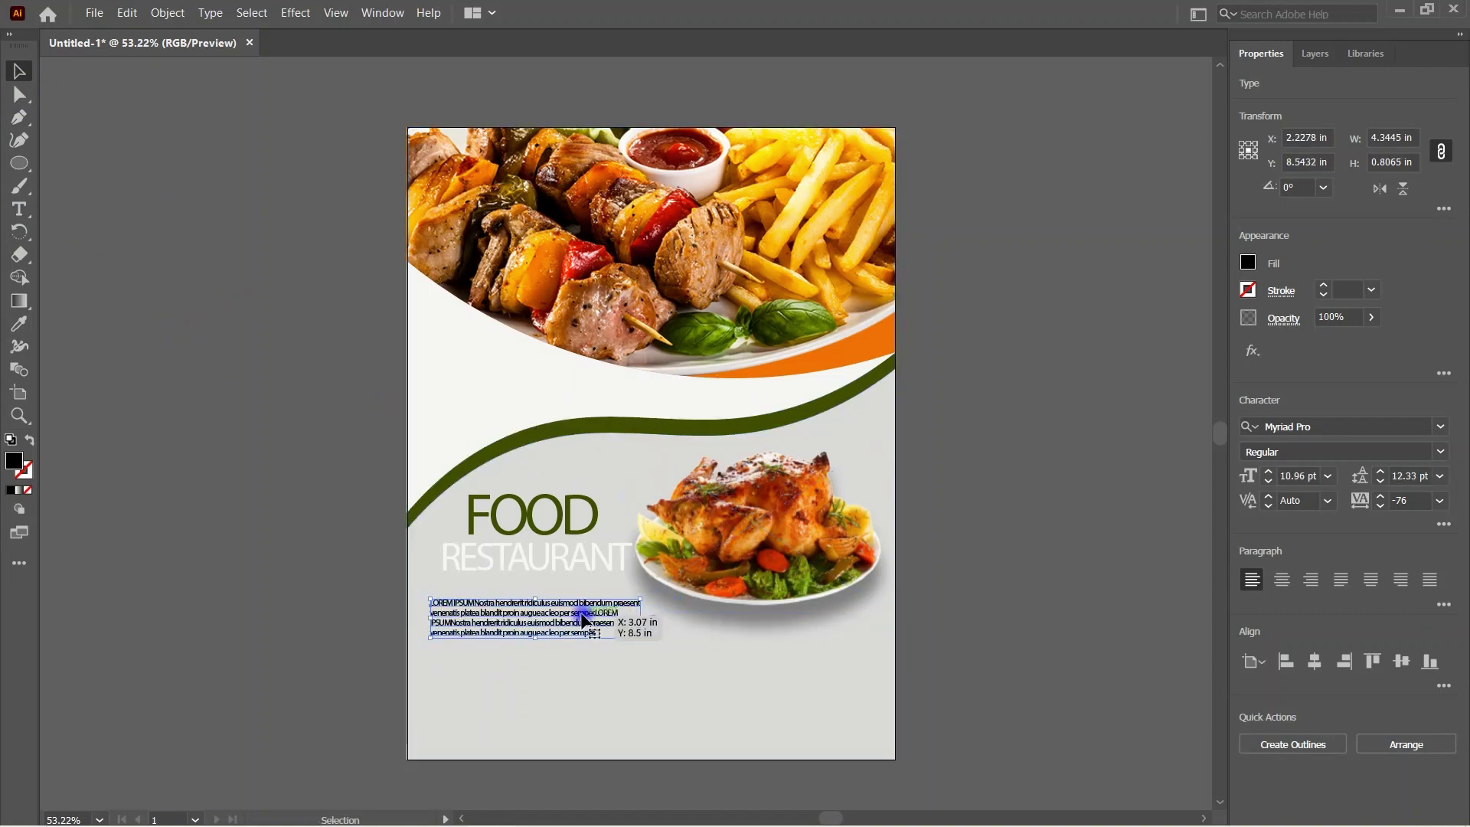
left_click_drag(584, 607, 591, 593)
left_click_drag(680, 603, 650, 603)
left_click(19, 323)
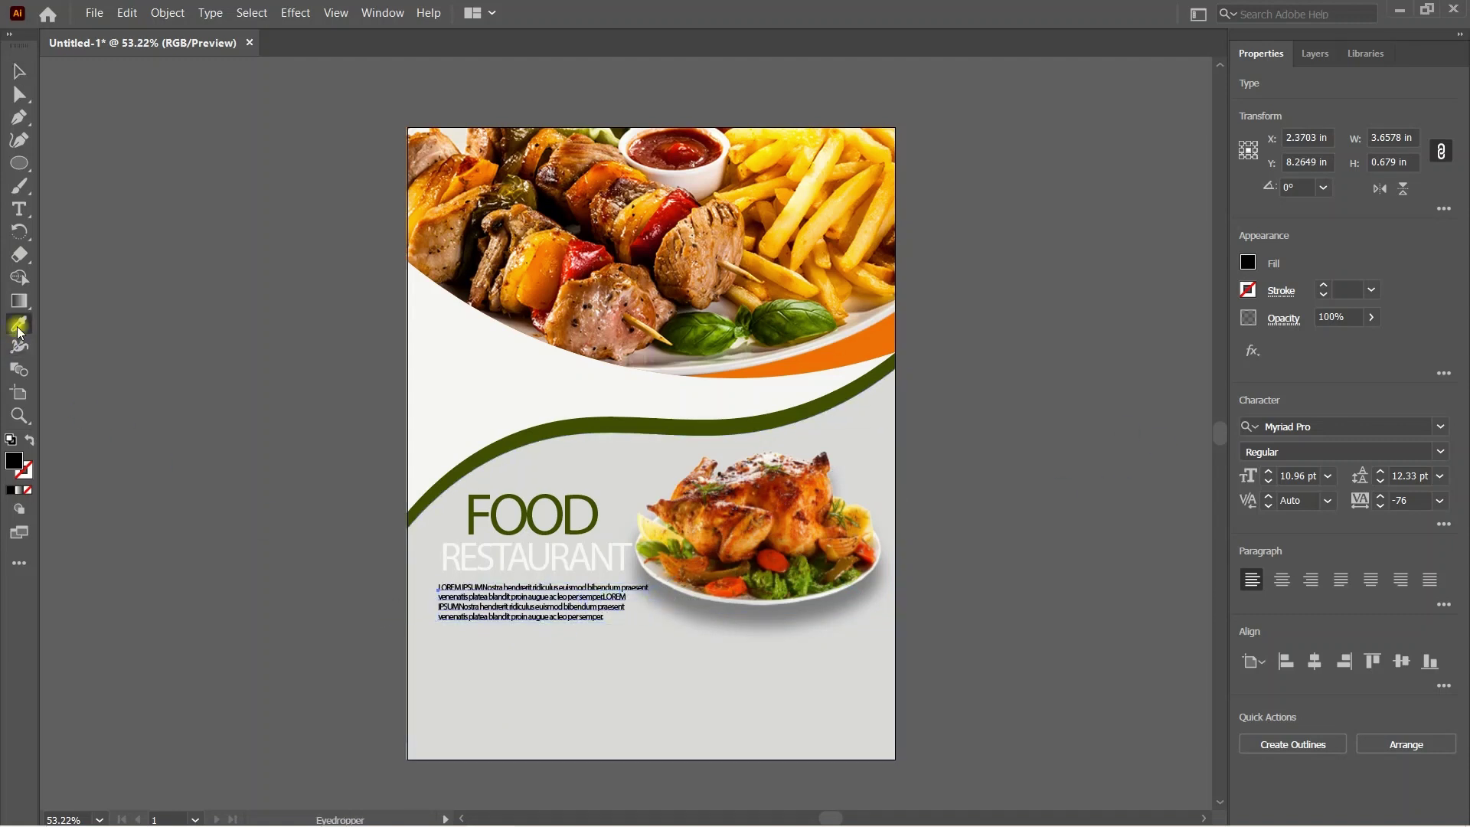
left_click(670, 426)
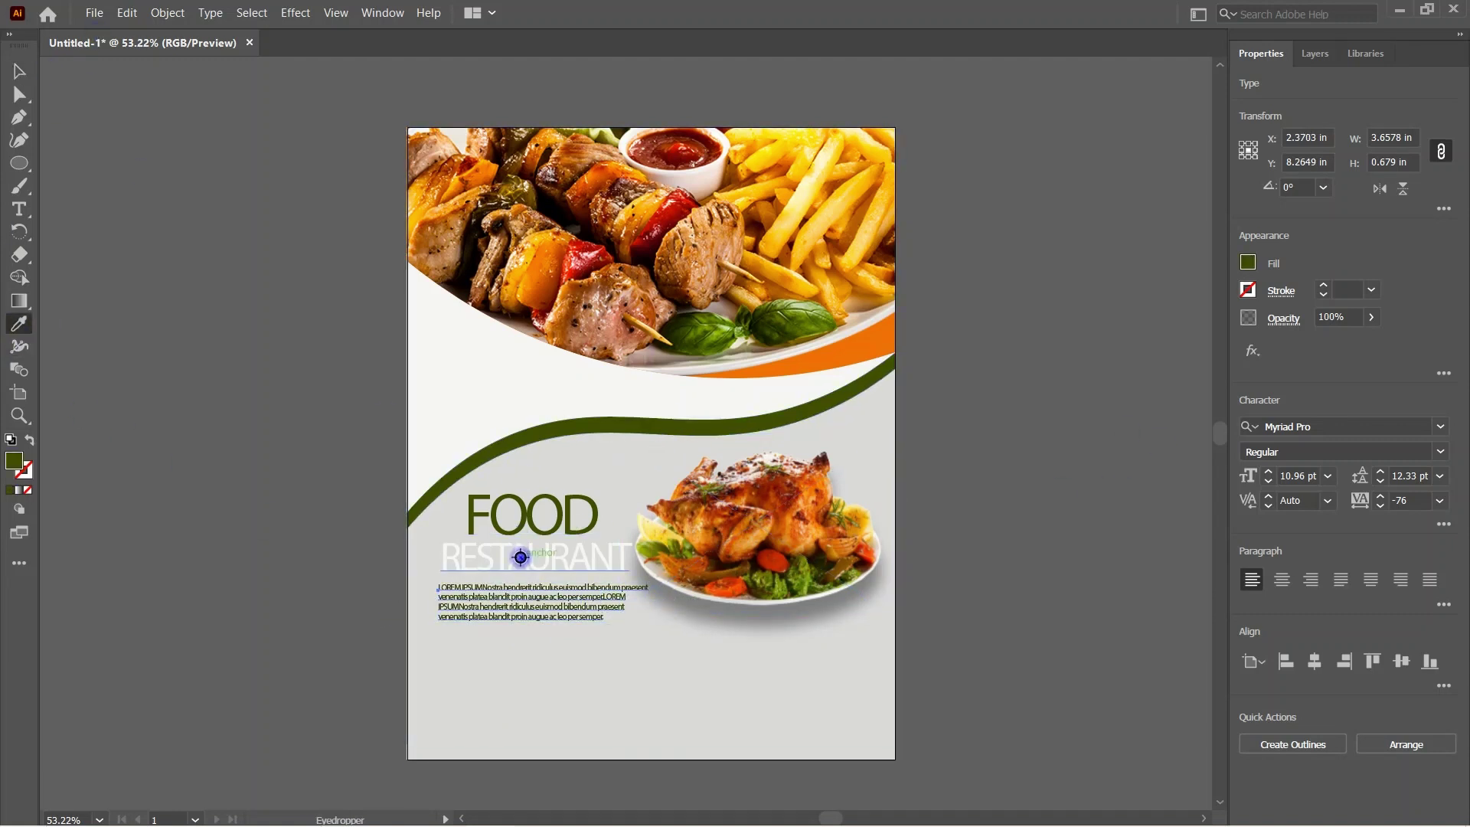
left_click(20, 70)
left_click(309, 350)
left_click(536, 605)
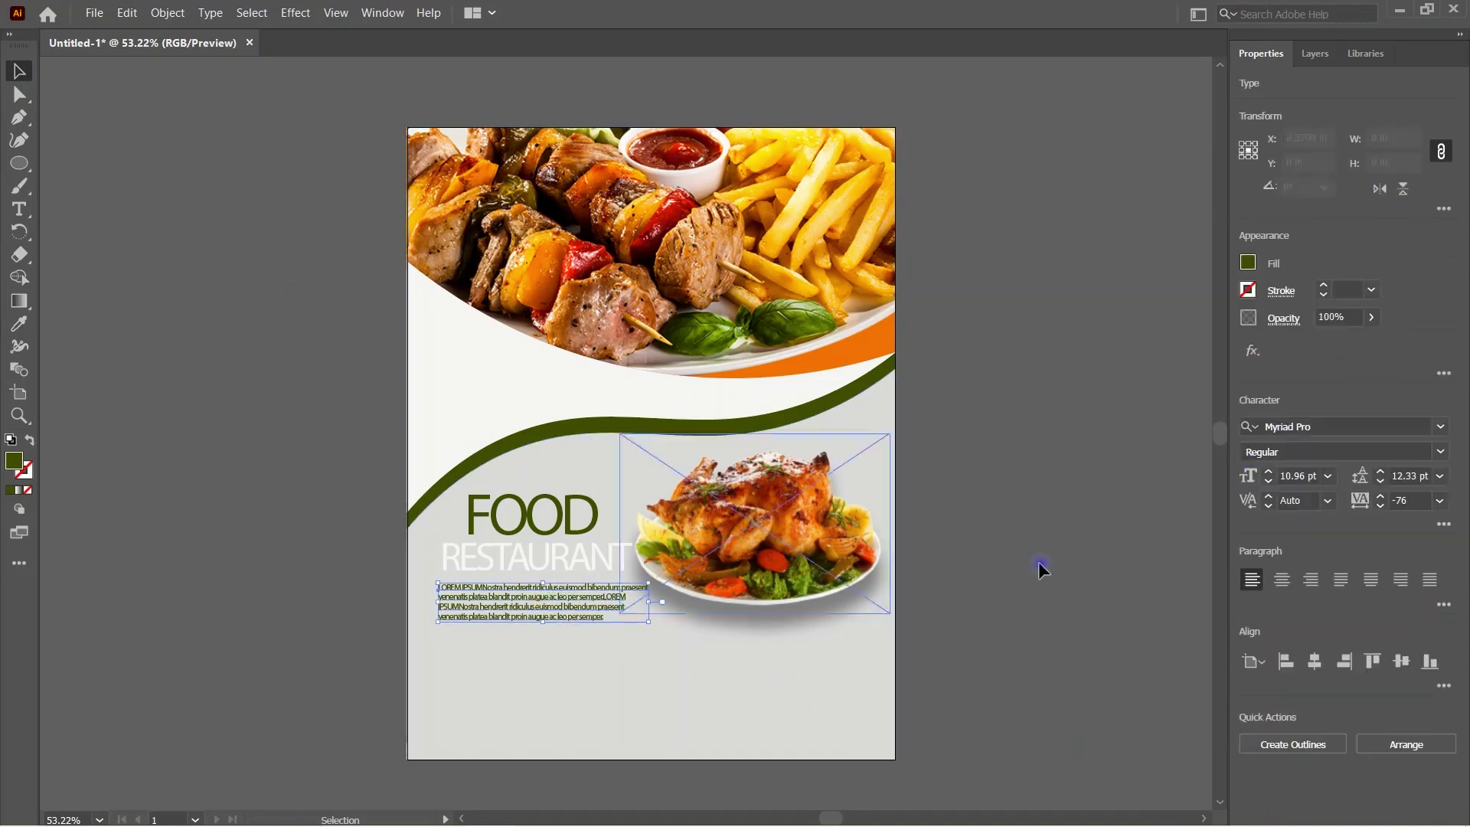
Step: Lower the paragraph's opacity to 71% in the Transparency panel
left_click(377, 13)
left_click(532, 778)
left_click(1204, 82)
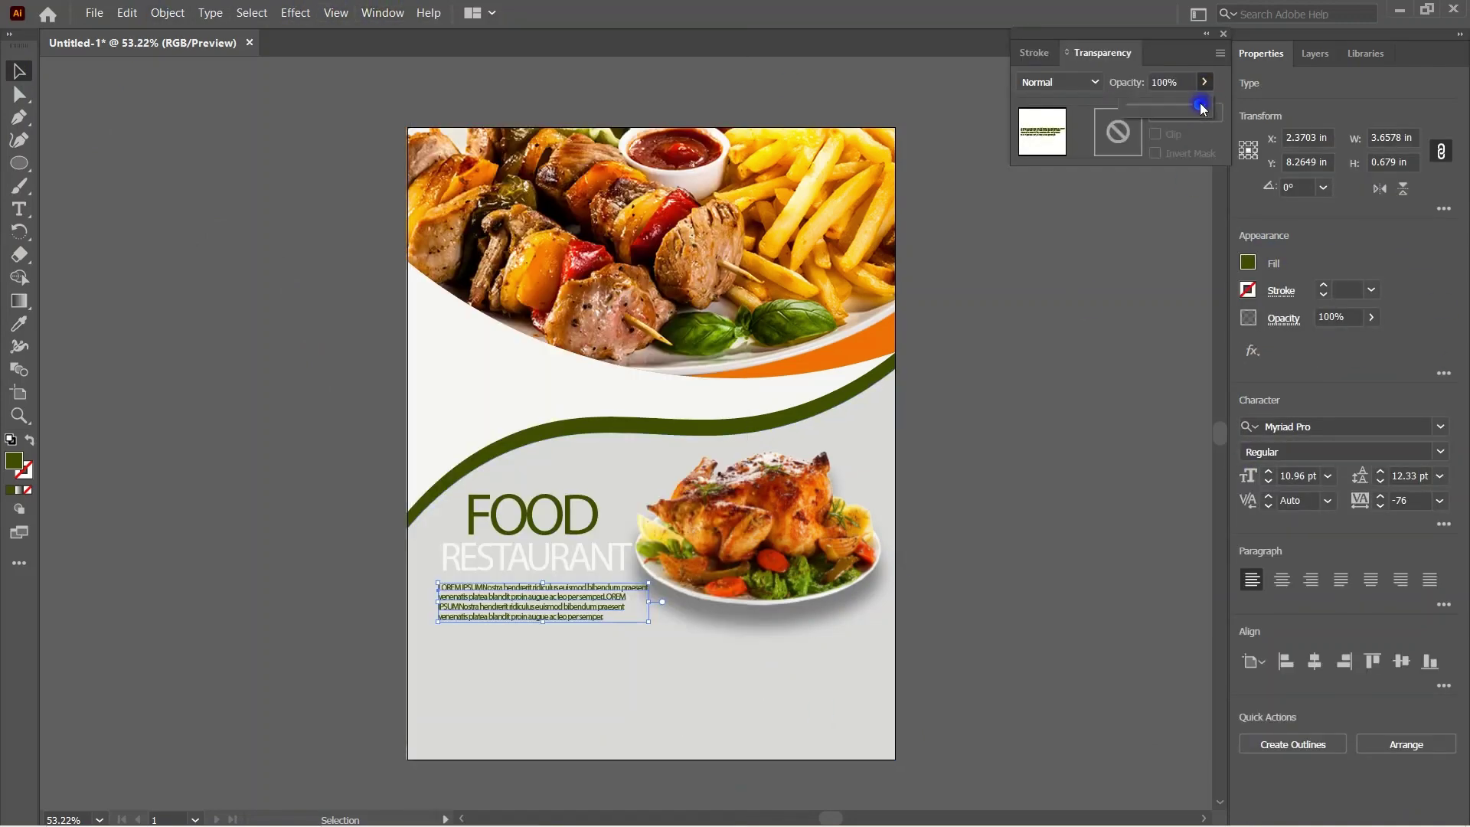
left_click_drag(1201, 107, 1182, 109)
left_click(1078, 522)
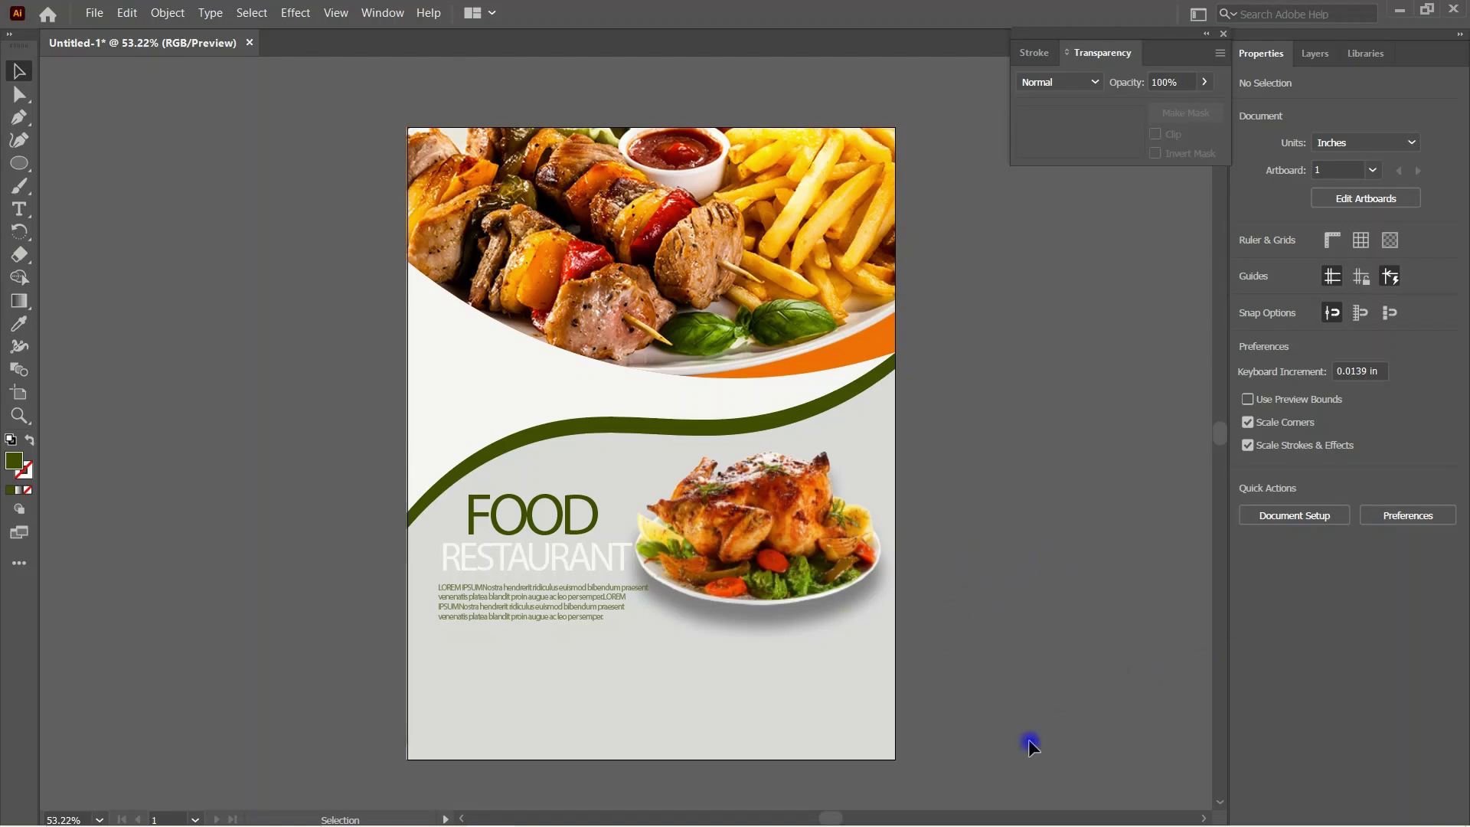
Step: Draw a small circle above the wave on the left
left_click(19, 163)
mouse_move(438, 339)
left_mouse_down()
mouse_move(564, 458)
mouse_move(491, 405)
left_mouse_up()
key("v")
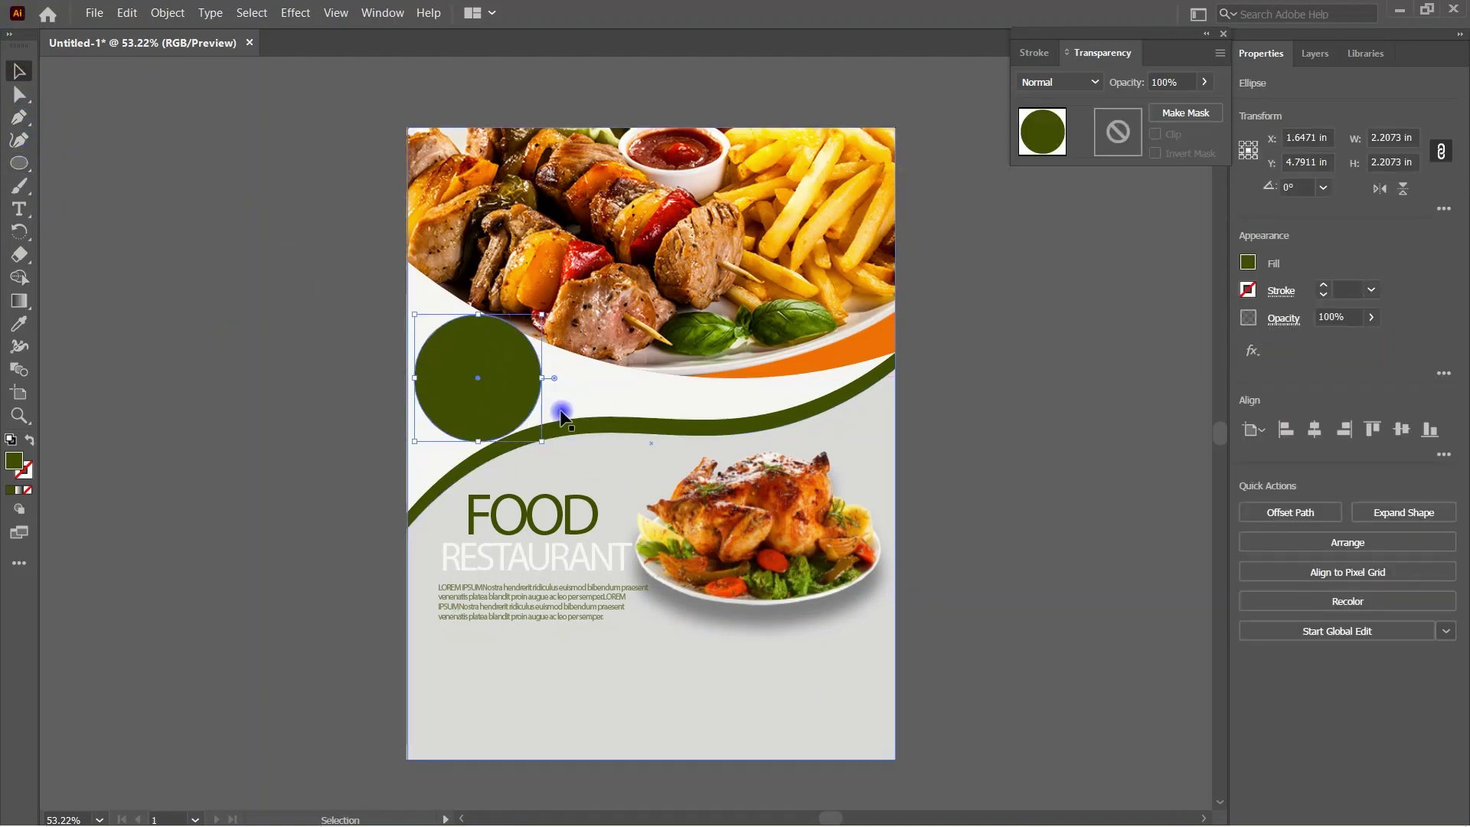
left_click_drag(541, 313, 528, 329)
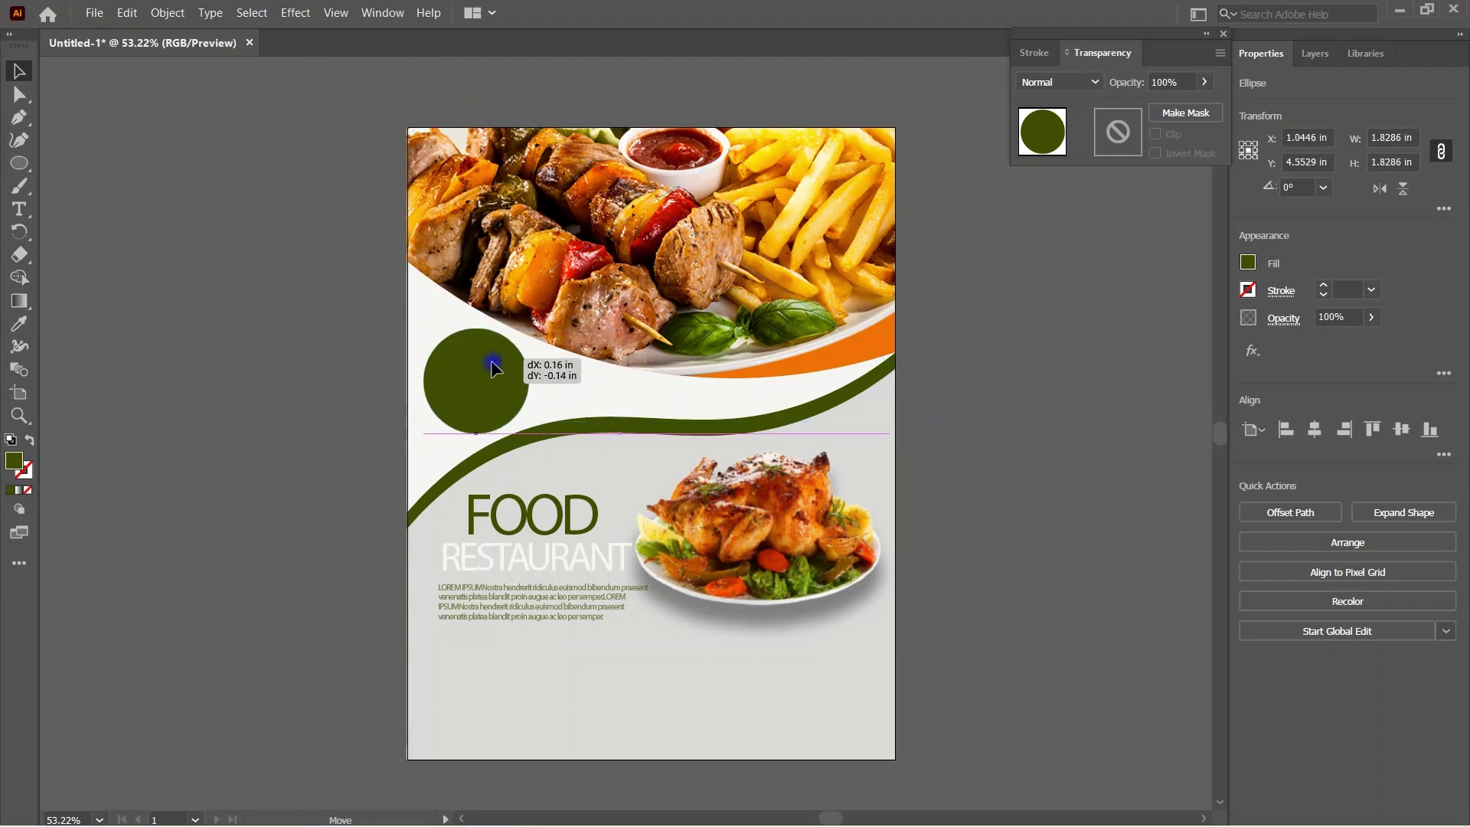
left_click(530, 364)
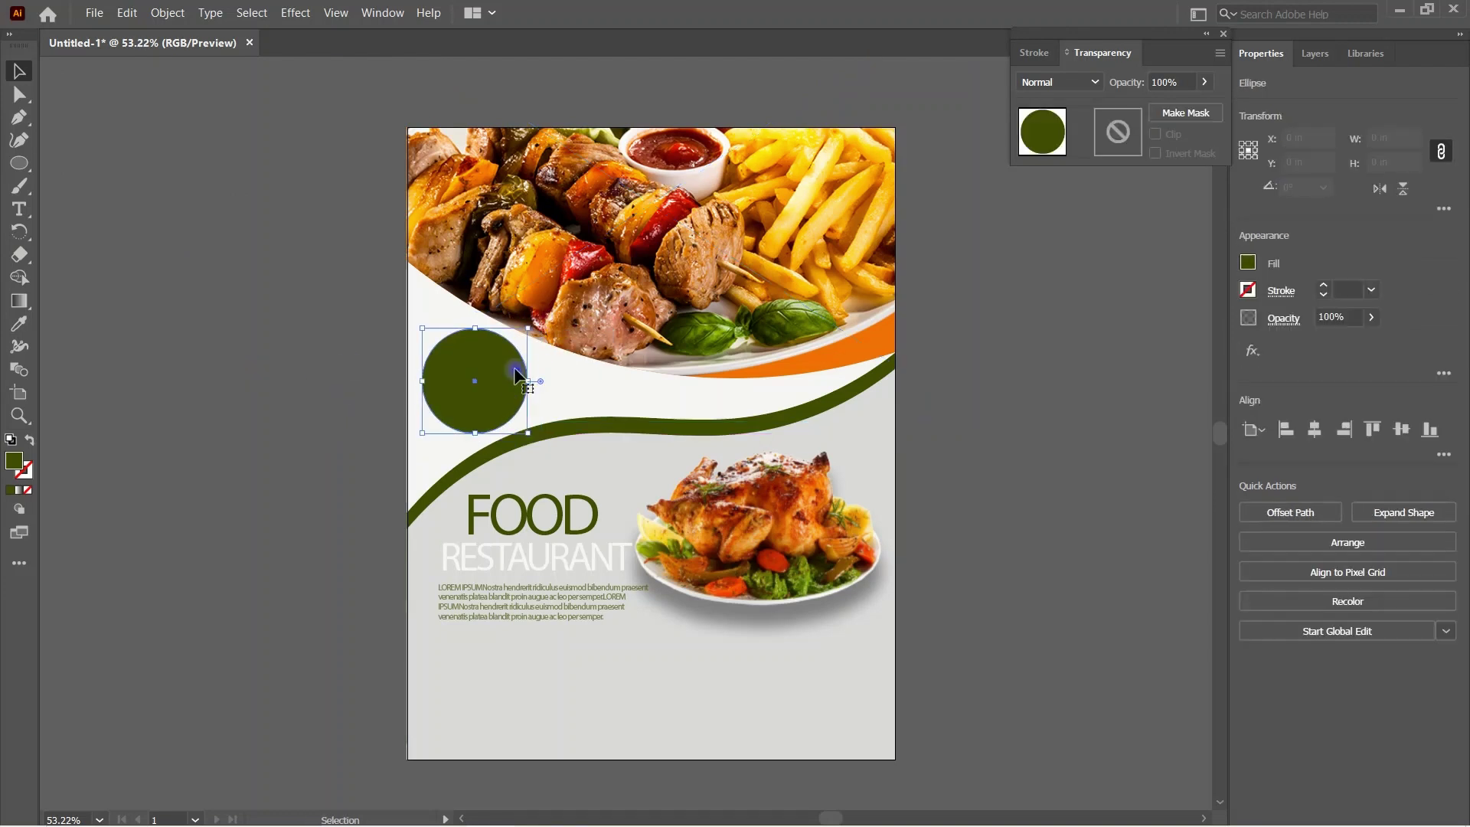
left_click(508, 383)
Step: Give the circle a 1 pt outline and light grey fill, and nudge it into place
left_click(1324, 284)
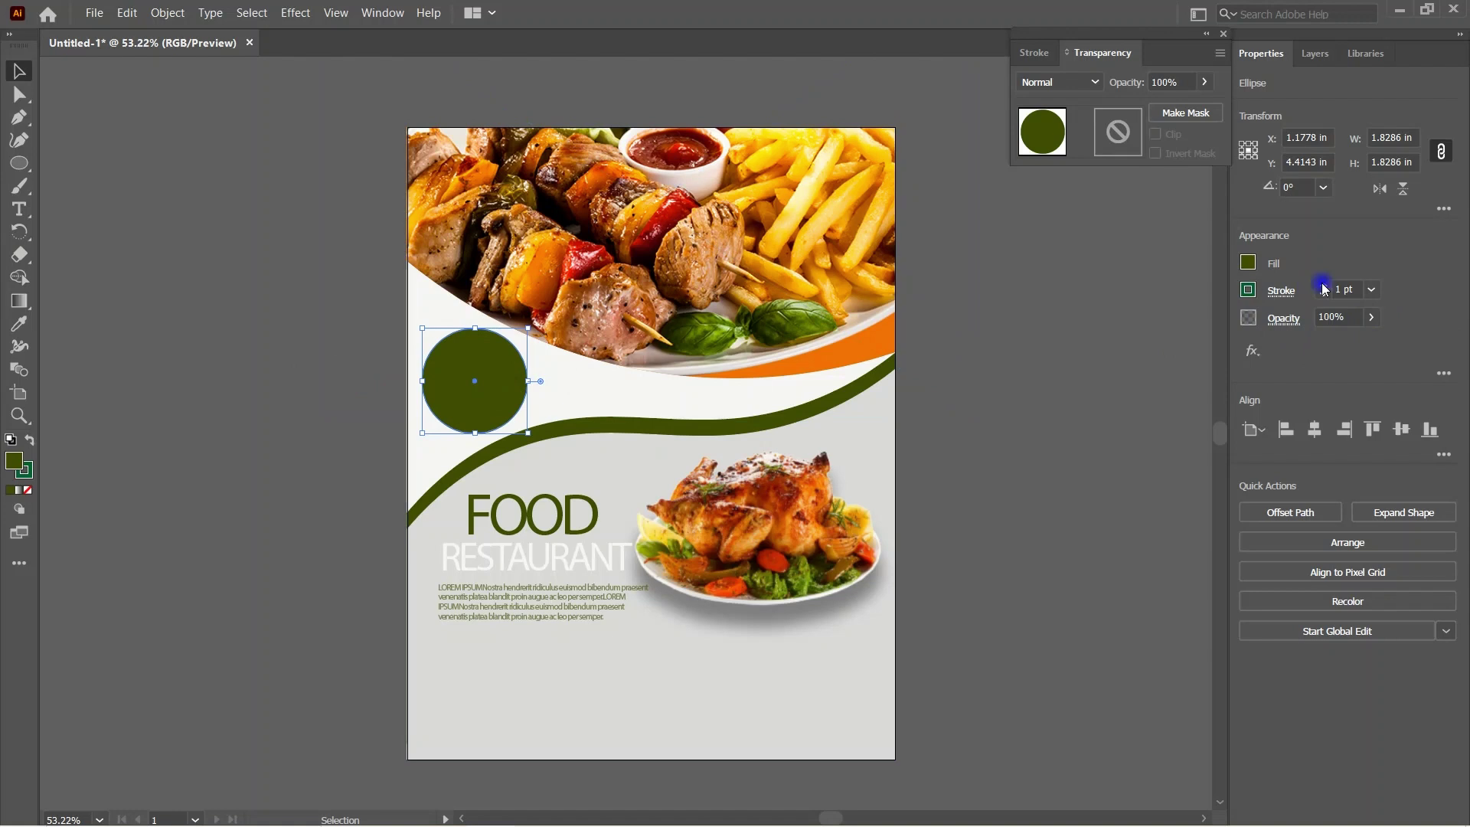
left_click(1254, 268)
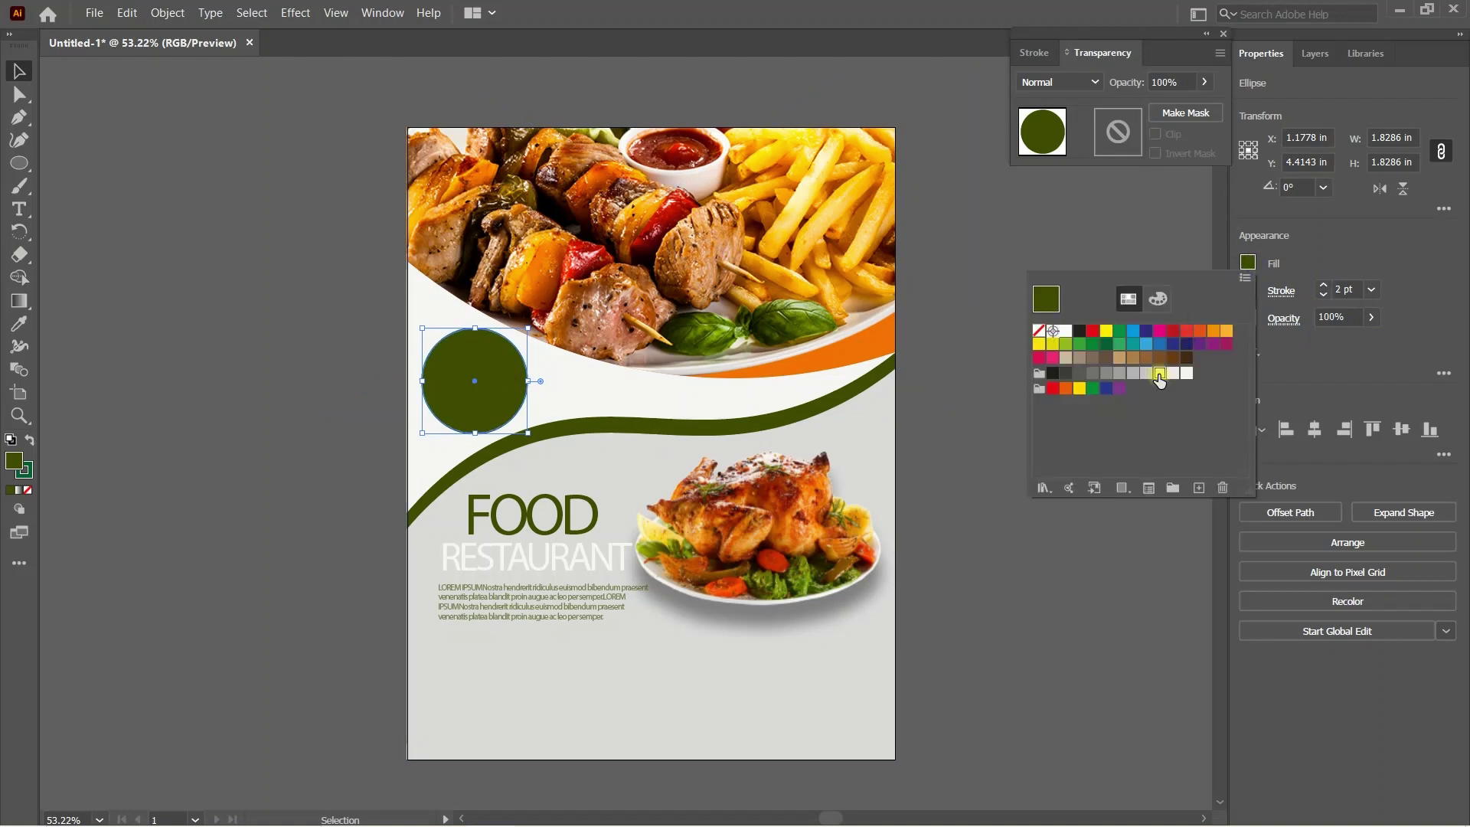
left_click(1160, 376)
left_click(287, 362)
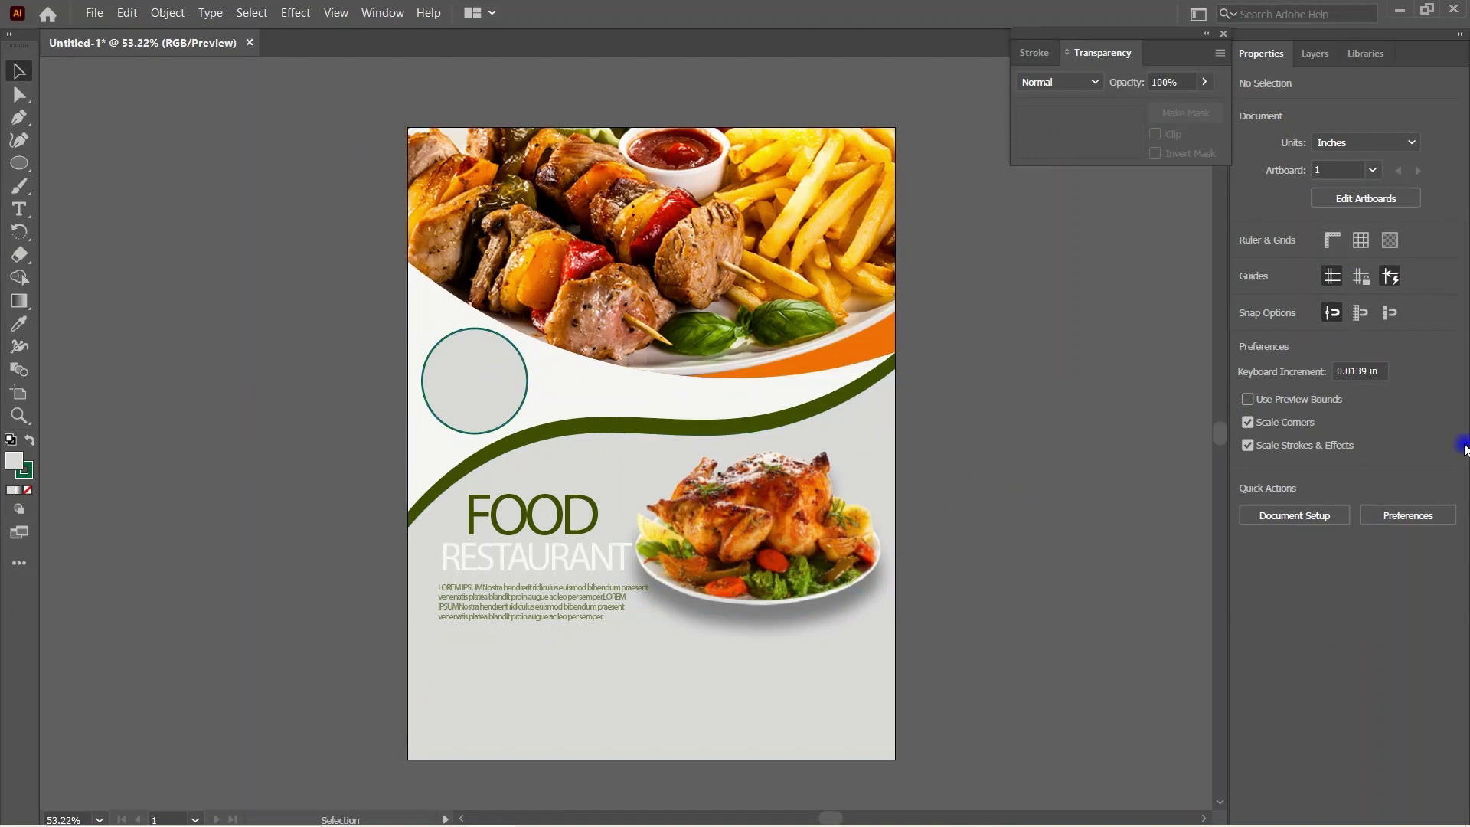
left_click(484, 375)
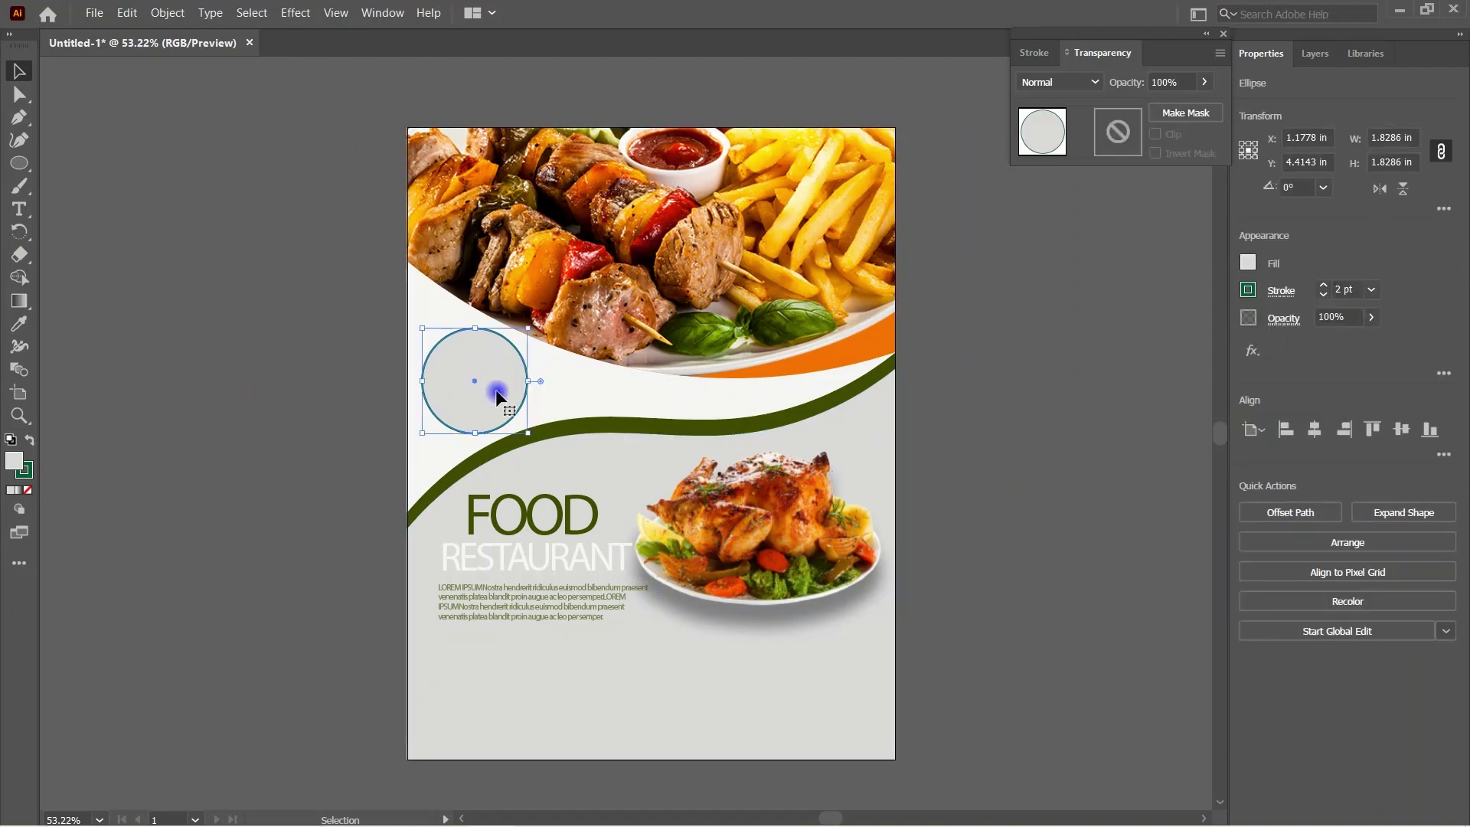
mouse_move(497, 394)
left_mouse_down()
mouse_move(510, 418)
mouse_move(491, 353)
mouse_move(489, 395)
left_mouse_up()
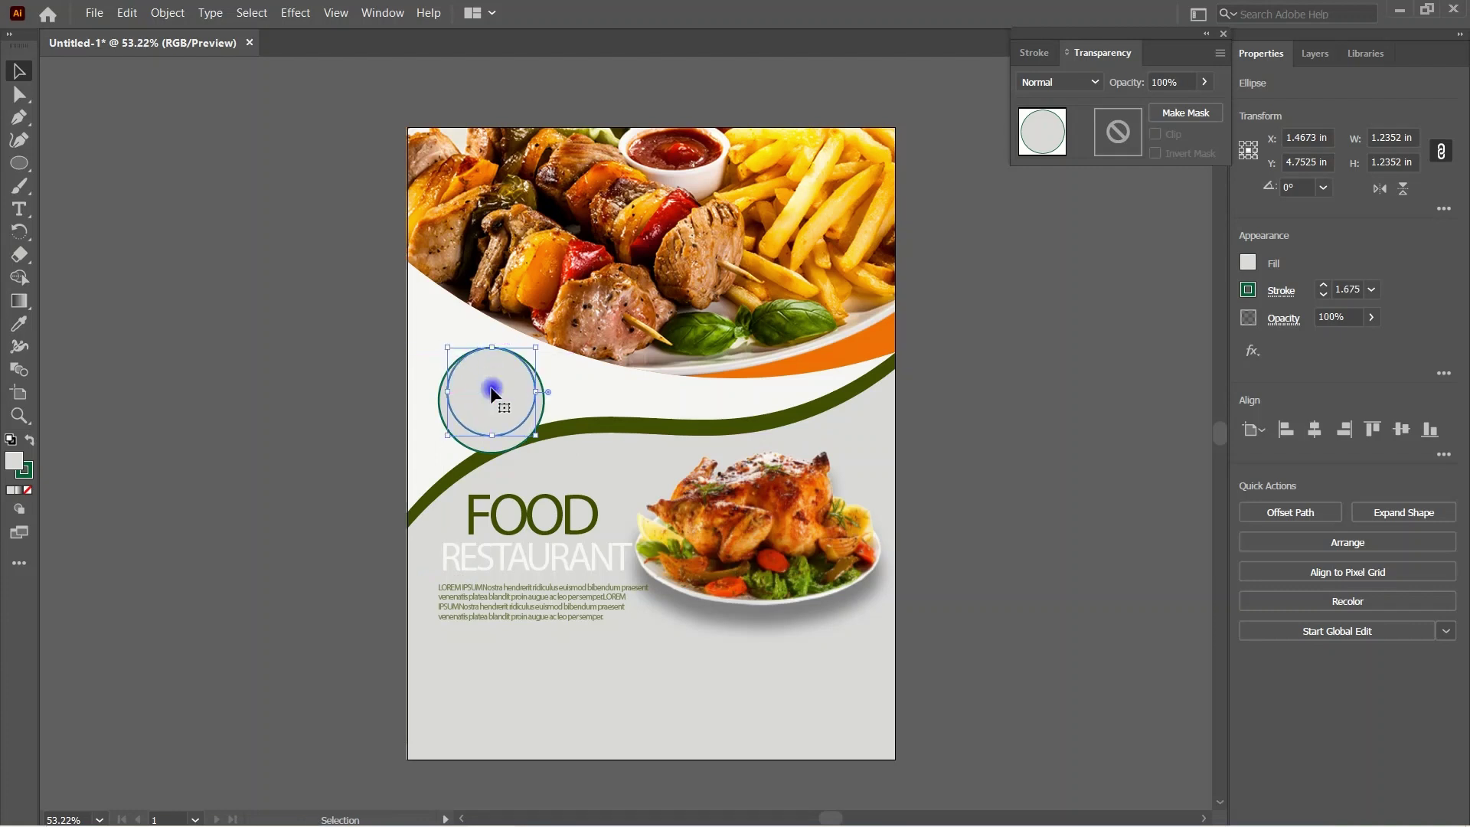
left_click(996, 446)
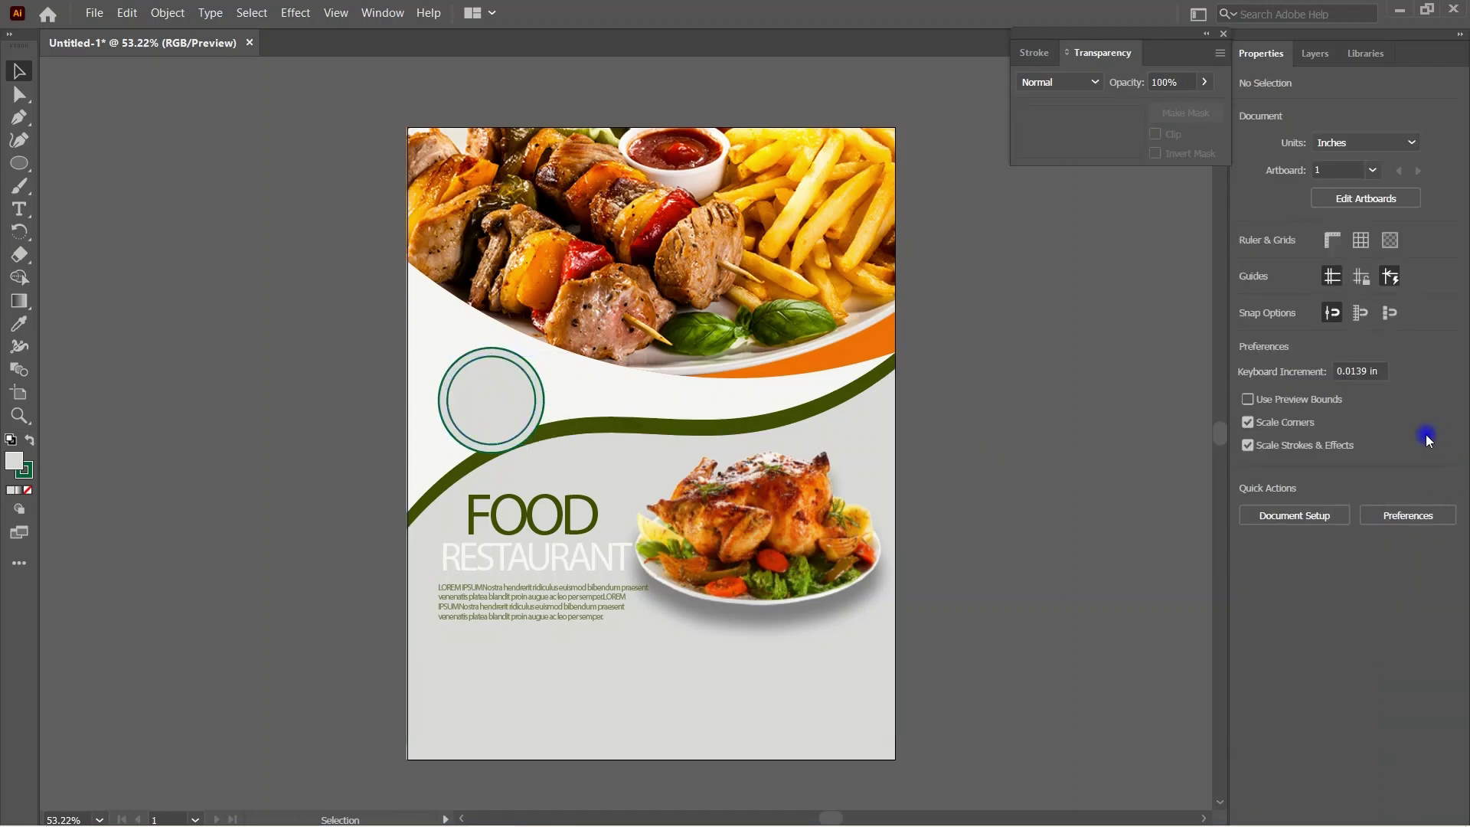
left_click(436, 352)
Step: Group the two circles, lower the chicken photo, and place the ring beside it
key("ctrl+g")
left_click(337, 357)
mouse_move(477, 391)
left_mouse_down()
mouse_move(790, 679)
mouse_move(602, 684)
left_mouse_up()
left_click_drag(647, 481, 810, 593)
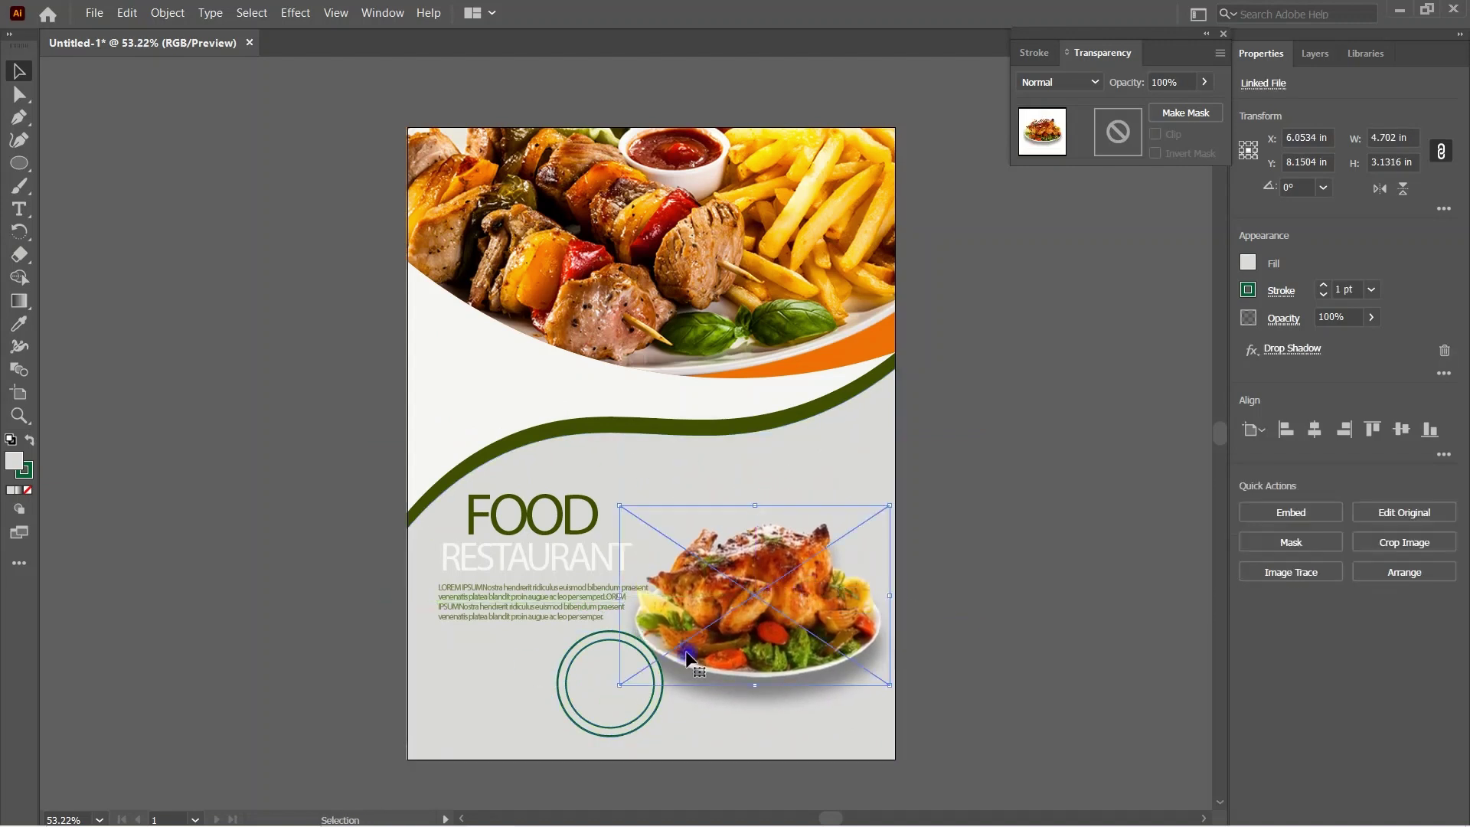
left_click_drag(602, 709, 826, 491)
left_click(973, 463)
Step: Fill the ring's inner circle a lighter grey and start a text line inside it
left_click(820, 467)
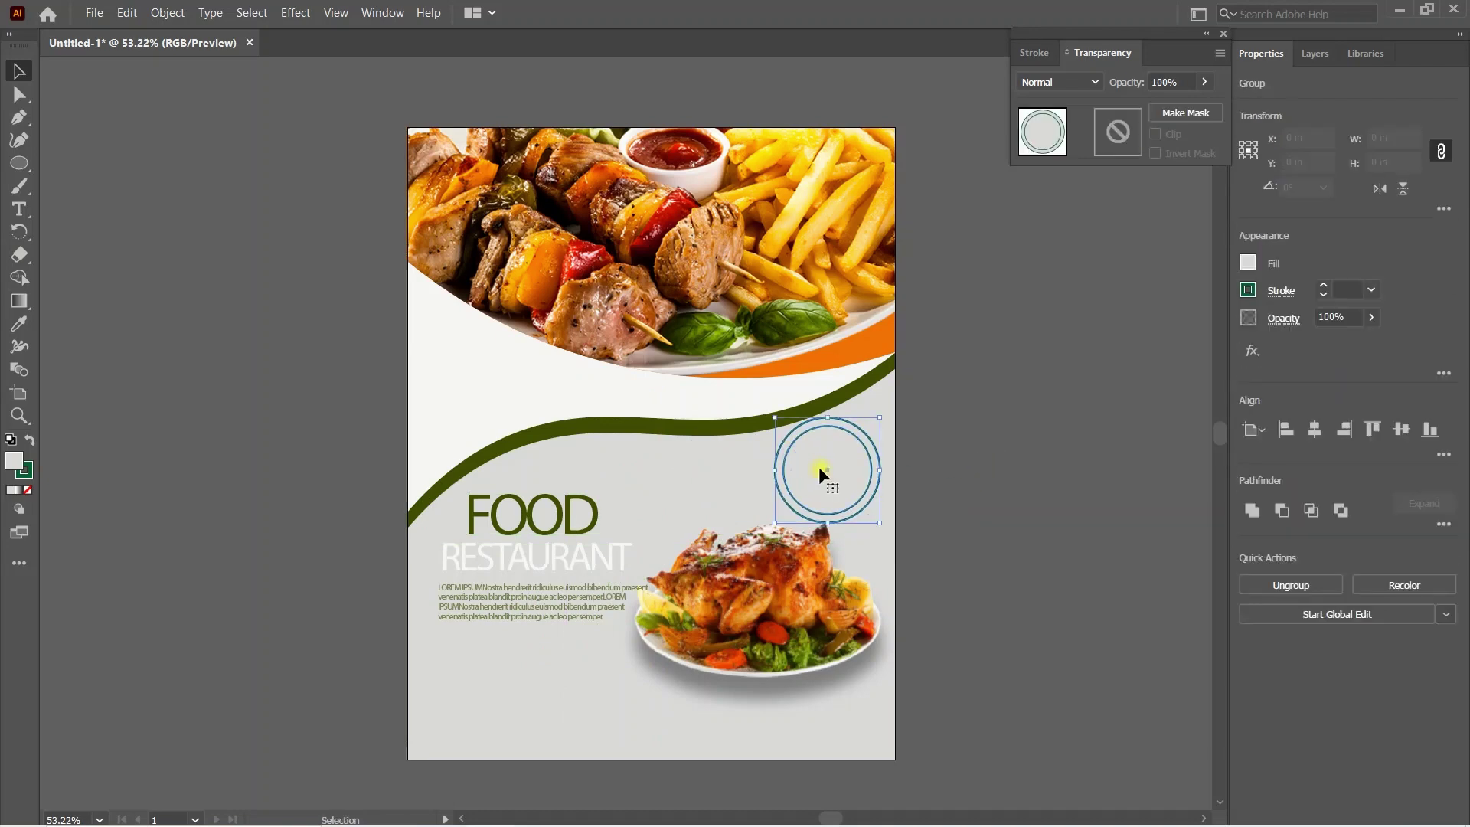
left_click(1045, 441)
left_click(840, 477)
double_click(840, 477)
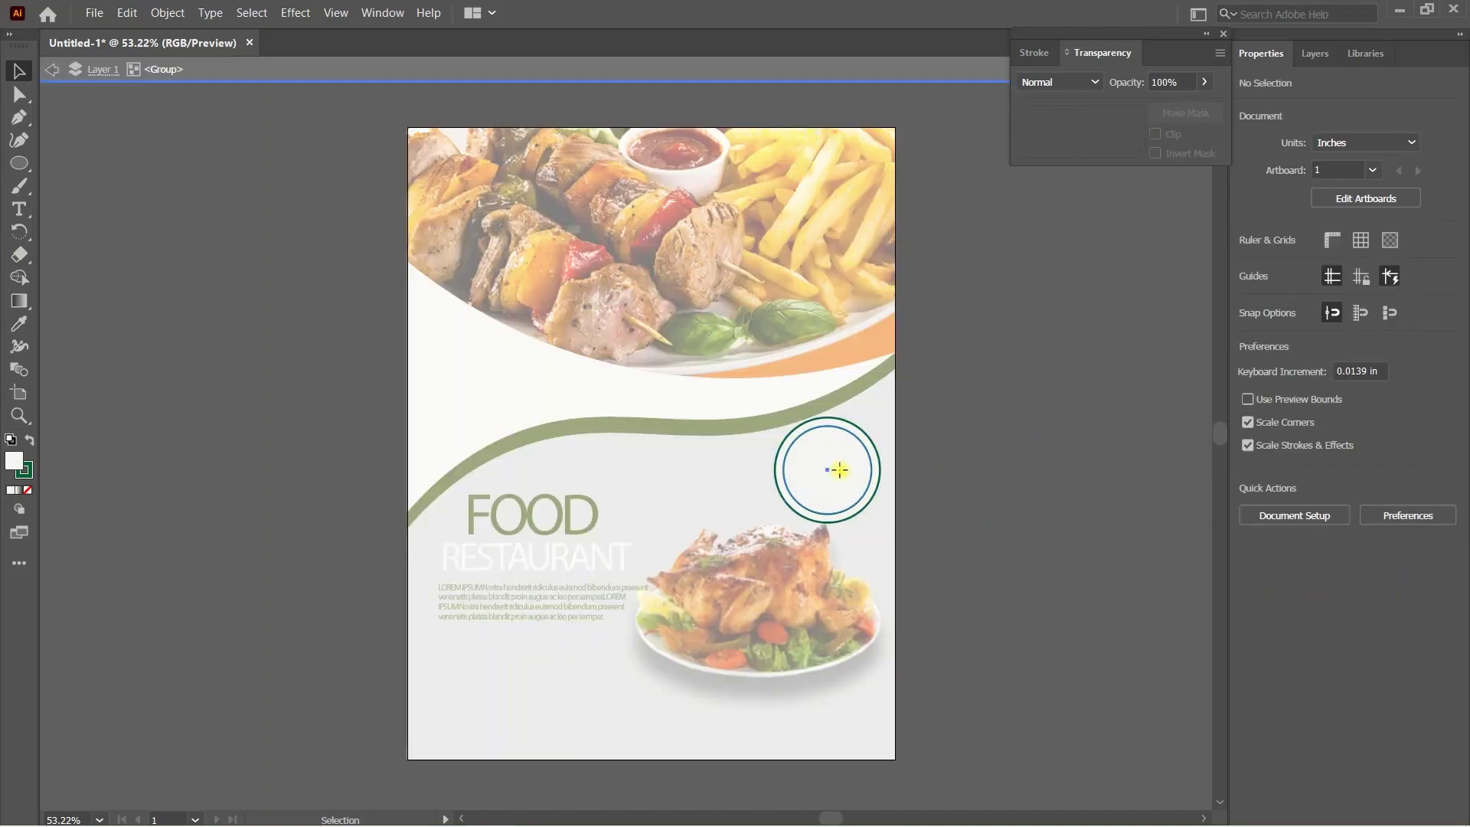
left_click(837, 471)
left_click(1118, 168)
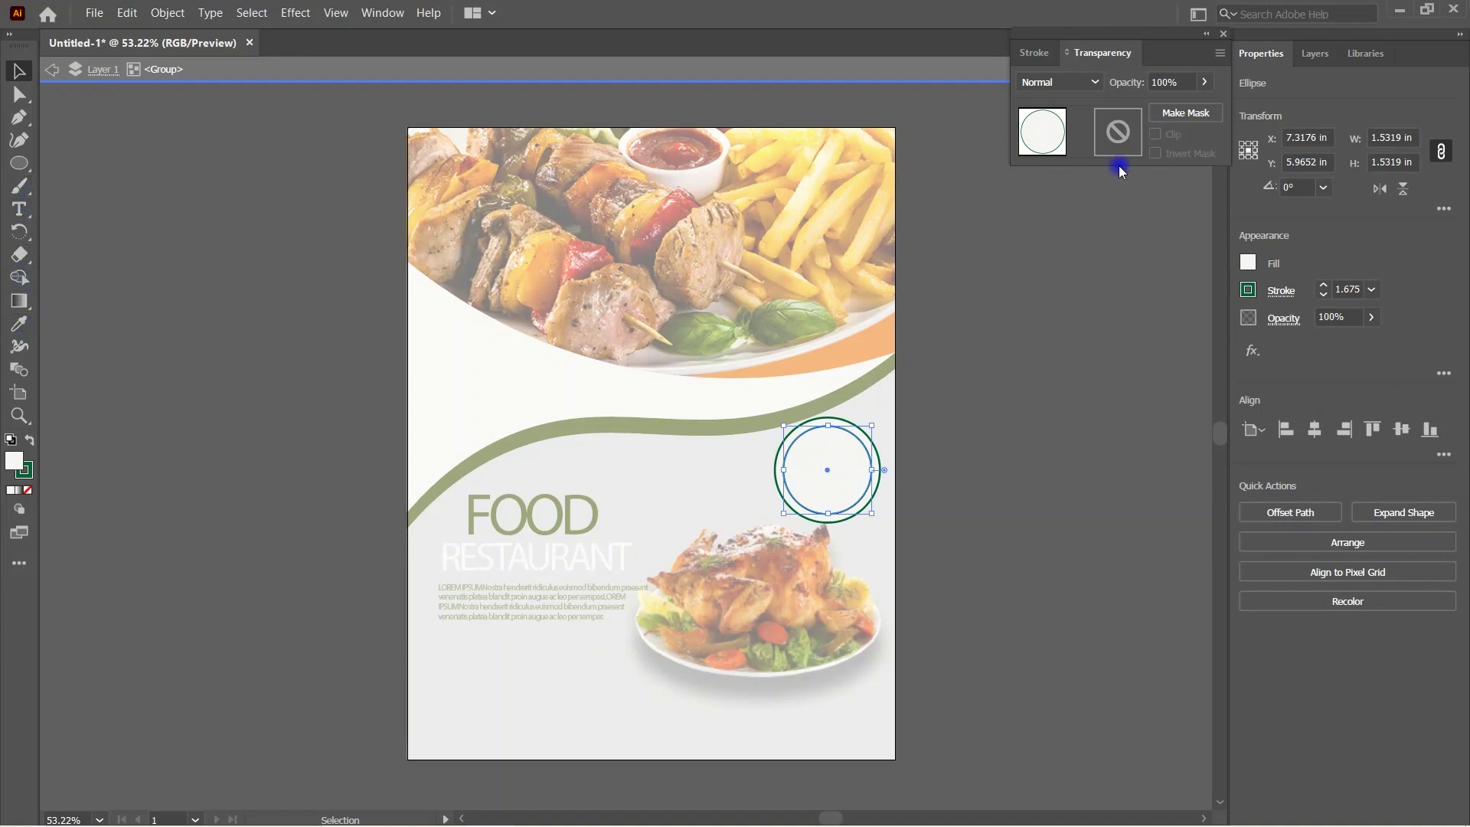
left_click(1250, 266)
left_click(1147, 373)
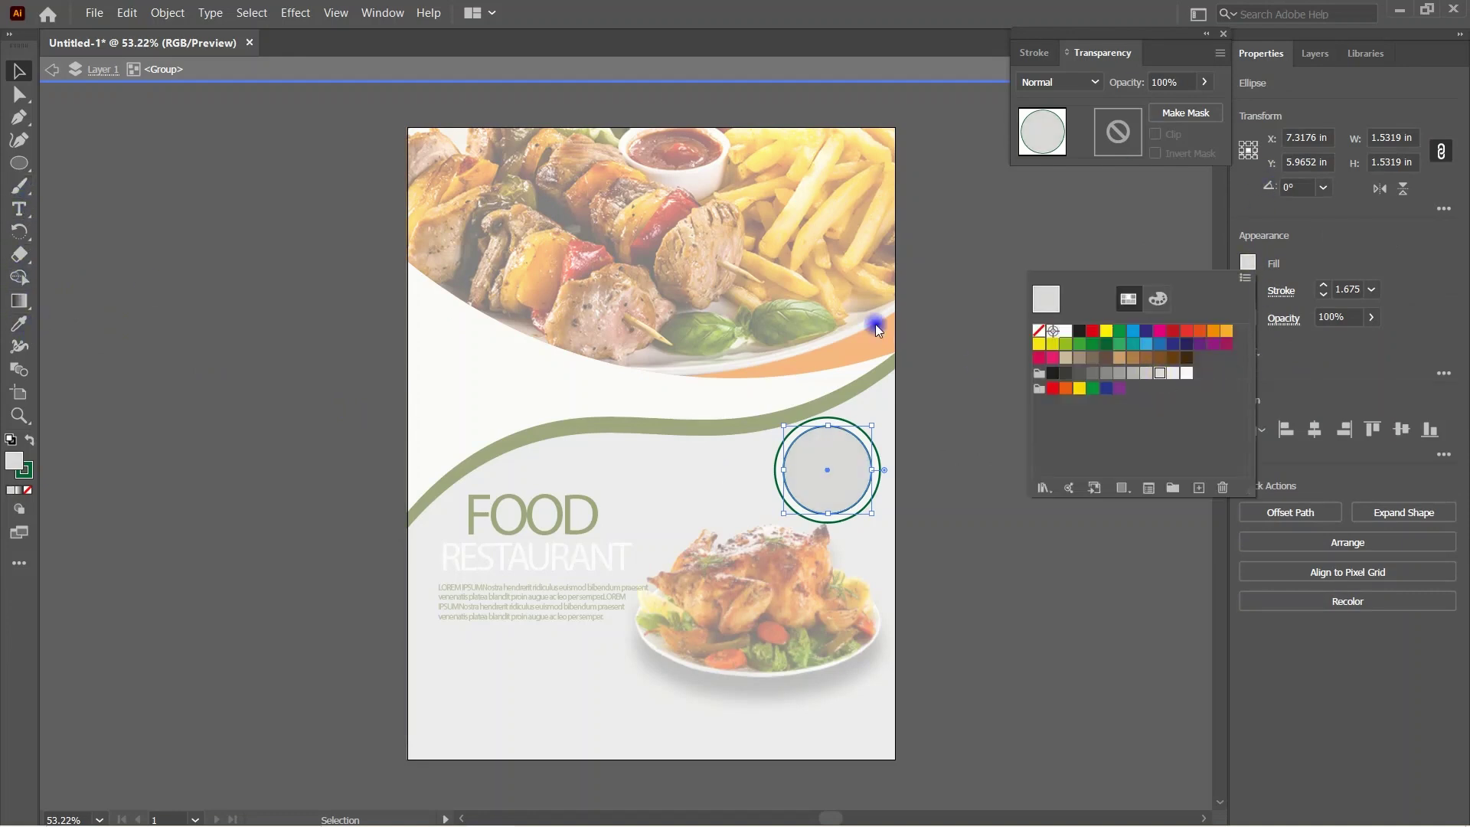
left_click(51, 70)
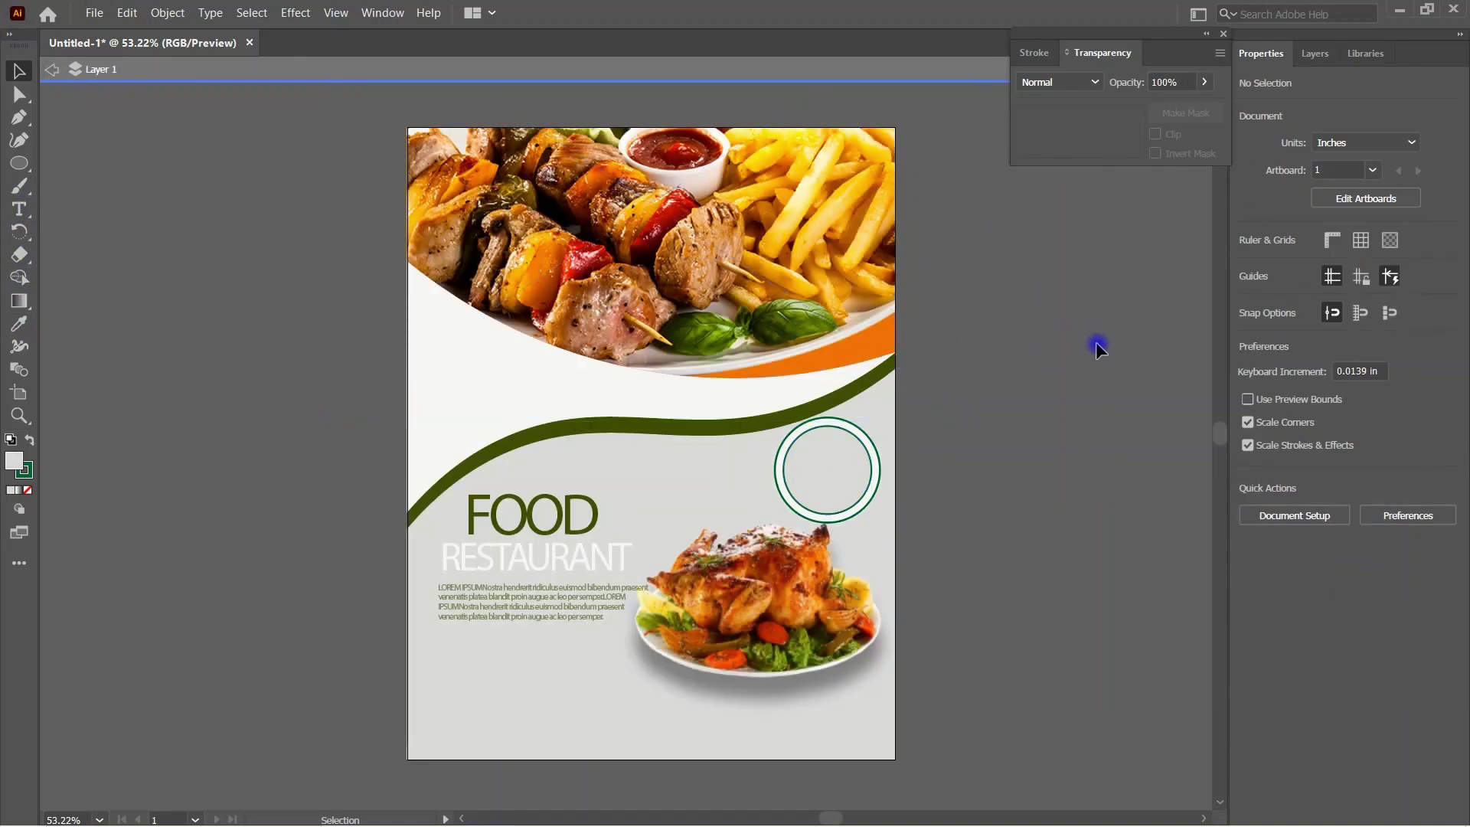
left_click(20, 209)
left_click(797, 466)
type("GETUPTO")
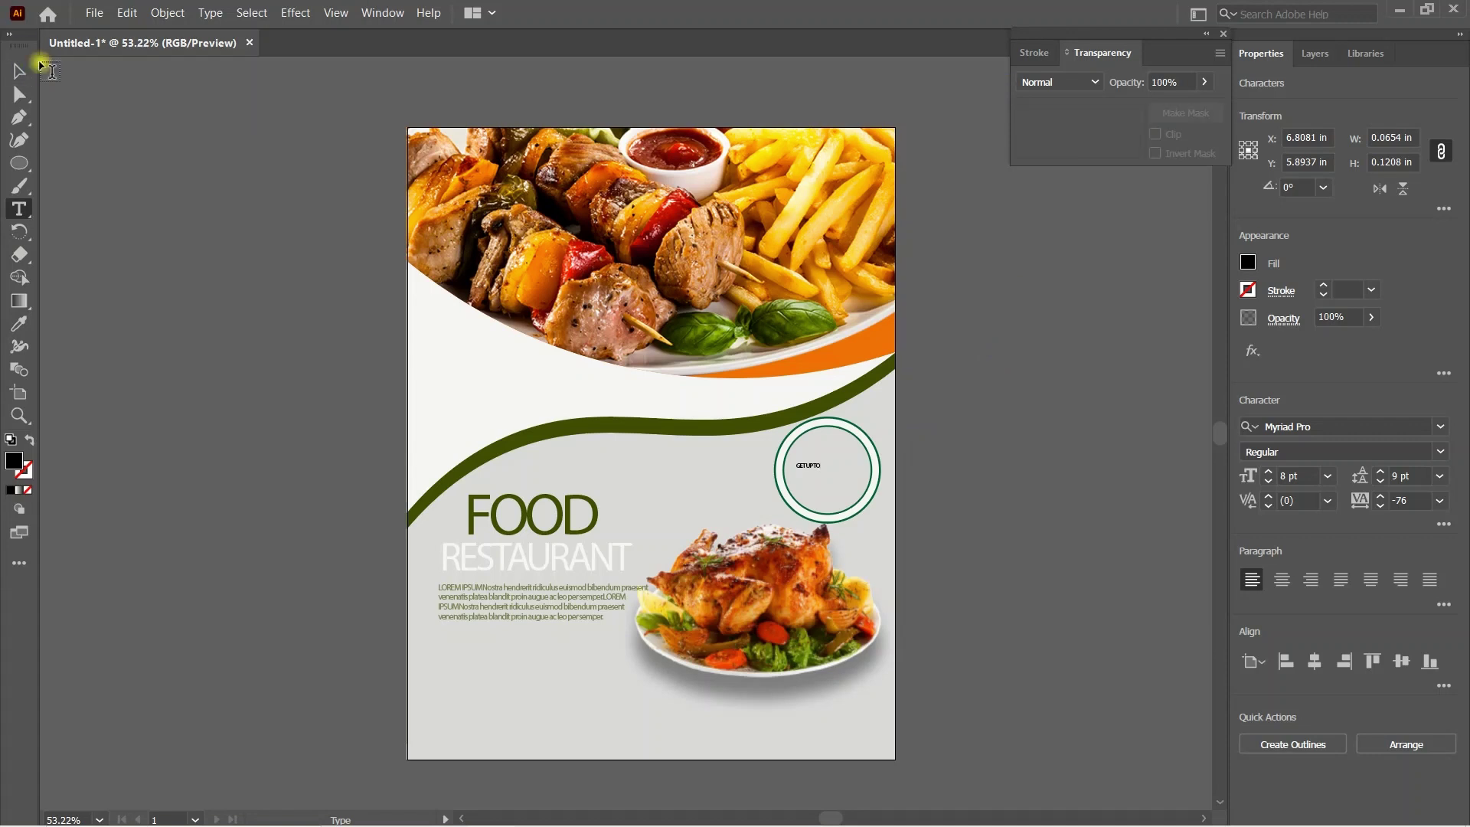
Step: Make GETUPTO 14 pt dark grey and move it to the top of the ring
left_click(19, 71)
left_click(808, 466)
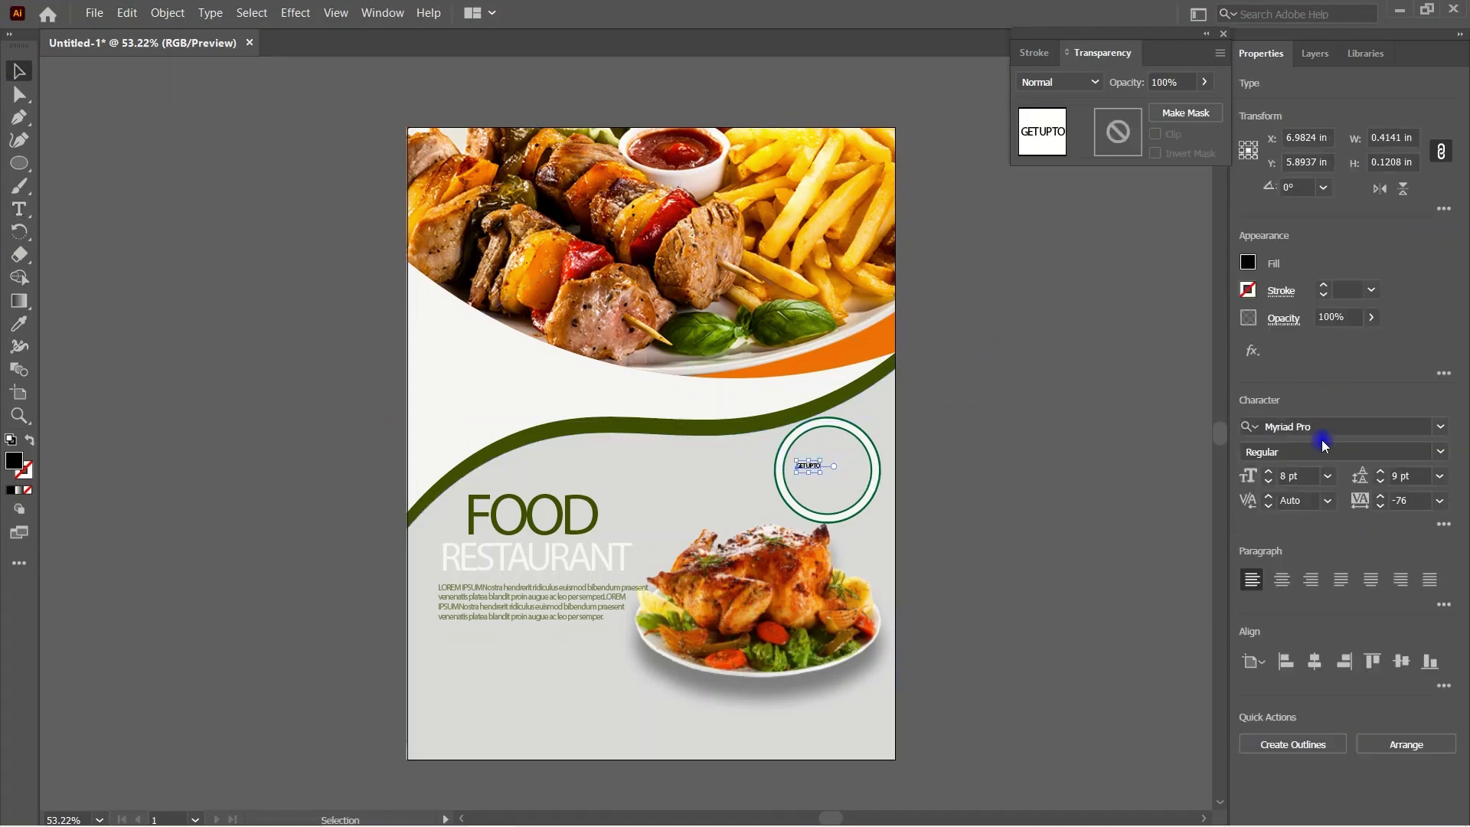
left_click(1269, 474)
left_click(1268, 473)
left_click(1269, 473)
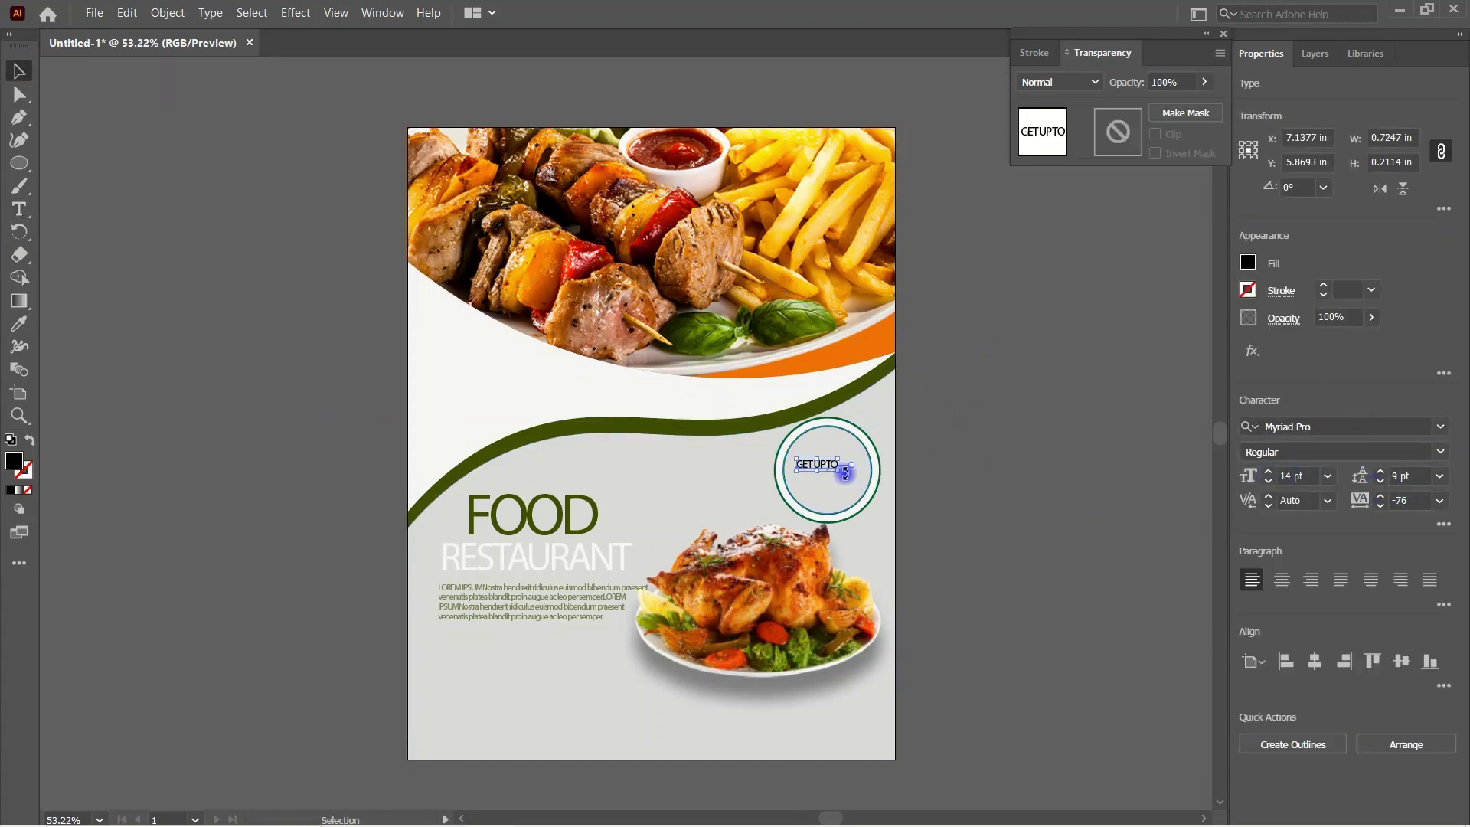
left_click(1248, 263)
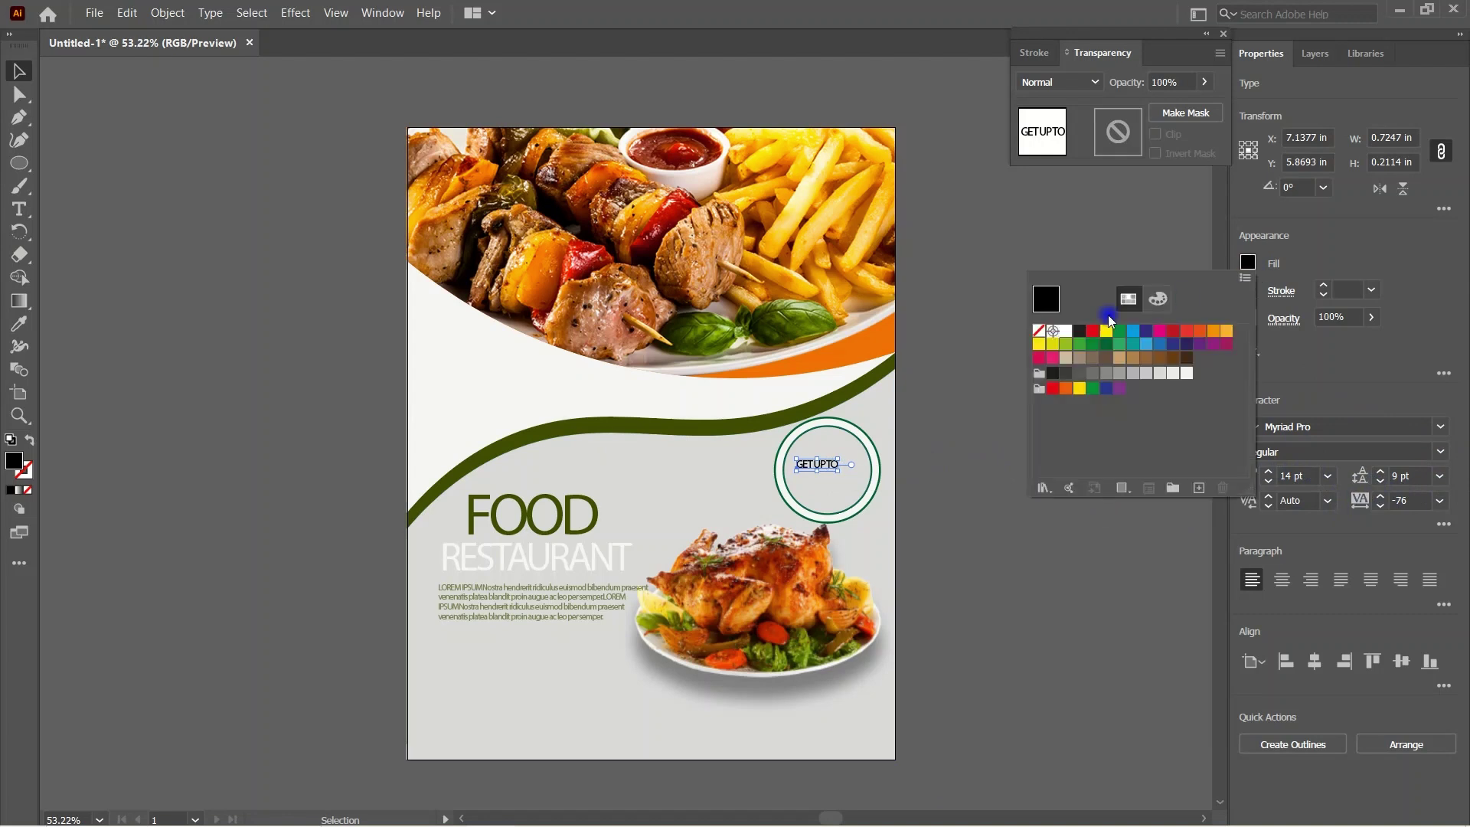
left_click(1172, 335)
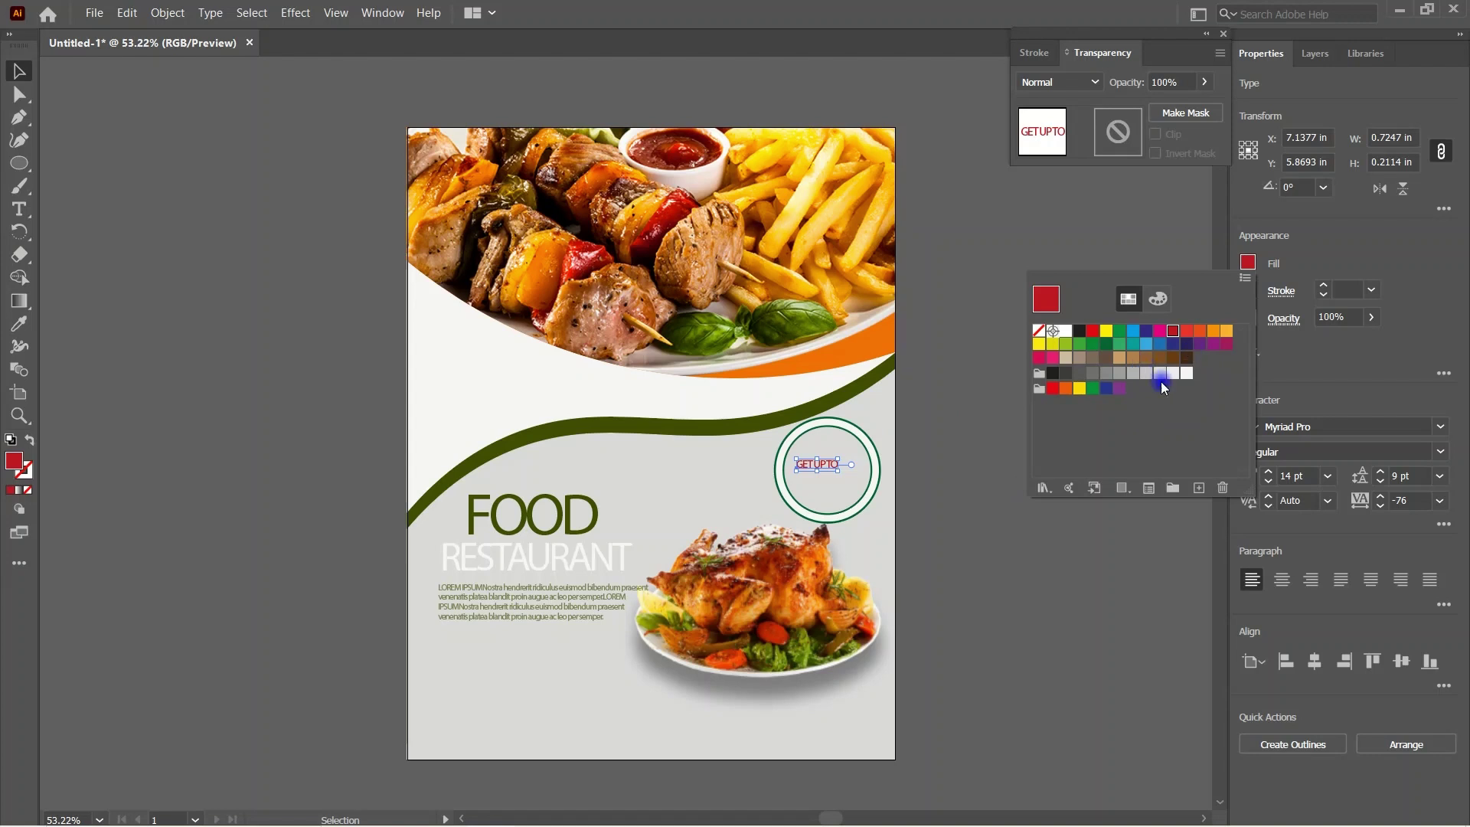
left_click(1084, 375)
left_click(942, 483)
left_click_drag(828, 463, 832, 448)
left_click(1081, 456)
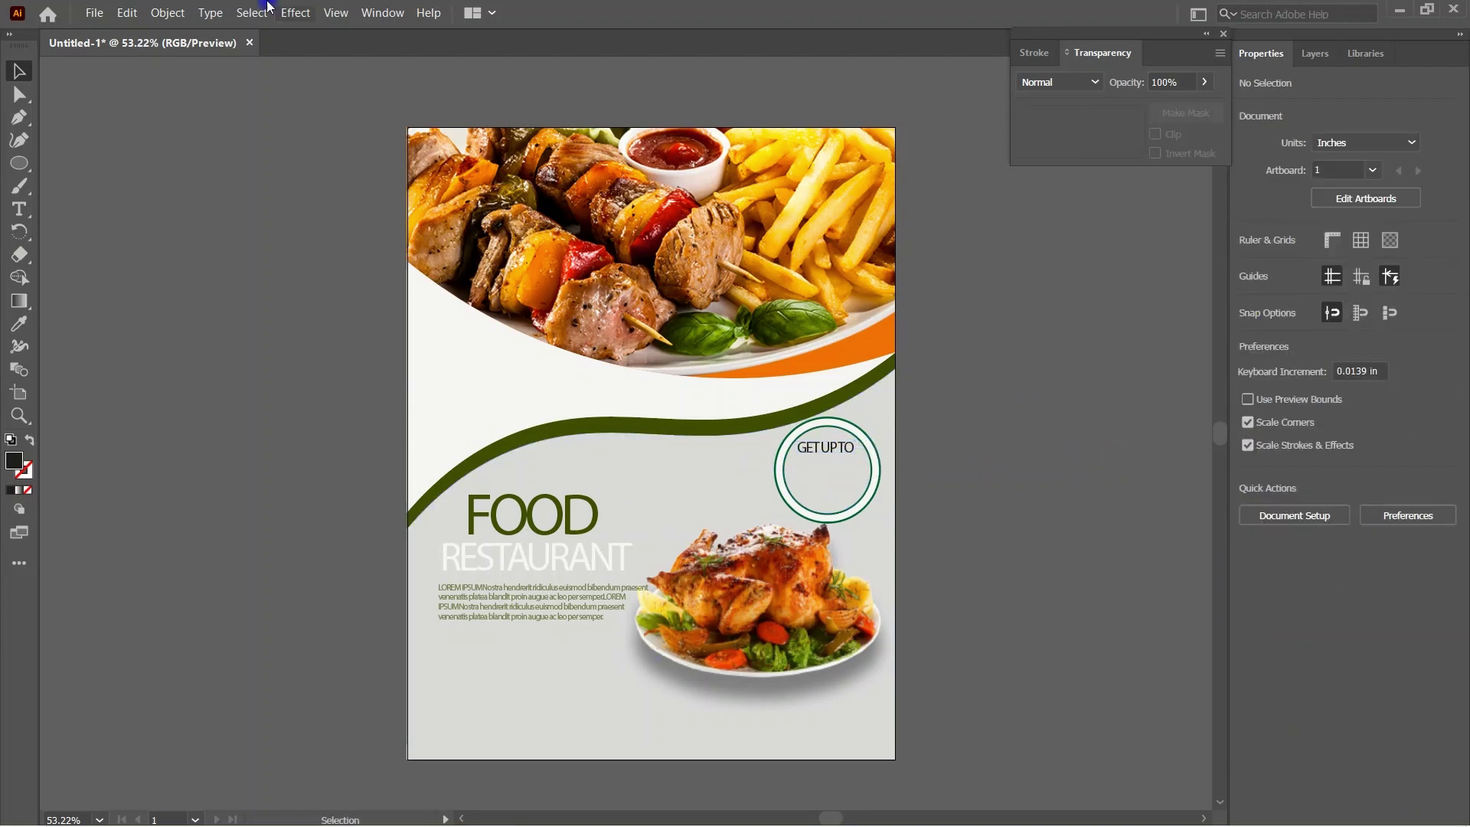
left_click(20, 208)
left_click(800, 463)
type("4")
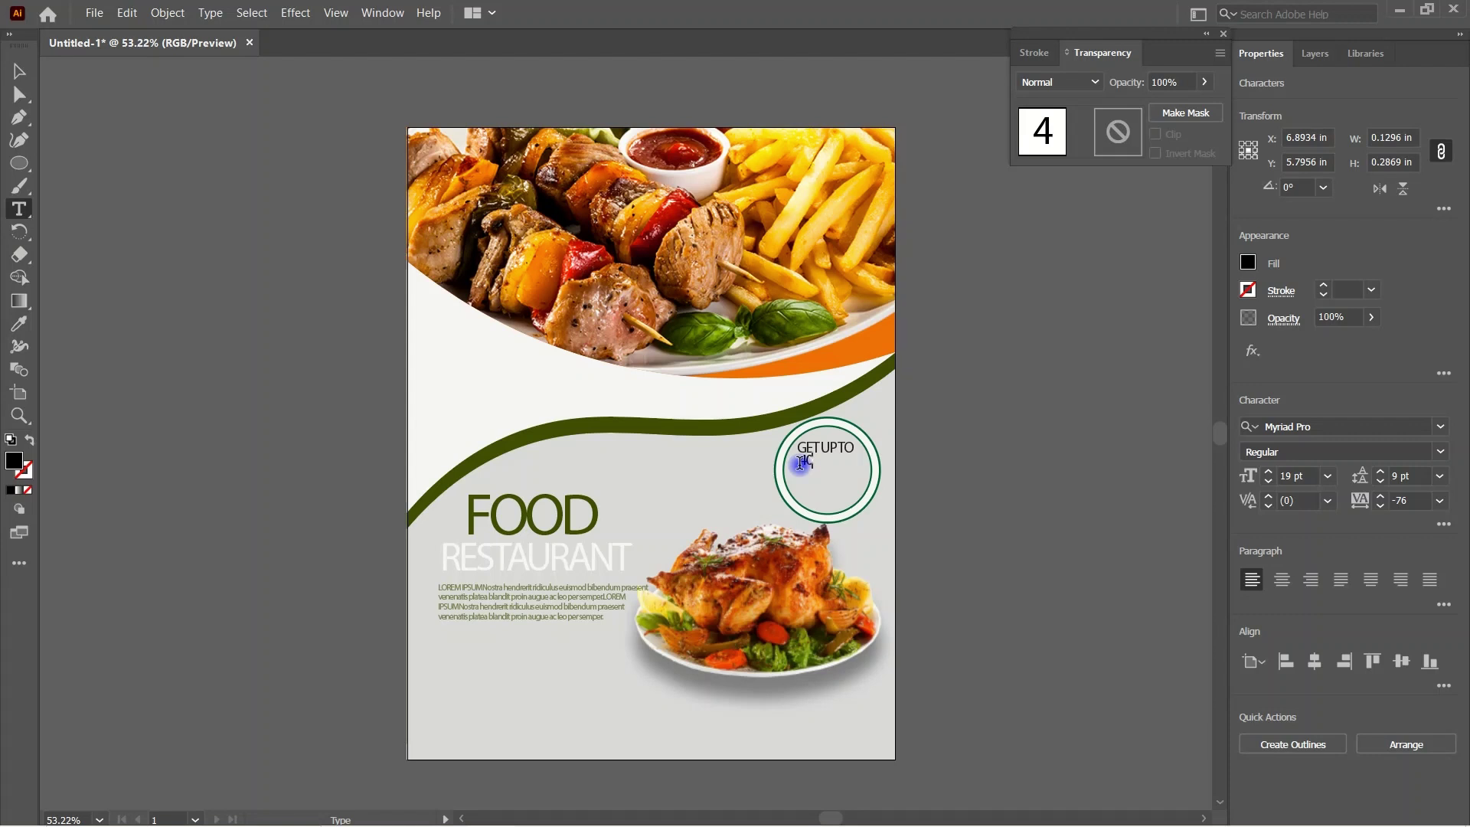
Step: Complete the '40%' text, enlarge it to fill the ring, and colour it red
type("0%")
key("Escape")
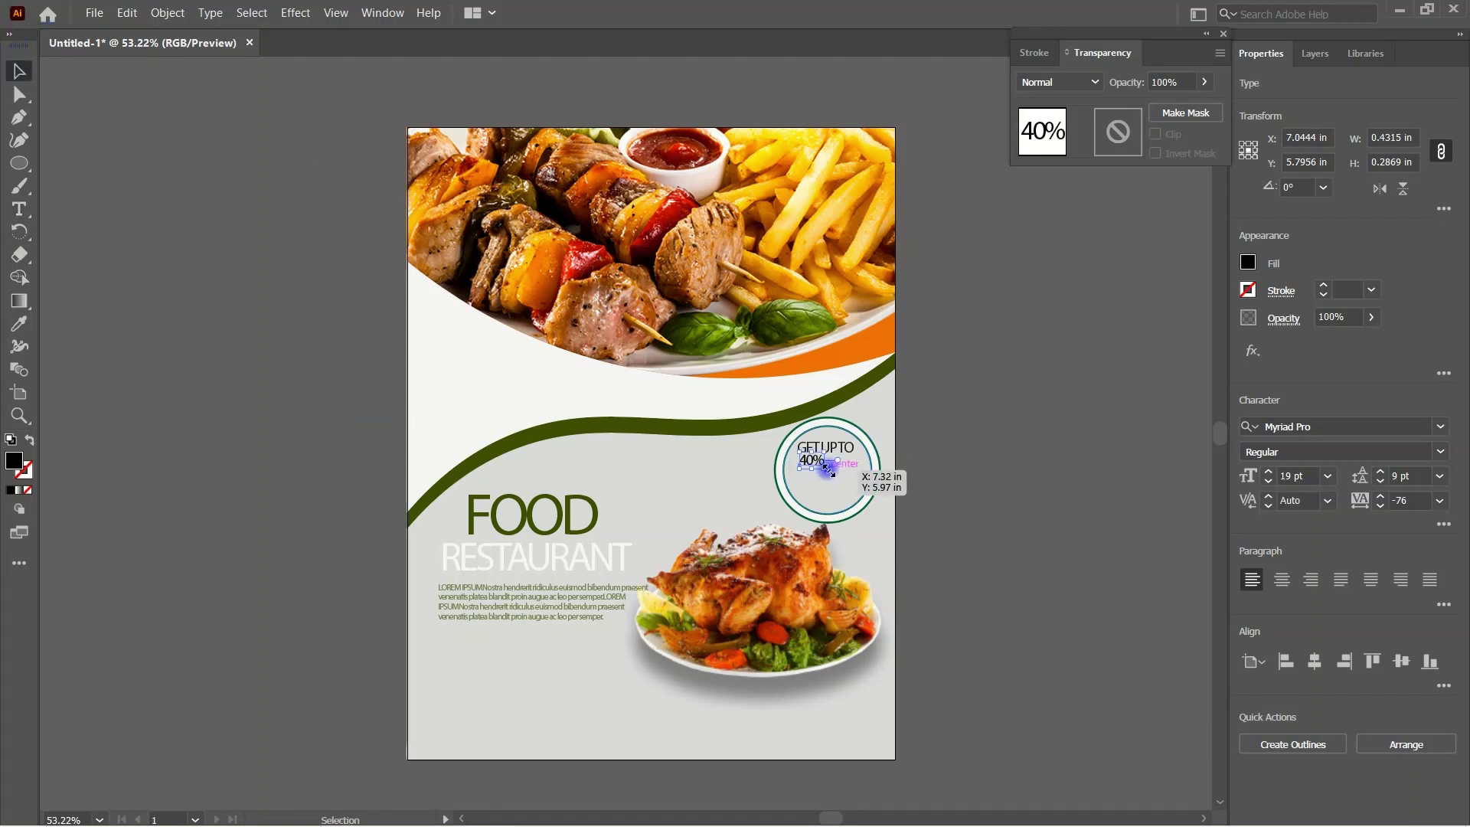
mouse_move(830, 468)
left_mouse_down()
mouse_move(873, 505)
mouse_move(827, 476)
left_mouse_up()
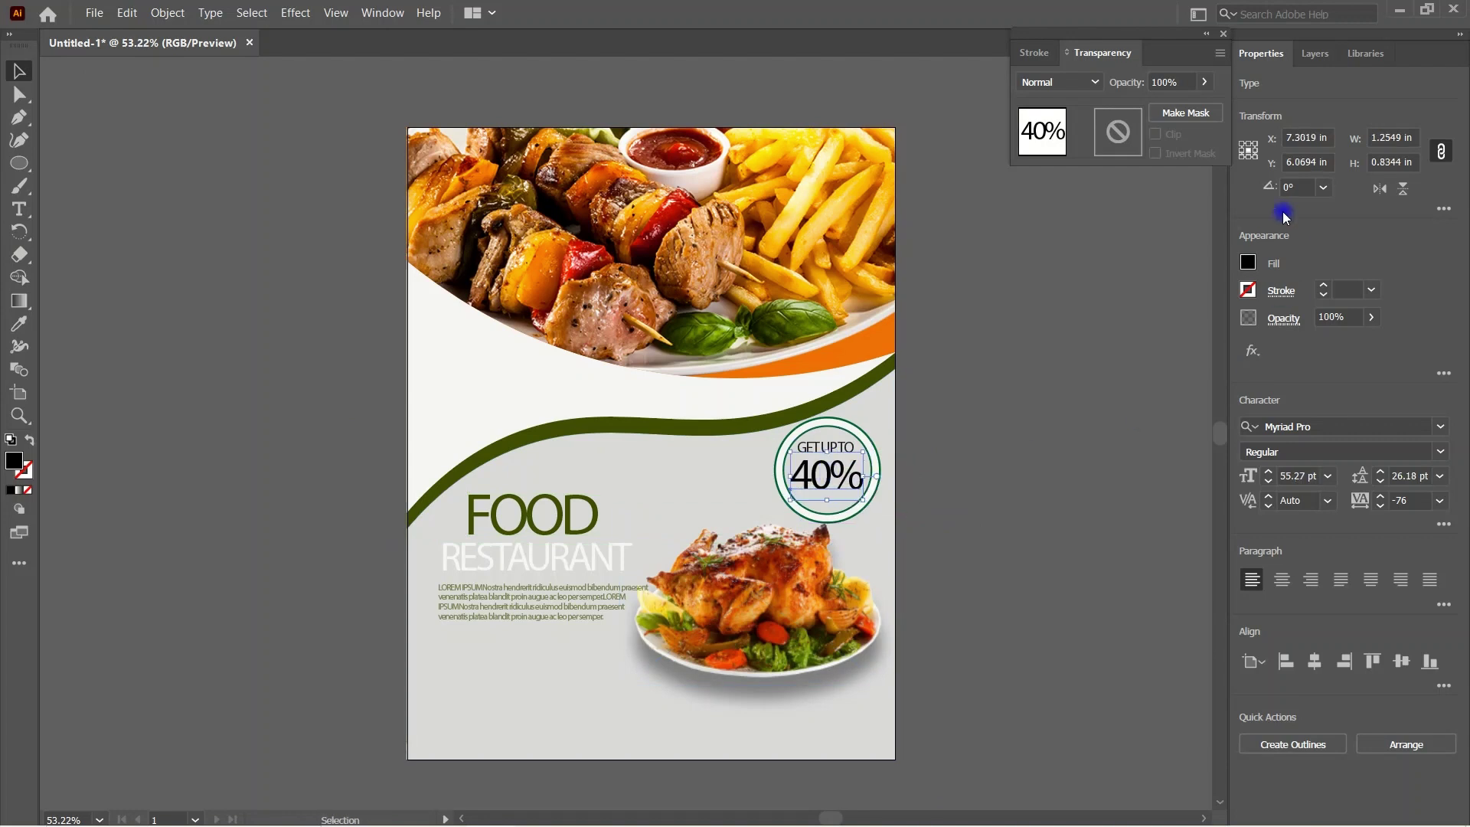
left_click(1248, 262)
left_click(1174, 331)
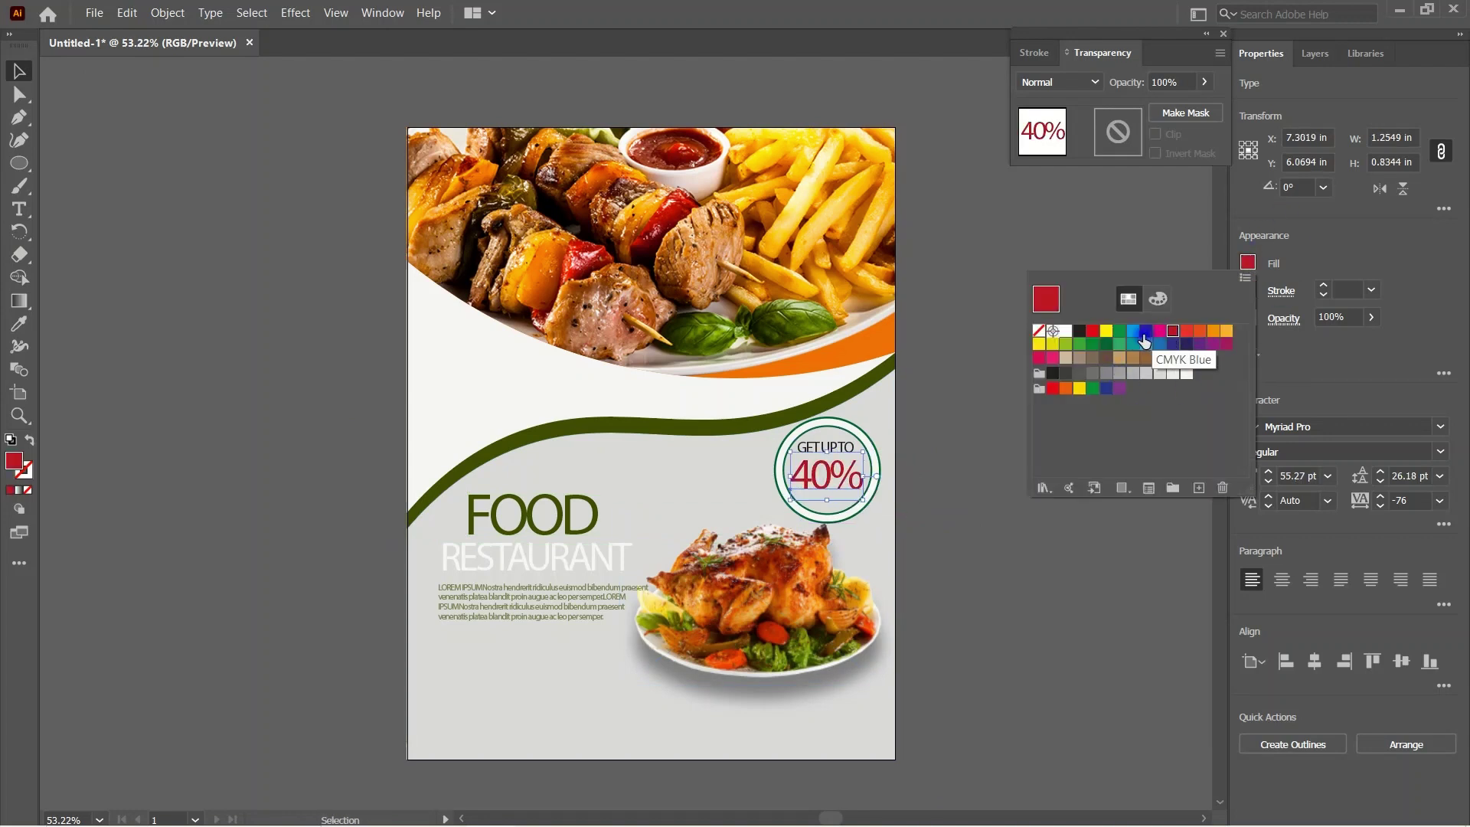
left_click(934, 398)
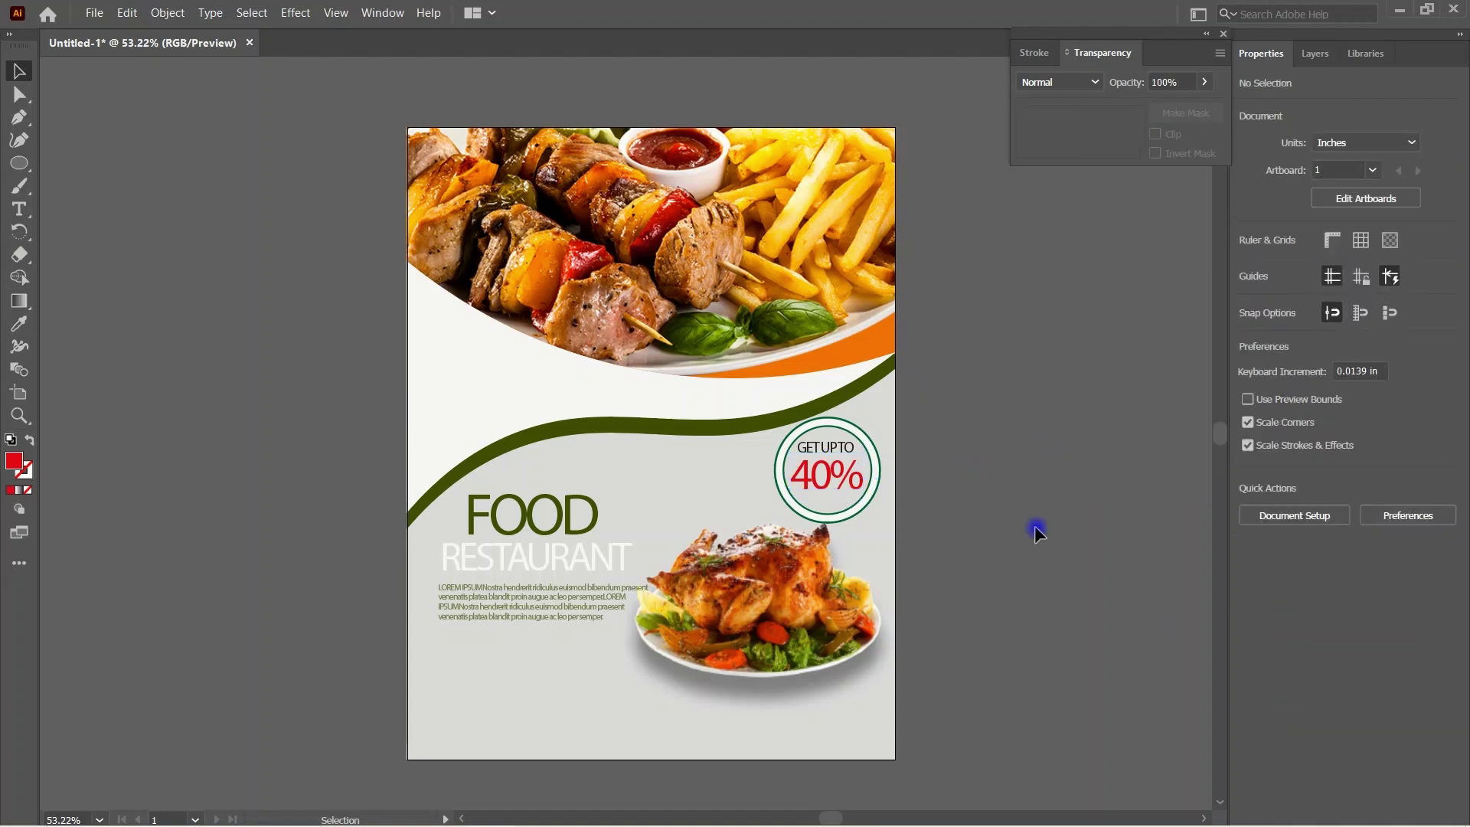
Step: Add an 'OFF' label and scale it into the ring beneath 40%
left_click(19, 209)
left_click(810, 477)
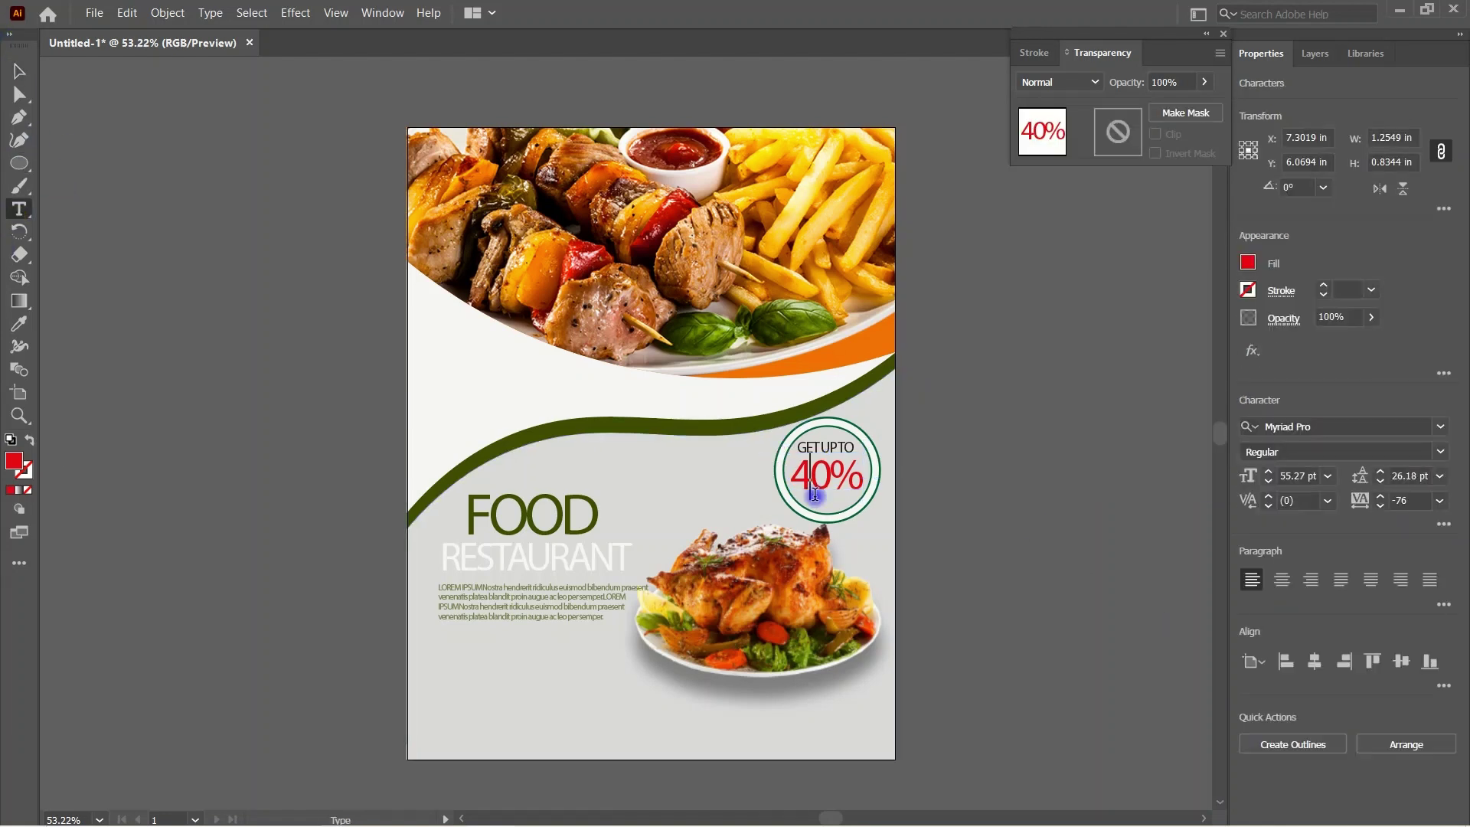
left_click(822, 520)
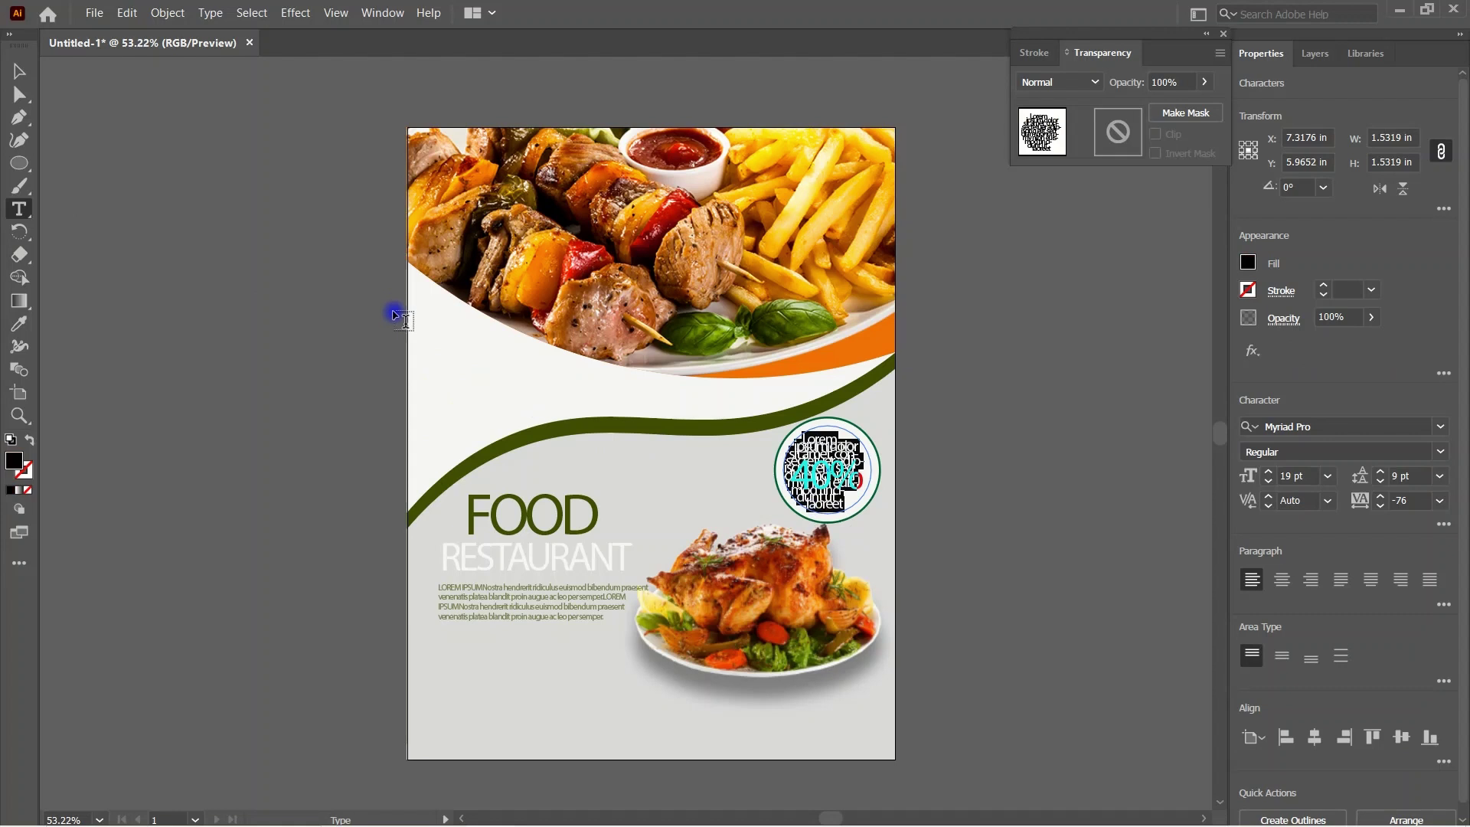
key("ctrl+z")
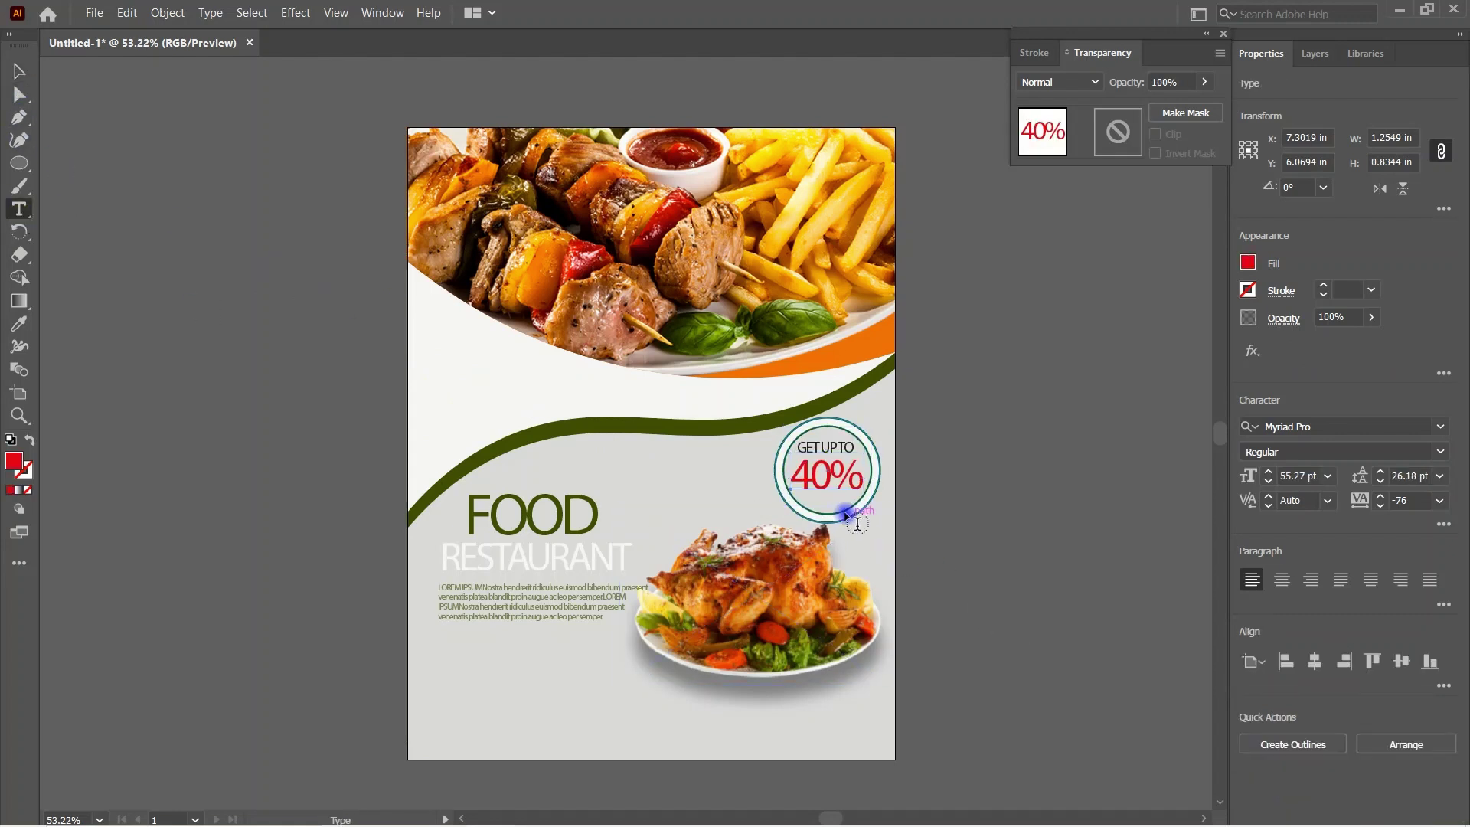
left_click(708, 491)
type("OFF")
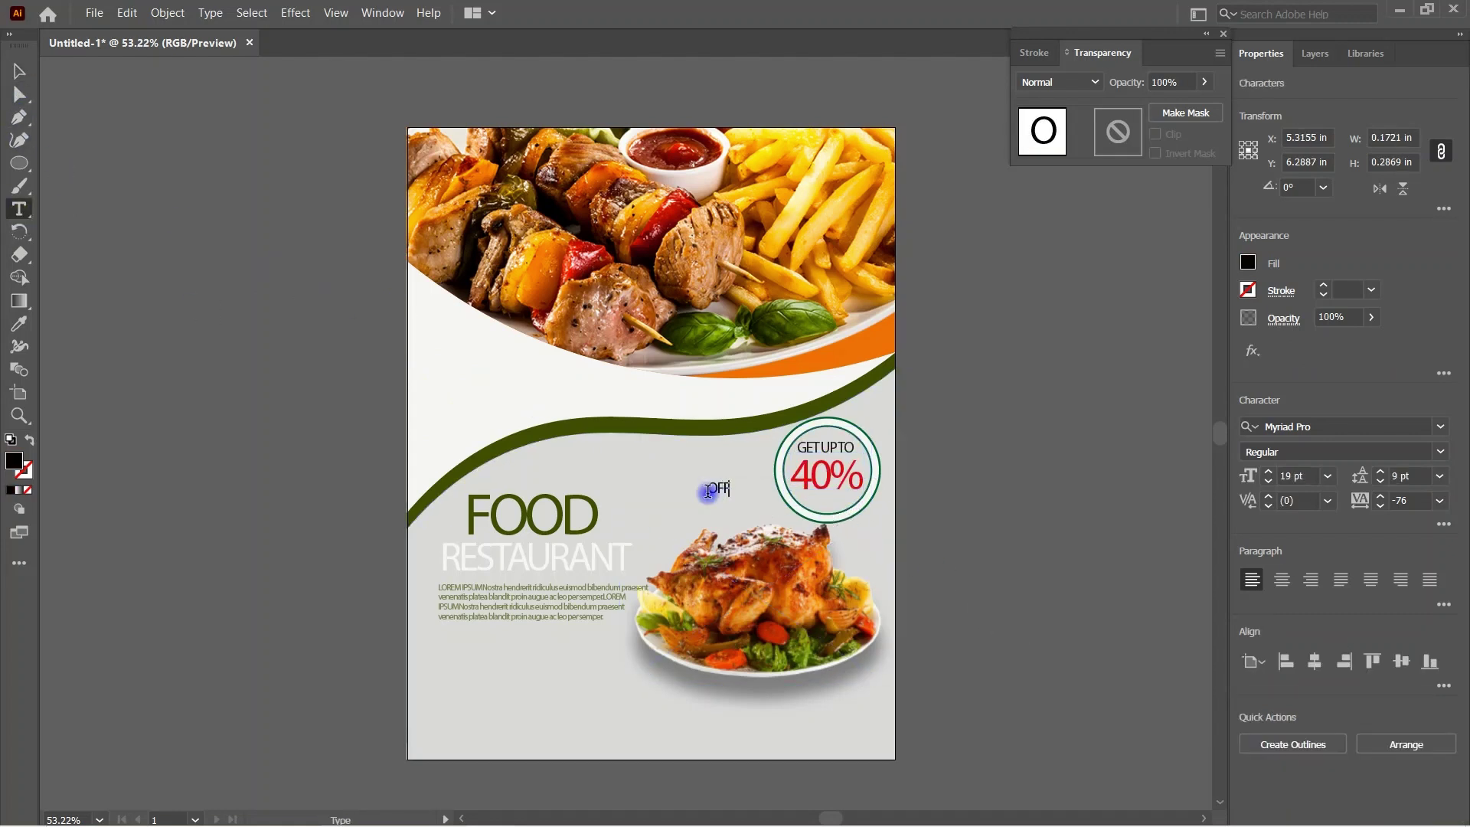
left_click(19, 70)
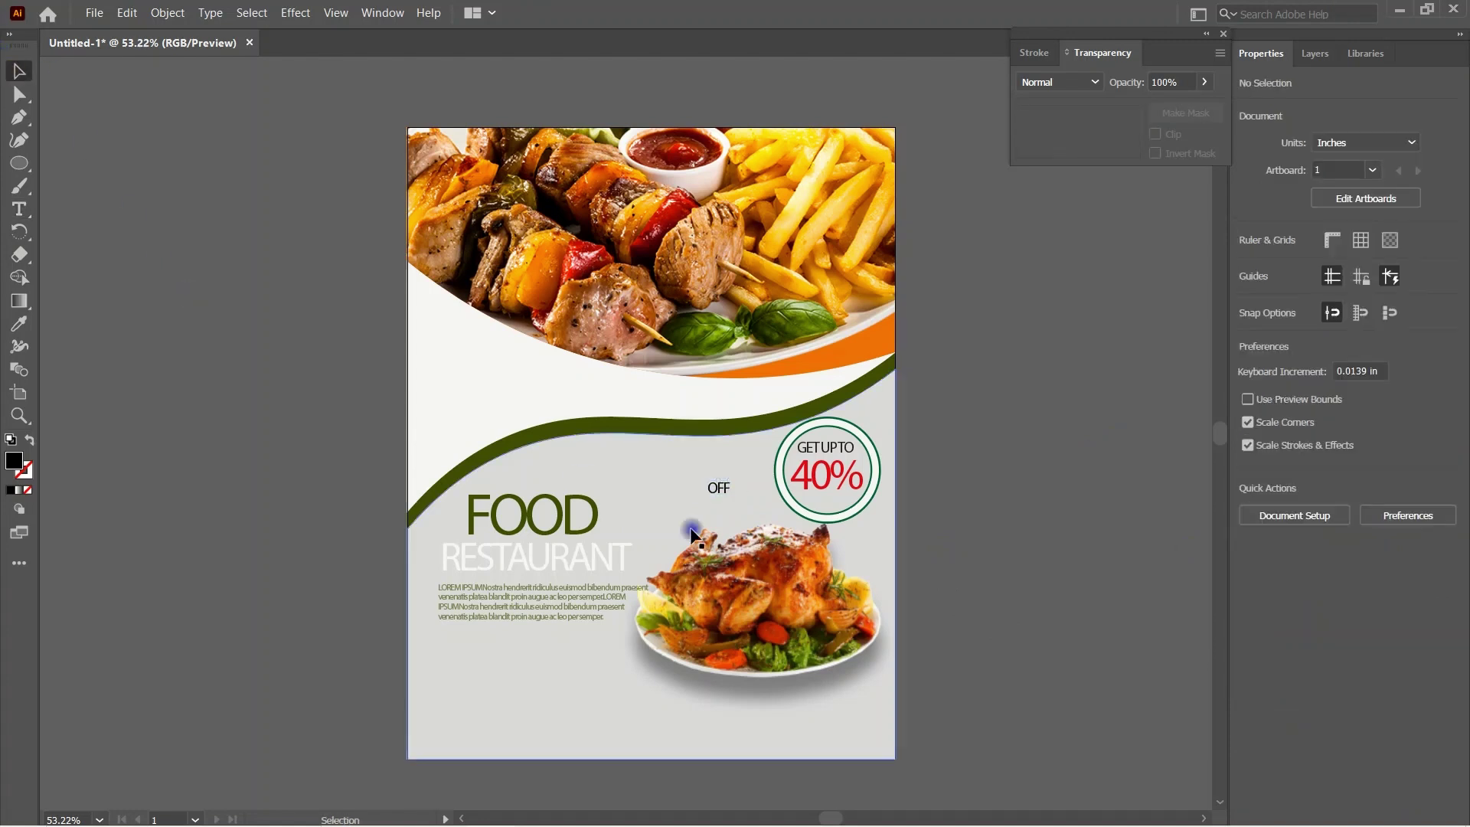
left_click_drag(720, 491, 850, 508)
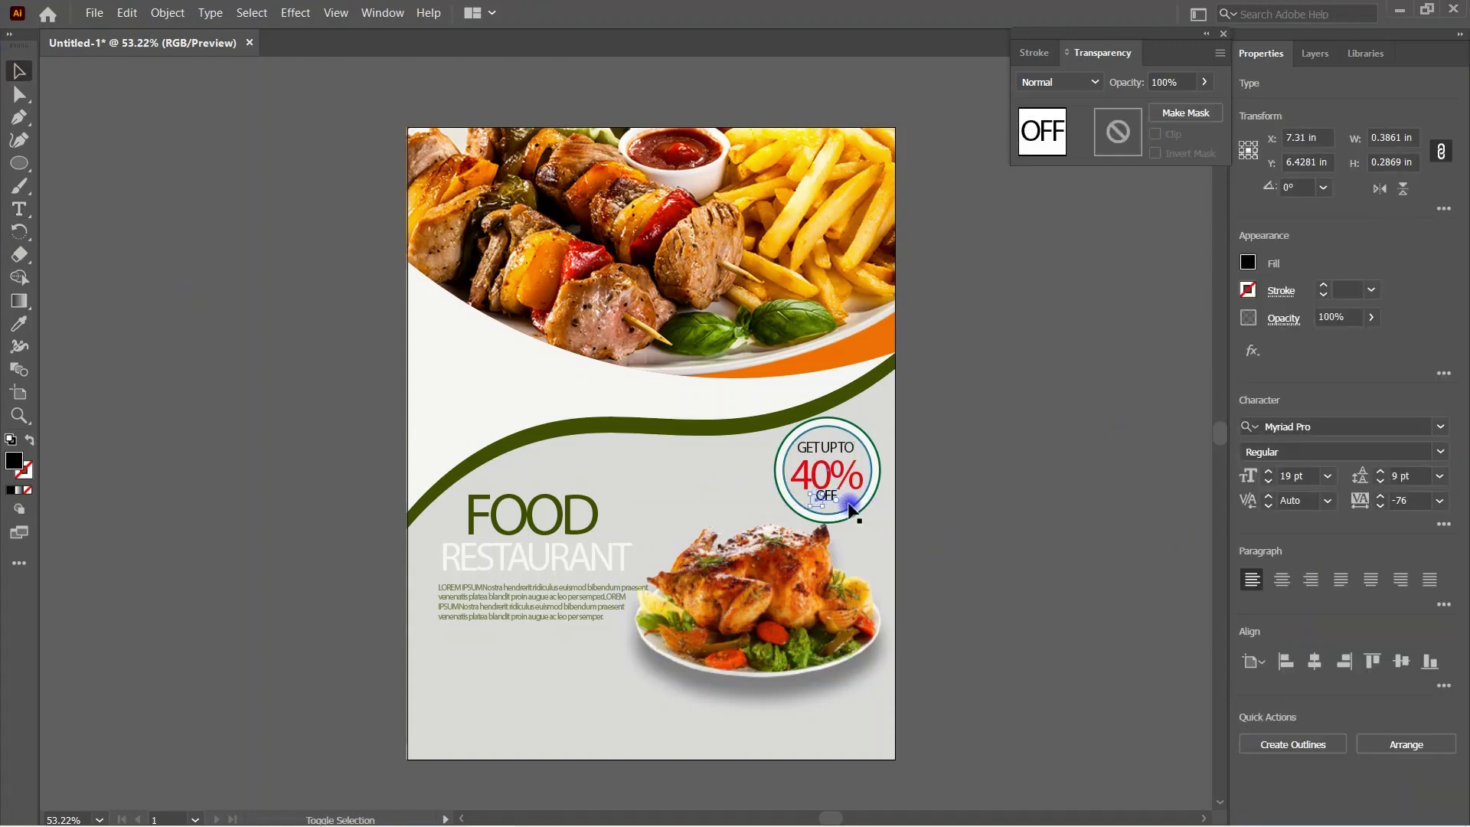
left_click_drag(850, 507, 857, 511)
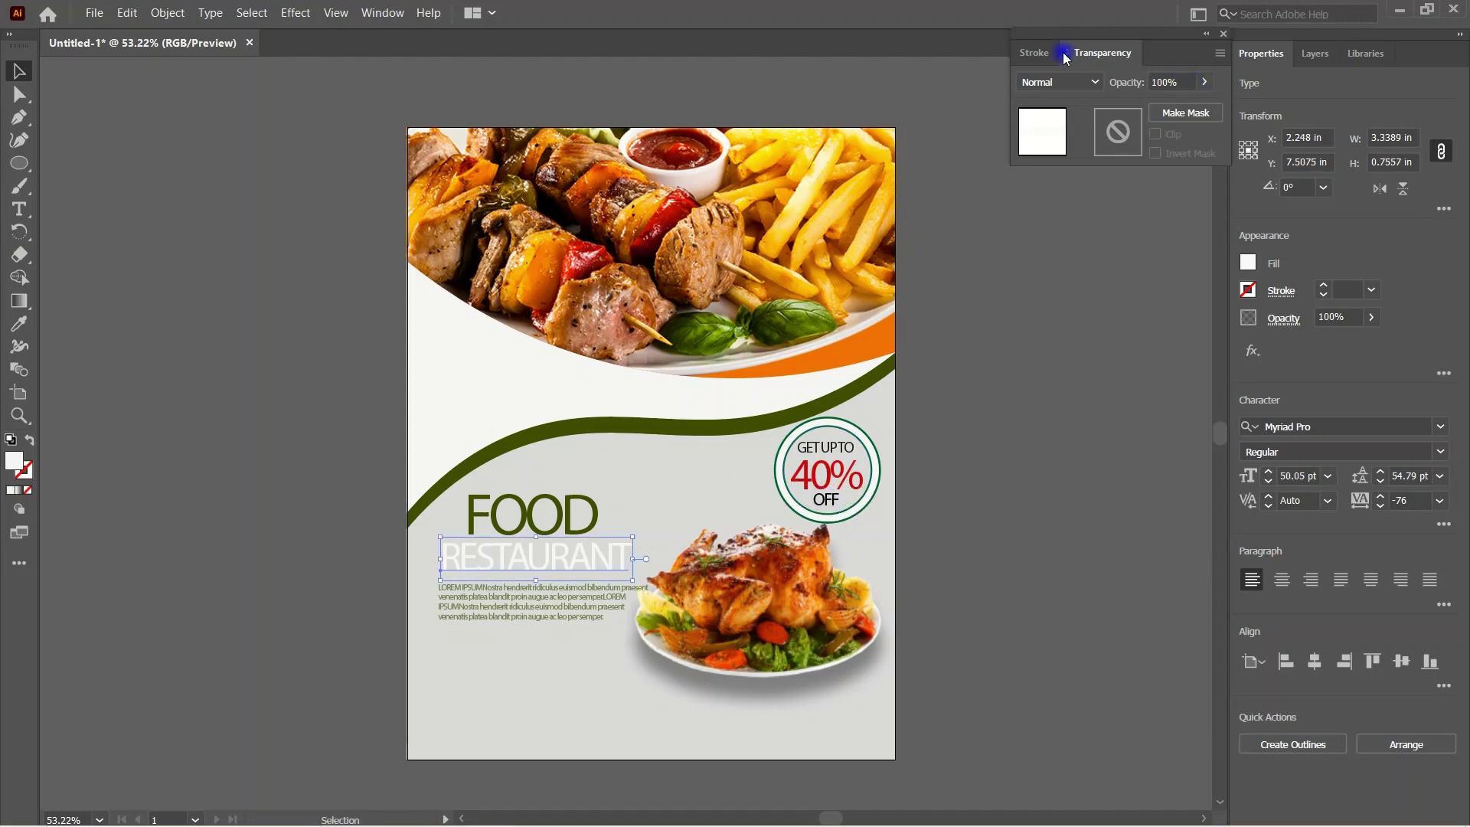
Step: Try Color Burn and Multiply on RESTAURANT, settle on Soft Light, then close Transparency
left_click(1095, 82)
left_click(1063, 171)
left_click(1096, 84)
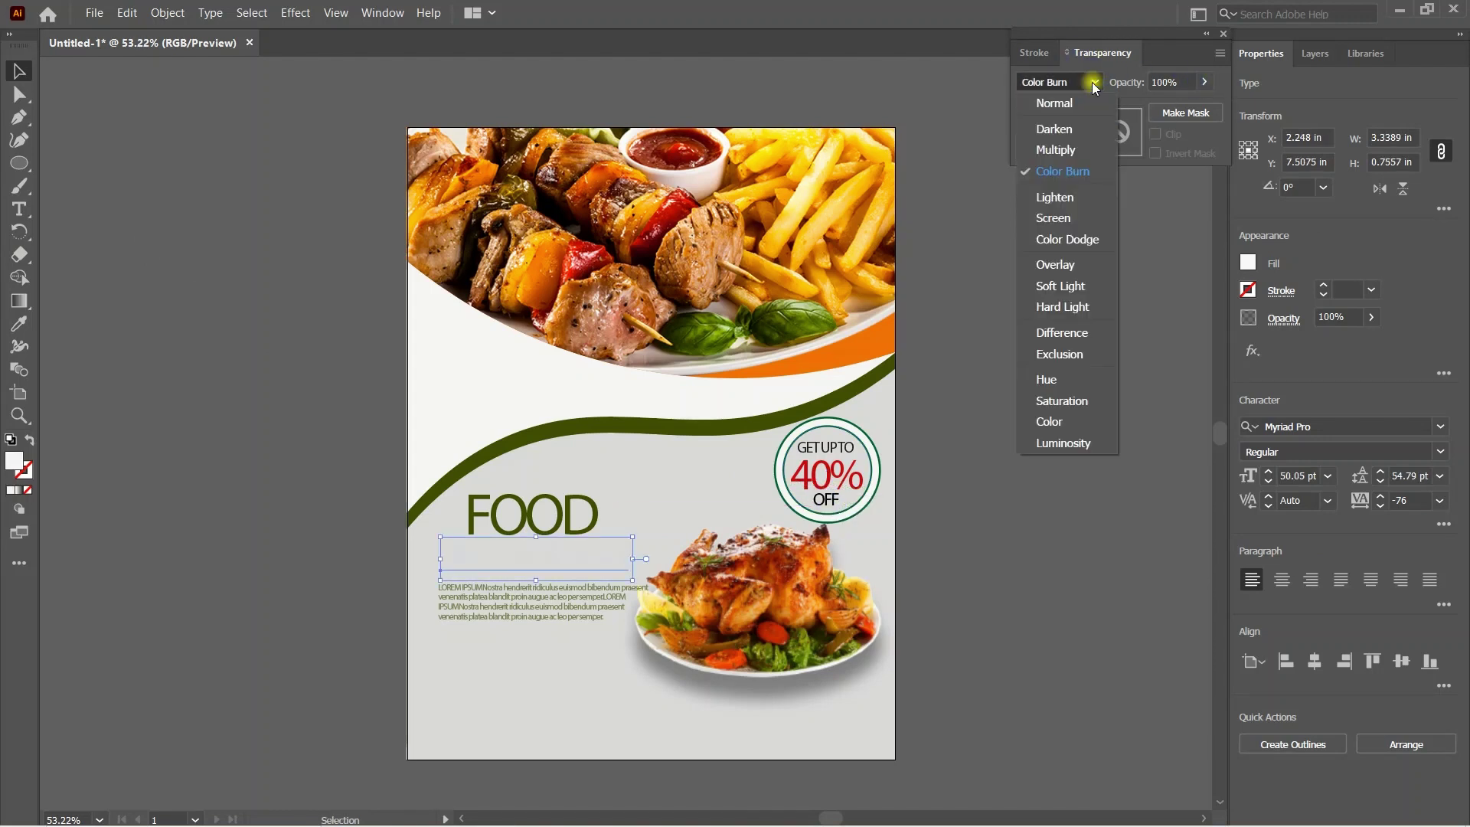
left_click(1071, 150)
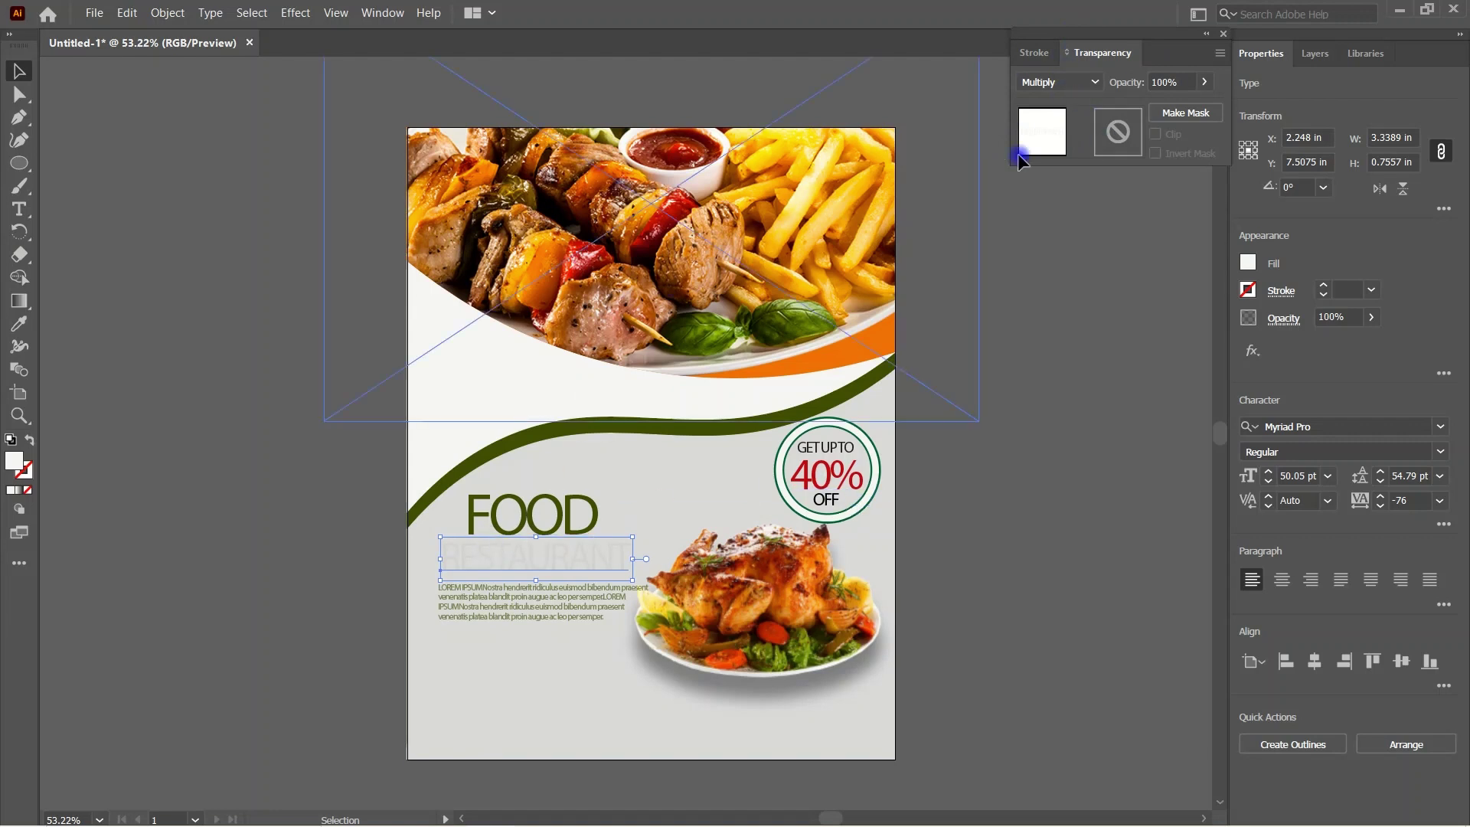
left_click(1056, 84)
left_click(1057, 287)
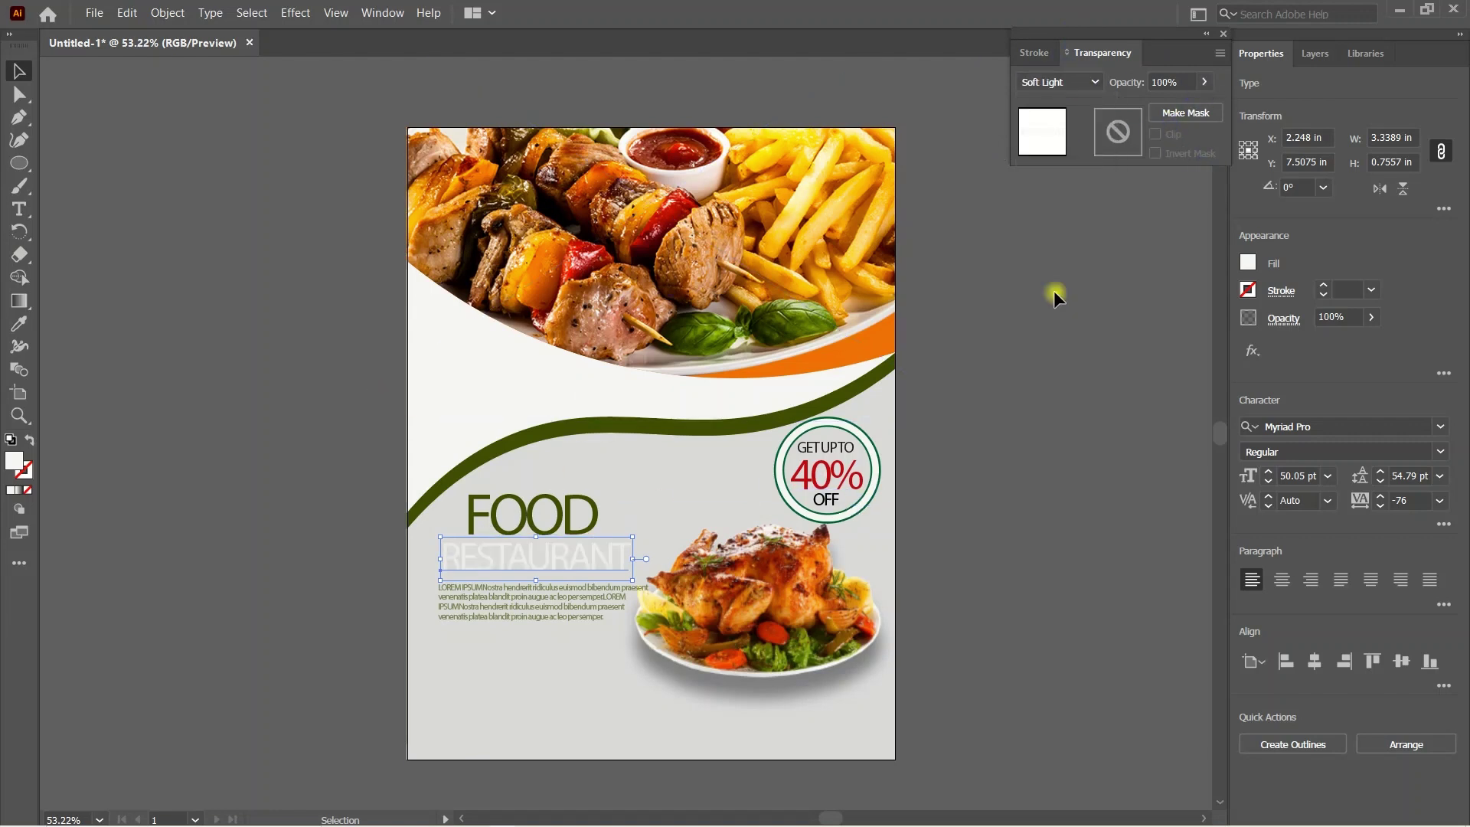
left_click(1015, 419)
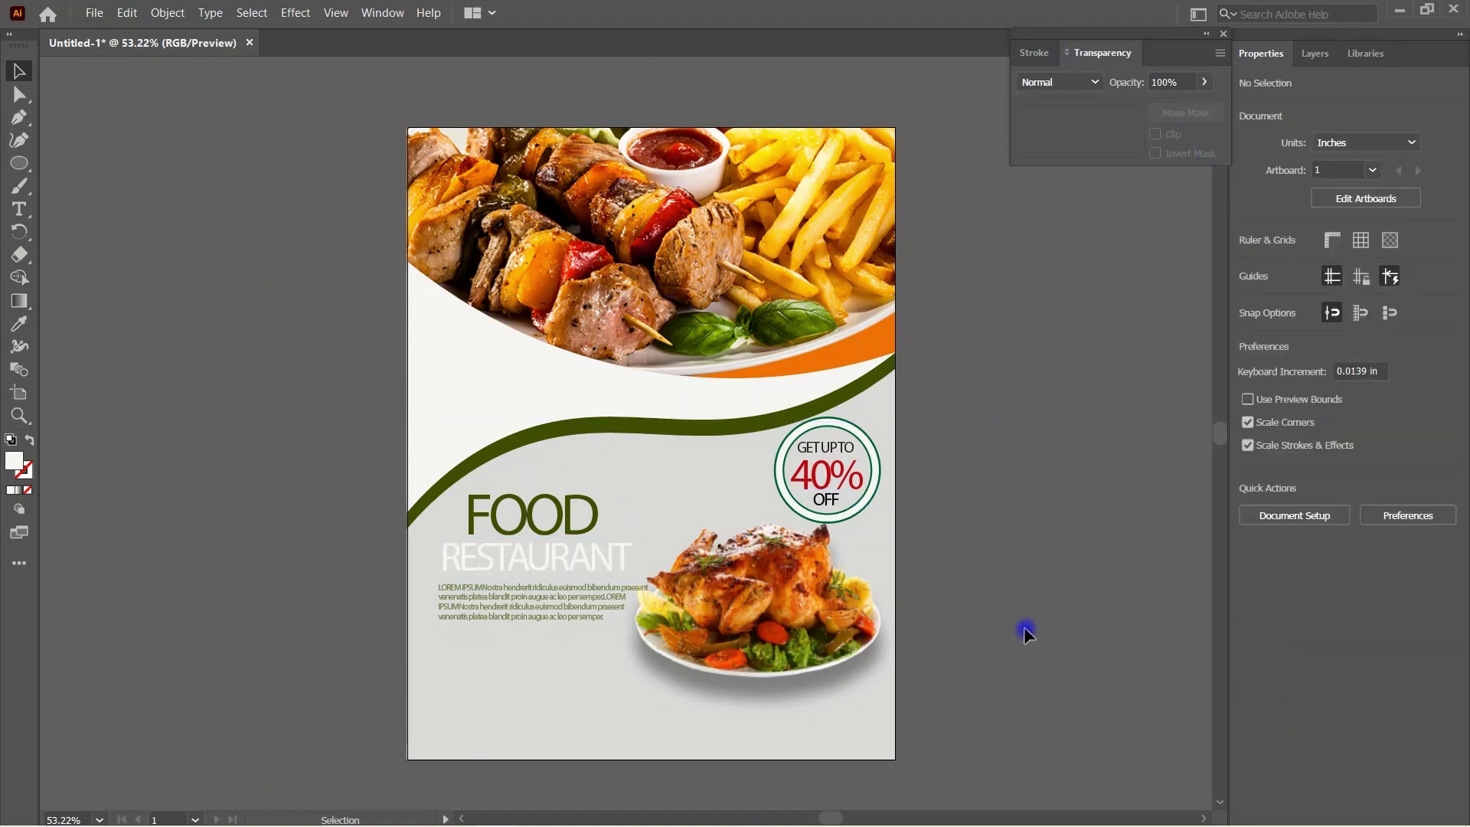
left_click(1223, 35)
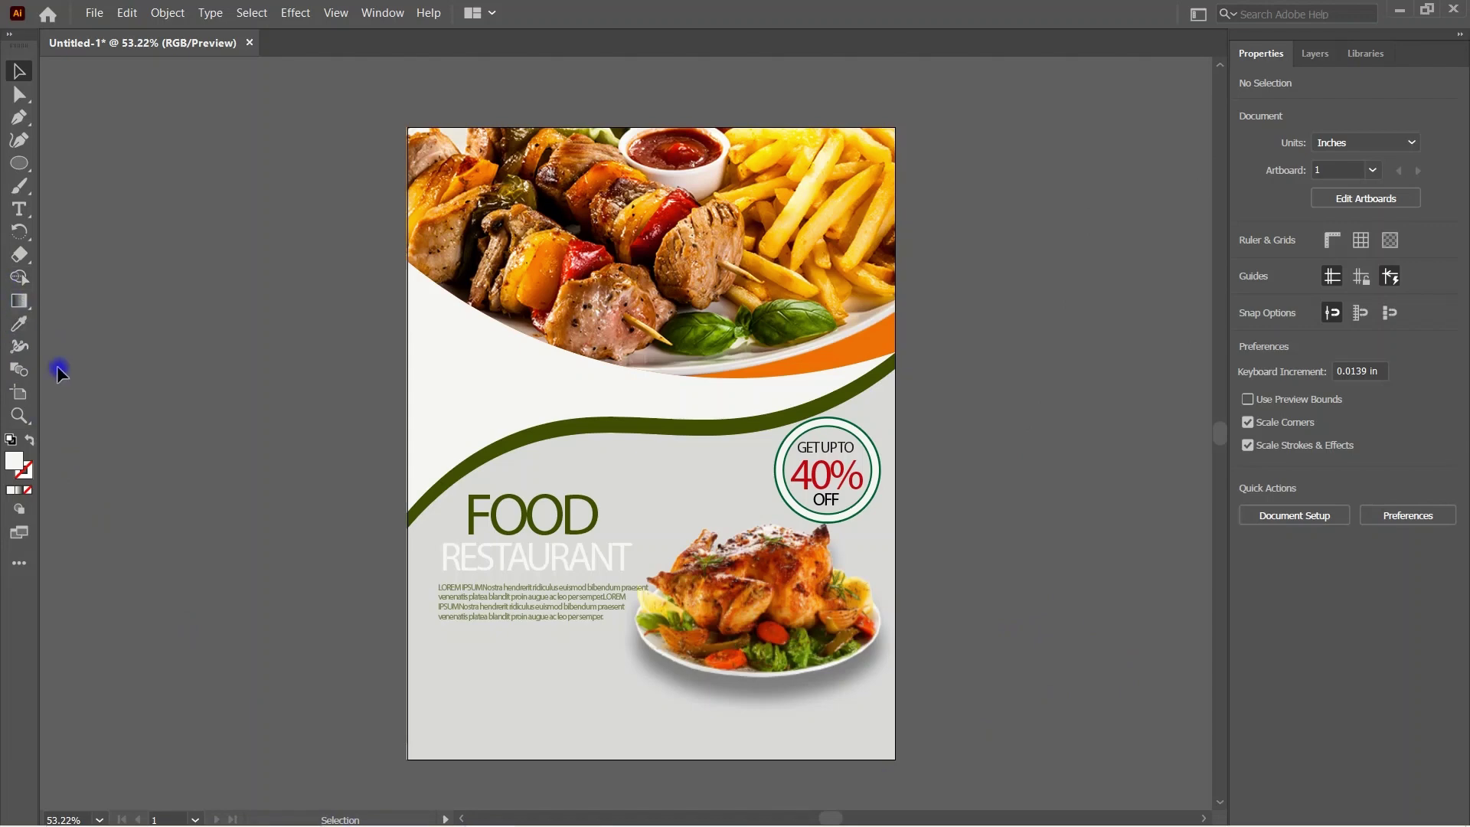
Step: Import the QR code image from File Explorer and size it about 1.29 in at bottom-left
left_click(366, 808)
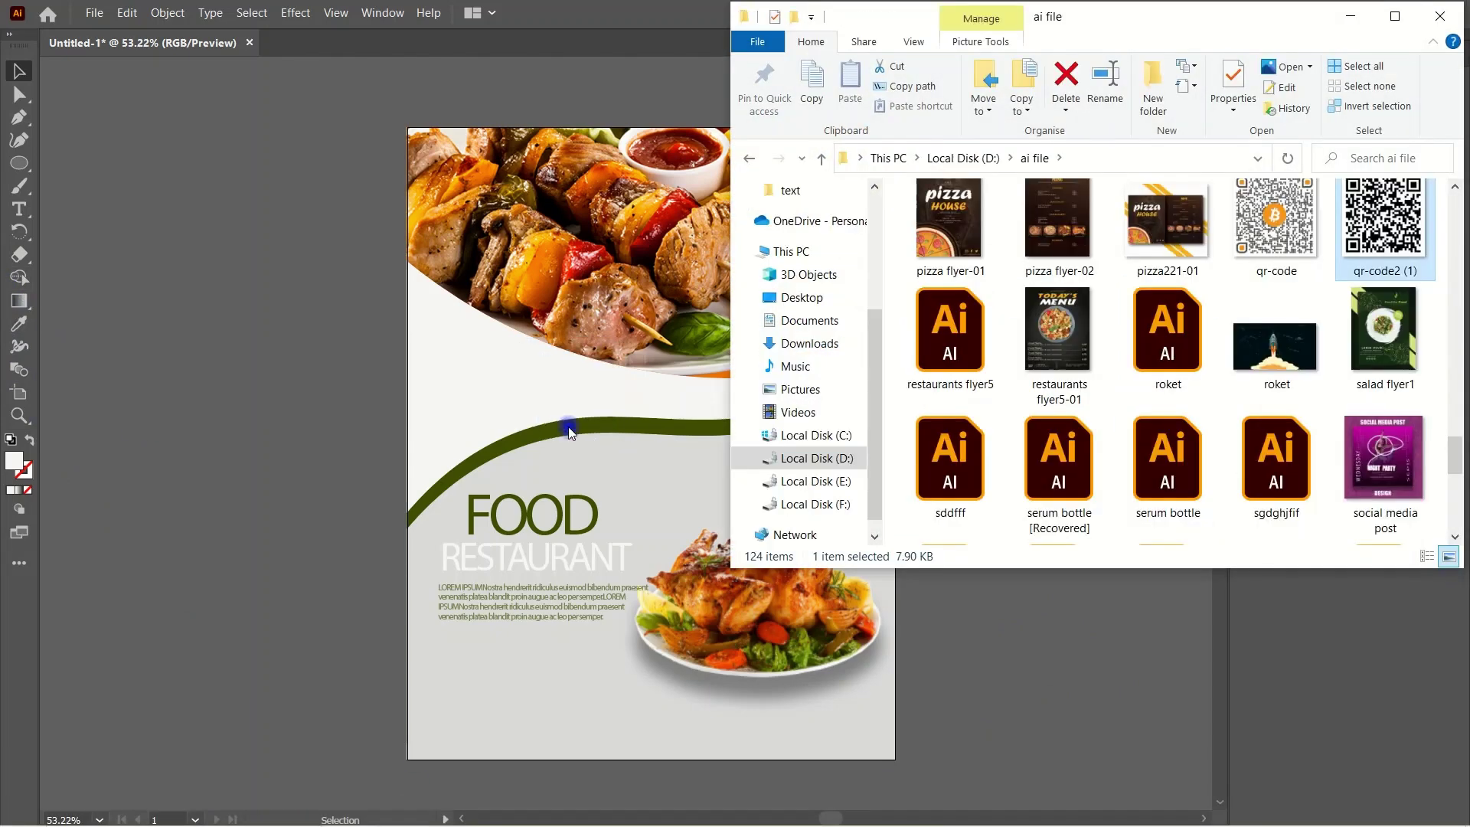
left_click_drag(1297, 222, 551, 427)
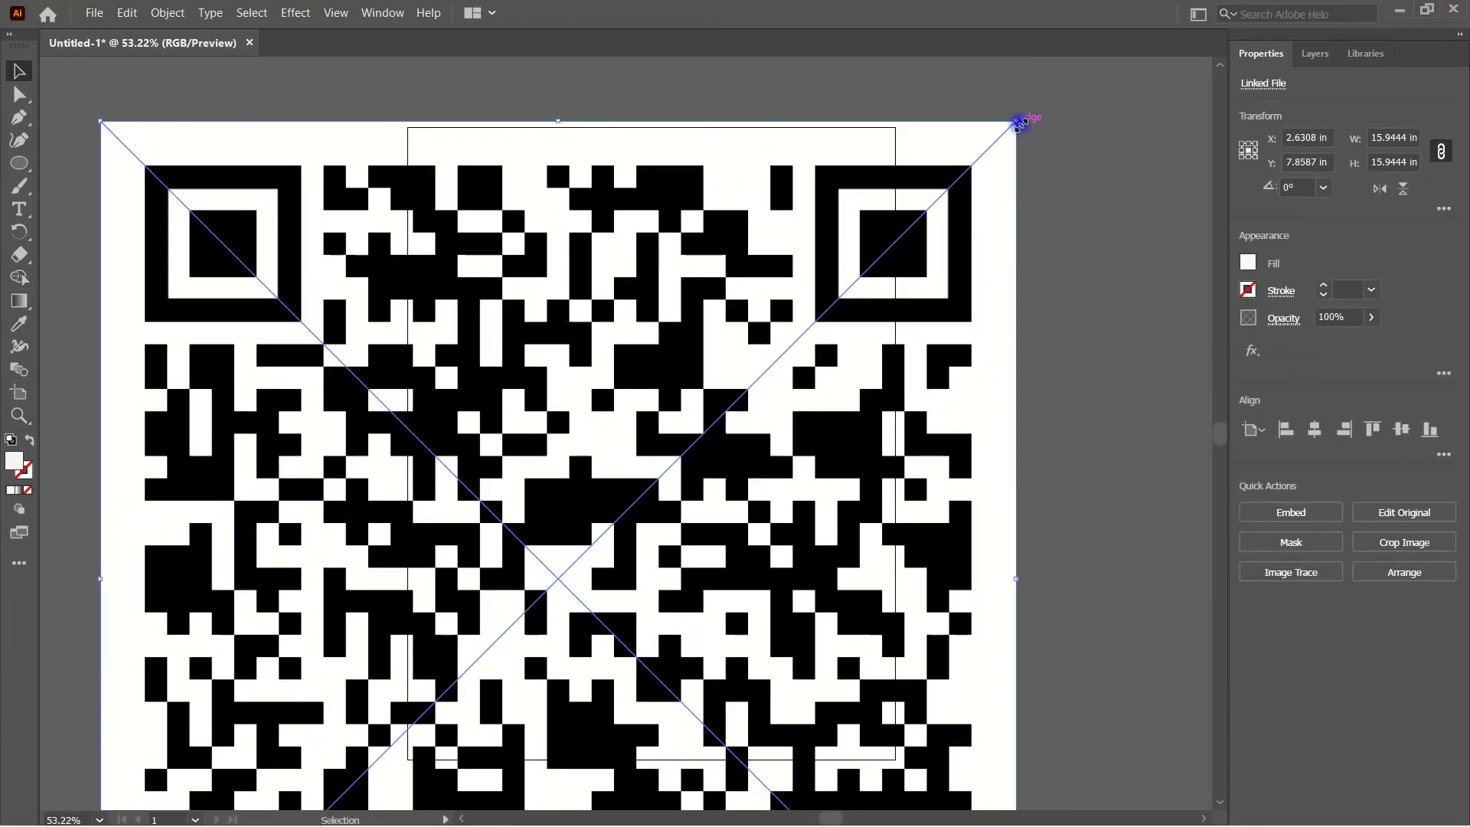
left_click_drag(1023, 121, 526, 699)
left_click(558, 498)
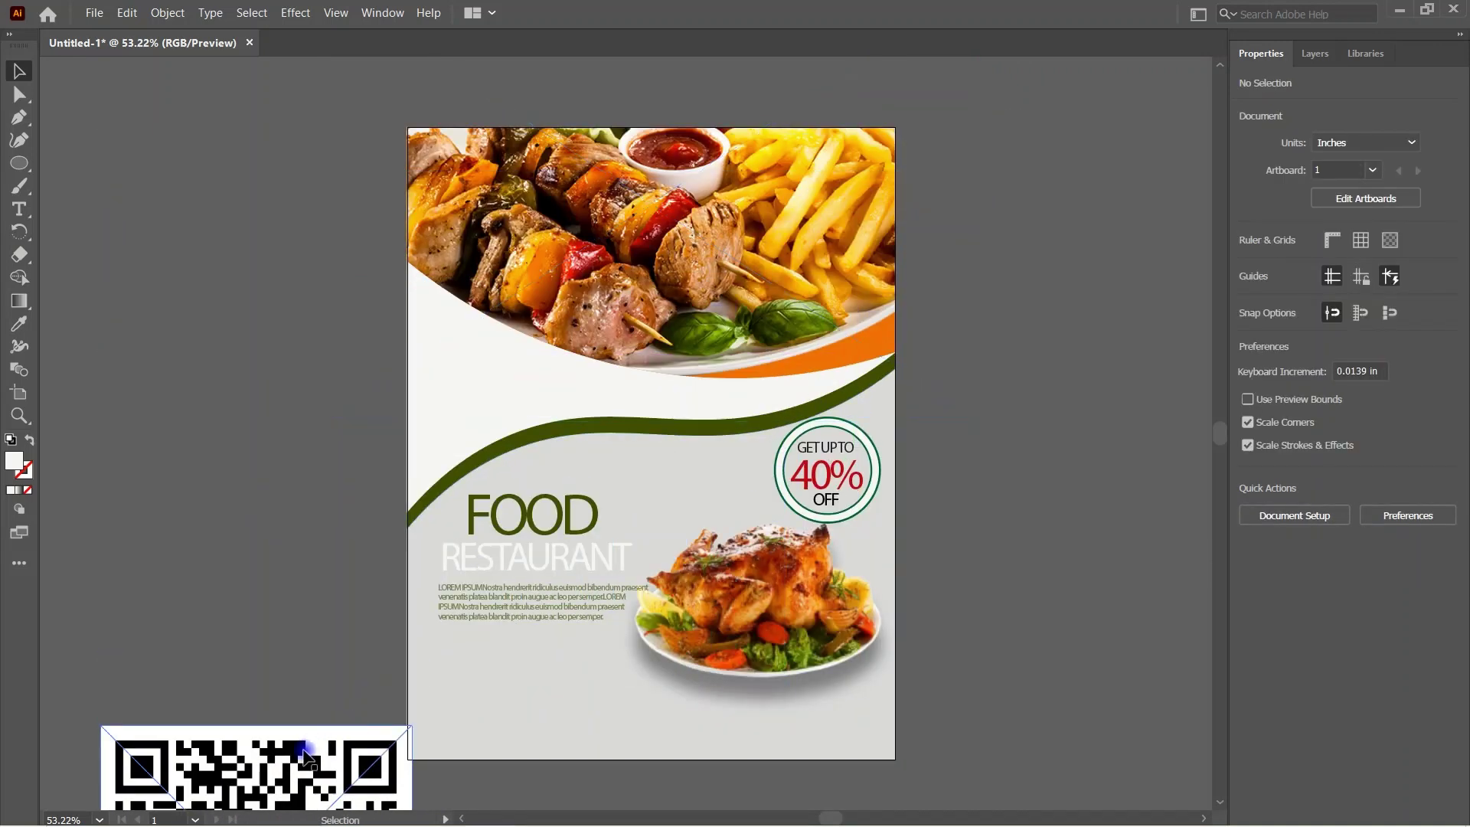
left_click_drag(299, 762, 739, 293)
mouse_move(850, 260)
left_mouse_down()
mouse_move(680, 472)
mouse_move(465, 694)
mouse_move(840, 716)
left_mouse_up()
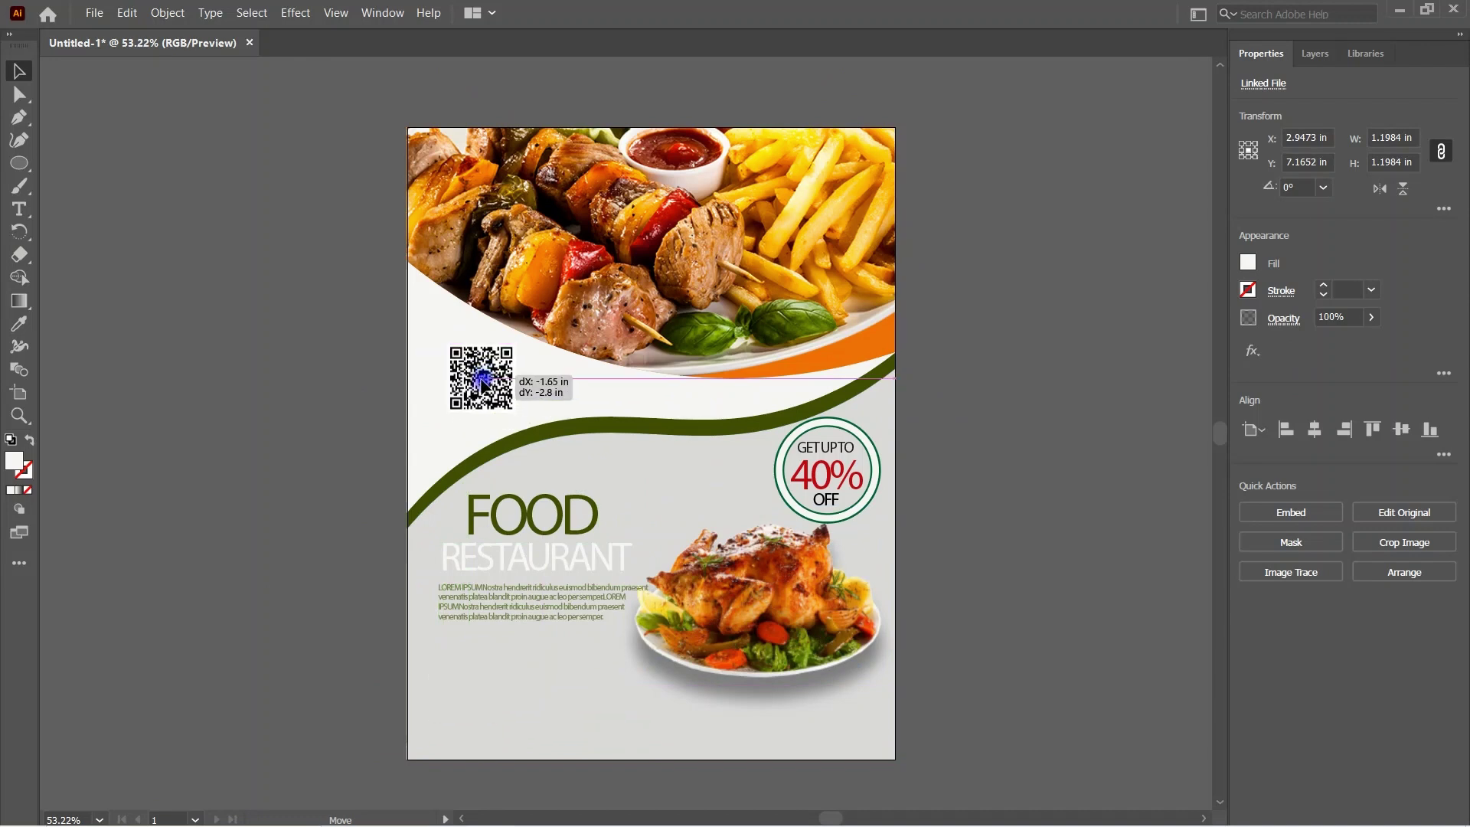
mouse_move(845, 713)
left_mouse_down()
mouse_move(838, 694)
mouse_move(853, 716)
mouse_move(490, 716)
mouse_move(501, 708)
left_mouse_up()
left_click(1070, 605)
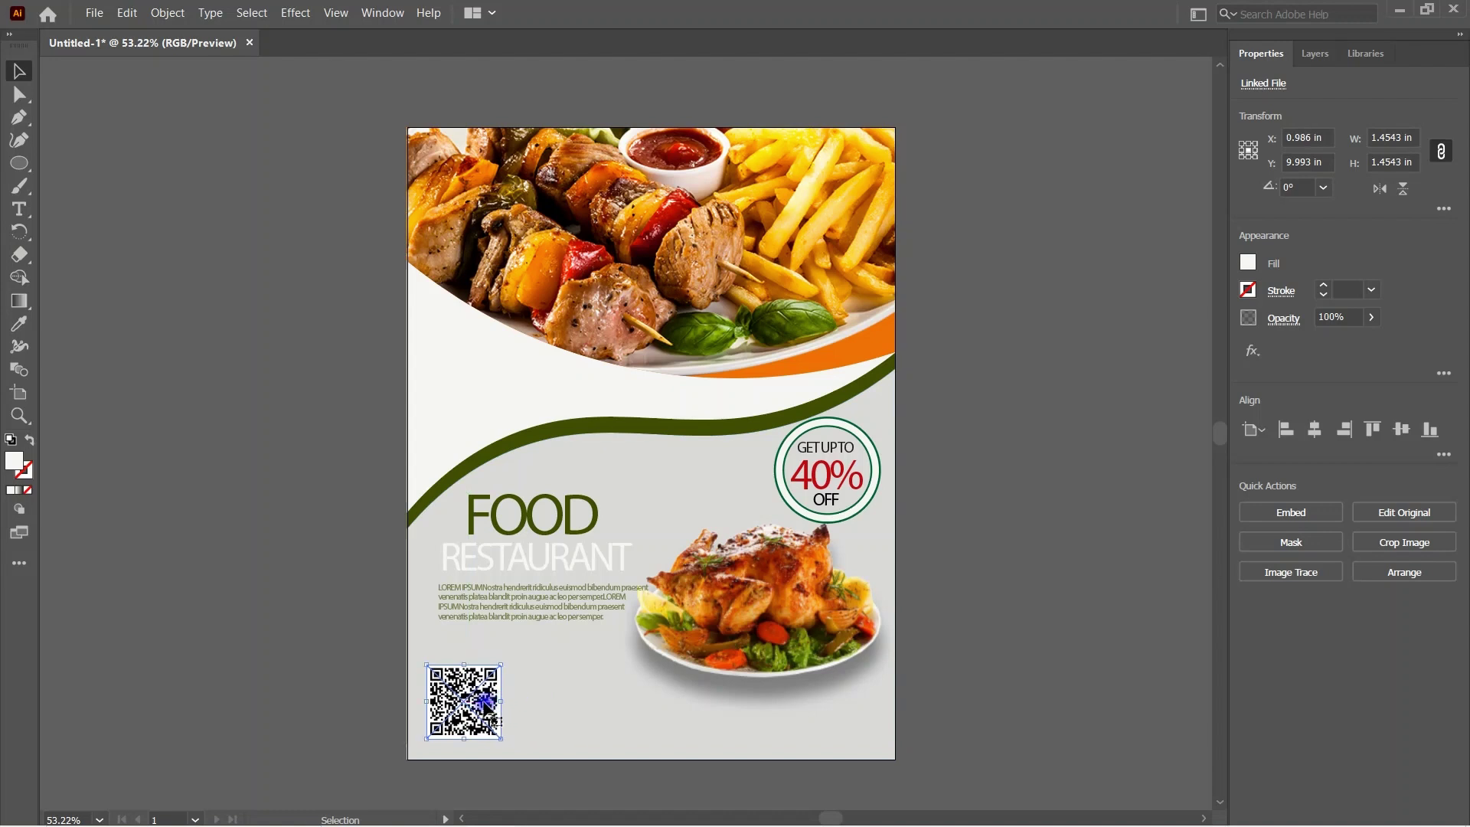
left_click(1033, 582)
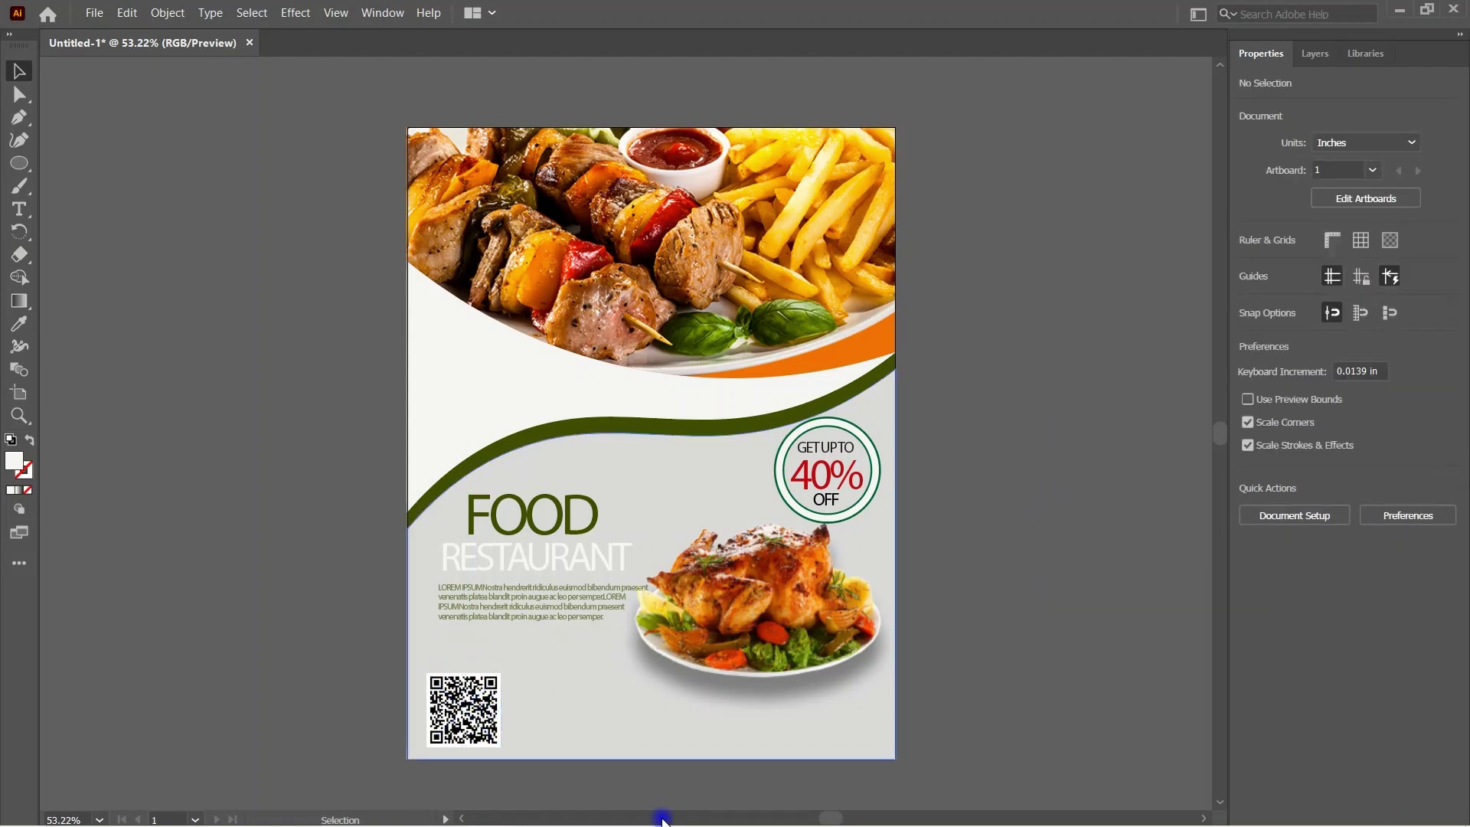
left_click(459, 680)
left_click_drag(462, 679, 469, 686)
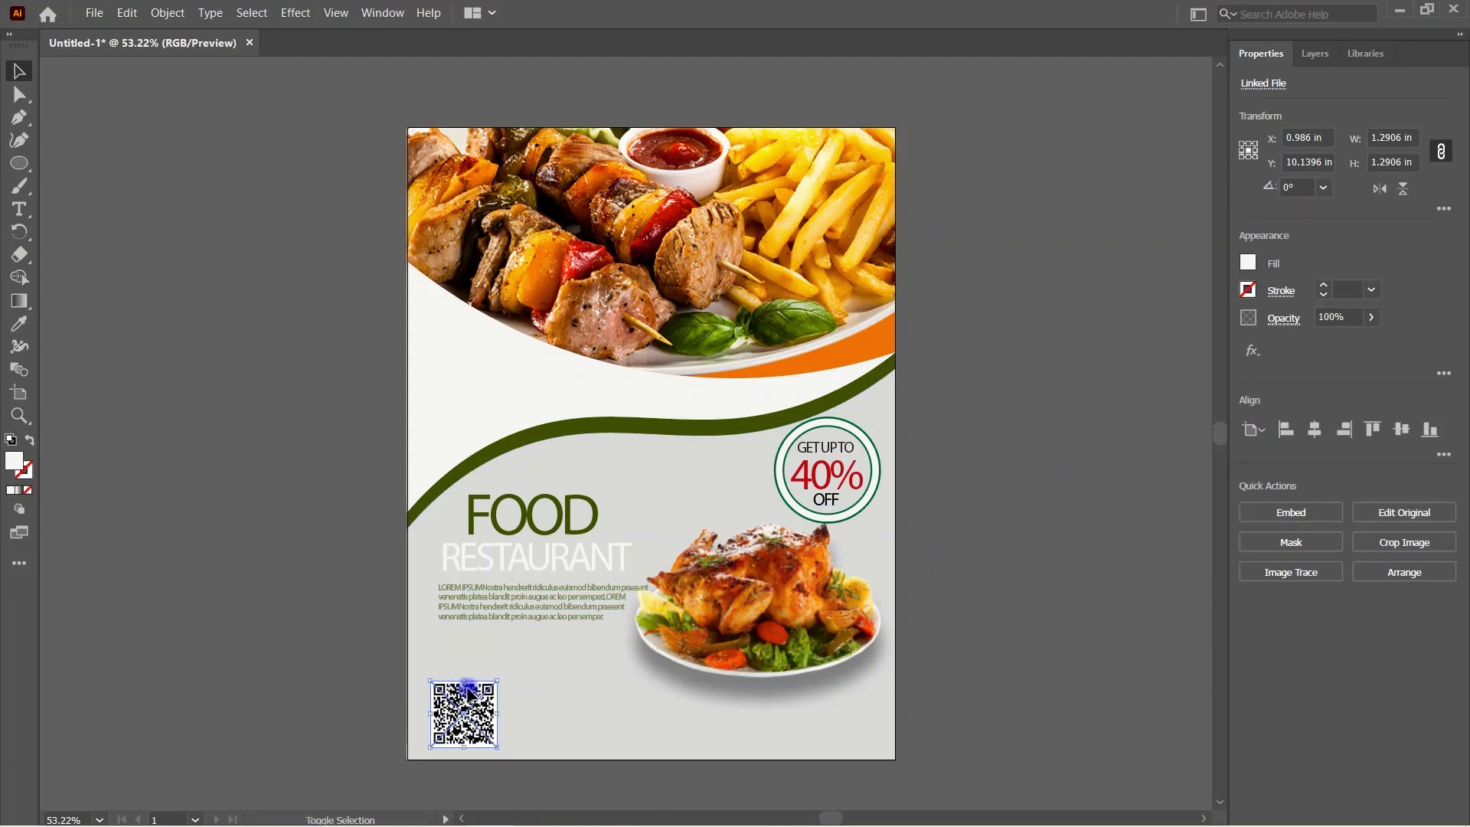
left_click(944, 635)
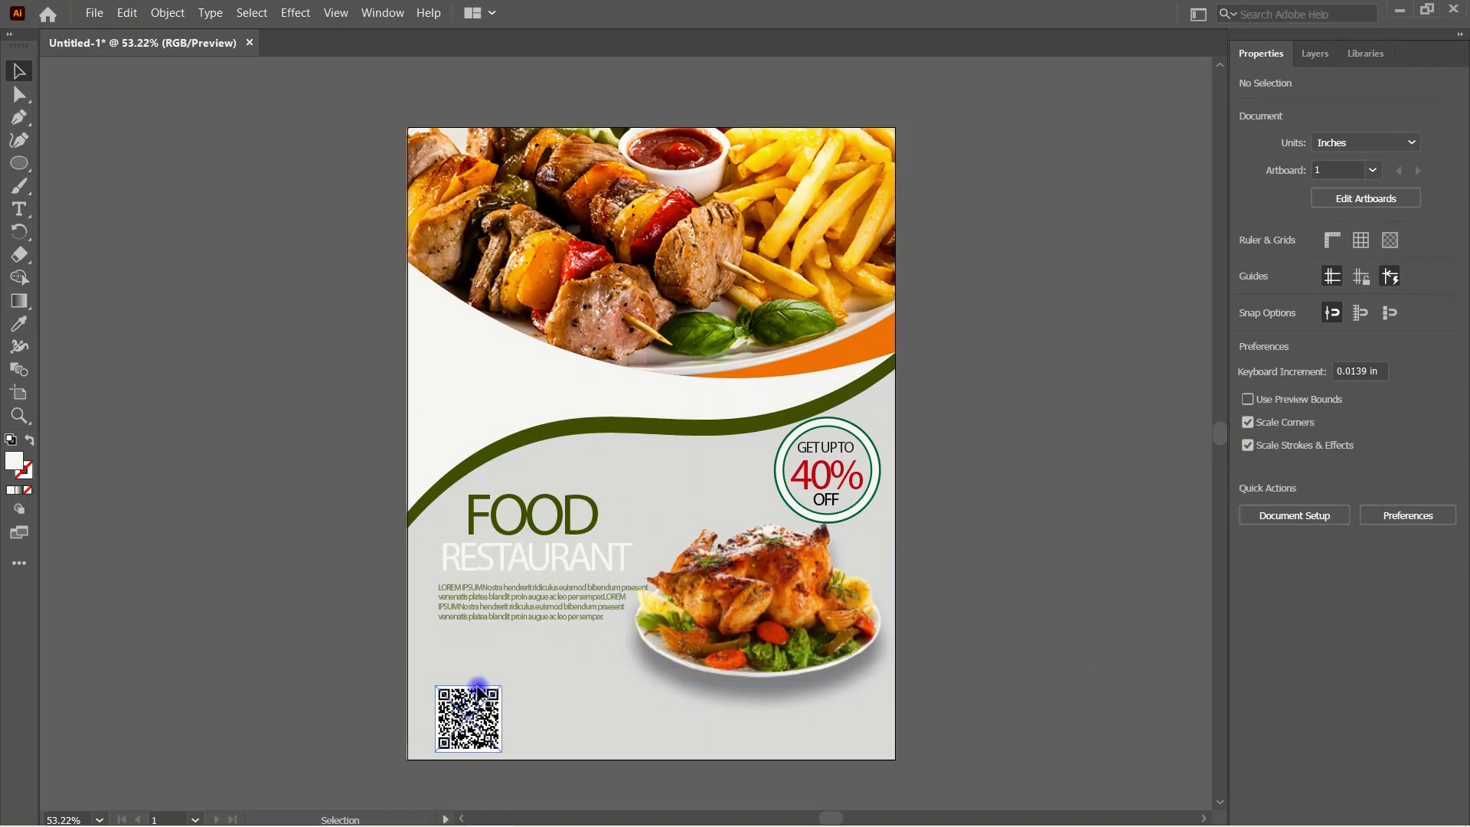
Step: Add a 'call us for order' text line below the chicken plate and shrink it
key("t")
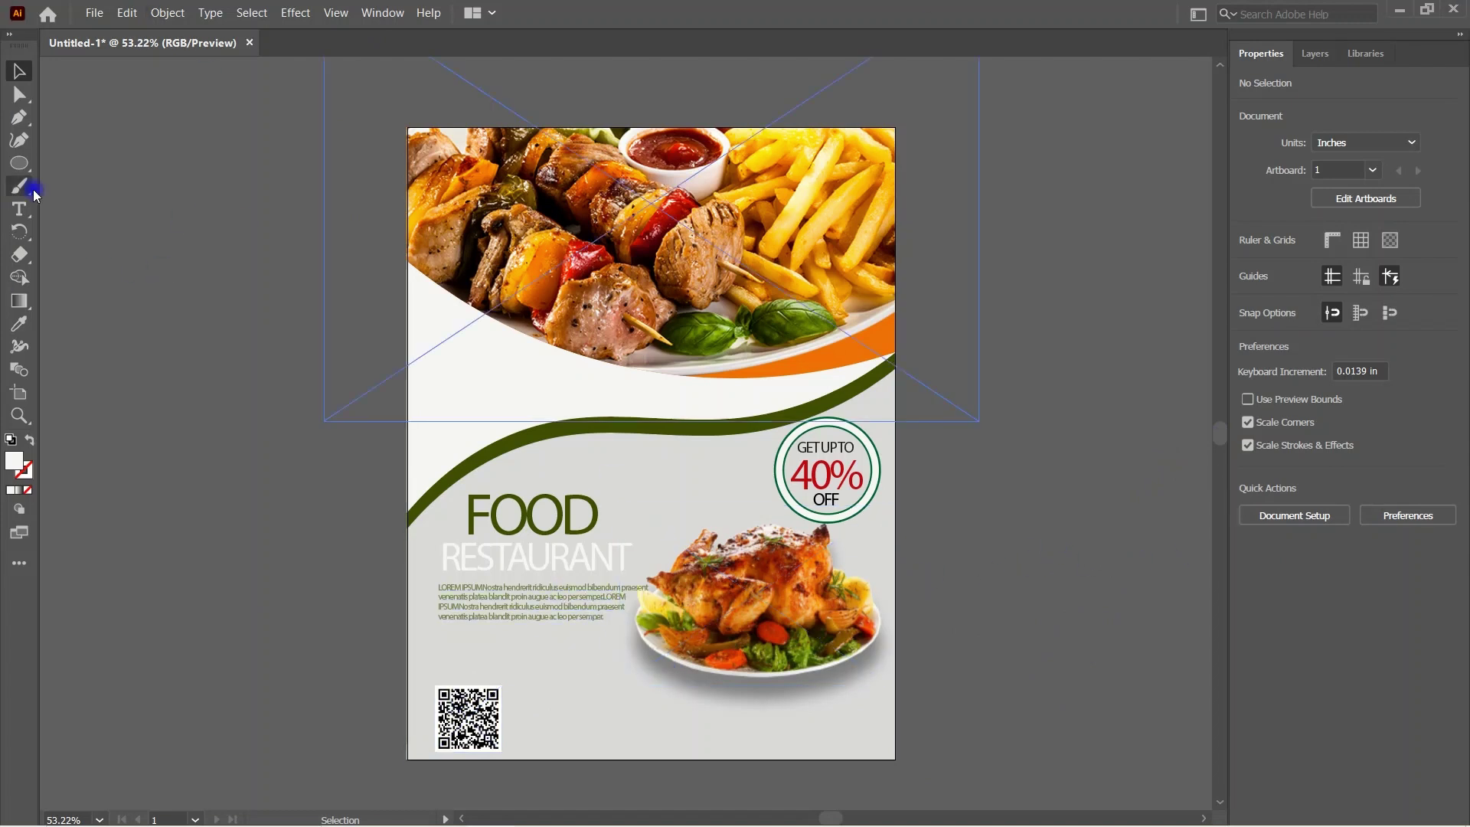
left_click(544, 674)
key("BackSpace")
type("call us for order")
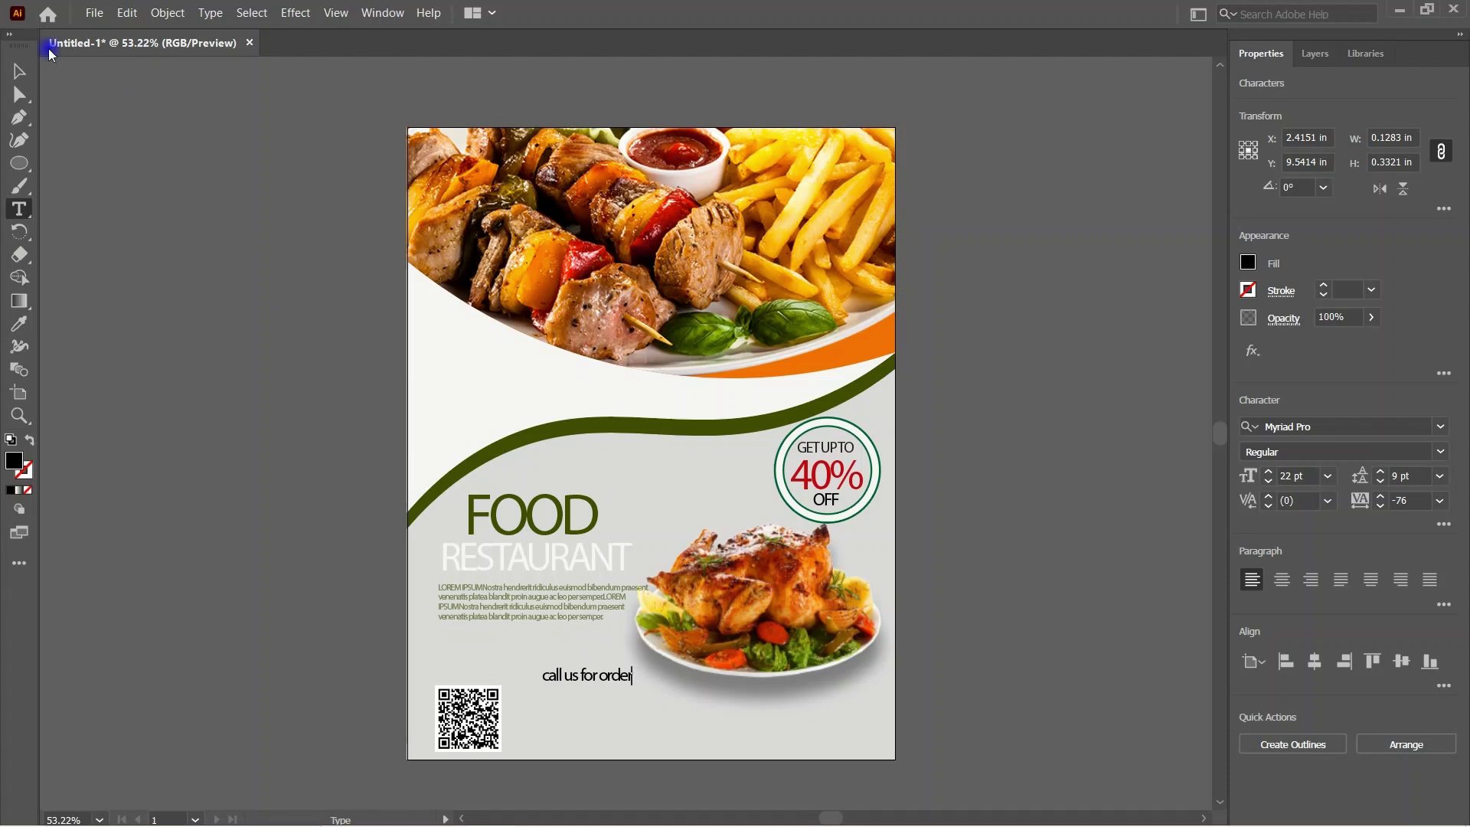
left_click(20, 71)
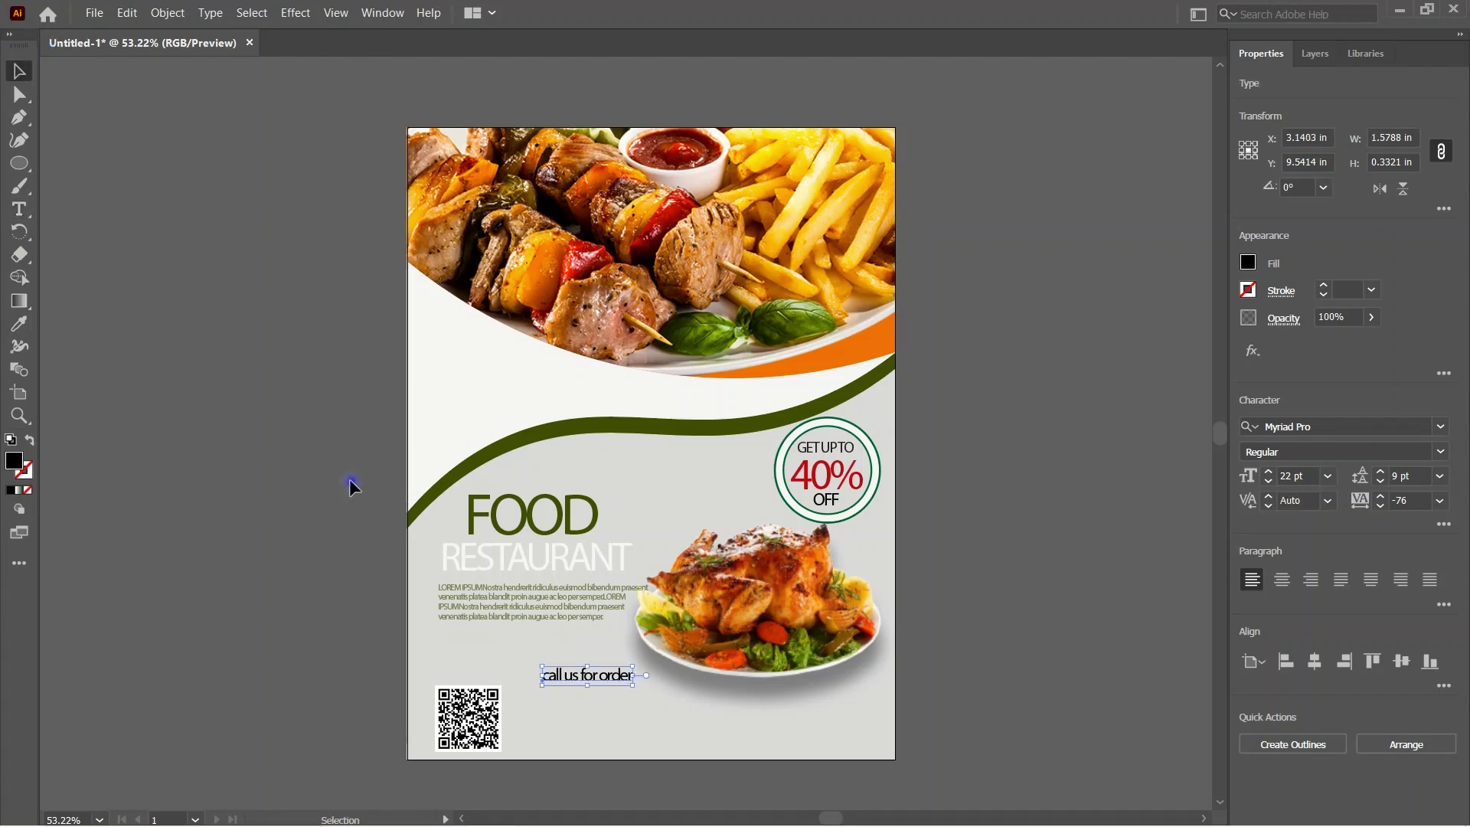
left_click(1268, 482)
left_click(1268, 482)
left_click(1269, 482)
left_click_drag(612, 677, 592, 692)
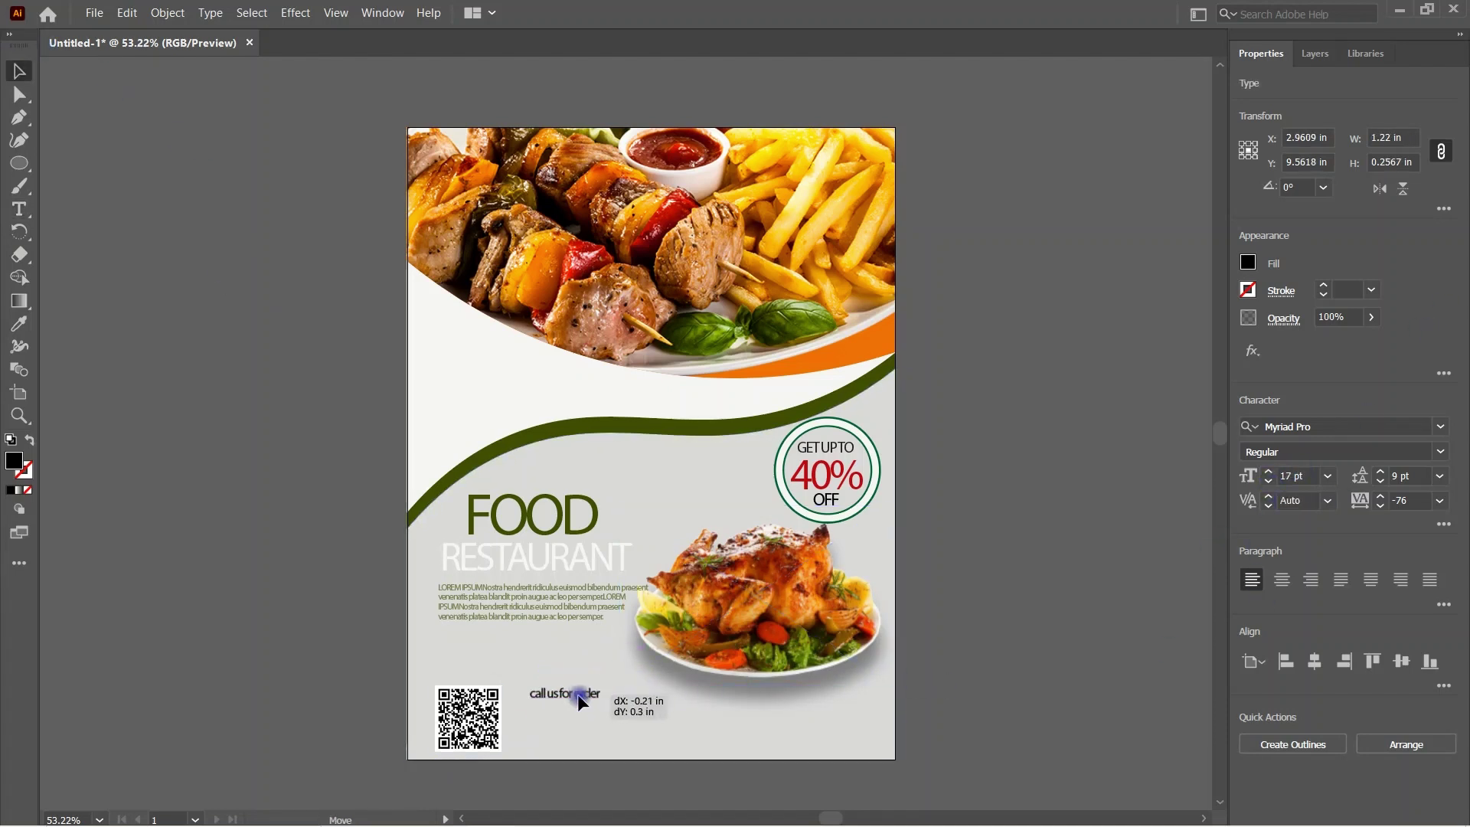
Step: Give 'call us for order' FOOD's green style at 17 pt, placed under the paragraph
left_click(19, 324)
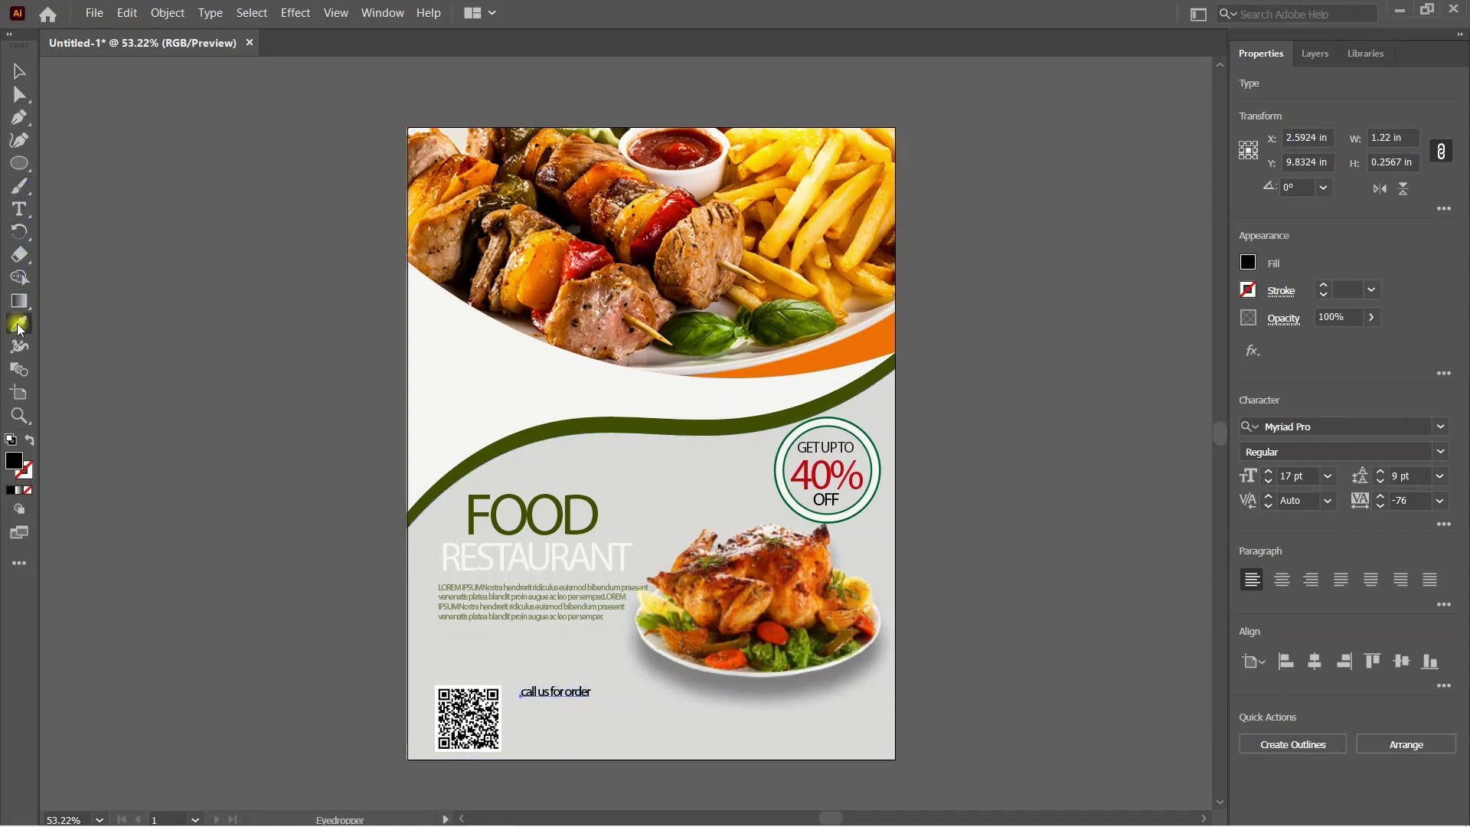
left_click(559, 498)
key("v")
left_click_drag(590, 689, 554, 641)
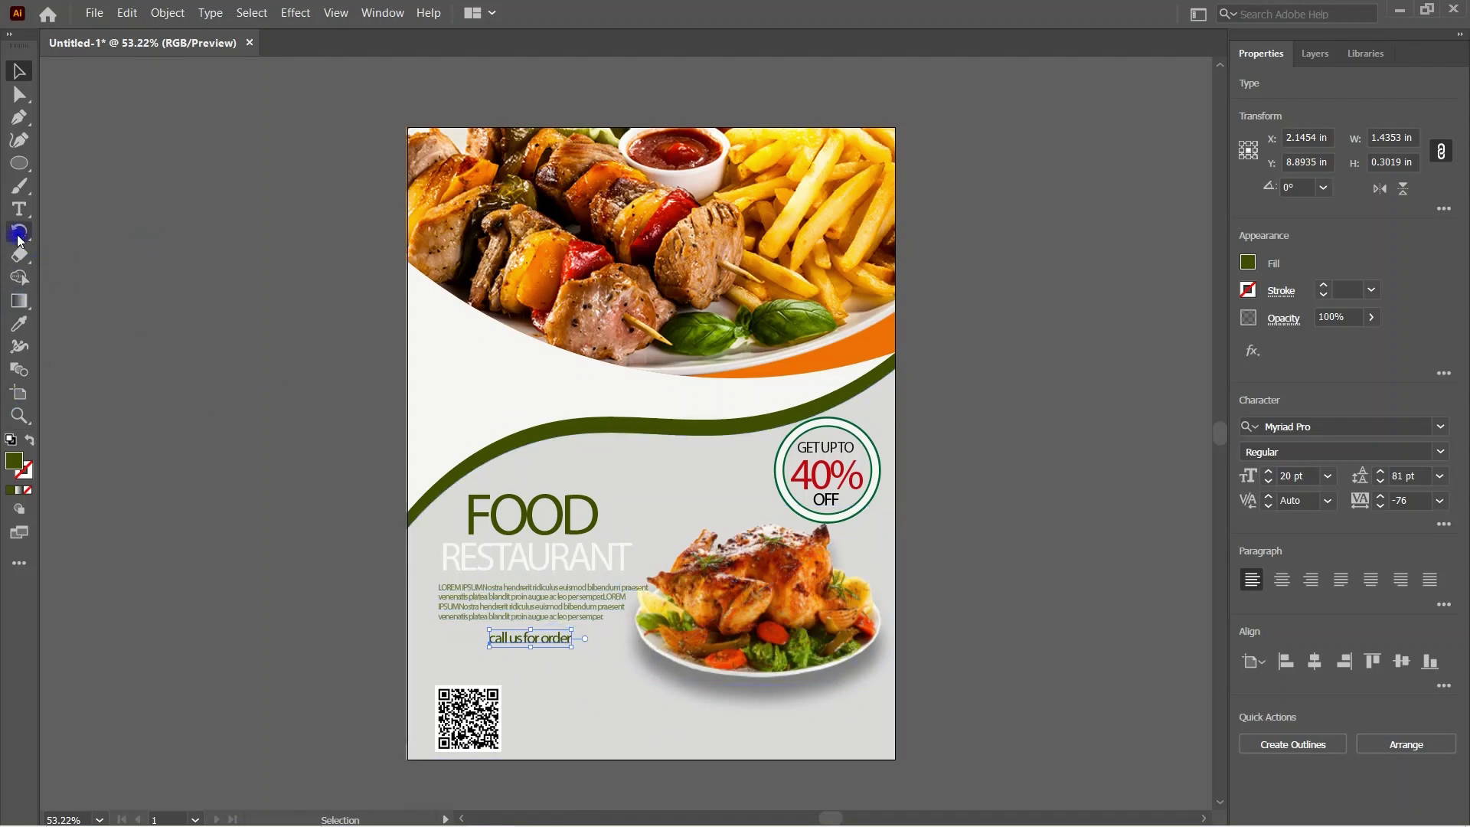
left_click(22, 325)
left_click(563, 506)
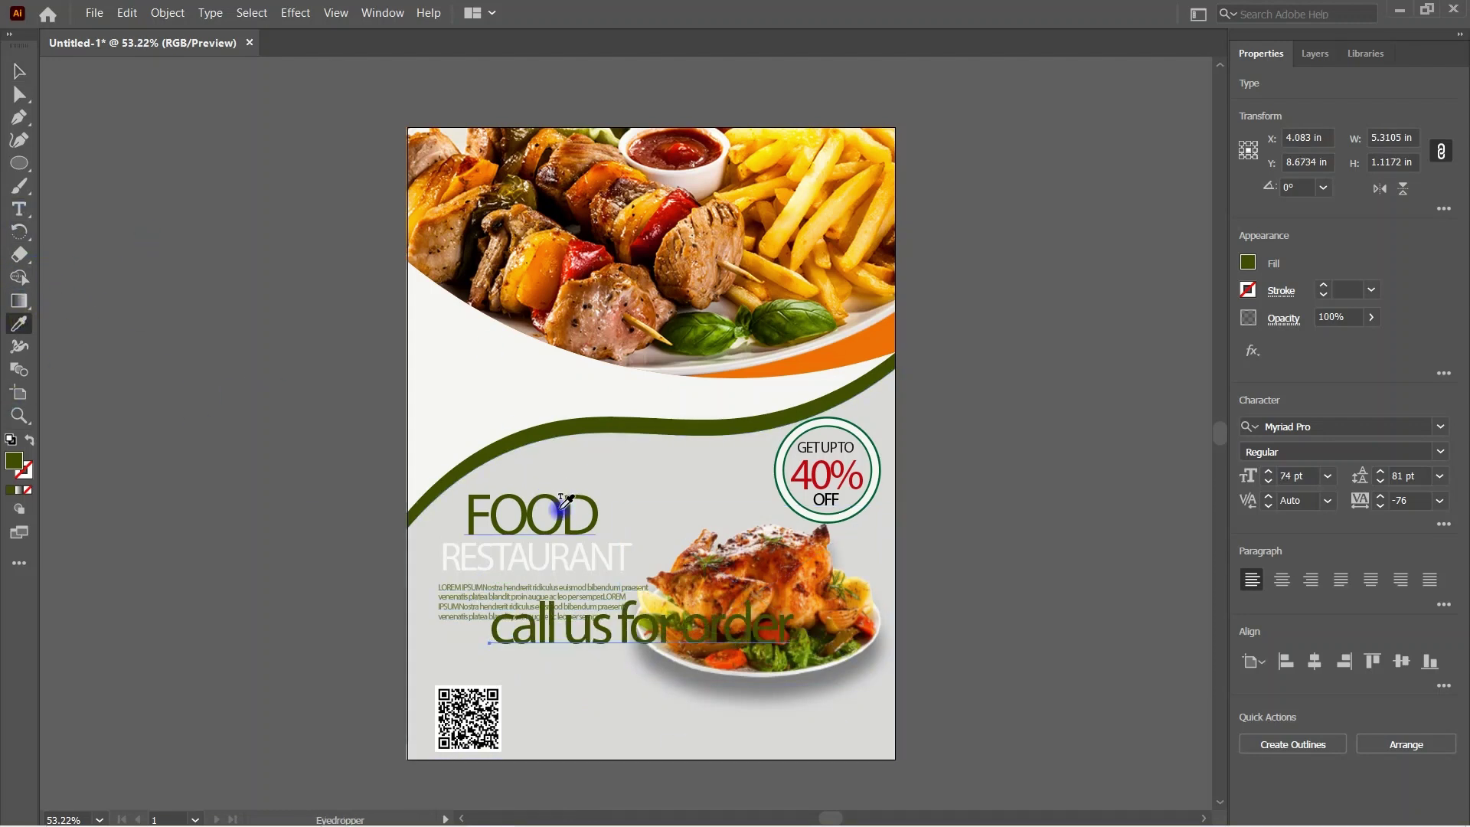
key("v")
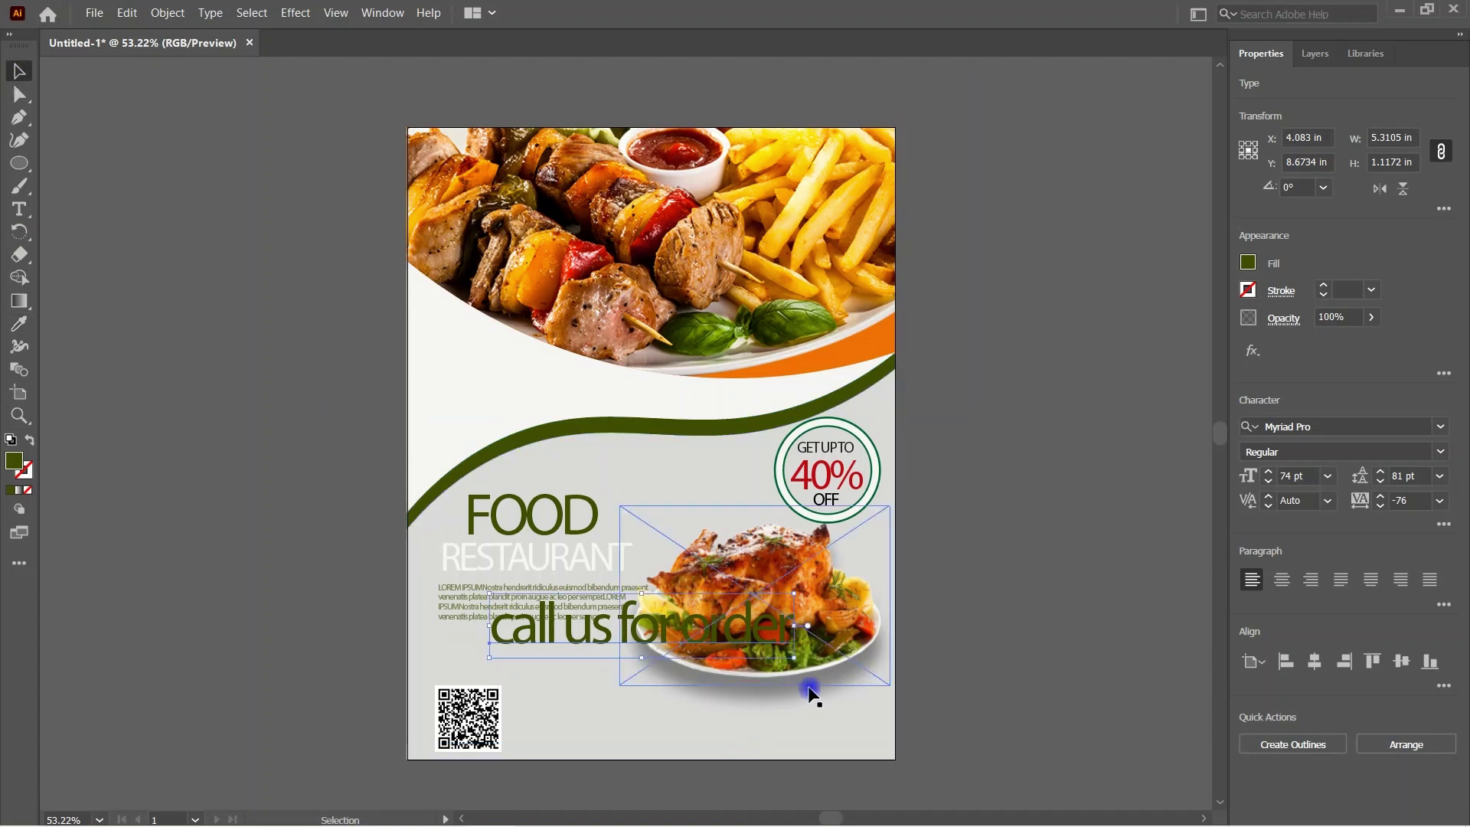
left_click(1269, 482)
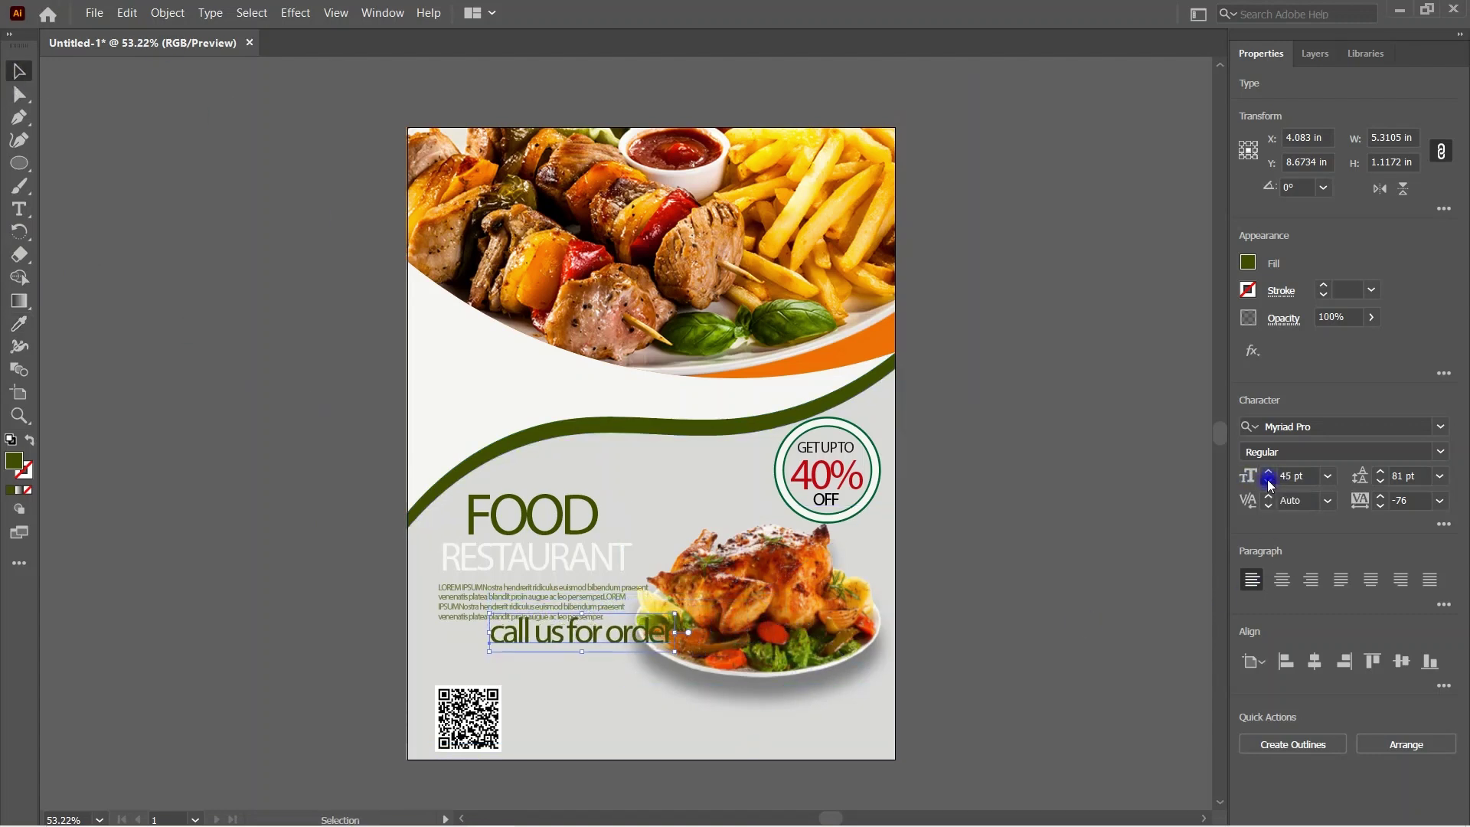
left_click_drag(571, 659, 557, 657)
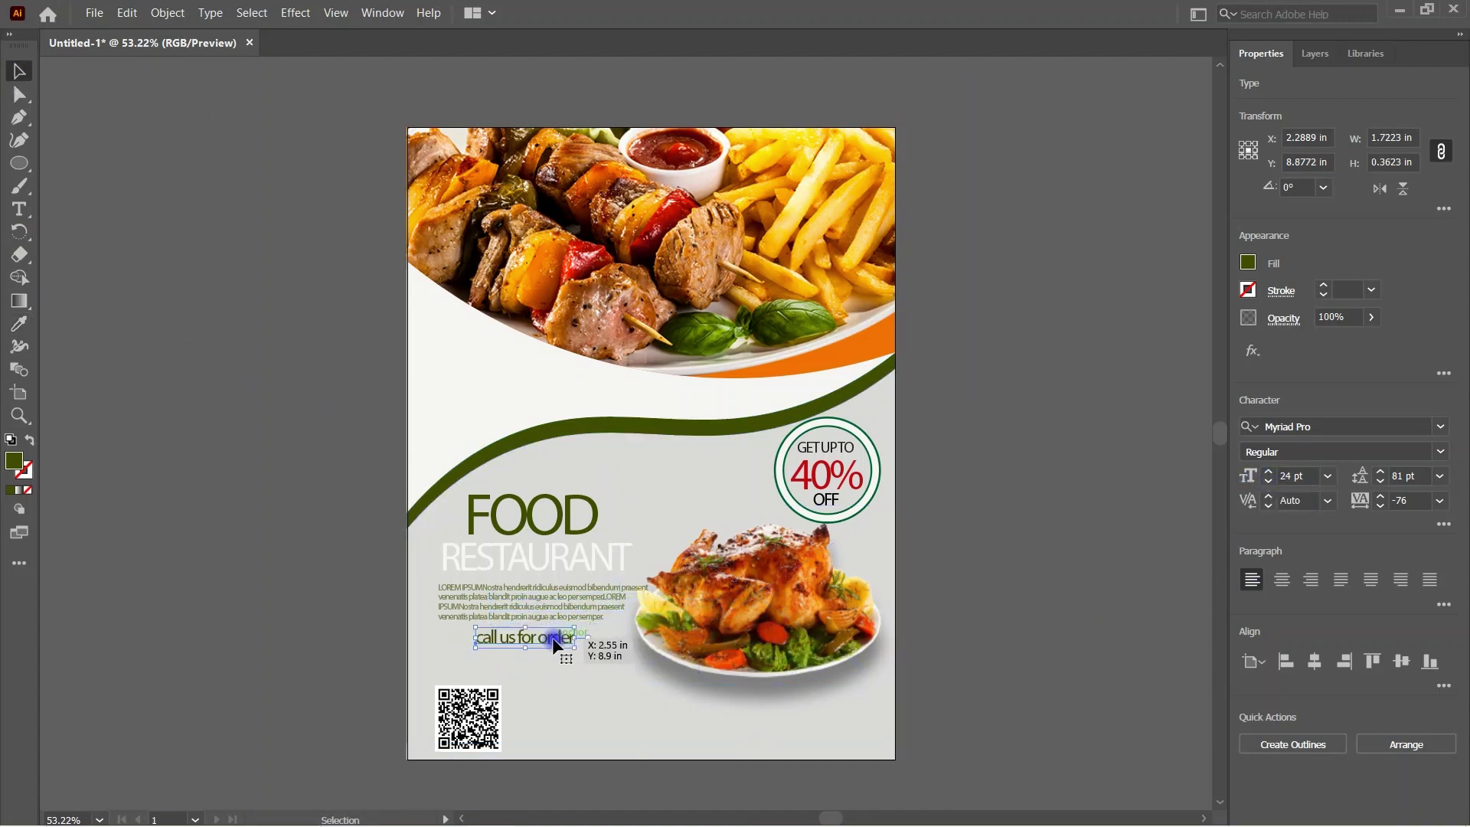
Step: Move the QR code to the bottom-right and fine-tune the 'call us for order' size and position
left_click(869, 702)
left_click_drag(499, 733, 888, 736)
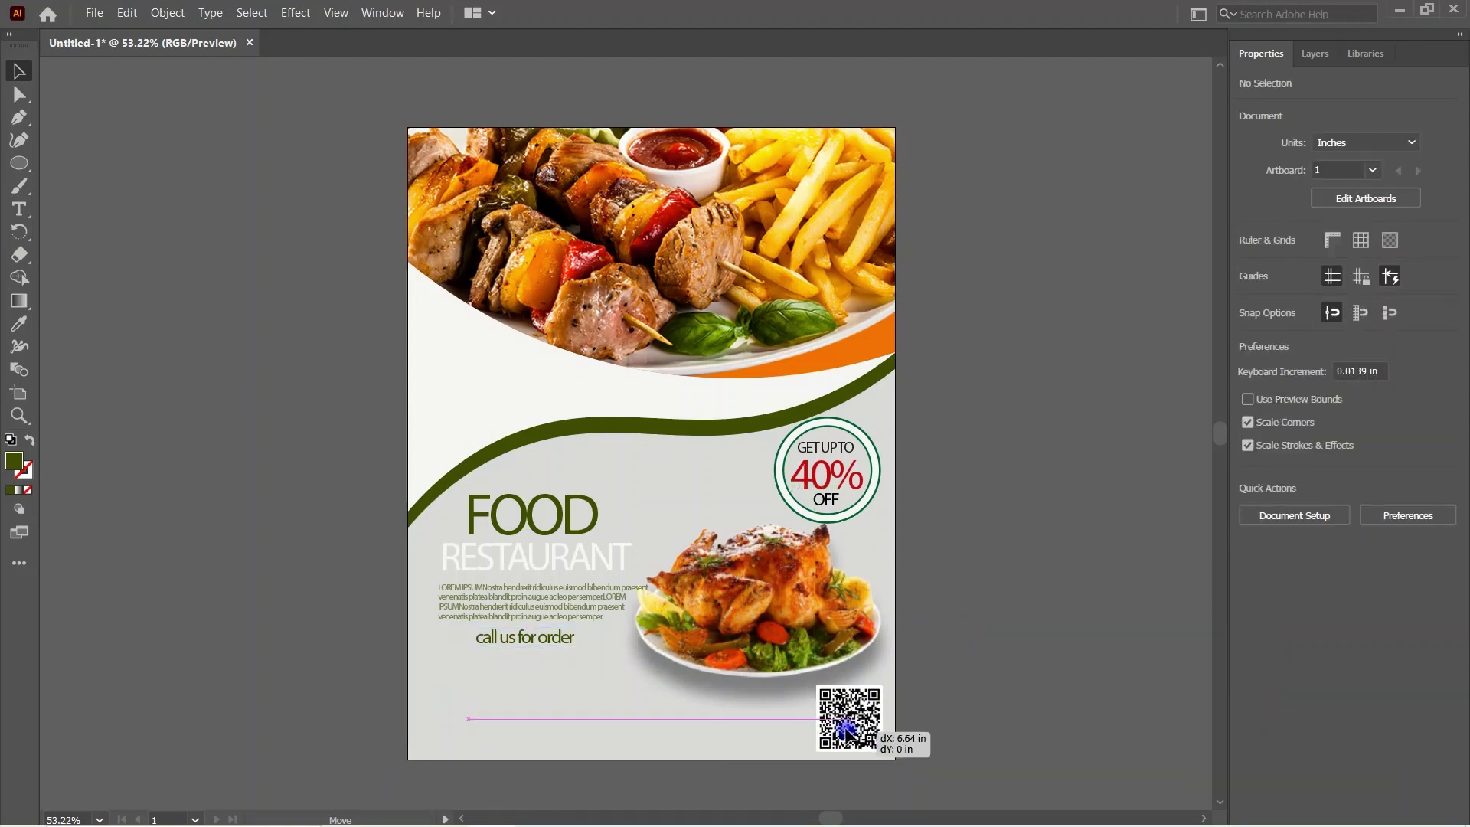
left_click(988, 701)
left_click(540, 638)
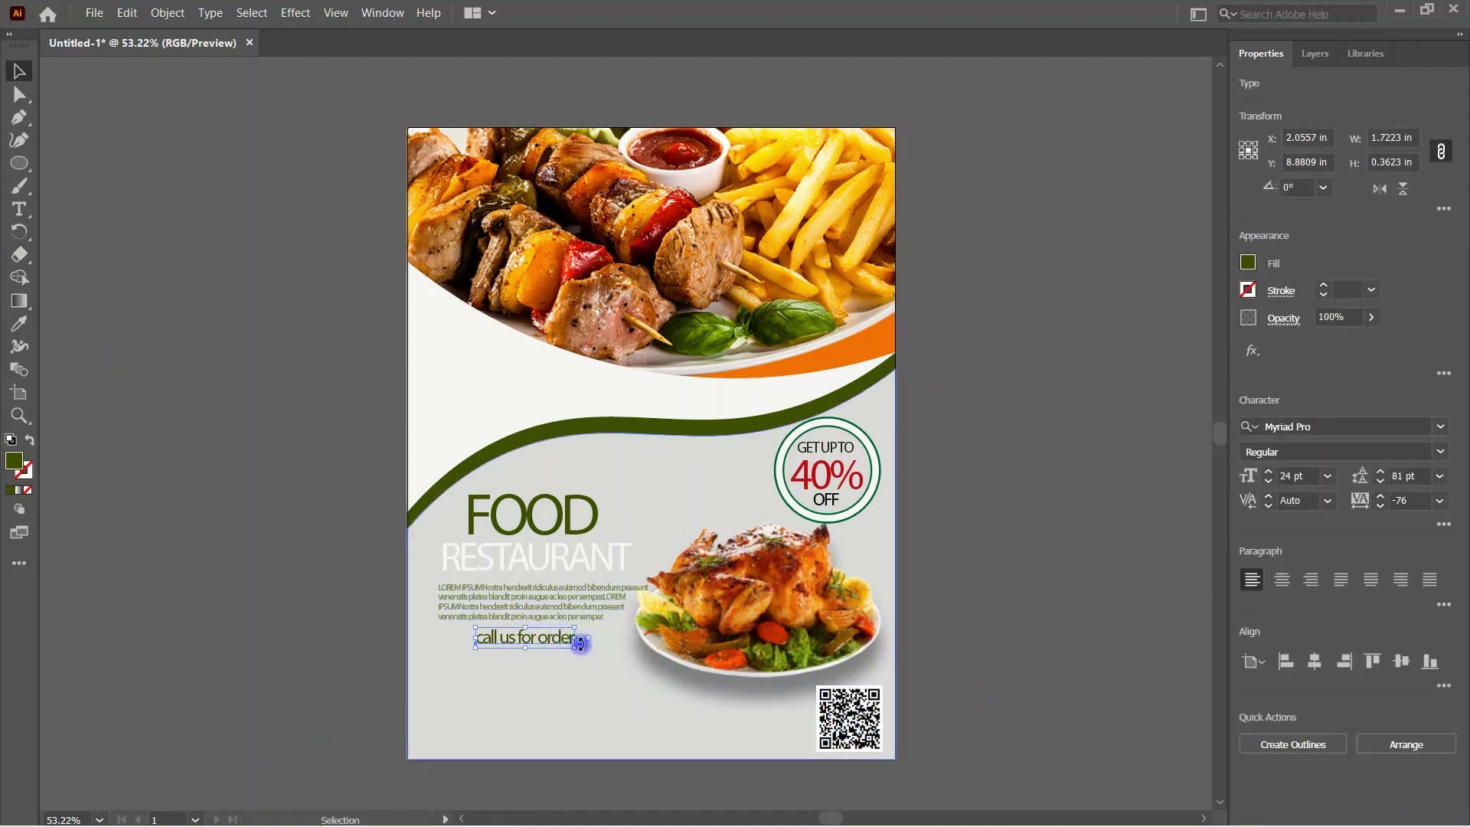
left_click(1269, 482)
left_click_drag(521, 638, 536, 638)
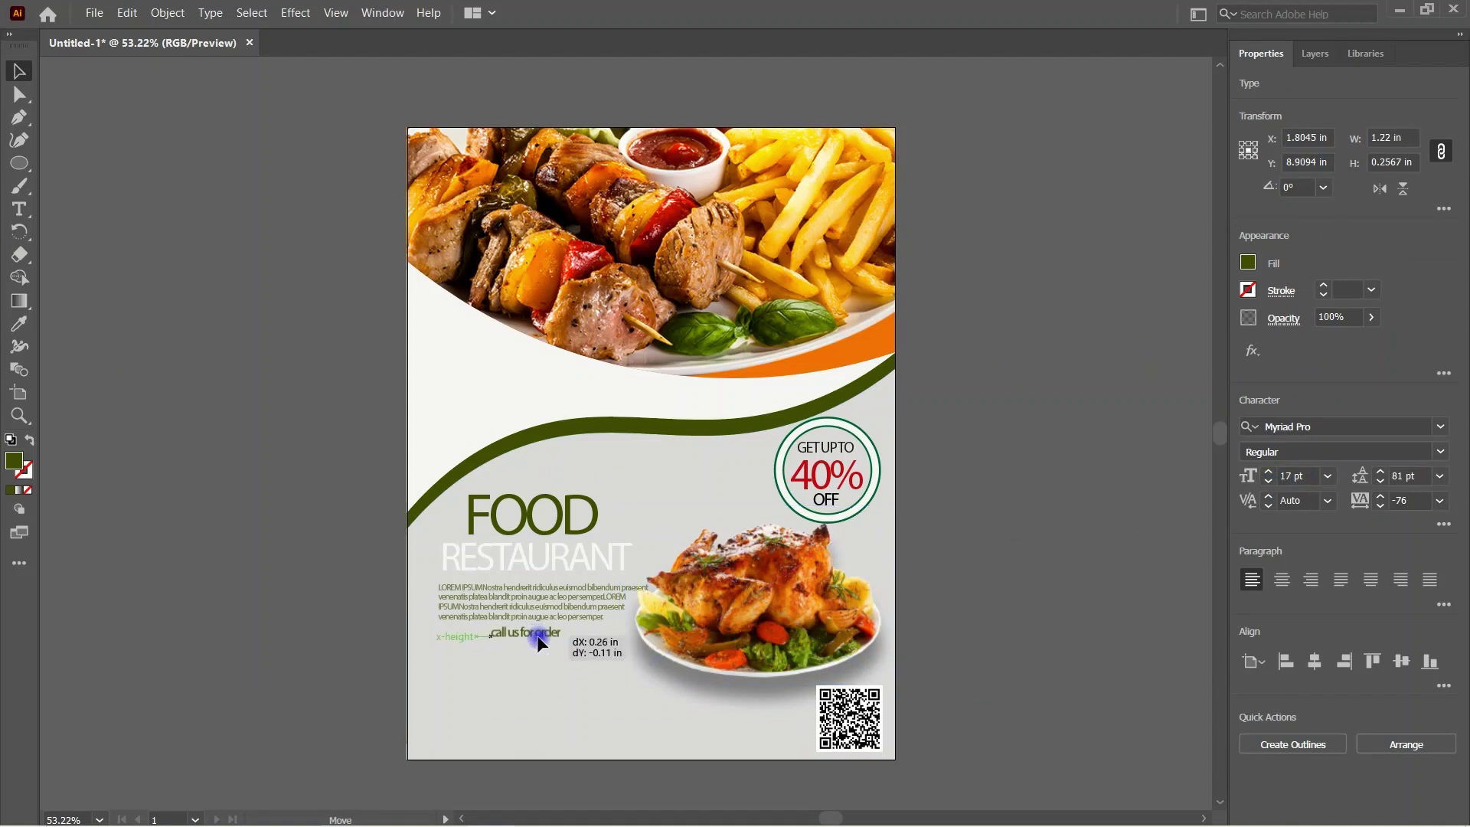
left_click(1050, 543)
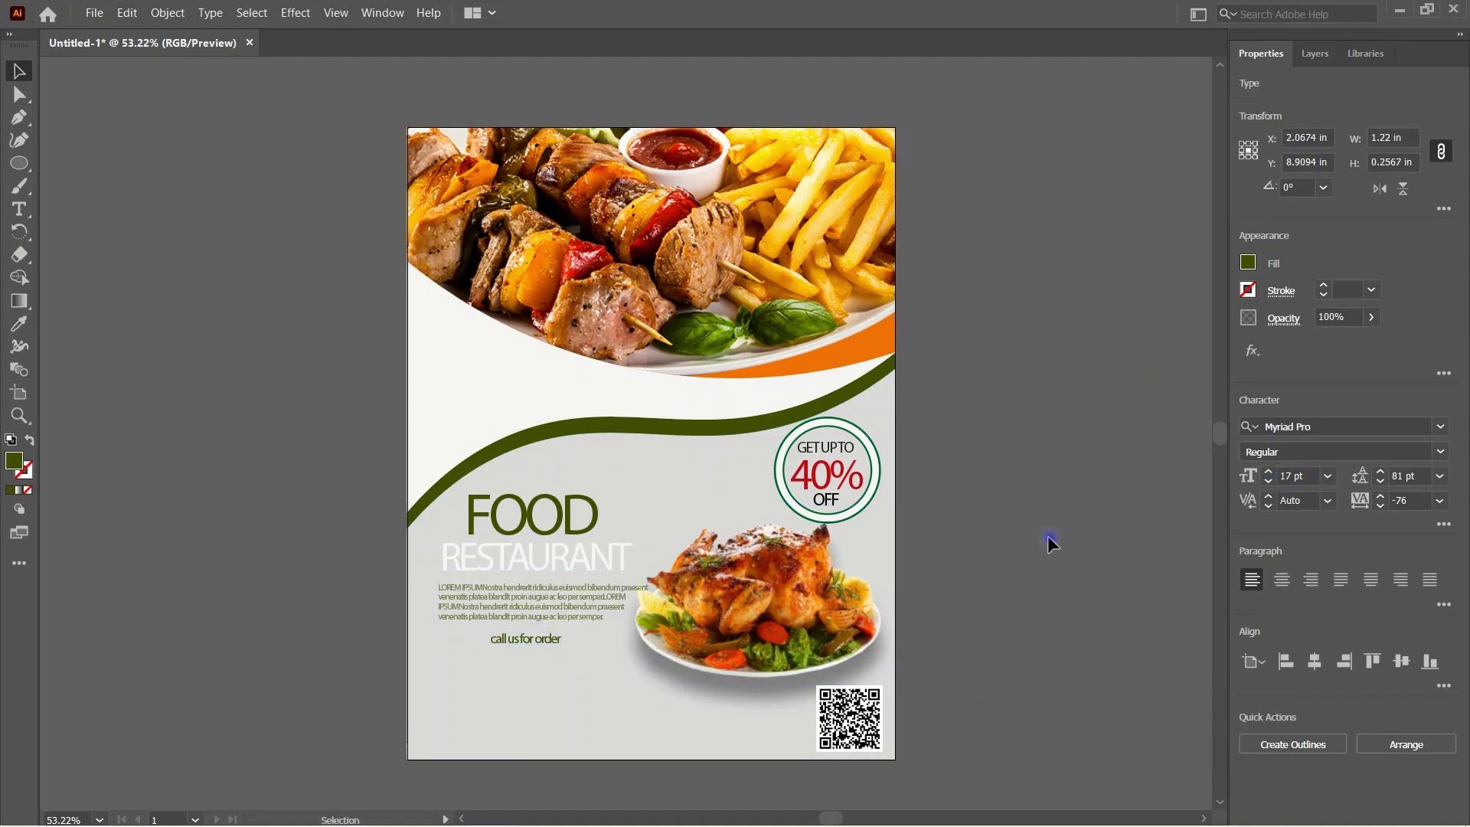
left_click(19, 209)
Step: Add a phone-number line, shrink it, and place it under 'call us for order'
left_click(494, 695)
key("BackSpace")
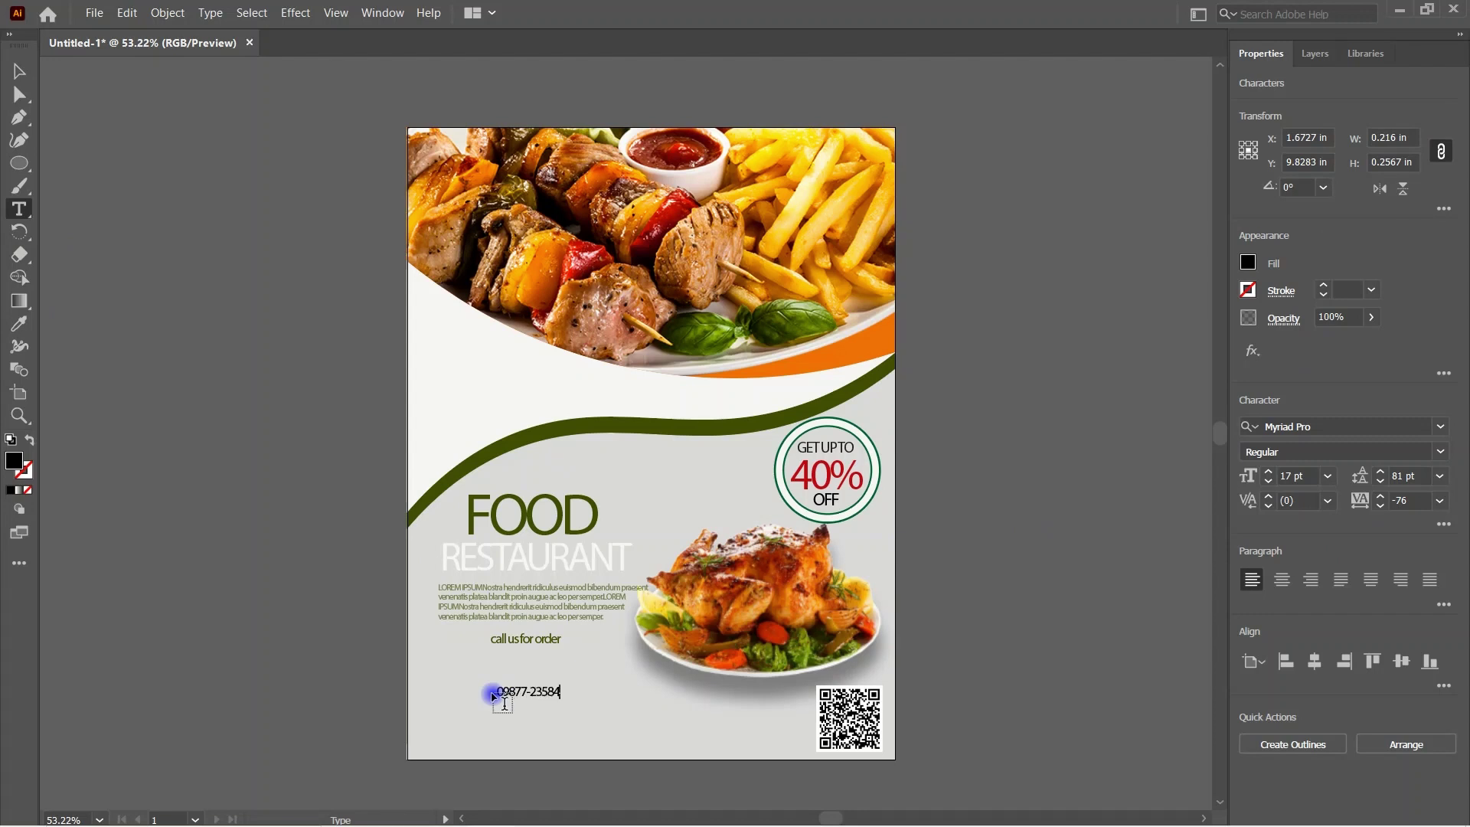
left_click(19, 71)
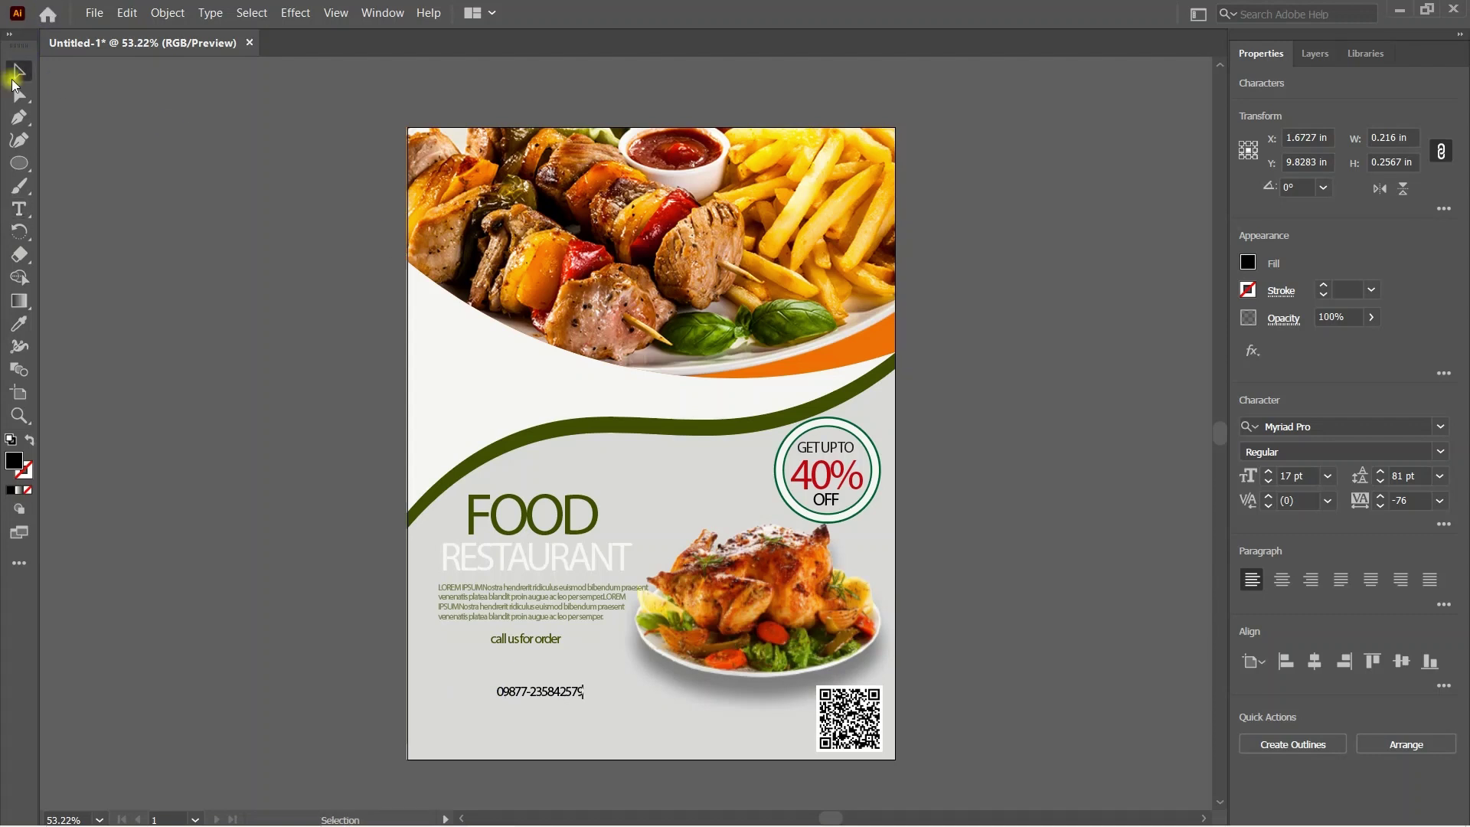
left_click(556, 700)
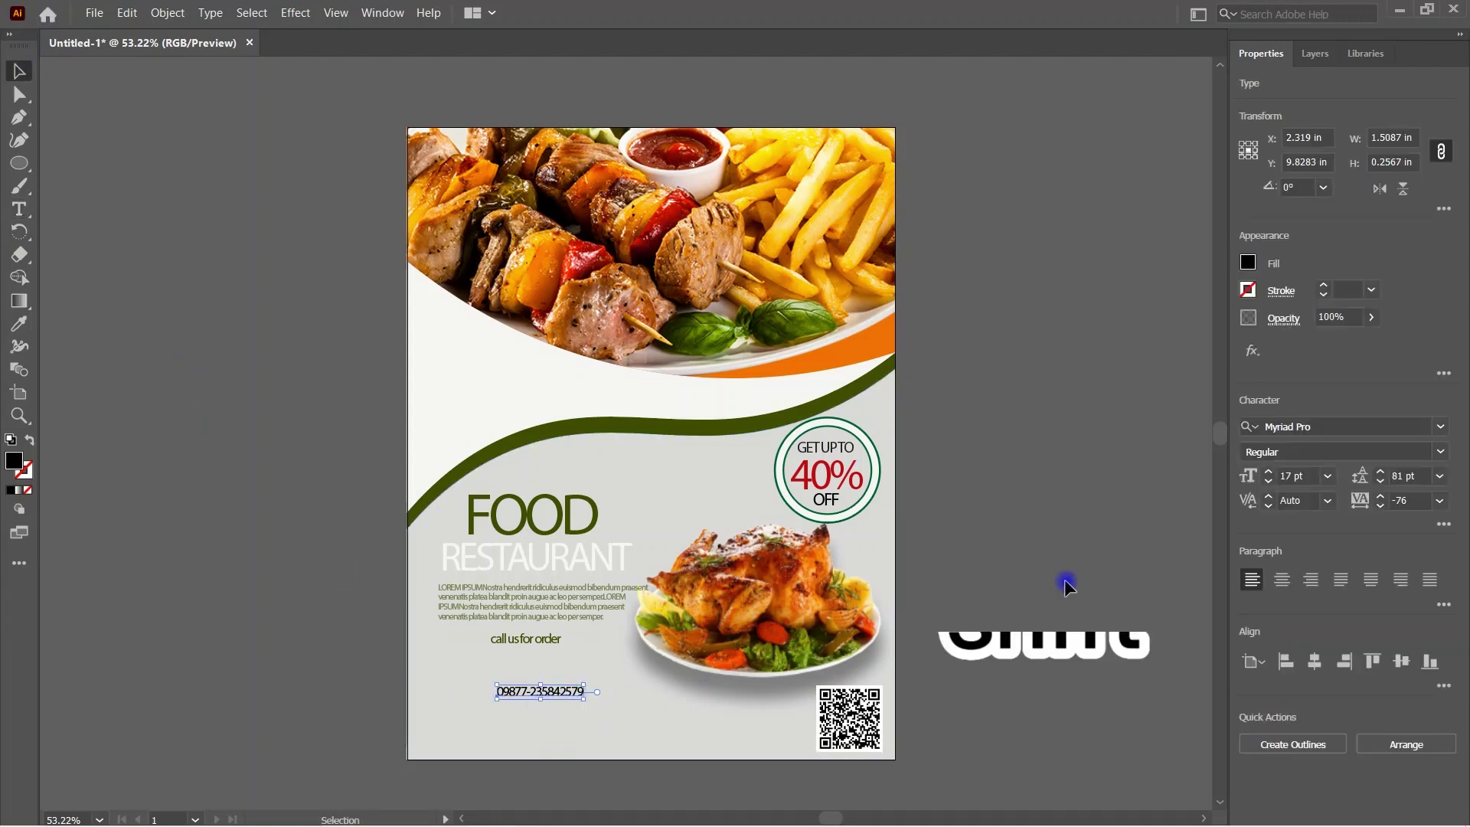
left_click(1269, 485, "shift")
left_click_drag(547, 701, 540, 663)
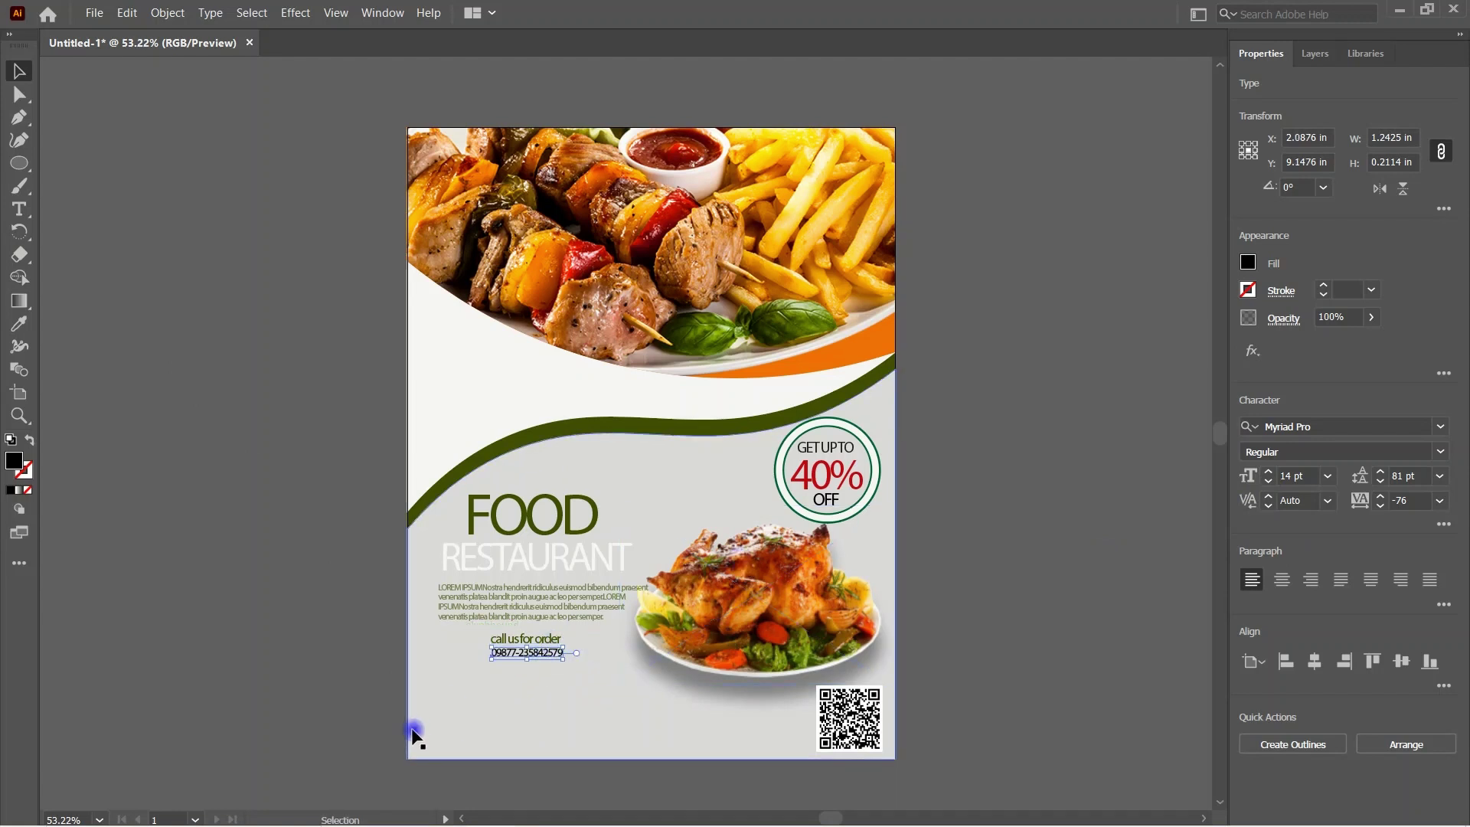
left_click(1038, 642)
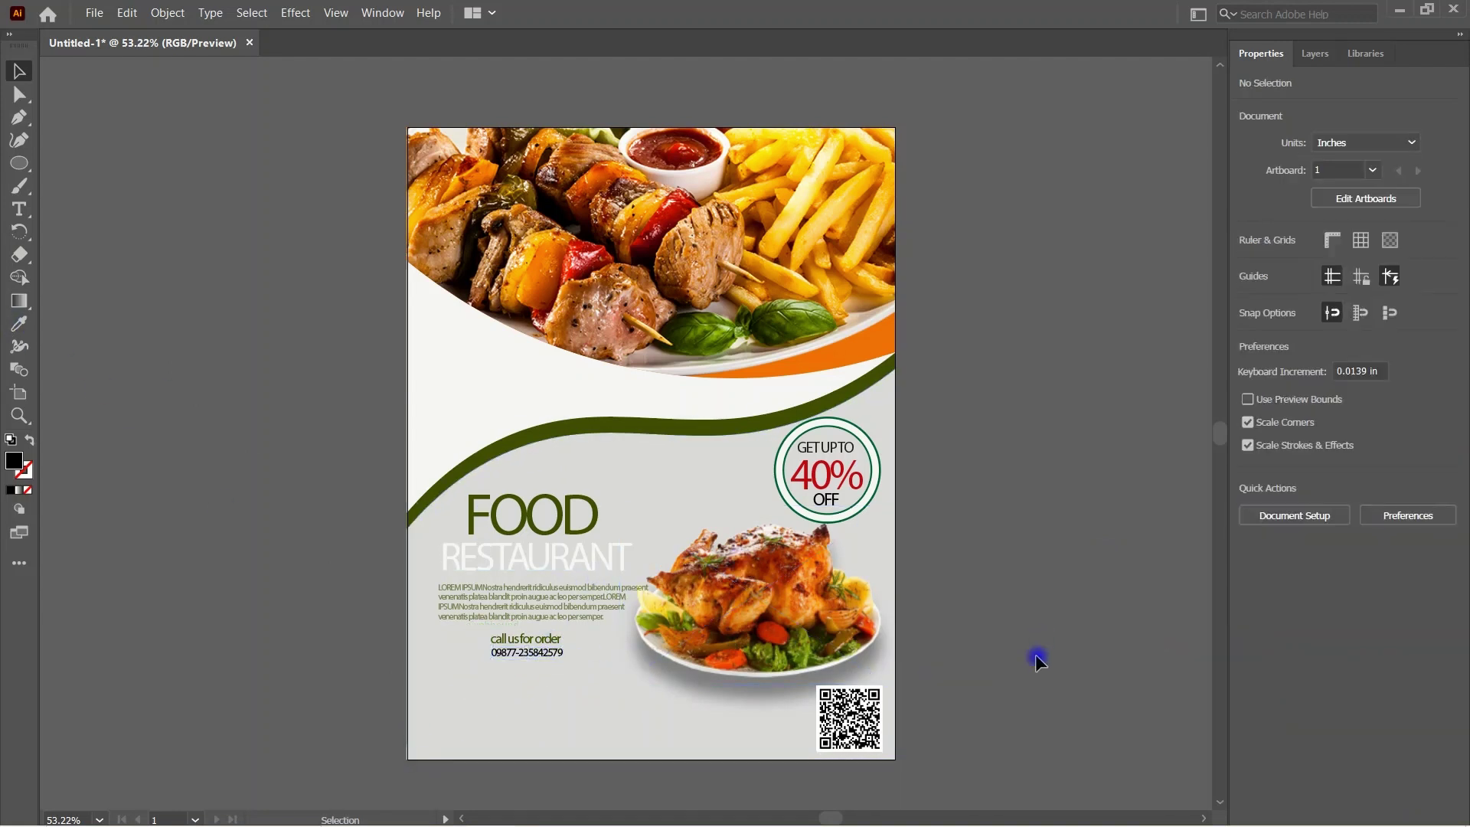
Step: Give the phone number RESTAURANT's white style and scale it down
left_click(539, 653)
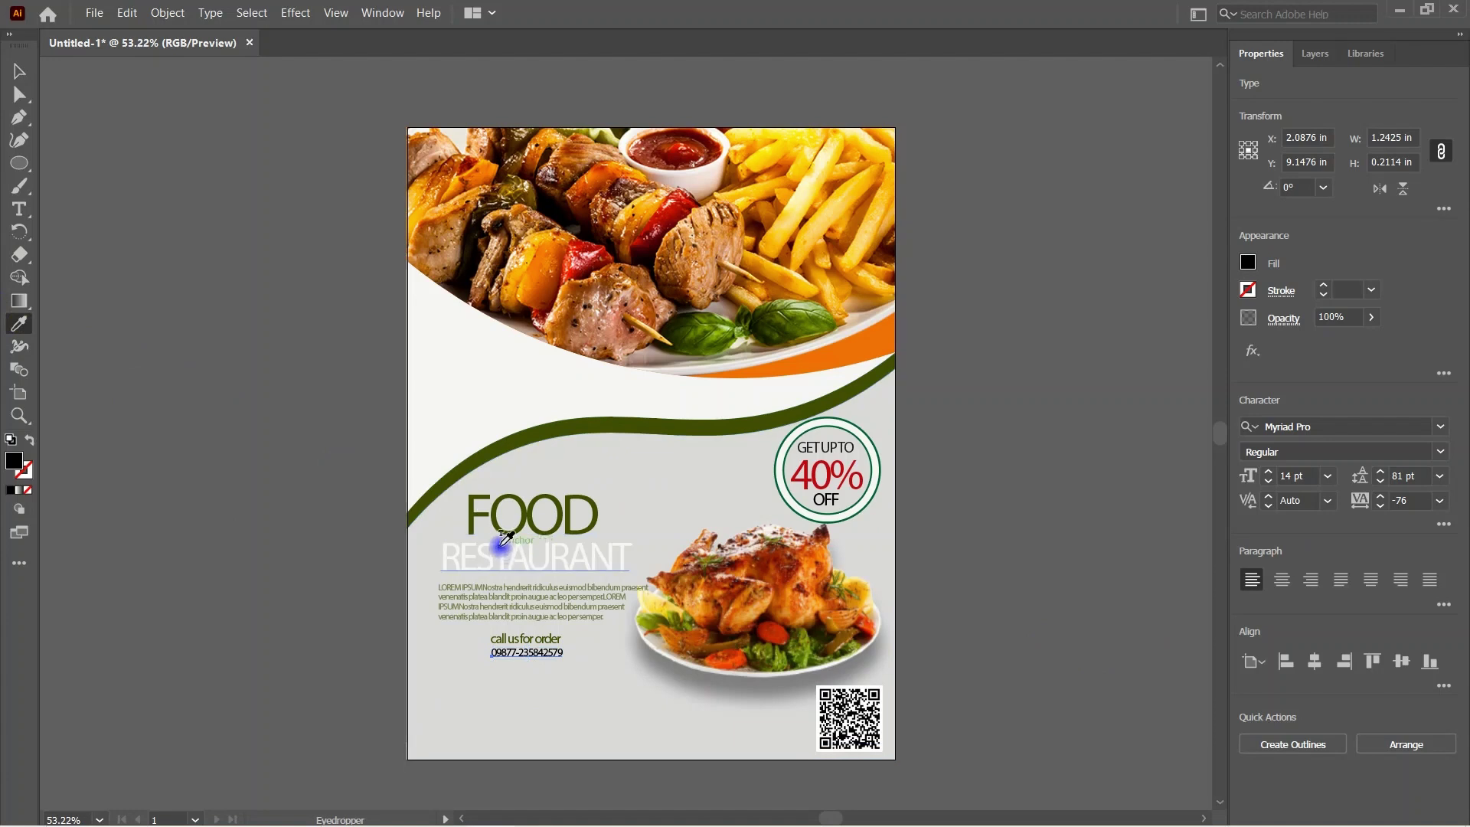
left_click(520, 536)
key("v")
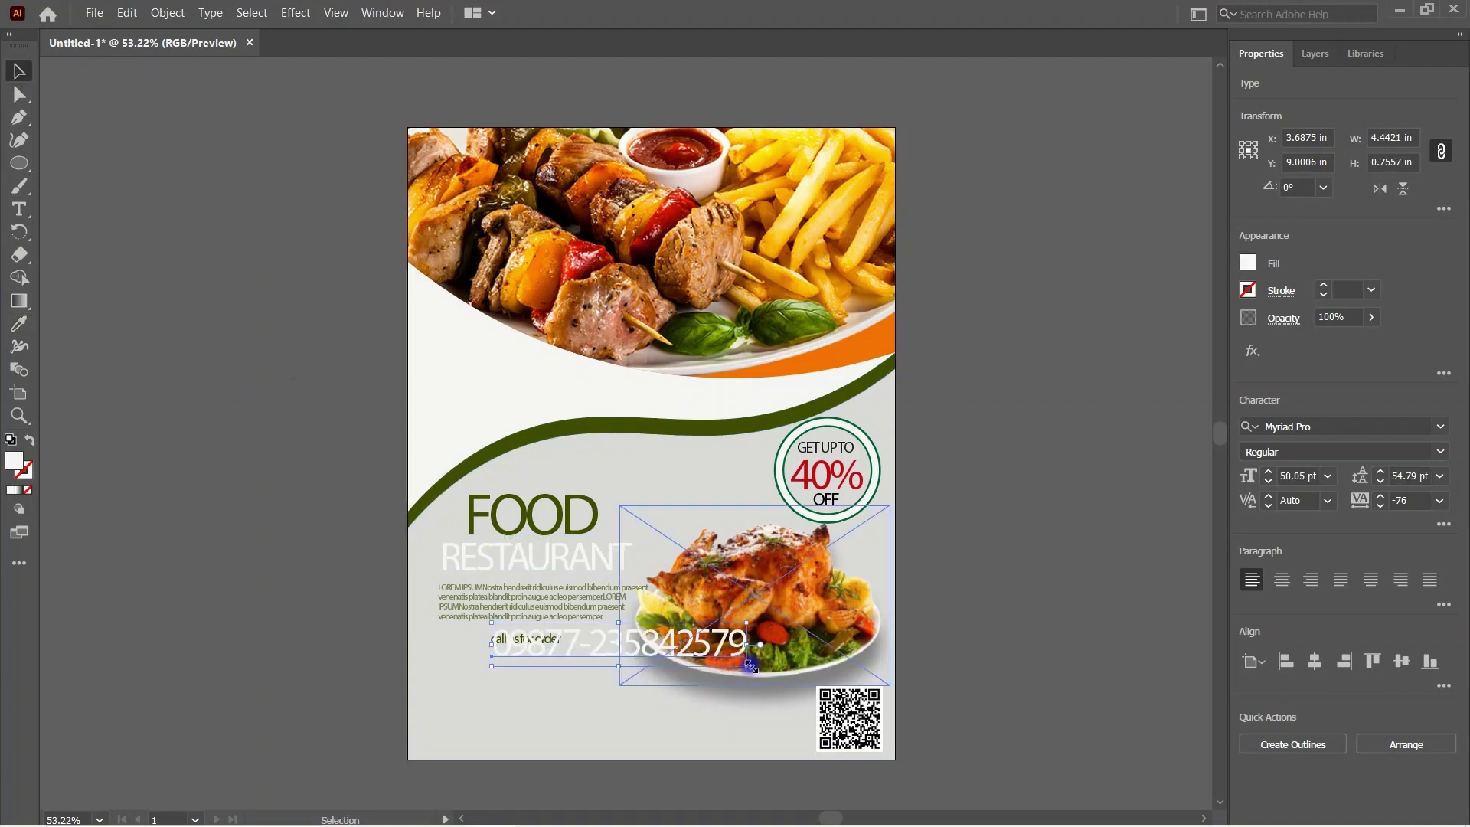
mouse_move(711, 651)
left_mouse_down()
mouse_move(556, 634)
mouse_move(548, 661)
left_mouse_up()
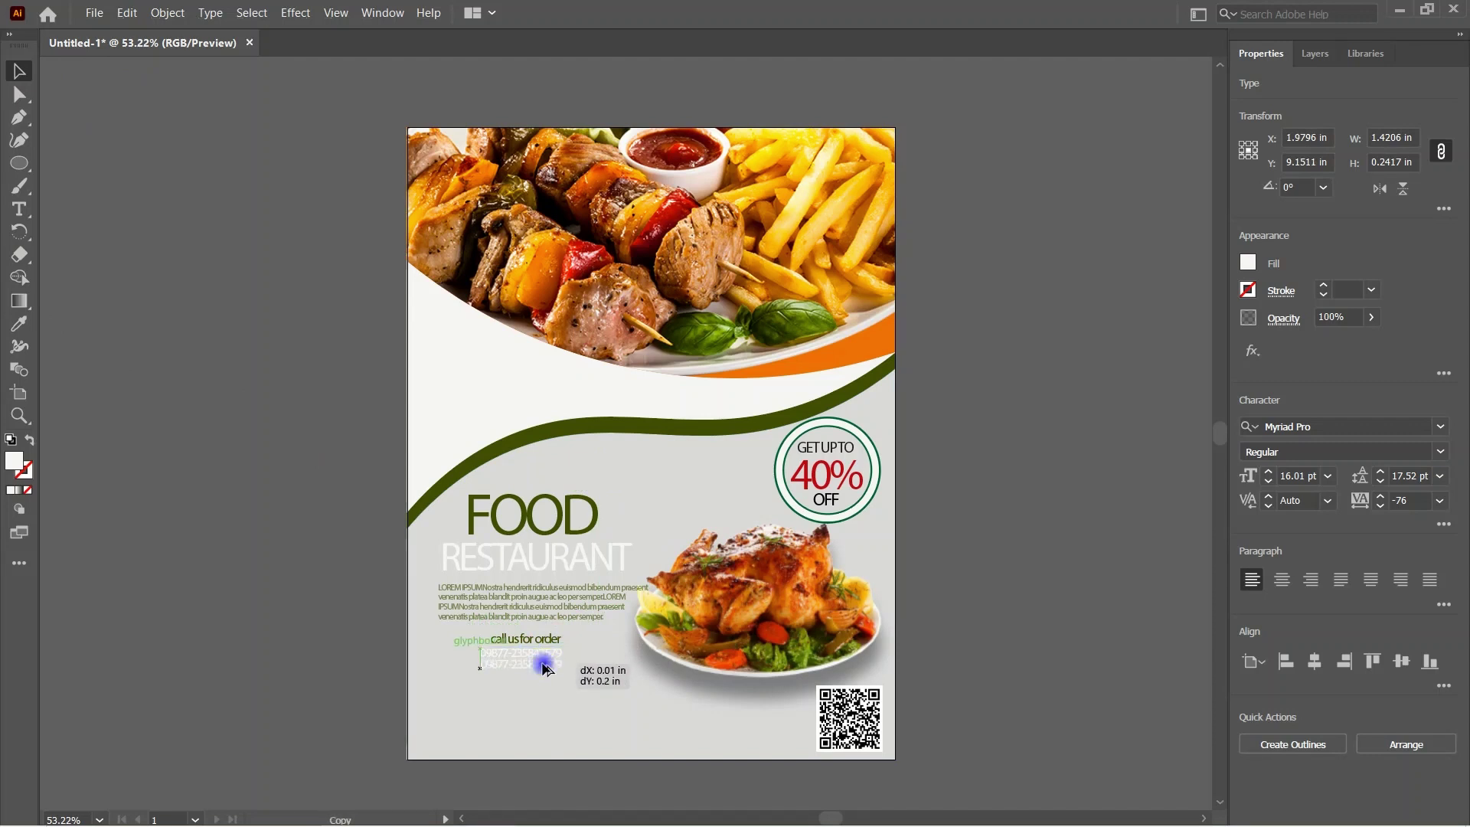
left_click(988, 665)
Step: Duplicate the phone number as a second line, undoing an accidental background shift
left_click_drag(478, 652, 481, 657)
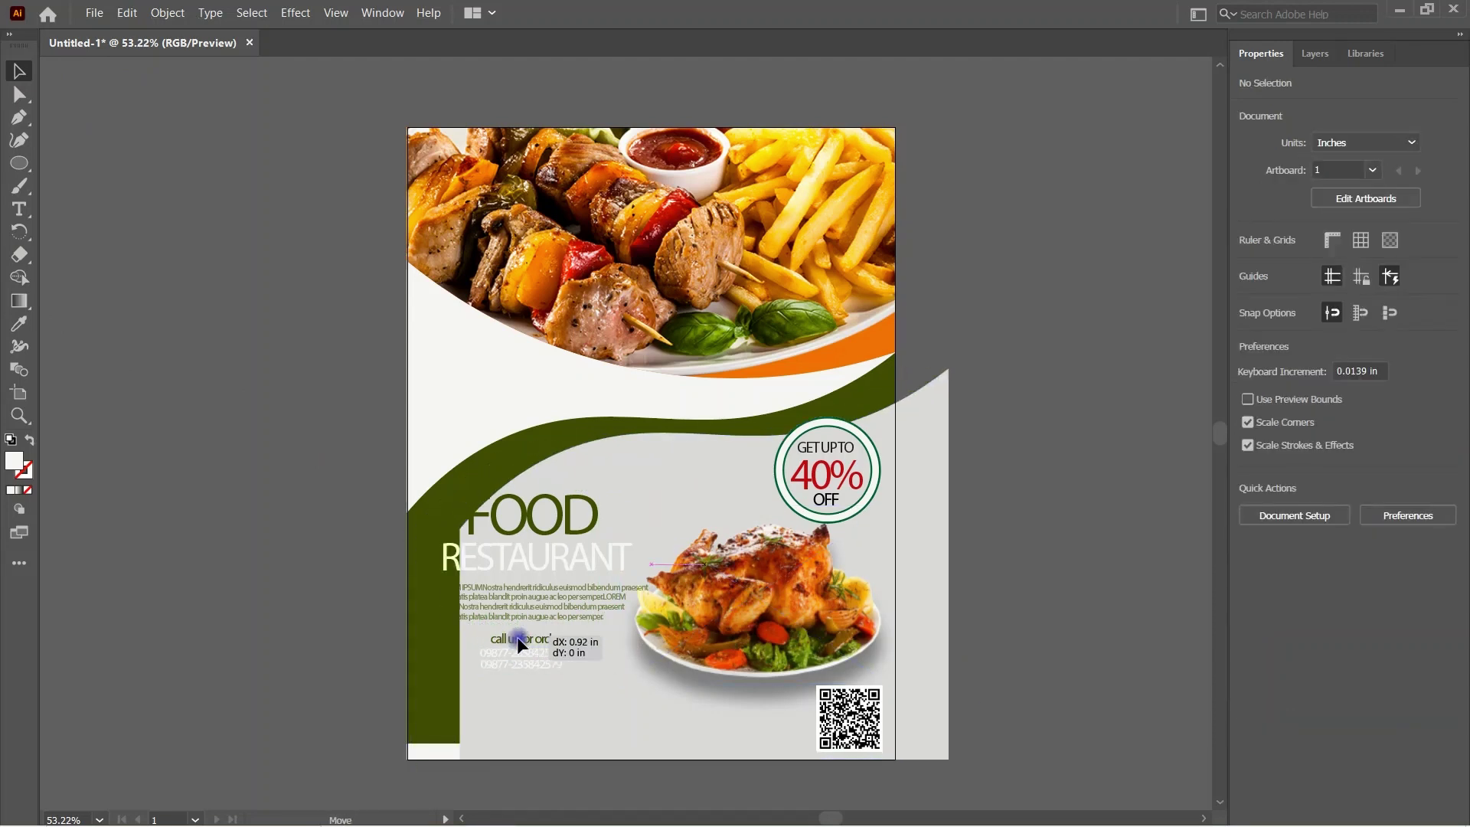
left_click(884, 636)
left_click(1004, 647)
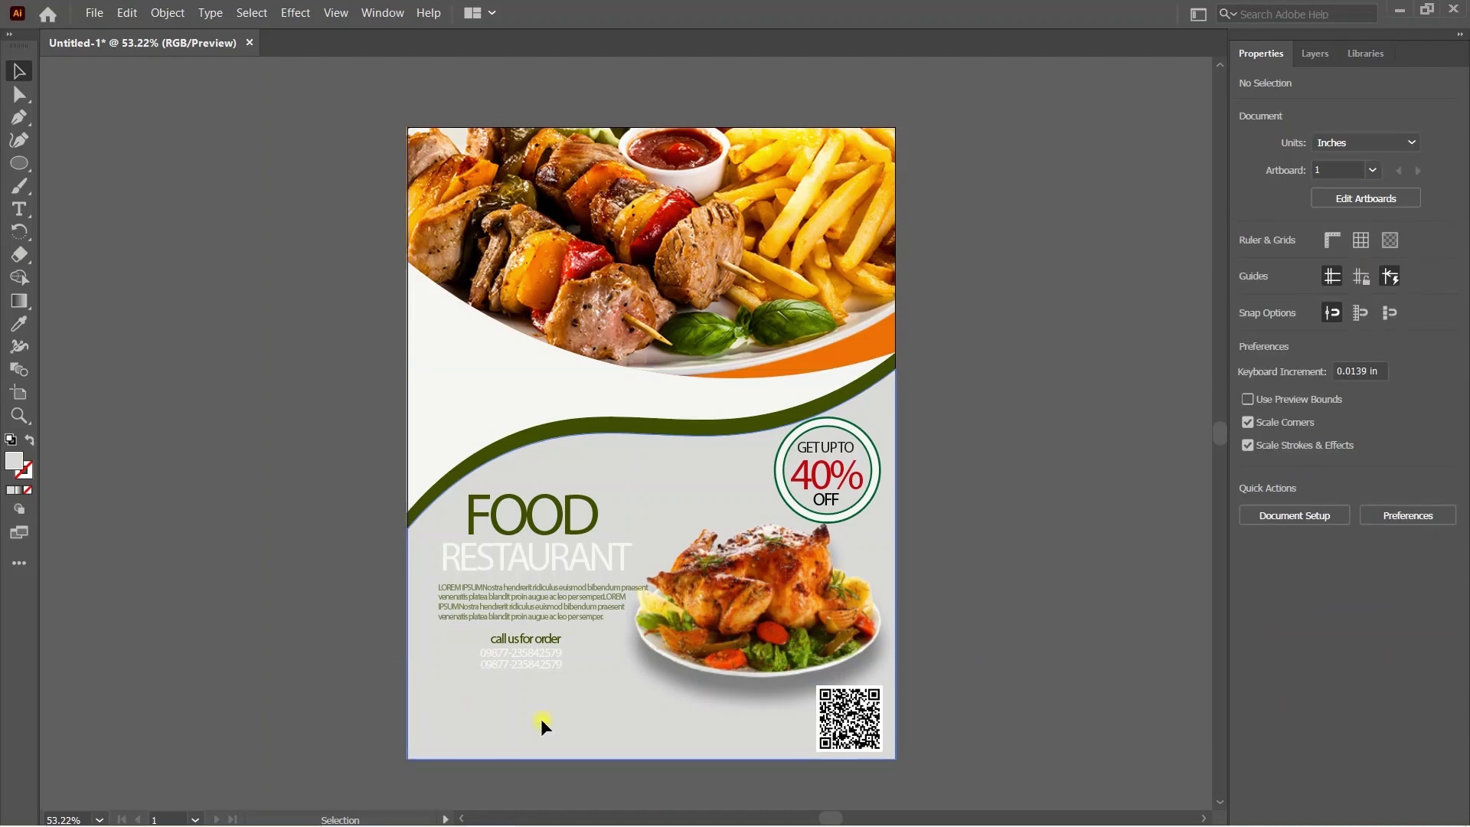
left_click(513, 719)
key("Delete")
key("ctrl+z")
key("ctrl+2")
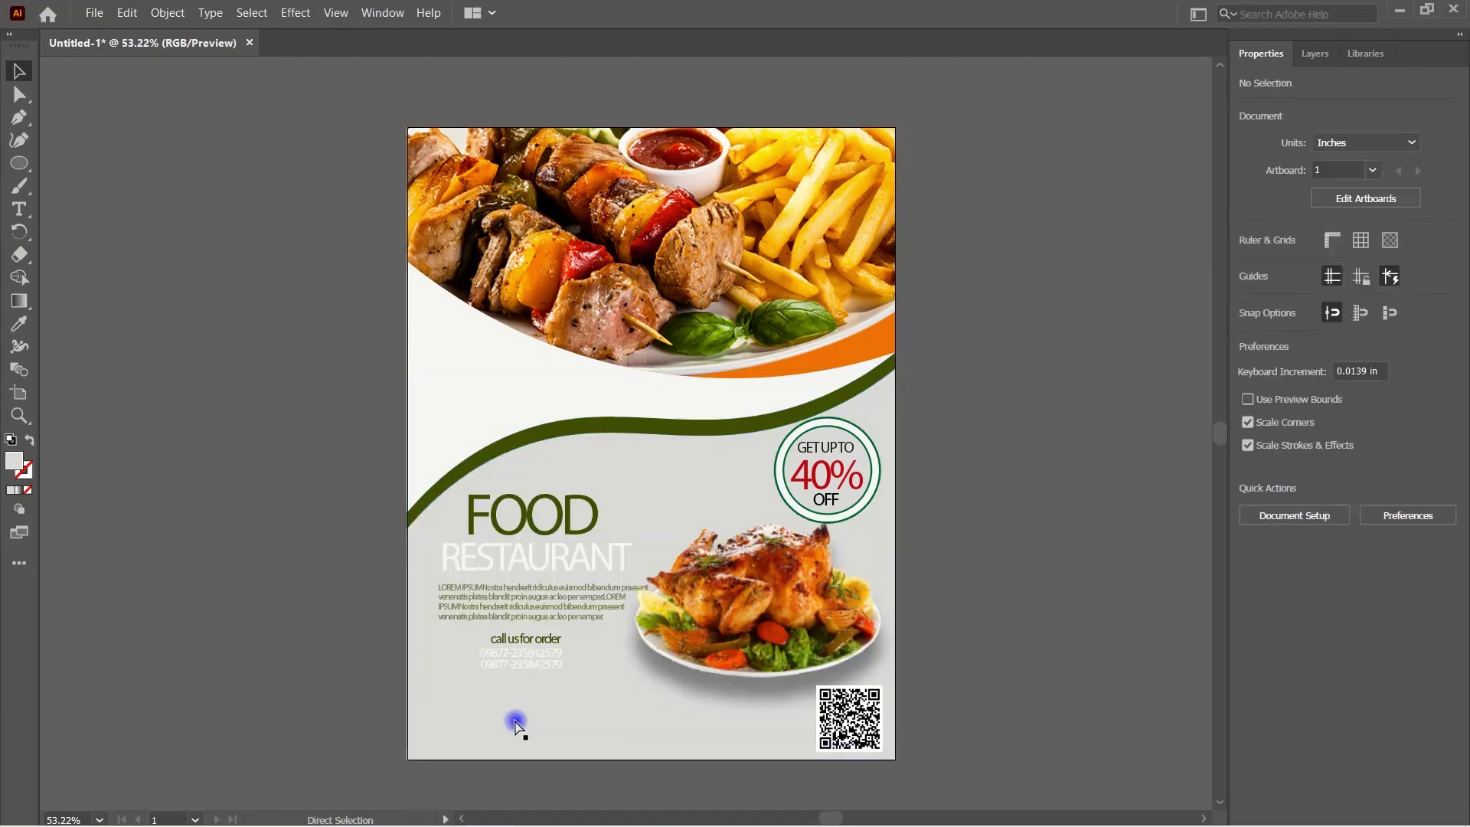
Step: Position the contact text block beside the QR code and center-align its lines
left_click(438, 755)
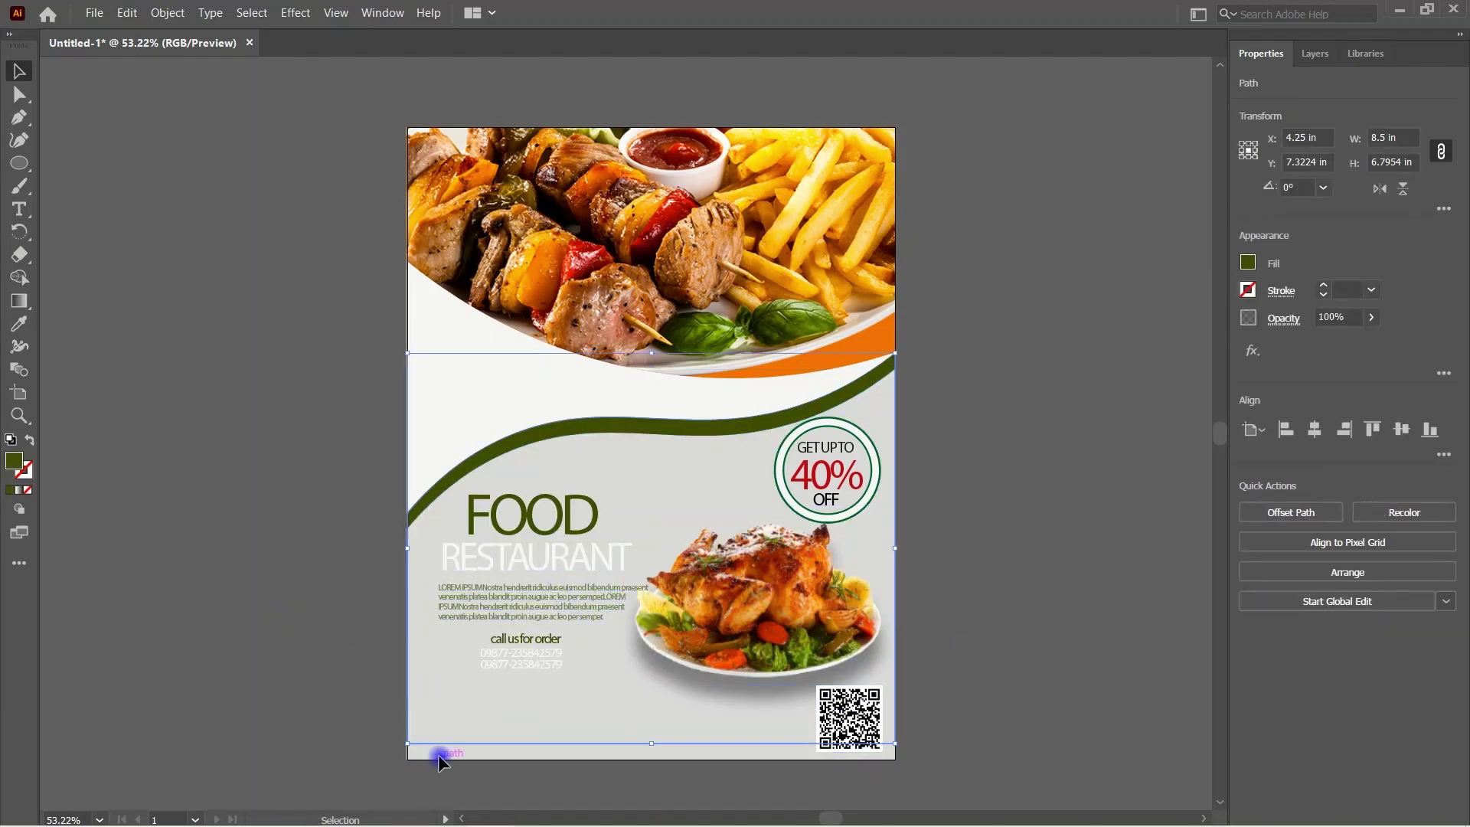
key("ctrl+2")
mouse_move(547, 656)
left_mouse_down()
mouse_move(484, 660)
mouse_move(728, 730)
left_mouse_up()
left_click(978, 656)
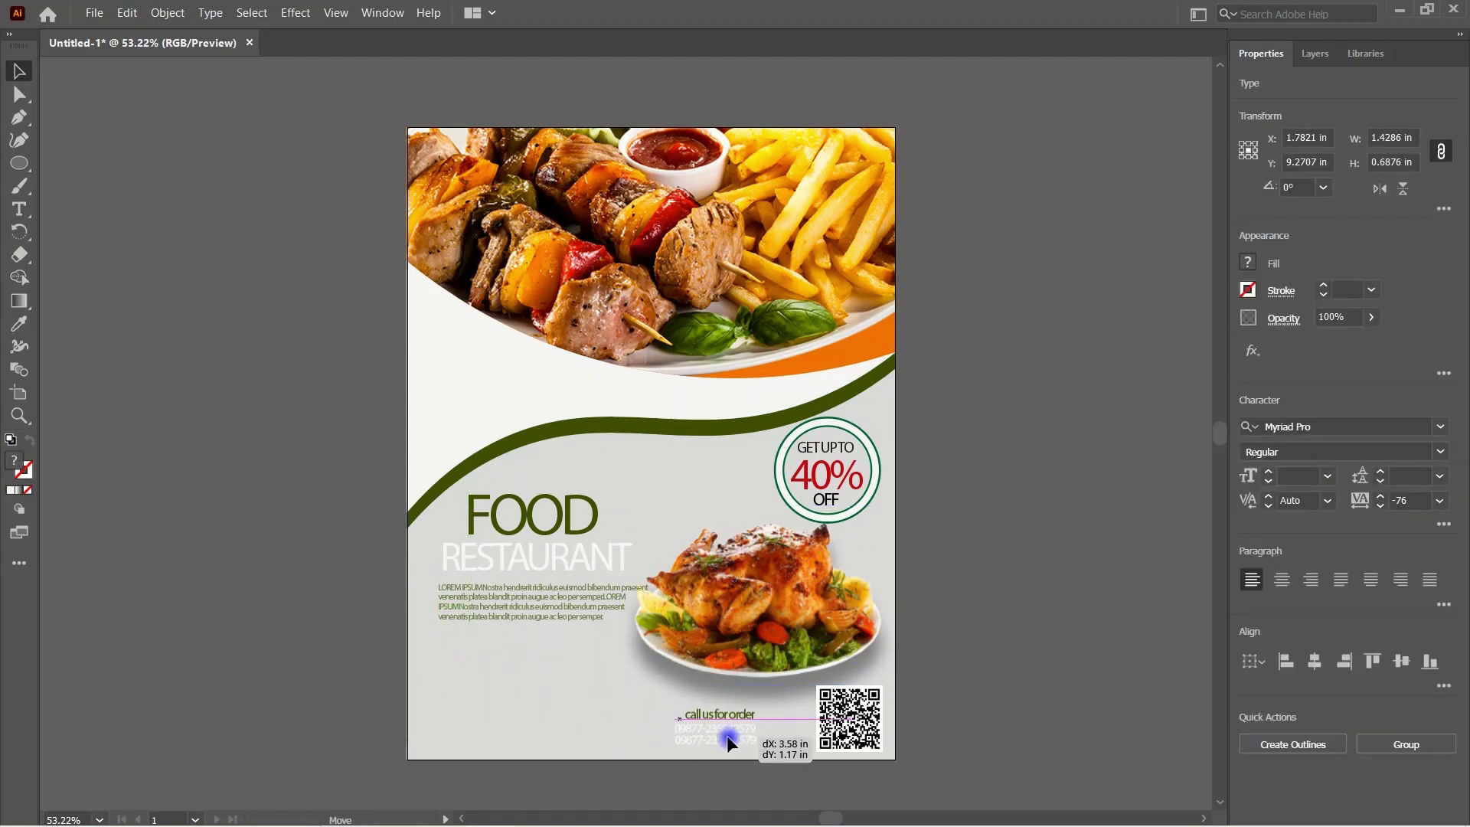
left_click(1132, 742)
left_click(709, 736)
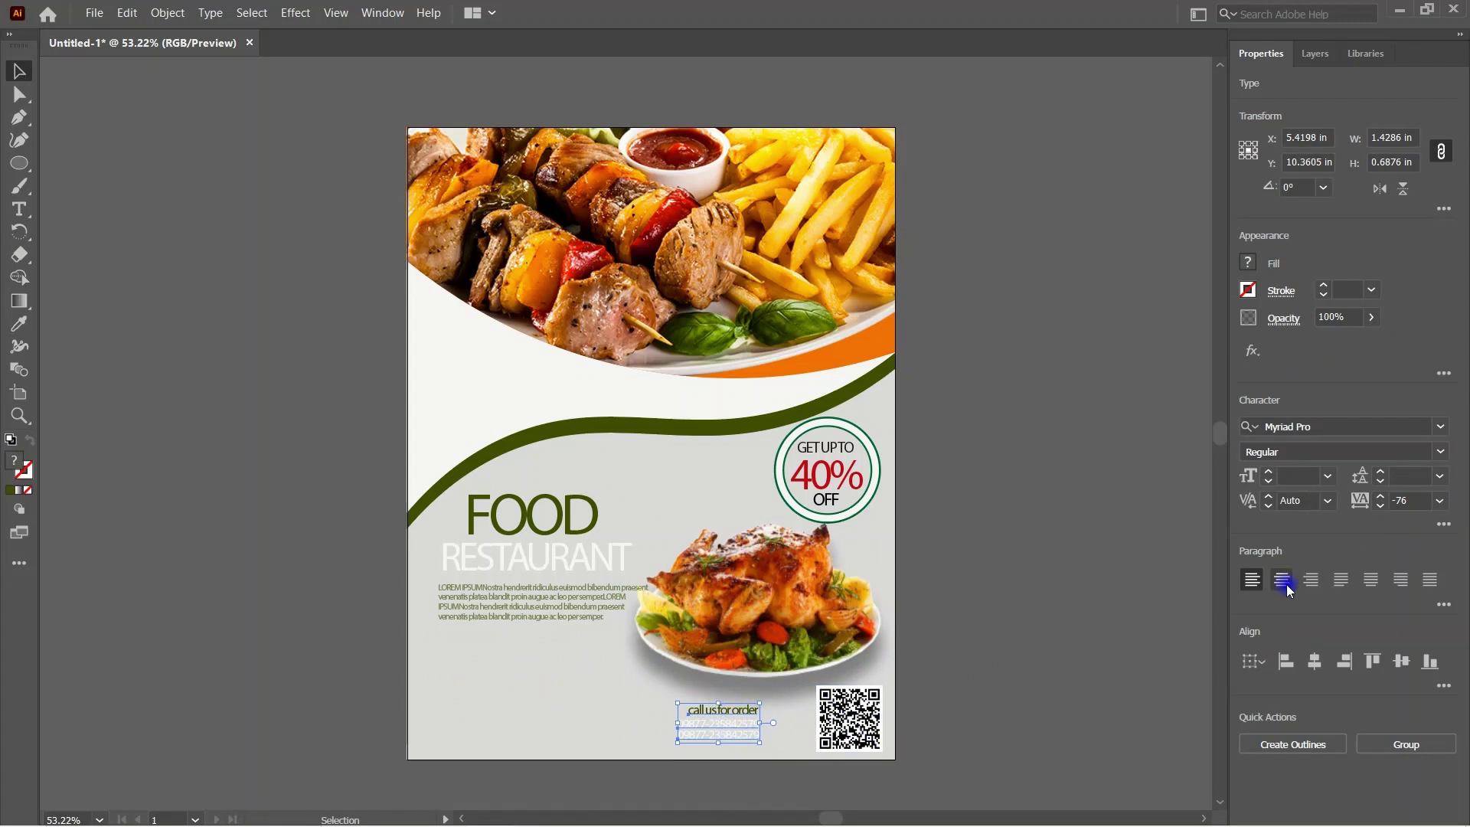
left_click(1011, 704)
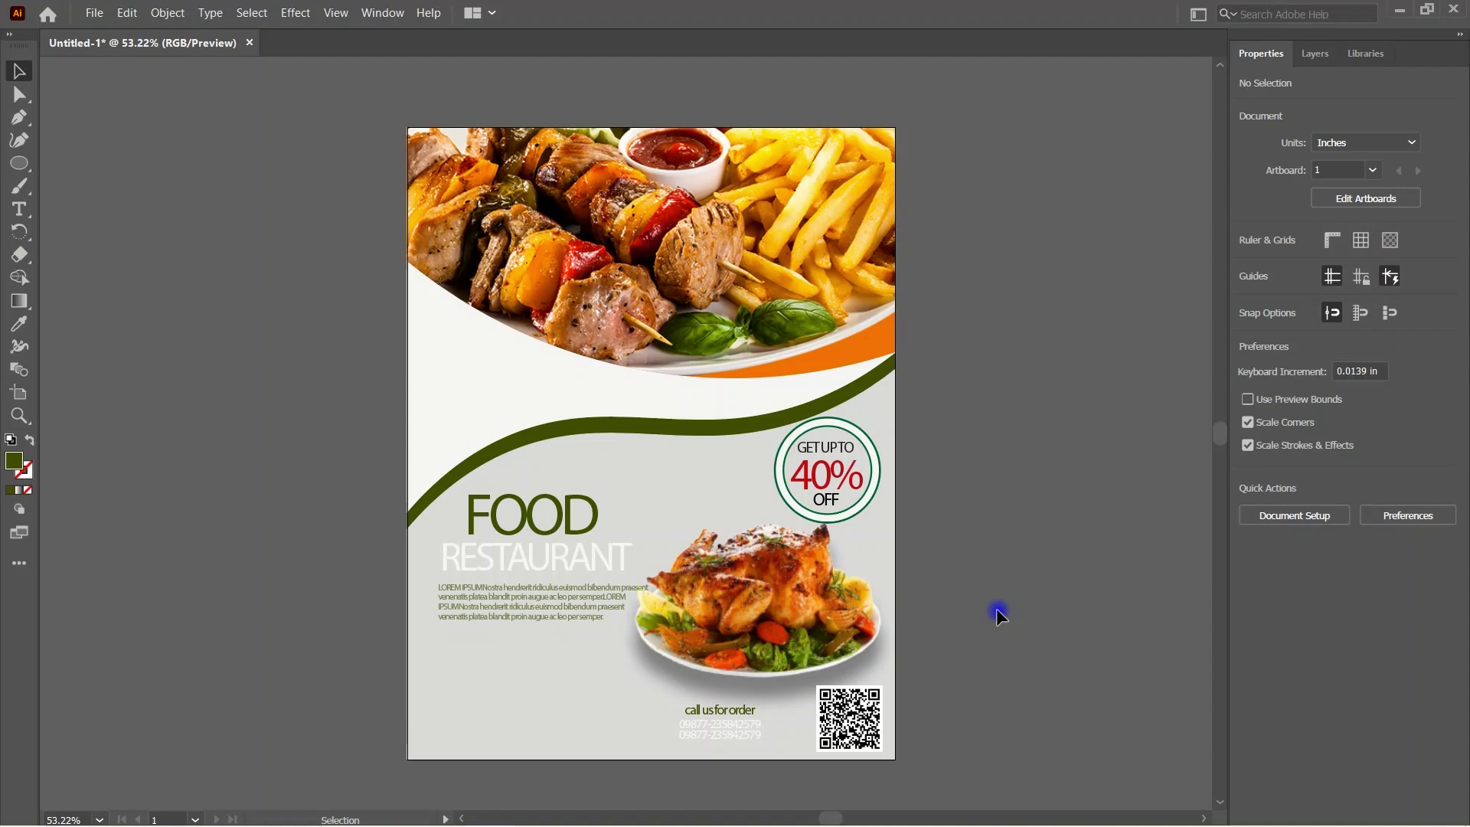
Step: Move the lorem paragraph to the bottom and type the tagline 'we make delicious male' under RESTAURANT
left_click_drag(474, 605, 479, 717)
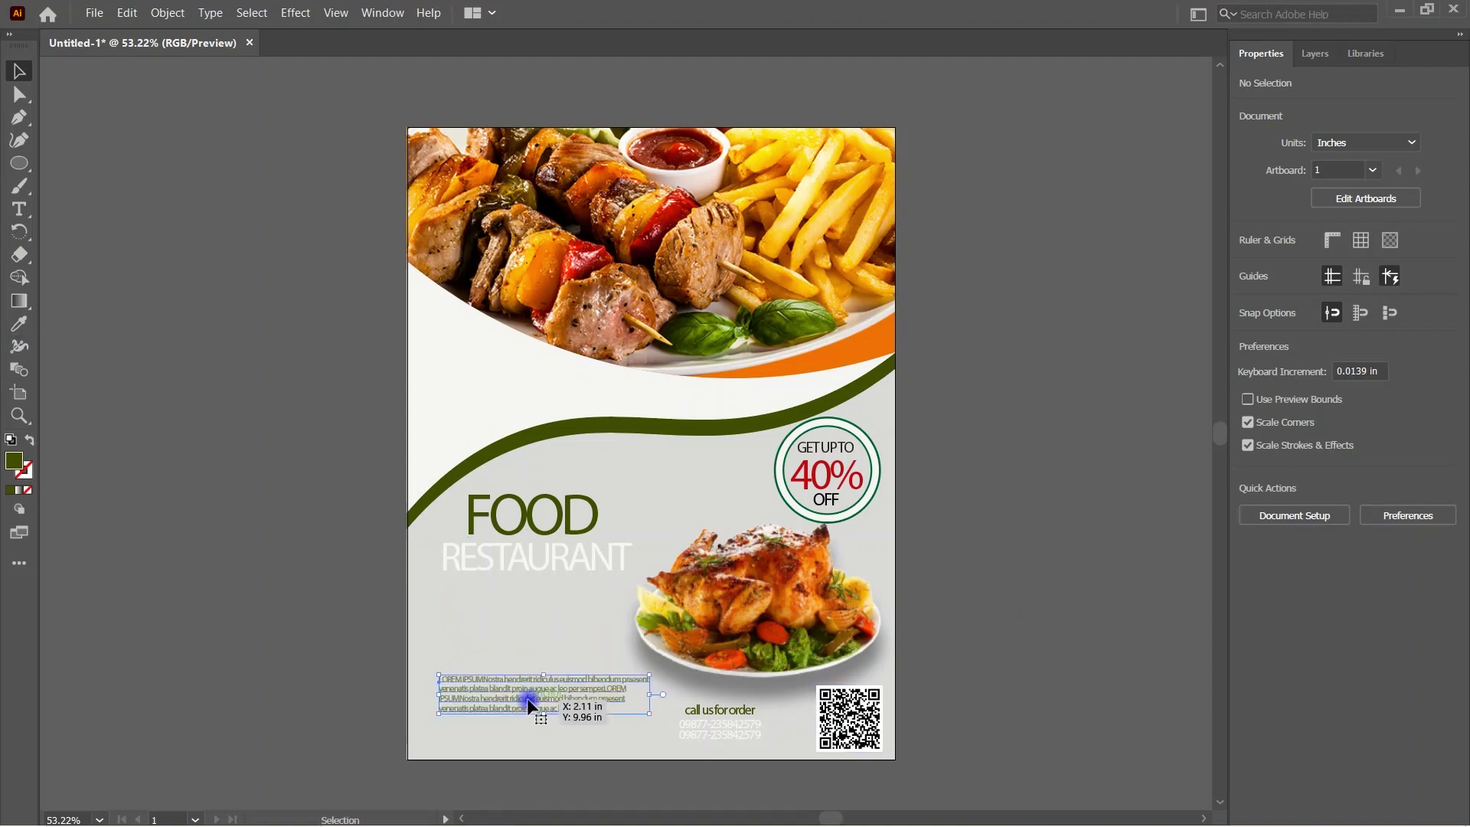
left_click(19, 209)
left_click(469, 613)
type("we")
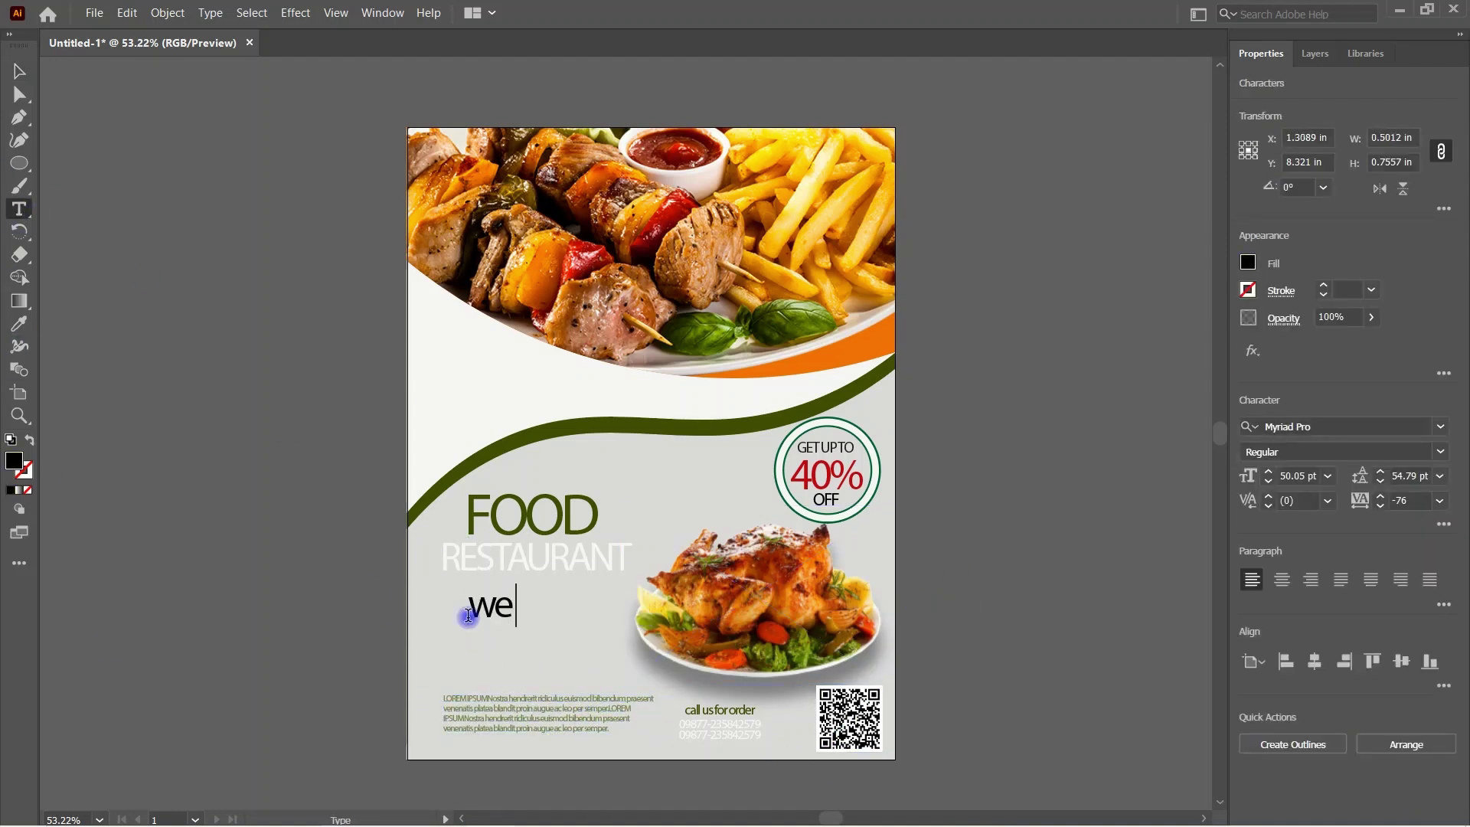
type(" make delicius")
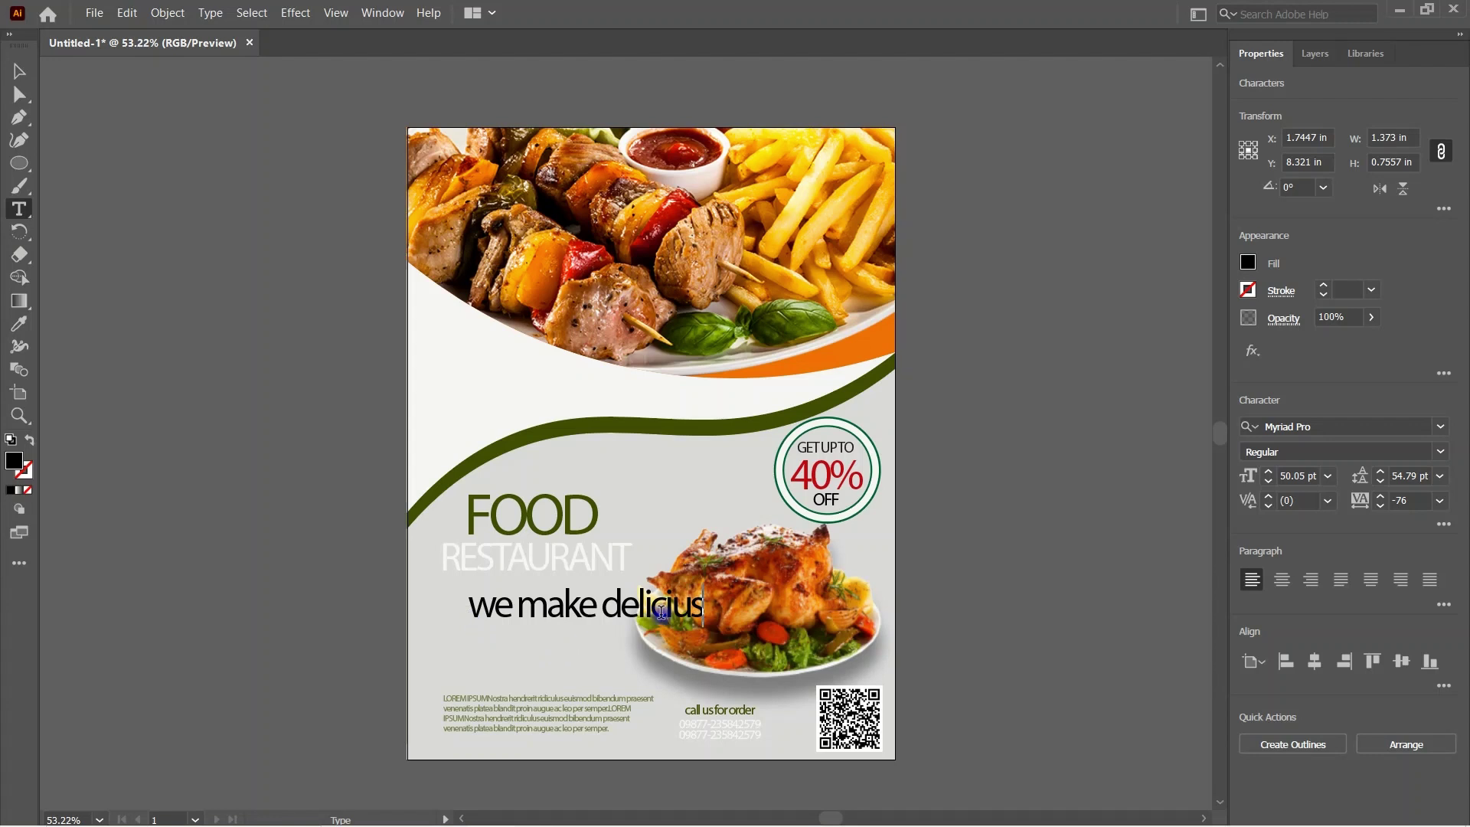
type("o")
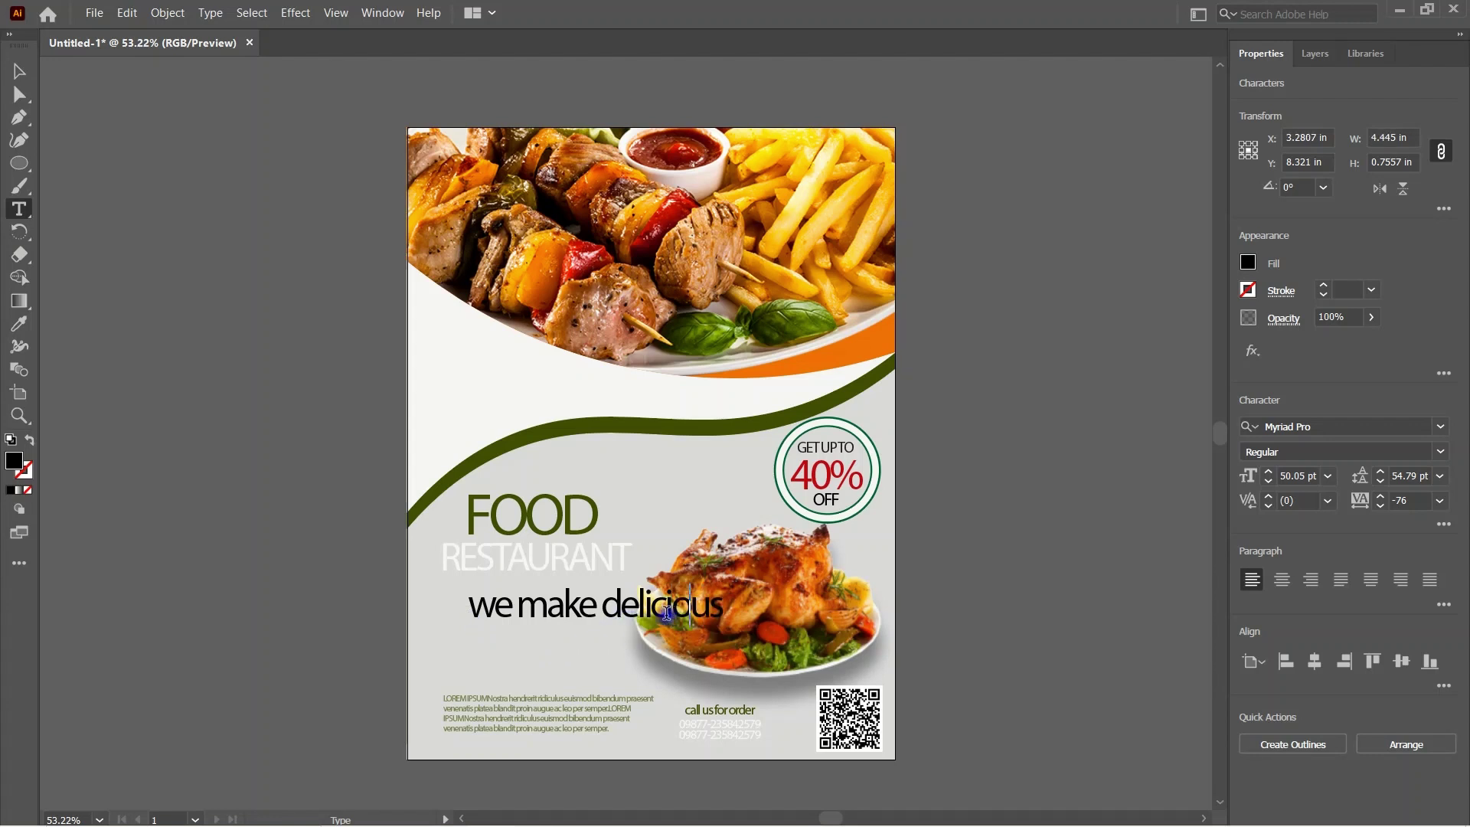
left_click_drag(666, 613, 642, 613)
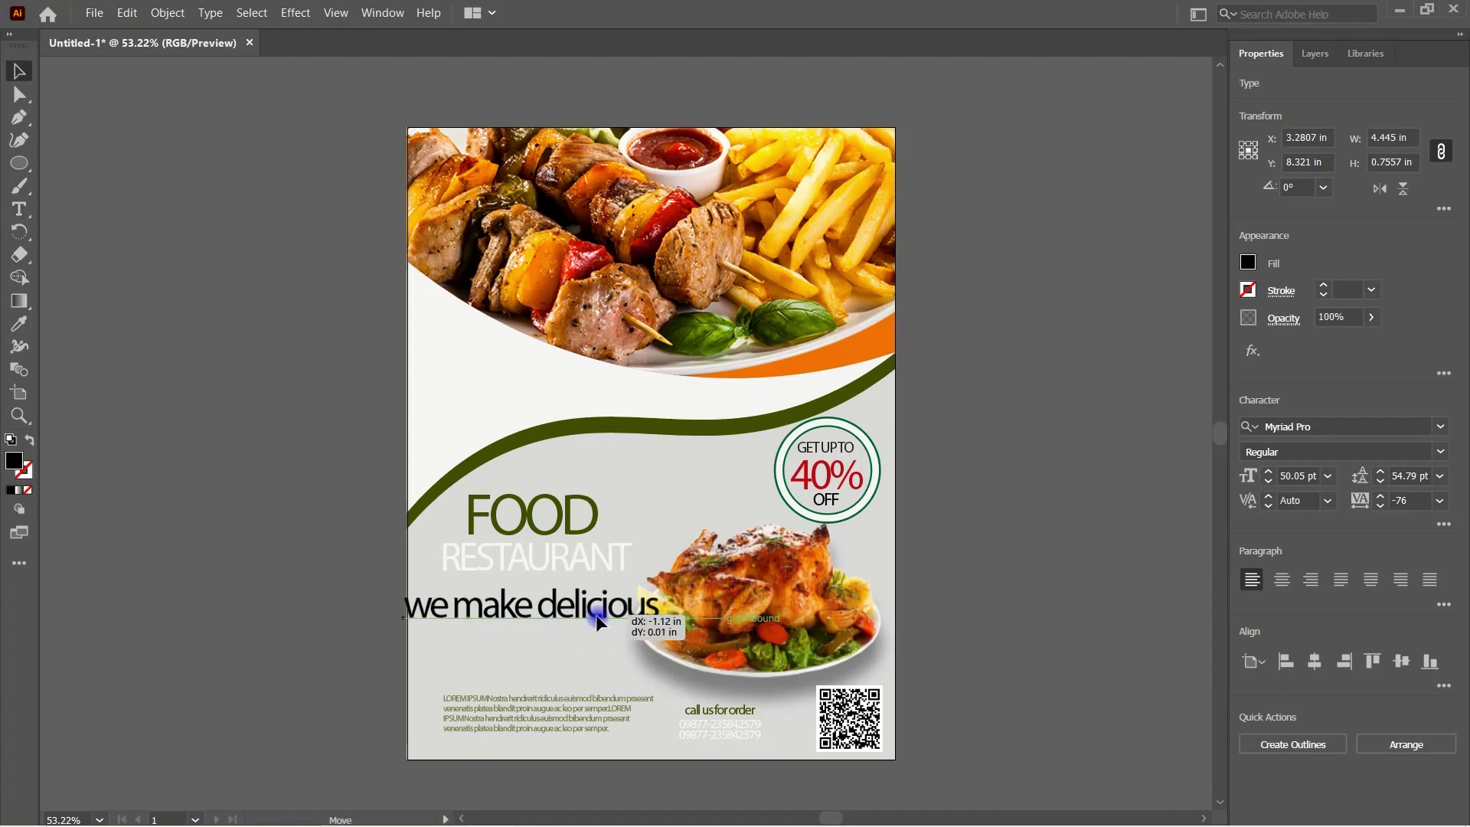
type("e")
left_click(19, 70)
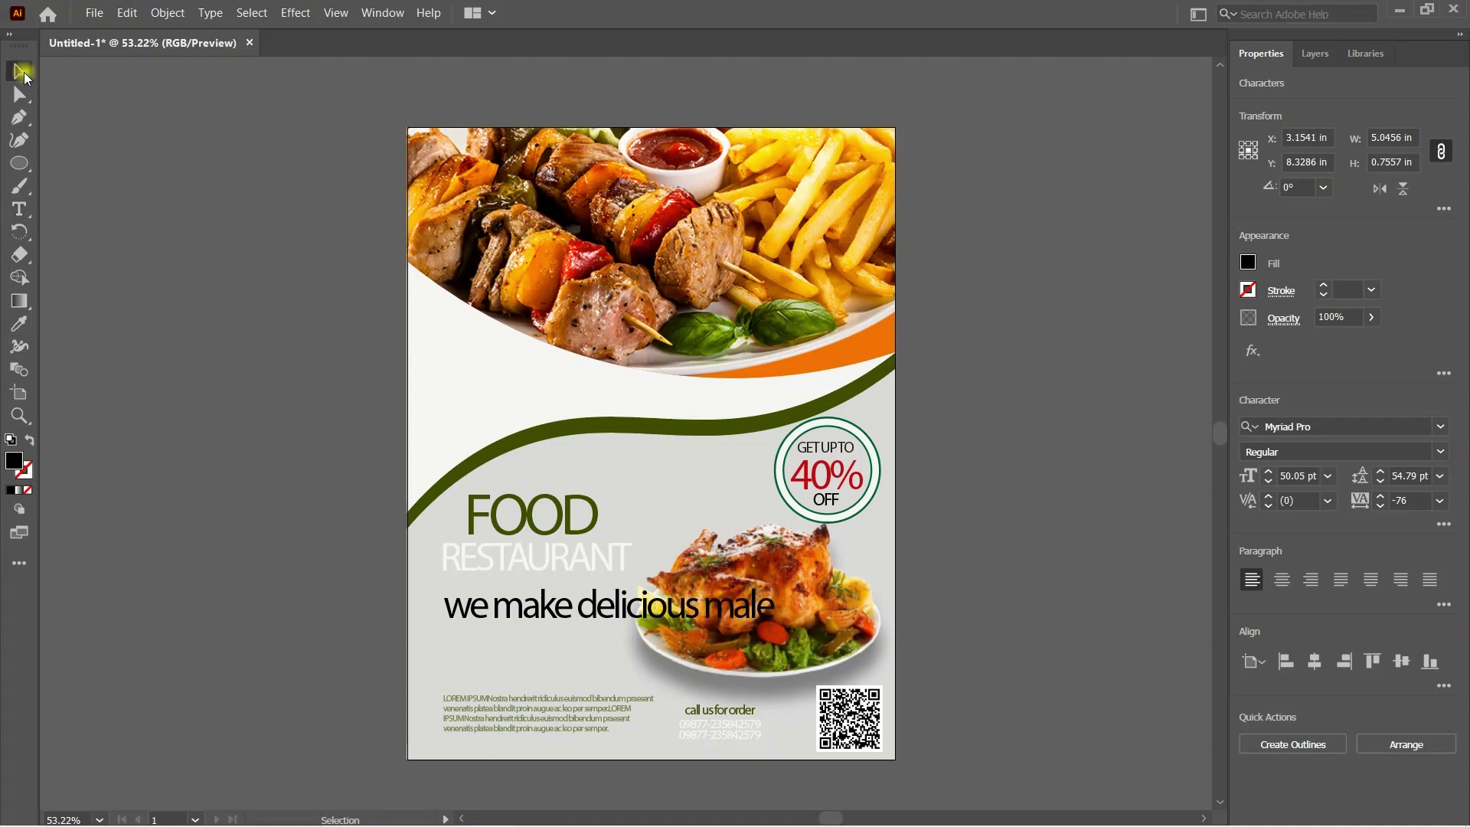
Step: Colour the tagline olive green, sampled from the artwork
left_click(1249, 263)
left_click(1154, 348)
left_click(23, 327)
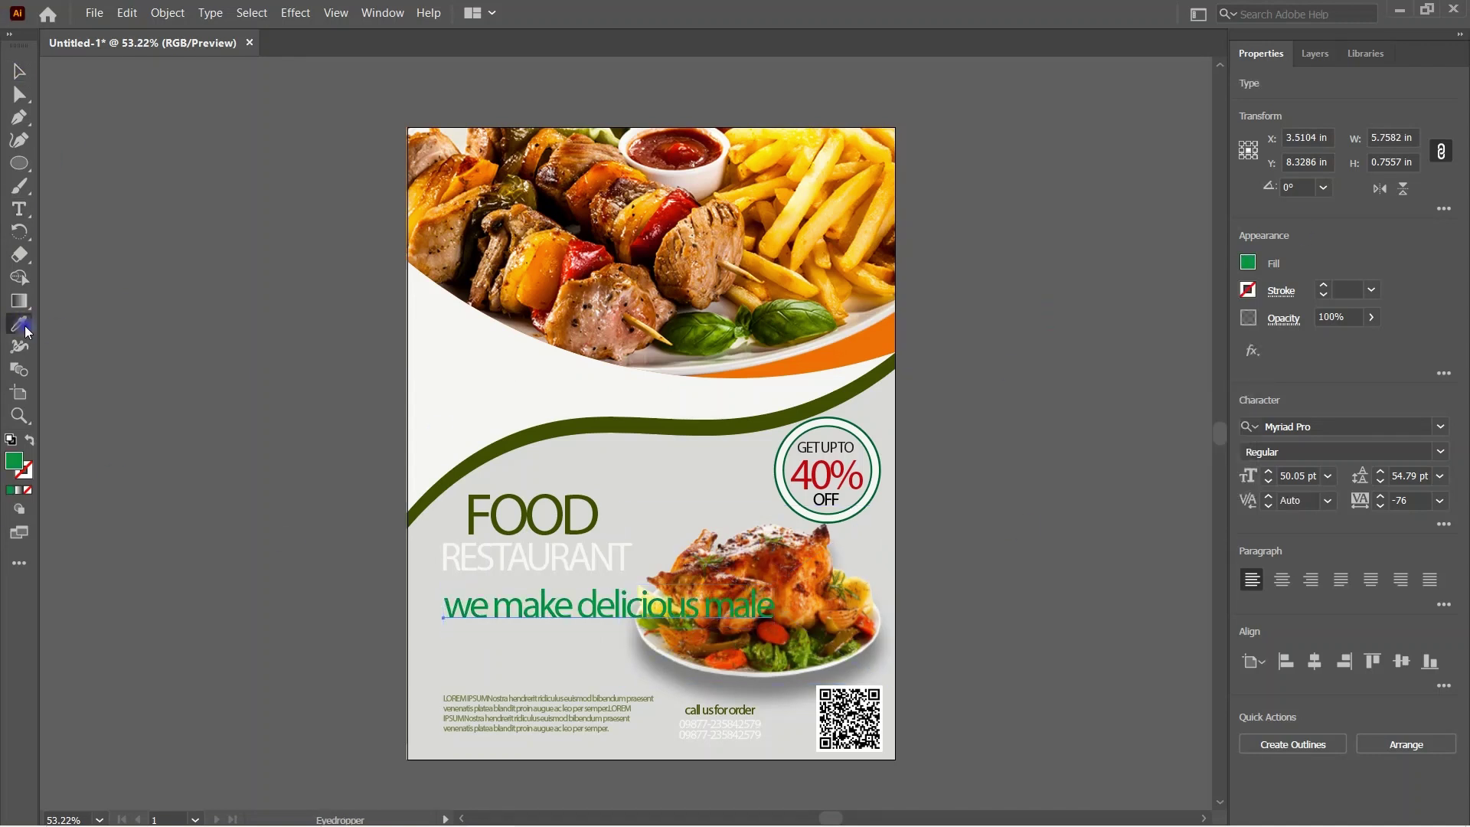
left_click(693, 342)
Step: Break the tagline before 'delicious' into two lines with tighter leading
left_click(24, 74)
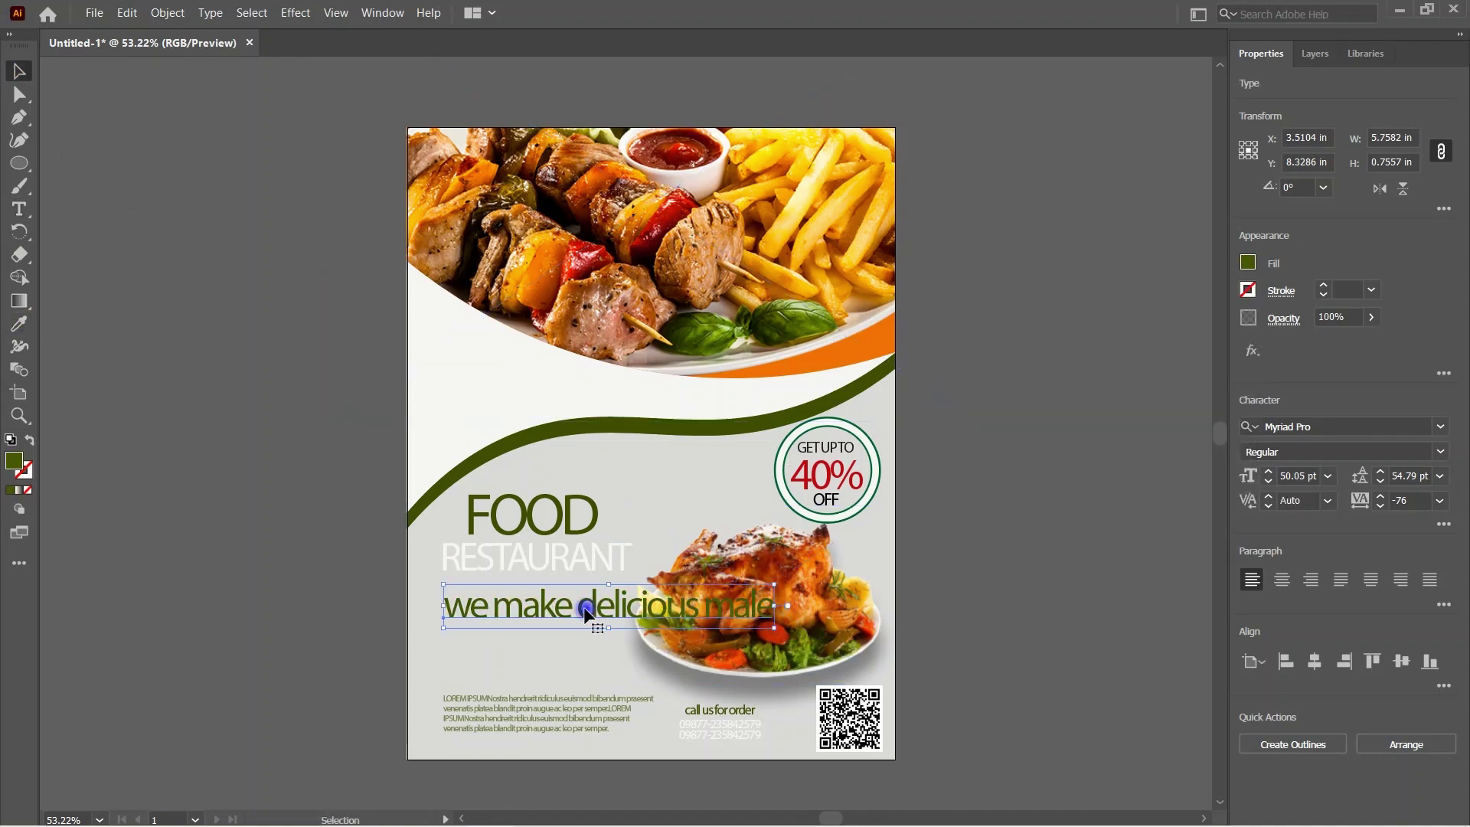
double_click(576, 605)
key("Return")
left_click_drag(640, 650, 440, 649)
left_click(1381, 481)
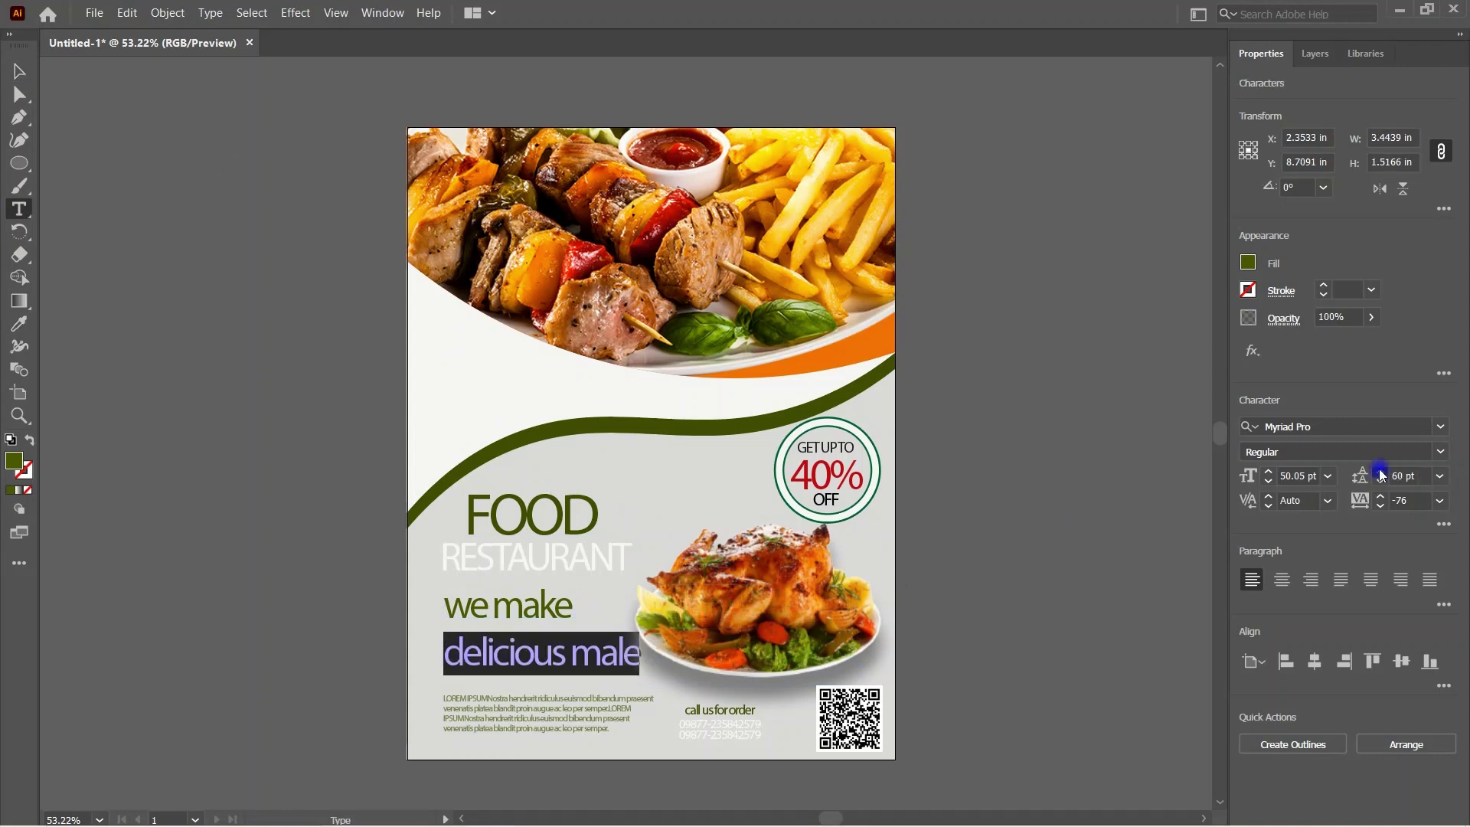
key("Escape")
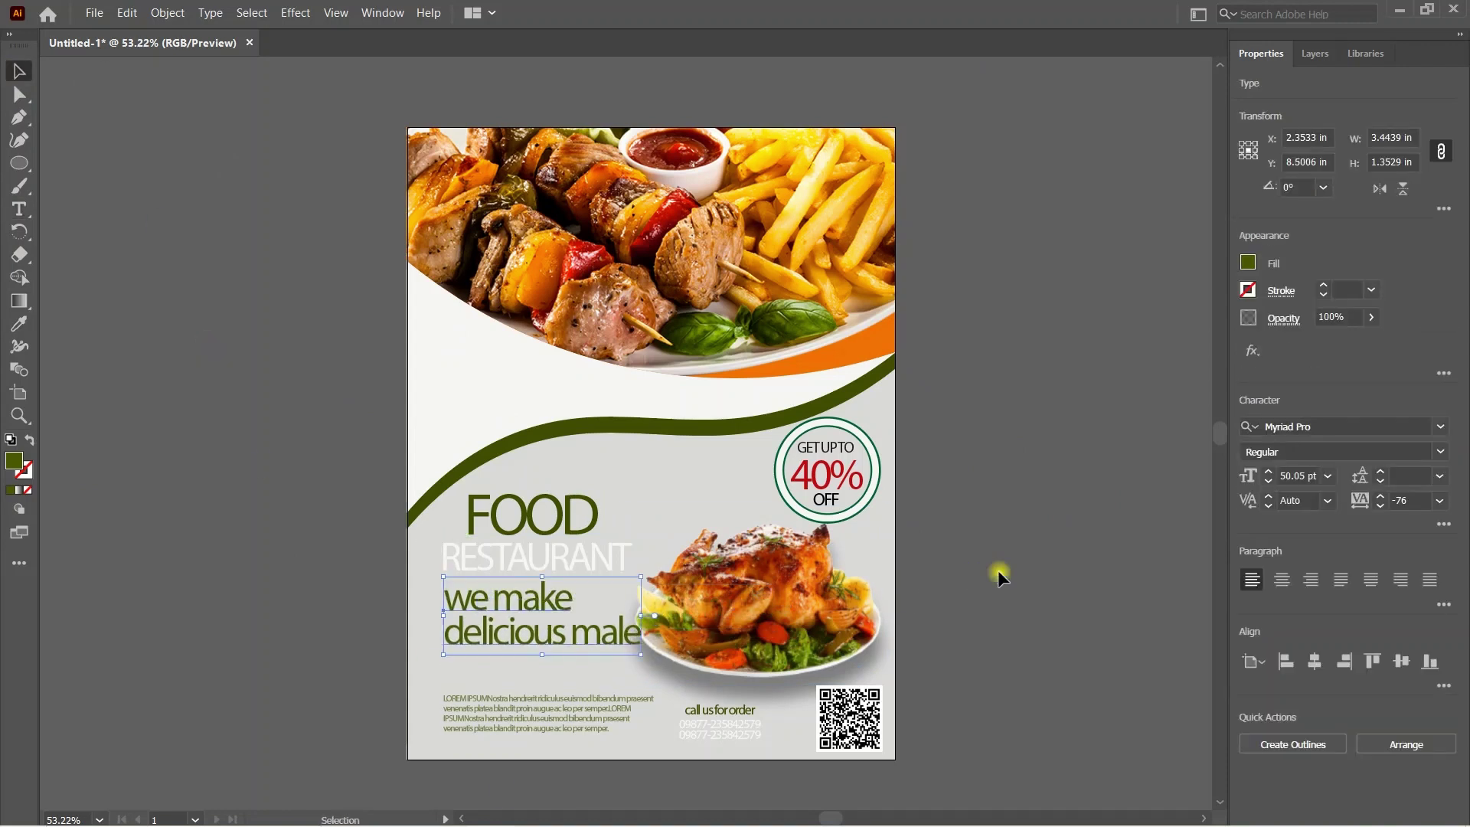
Step: Make the tagline 36 pt, centre-aligned, and position it under RESTAURANT
left_click(994, 574)
left_click(528, 636)
left_click(1269, 480)
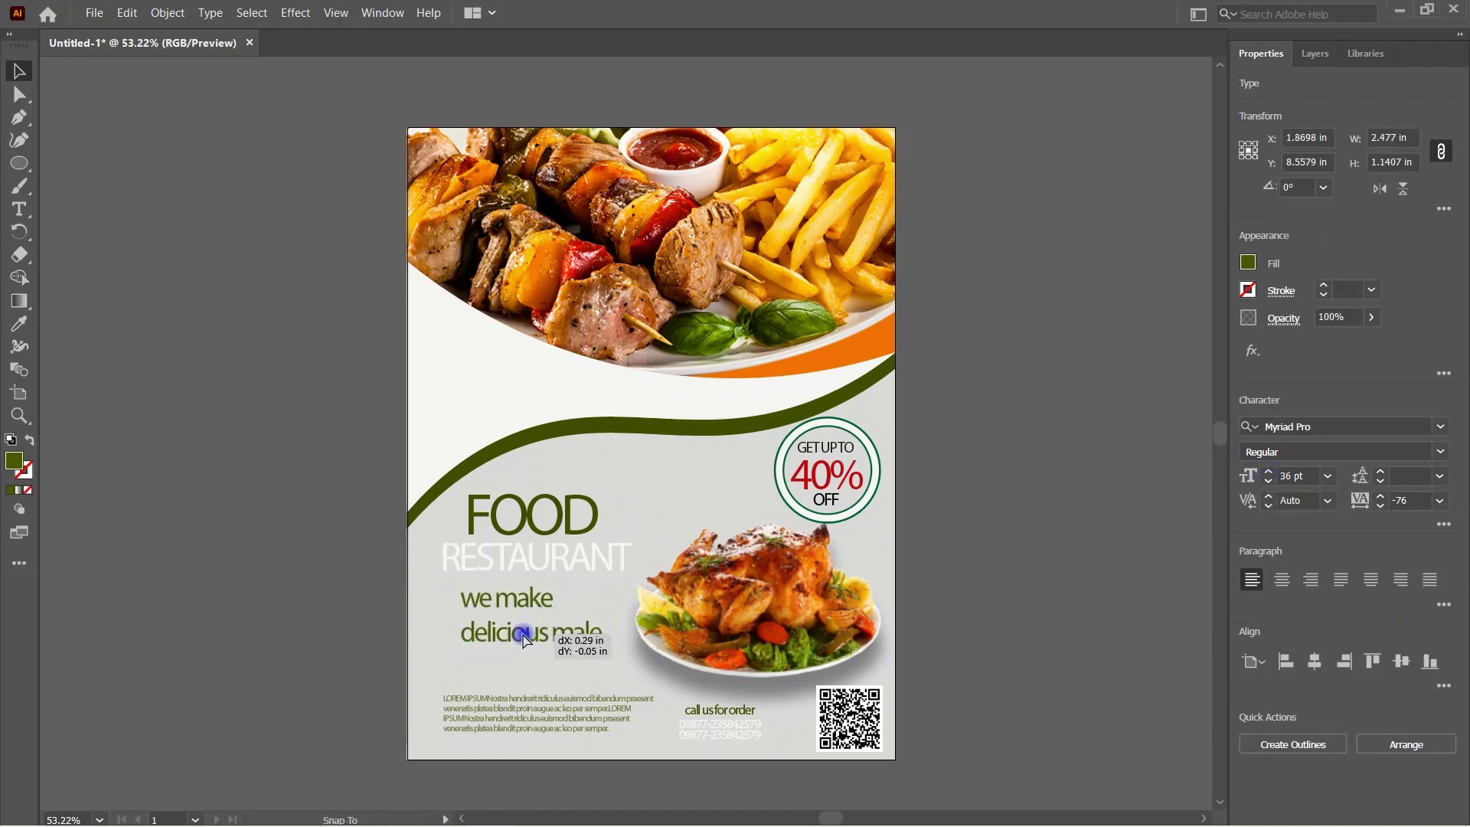
left_click(1282, 580)
mouse_move(470, 632)
left_mouse_down()
mouse_move(536, 632)
mouse_move(539, 651)
left_mouse_up()
Step: Nudge the RESTAURANT and FOOD headings to line up with the tagline
left_click_drag(541, 571, 546, 578)
left_click(1037, 503)
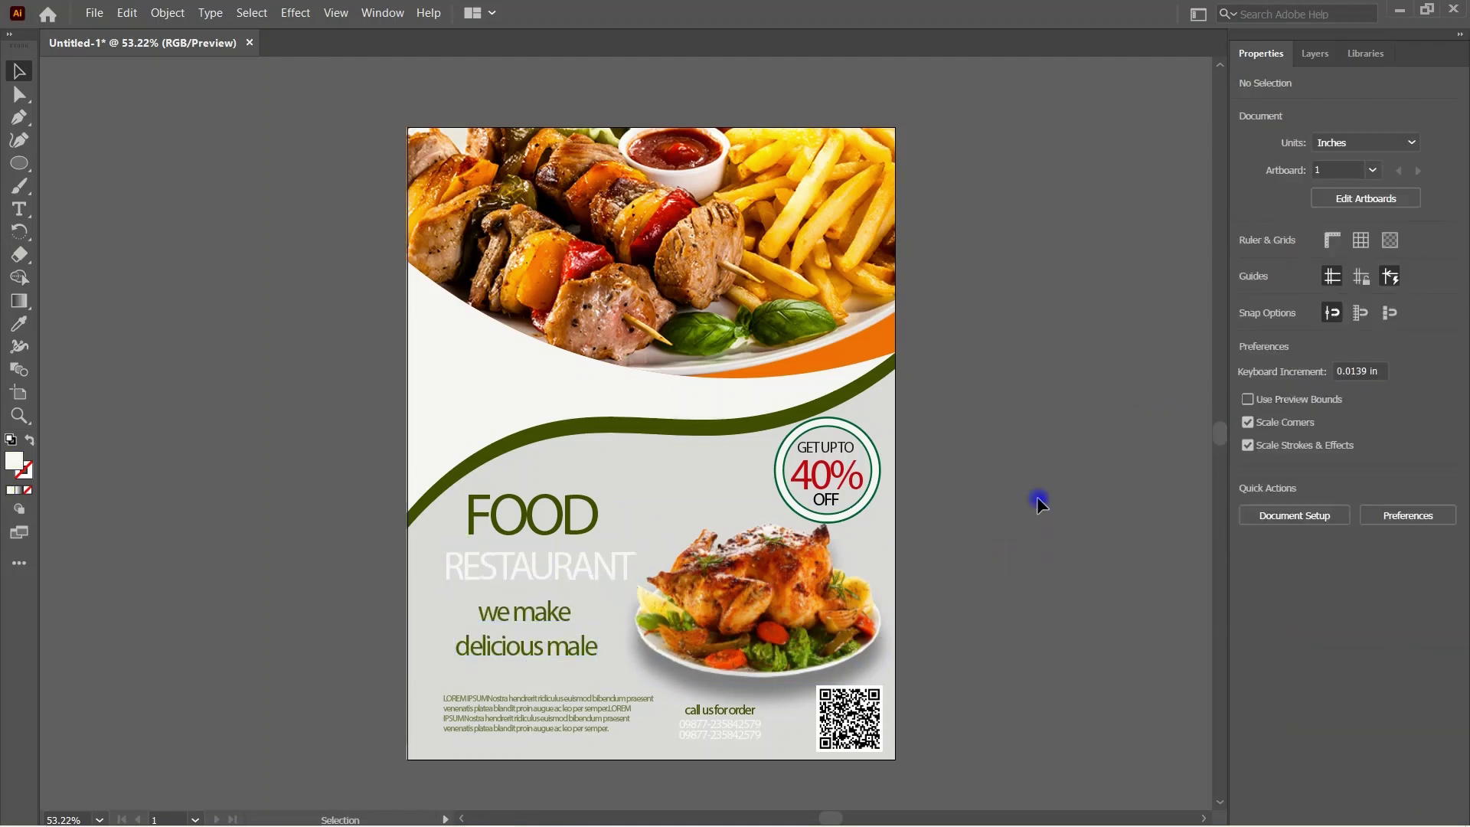
left_click_drag(532, 515, 538, 521)
left_click(1079, 498)
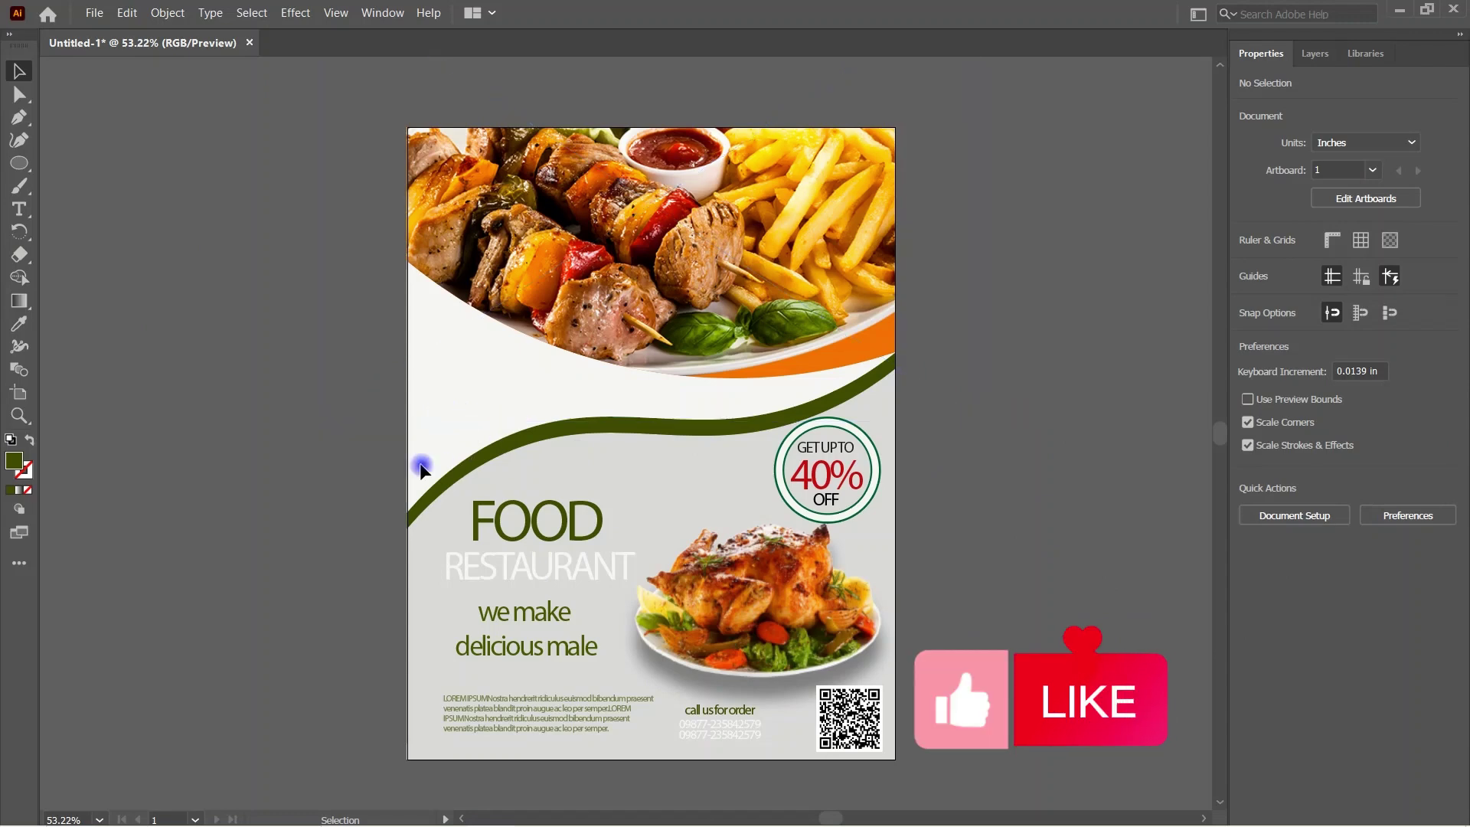
Step: Select the full-page background rectangle and try grey and green swatch fills
left_click(164, 13)
left_click(223, 148)
left_click(978, 404)
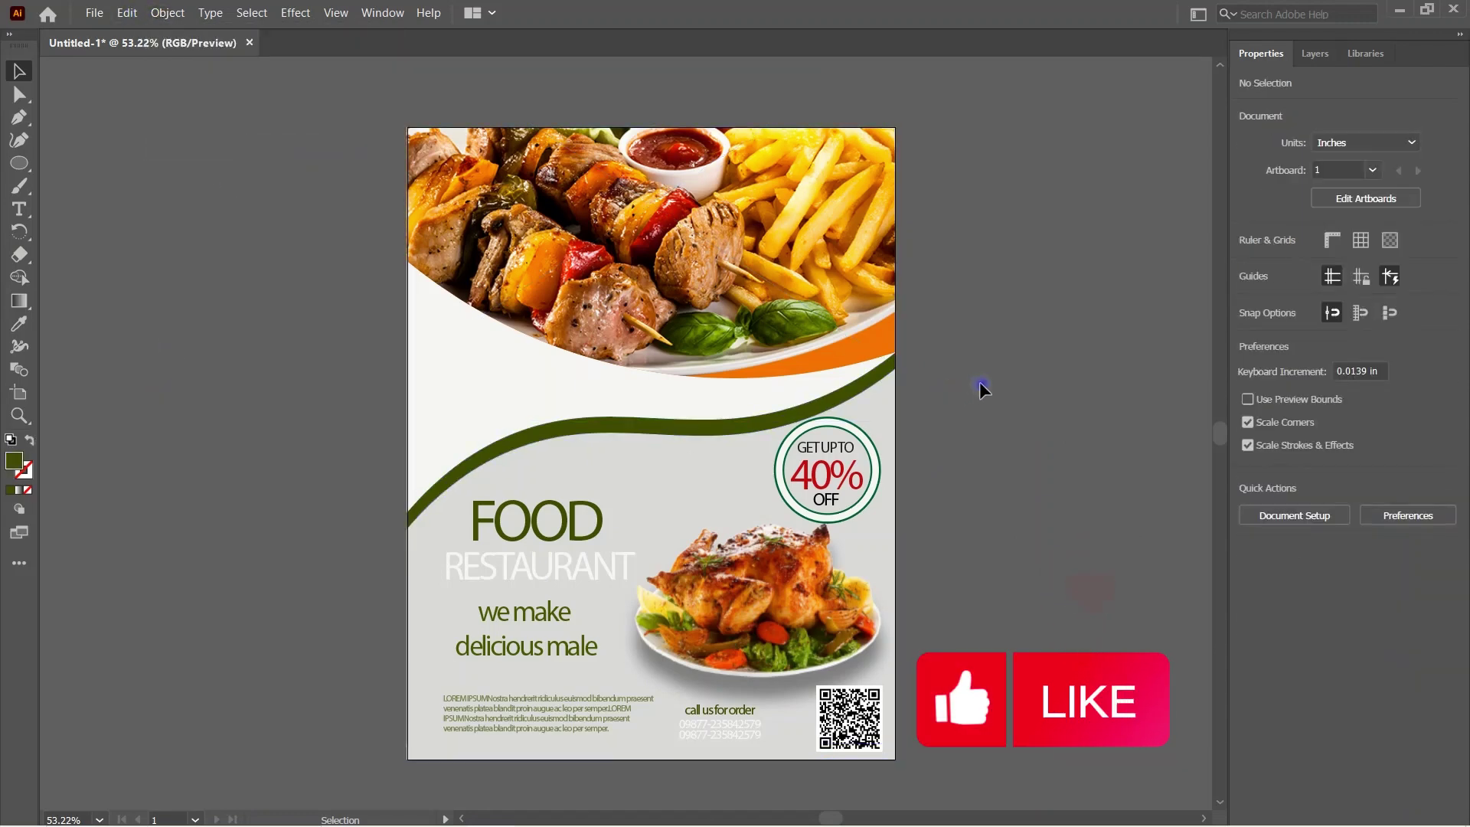
left_click(438, 410)
left_click(1249, 262)
left_click(1120, 375)
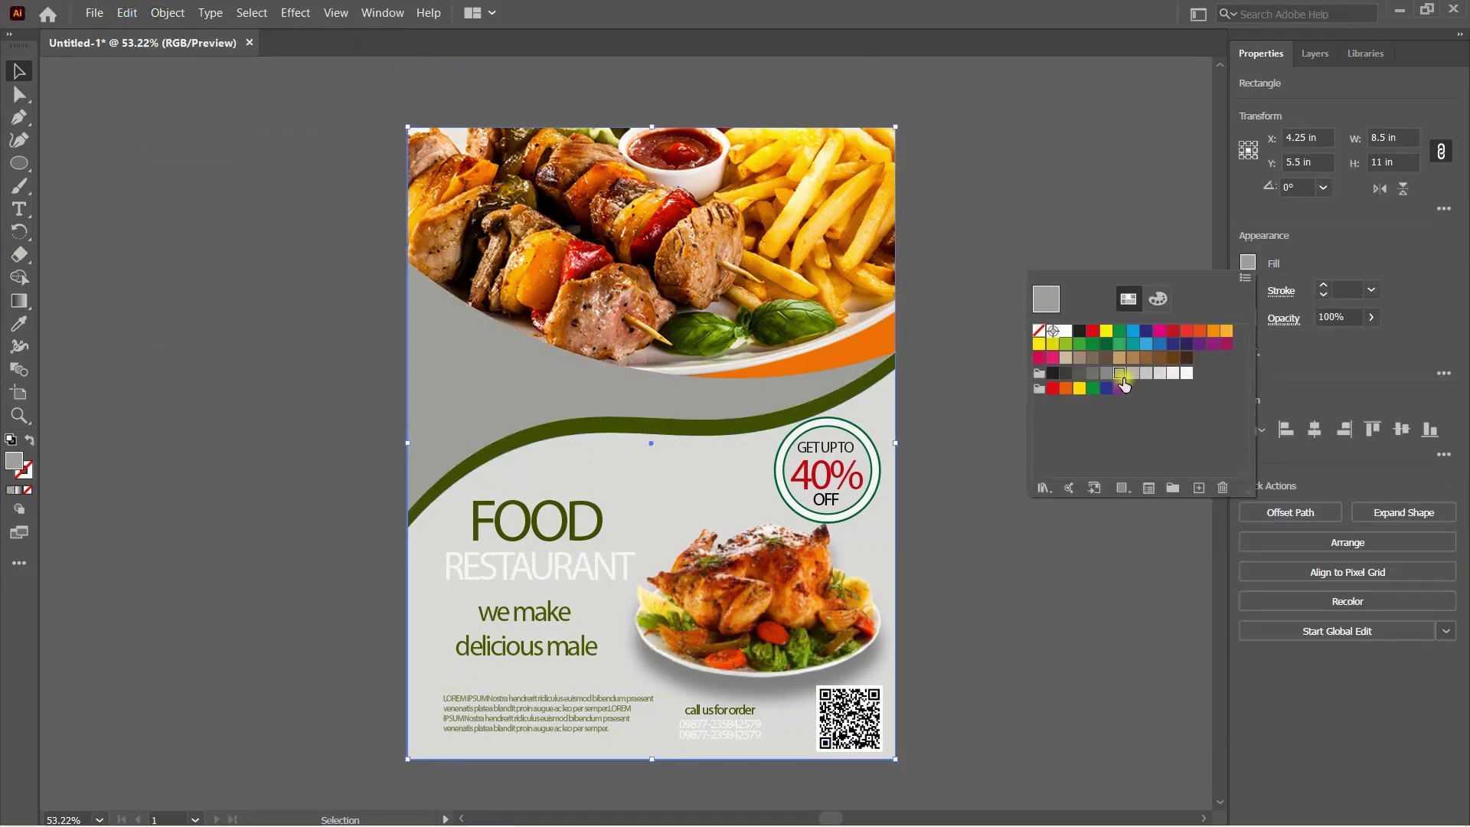
left_click(1099, 389)
Step: Eyedrop several colours from the food photo onto the background
left_click(19, 324)
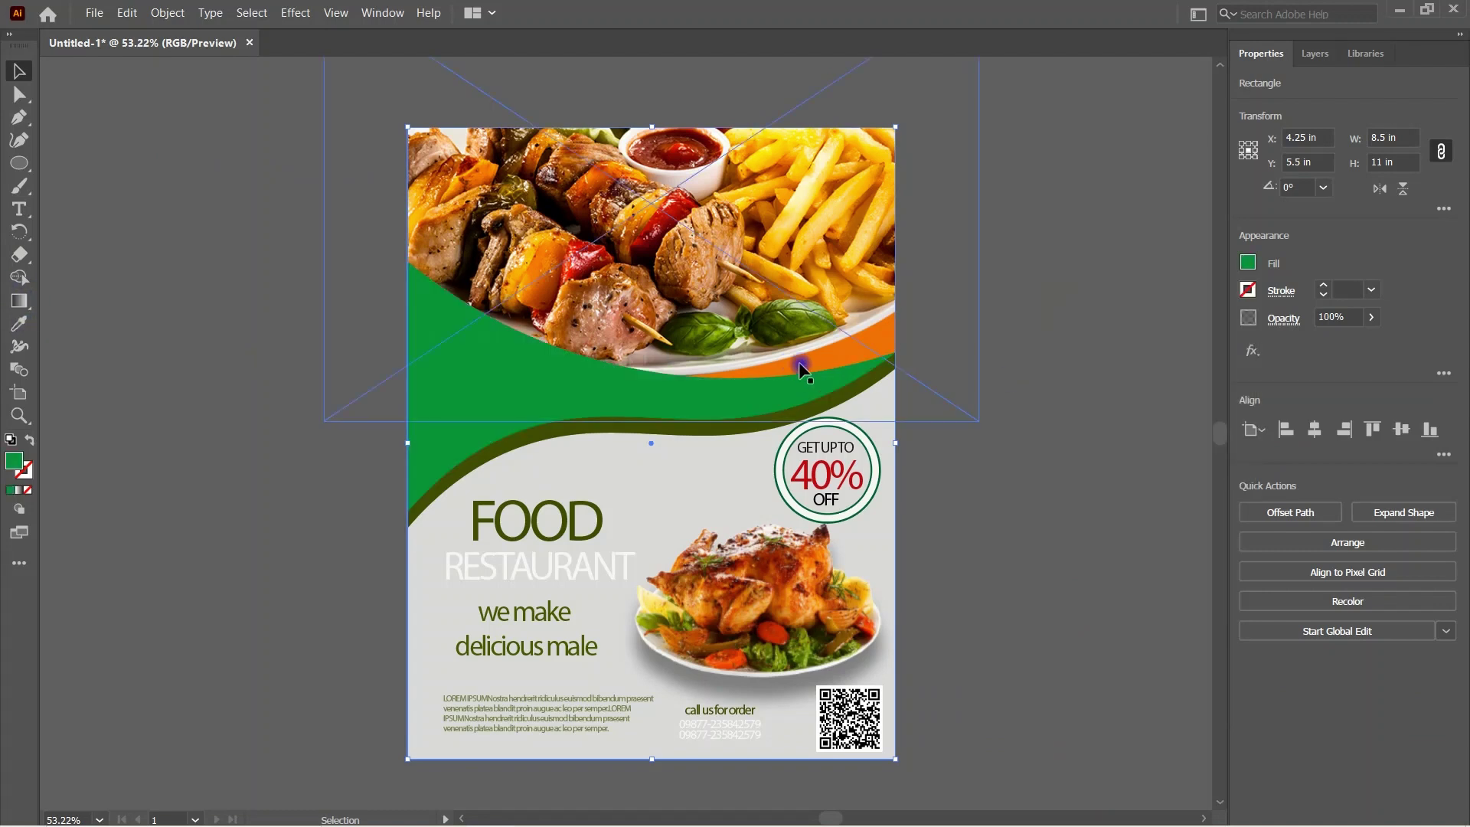
left_click(826, 360)
left_click(797, 280)
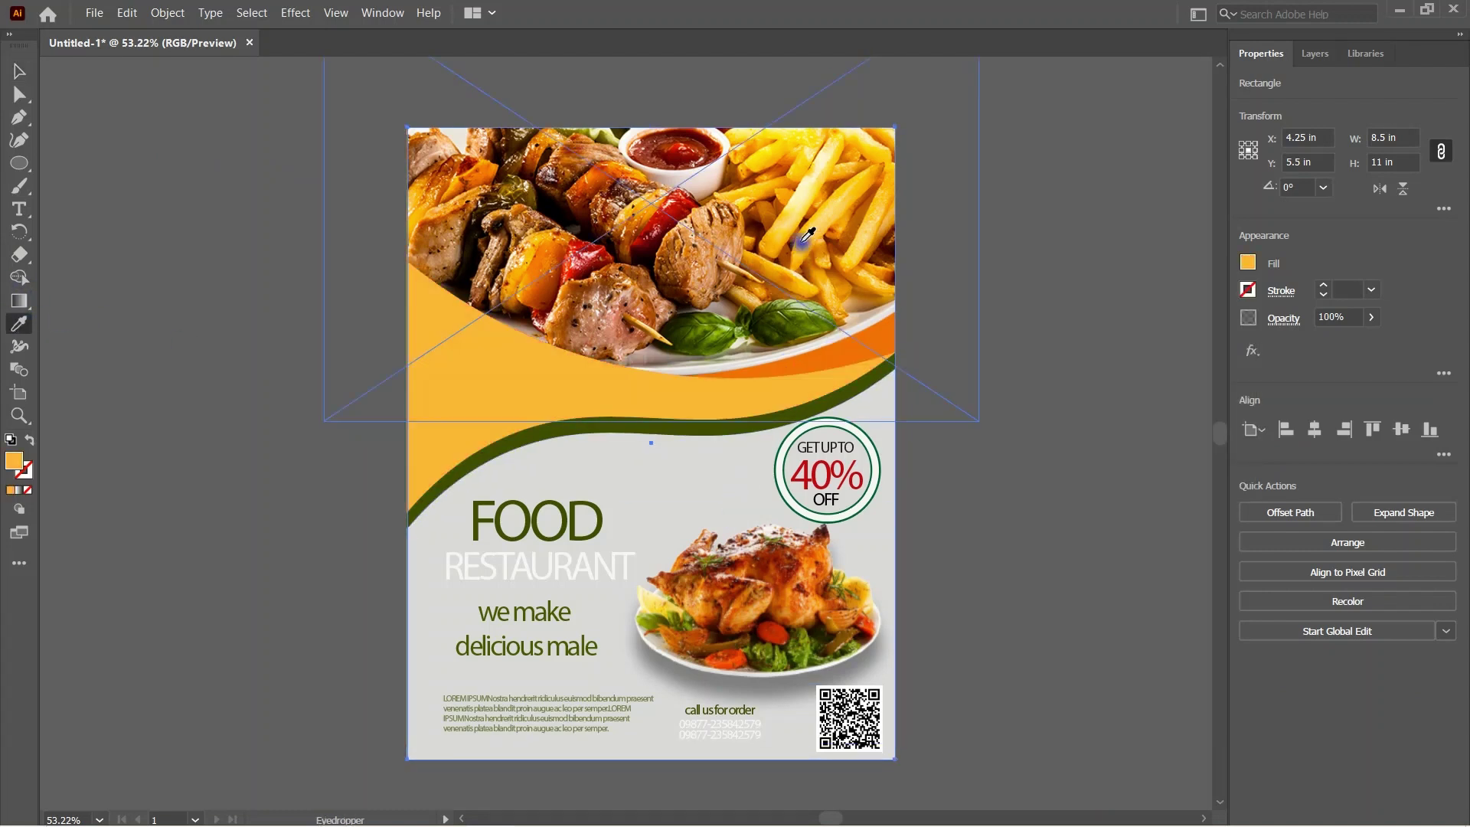
left_click(739, 217)
left_click(663, 259)
left_click(562, 245)
left_click(429, 221)
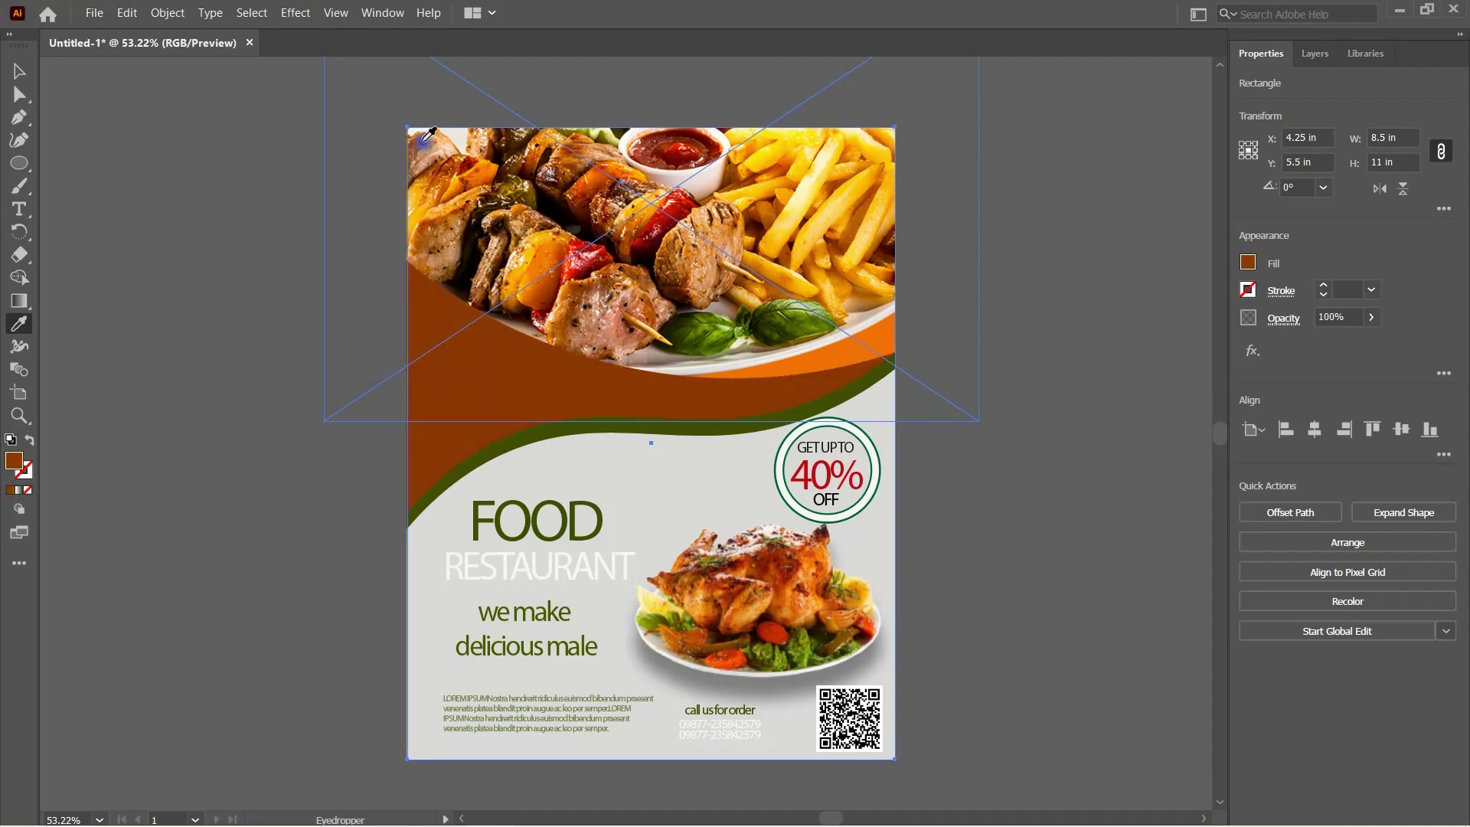
left_click(417, 147)
Step: Settle on a dark orange sampled from the photo as the background fill
left_click(577, 146)
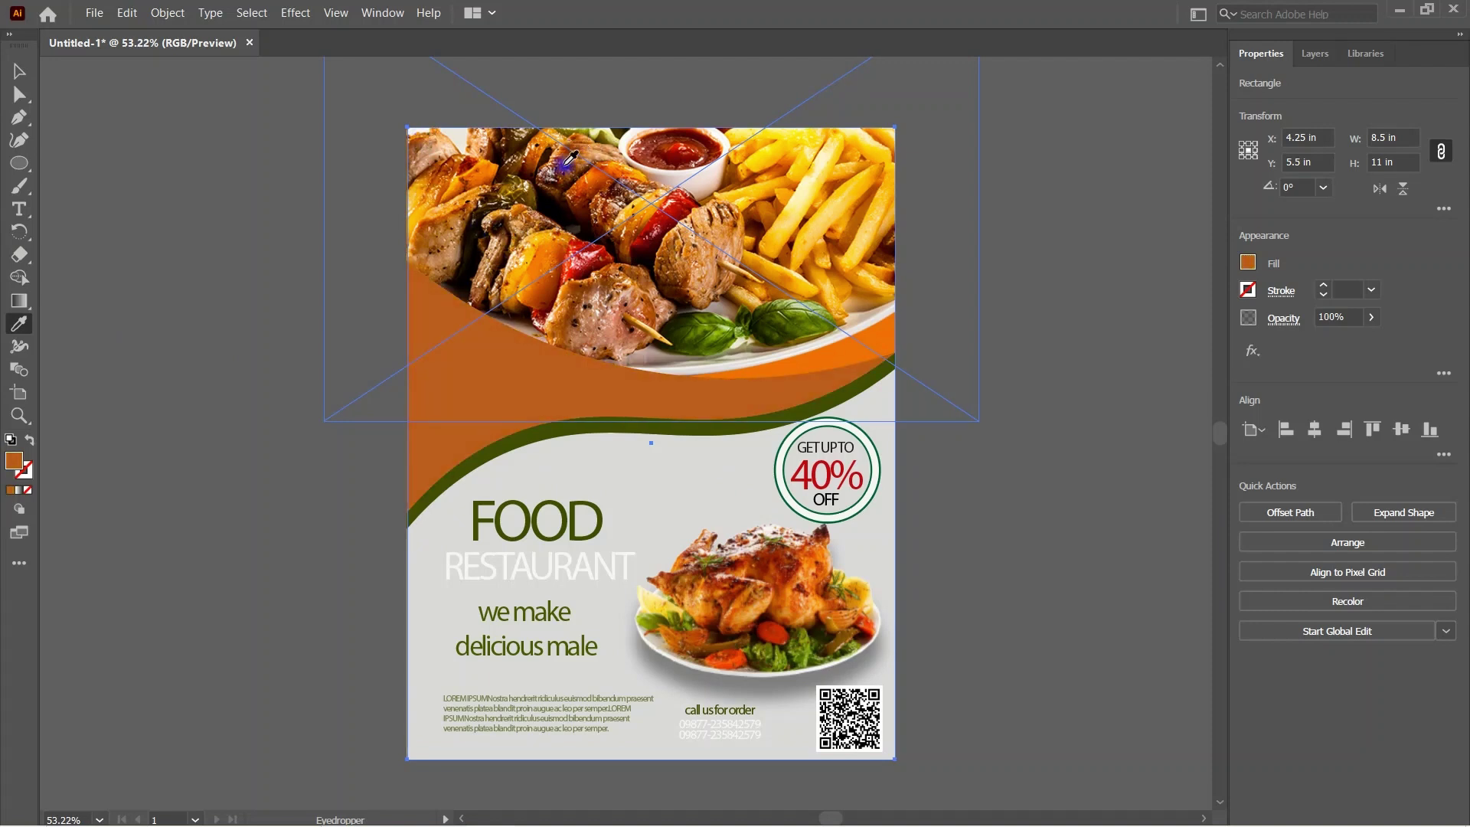
left_click(570, 159)
left_click(19, 70)
left_click(304, 380)
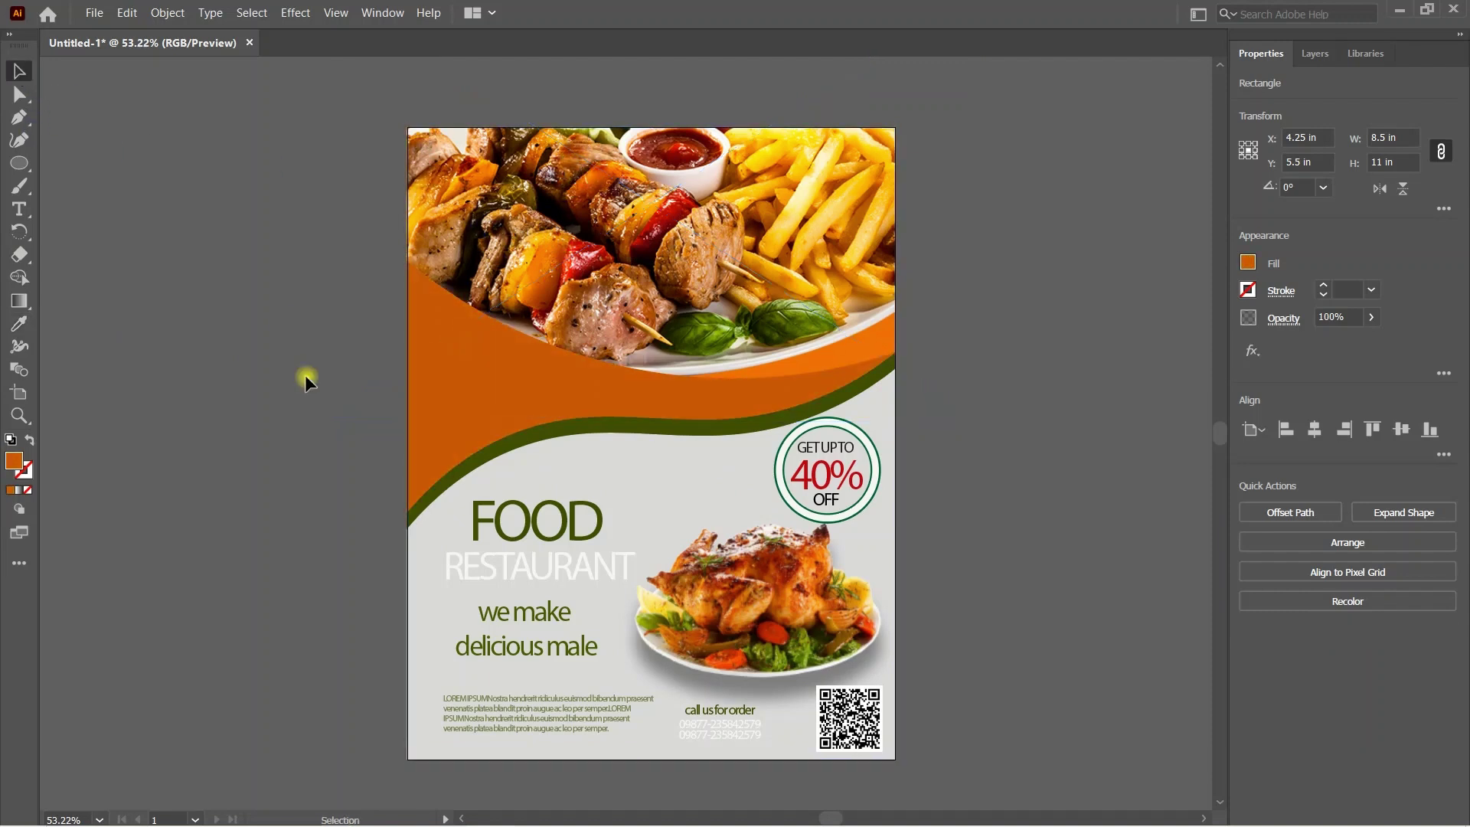
left_click(433, 401)
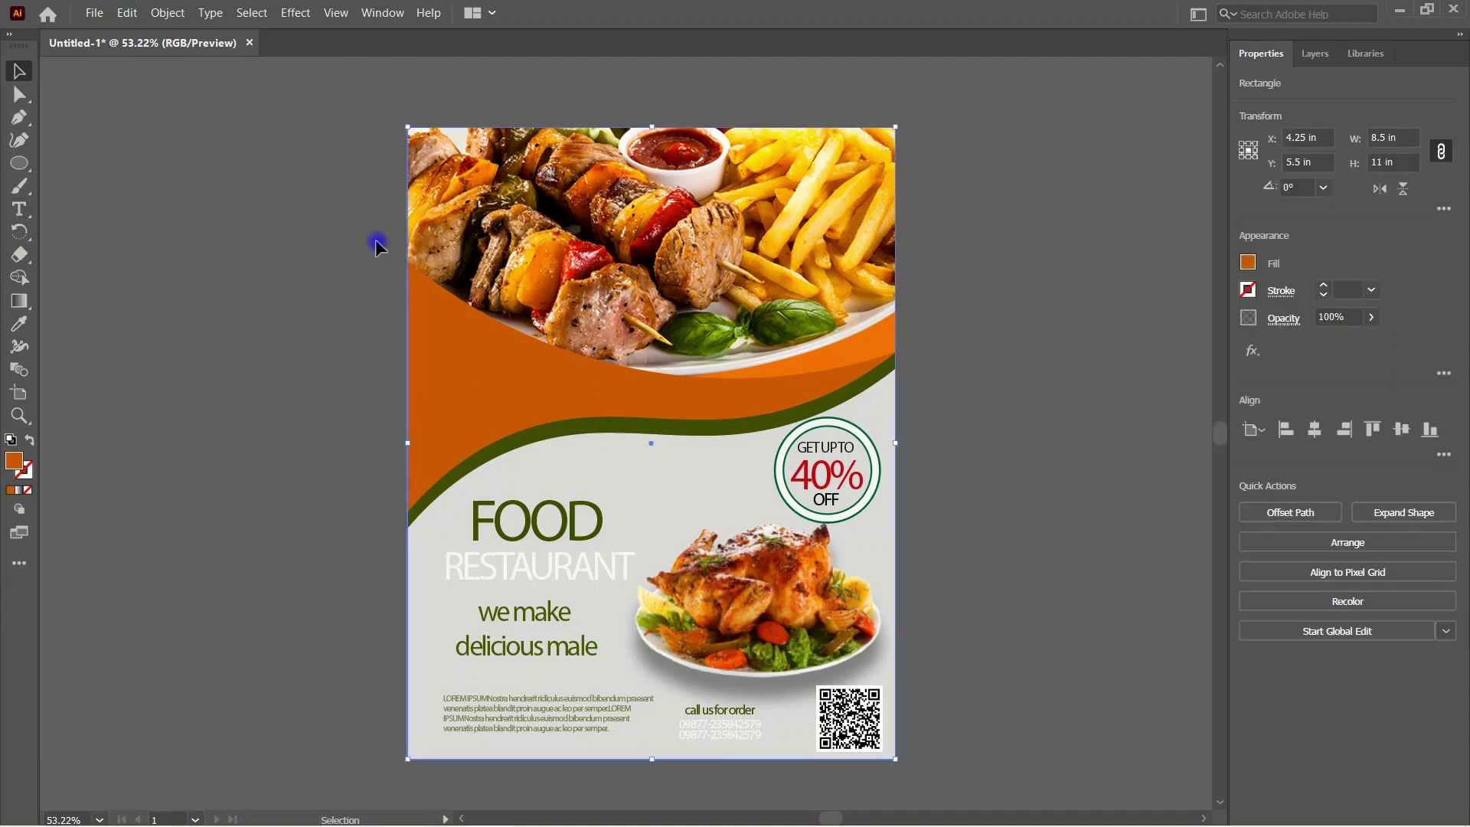
left_click(1008, 317)
Step: Draw a curved path from the flyer's left edge along the photo's lower edge
left_click(19, 117)
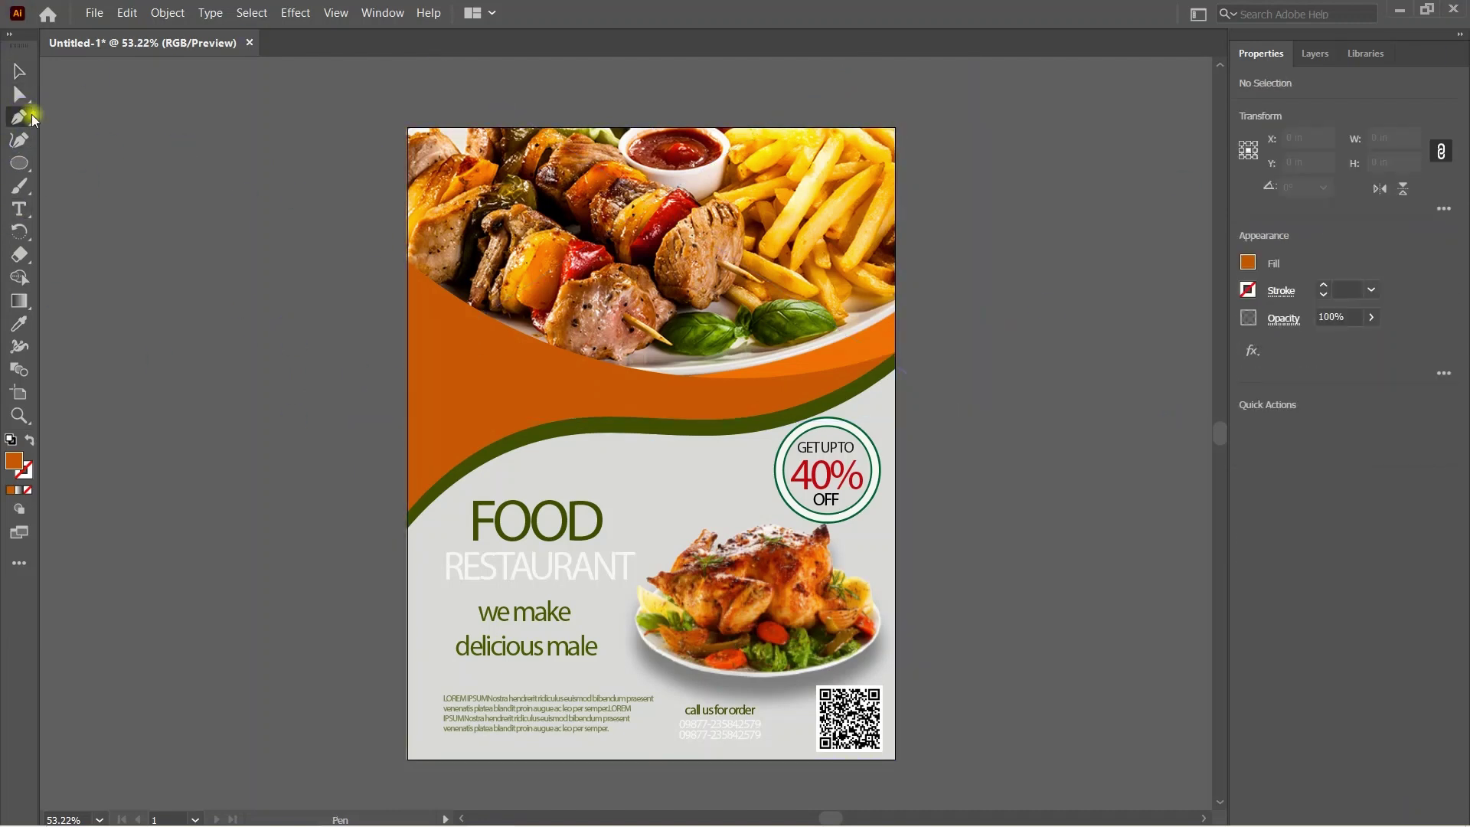
left_click(408, 260)
left_click_drag(692, 376, 848, 343)
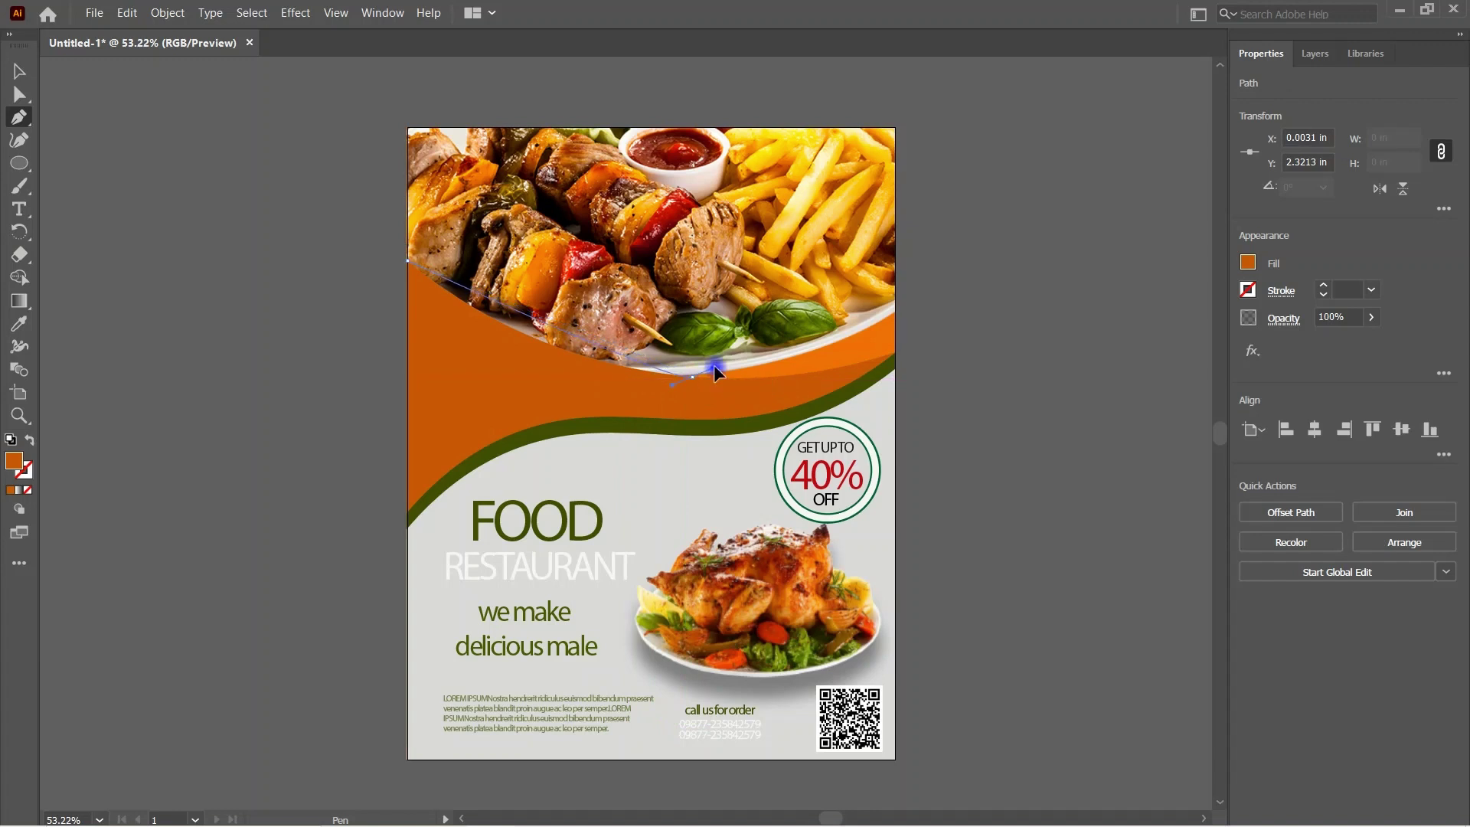
left_click_drag(948, 347, 831, 372)
left_click_drag(692, 376, 414, 410)
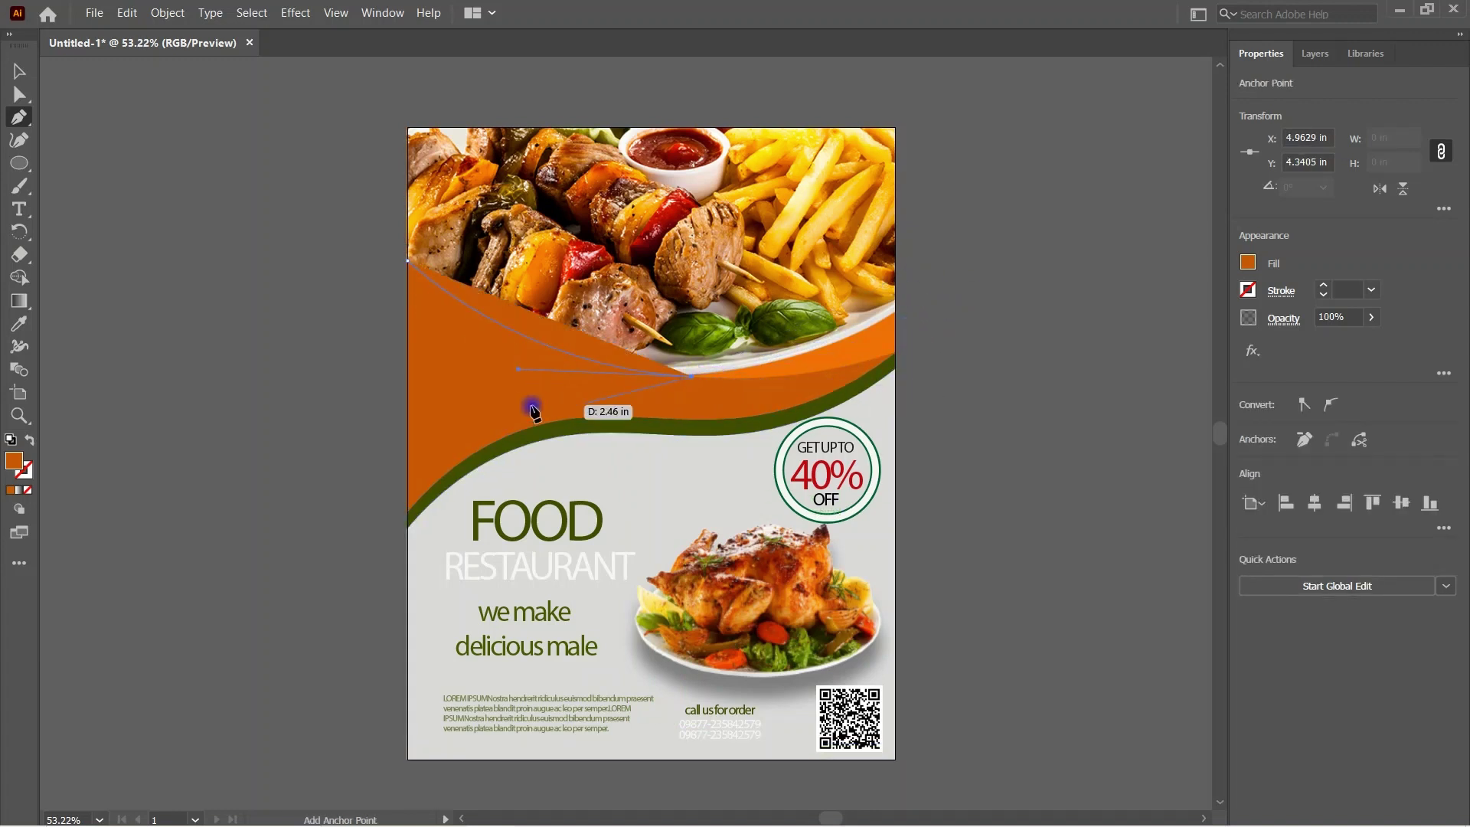
left_click_drag(407, 513, 375, 655)
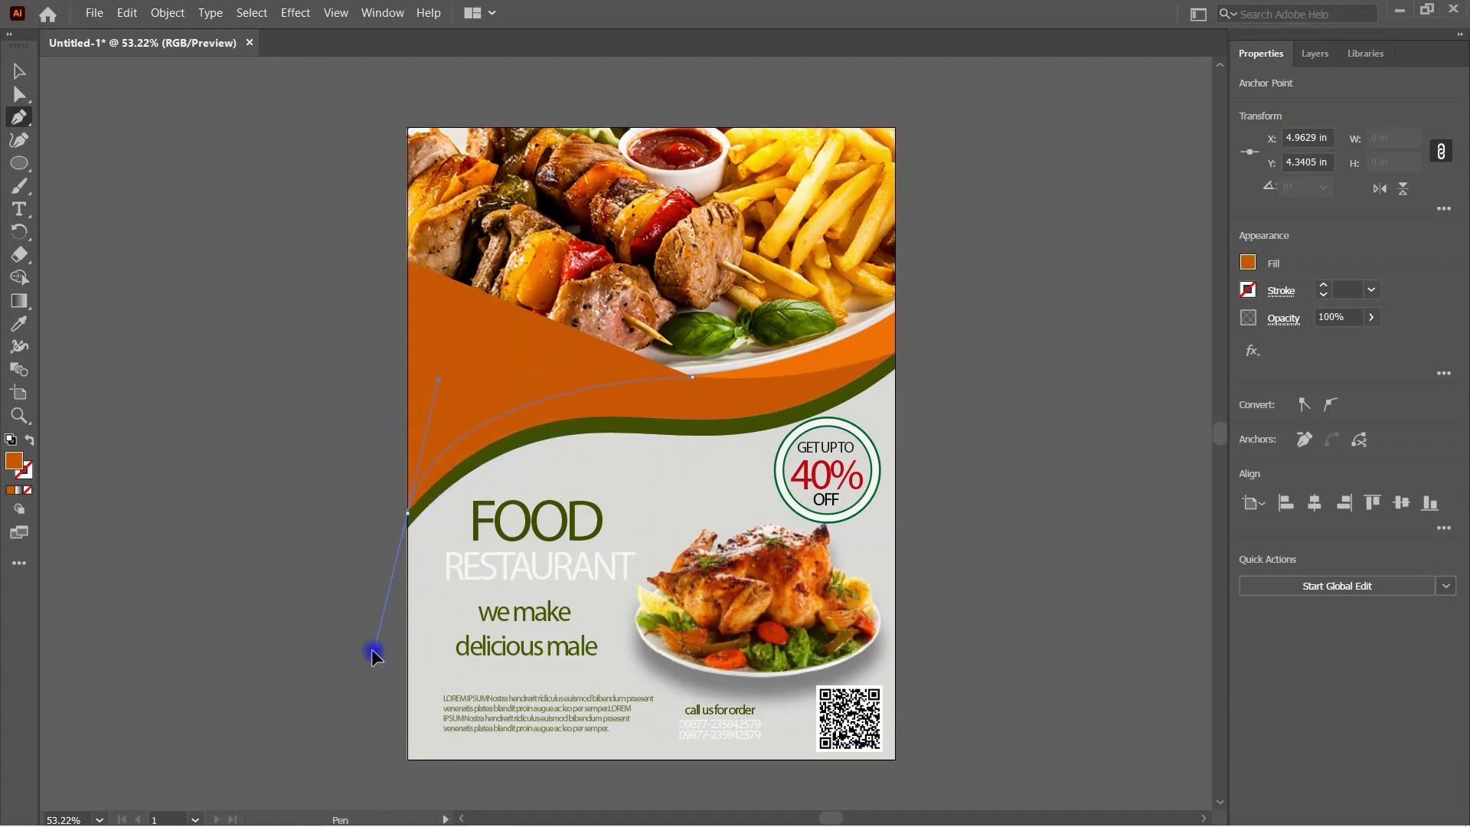
left_click(408, 513)
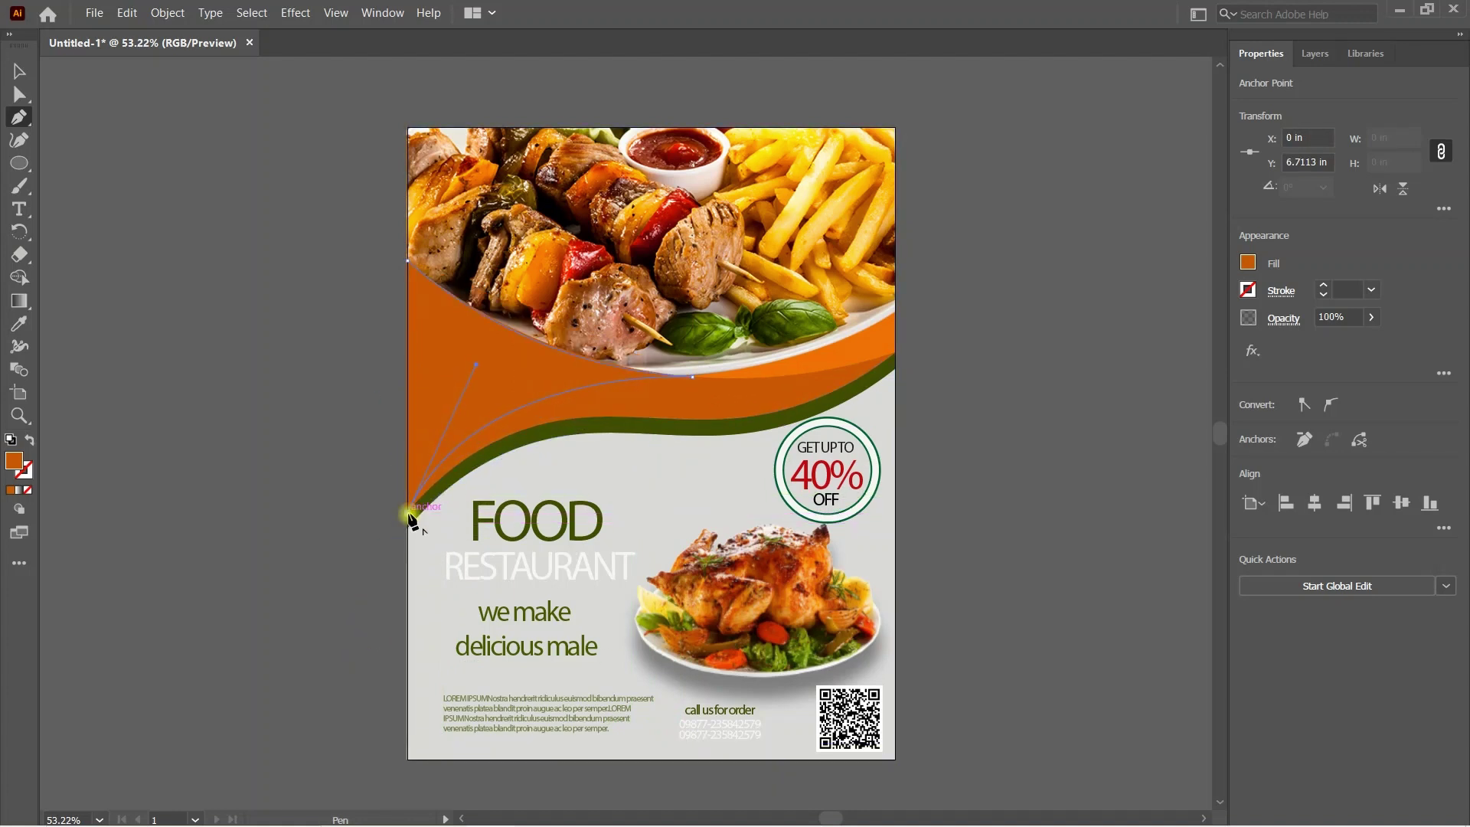
left_click_drag(408, 261, 414, 267)
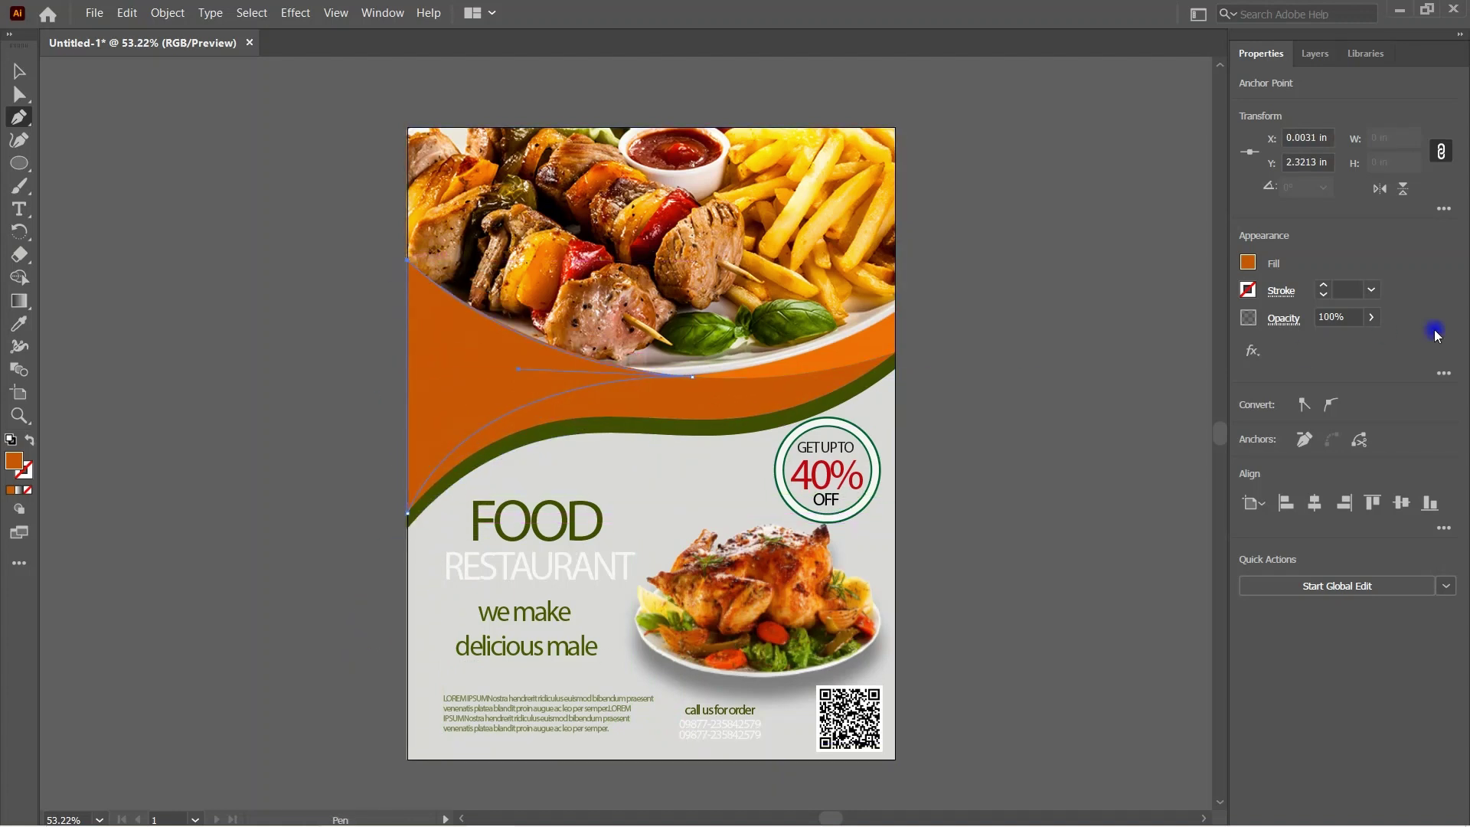
Step: Fill the new shape with light grey and finish the path
left_click(1249, 263)
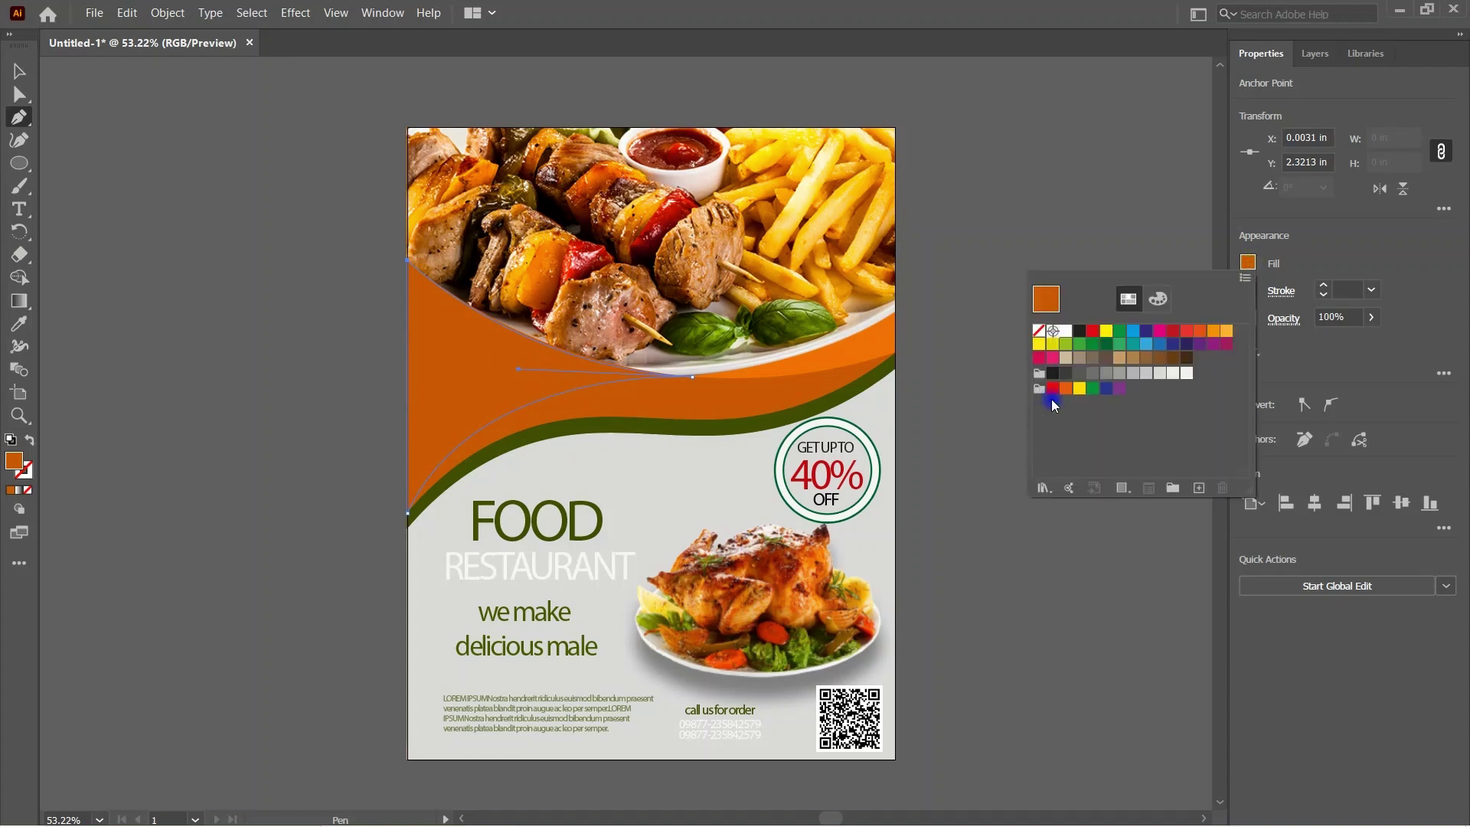
left_click(1171, 376)
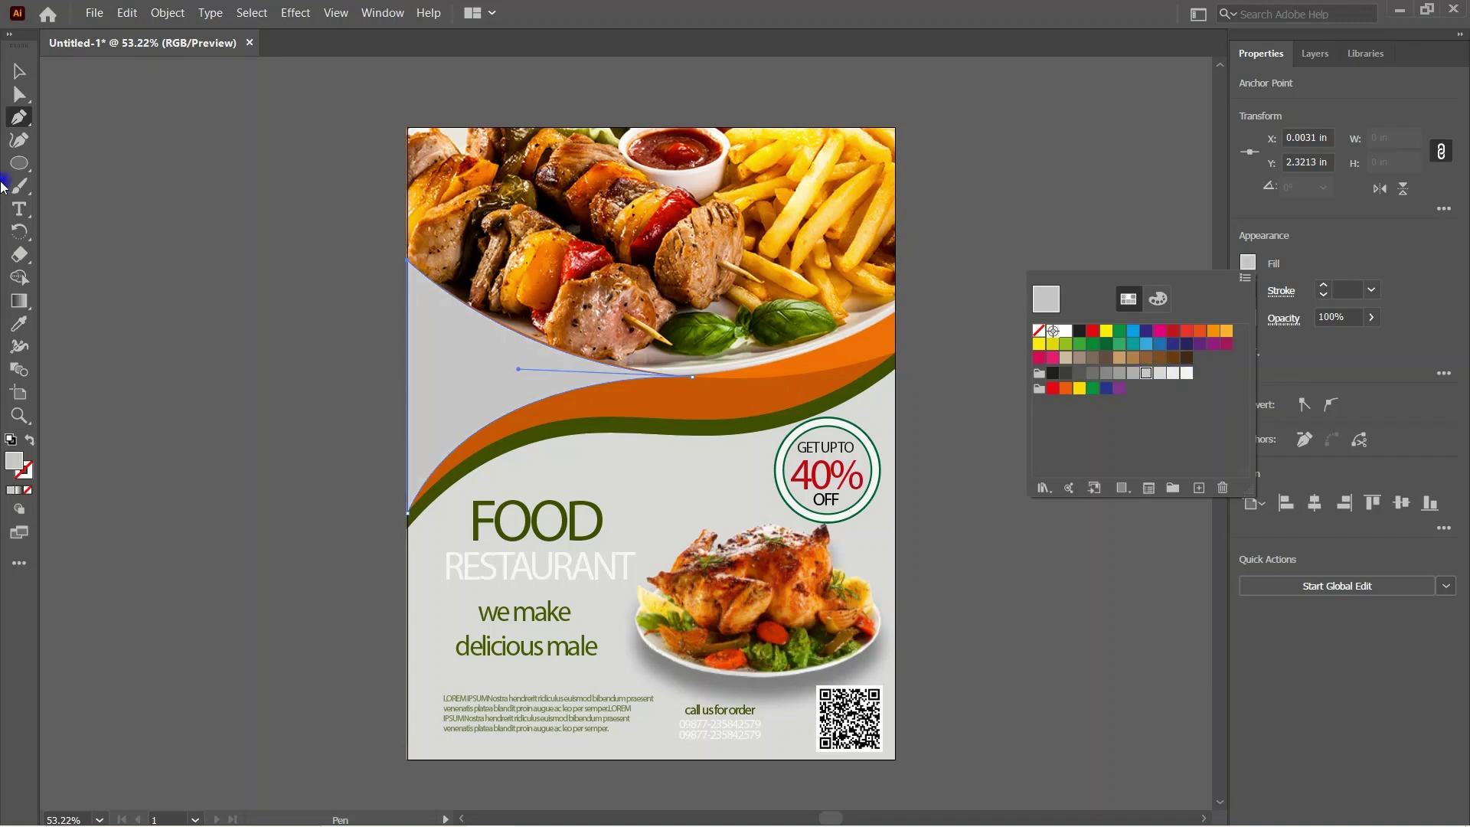
left_click(179, 303)
key("Escape")
key("v")
left_click(218, 522)
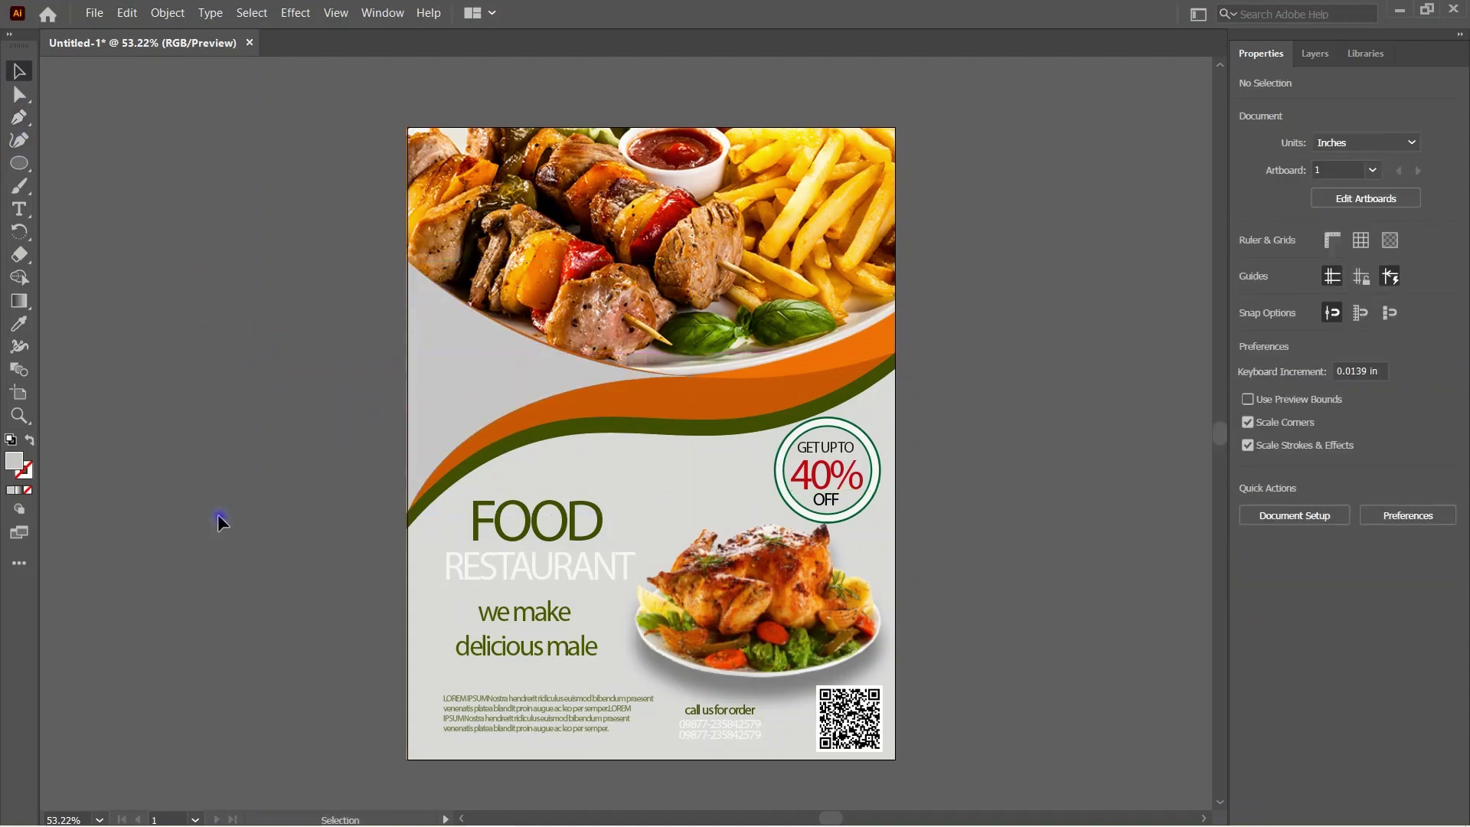
Step: Enlarge the grey shape and shift it slightly lower
left_click(536, 360)
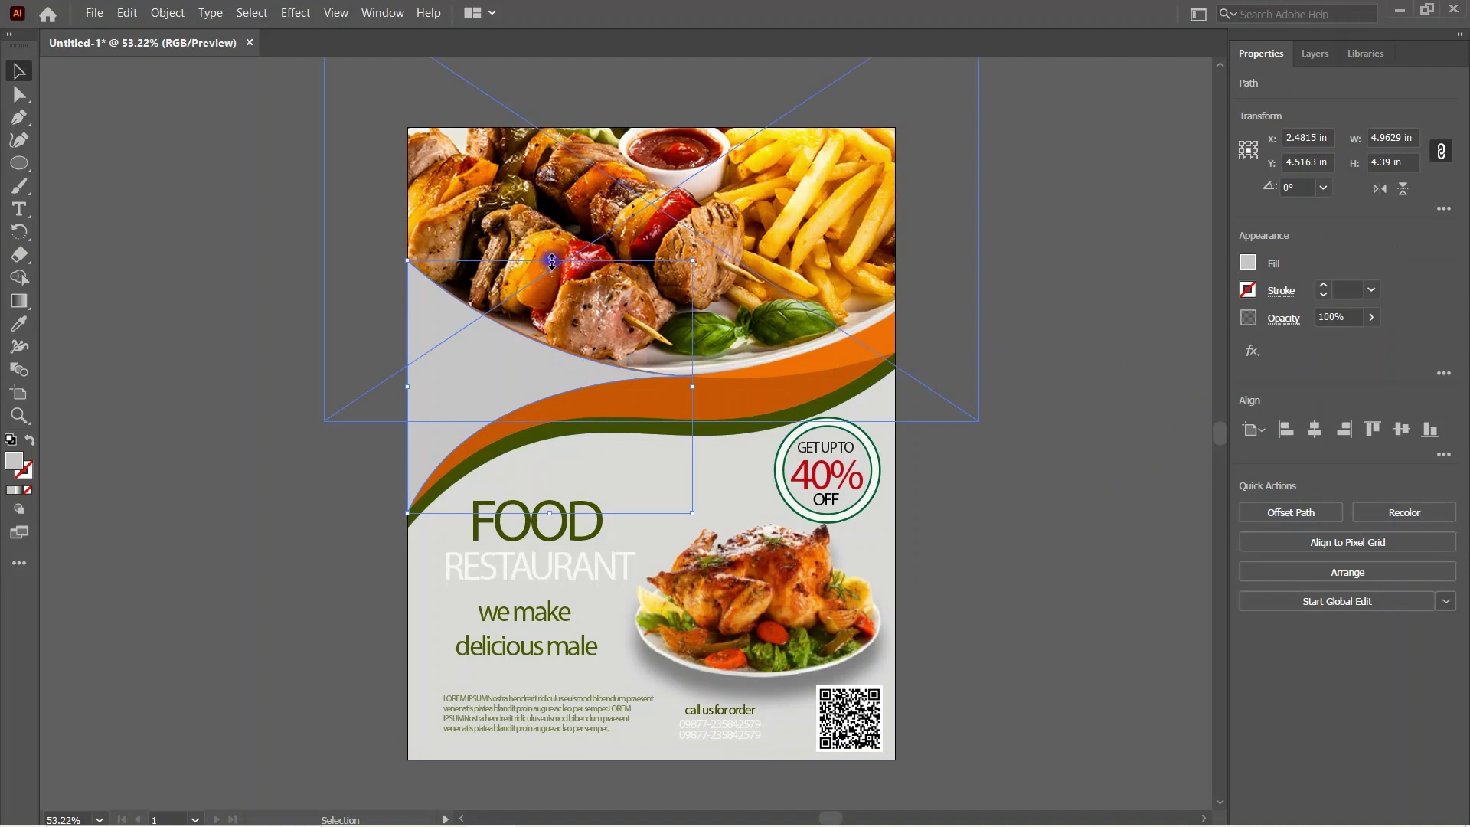
left_click_drag(551, 262, 551, 244)
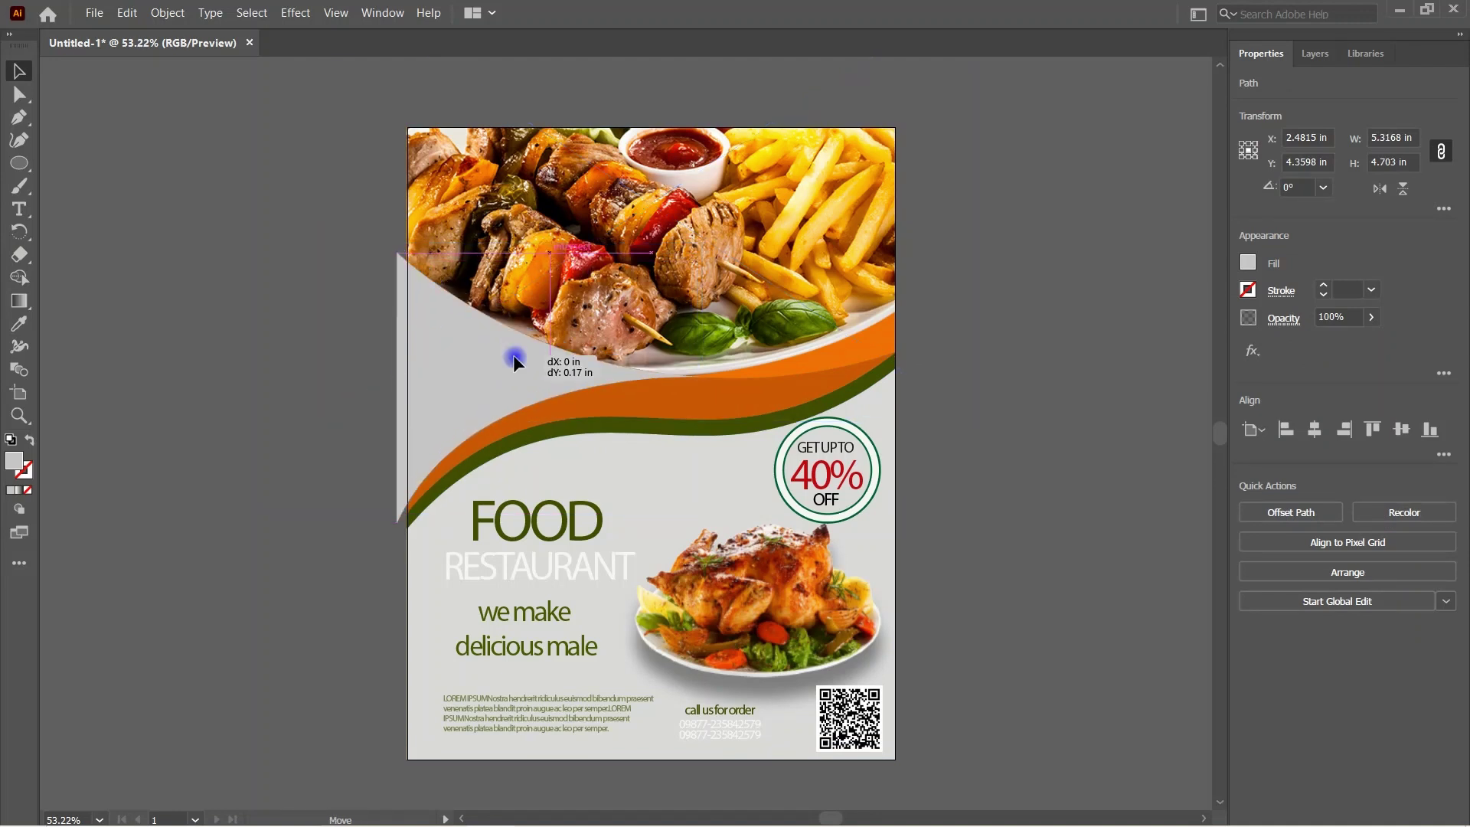
left_click_drag(513, 355, 523, 351)
left_click(1072, 367)
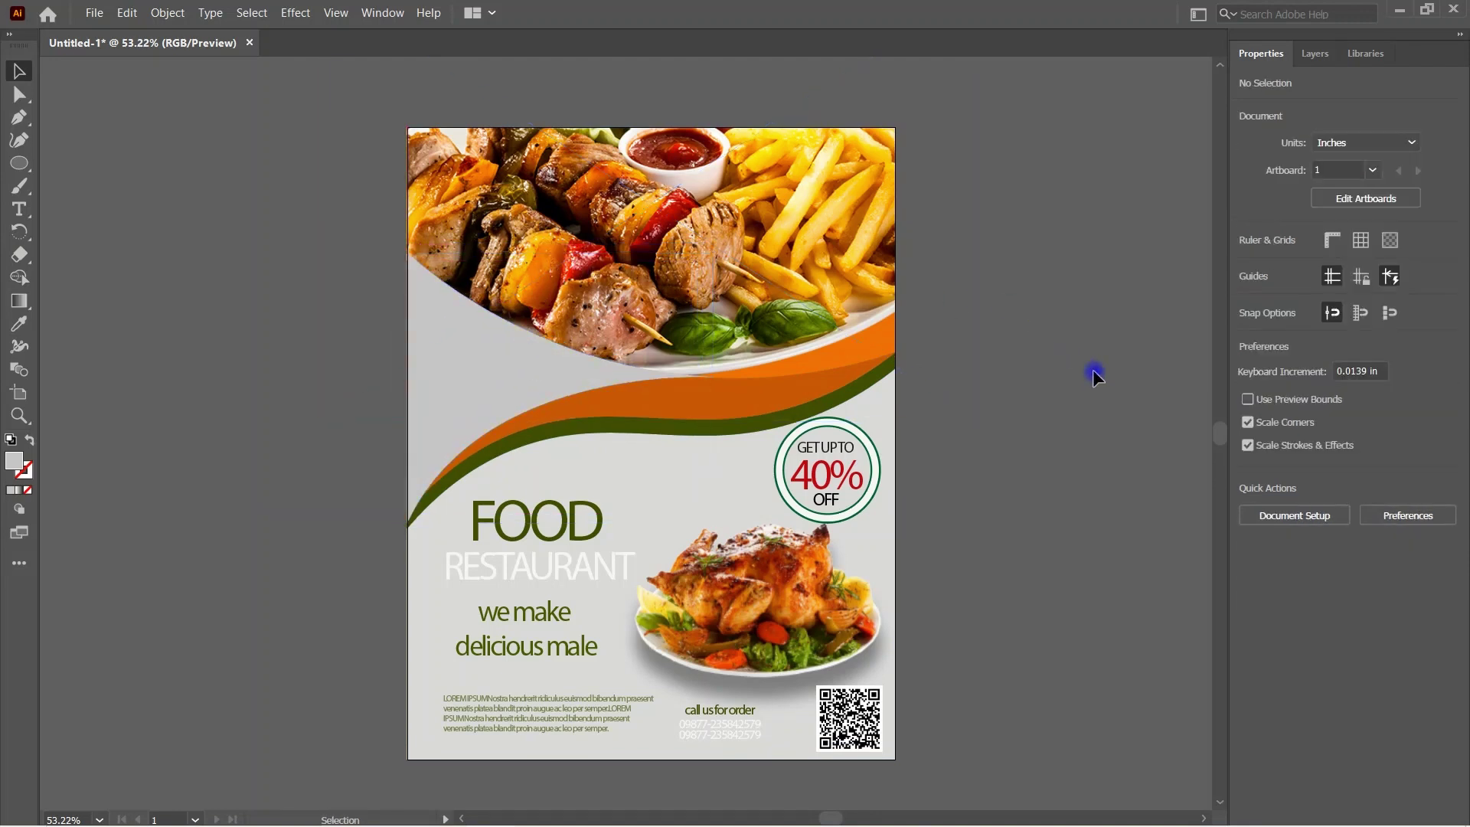
left_click(536, 360)
Step: Smooth the grey shape's lower arc with the Curvature tool
left_click(19, 140)
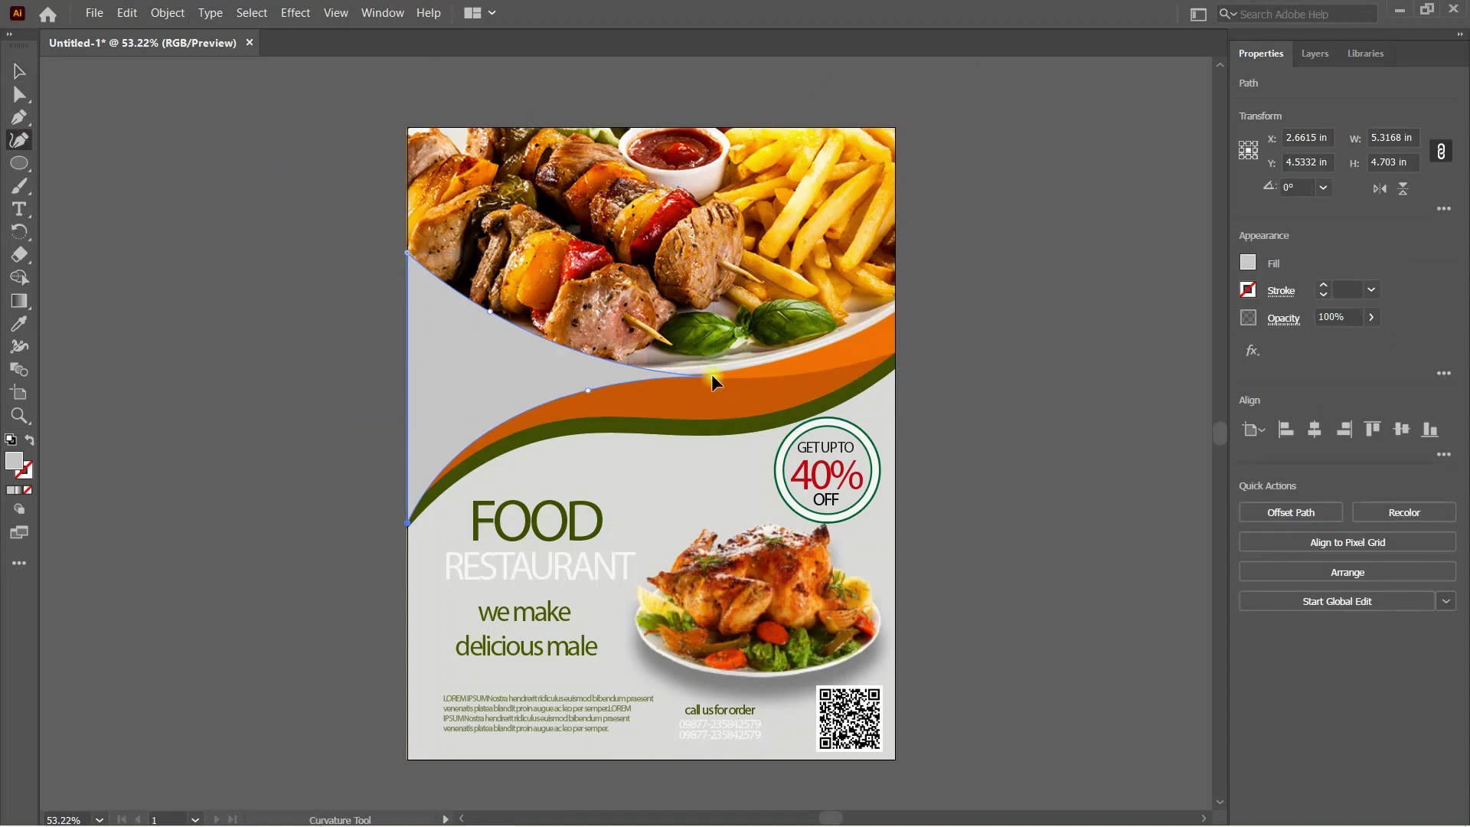
left_click(703, 377)
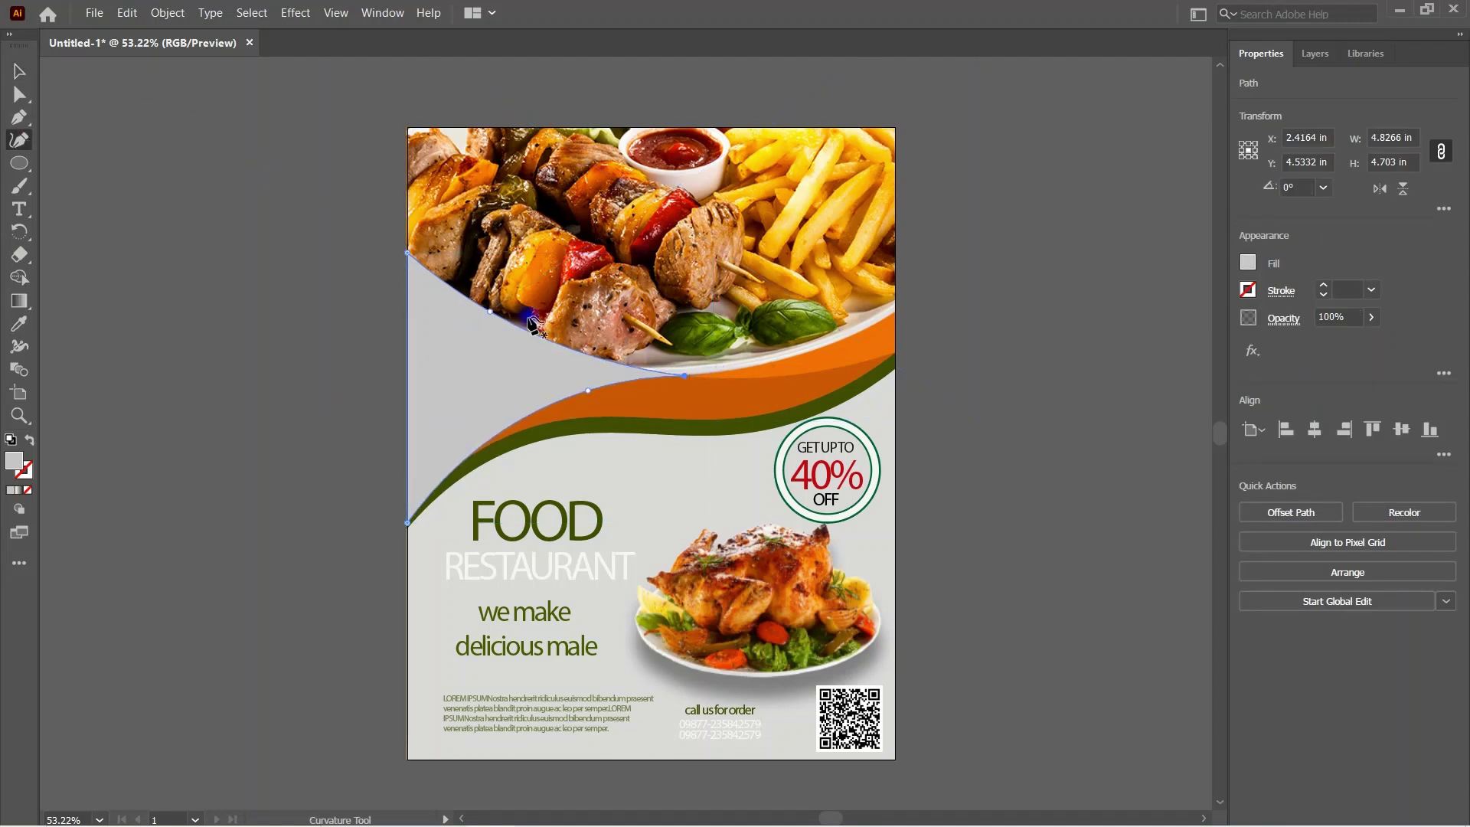
key("v")
left_click(1133, 392)
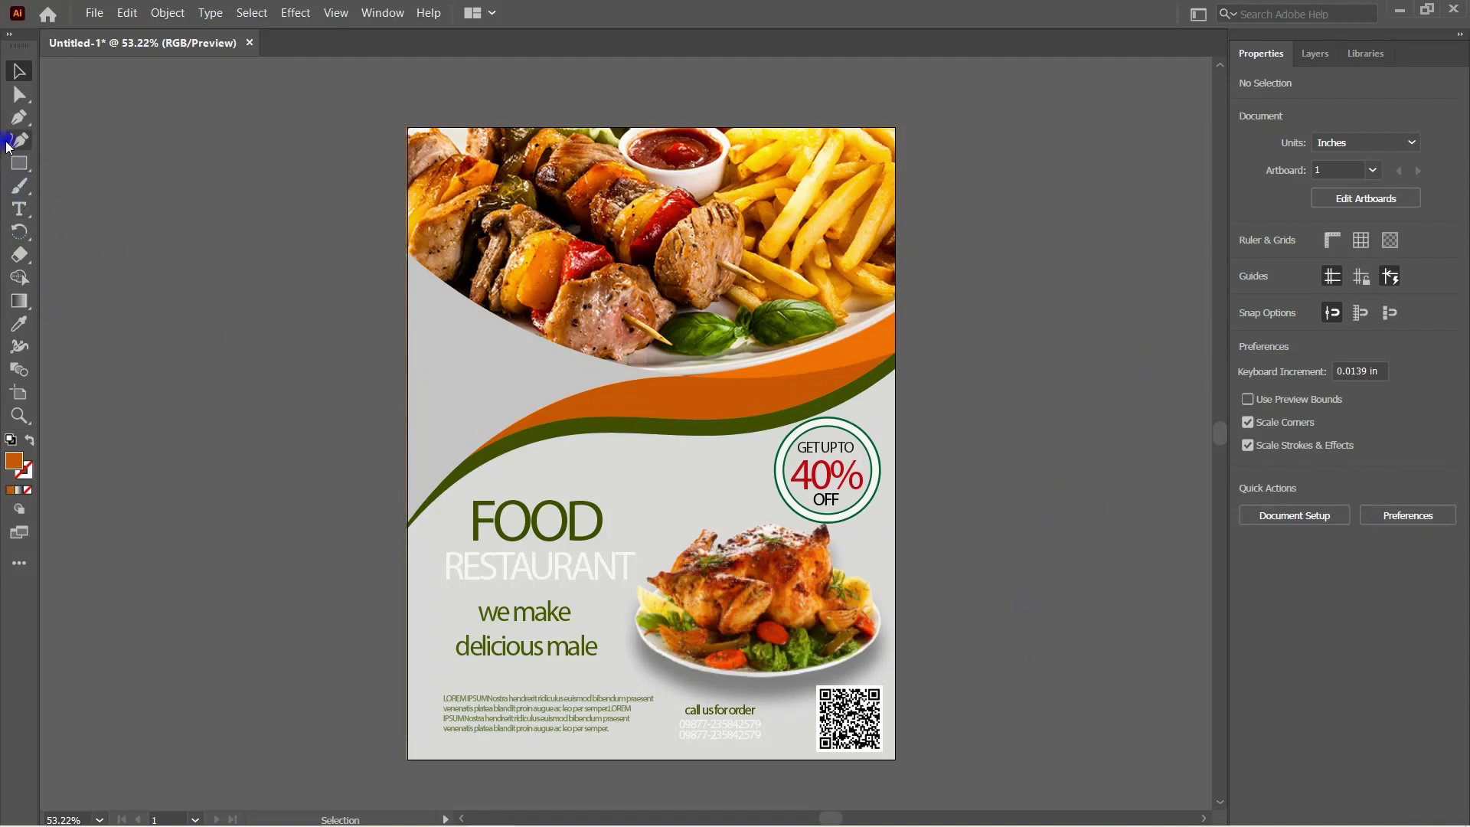
Step: Draw an orange circle to the left of the artboard
left_click_drag(20, 169, 115, 187)
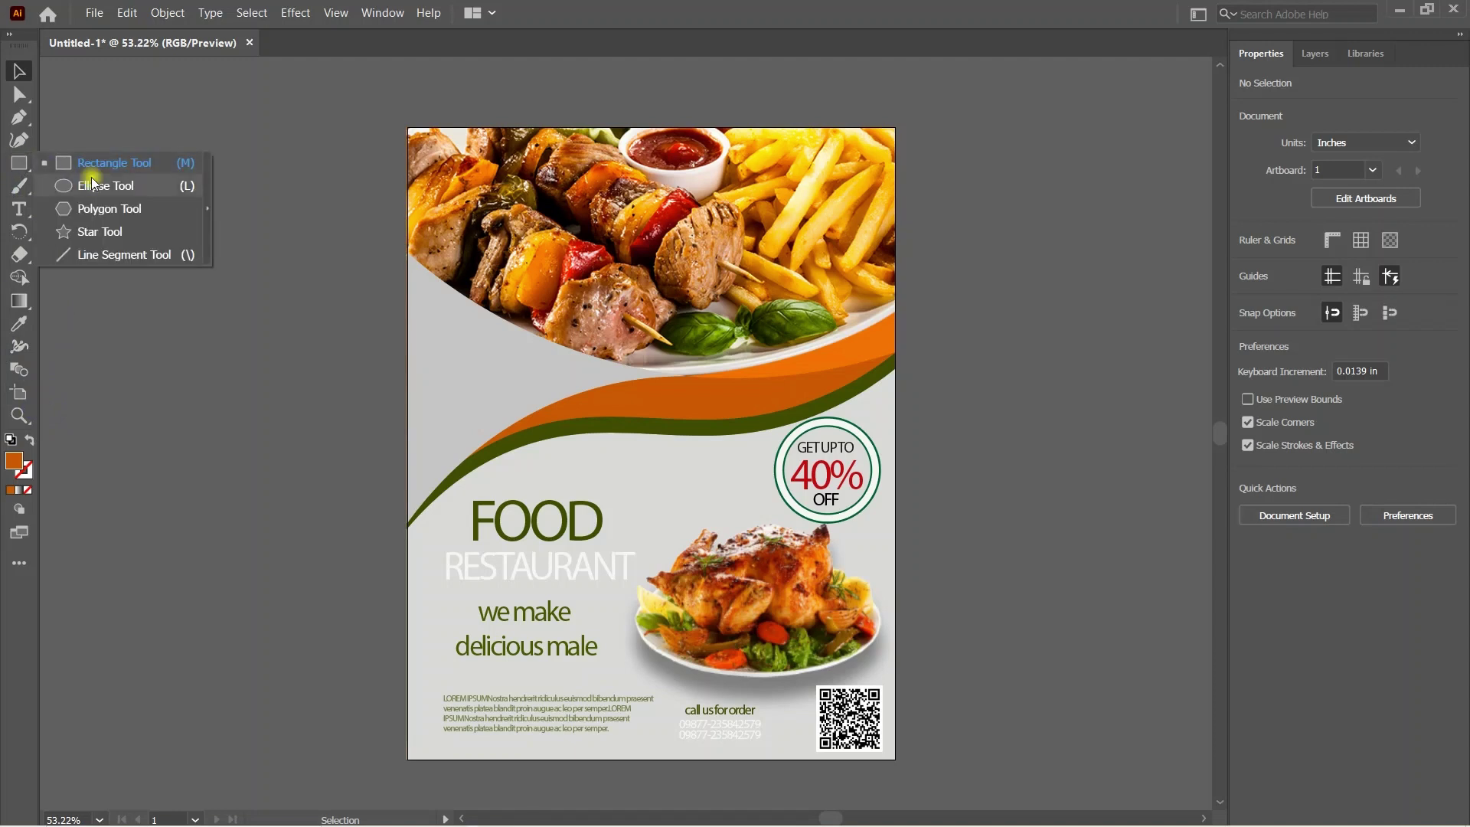
left_click_drag(110, 267, 210, 366)
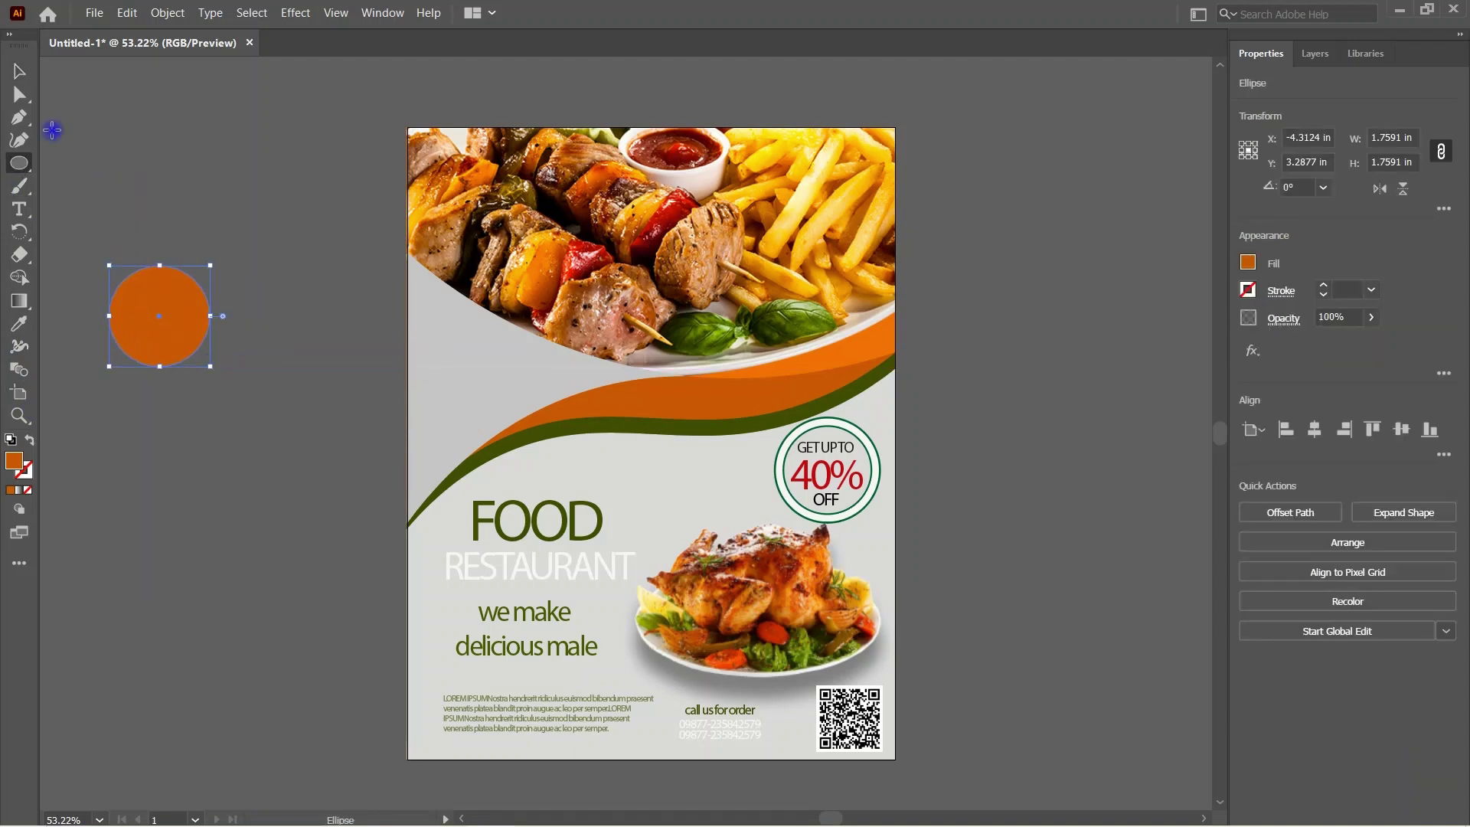
left_click(19, 72)
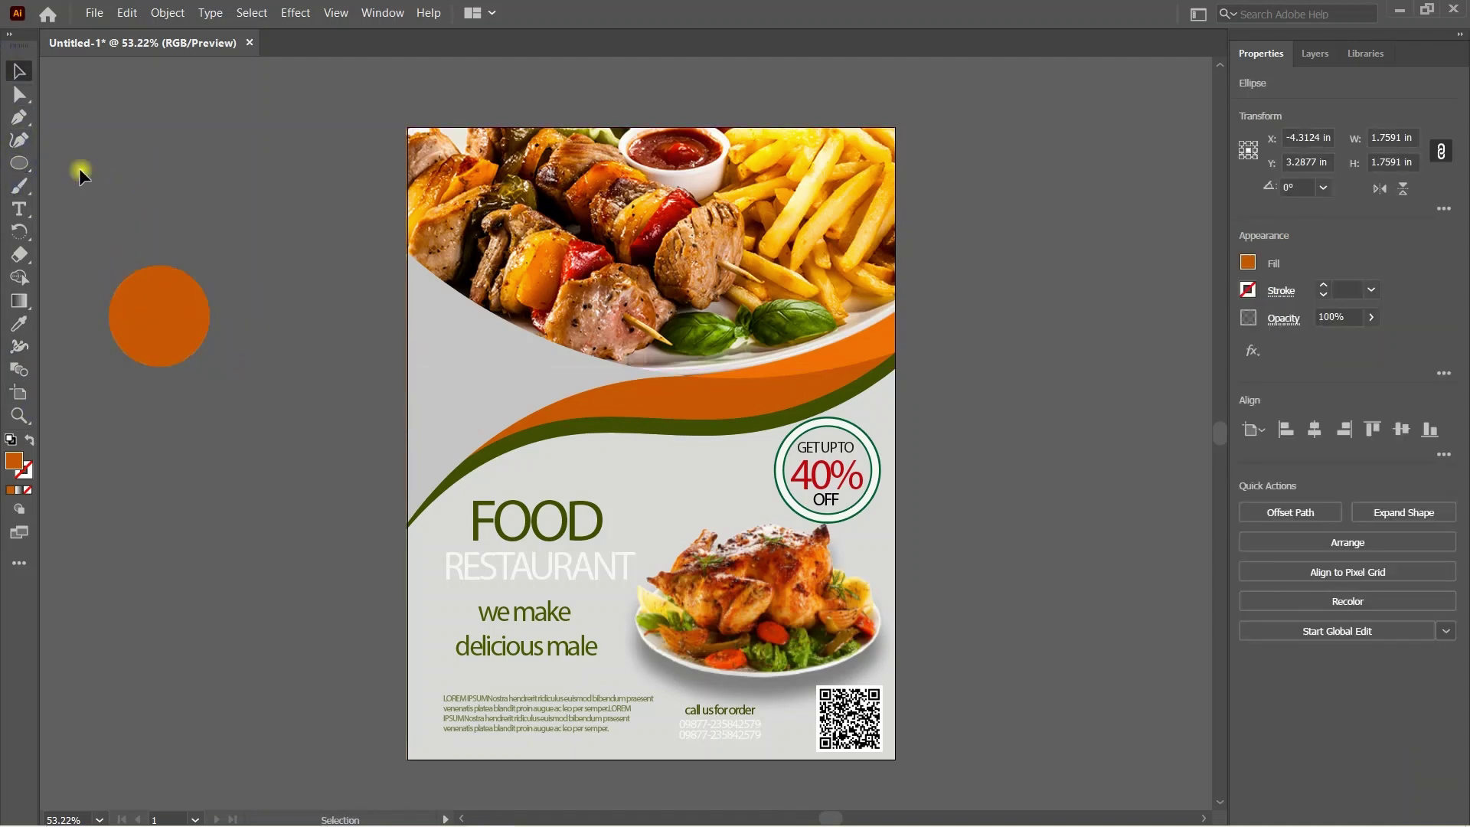
left_click(226, 374)
Step: Draw a rectangle covering the circle's lower half
key("l")
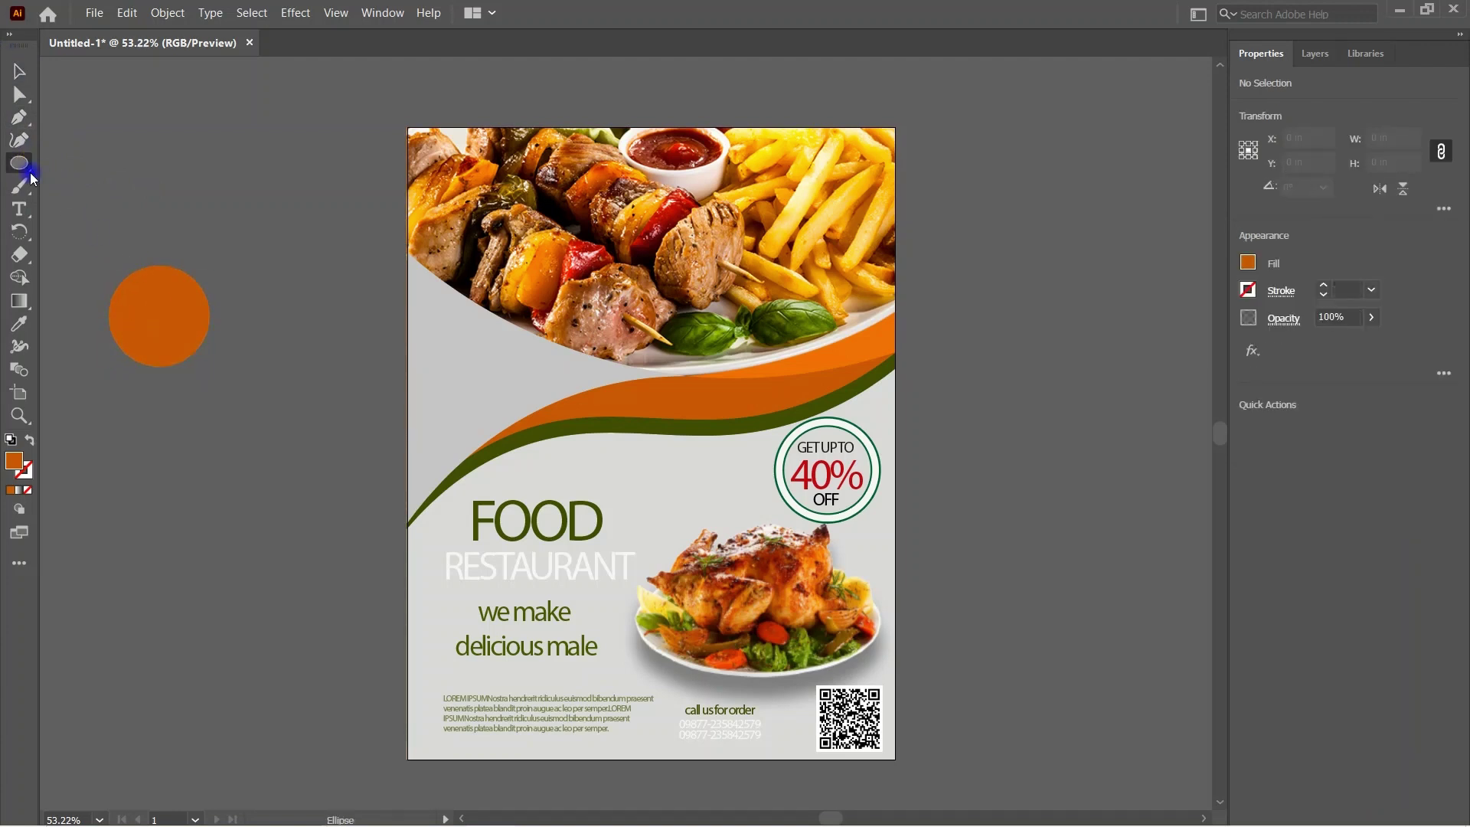
left_click(19, 164)
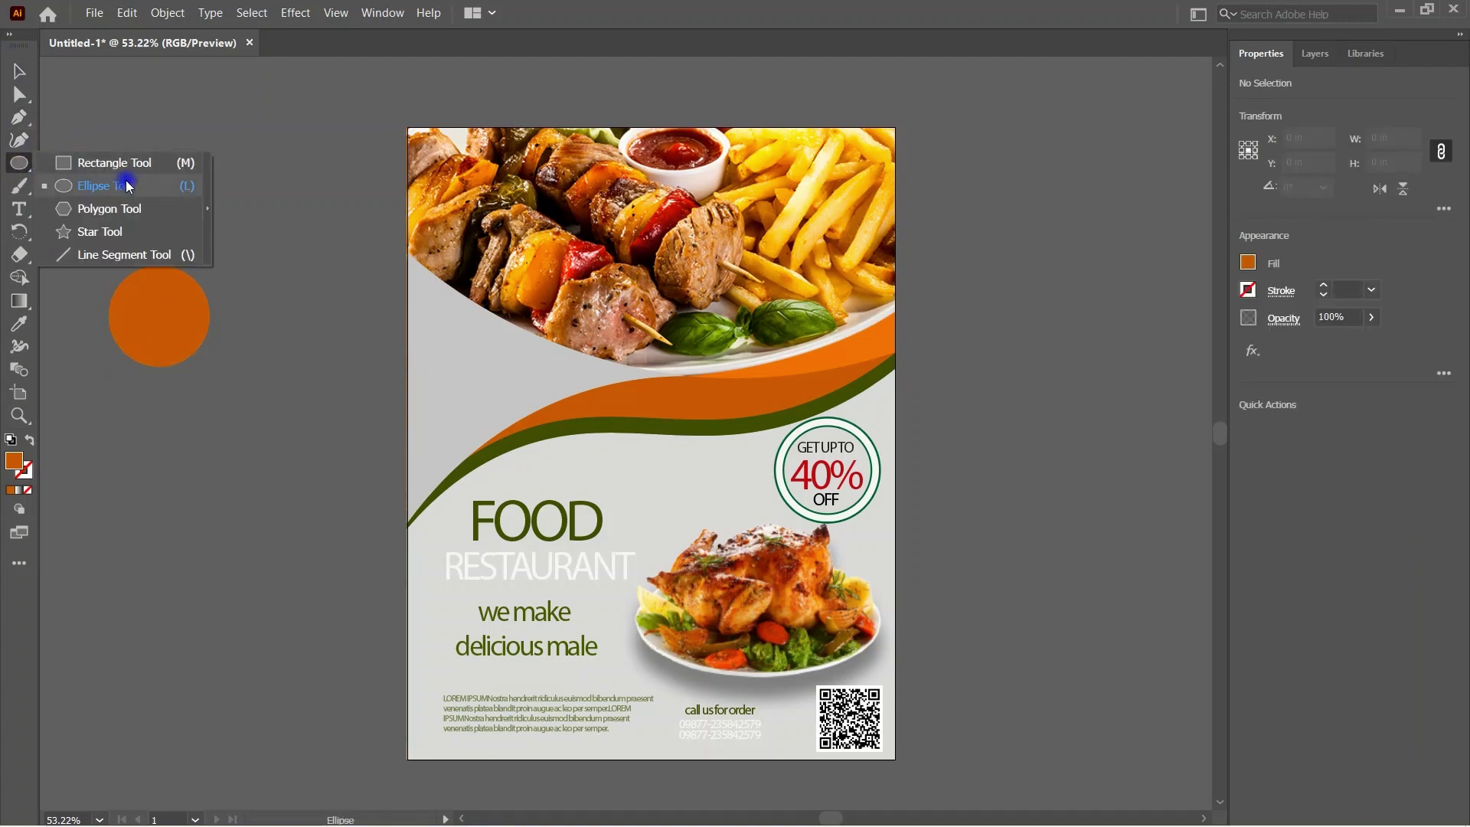
left_click(92, 154)
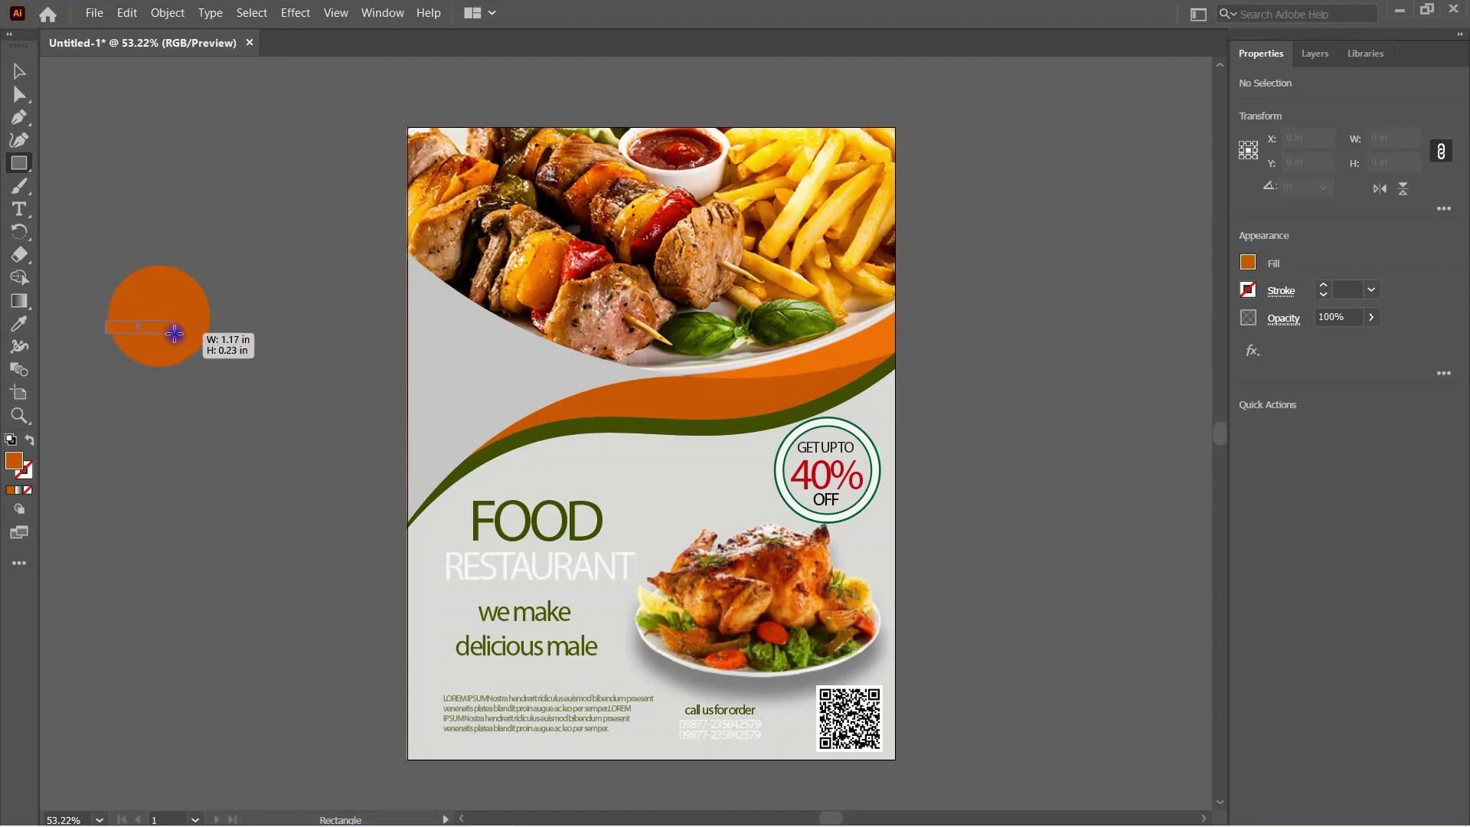
left_click_drag(121, 323, 246, 369)
left_click_drag(177, 324, 175, 313)
Step: Split the circle with Shape Builder and move the rectangle away, leaving a semicircle
key("v")
left_click_drag(92, 144, 242, 425)
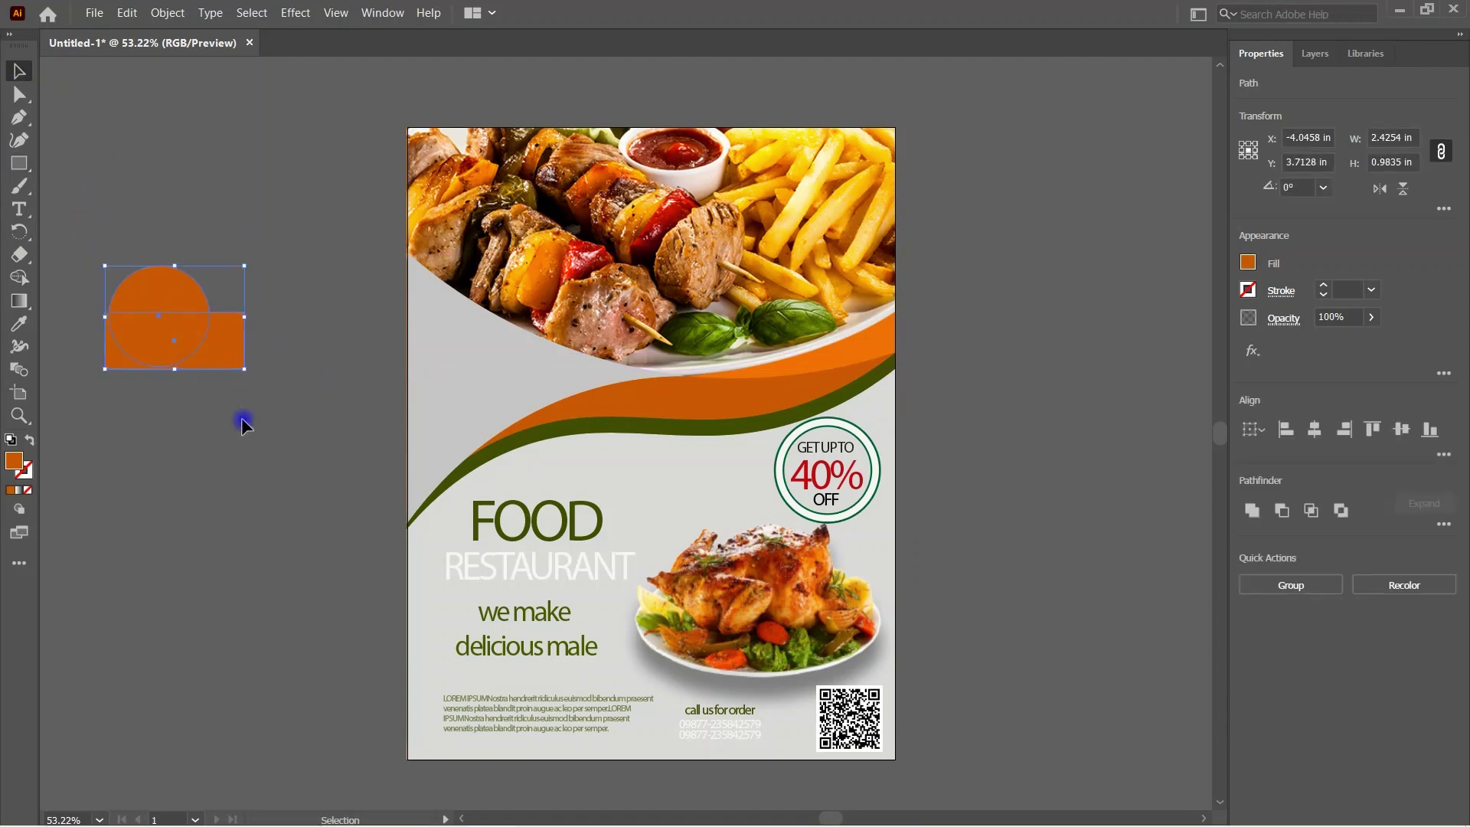
mouse_move(174, 289)
left_mouse_down()
mouse_move(197, 335)
mouse_move(157, 145)
left_mouse_up()
left_click(15, 74)
left_click(76, 156)
left_click(269, 316)
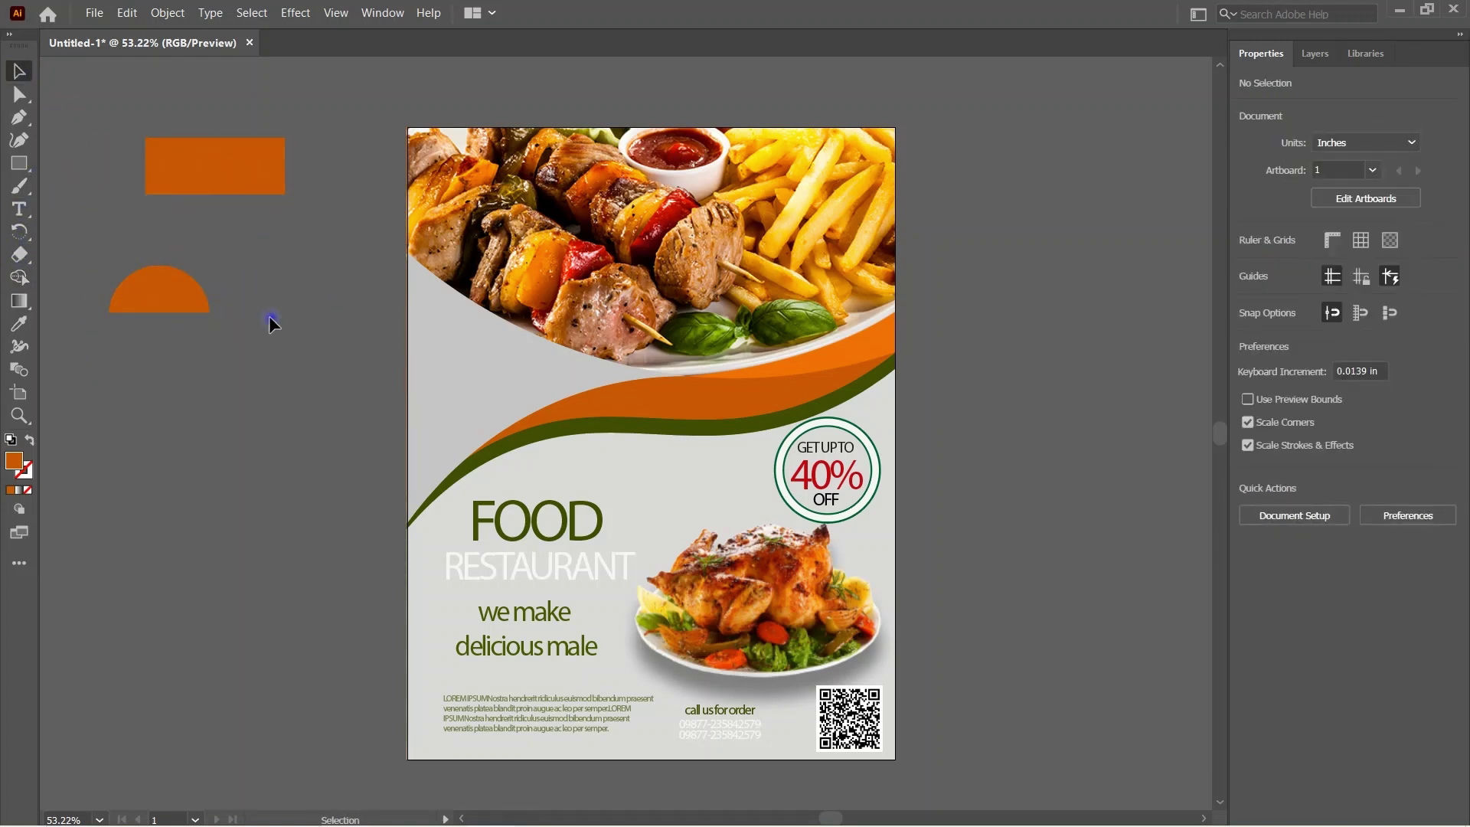
left_click(157, 295)
left_click(255, 280)
Step: Add a small knob centred on the semicircle's top and scale the dome to 0.58 × 0.33 in
left_click_drag(25, 172, 72, 184)
left_click_drag(152, 258, 162, 269)
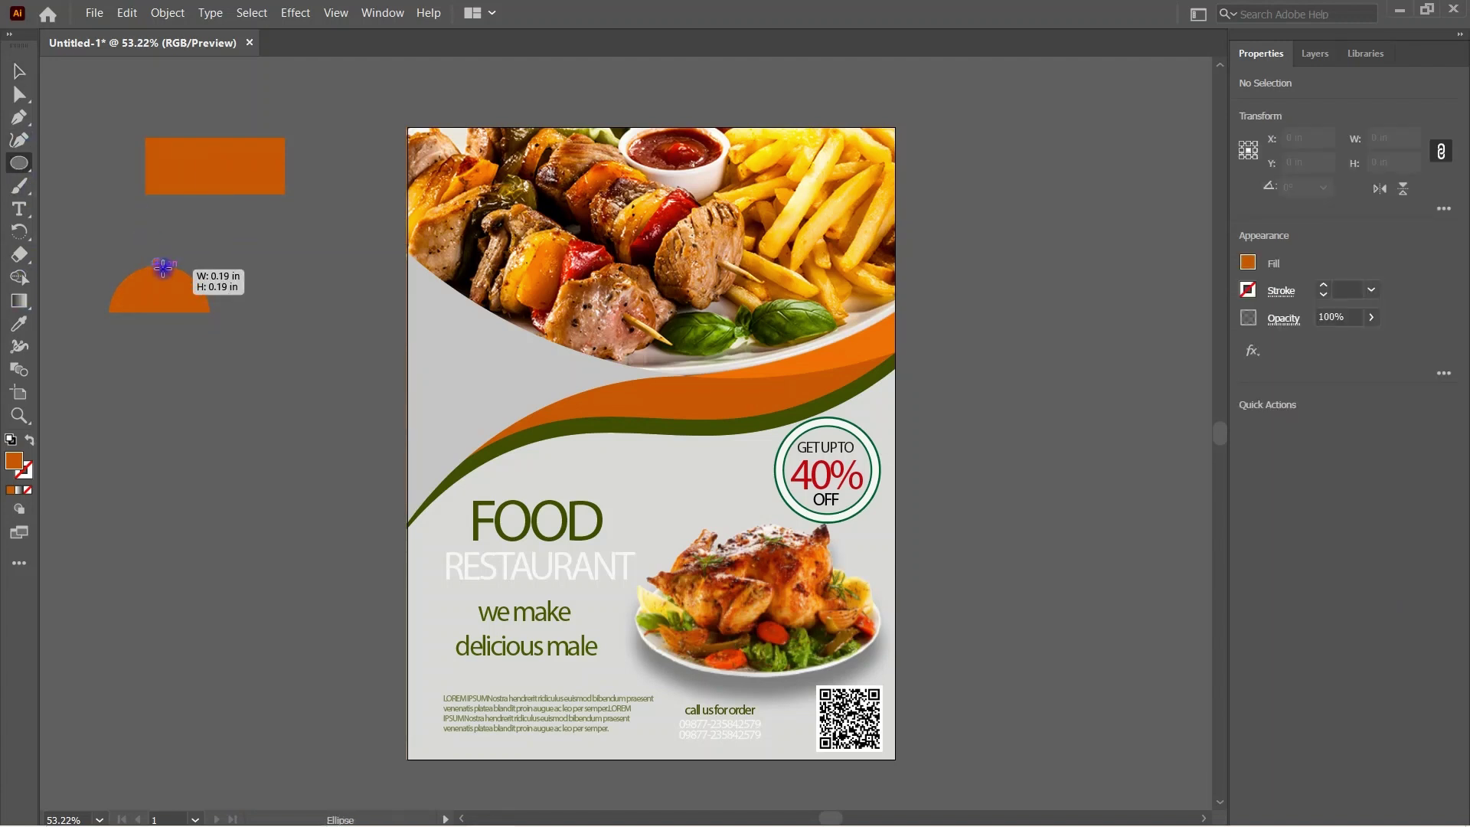
key("v")
left_click(130, 229)
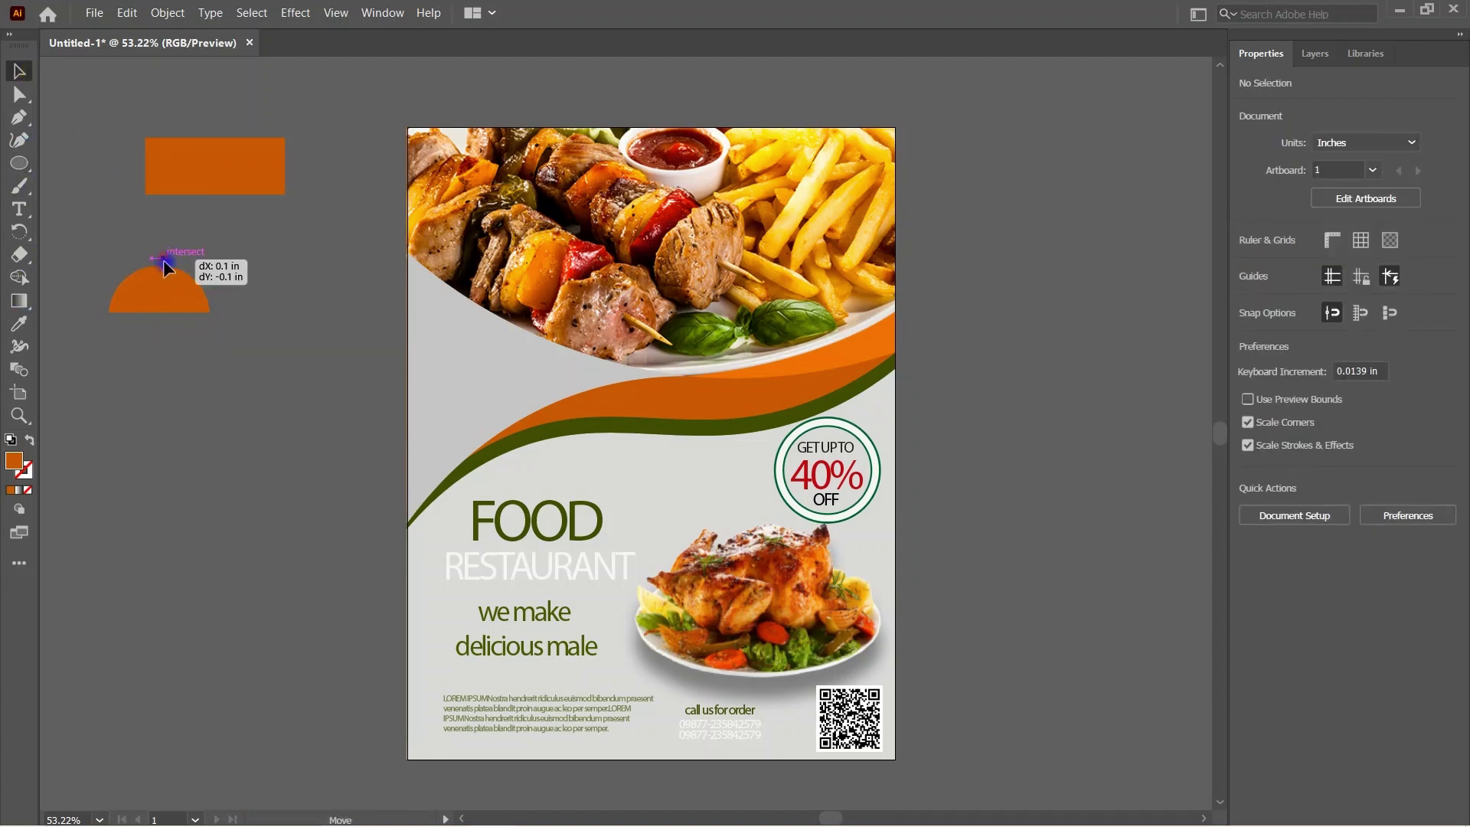
left_click_drag(165, 266, 214, 311)
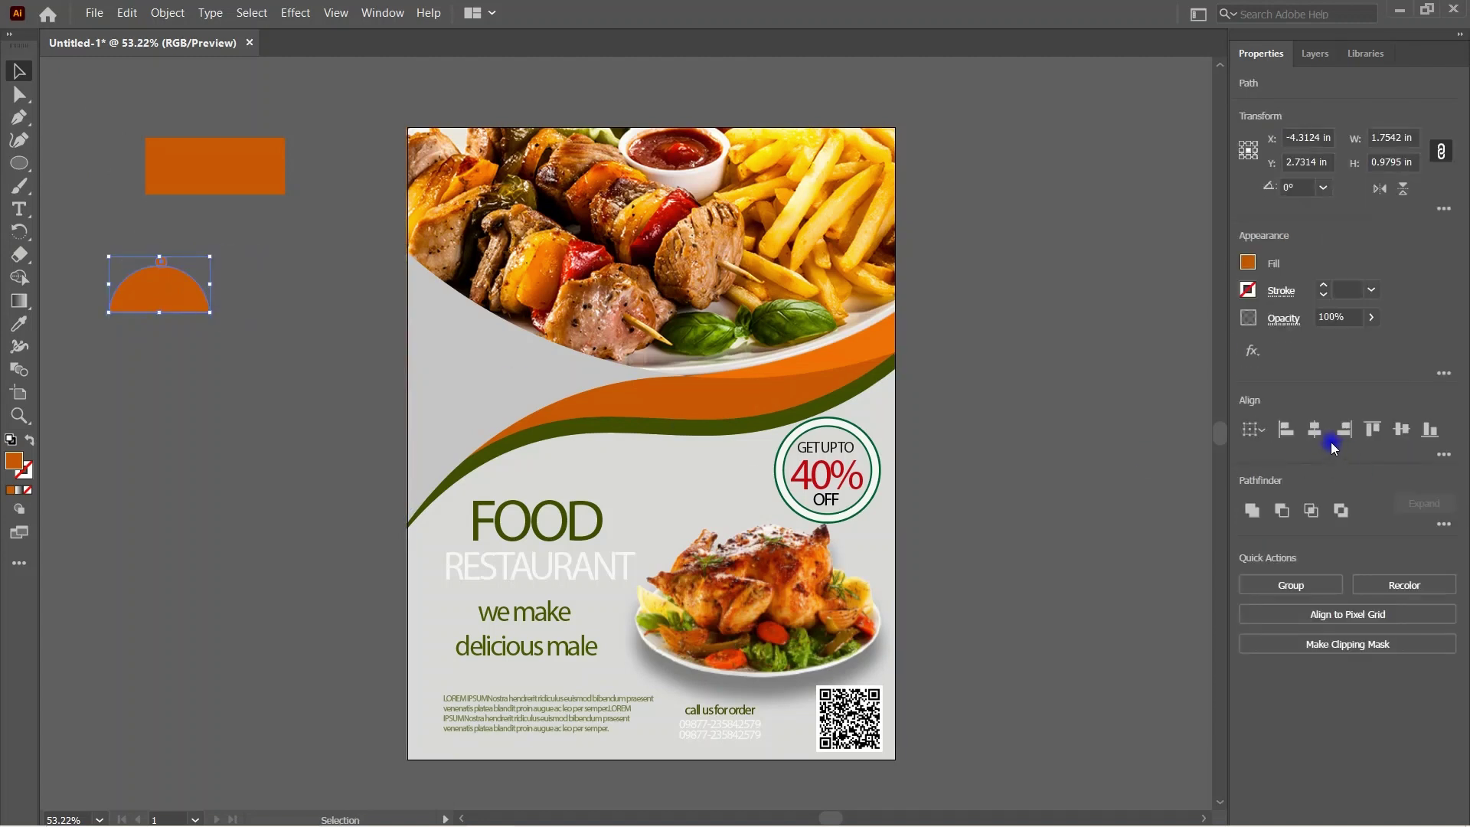
left_click(1317, 431)
left_click(287, 314)
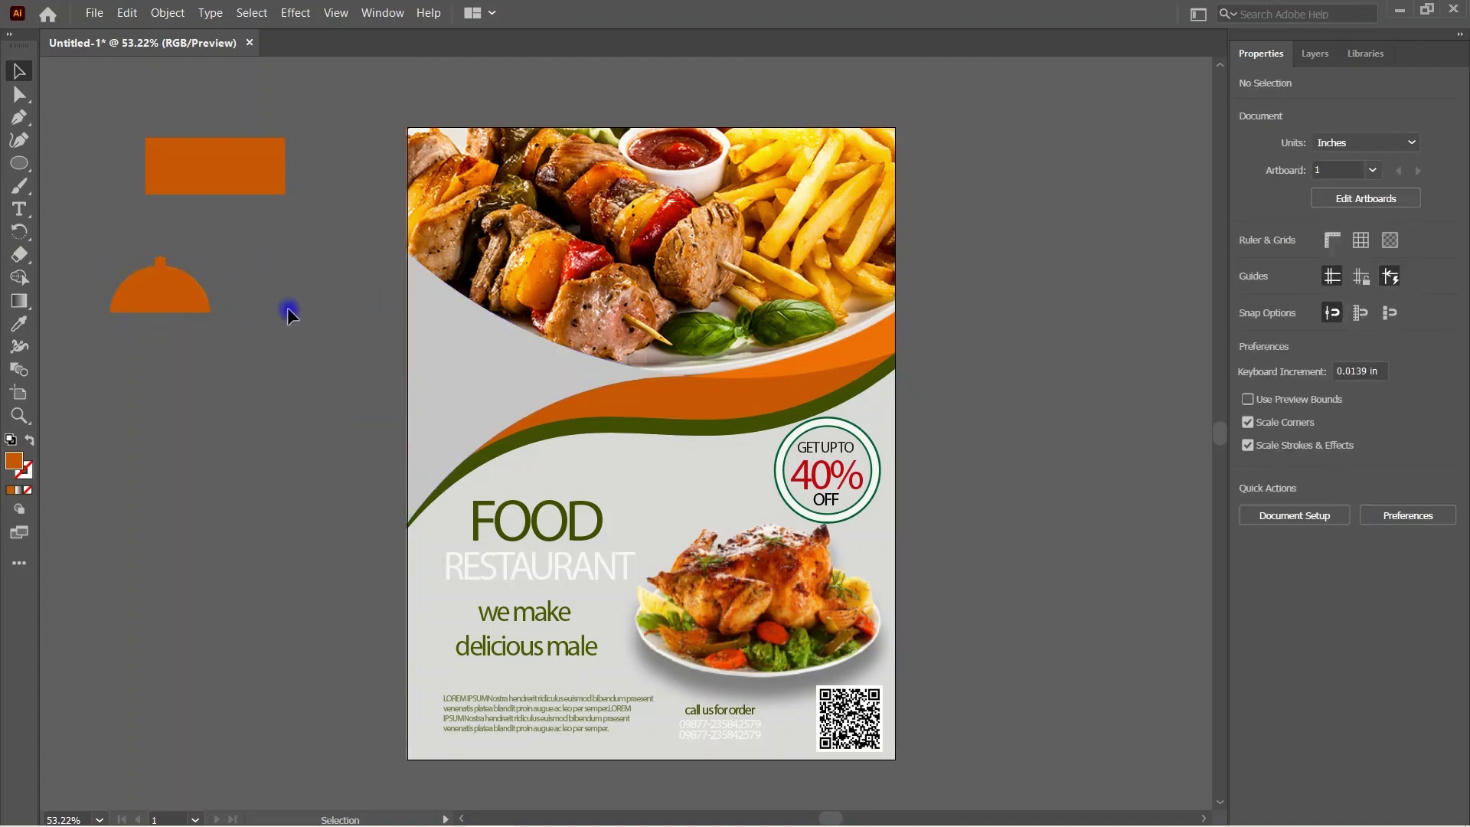
mouse_move(210, 287)
left_mouse_down()
mouse_move(218, 311)
mouse_move(154, 276)
left_mouse_up()
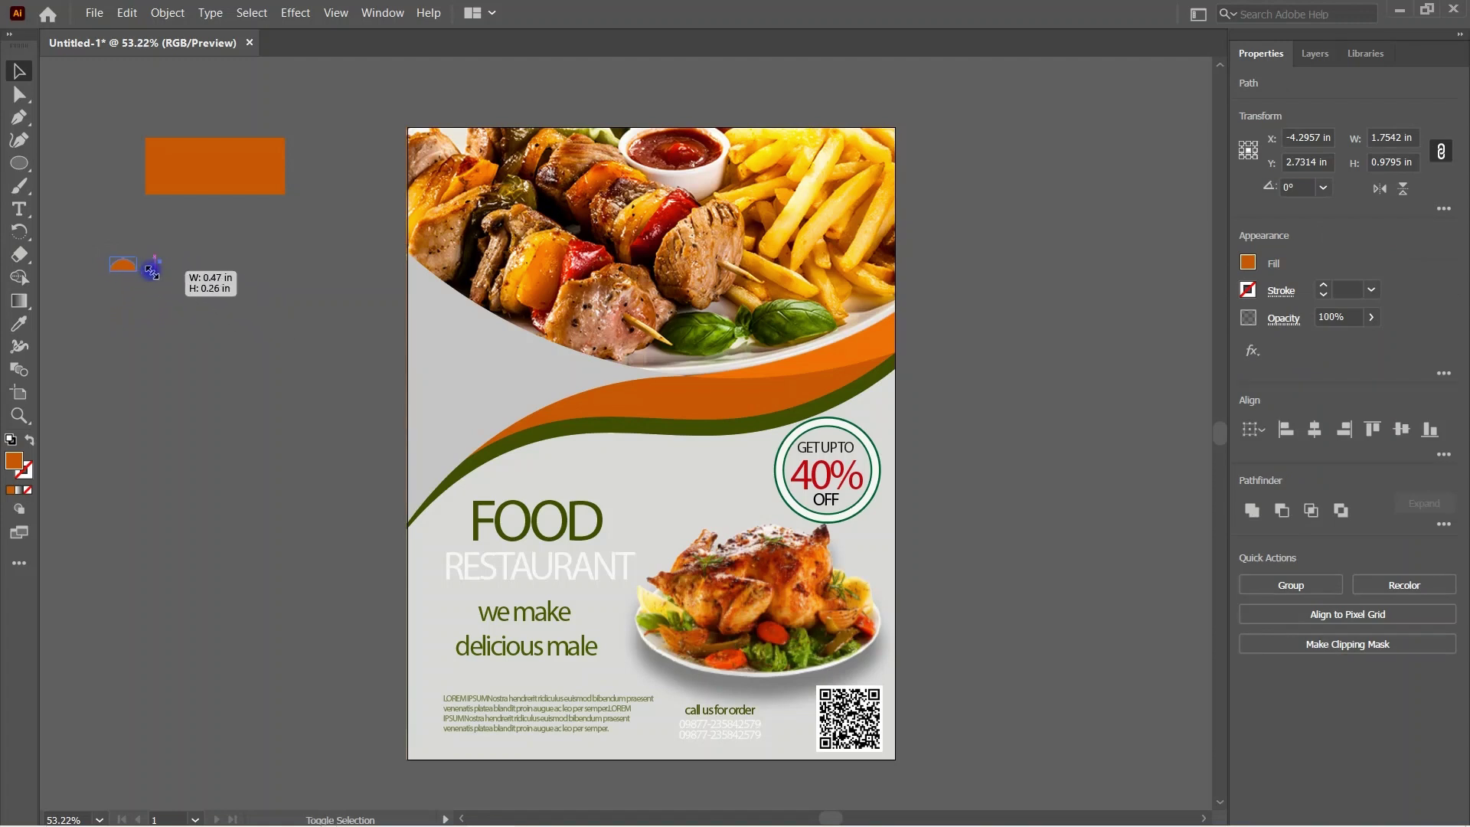
left_click(251, 323)
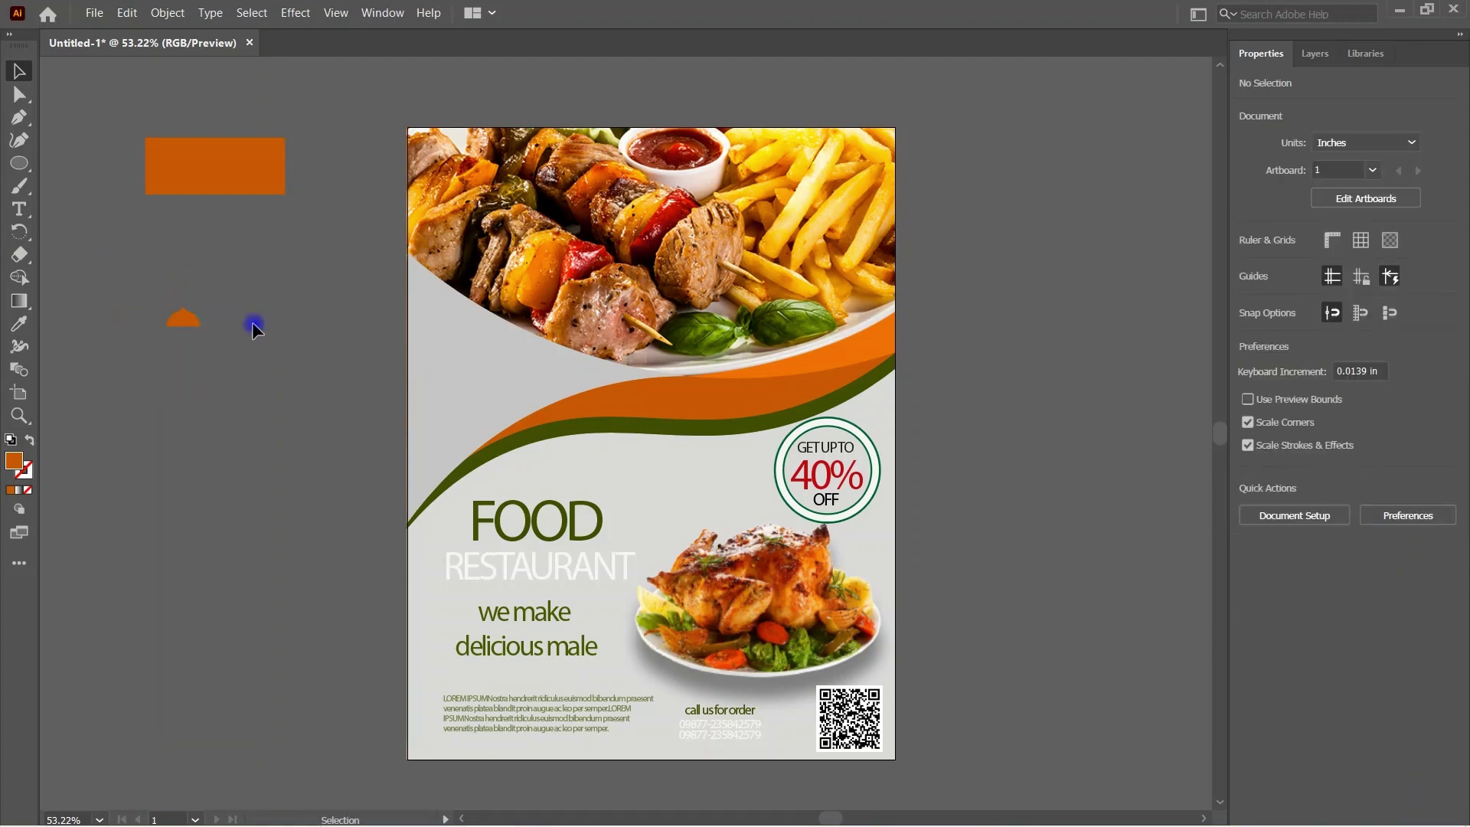
Step: Draw a flat base ellipse under the dome and fill it light grey
right_click(36, 168)
left_click(115, 184)
left_click_drag(186, 337, 207, 334)
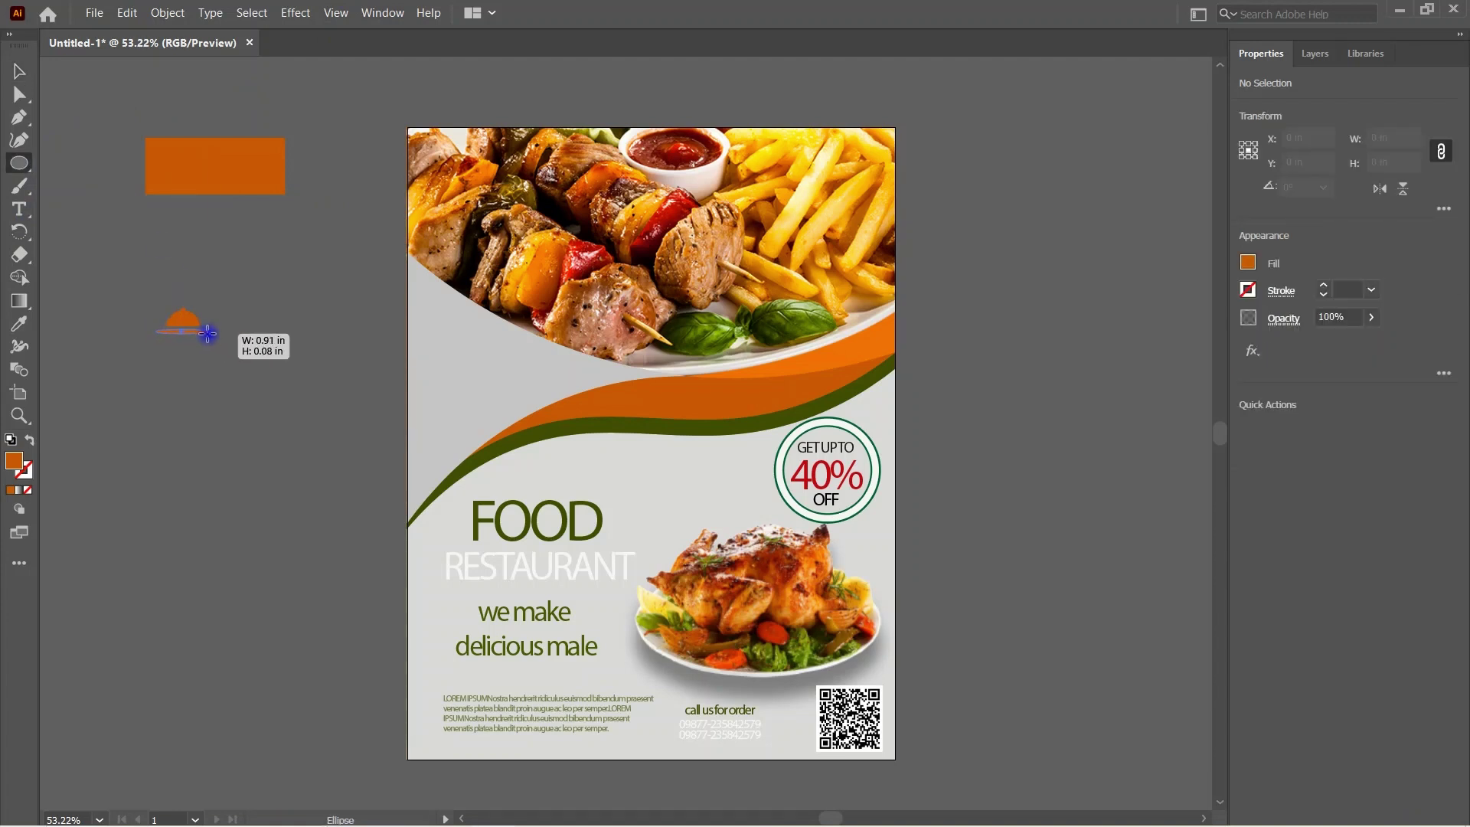
left_click(19, 71)
left_click(256, 415)
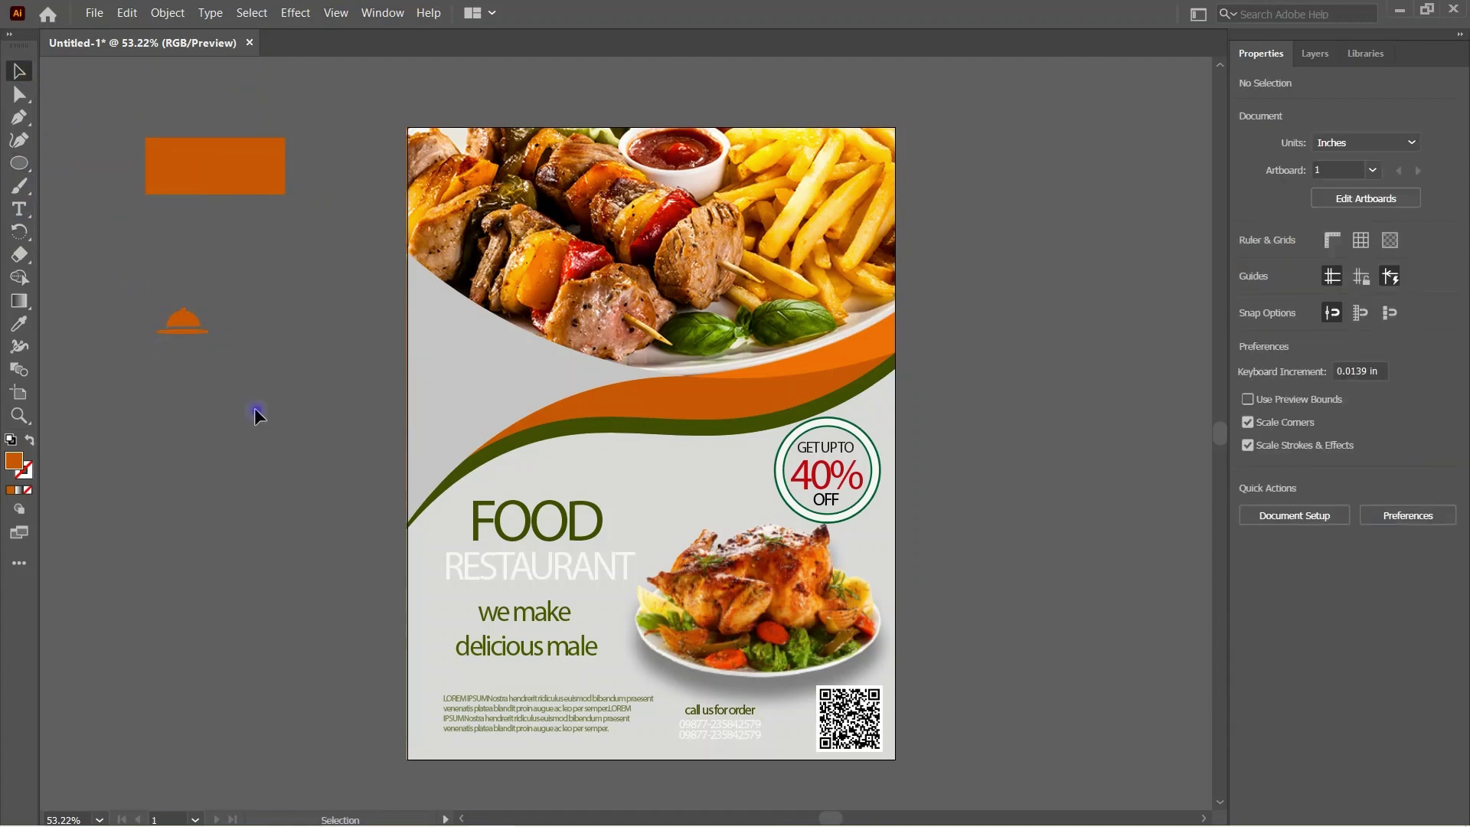
left_click(205, 330)
left_click(1248, 263)
left_click(1166, 372)
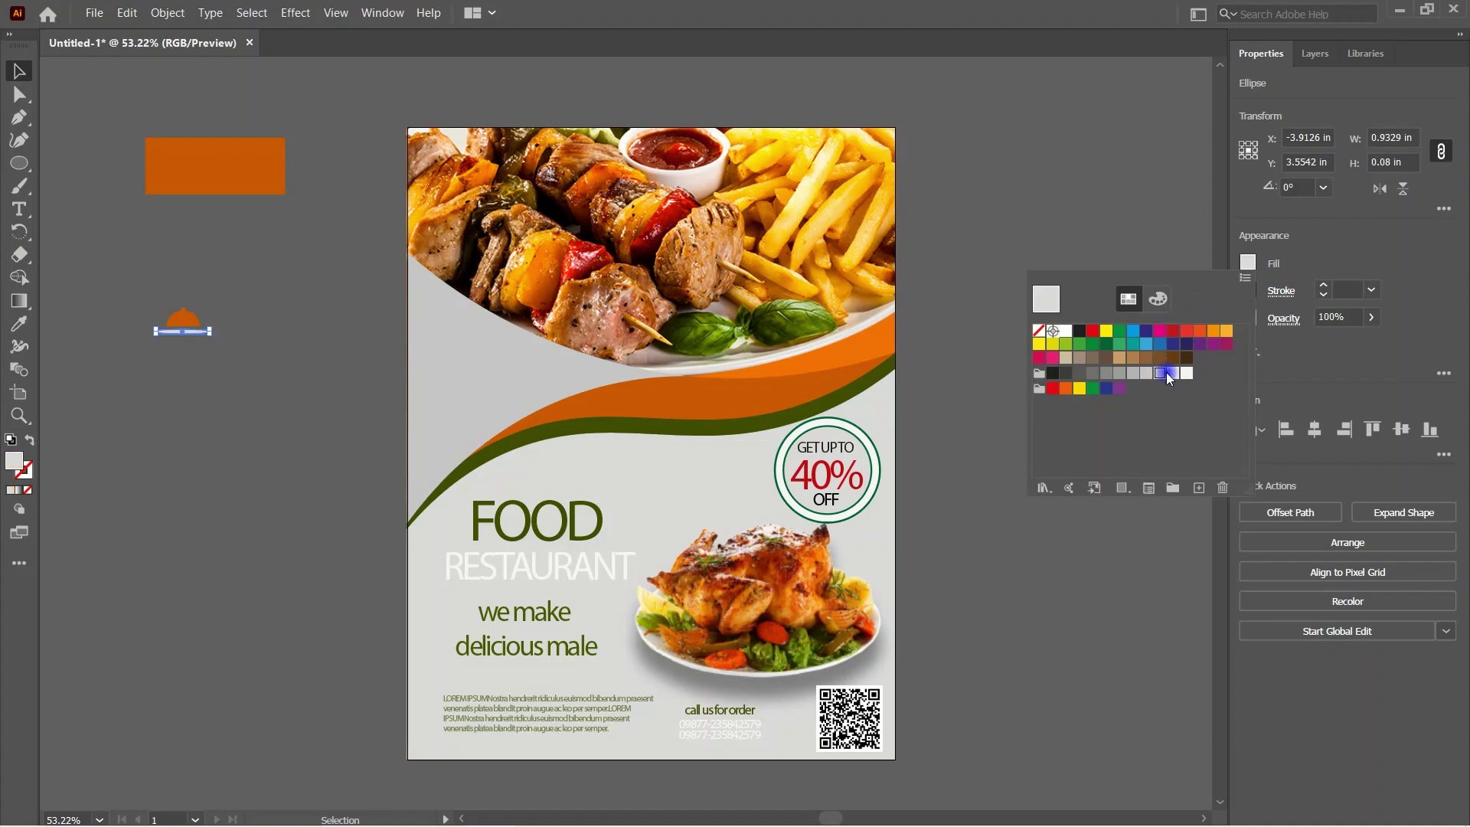
left_click(300, 347)
left_click(231, 405)
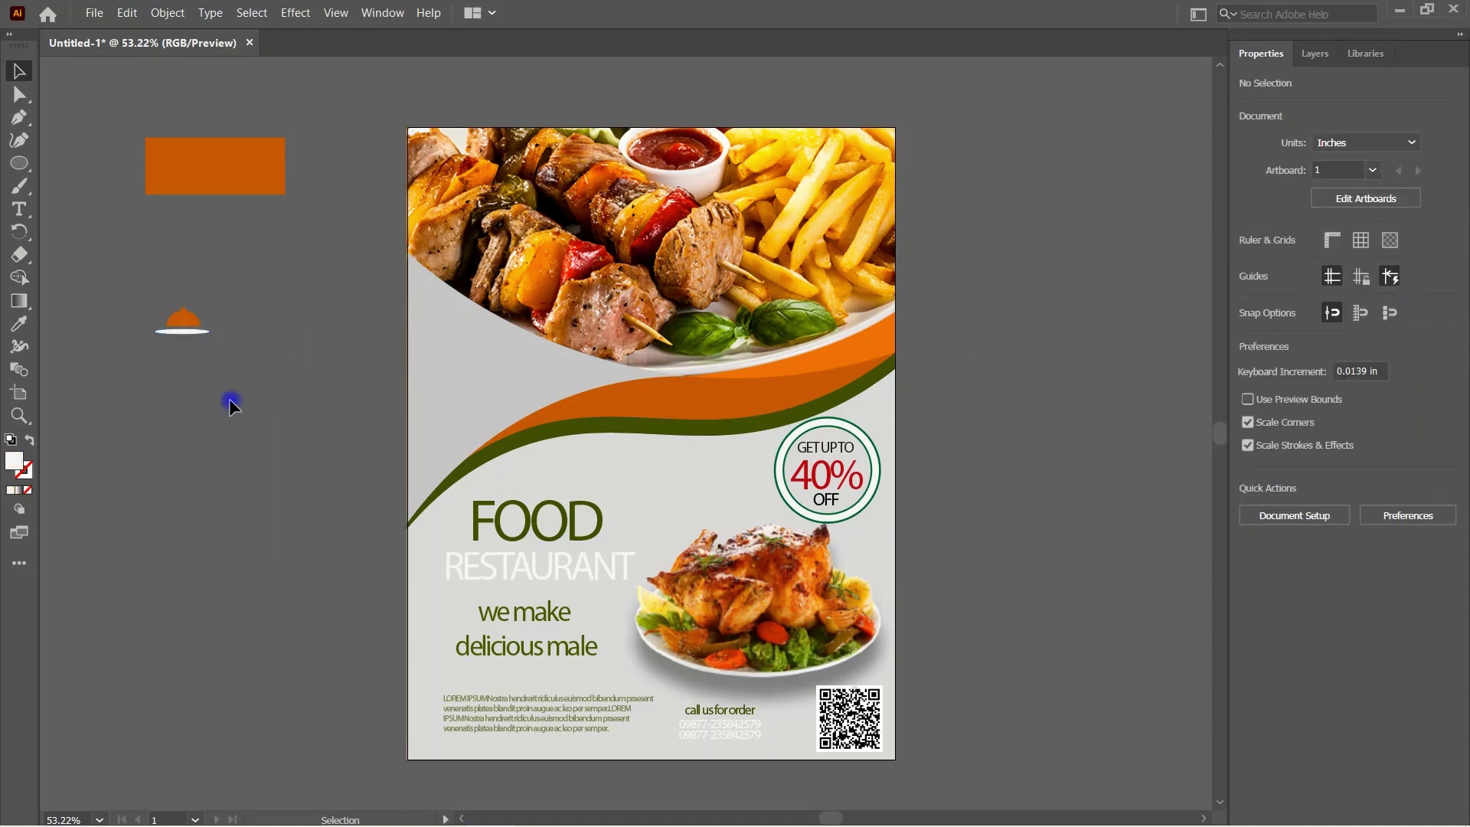
Step: Group the dome lid with its base and make the group light grey
left_click(177, 323)
left_click(201, 330, "shift")
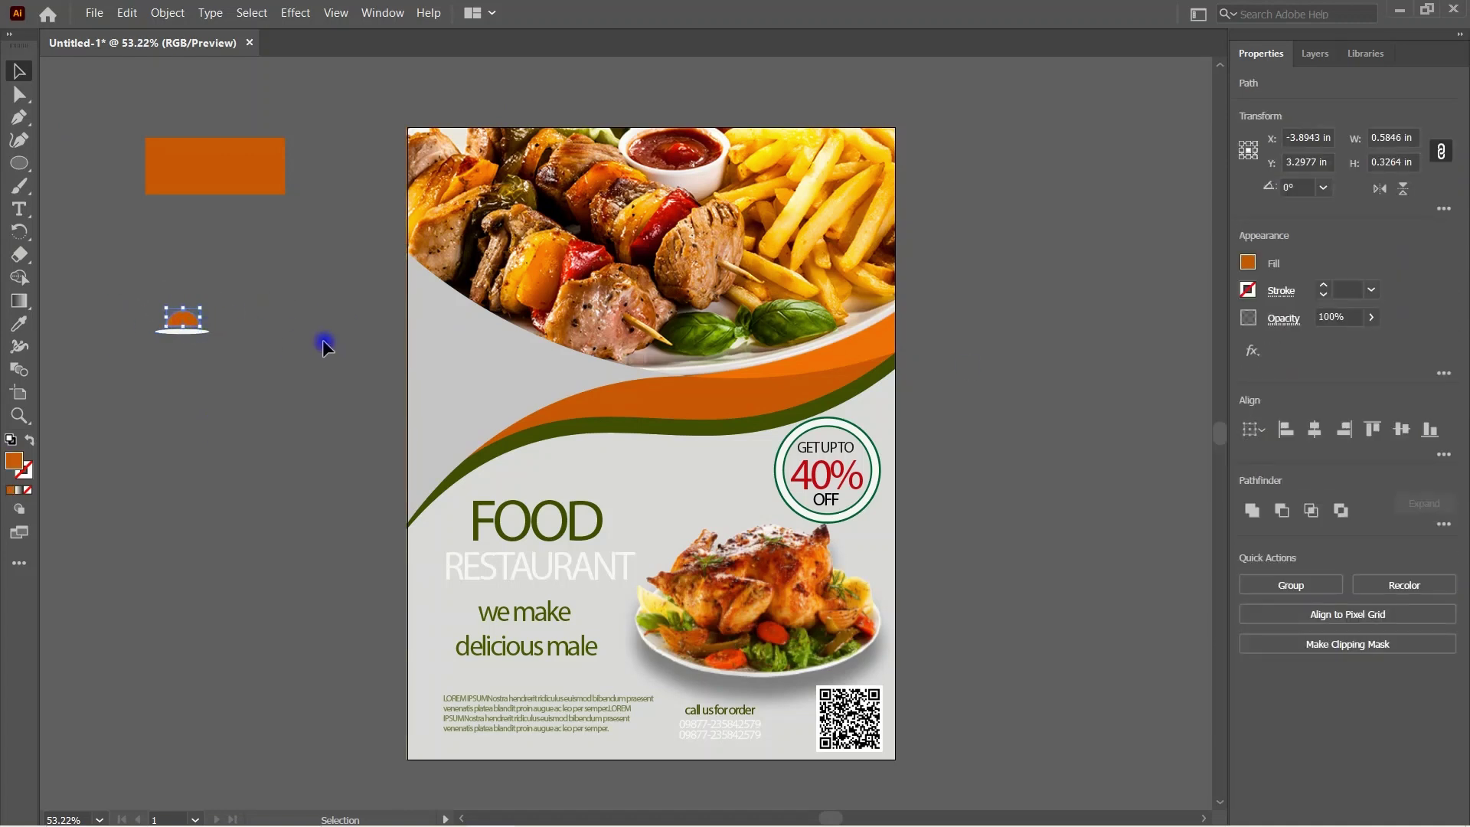
key("ctrl+g")
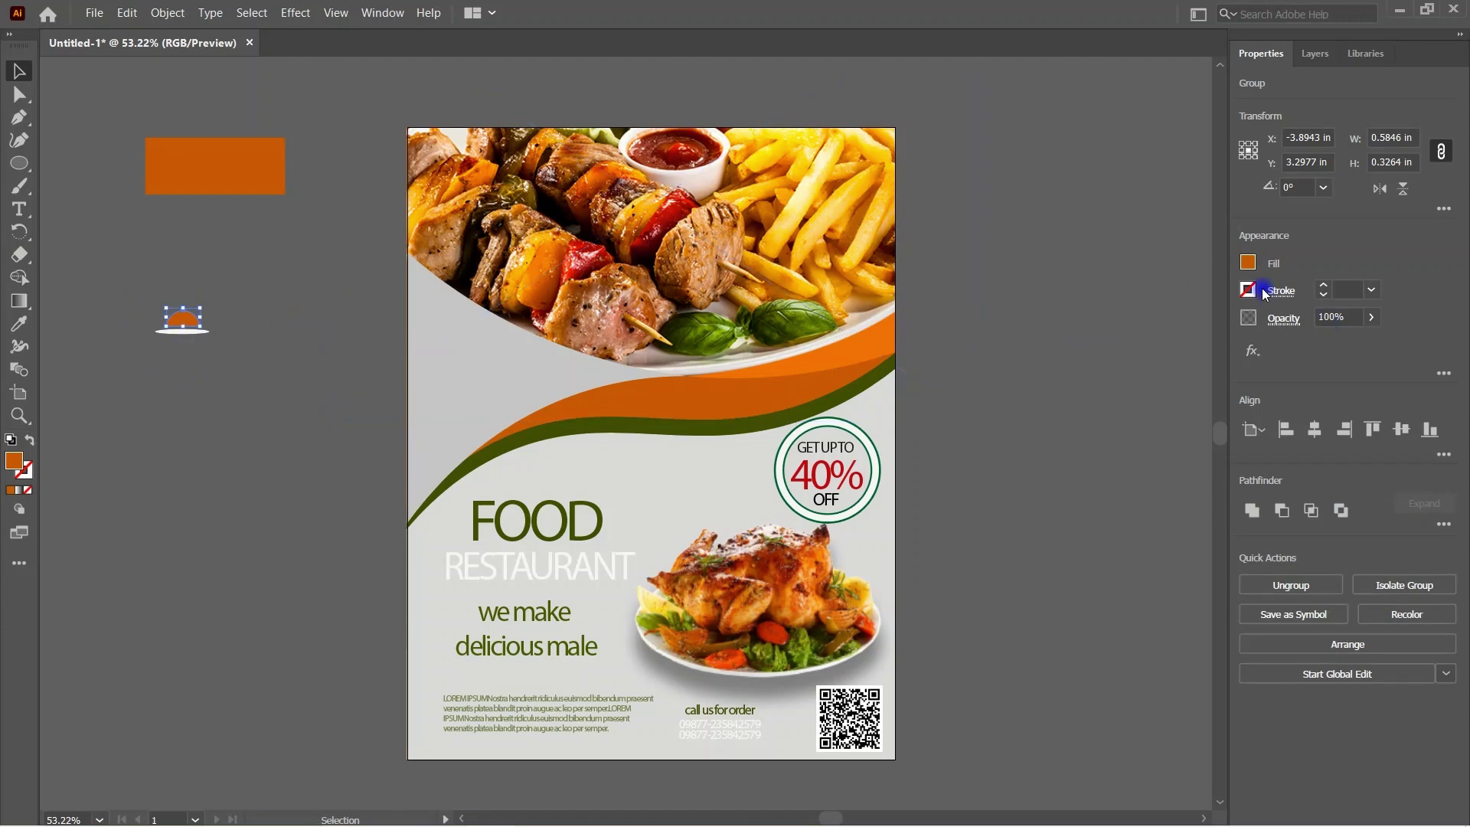
left_click(1248, 289)
left_click(1169, 374)
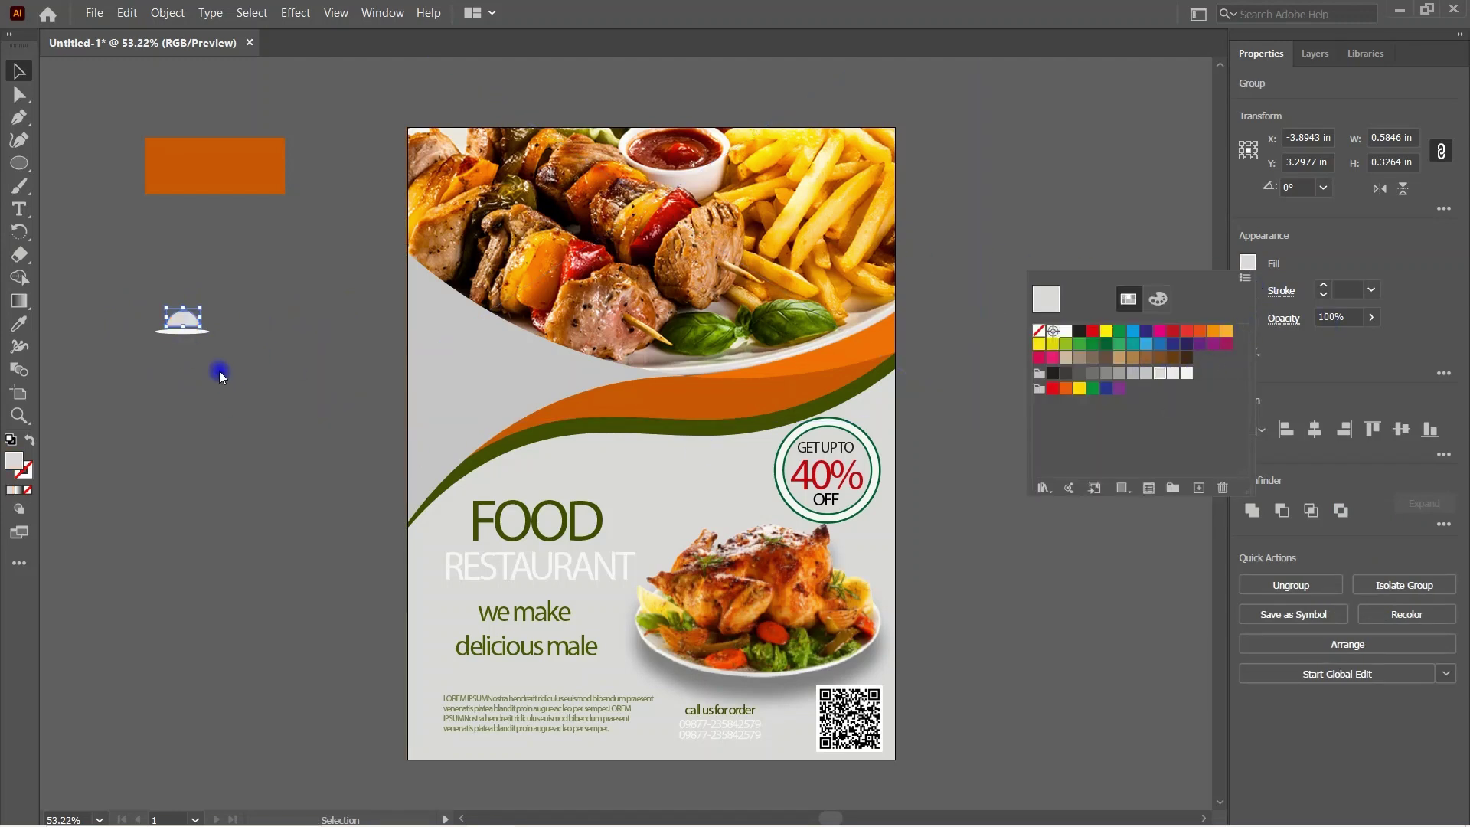
left_click(1388, 385)
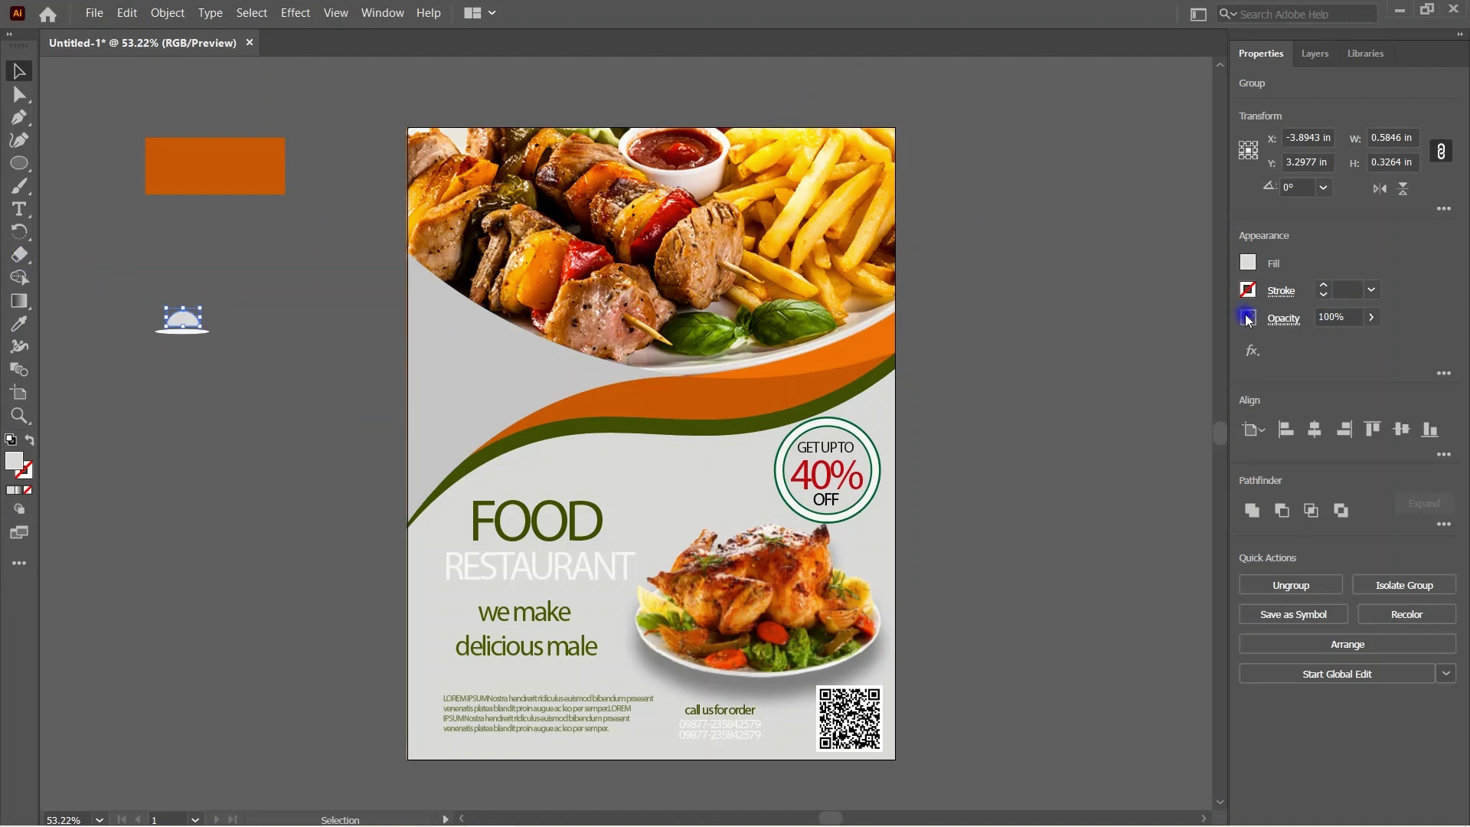
Step: Try a lighter grey, then eyedrop the wave band's colour onto the dome icon
left_click(1248, 264)
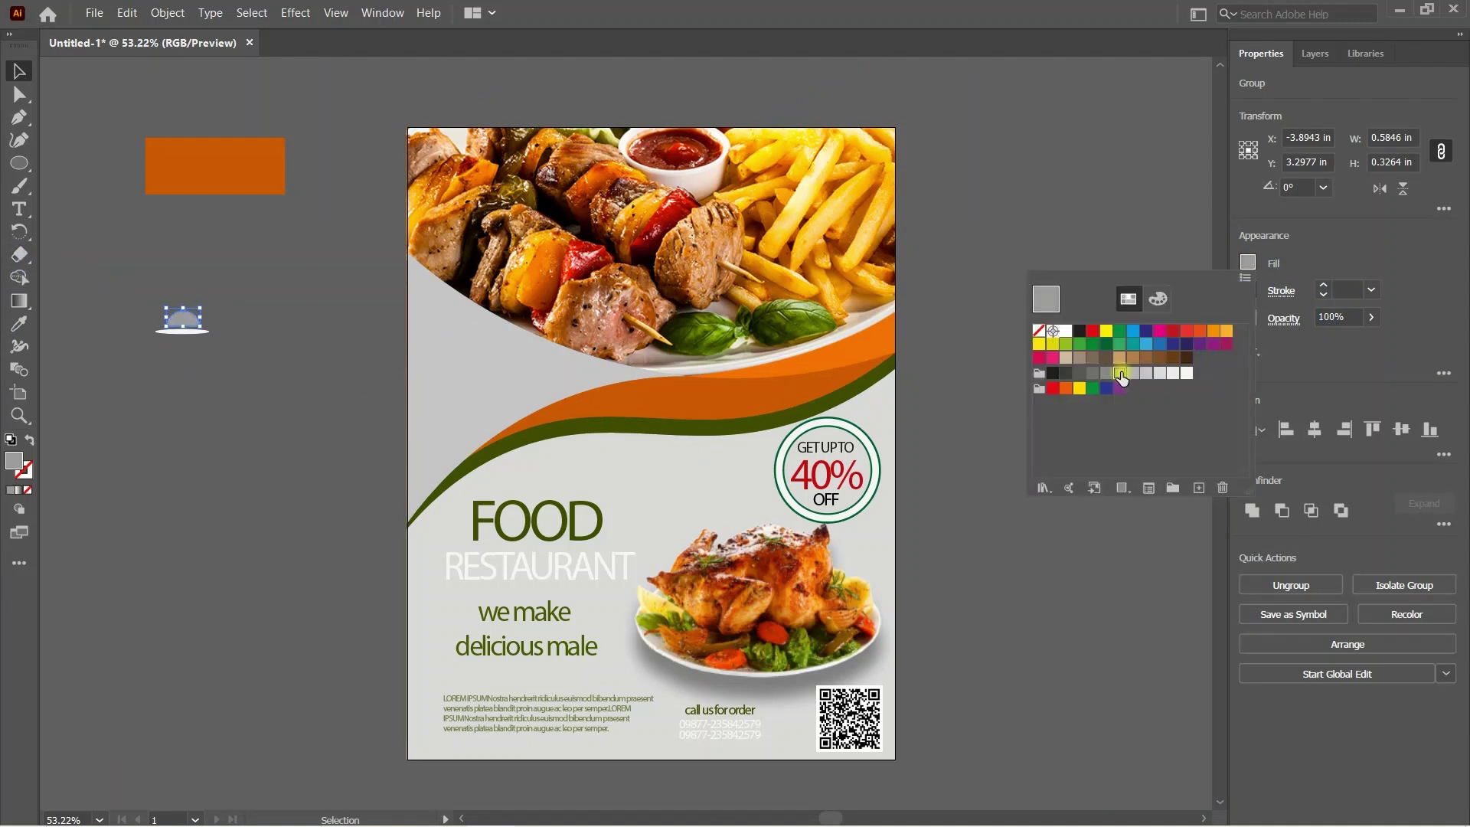
left_click(1143, 375)
left_click(192, 375)
left_click(161, 337)
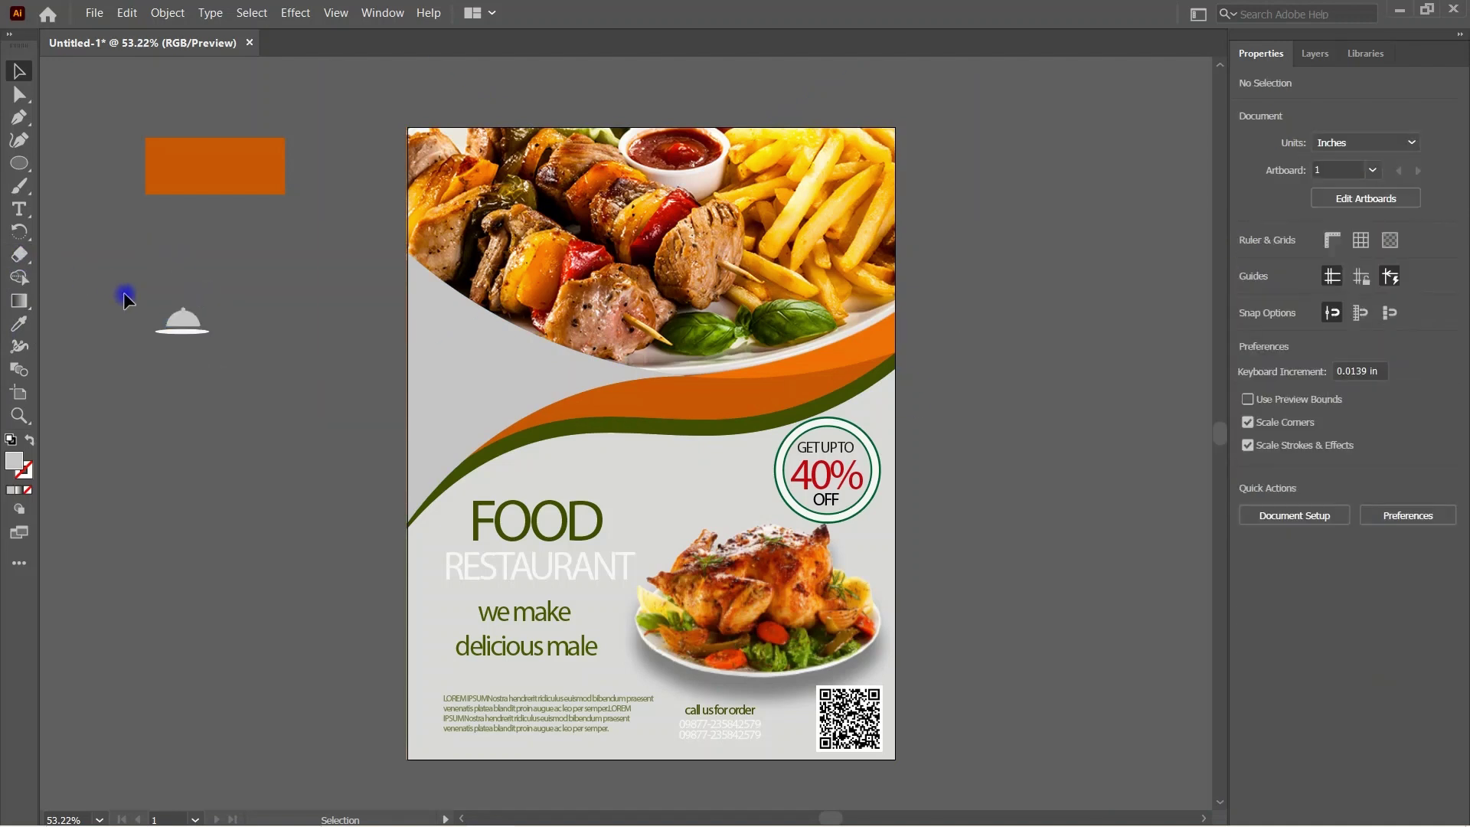
left_click(182, 319)
left_click(184, 317)
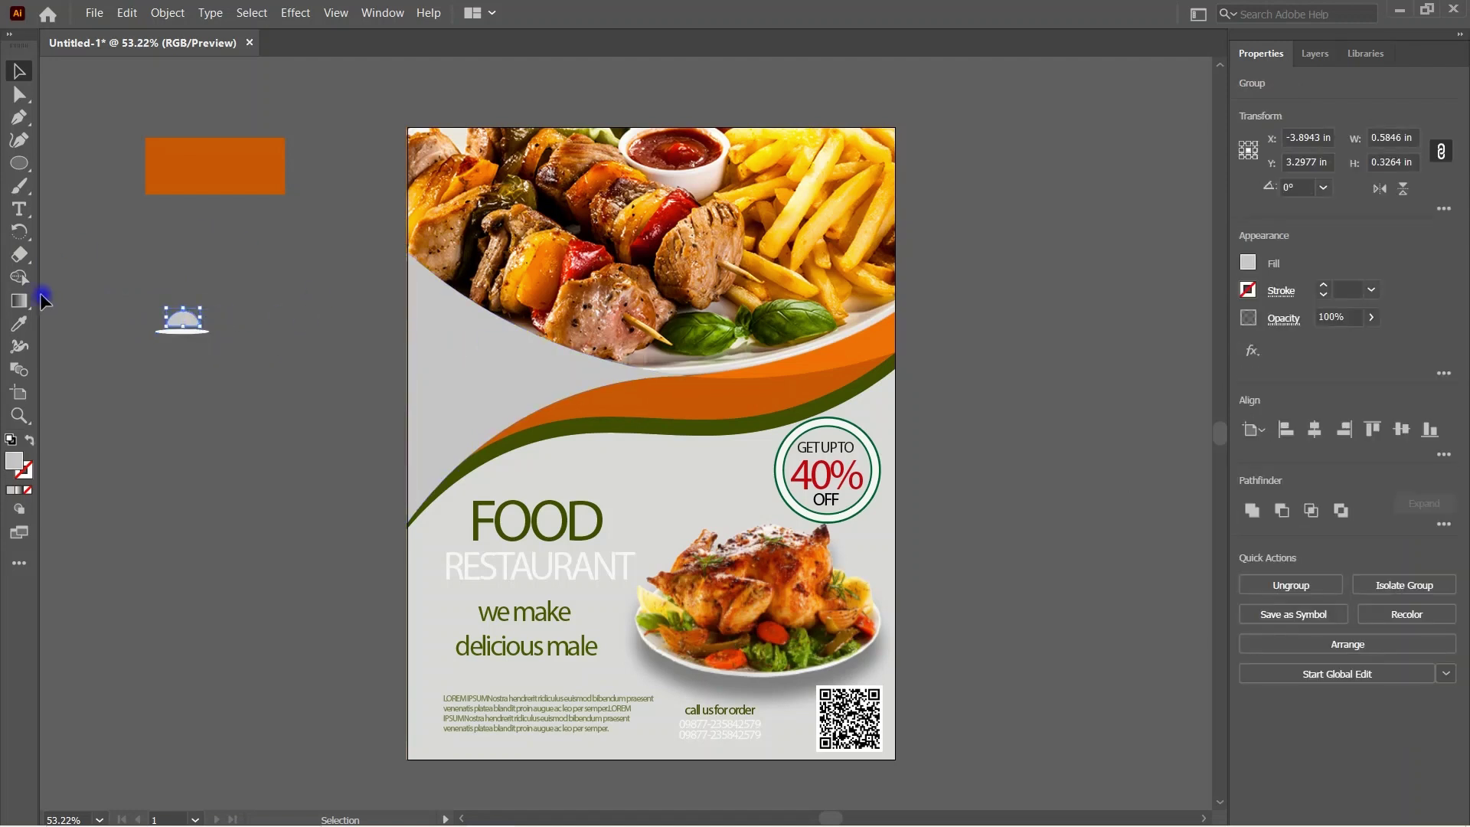
left_click(19, 324)
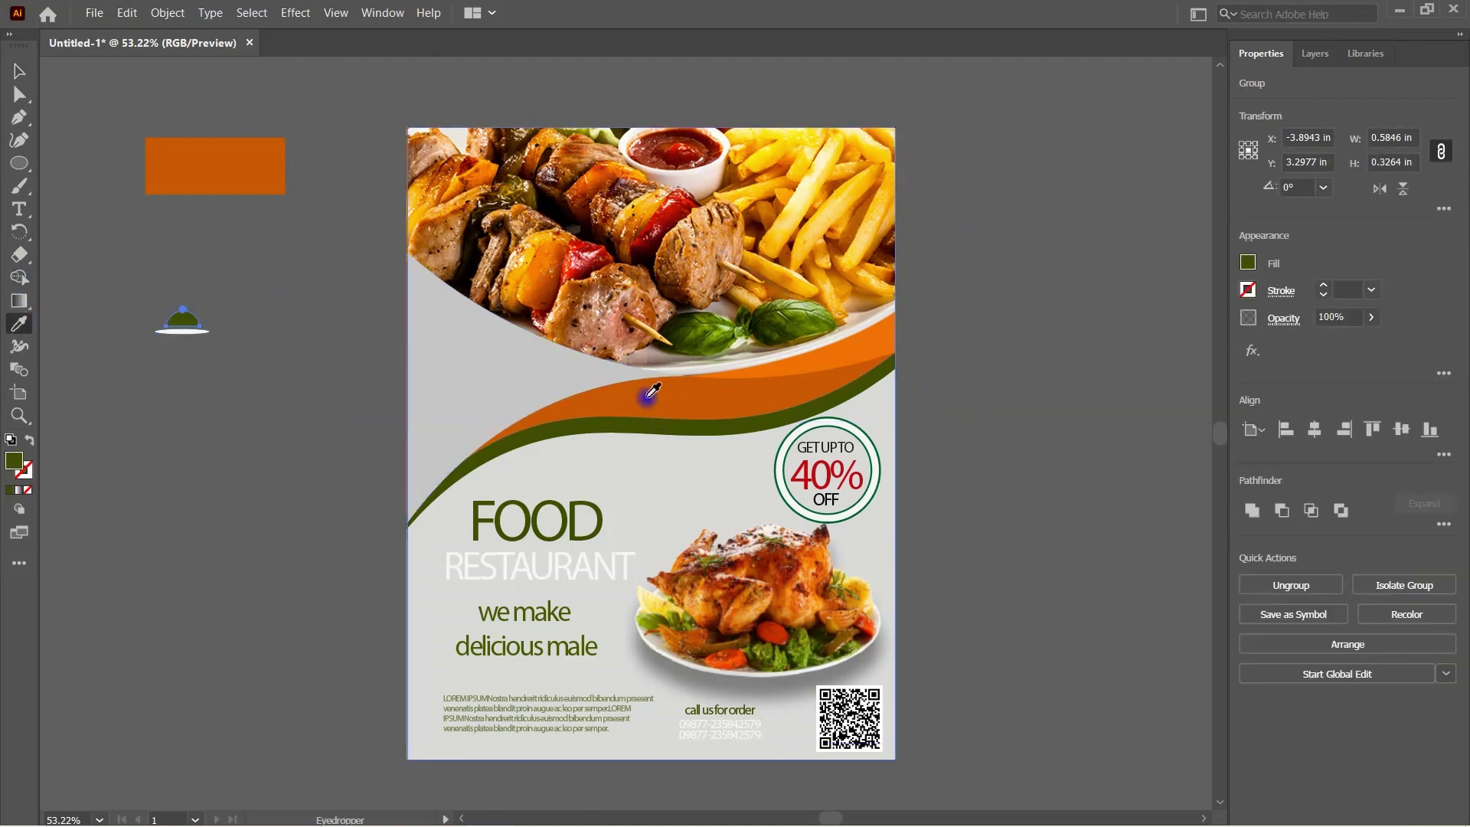
left_click(647, 398)
Step: Centre the dome over its base line and group the icon pieces
key("v")
left_click(105, 298)
left_click_drag(105, 297, 228, 334)
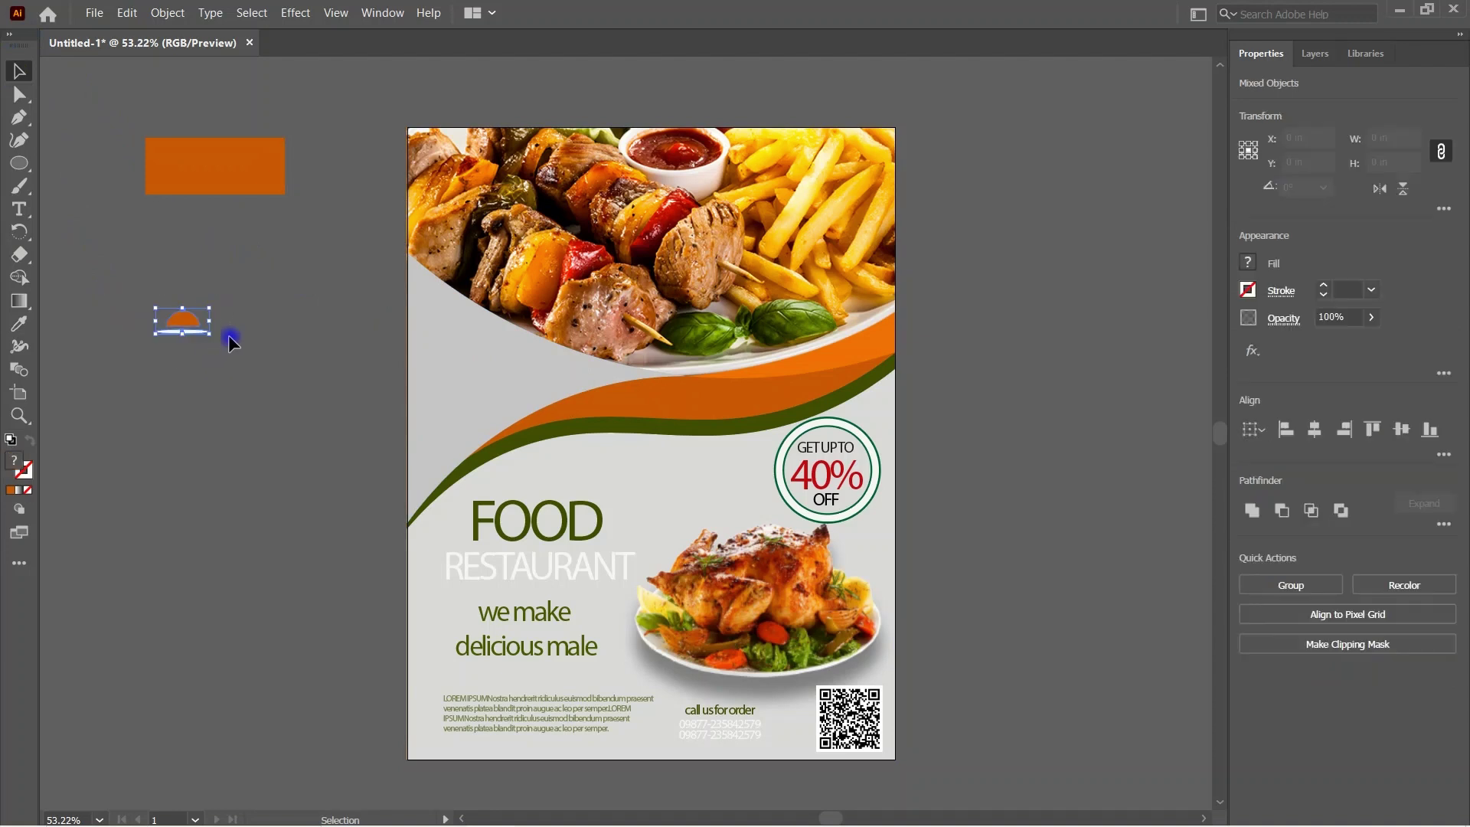
left_click(1325, 433)
key("ctrl+g")
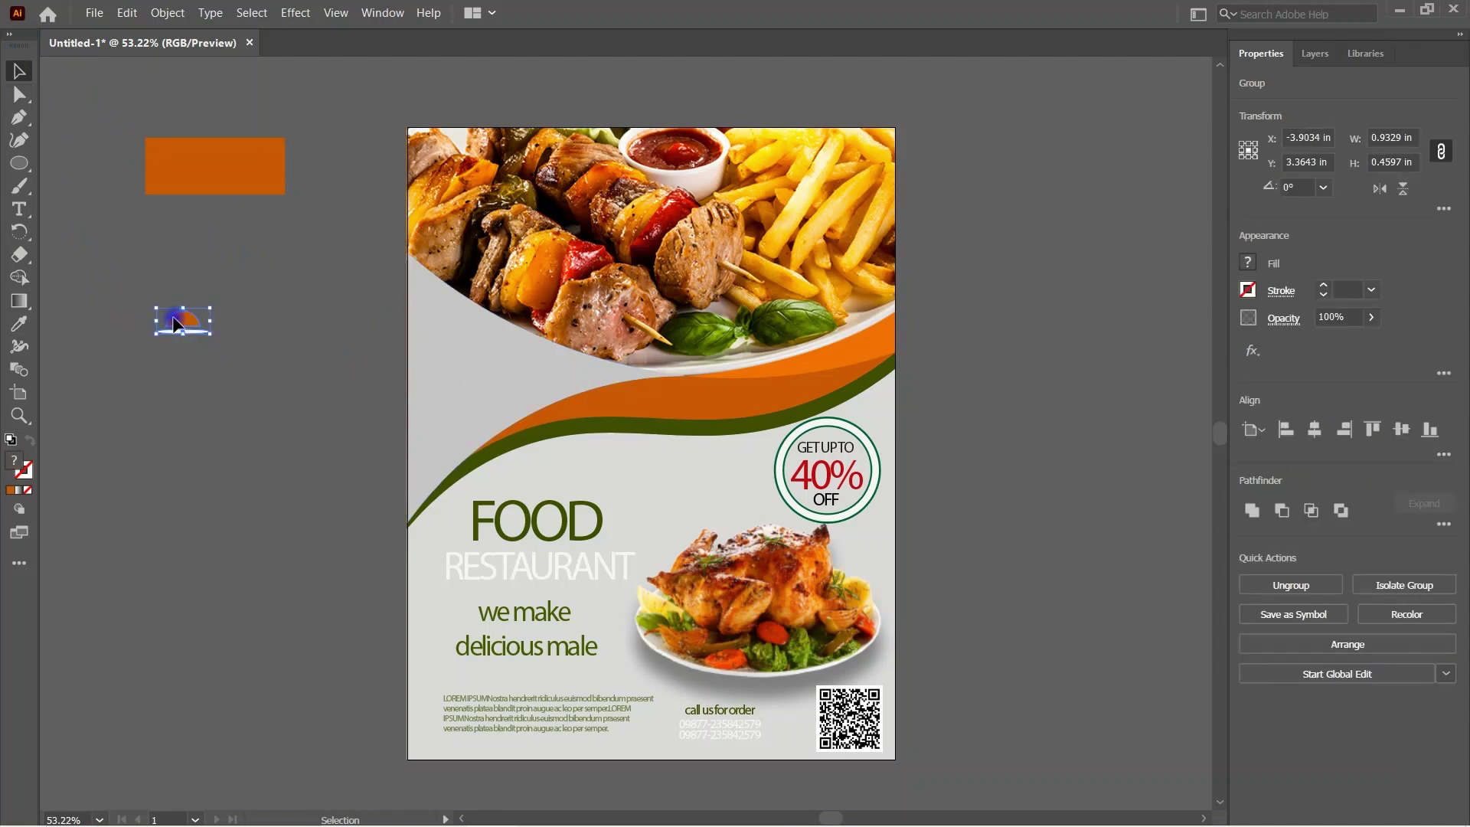
Step: Place the dome icon just above FOOD and nudge the tagline up slightly
left_click_drag(173, 326, 532, 476)
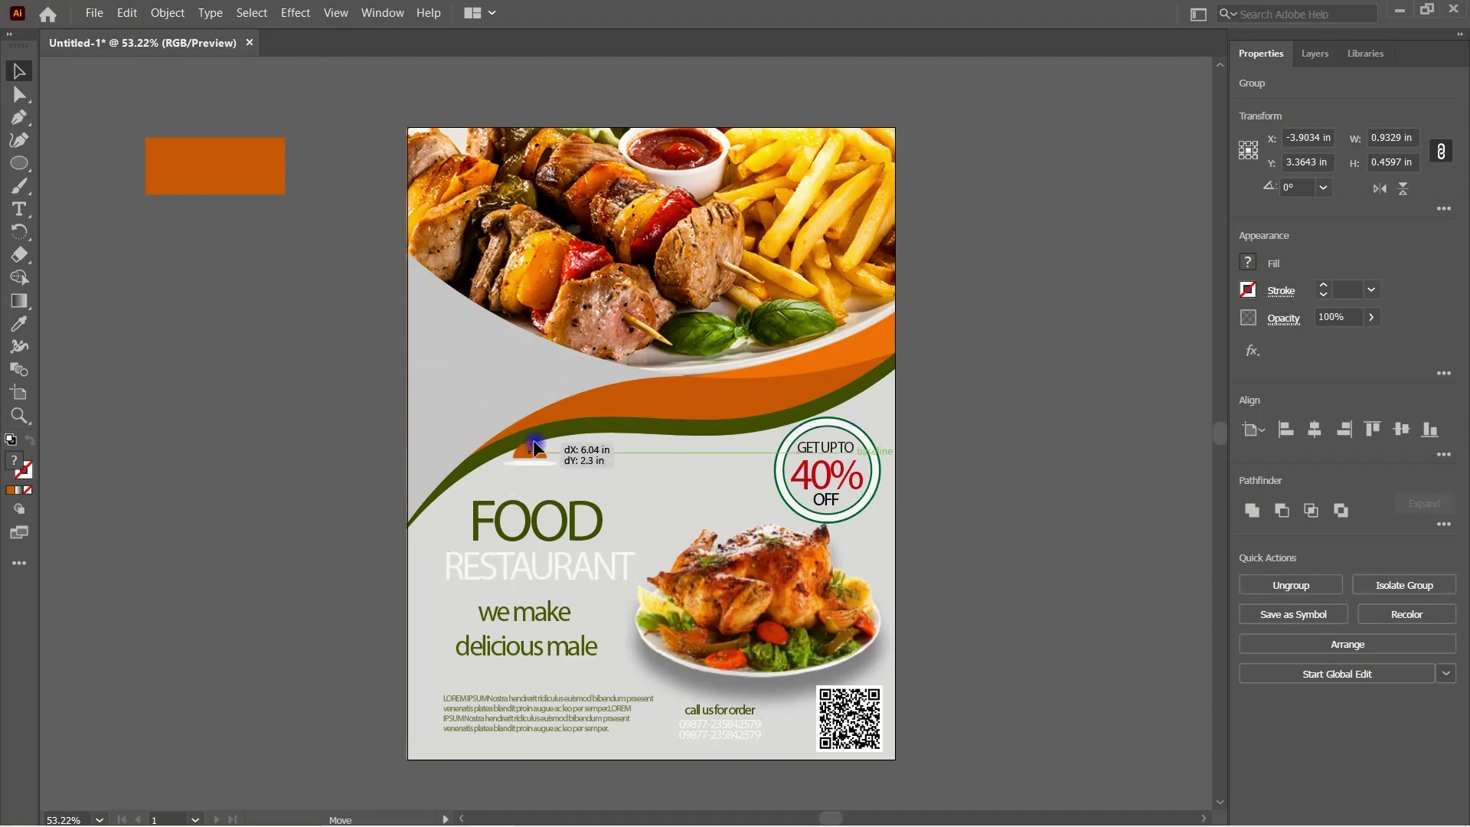
left_click_drag(537, 469, 535, 469)
left_click(257, 551)
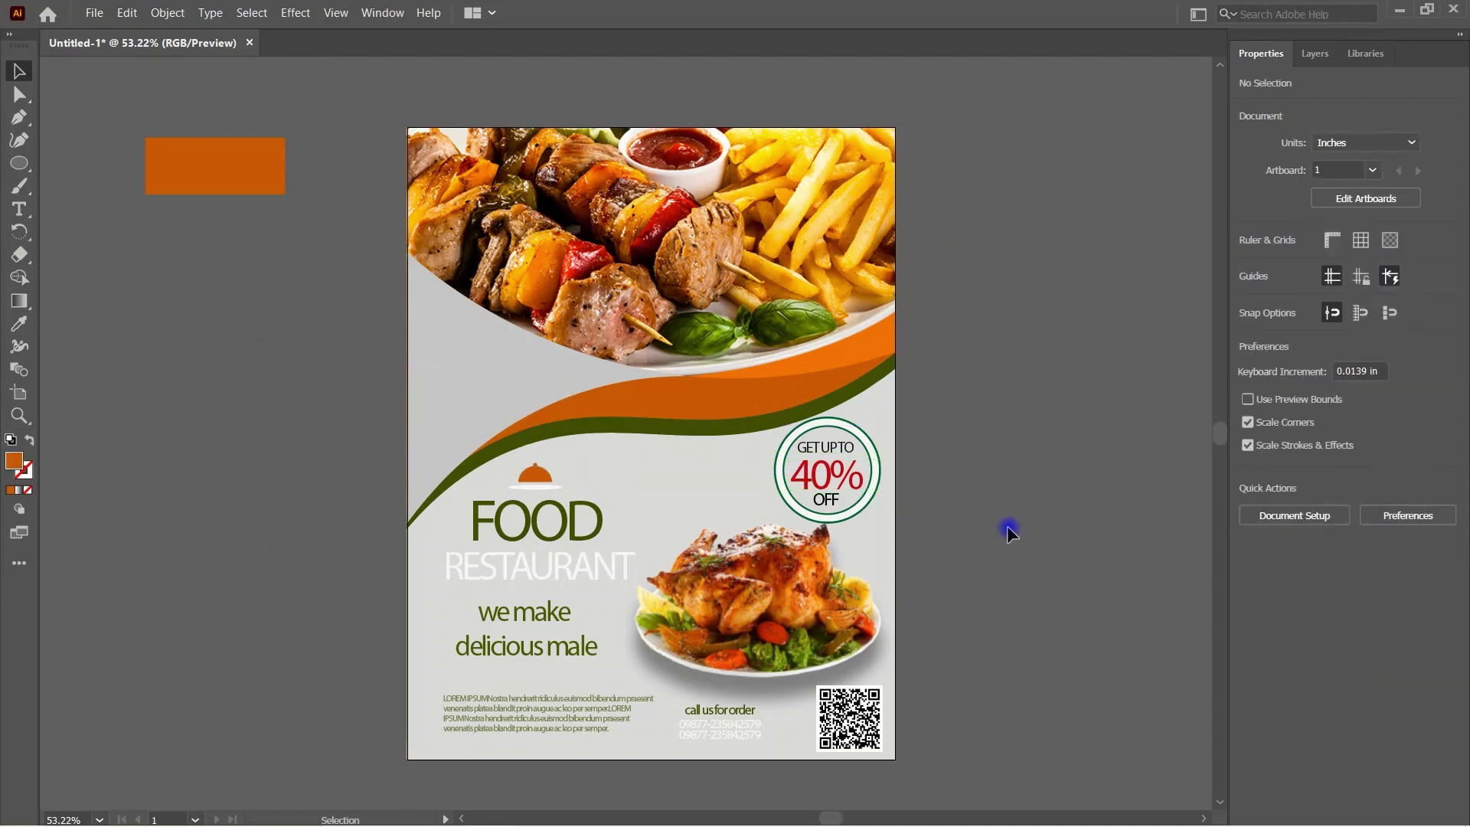
left_click(542, 478)
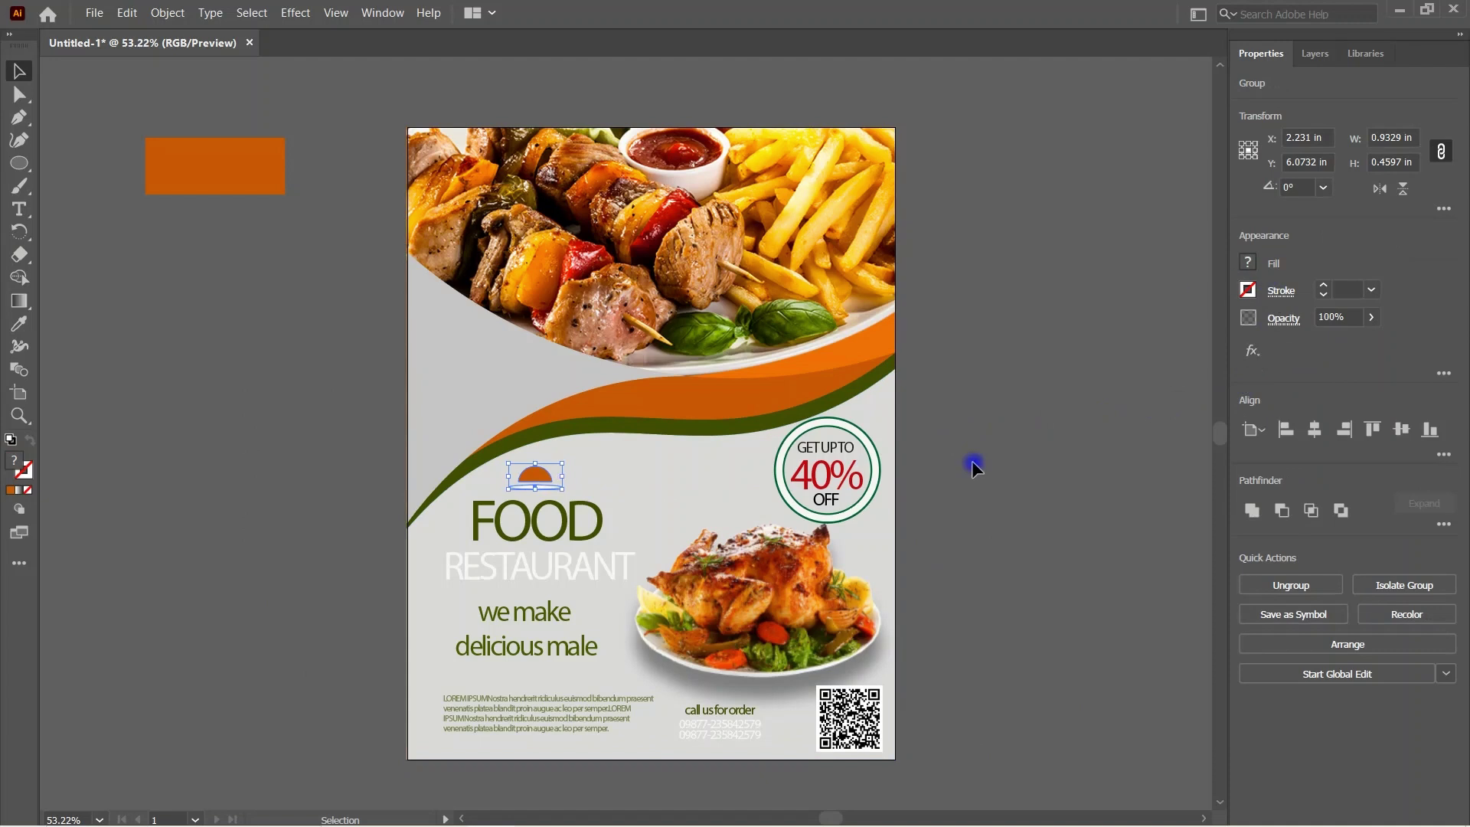
left_click(1141, 471)
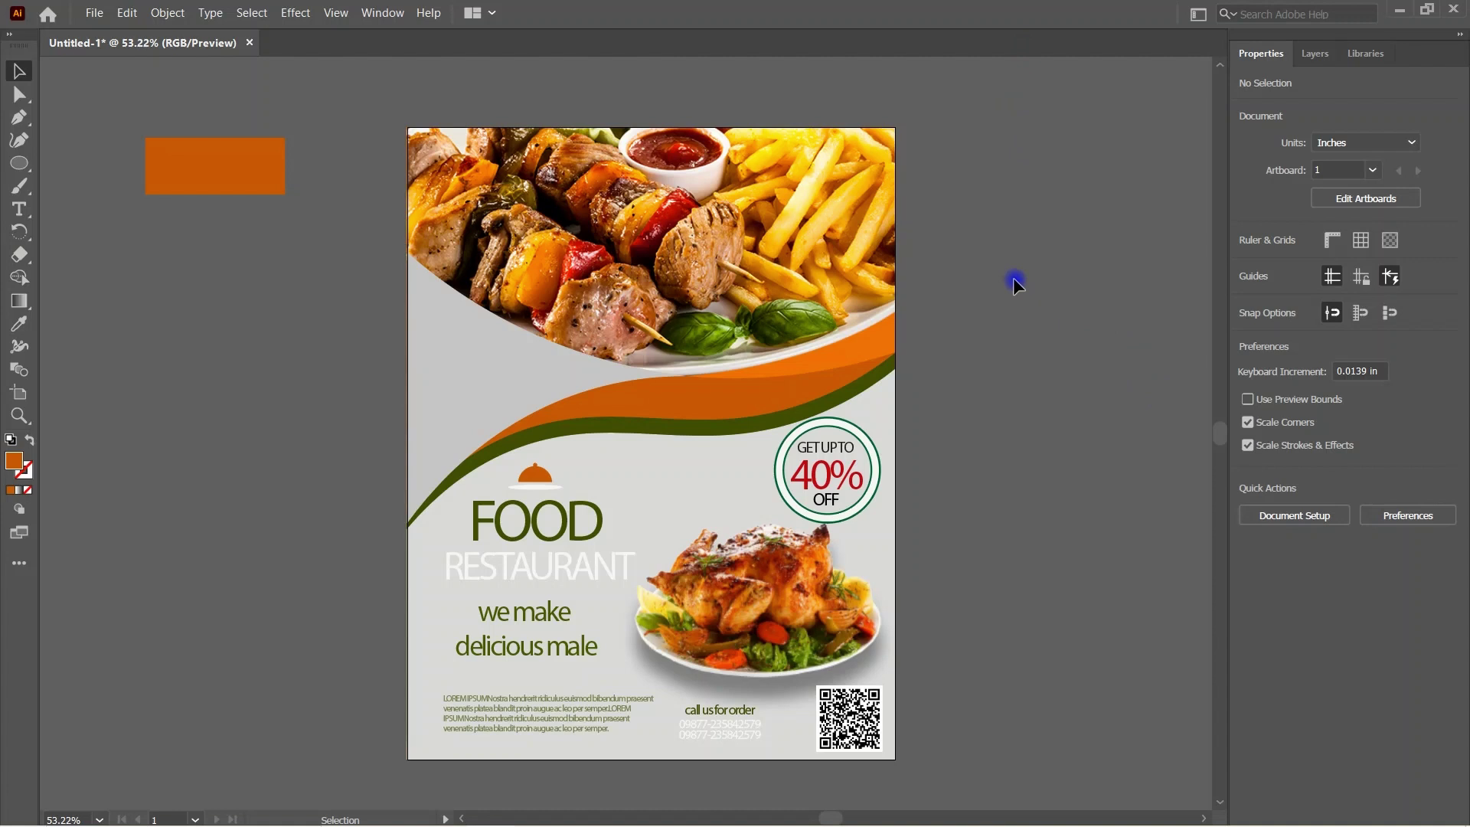
left_click_drag(548, 611, 549, 605)
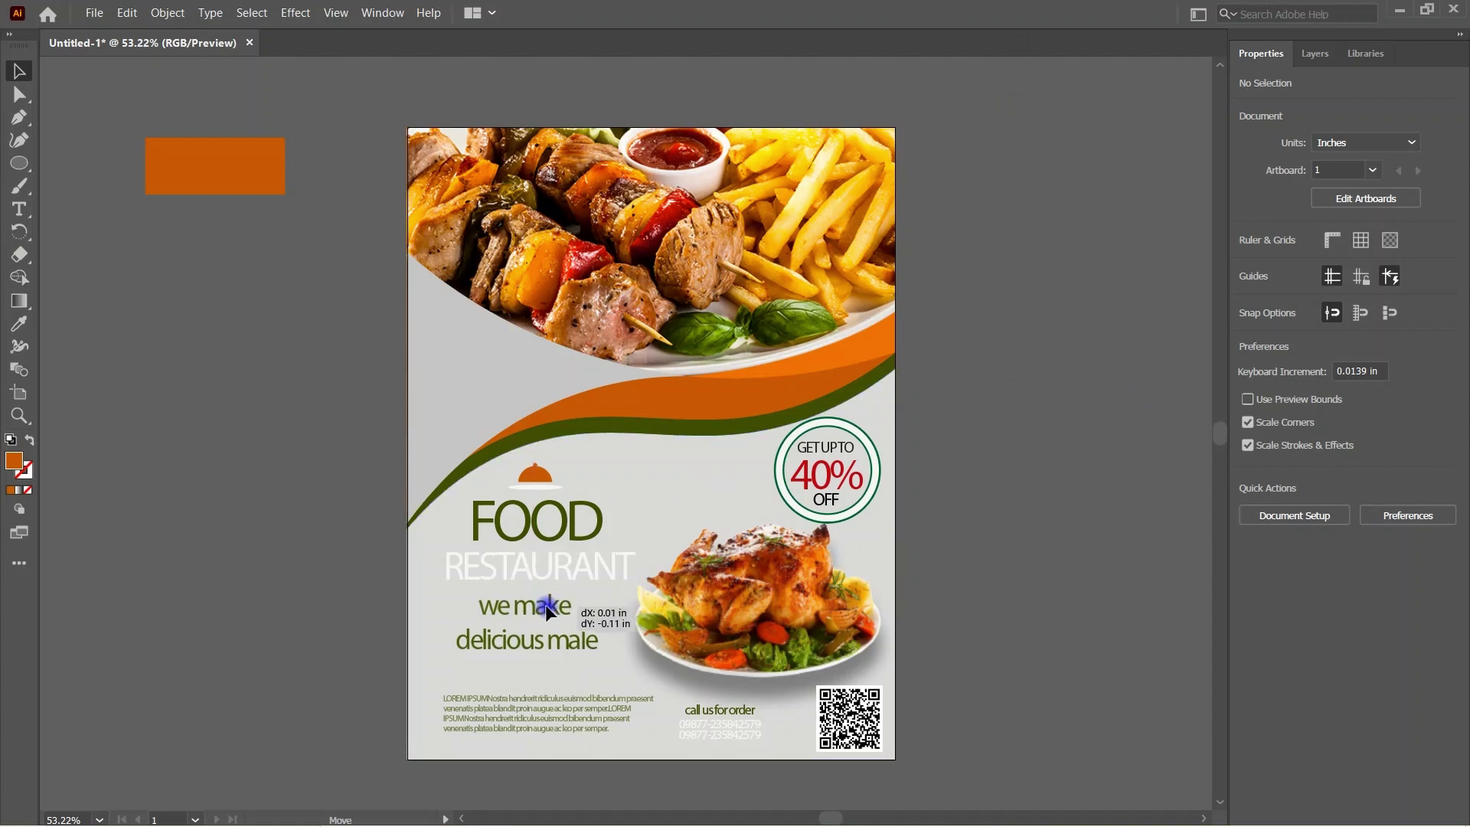
Step: Select the discount badge's parts and clear the stray selections of the wave shapes
left_click(1037, 480)
left_click(896, 447)
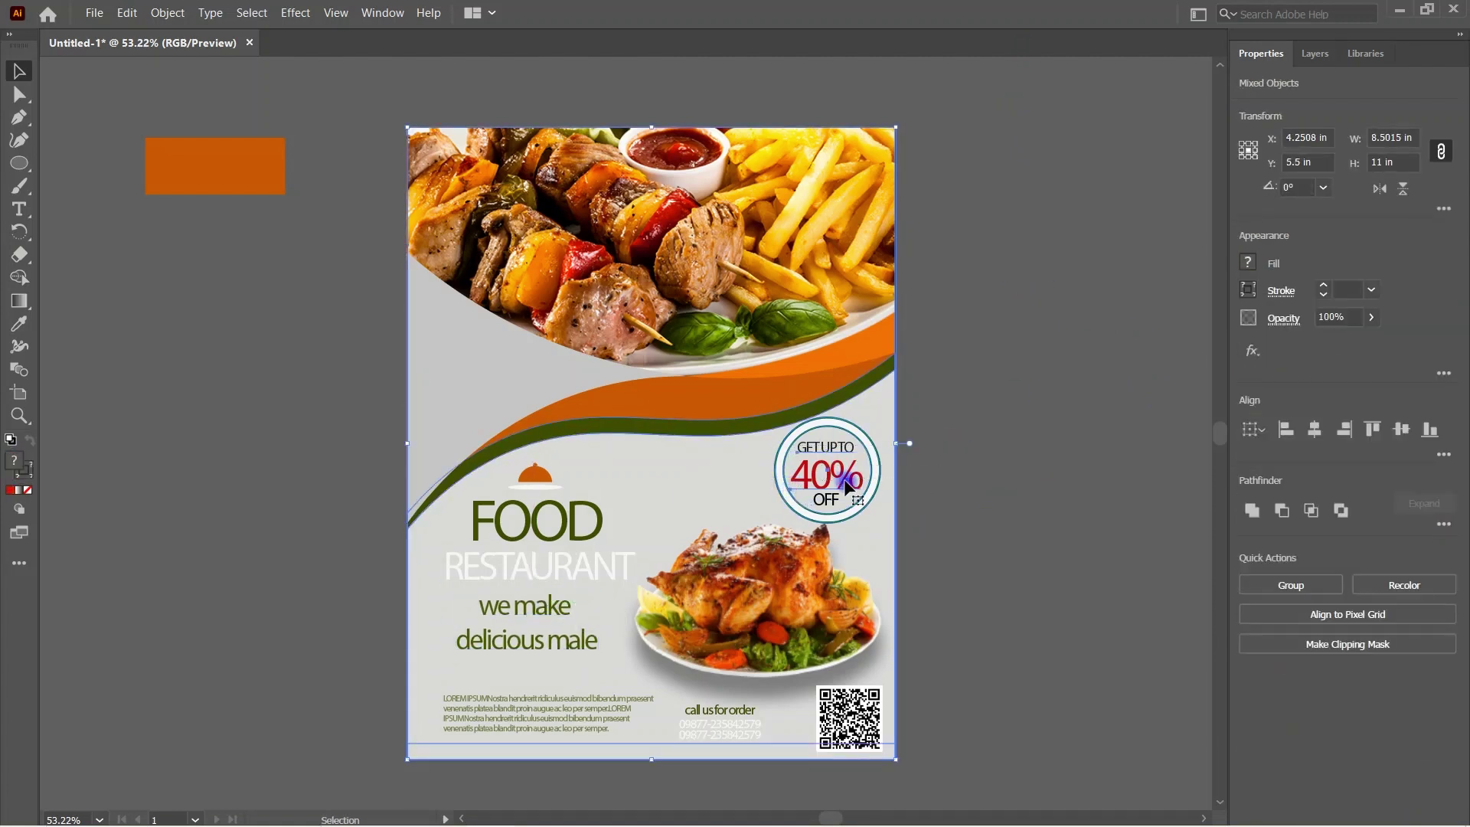
left_click(967, 468)
left_click(889, 414)
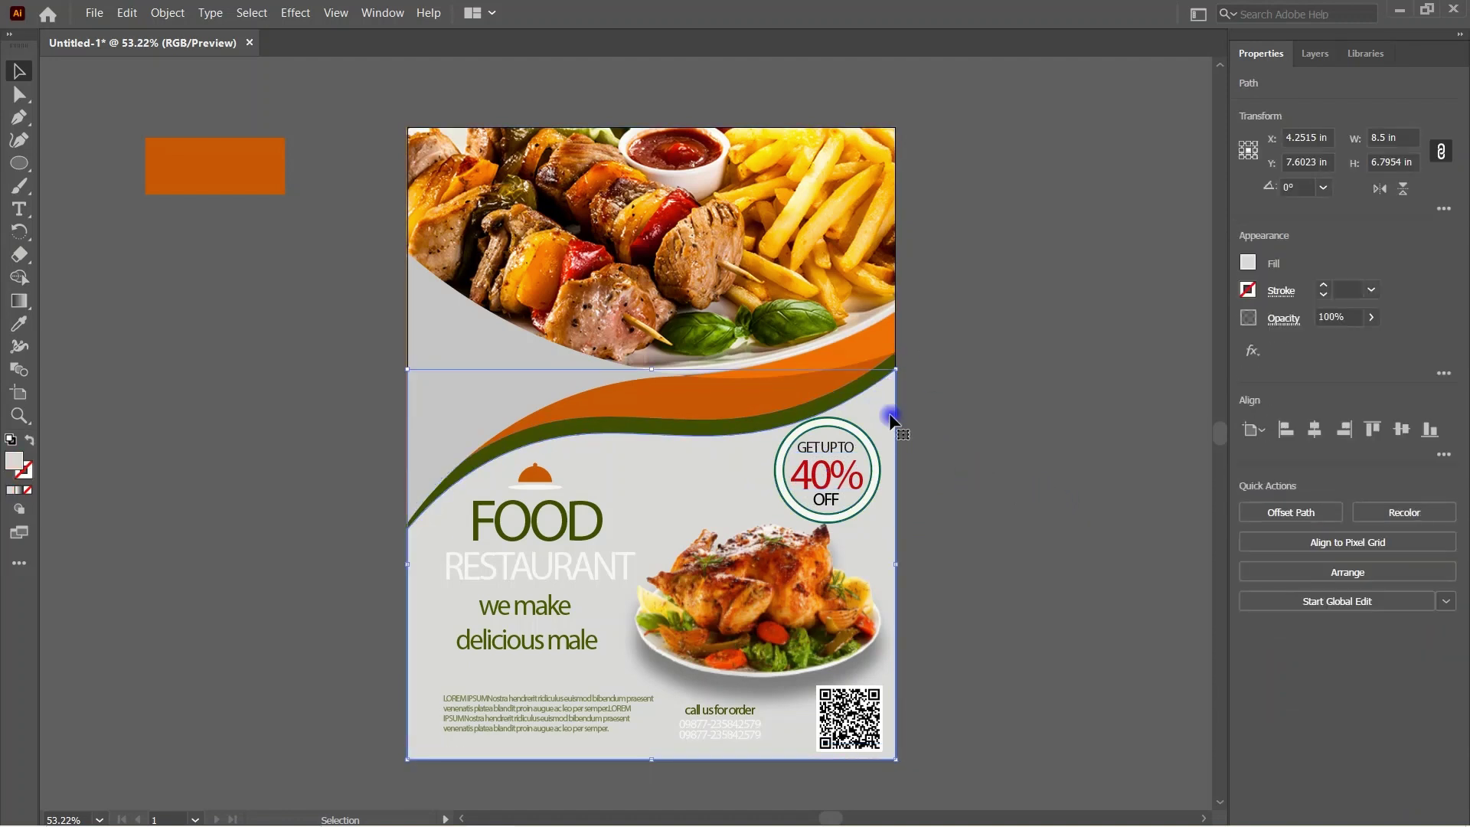
left_click(875, 421)
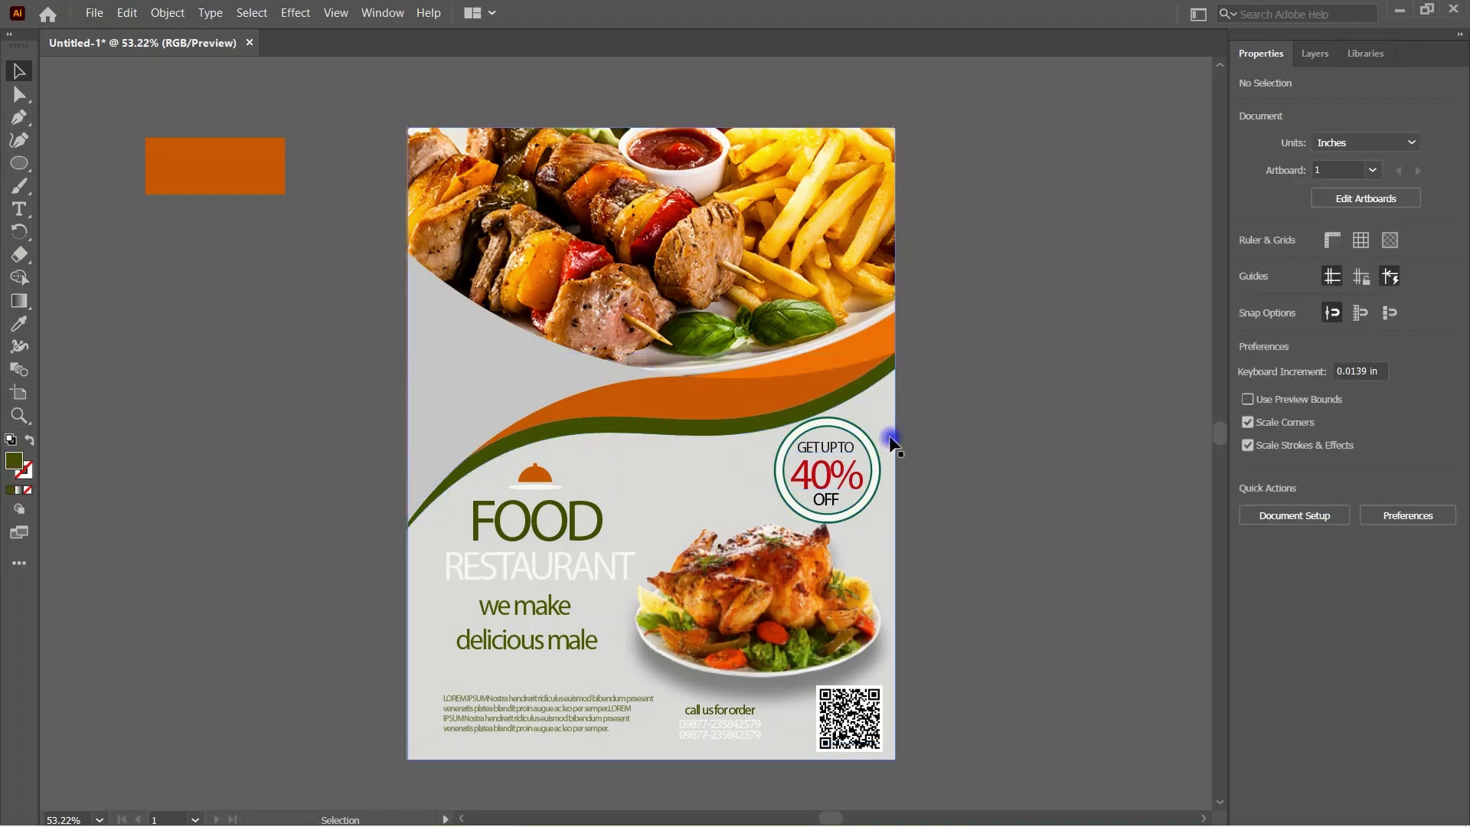
mouse_move(891, 420)
left_mouse_down()
mouse_move(963, 425)
mouse_move(889, 467)
left_mouse_up()
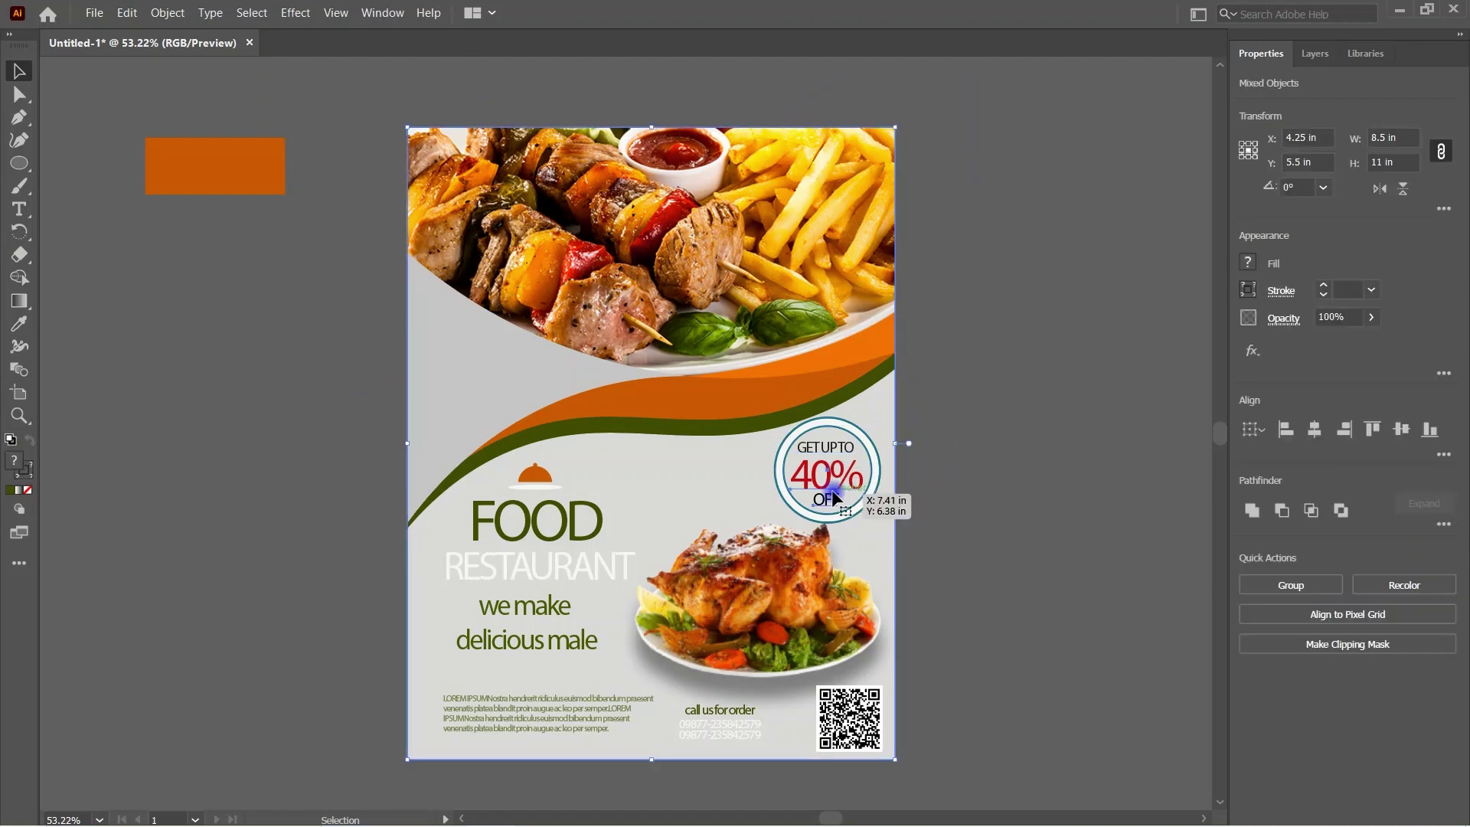
left_click(892, 427)
left_click(891, 430)
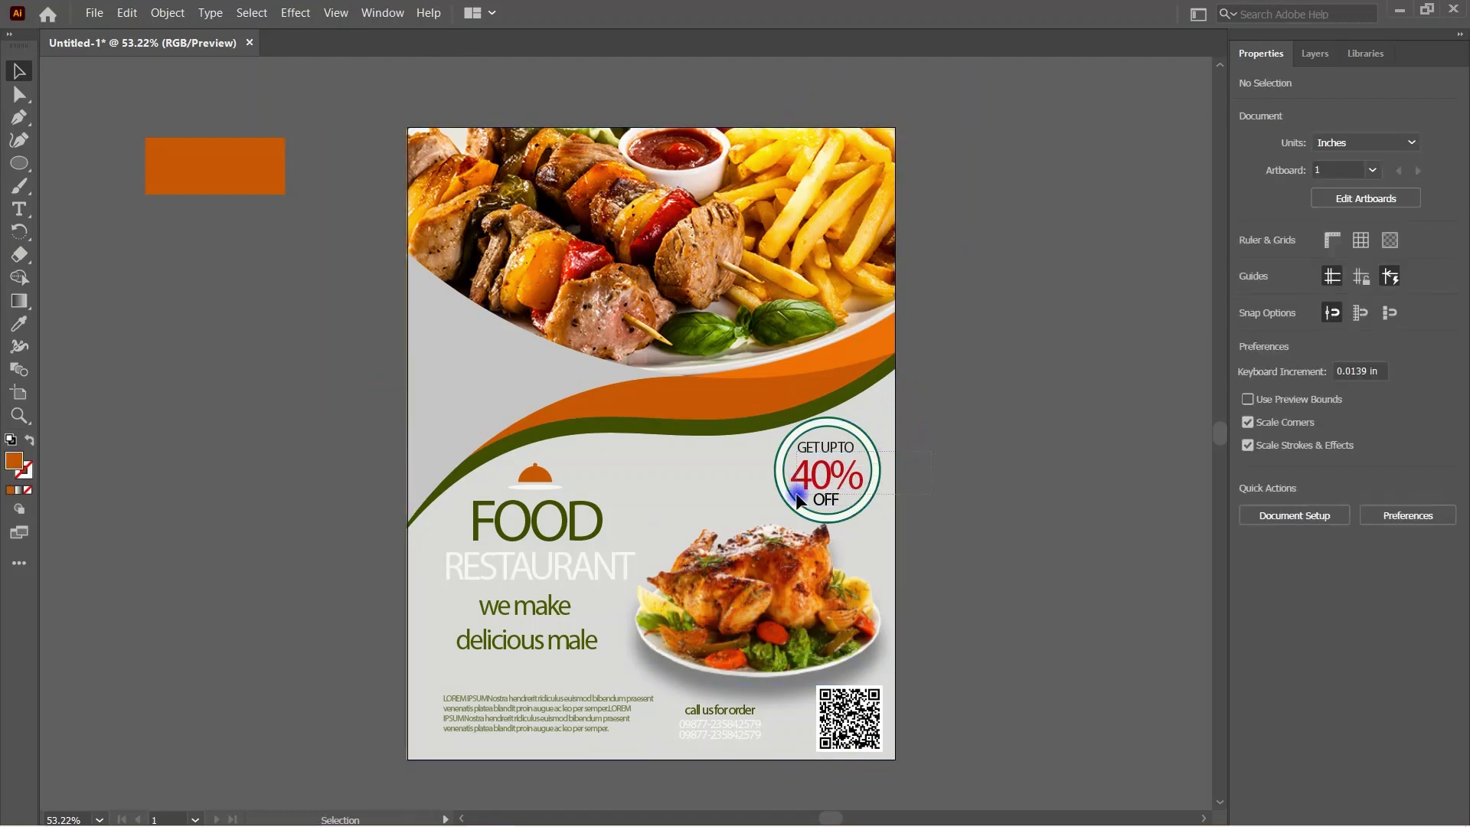
Step: Group the 40% OFF badge, move it to the upper left under the photo, and resize it to about 1.55 in
left_click_drag(797, 499, 496, 490)
right_click(539, 465)
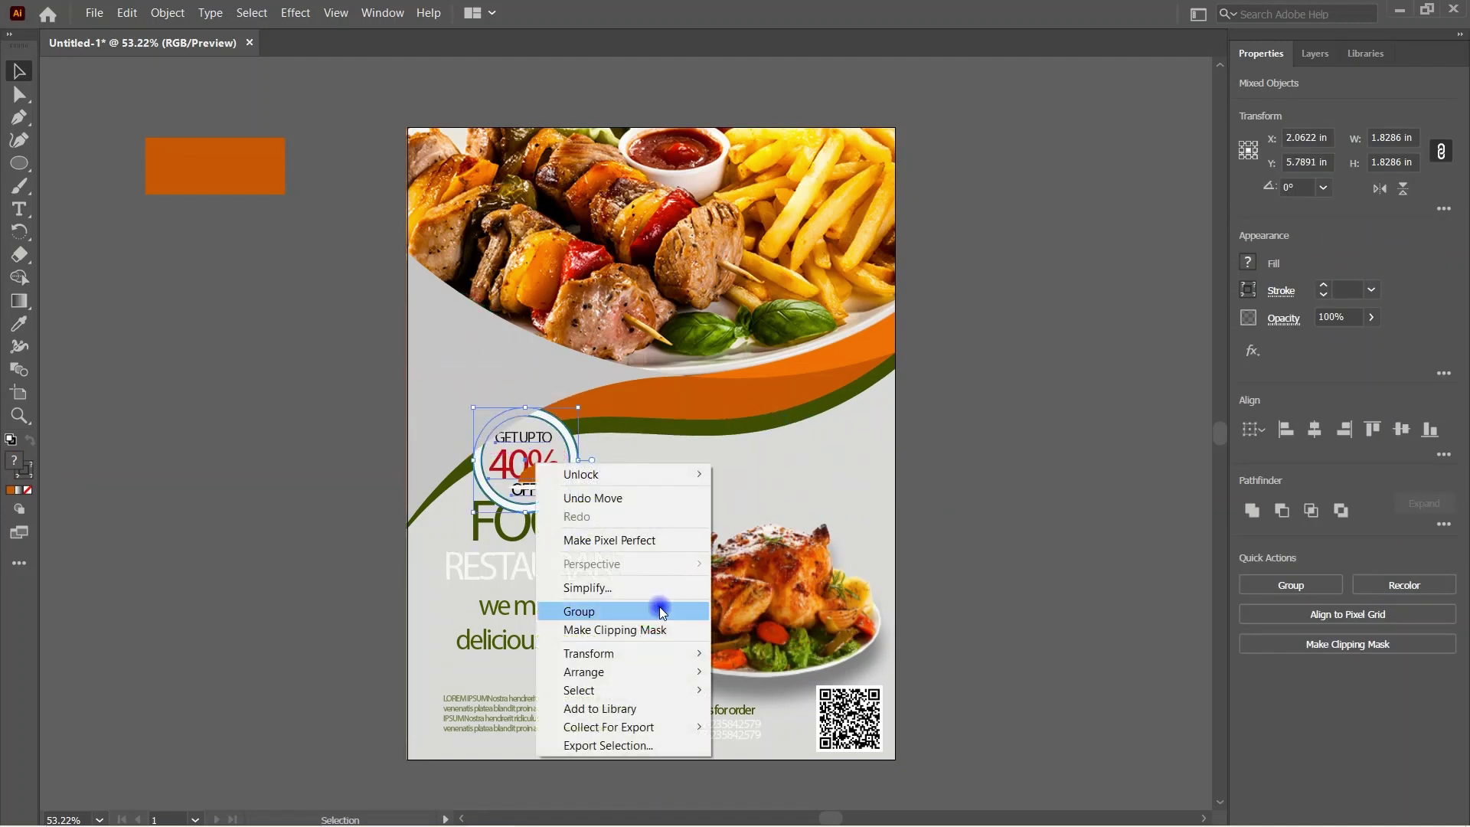
left_click(766, 582)
left_click_drag(544, 465, 500, 380)
left_click_drag(536, 425, 509, 405)
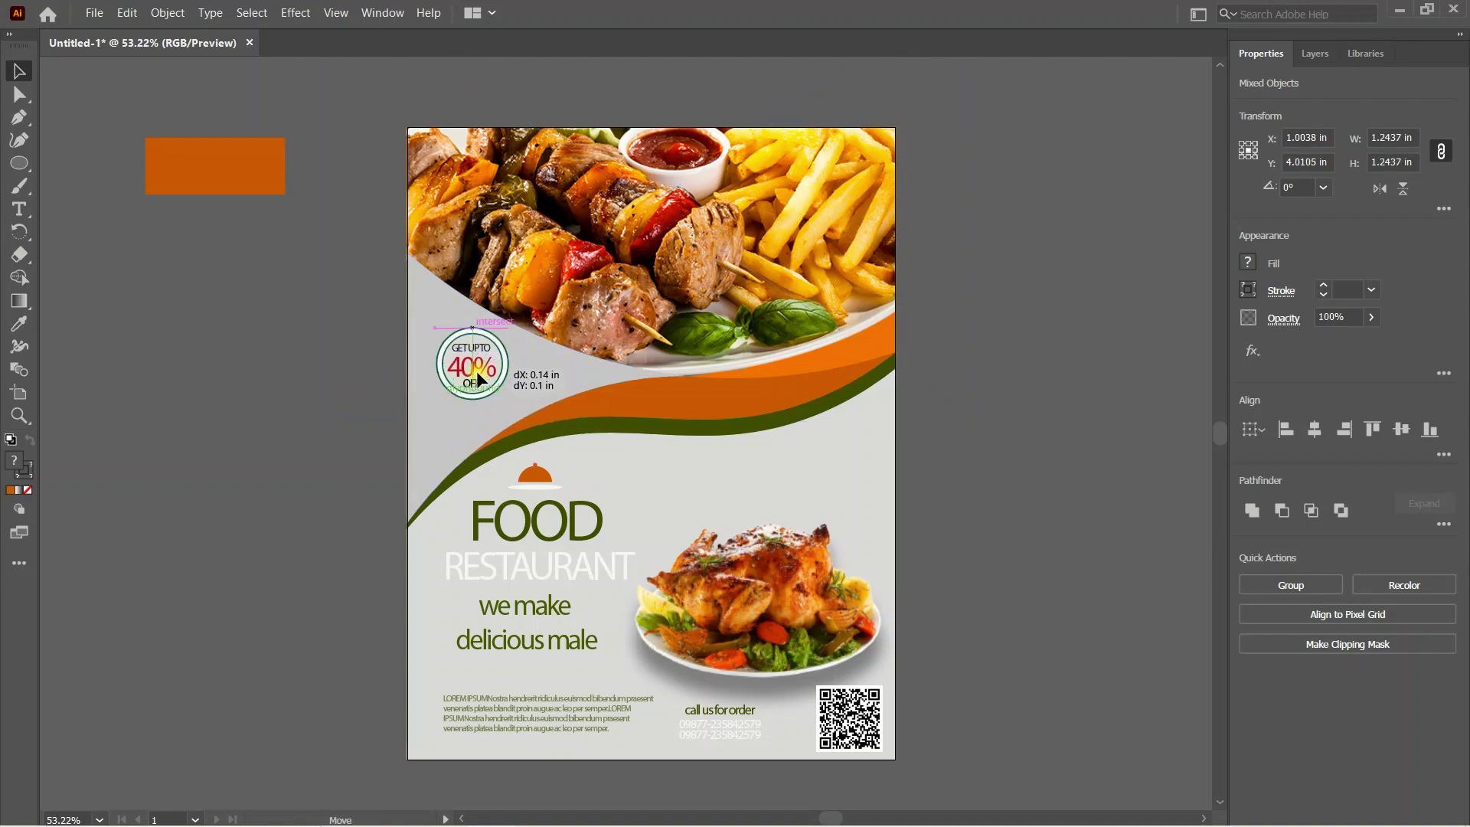
left_click_drag(509, 331, 789, 381)
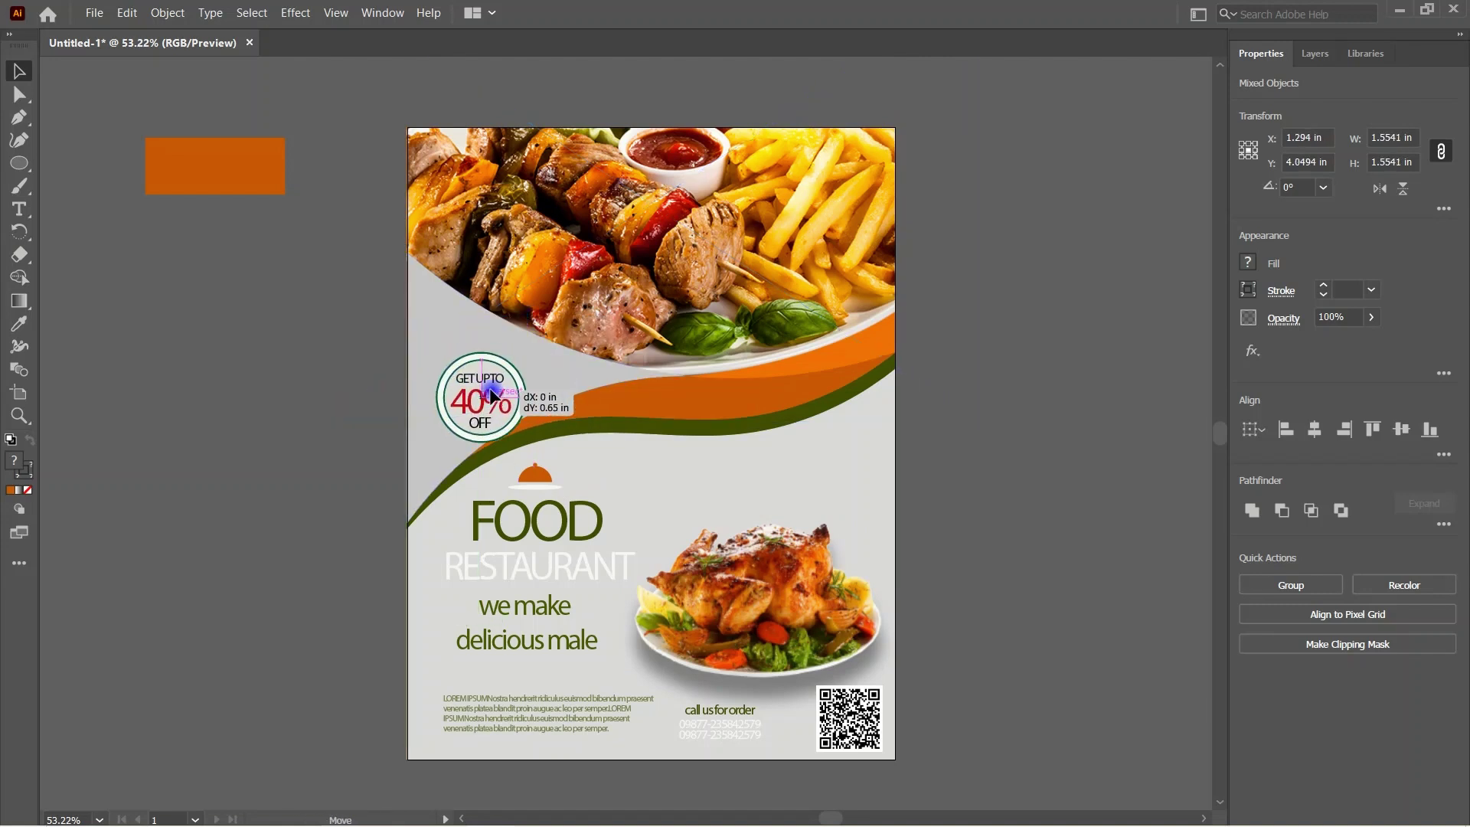
left_click(1141, 473)
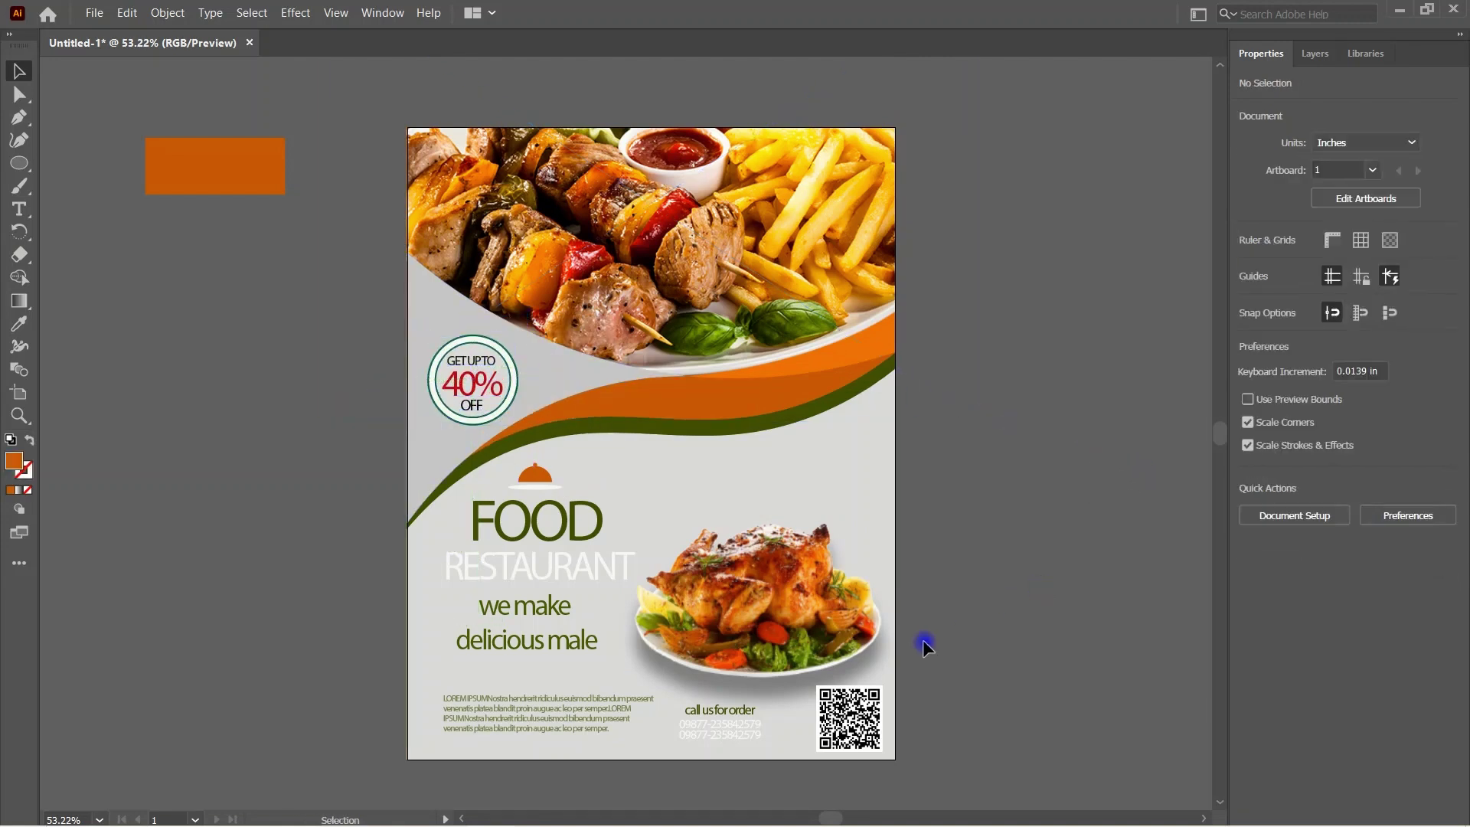
Step: Nudge the chicken photo up and drop the comic burst image from File Explorer onto the flyer
left_click_drag(783, 622, 782, 600)
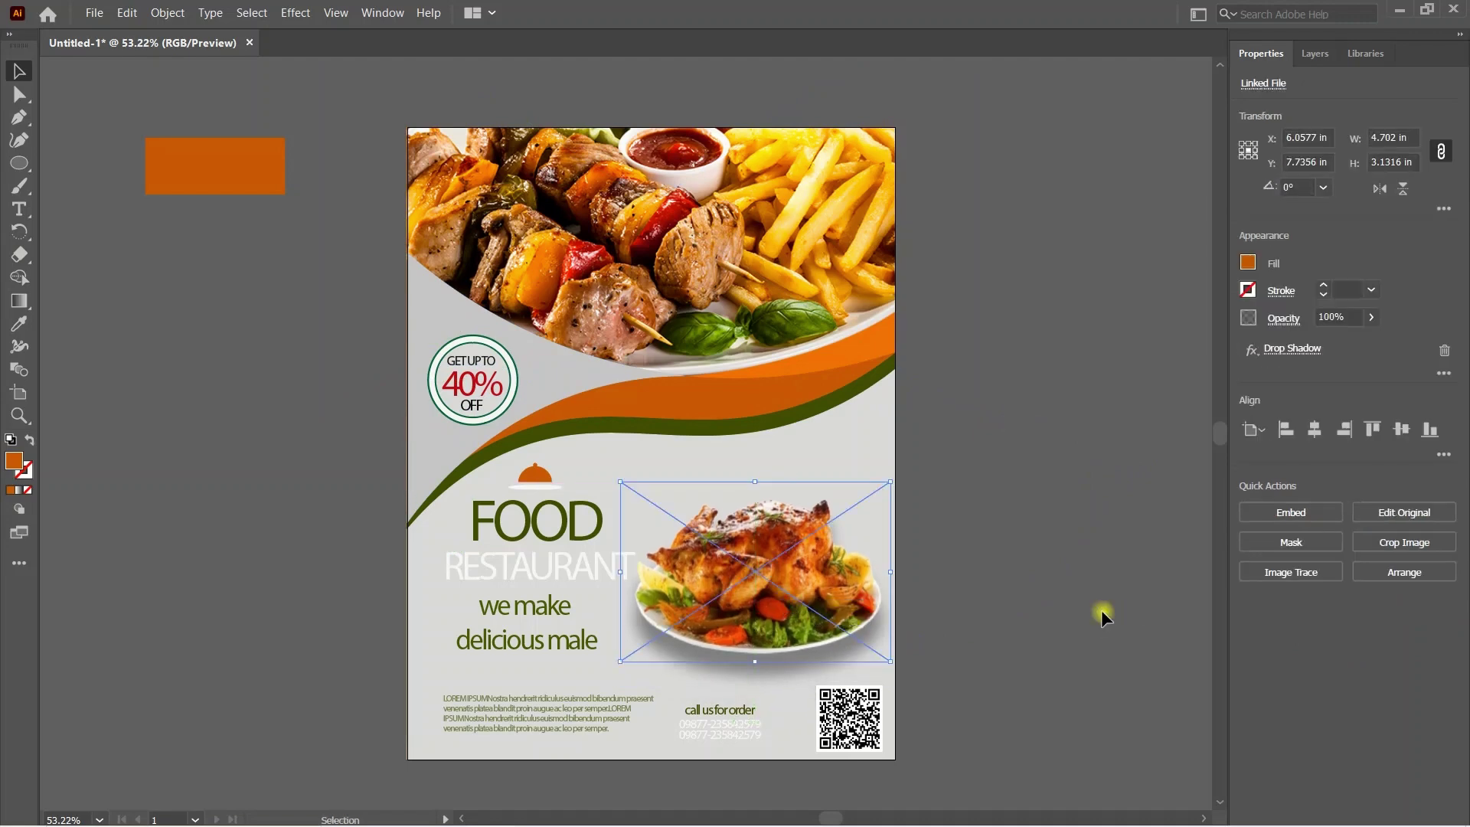
key("super+e")
left_click_drag(1059, 501, 670, 672)
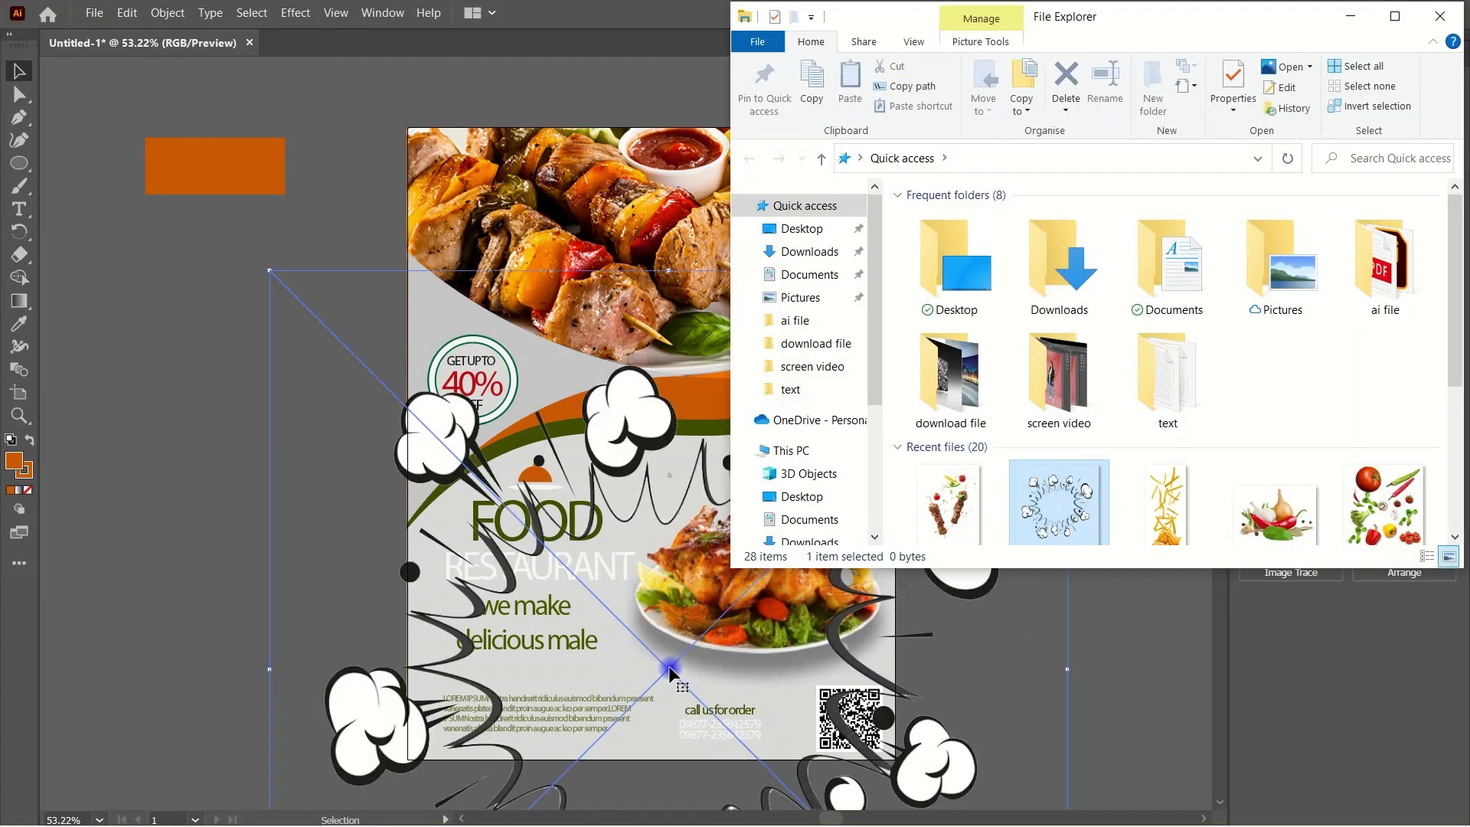
left_click(1439, 9)
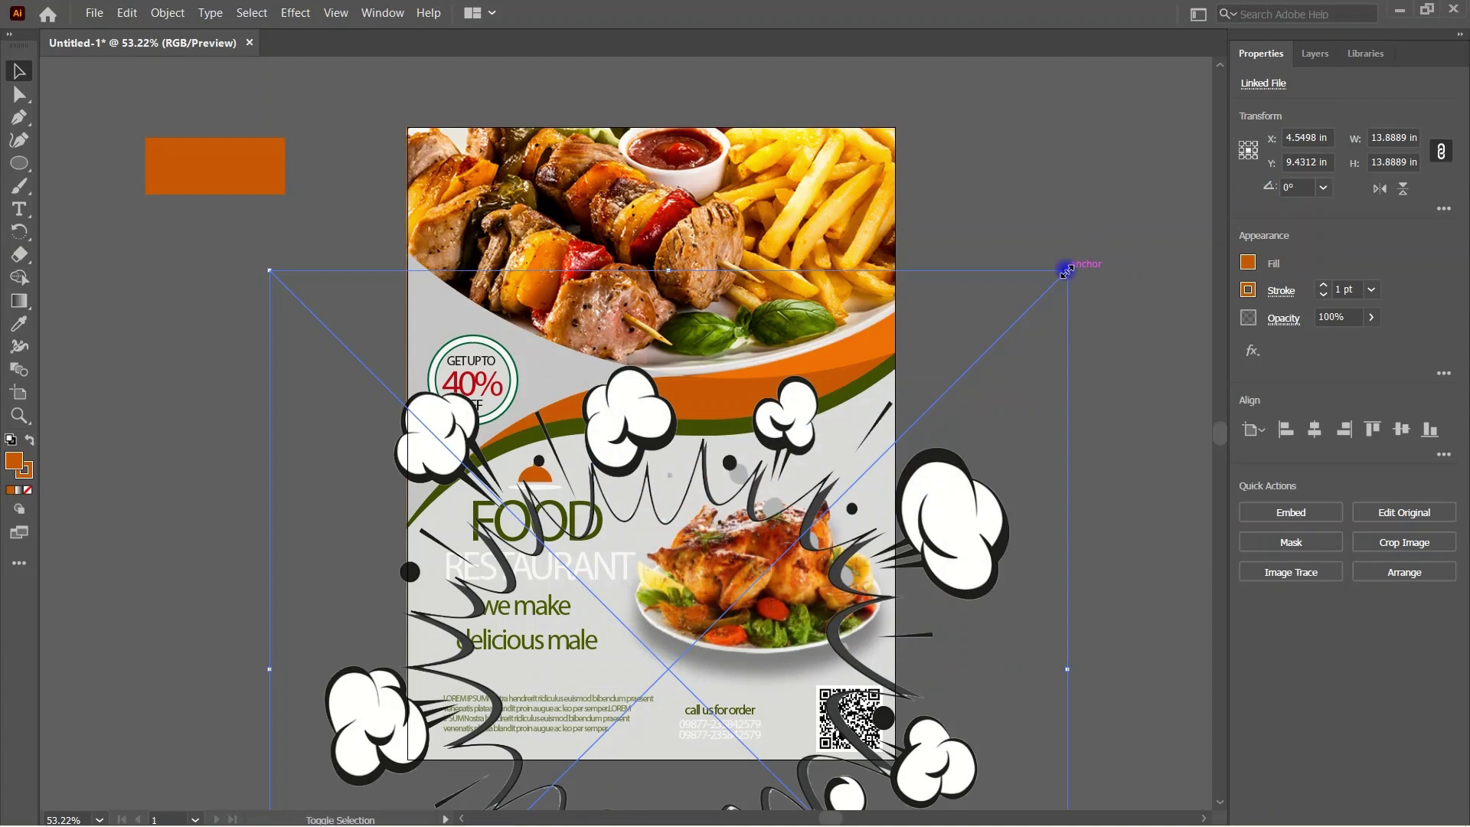
Step: Scale the burst to about 5.61 in square around the chicken and send it backward with Ctrl+[
left_click_drag(1067, 269, 669, 669)
left_click_drag(536, 765, 808, 468)
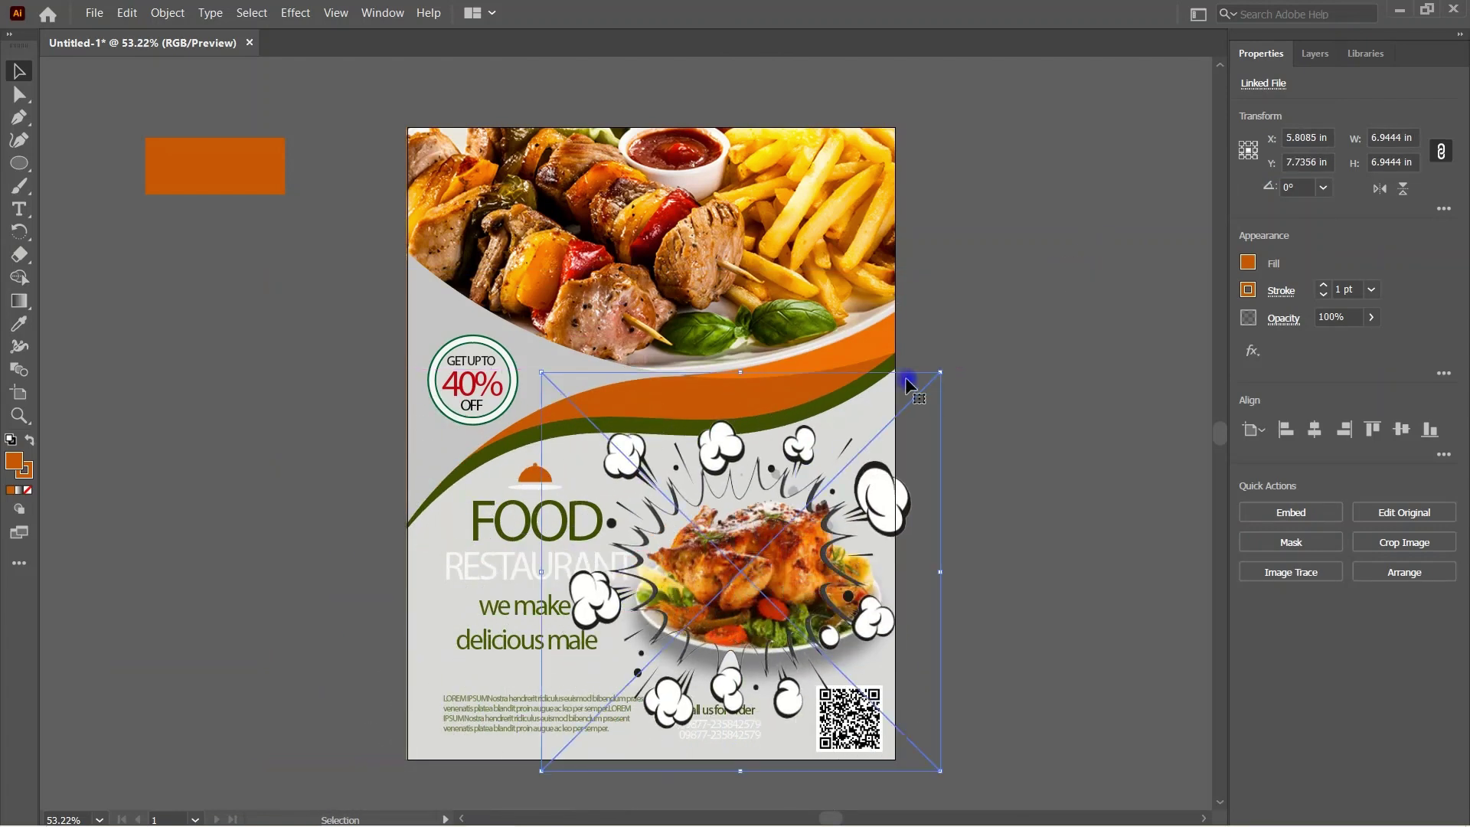
left_click_drag(941, 371, 864, 448)
left_click_drag(798, 547, 835, 506)
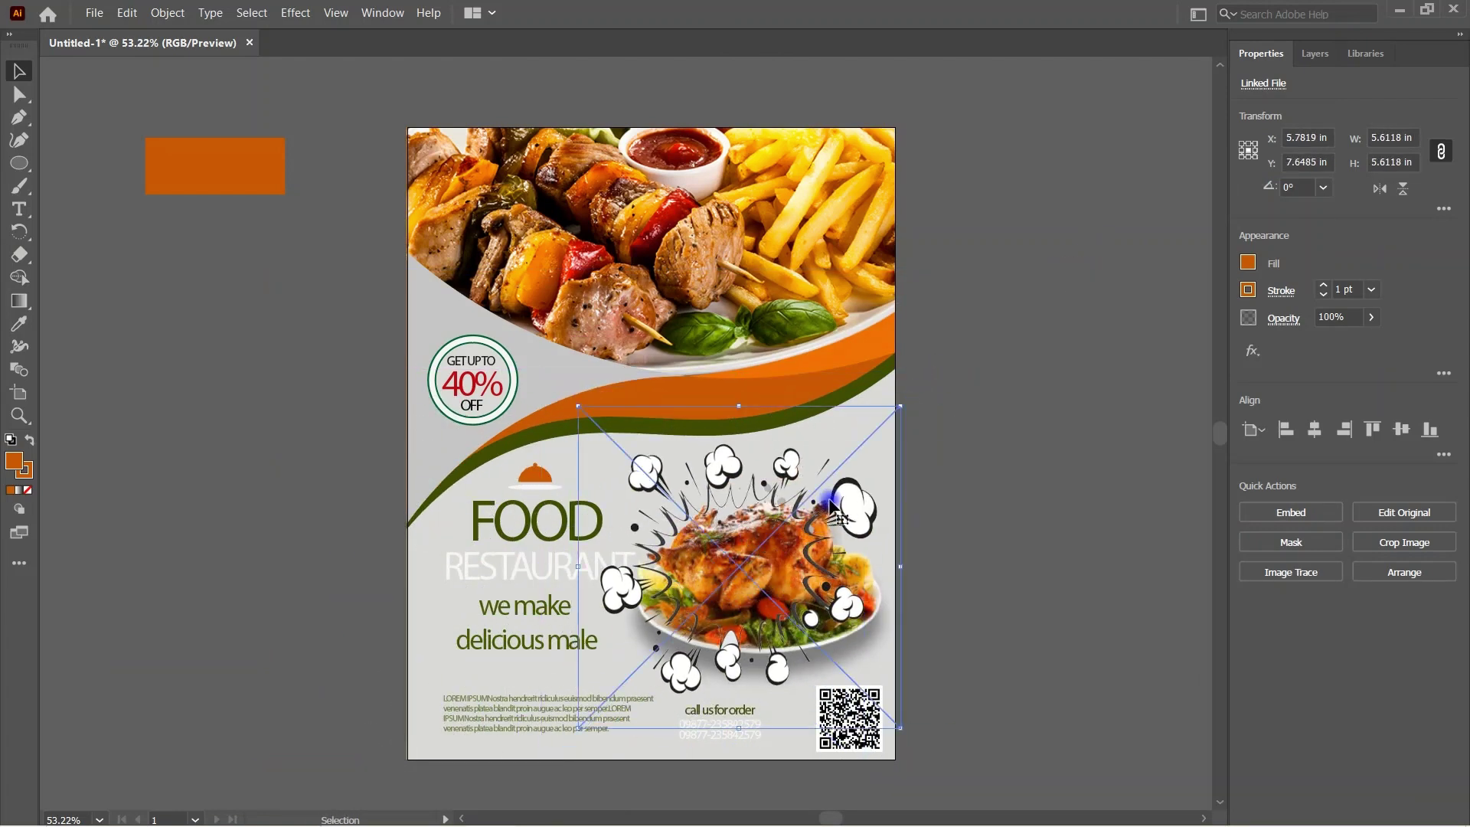
right_click(848, 490)
left_click(840, 506)
key("ctrl+bracketleft")
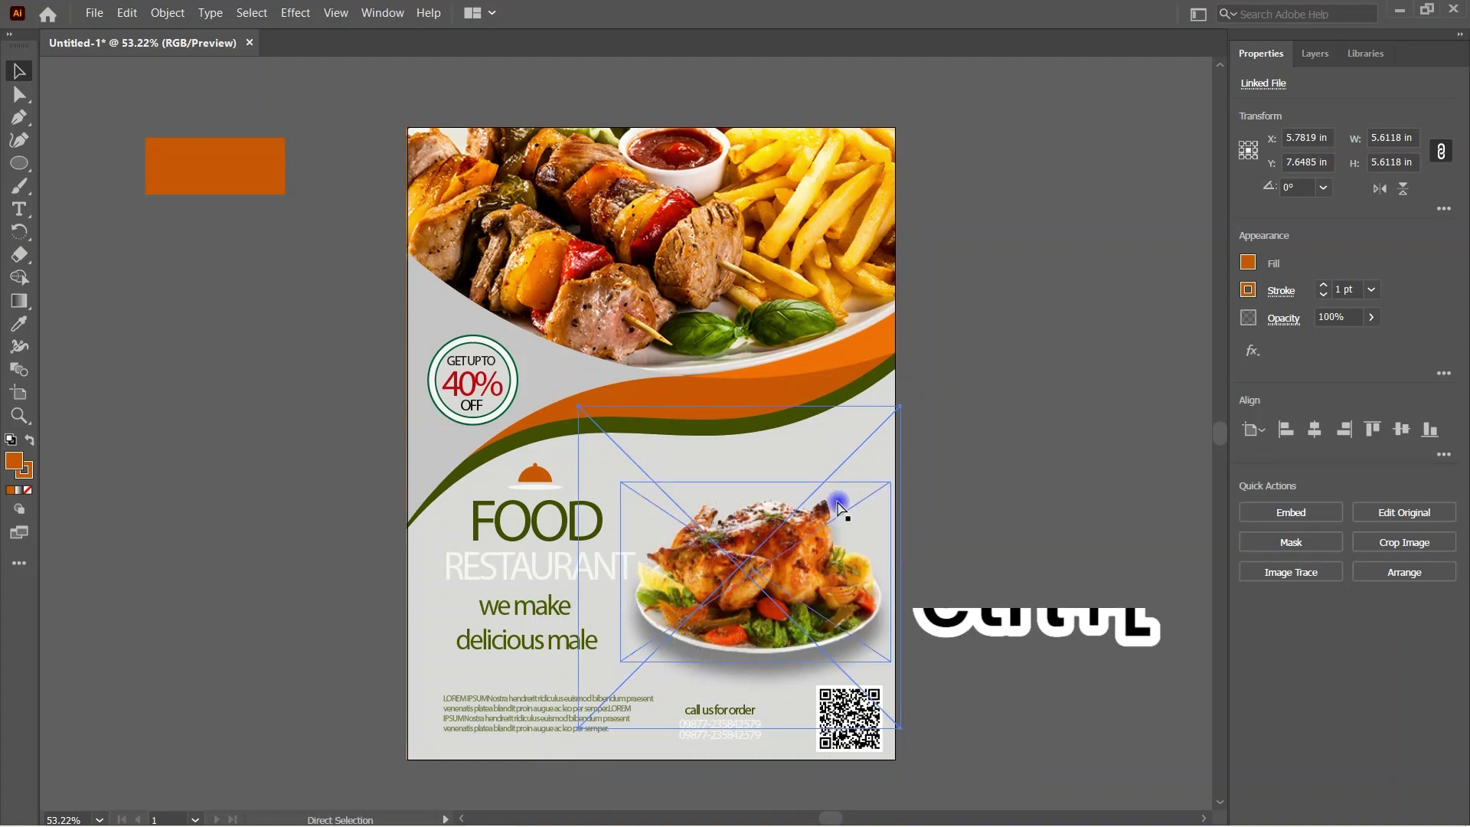
Step: Nudge the smoke burst into place, briefly entering and leaving its isolation mode
left_click(1083, 519)
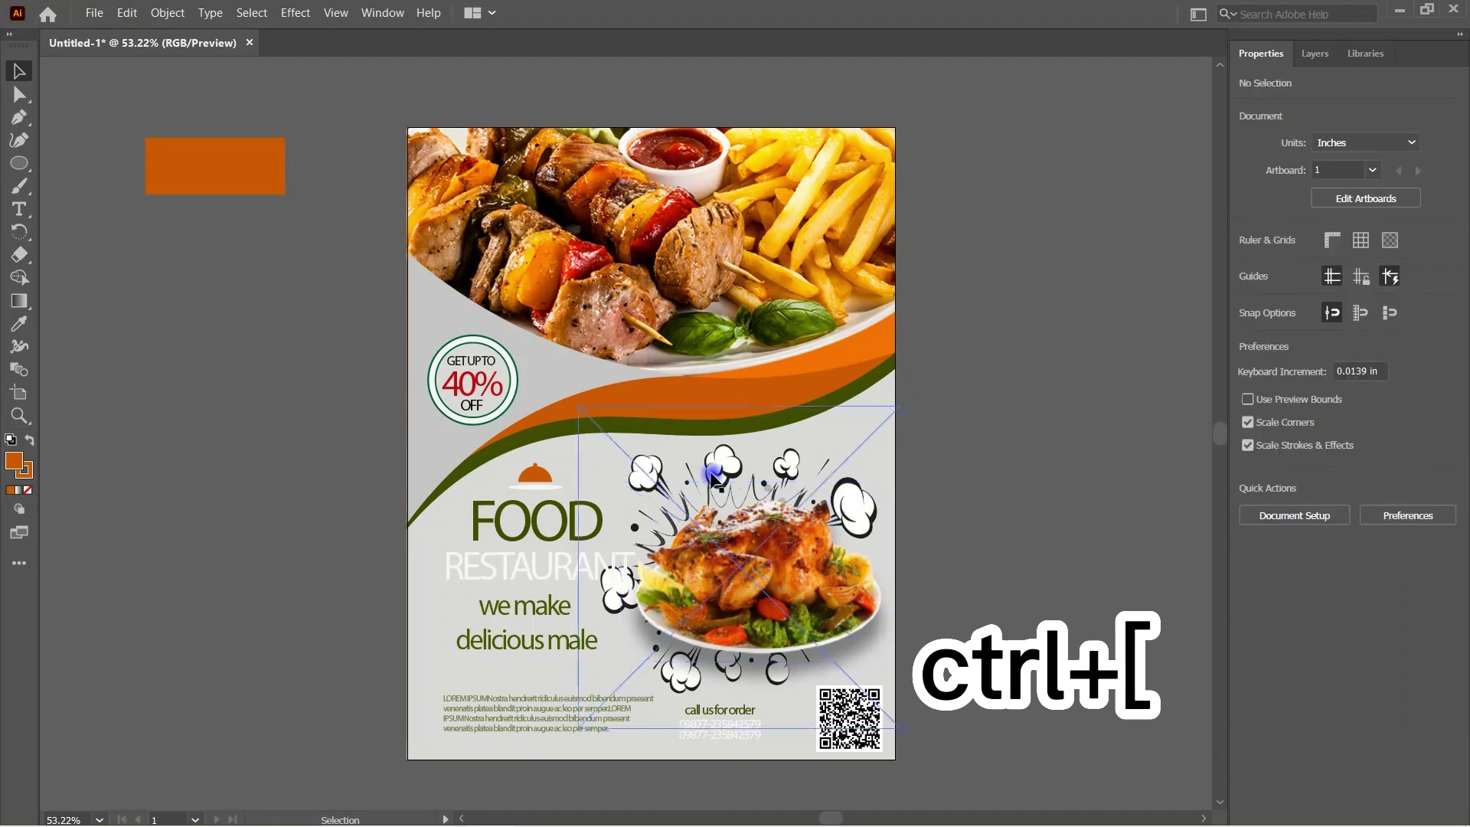
left_click_drag(724, 484, 717, 476)
left_click(761, 527)
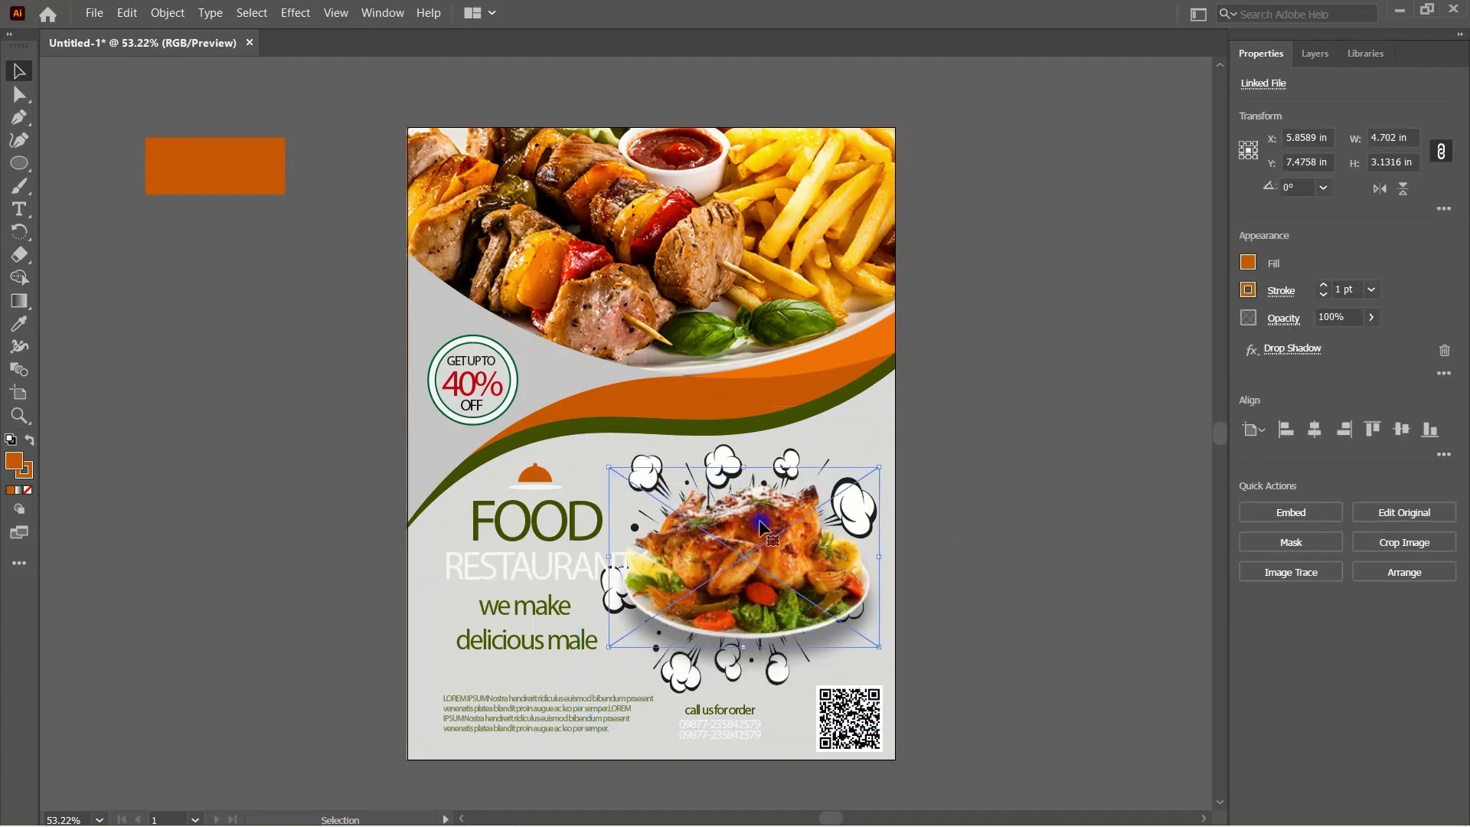
left_click(1045, 517)
double_click(787, 462)
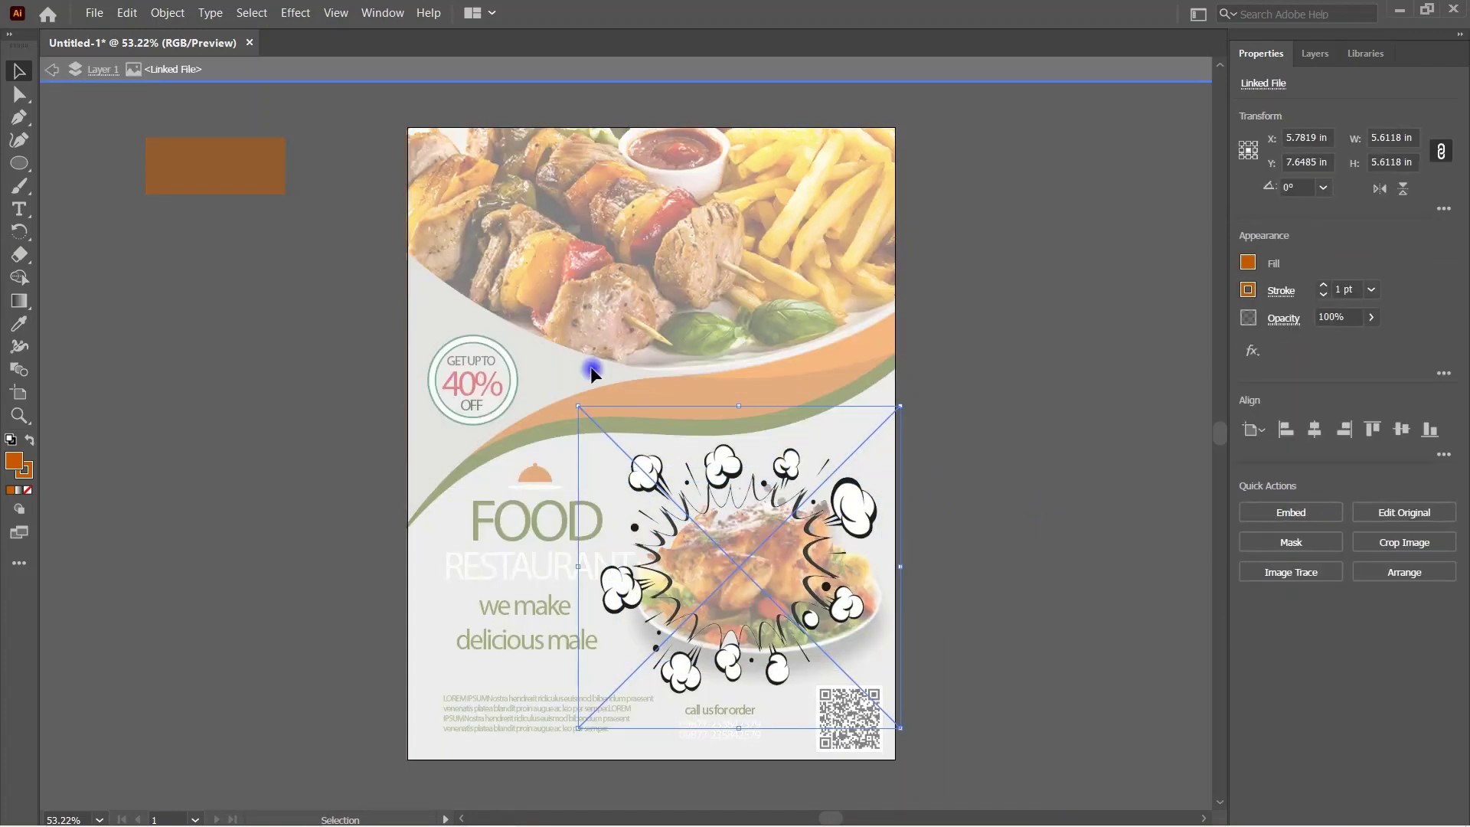
left_click(61, 69)
left_click_drag(800, 477, 807, 473)
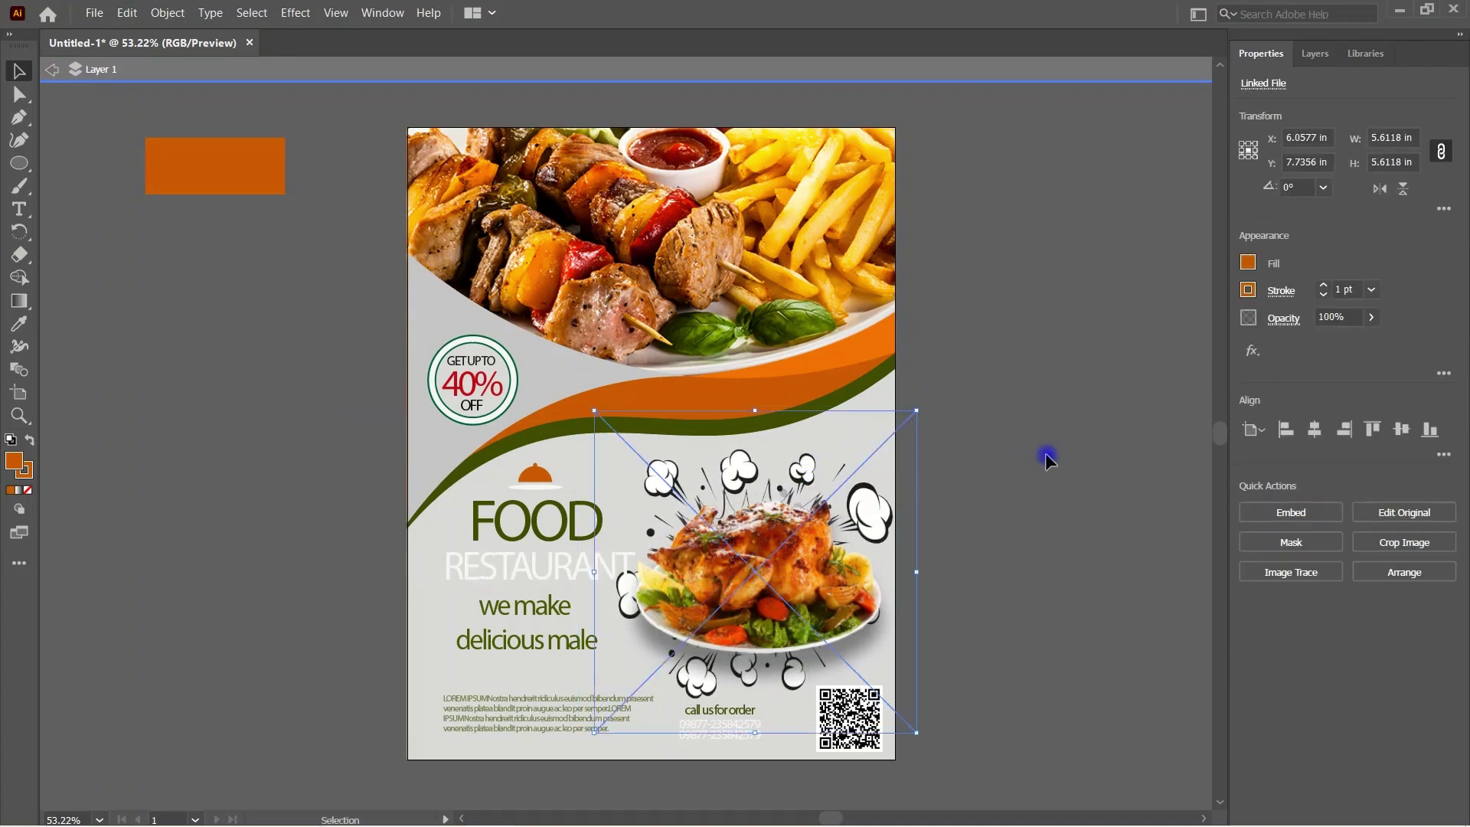
left_click(1053, 406)
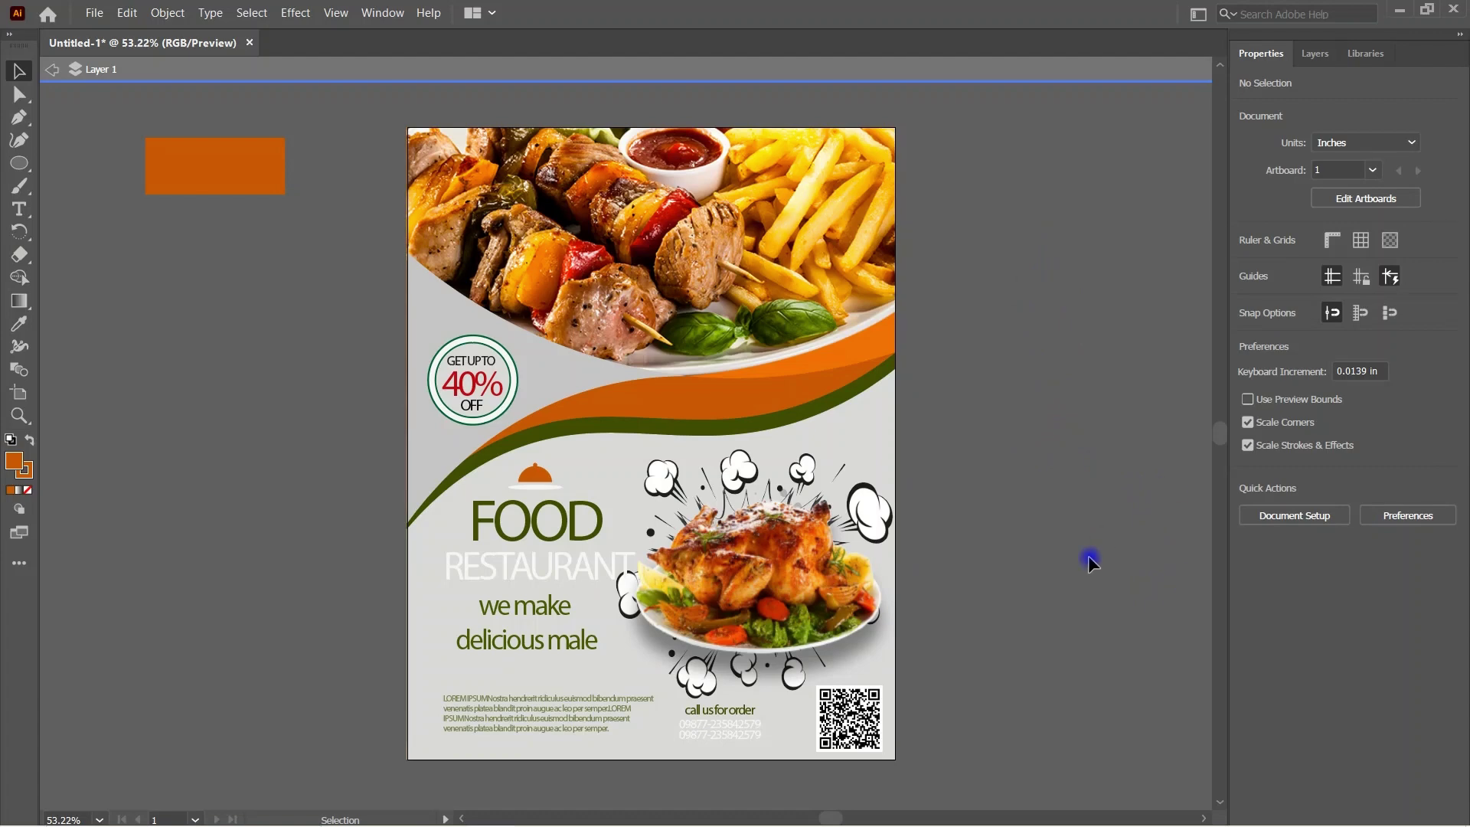
Step: Shrink the chicken photo slightly, resize the burst to about 5.60 × 5.81 in around it, and adjust the top photo
left_click(765, 559)
left_click_drag(873, 626, 933, 756)
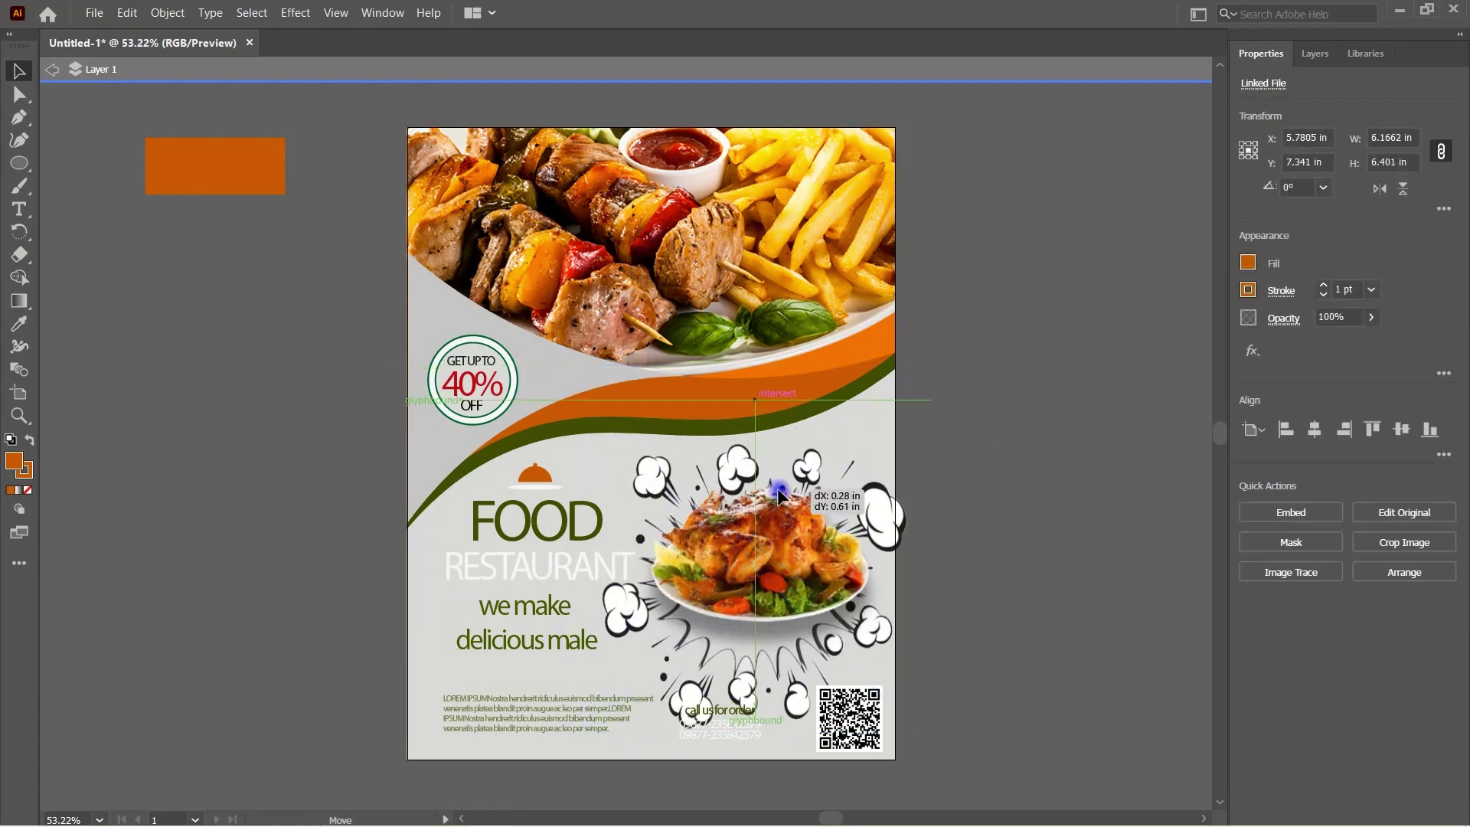
mouse_move(933, 390)
left_mouse_down()
mouse_move(867, 483)
mouse_move(801, 463)
left_mouse_up()
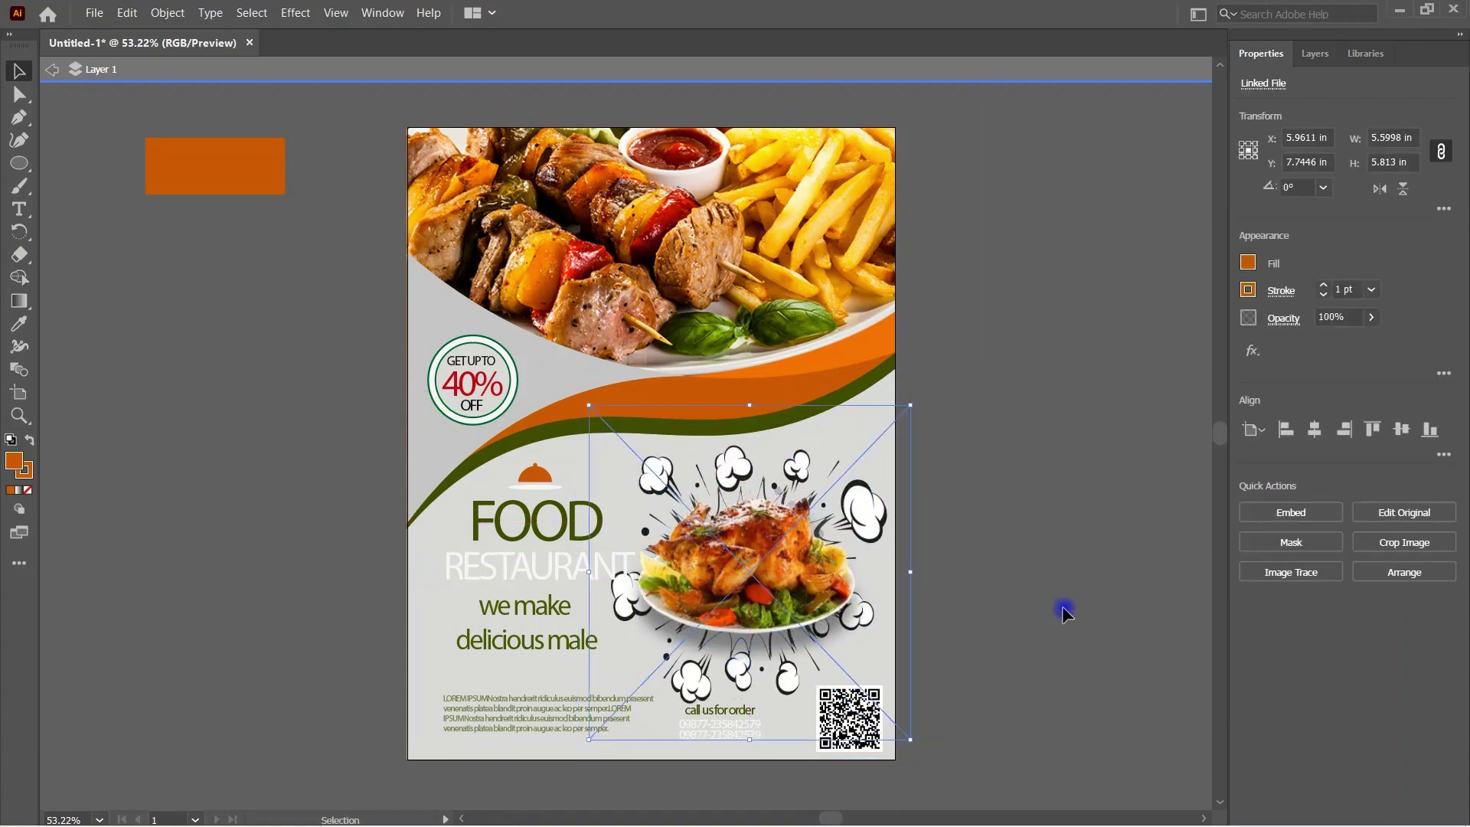
left_click(1102, 394)
left_click(56, 70)
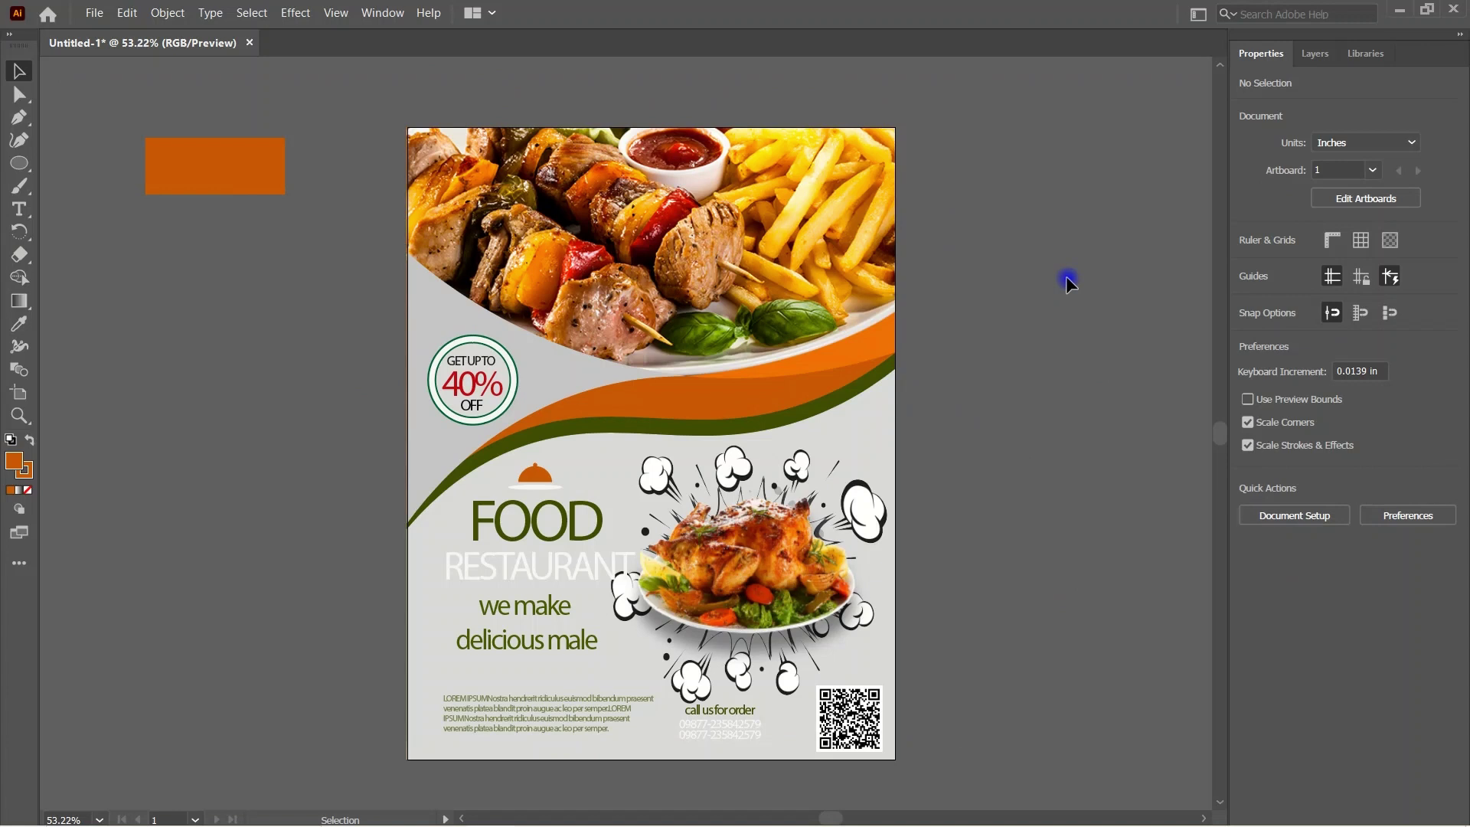
left_click(674, 321)
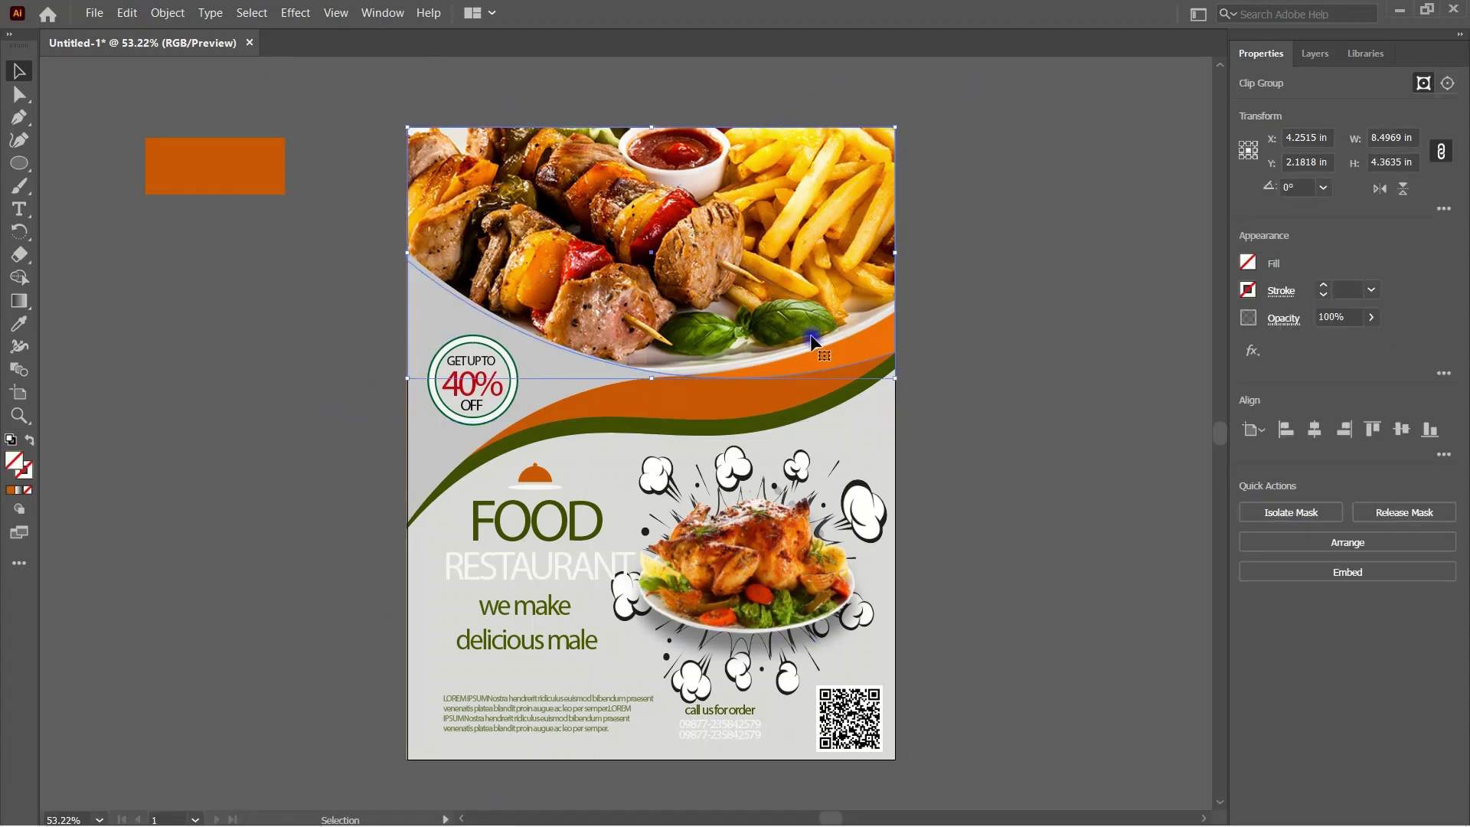
mouse_move(649, 378)
left_mouse_down()
mouse_move(645, 411)
mouse_move(651, 376)
left_mouse_up()
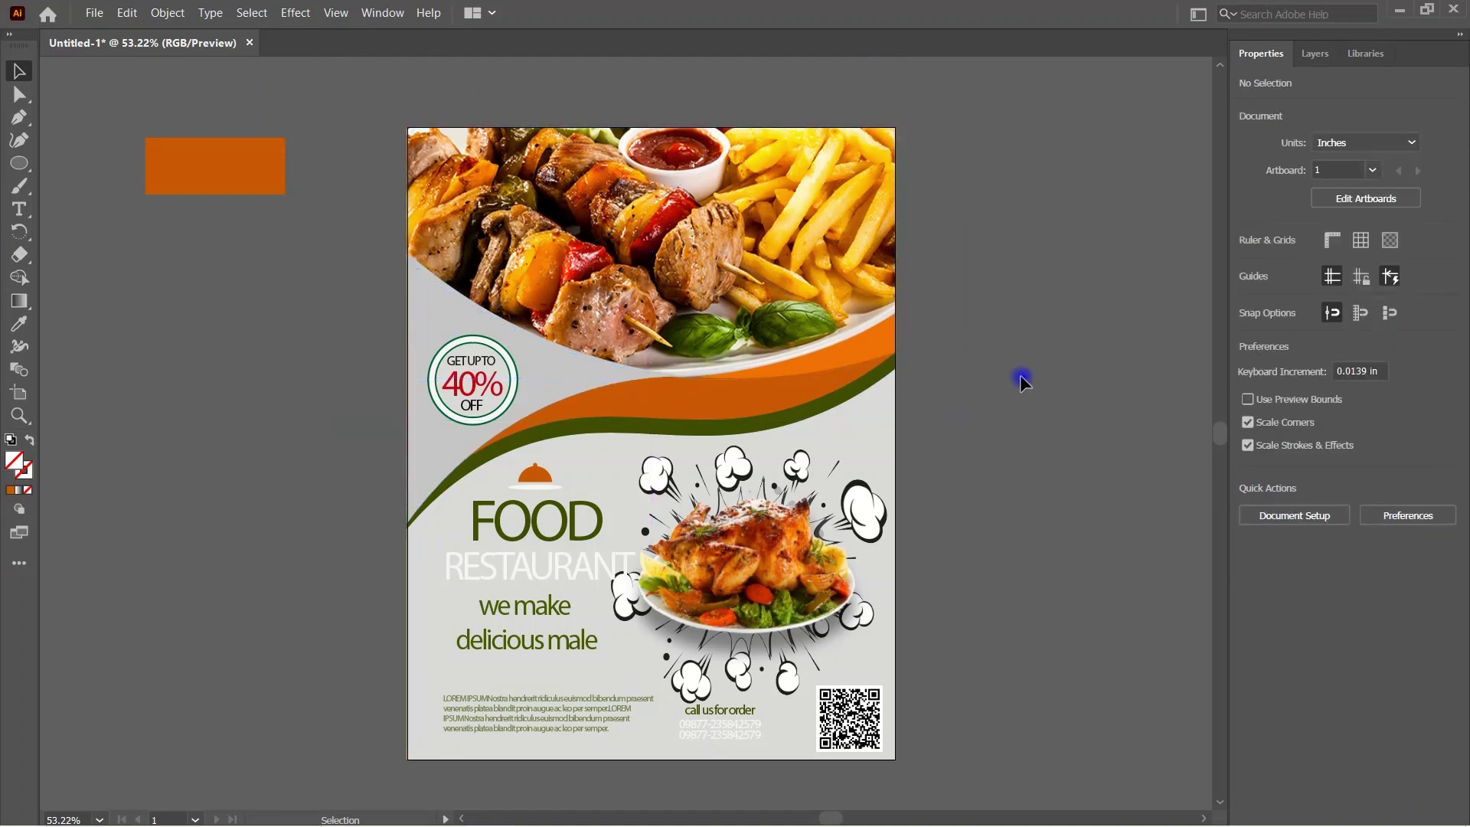
Step: Reshape the grey curve under the top photo, then enlarge the chicken photo to about 4.5 × 3 in
left_click(1045, 475)
left_click(681, 373)
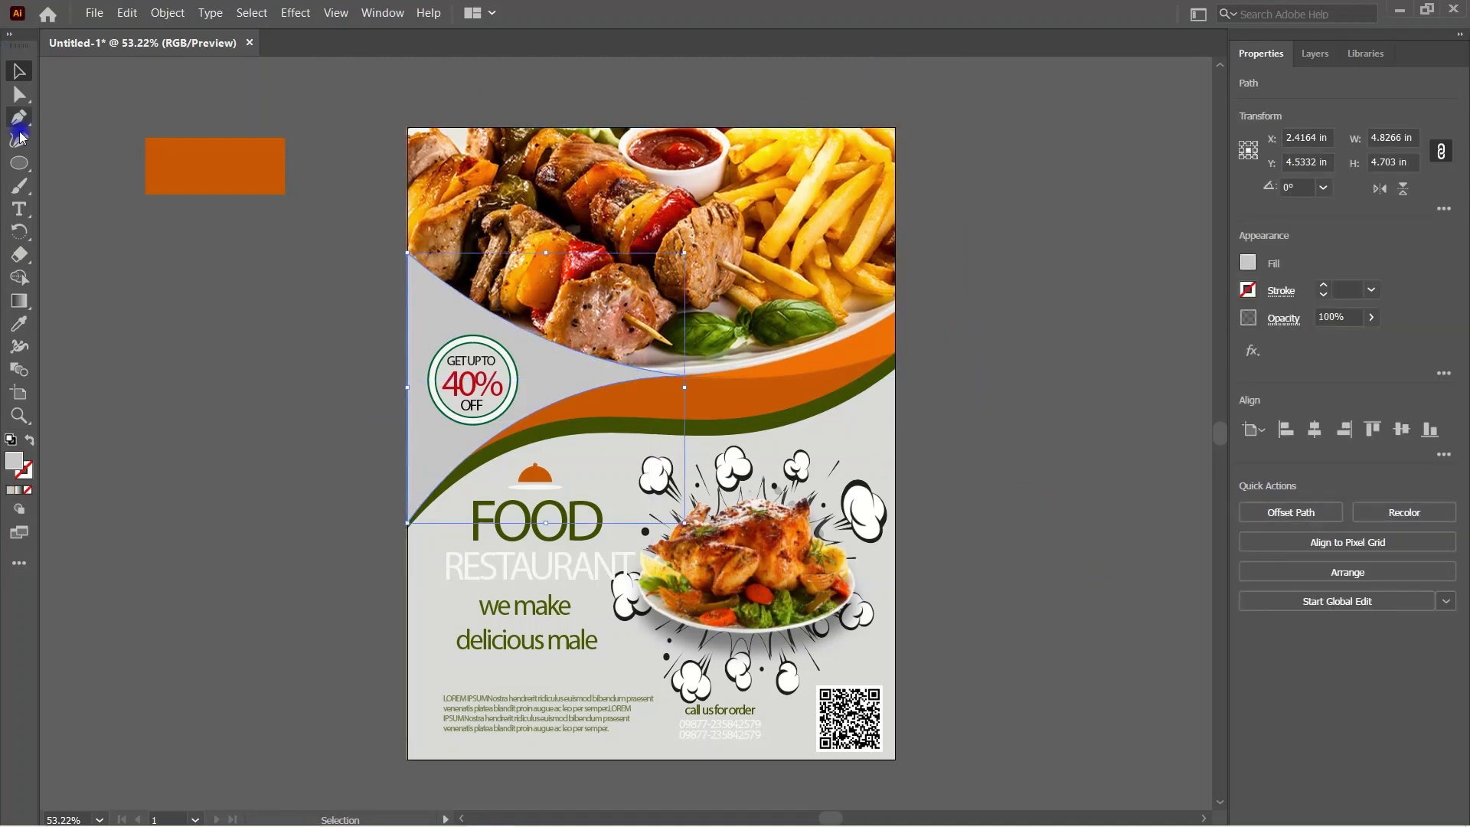
key("shift+grave")
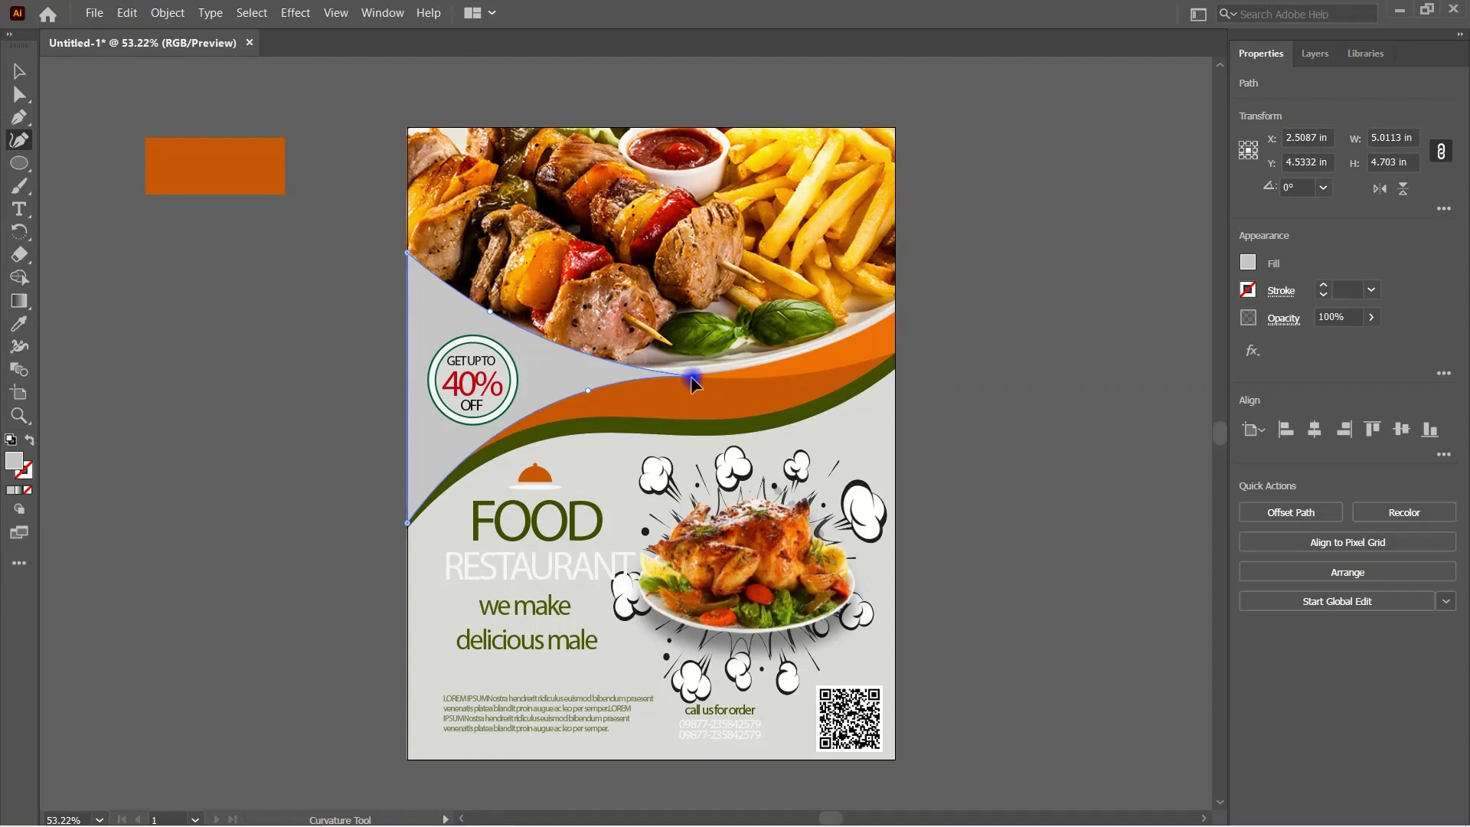
left_click(19, 71)
left_click(82, 148)
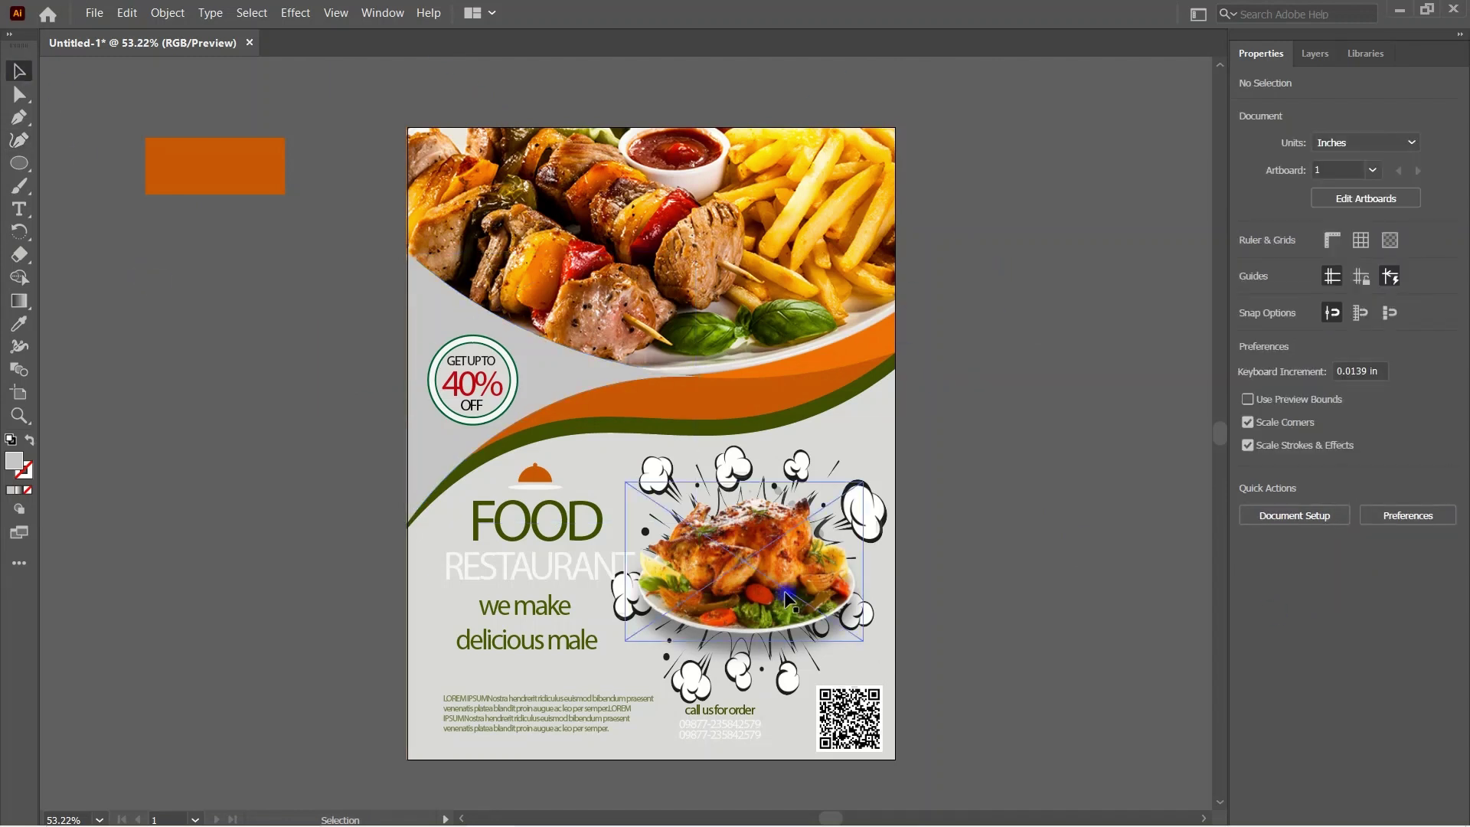
left_click(766, 567)
left_click_drag(865, 483, 910, 405)
Step: Lower the smoke burst's opacity with the Transparency panel's Opacity slider, then deselect
left_click(382, 13)
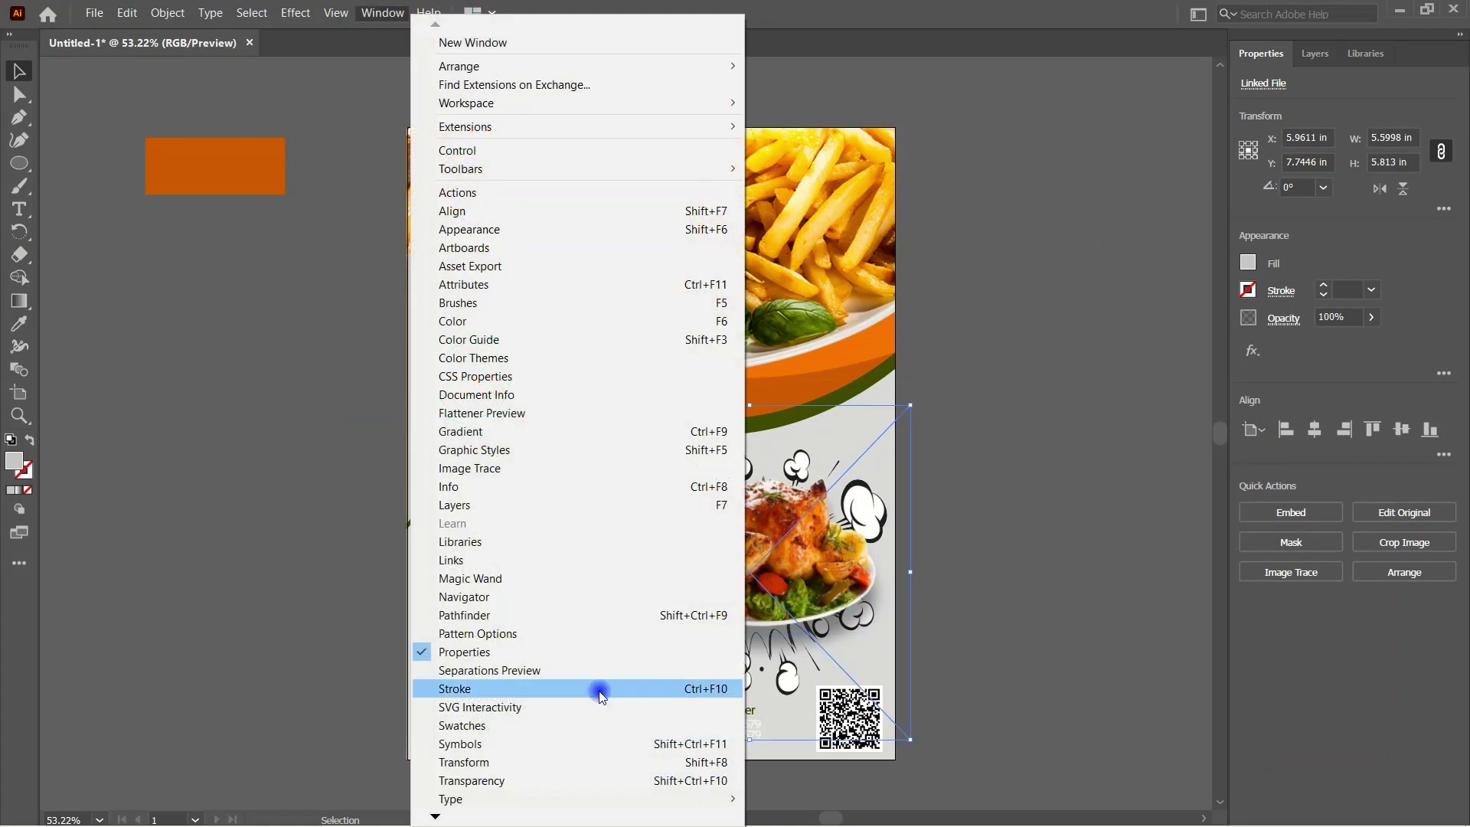
left_click(598, 761)
left_click(382, 13)
left_click(598, 781)
left_click_drag(1200, 104, 1180, 108)
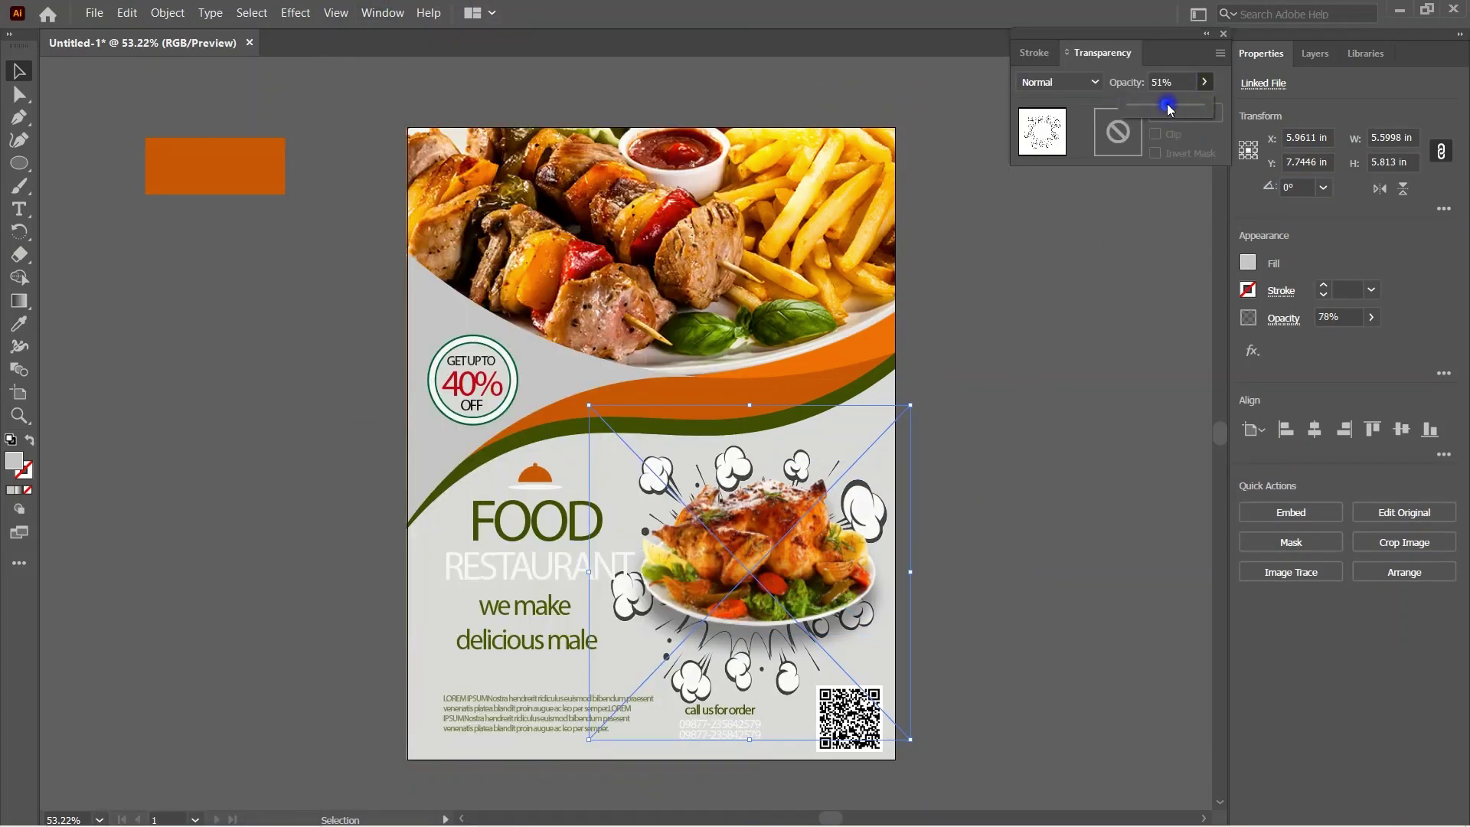
left_click(1066, 428)
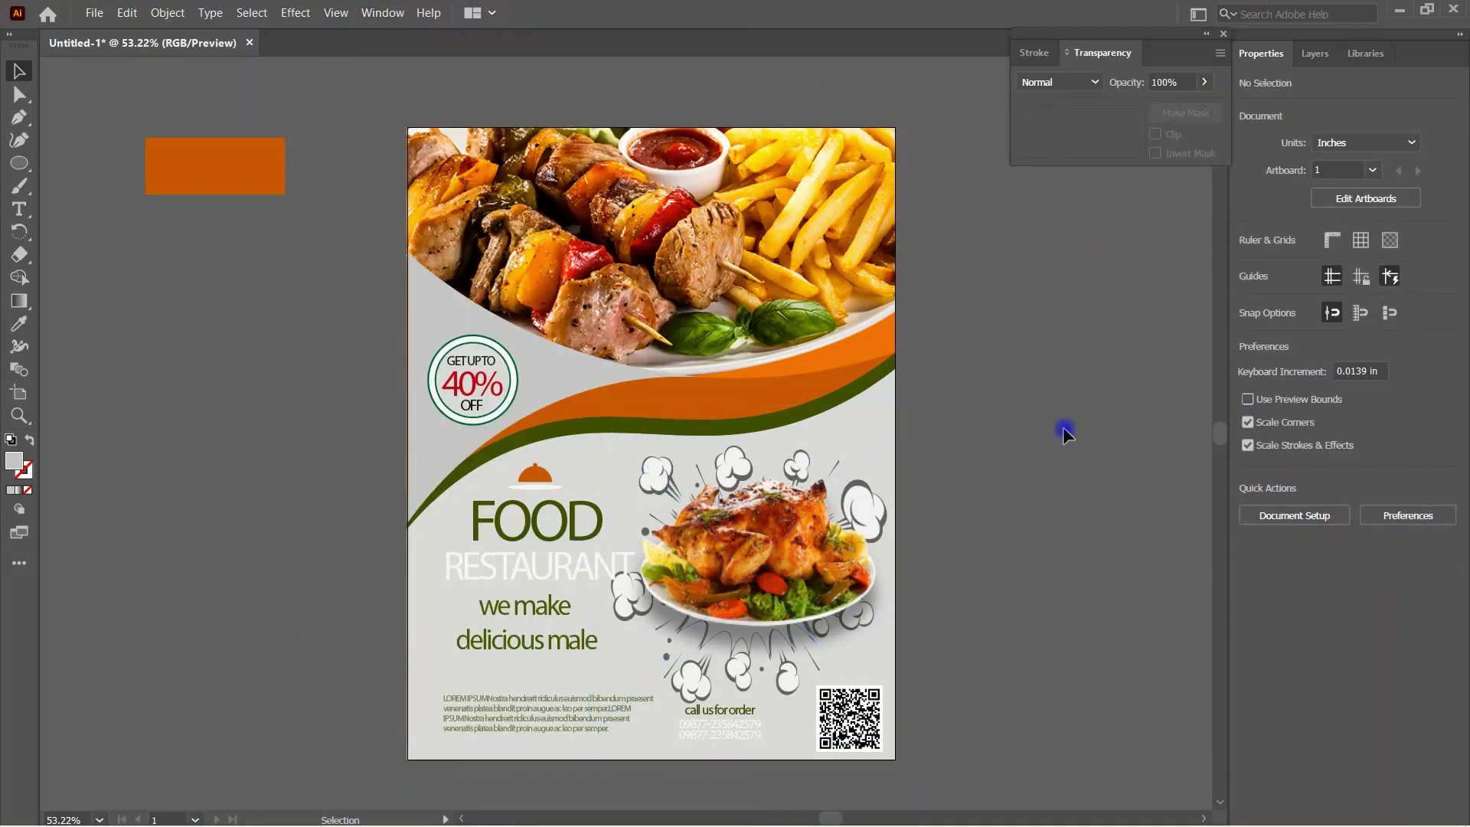
left_click(1223, 34)
key("ctrl+z")
left_click(1050, 445)
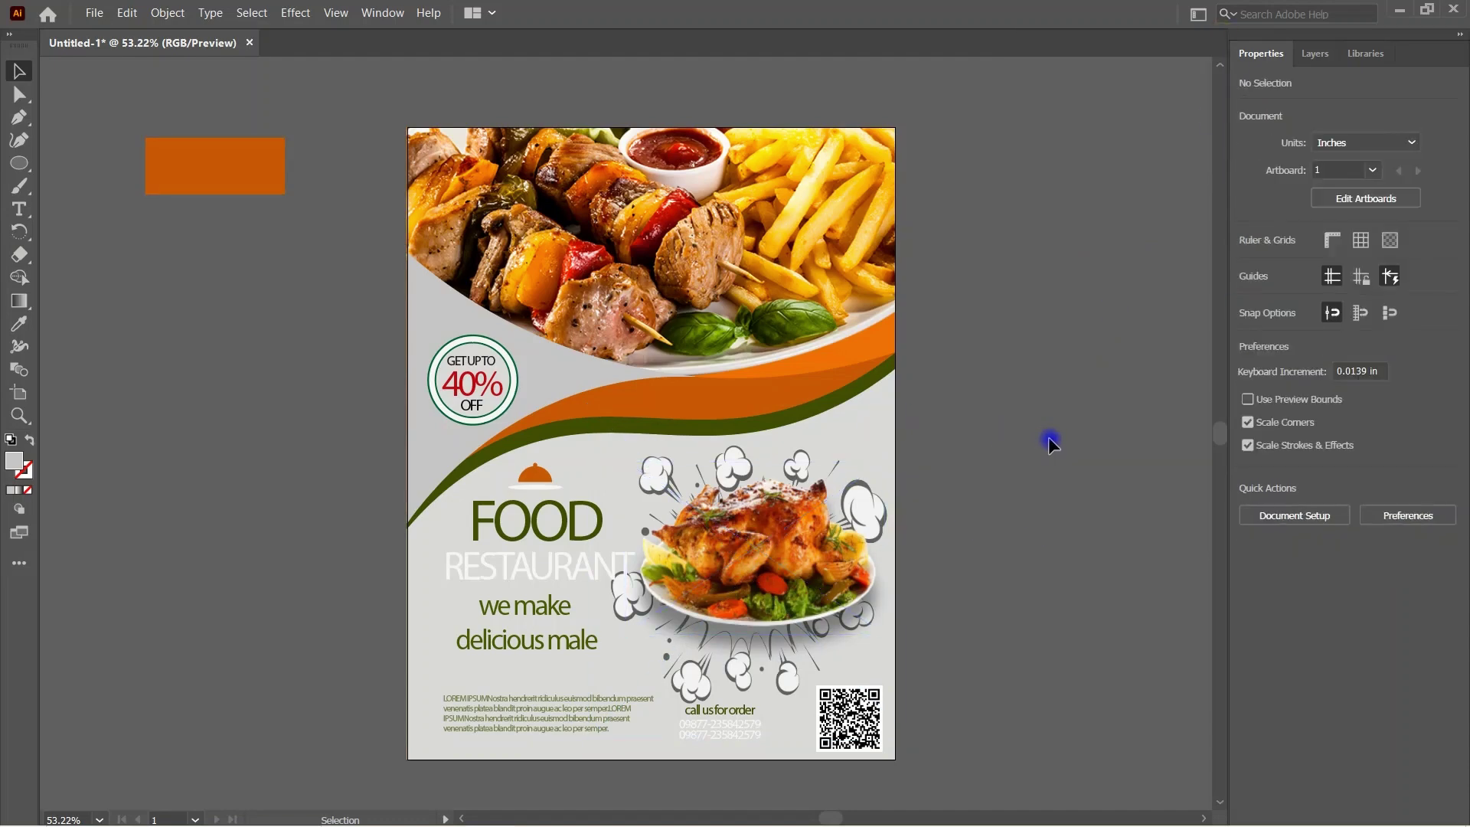